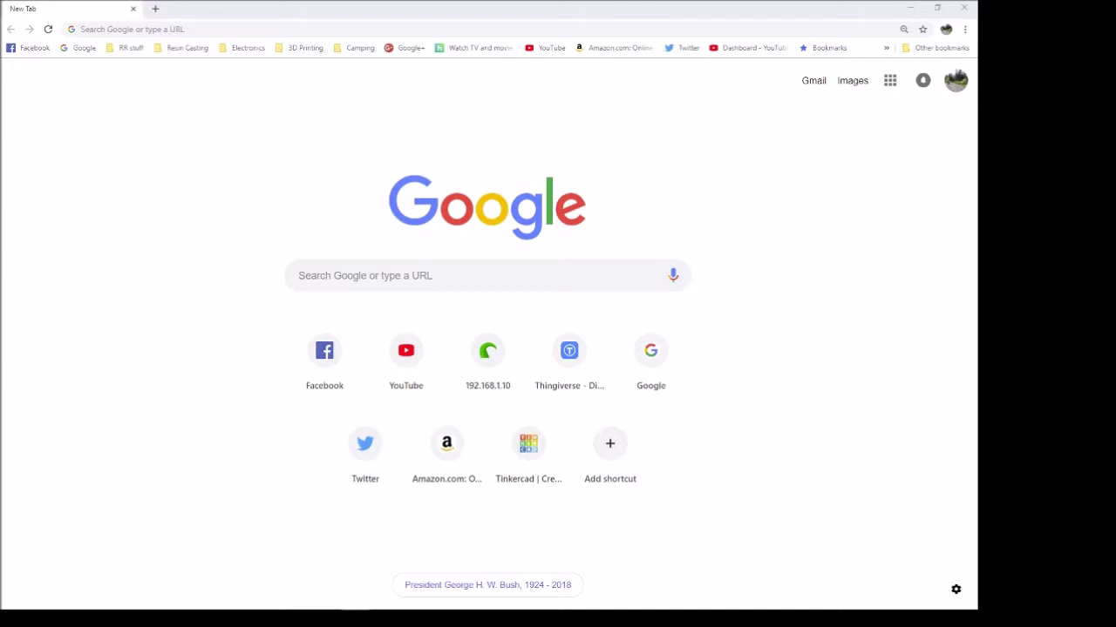
# Step: Search for 'mushroom clipart' and switch to the image results
pyautogui.click(455, 285)
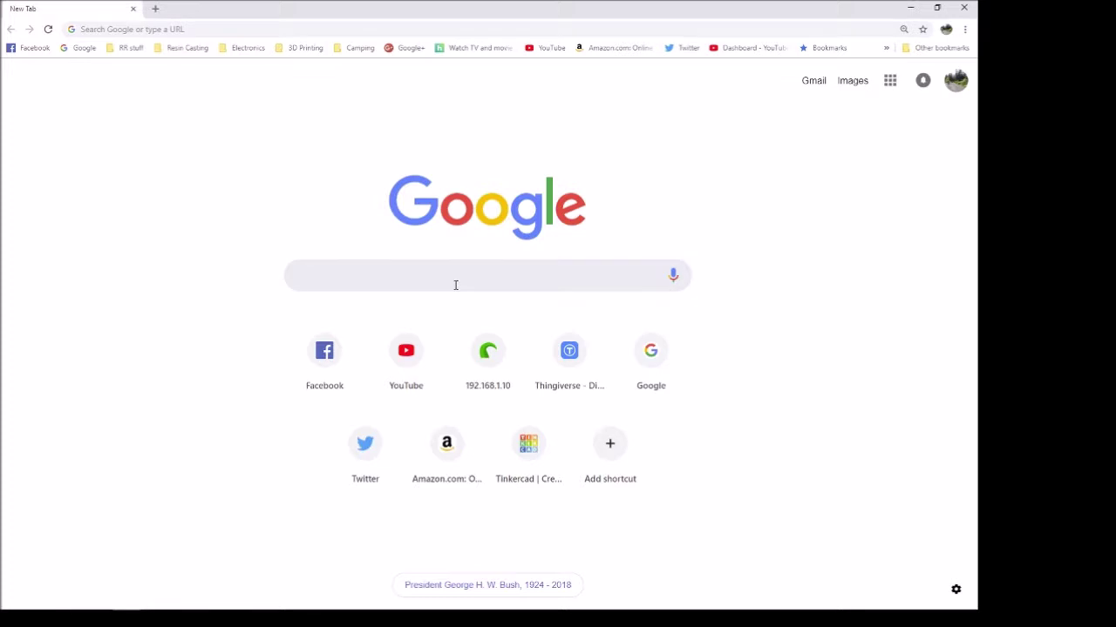
pyautogui.write('mushroom clipart')
pyautogui.press('Return')
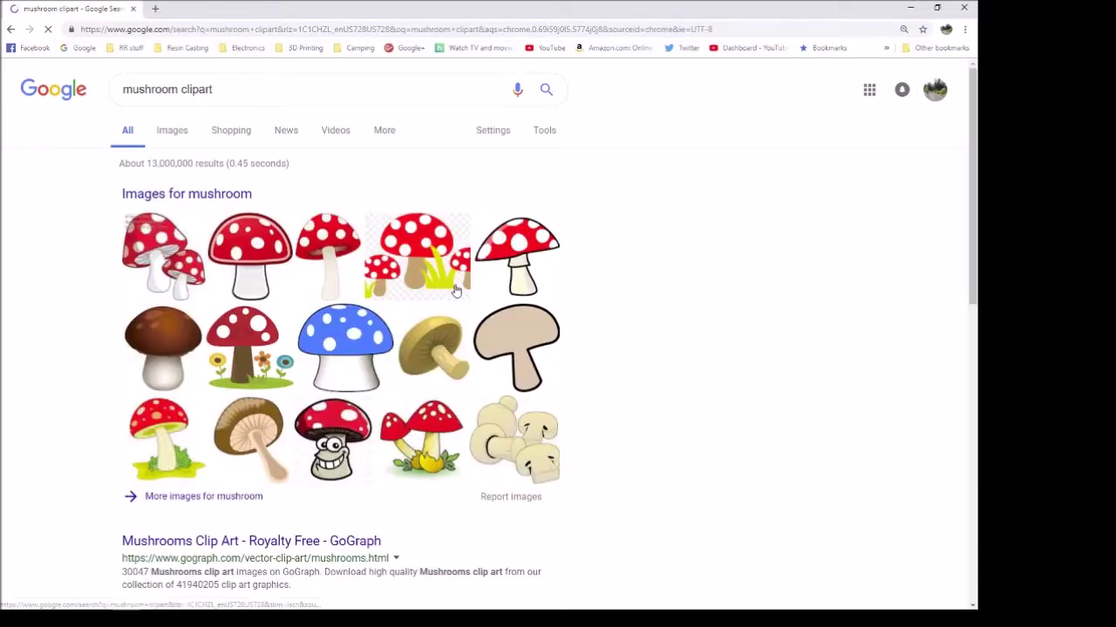
pyautogui.click(455, 290)
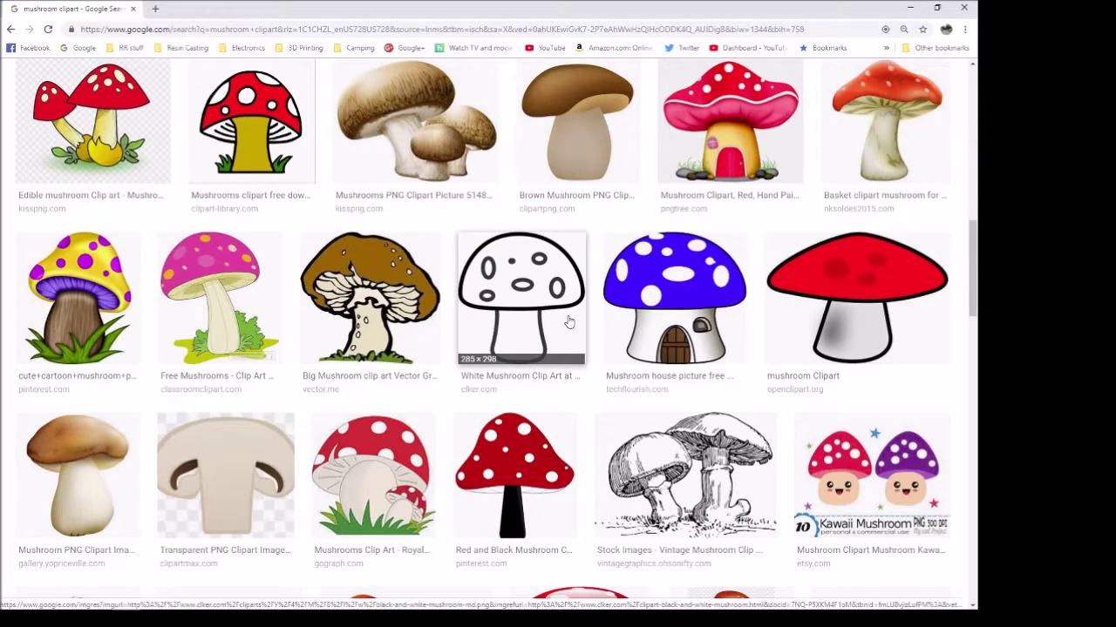
# Step: Preview the Mushrooms clipart biezumd image and the red spotted mushroom in grass
pyautogui.scroll(-2, 568, 332)
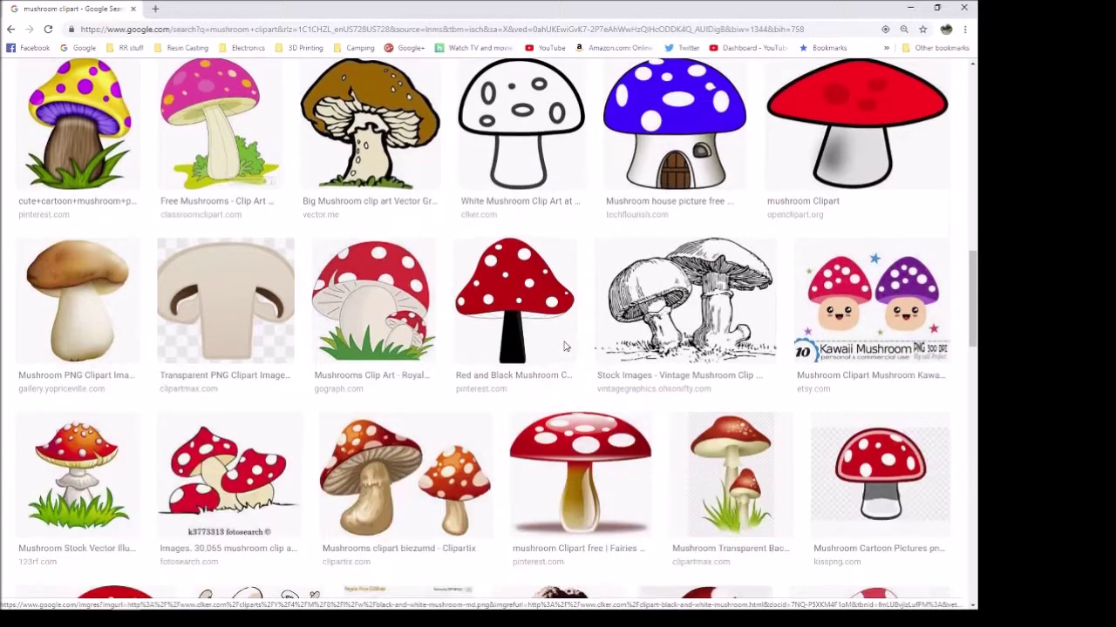
pyautogui.scroll(-1, 396, 361)
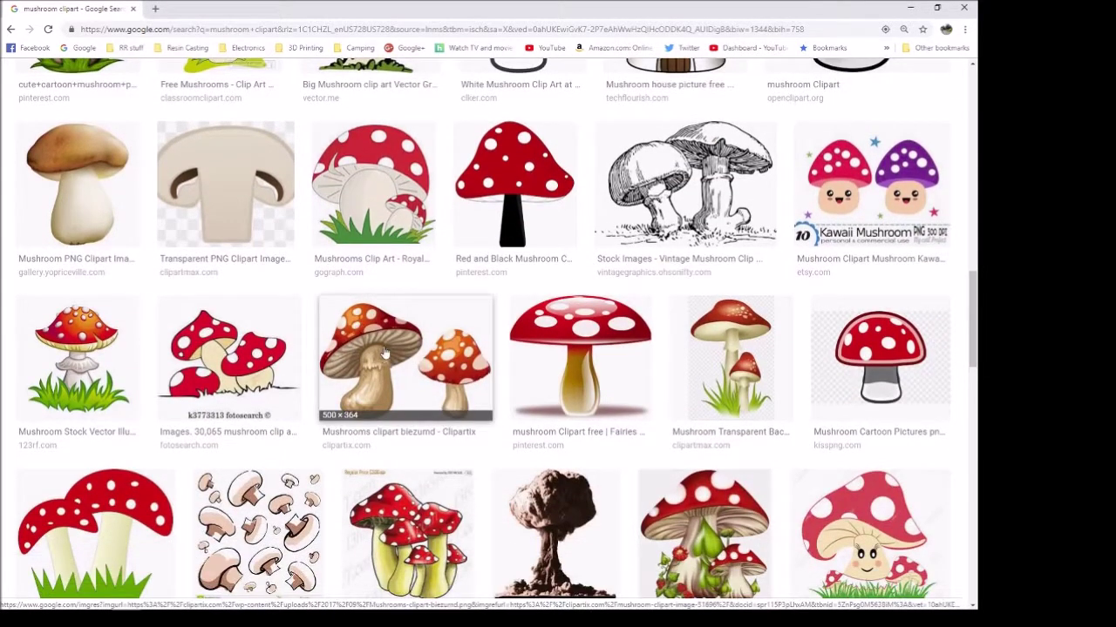
pyautogui.click(385, 350)
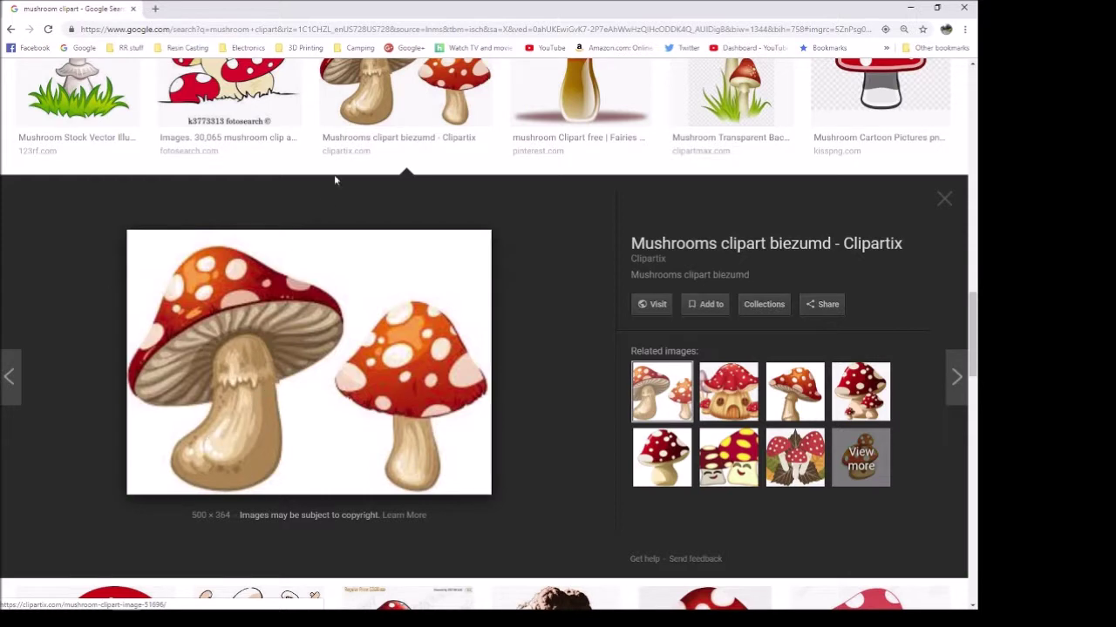
pyautogui.click(404, 144)
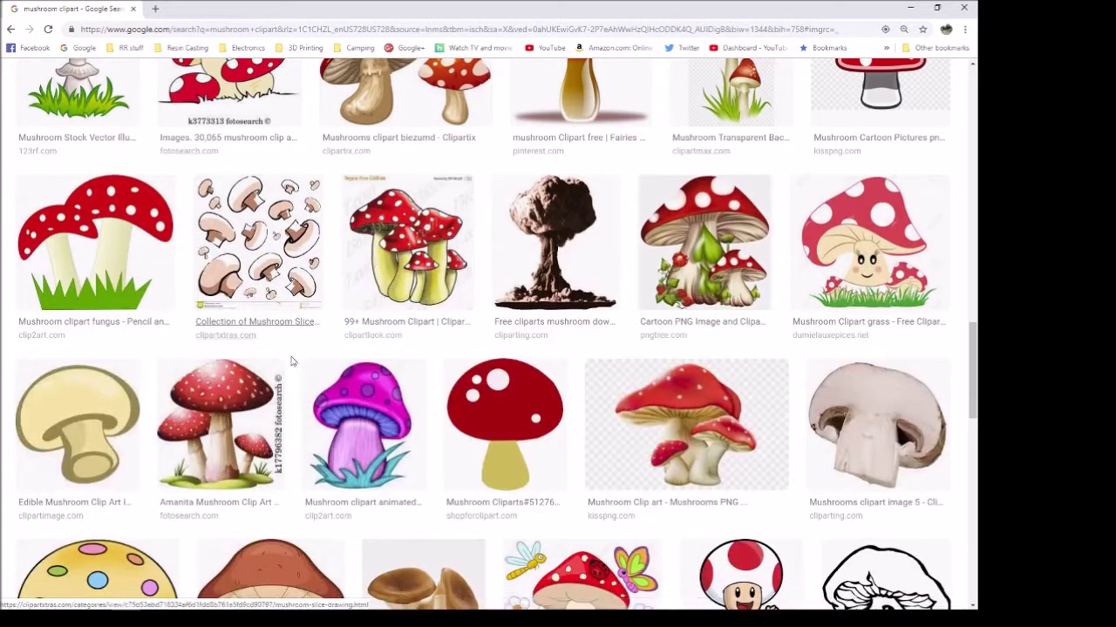
pyautogui.scroll(2, 329, 370)
pyautogui.scroll(2, 330, 370)
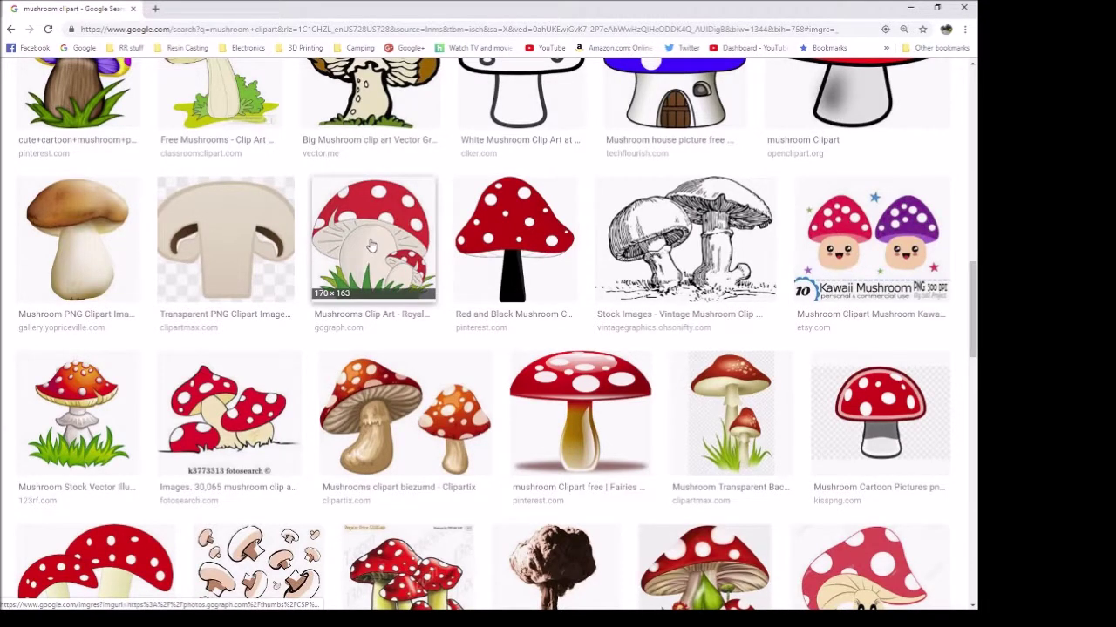
pyautogui.click(370, 246)
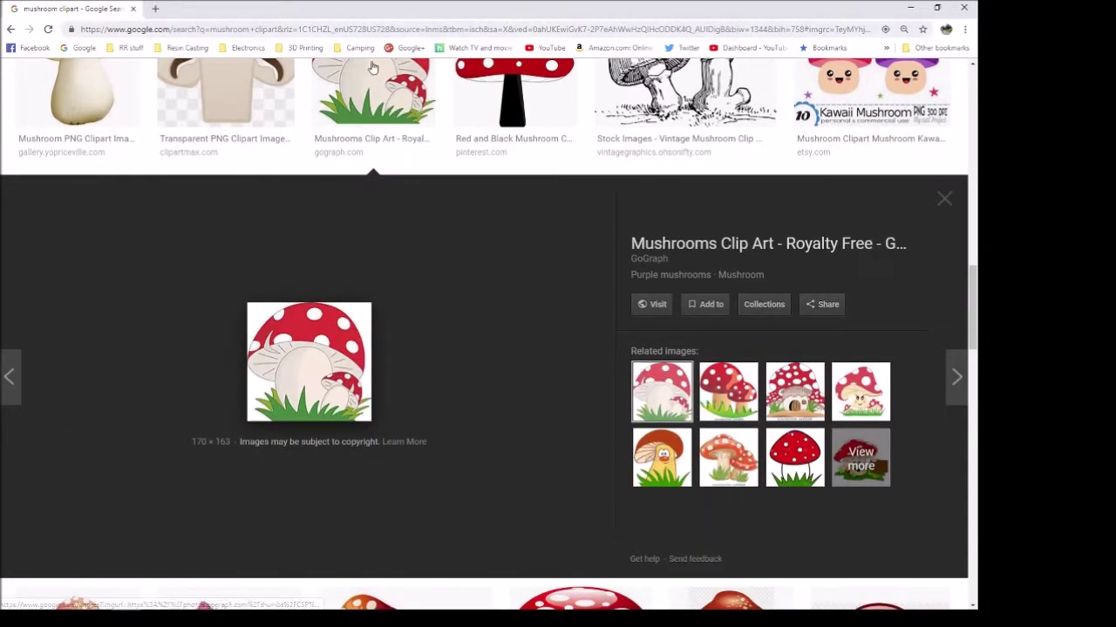
pyautogui.click(373, 94)
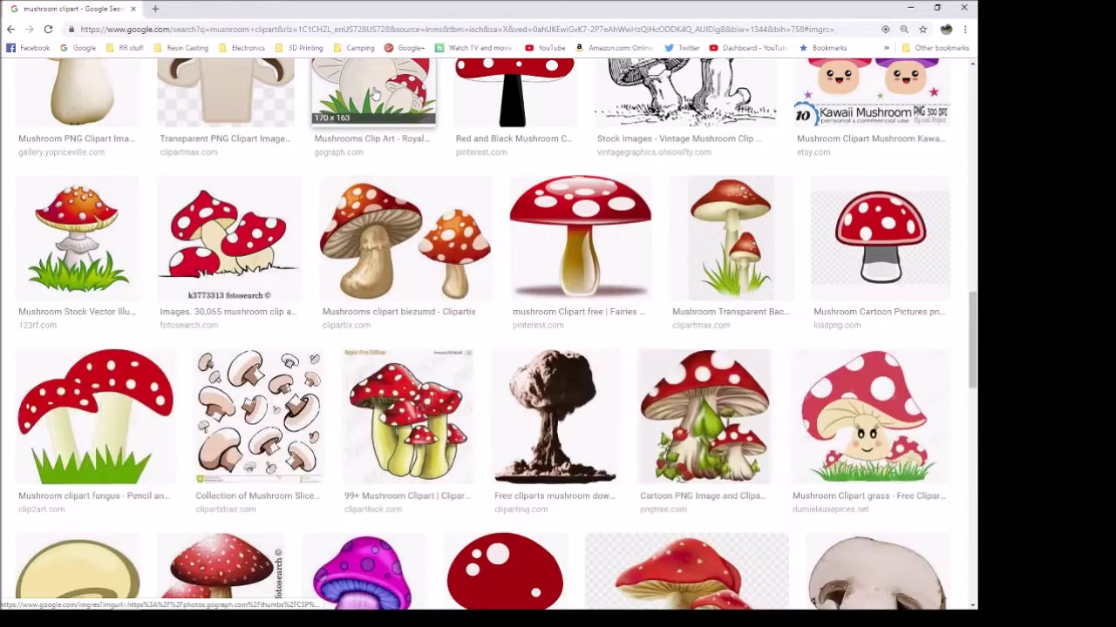
# Step: Scroll further down and preview the outlined smiling mushroom cartoon from GoGraph
pyautogui.scroll(-3, 523, 440)
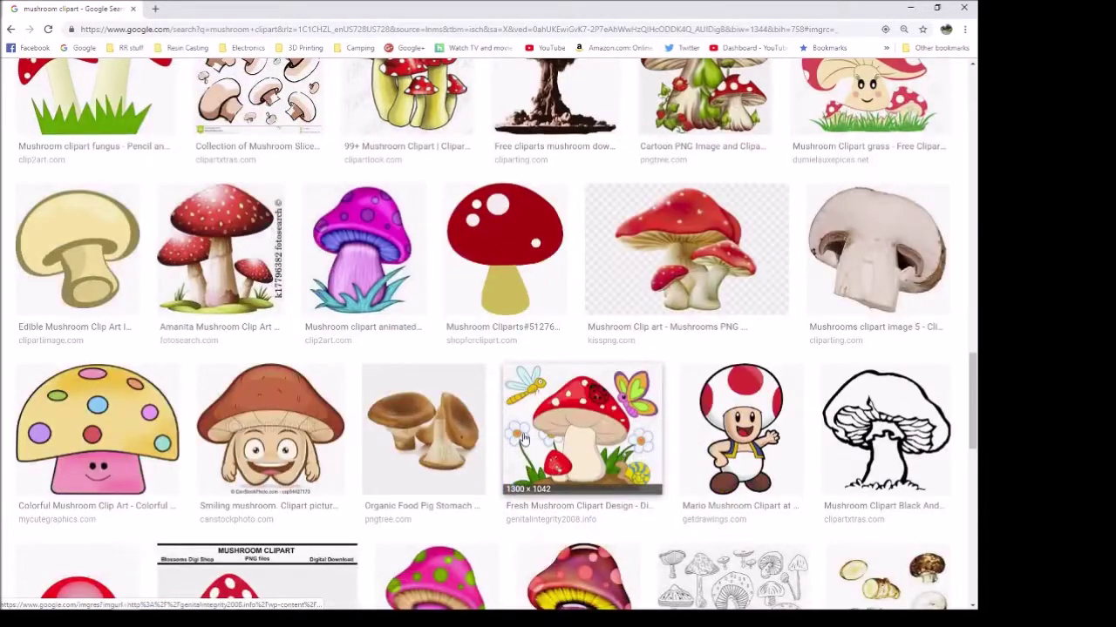
pyautogui.scroll(-8, 523, 440)
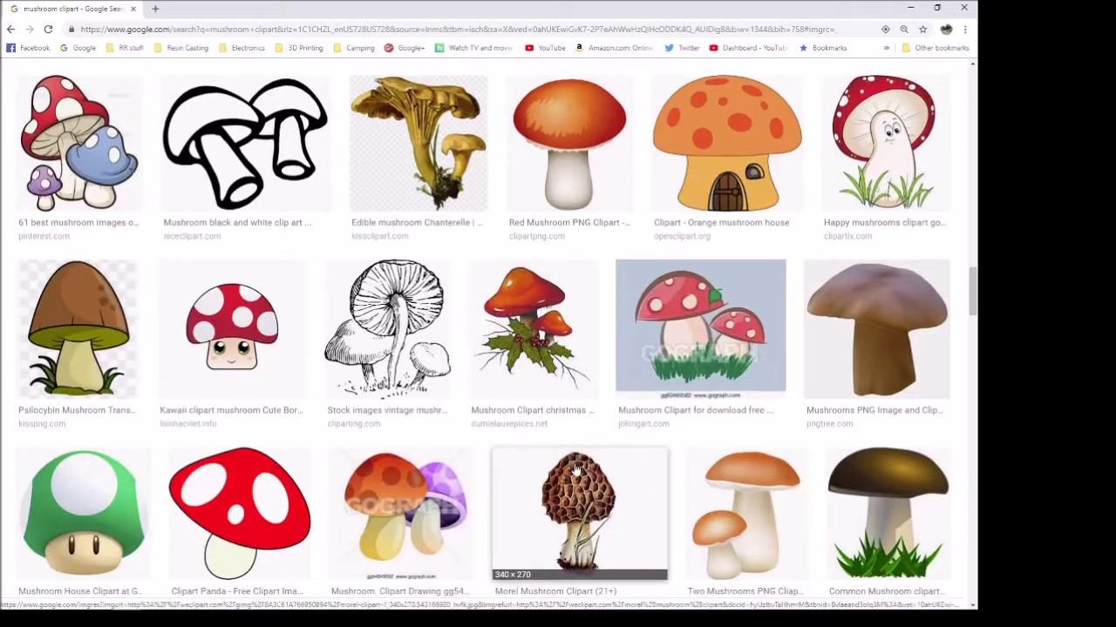
pyautogui.scroll(-4, 575, 470)
pyautogui.scroll(-3, 497, 480)
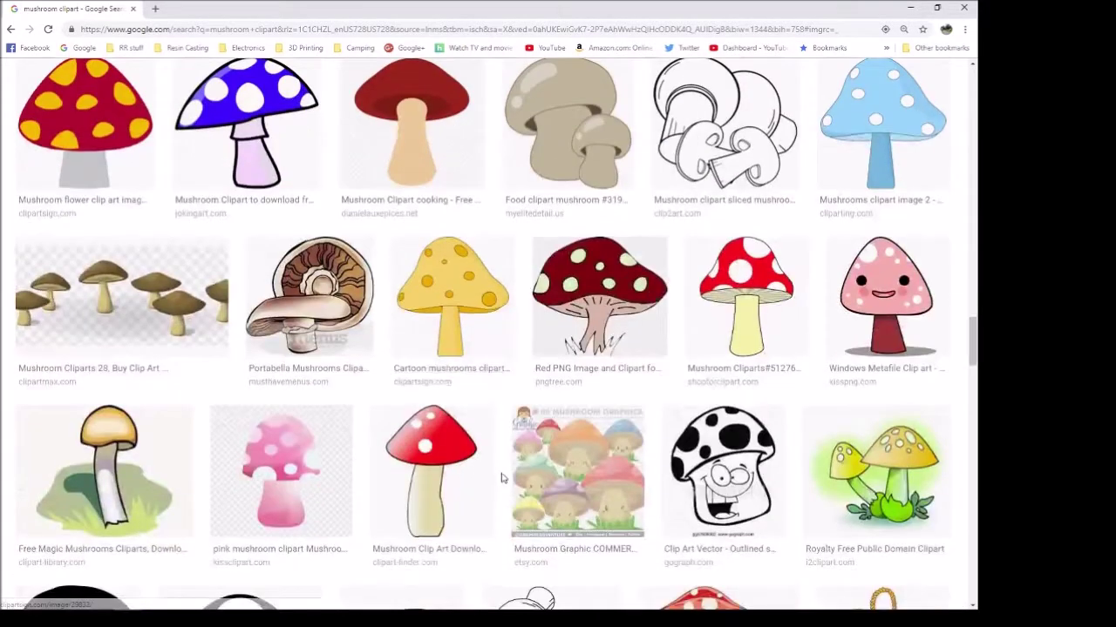
pyautogui.scroll(-2, 713, 387)
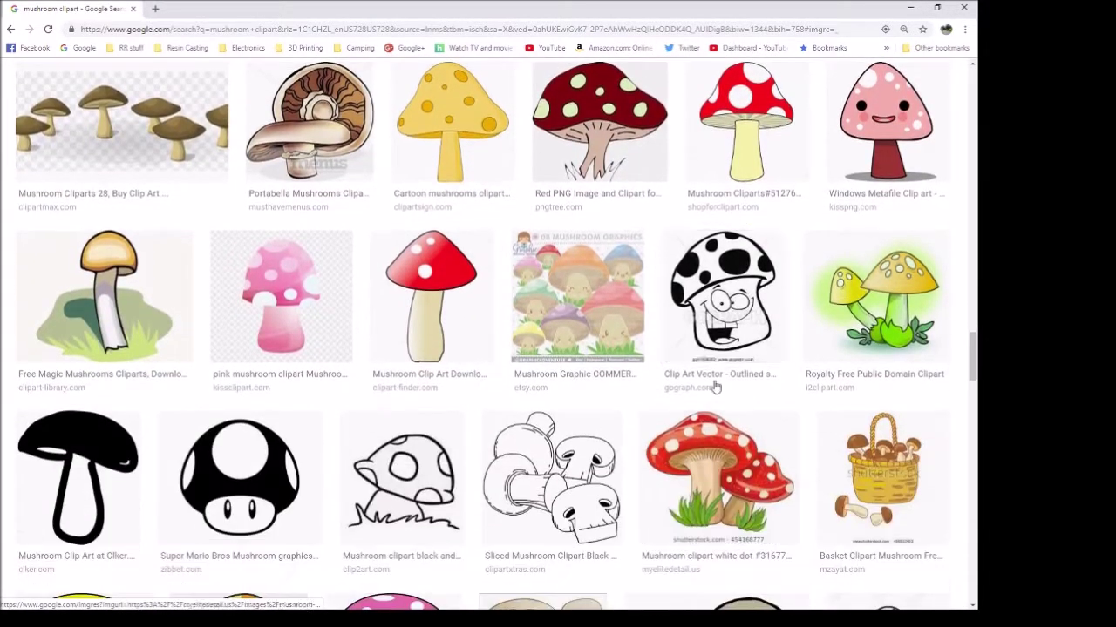
pyautogui.click(730, 315)
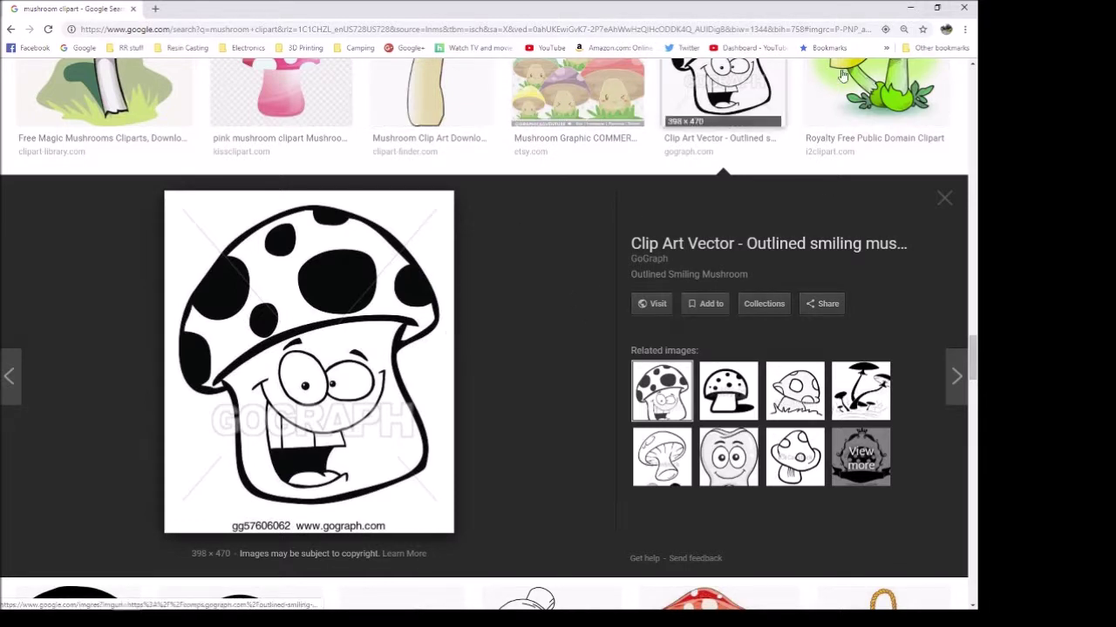
# Step: Close the browser, revealing the Downloads folder with SHROOM.png and SHROOM.svg
pyautogui.click(962, 9)
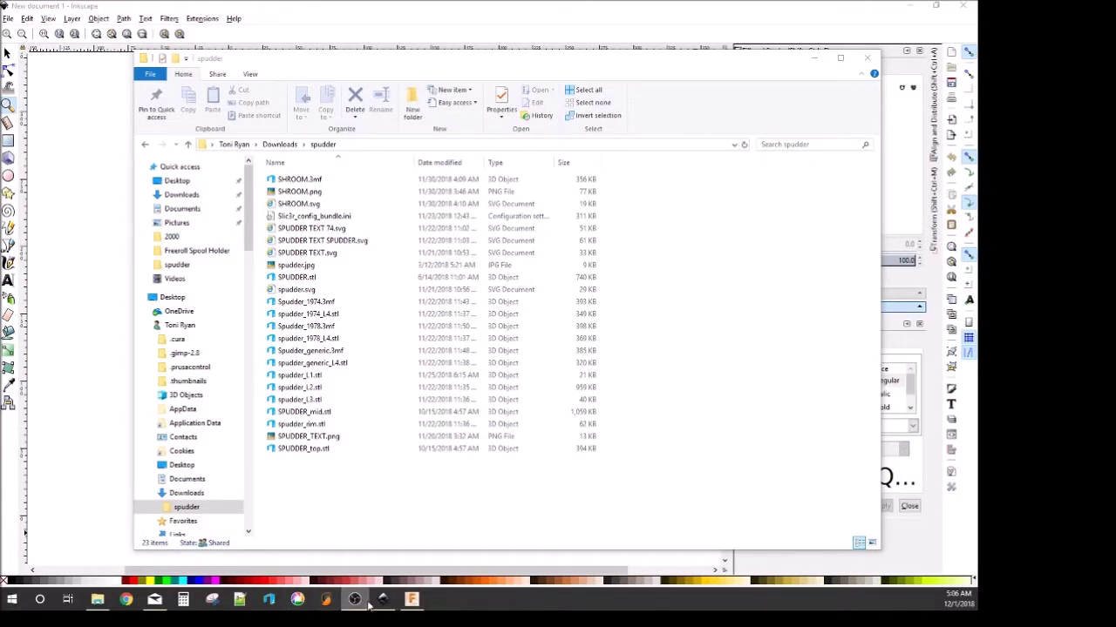
# Step: Open shroom.jpg from Downloads in Inkscape, importing the jpeg as embedded
pyautogui.click(382, 599)
pyautogui.click(8, 18)
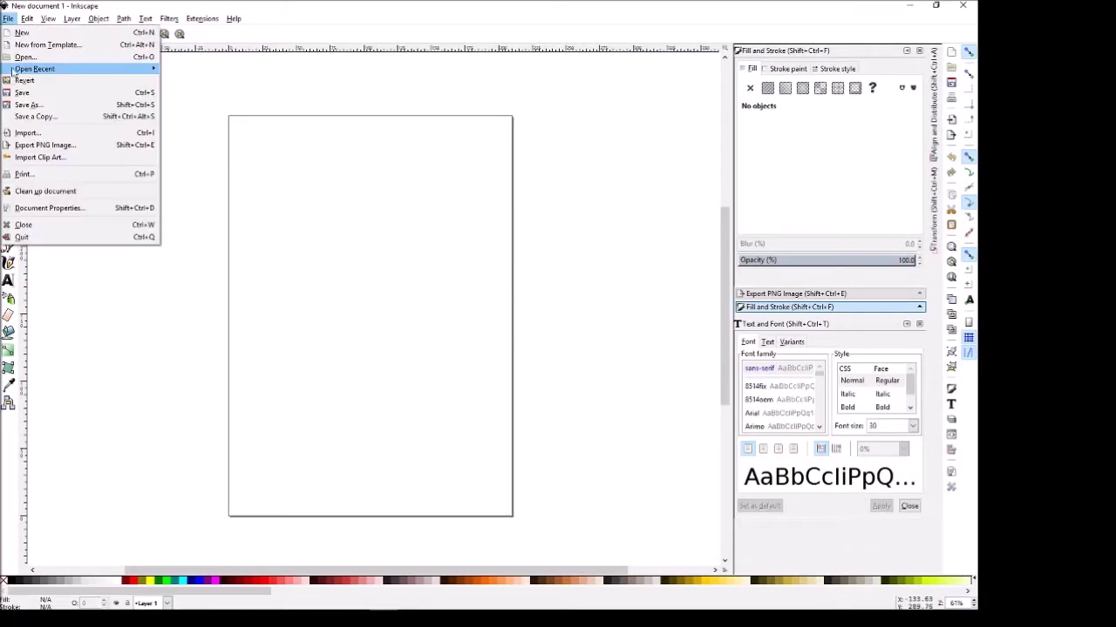
pyautogui.click(24, 58)
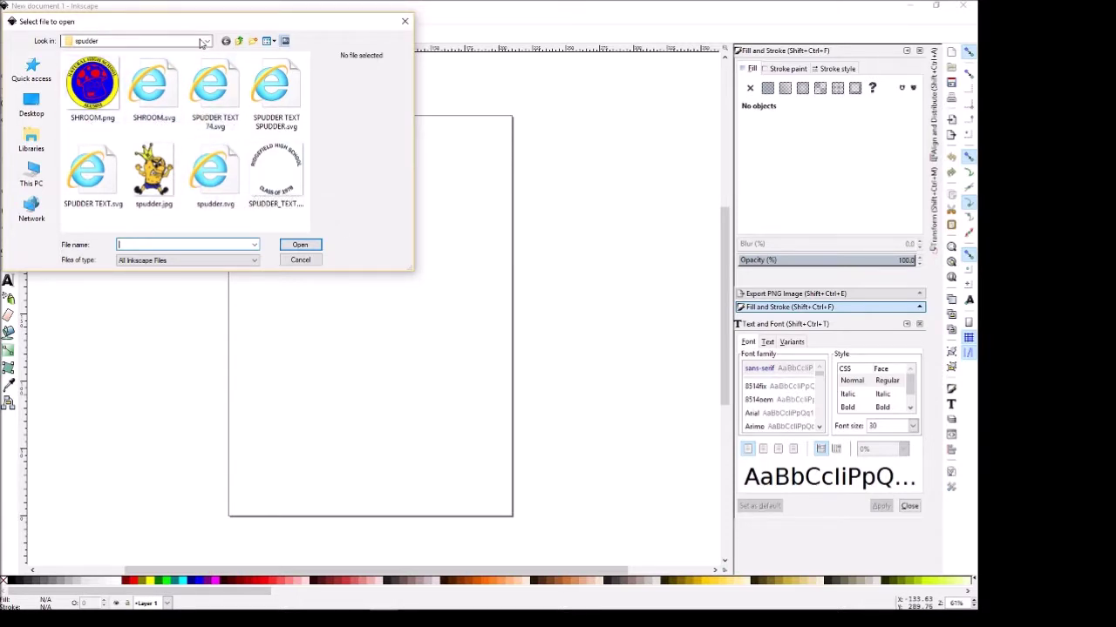
pyautogui.click(225, 41)
pyautogui.click(299, 246)
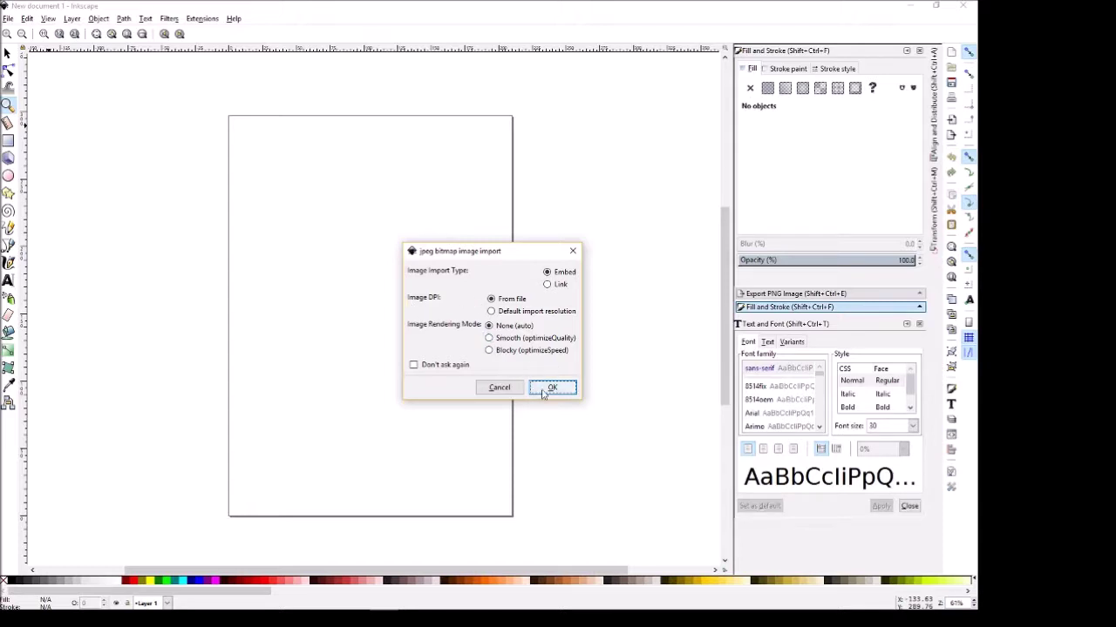
pyautogui.click(545, 394)
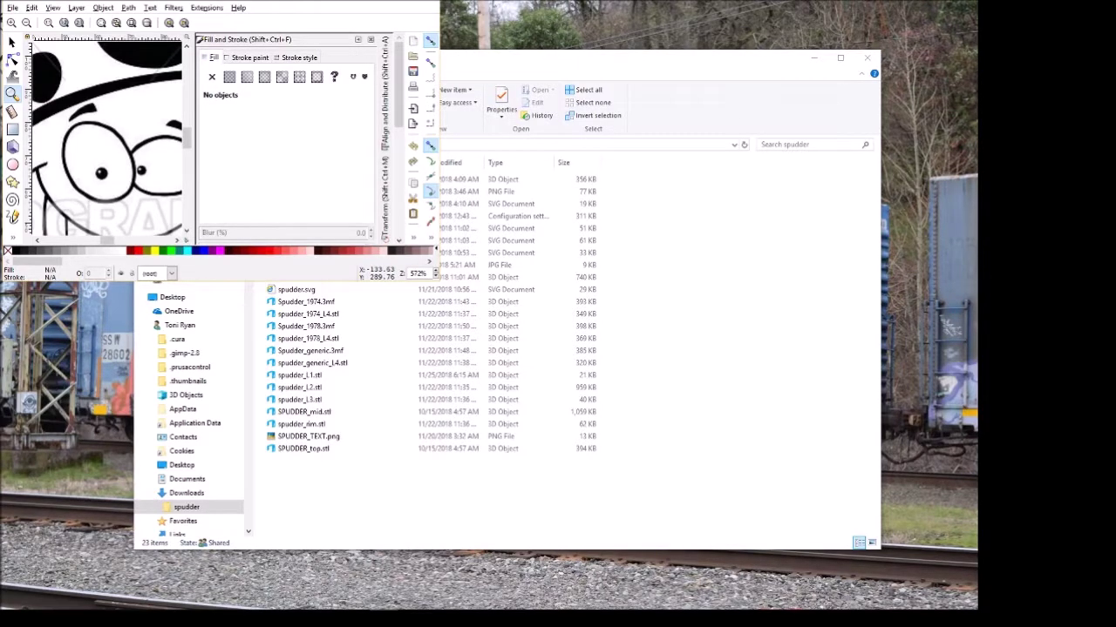
pyautogui.click(384, 601)
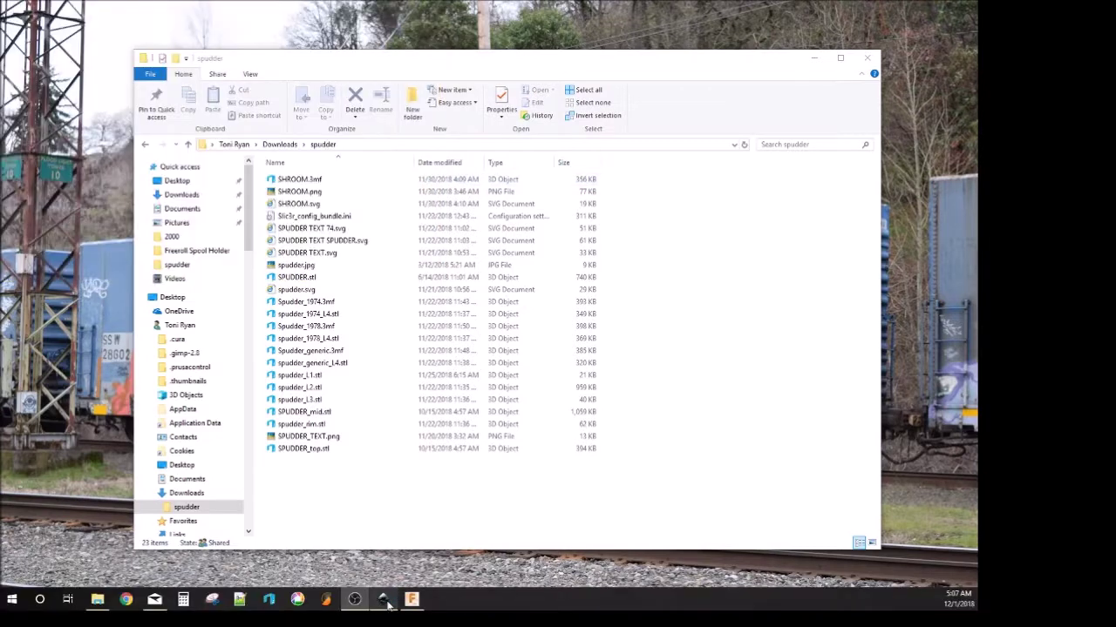
pyautogui.click(387, 600)
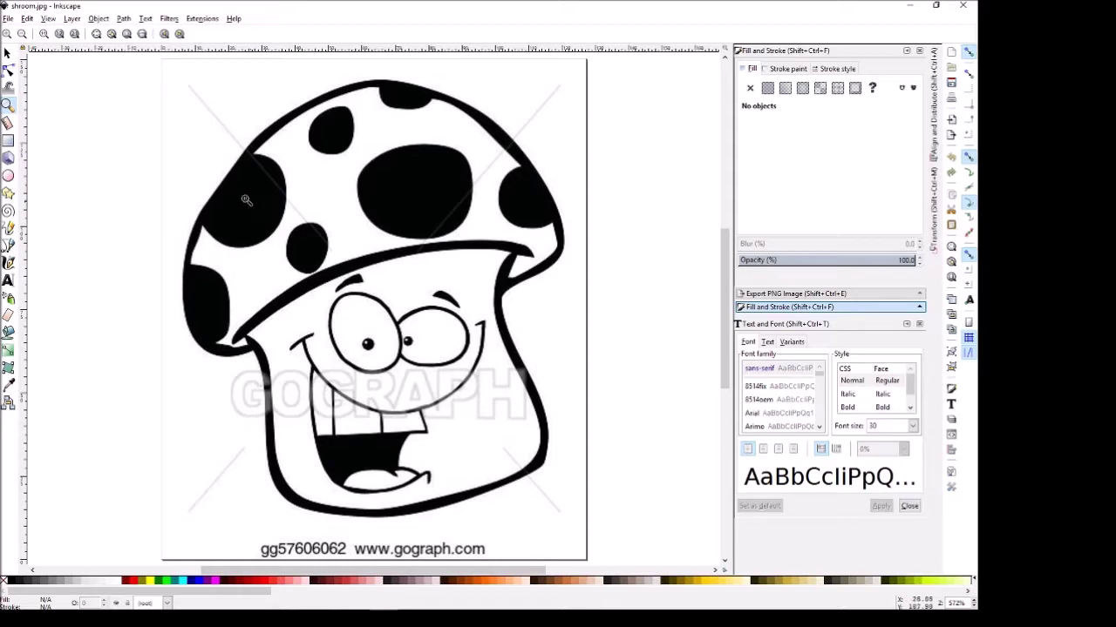
# Step: Select the mushroom image, open Trace Bitmap and preview the trace
pyautogui.click(7, 52)
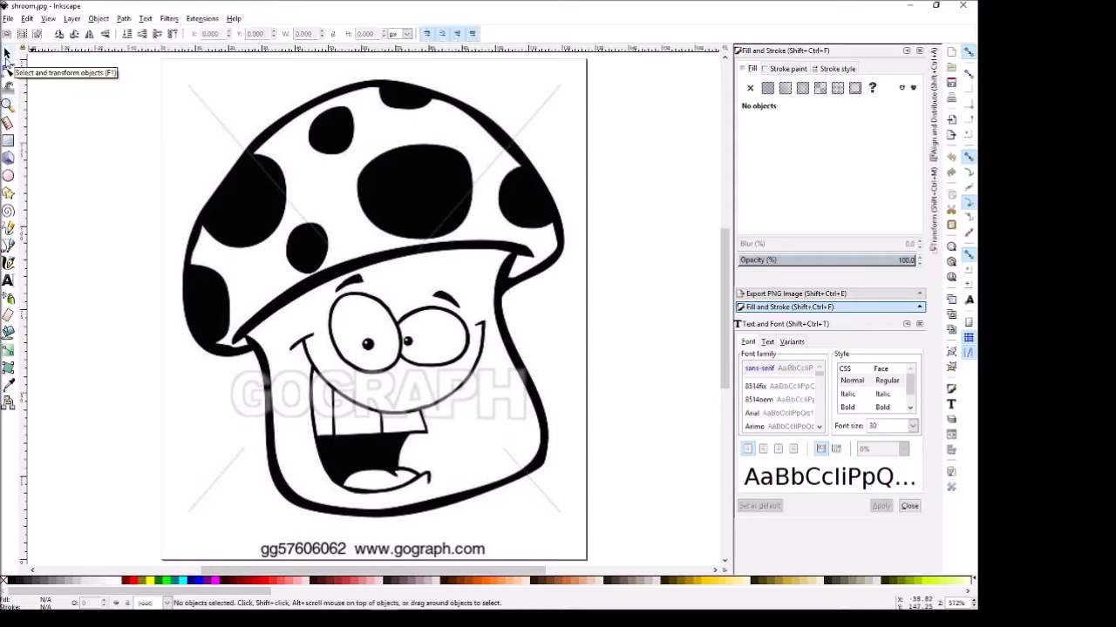
pyautogui.click(227, 201)
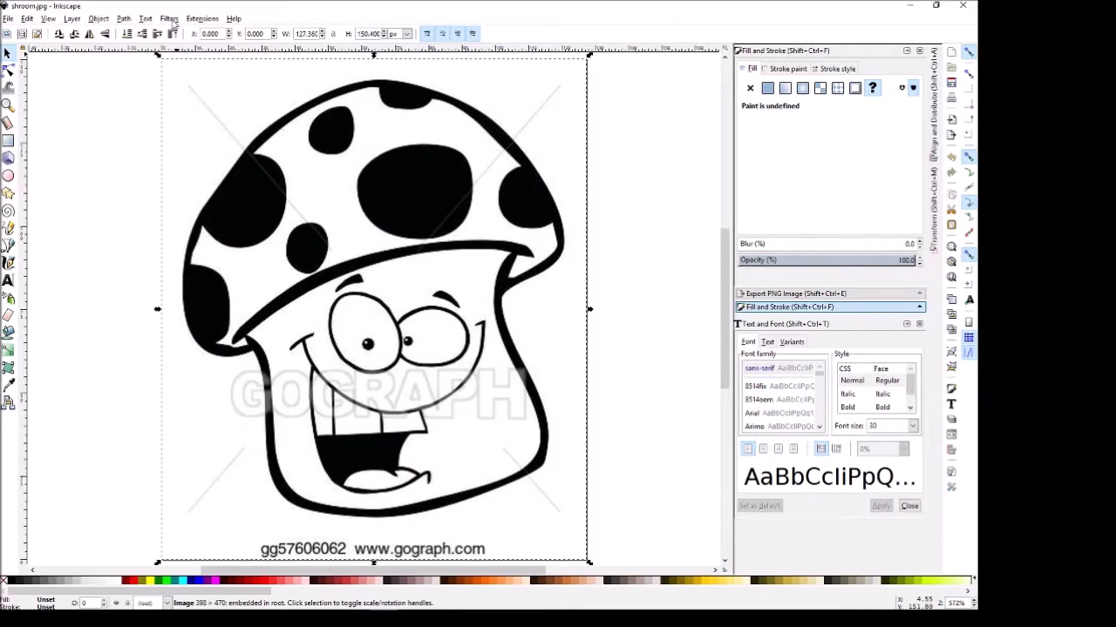
pyautogui.click(122, 18)
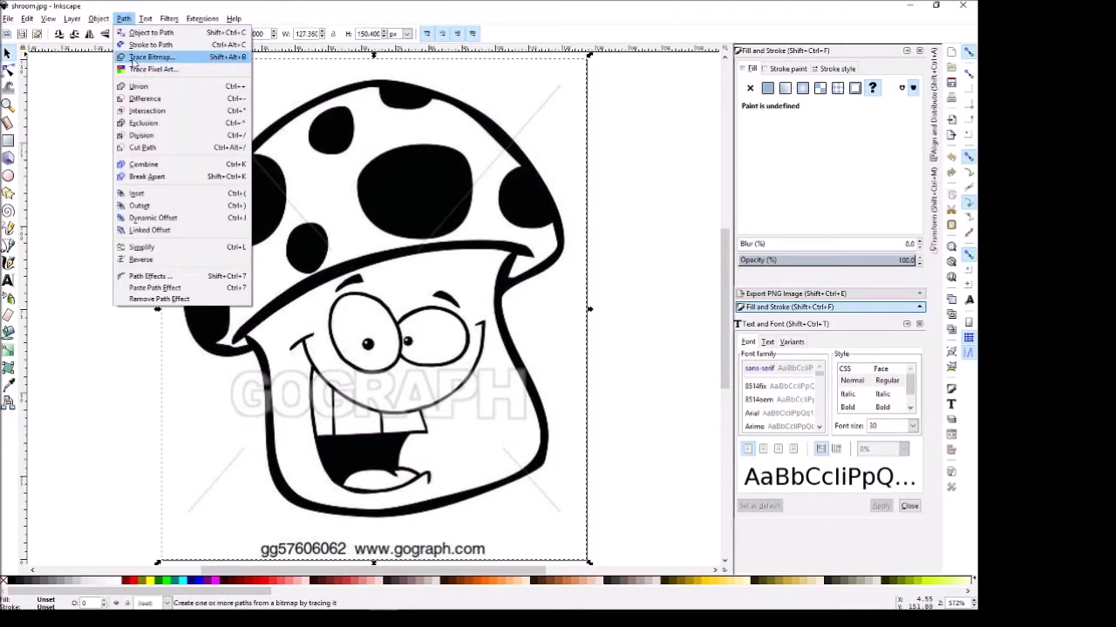
pyautogui.click(148, 57)
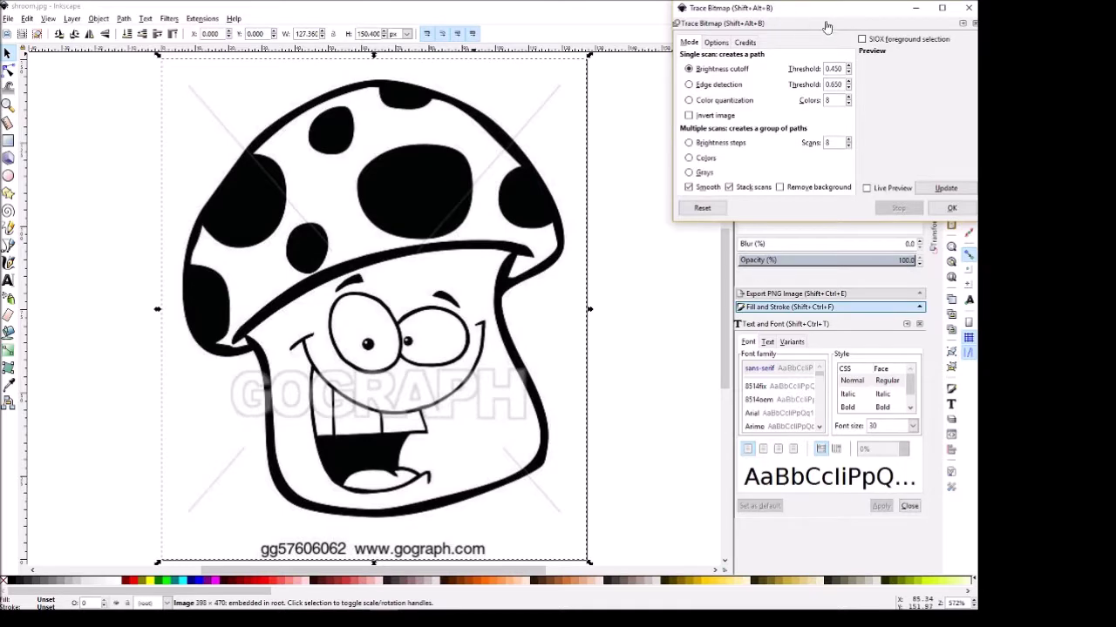
pyautogui.moveTo(826, 26)
pyautogui.mouseDown()
pyautogui.moveTo(567, 122)
pyautogui.moveTo(588, 150)
pyautogui.moveTo(663, 142)
pyautogui.moveTo(550, 158)
pyautogui.moveTo(519, 175)
pyautogui.mouseUp()
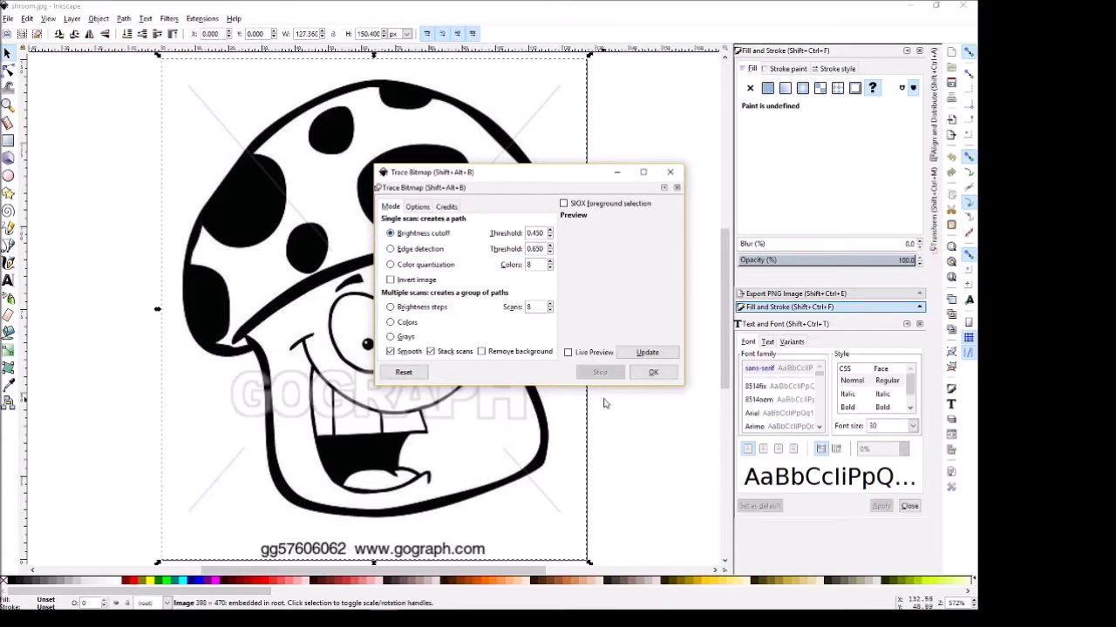
pyautogui.click(650, 353)
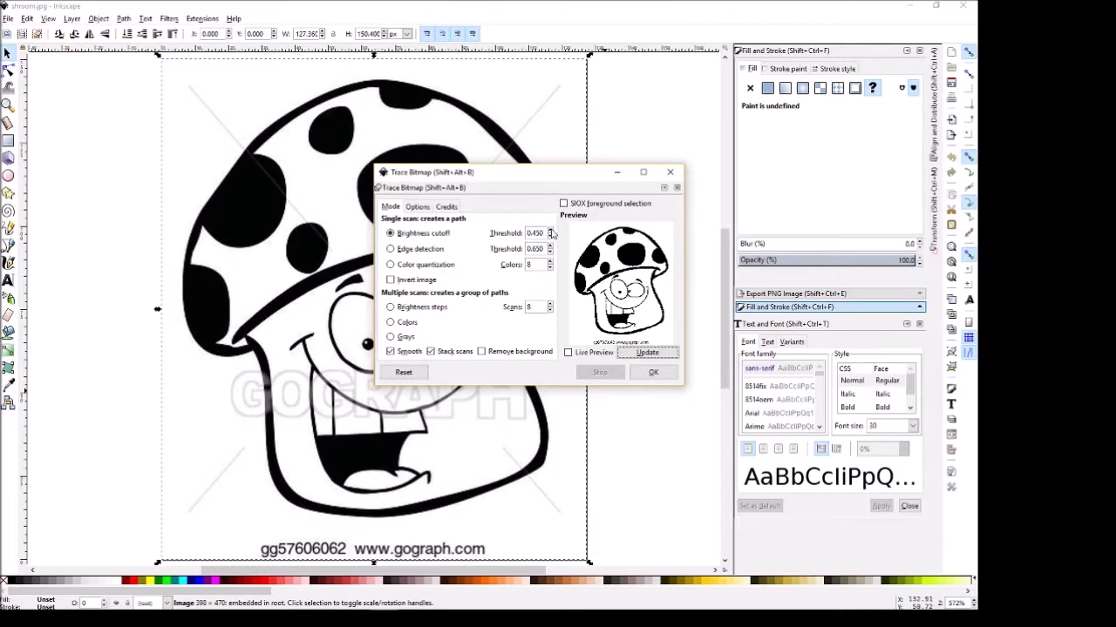
# Step: Raise the brightness cutoff threshold from 0.470 to 0.760, refreshing the preview
pyautogui.click(549, 230)
pyautogui.click(550, 230)
pyautogui.click(550, 230)
pyautogui.click(646, 352)
pyautogui.click(550, 230)
pyautogui.click(645, 352)
pyautogui.click(550, 230)
pyautogui.click(550, 230)
pyautogui.click(645, 353)
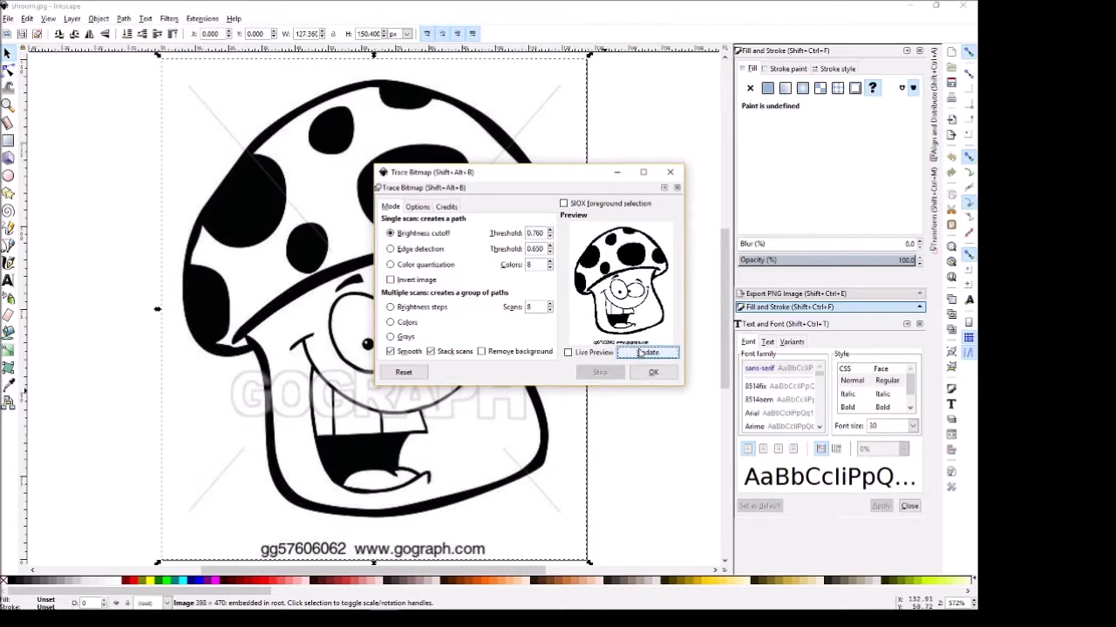
pyautogui.click(550, 230)
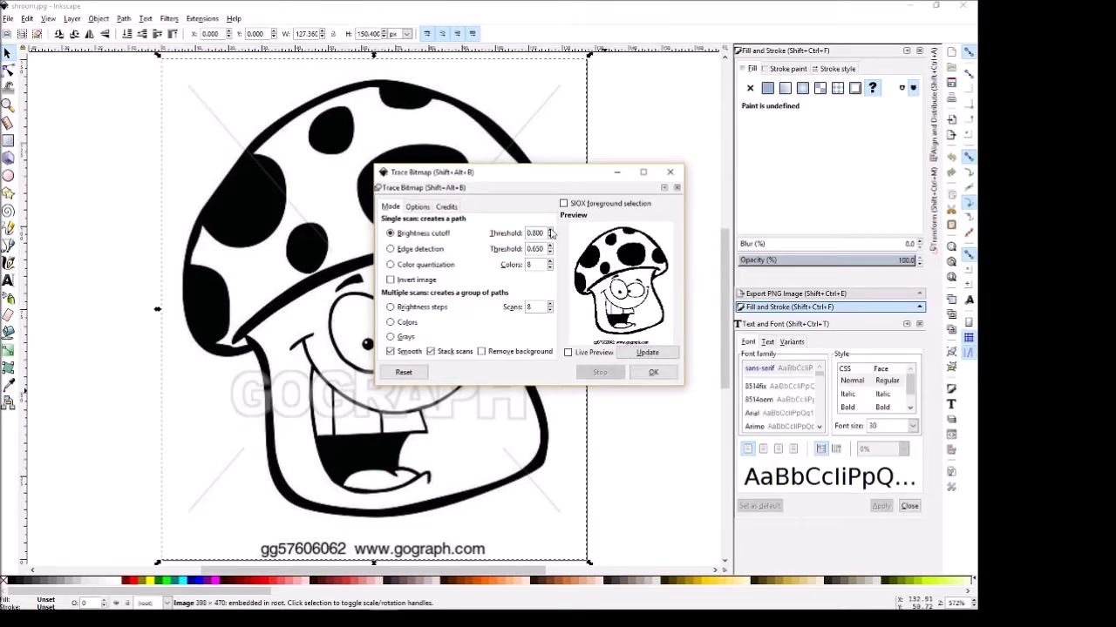
pyautogui.click(644, 352)
# Step: Settle the brightness threshold at 0.800 and trace the mushroom into a vector path
pyautogui.click(550, 232)
pyautogui.click(639, 355)
pyautogui.click(639, 354)
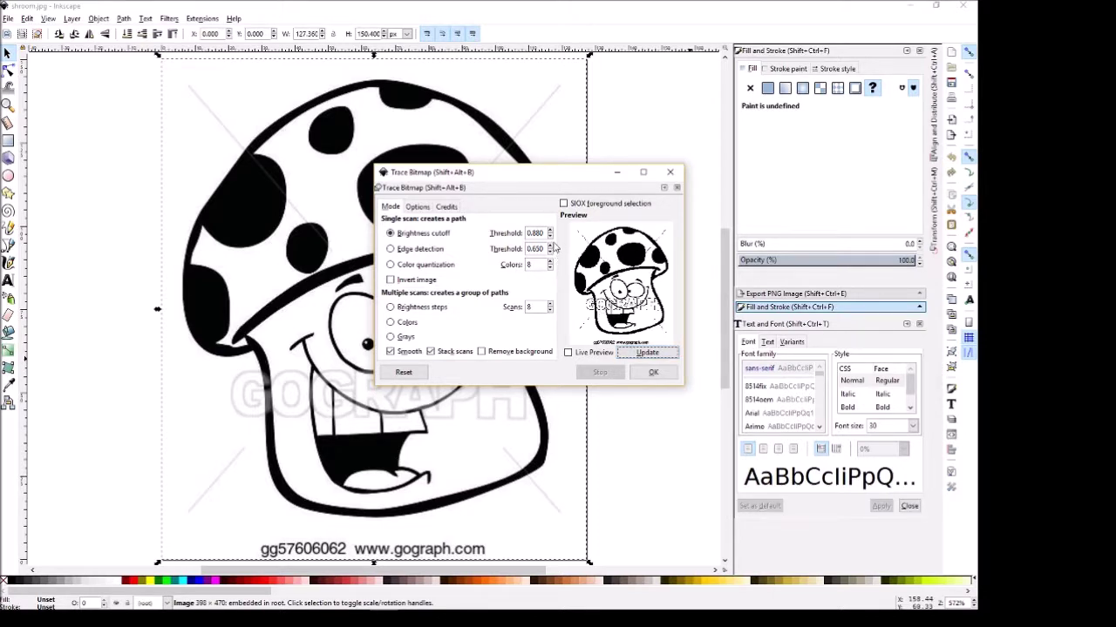
pyautogui.click(549, 238)
pyautogui.click(550, 238)
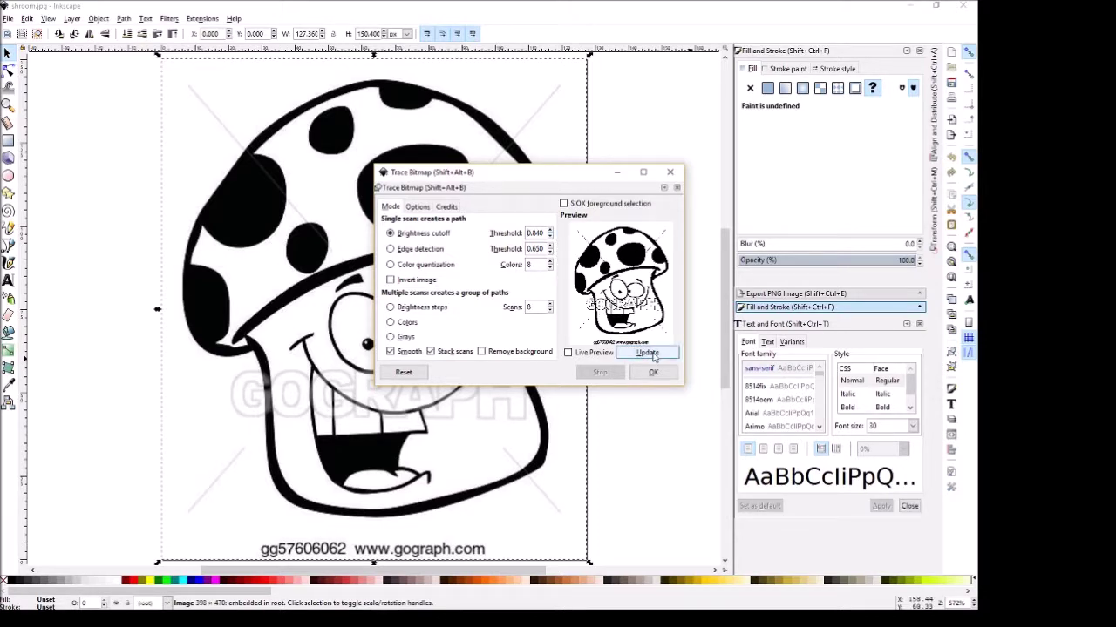
pyautogui.click(650, 353)
pyautogui.click(549, 236)
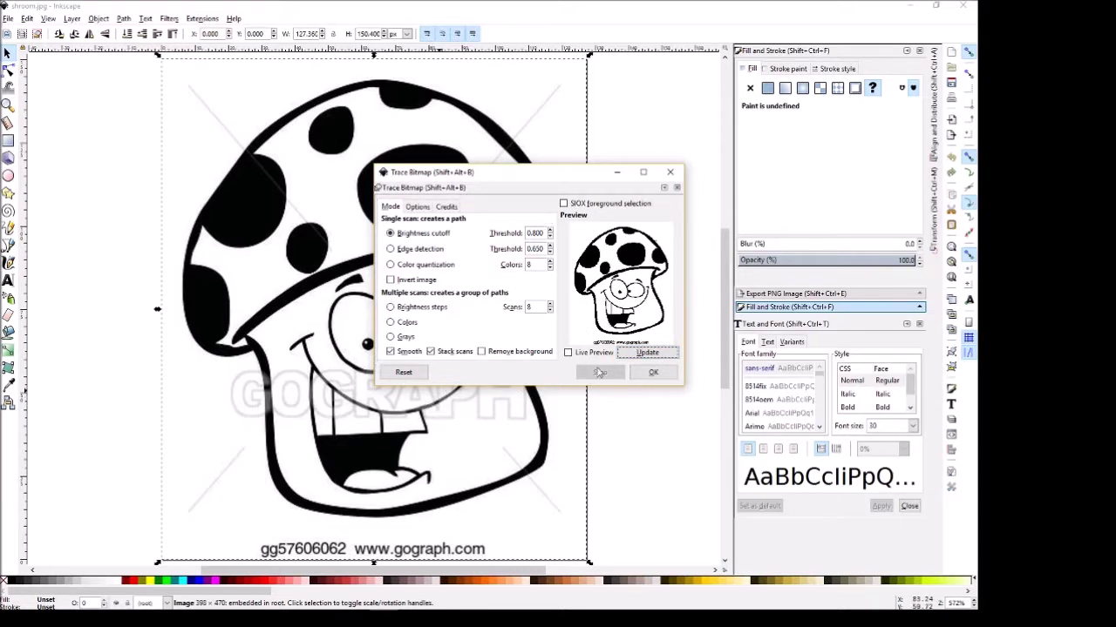
pyautogui.click(654, 373)
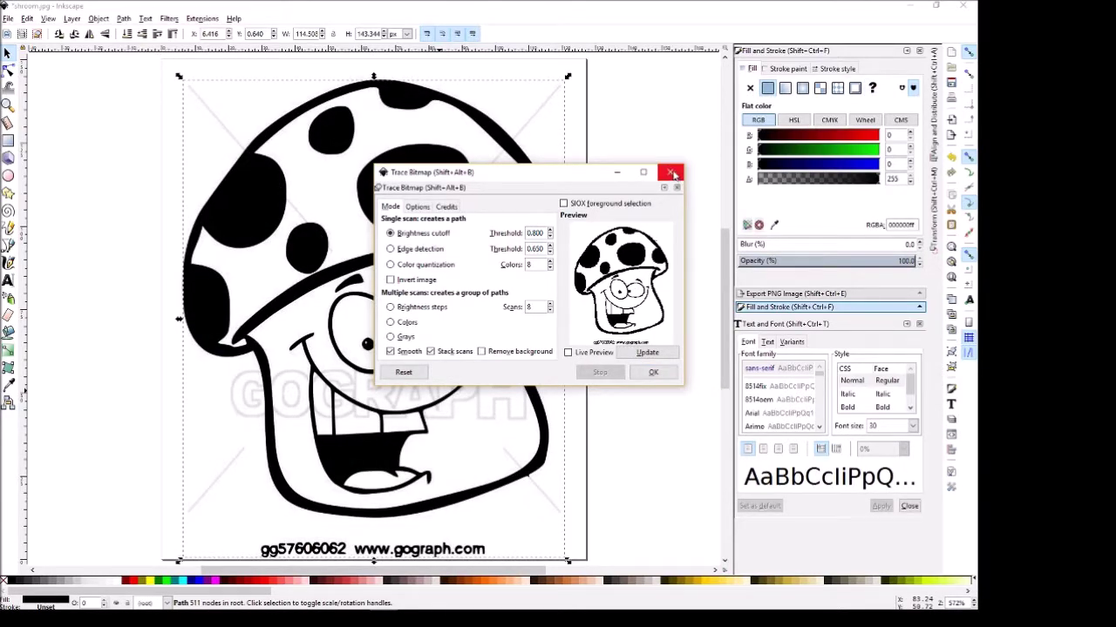
# Step: Close Trace Bitmap and fill the traced mushroom red (fa0000ff)
pyautogui.click(673, 175)
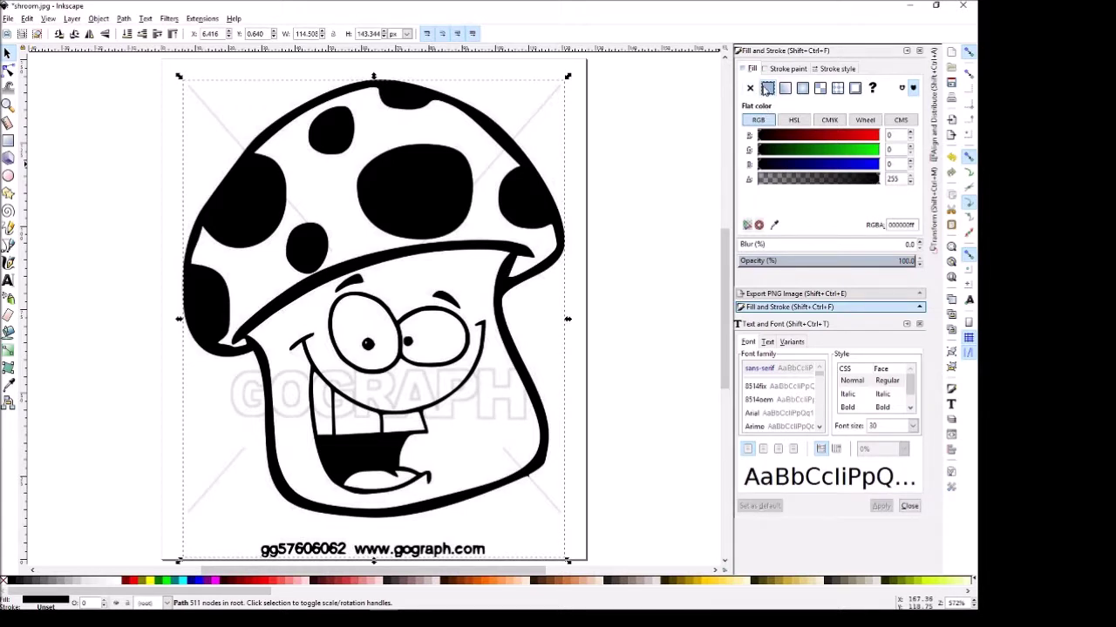
pyautogui.click(876, 136)
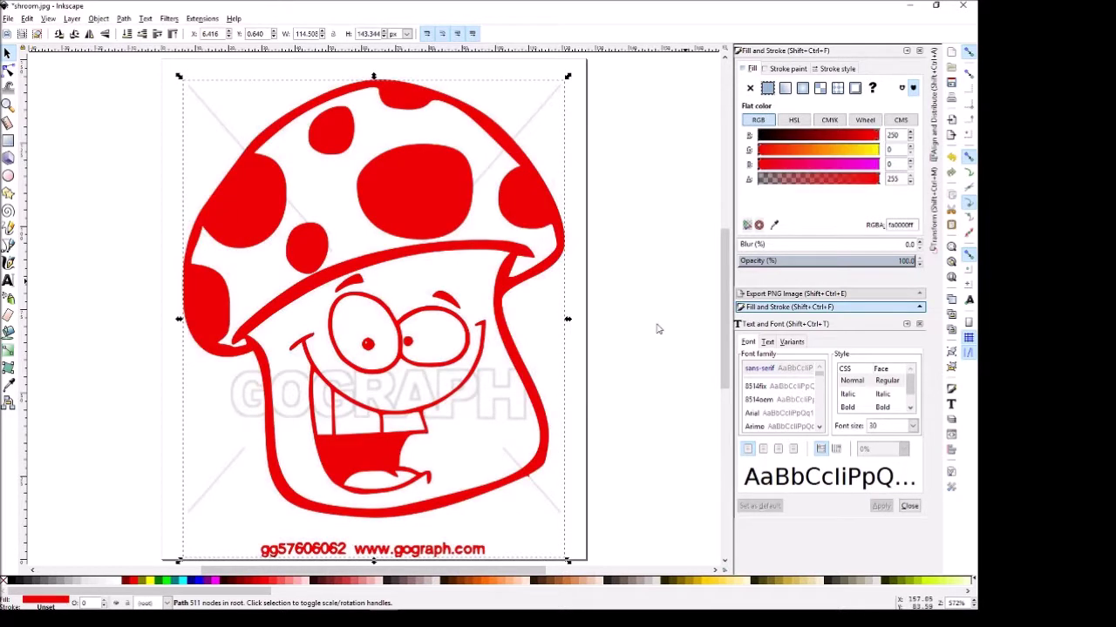
pyautogui.scroll(-4, 568, 305)
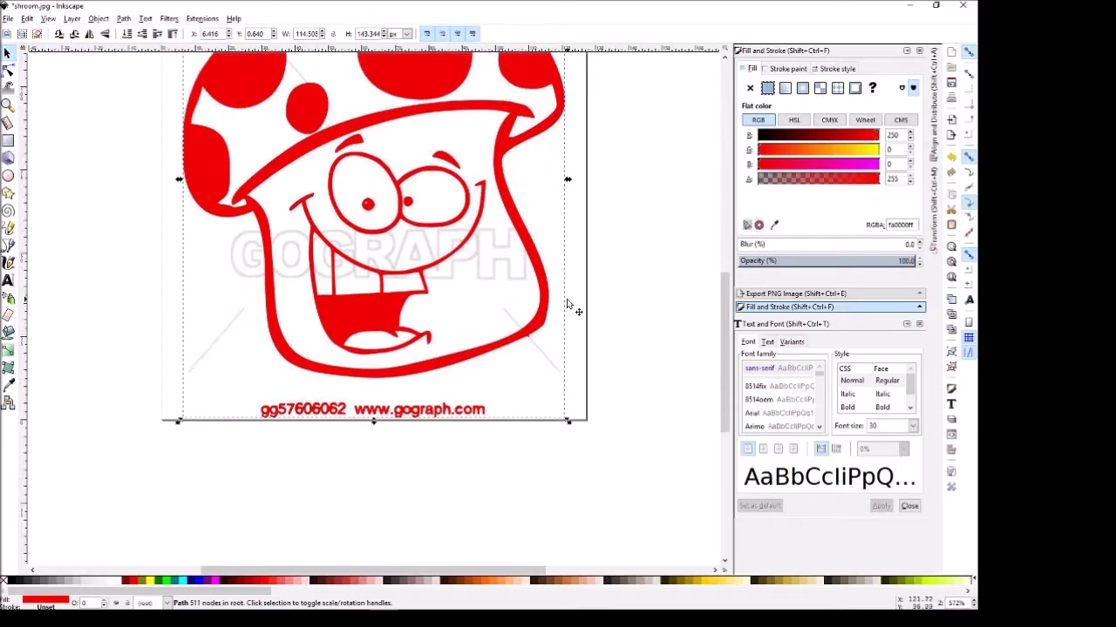
pyautogui.scroll(7, 572, 305)
pyautogui.scroll(-1, 490, 280)
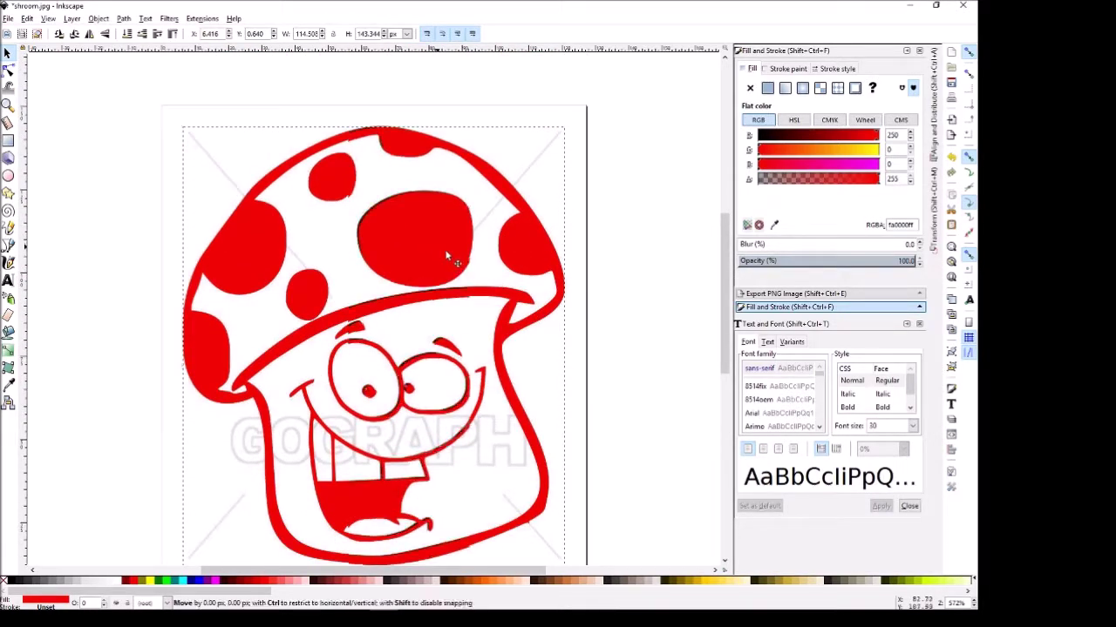
# Step: Move the red tracing aside and delete the original black bitmap
pyautogui.moveTo(453, 251); pyautogui.dragTo(586, 233)
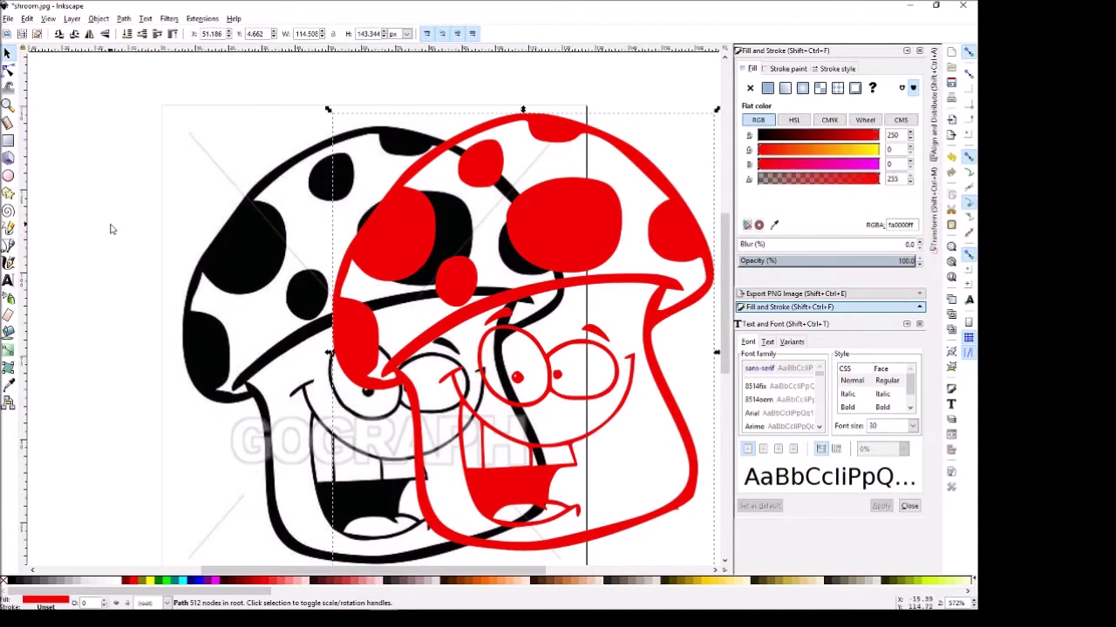
pyautogui.click(224, 273)
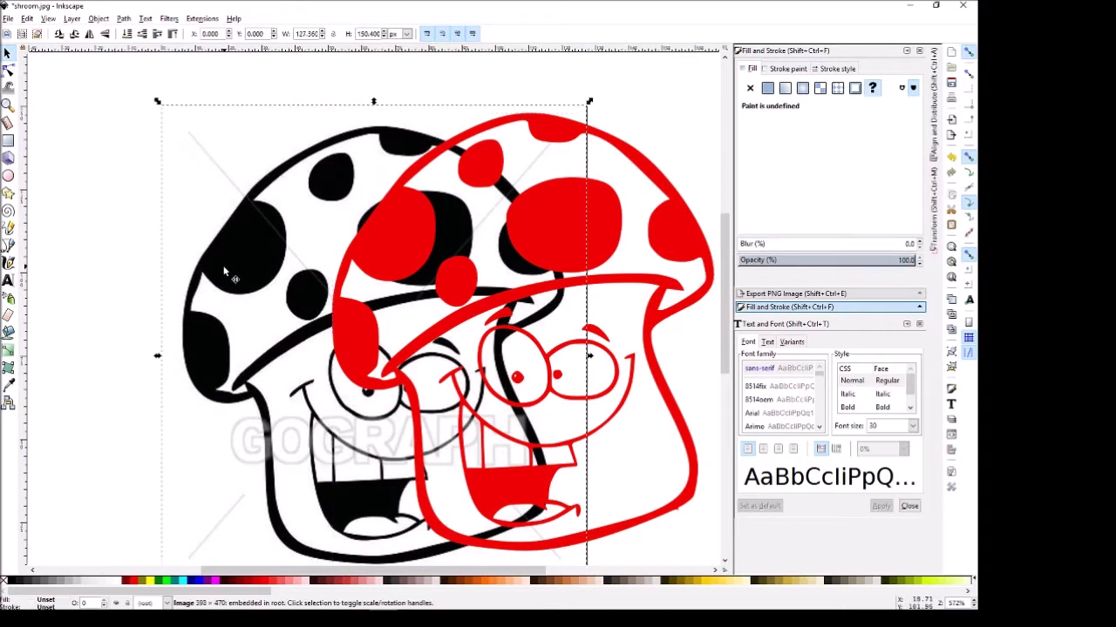
pyautogui.press('Delete')
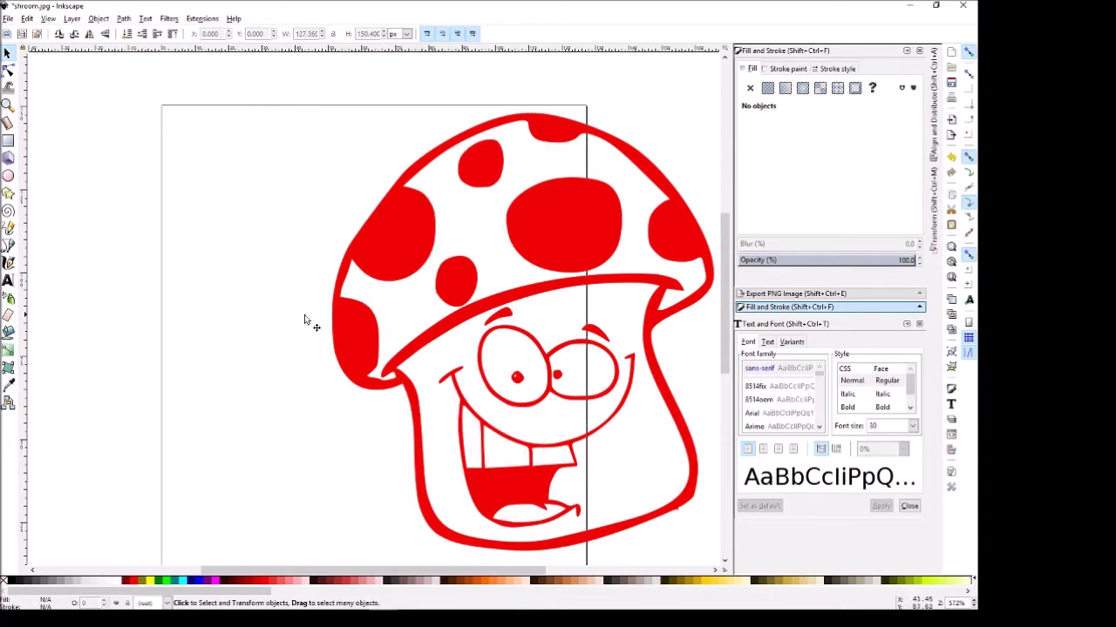
# Step: Move the mushroom back and delete the bottom credit-text nodes, leaving 259 nodes
pyautogui.moveTo(380, 249); pyautogui.dragTo(238, 187)
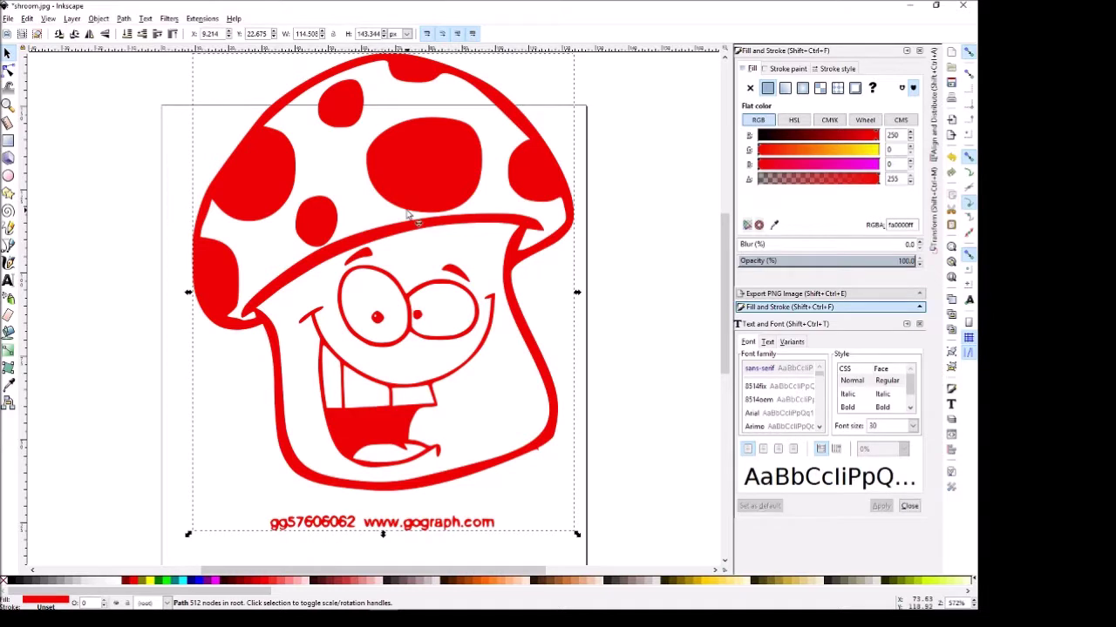
pyautogui.press('n')
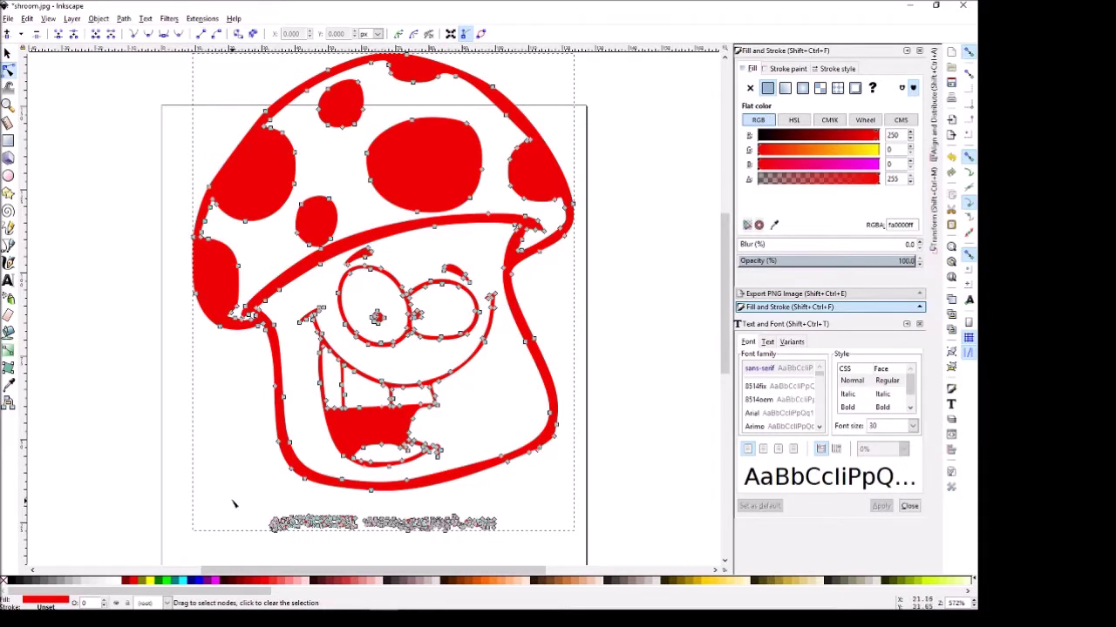
pyautogui.moveTo(237, 496); pyautogui.dragTo(521, 558)
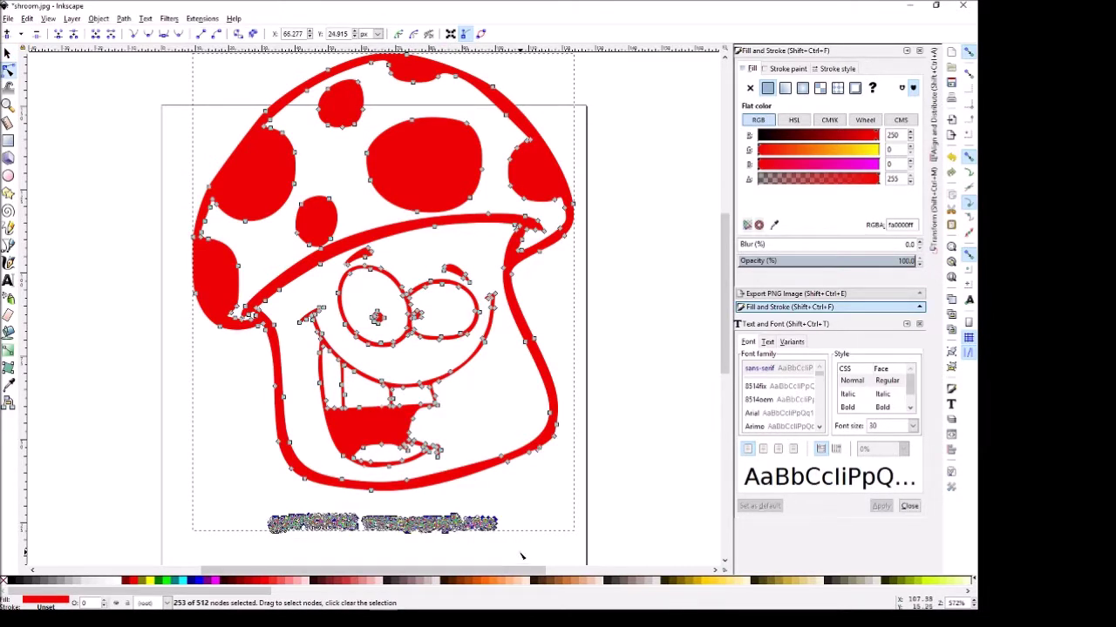
pyautogui.press('Delete')
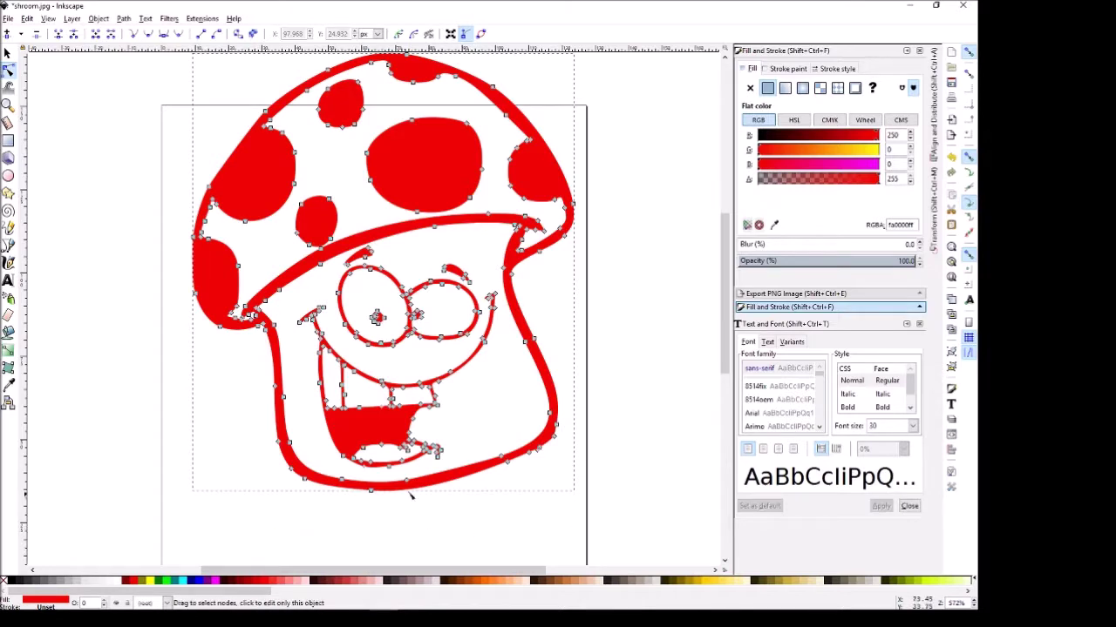
pyautogui.scroll(3, 410, 491)
pyautogui.scroll(-1, 381, 403)
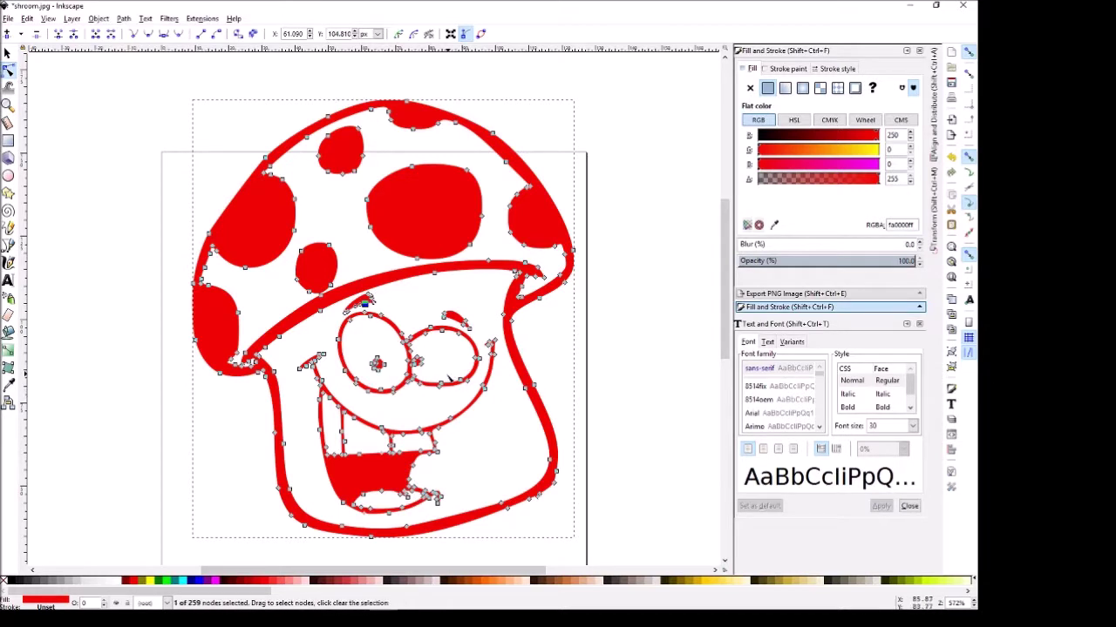
pyautogui.press('s')
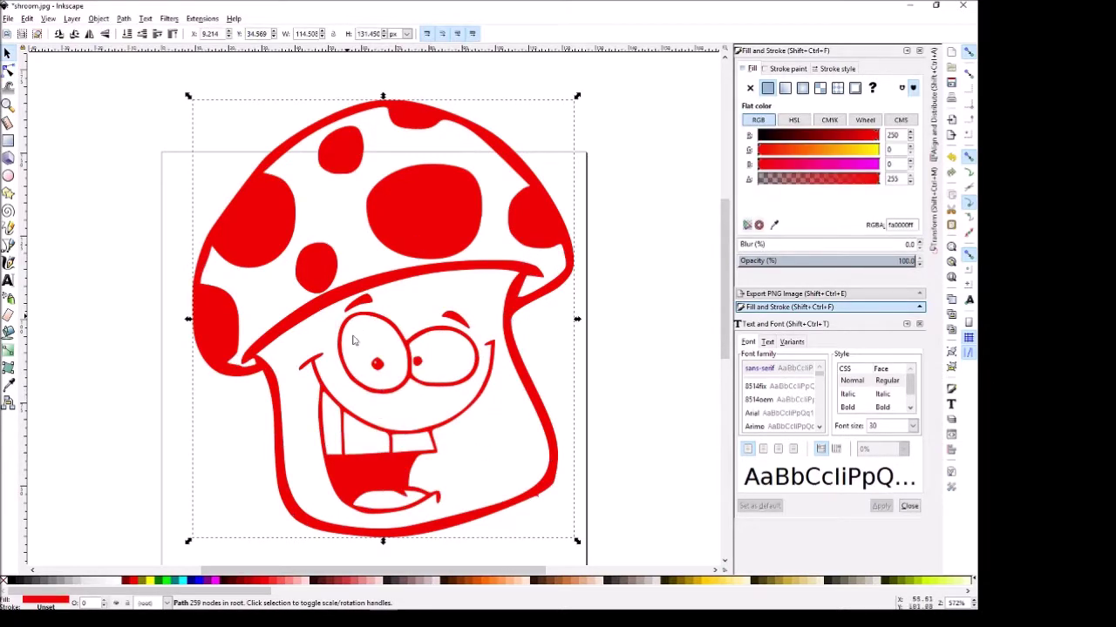
pyautogui.scroll(-1, 121, 329)
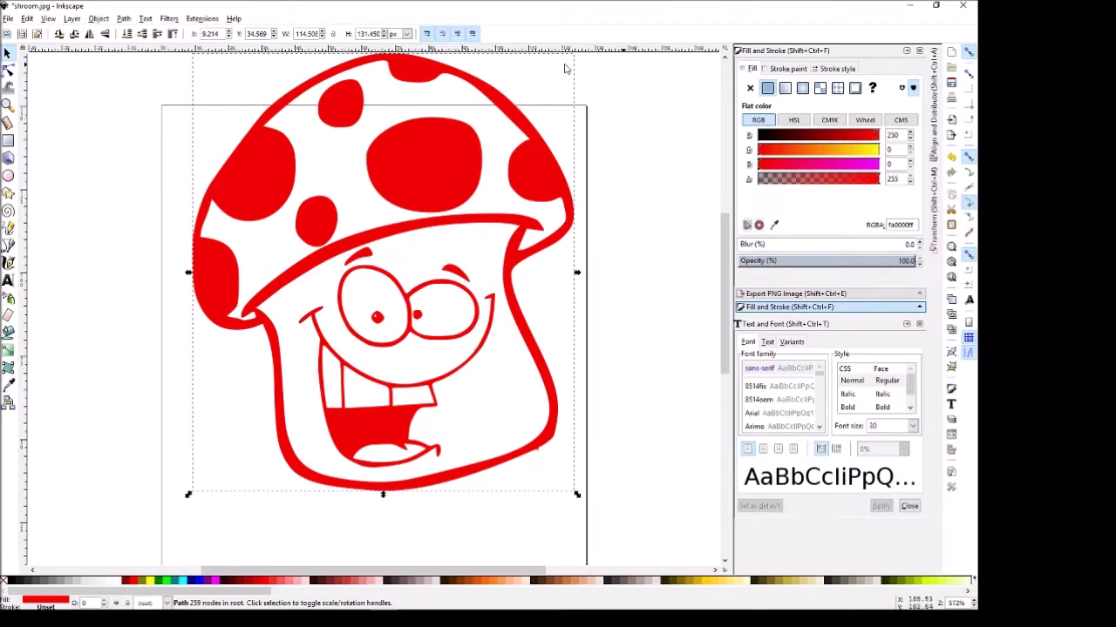
# Step: Set the mushroom's black stroke width to 0.400 mm in Fill and Stroke
pyautogui.click(842, 69)
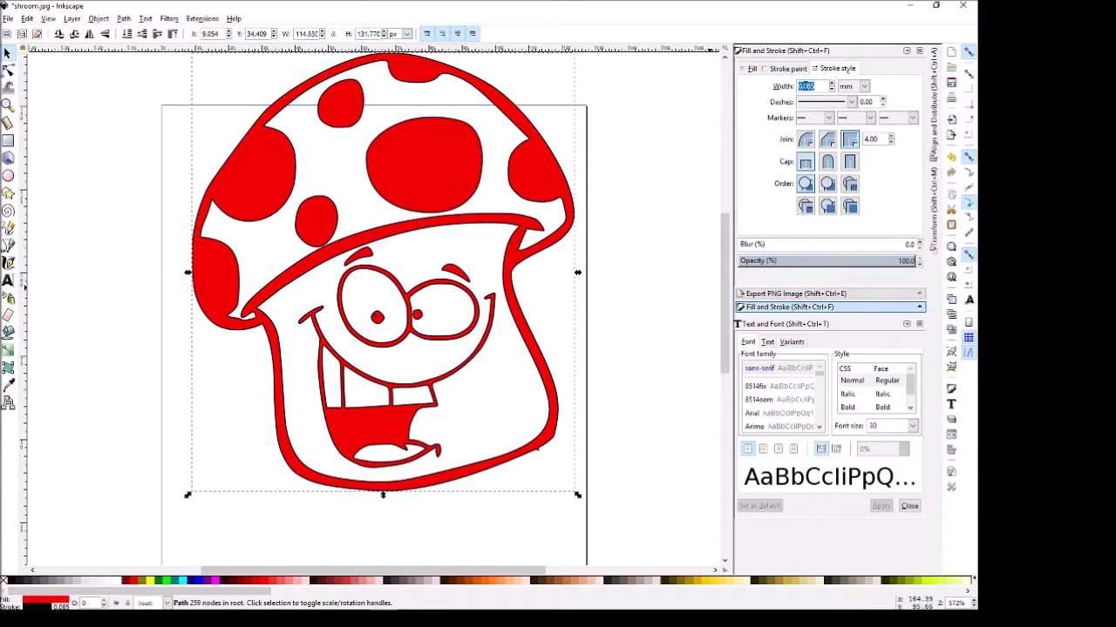
pyautogui.click(815, 85)
pyautogui.press('Return')
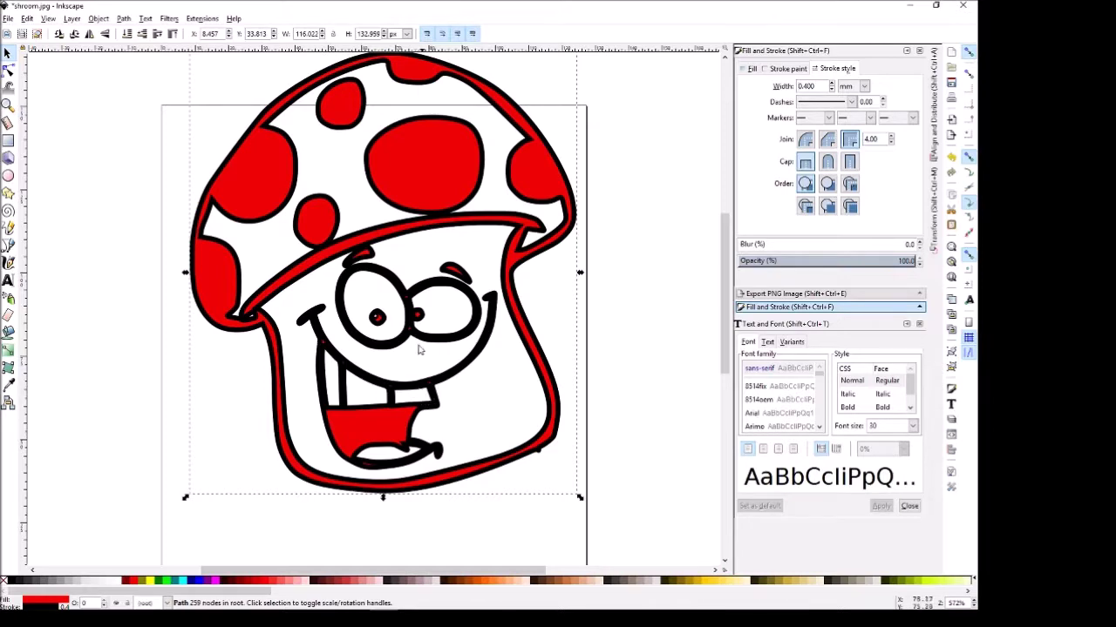
pyautogui.scroll(6, 344, 252)
pyautogui.scroll(-5, 340, 262)
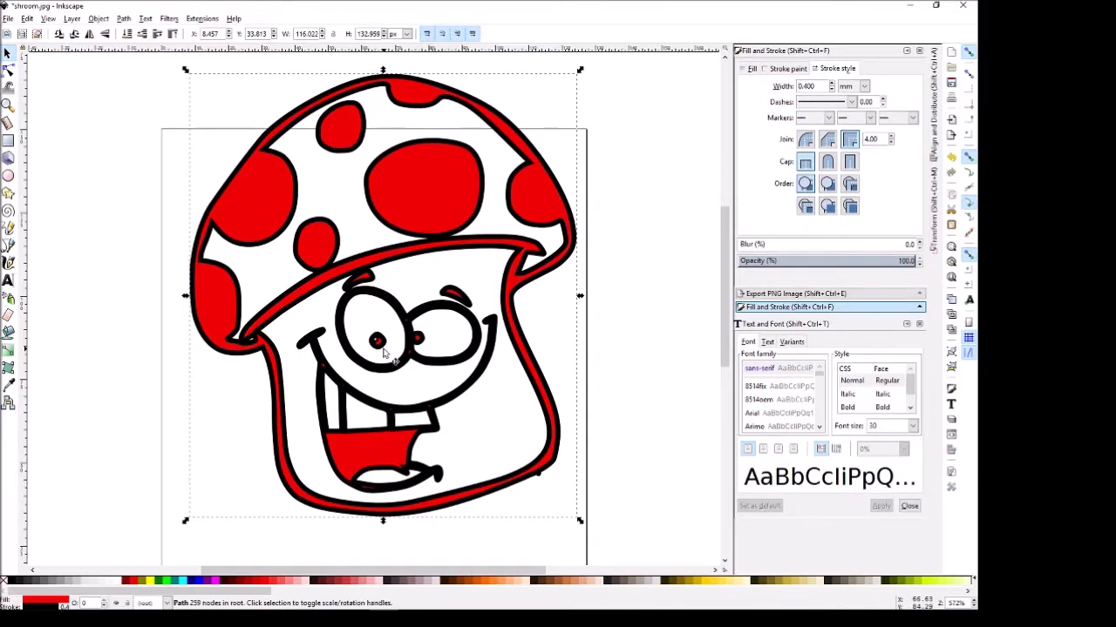
pyautogui.scroll(1, 384, 352)
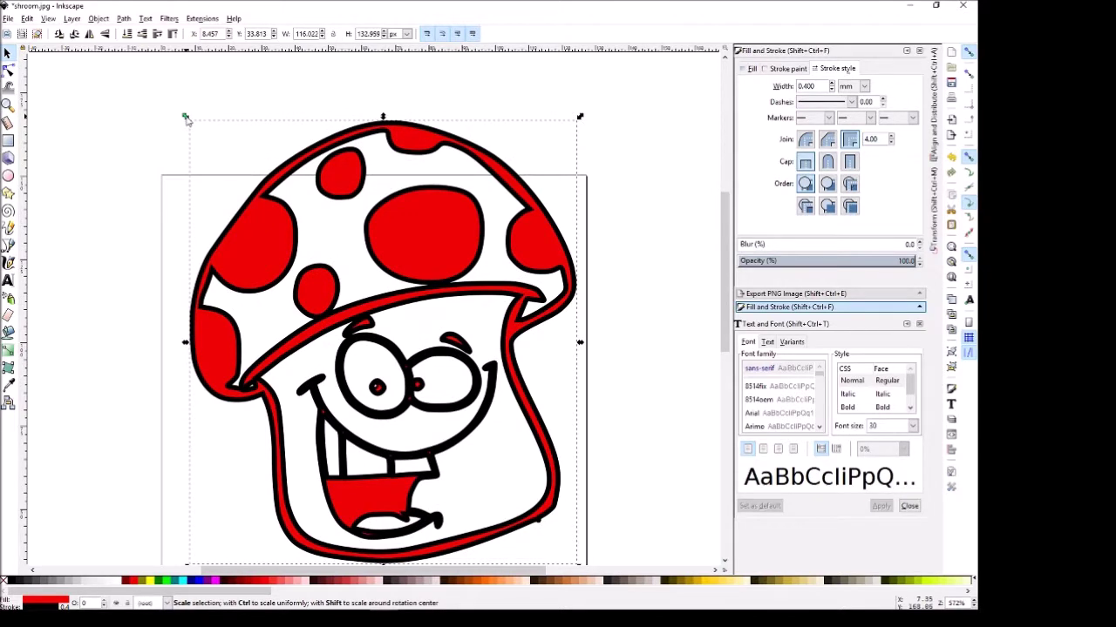
# Step: Scale the mushroom to about 22%, show the page grid and enable grid snapping
pyautogui.keyDown('ctrl'); pyautogui.moveTo(185, 117); pyautogui.dragTo(270, 294); pyautogui.keyUp('ctrl')
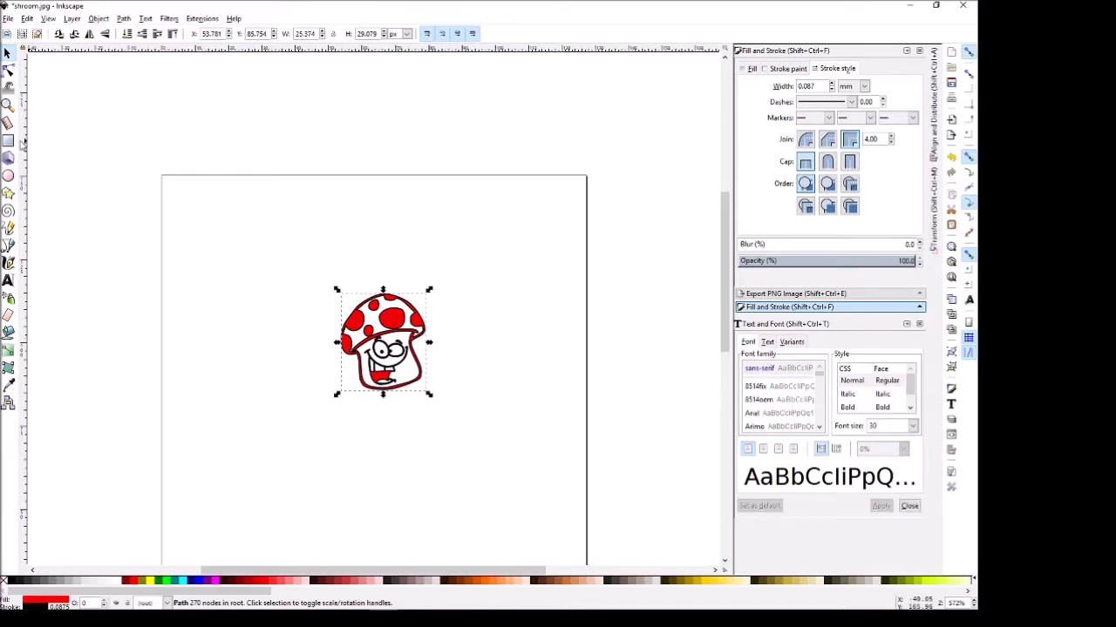
pyautogui.click(9, 175)
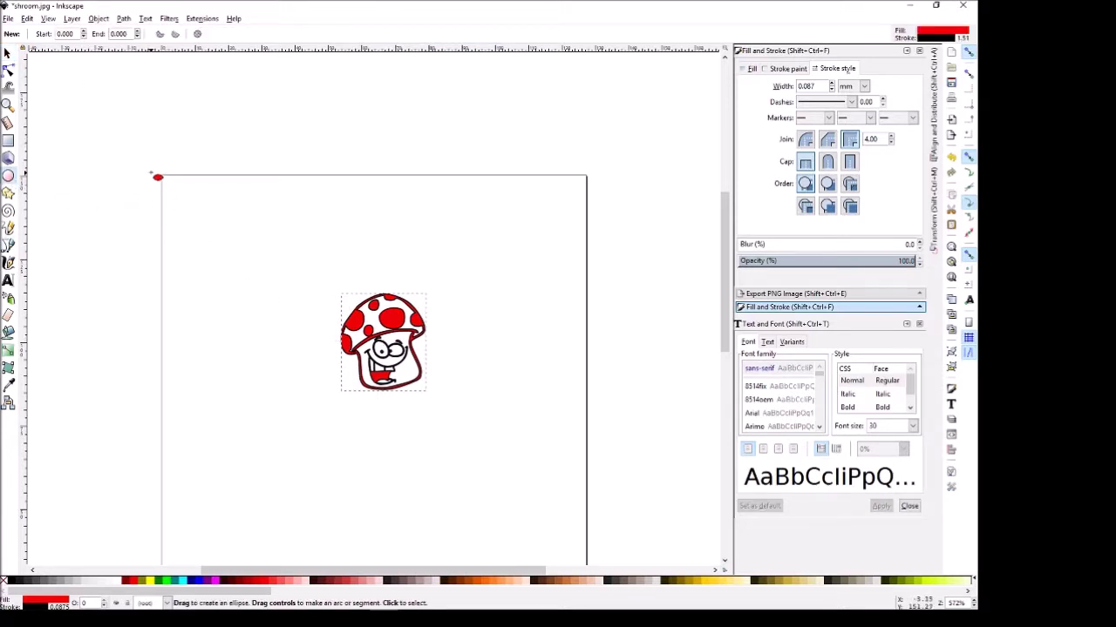
pyautogui.click(48, 19)
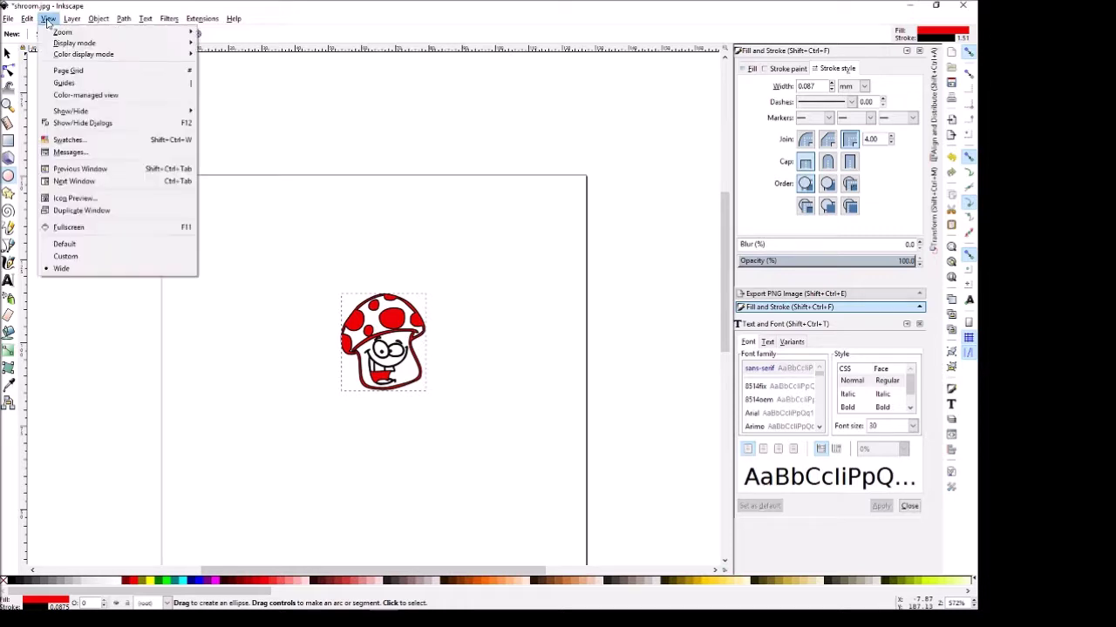
pyautogui.click(70, 70)
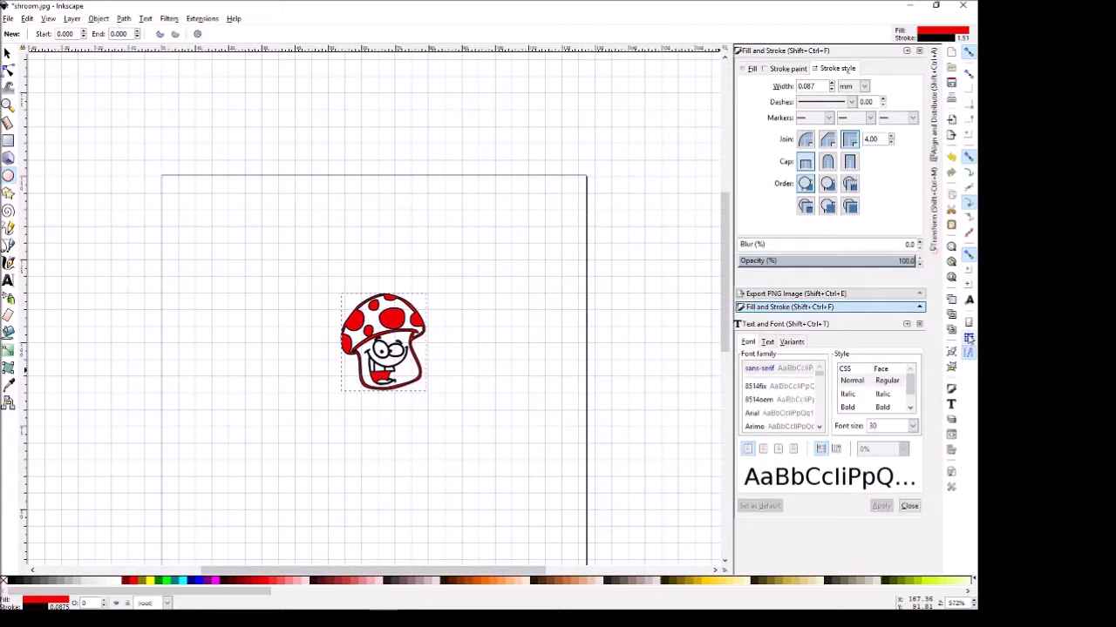
pyautogui.click(968, 339)
# Step: Draw a red circle from the page corner and scale it proportionally to 130 × 130 mm
pyautogui.keyDown('ctrl'); pyautogui.keyDown('shift'); pyautogui.moveTo(168, 181); pyautogui.dragTo(247, 256); pyautogui.keyUp('shift'); pyautogui.keyUp('ctrl')
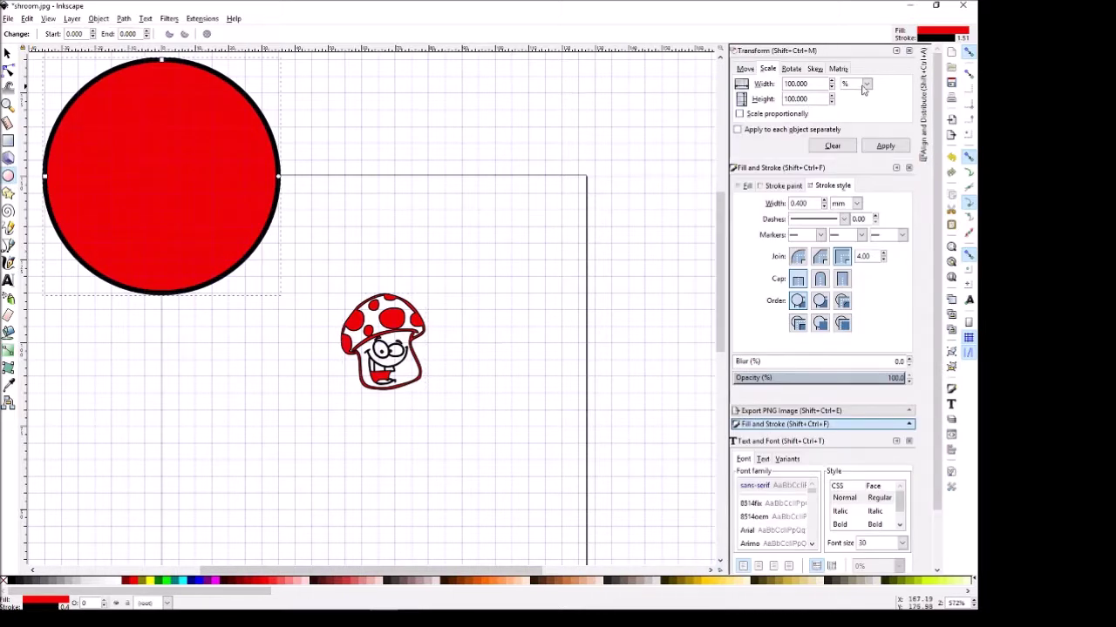
pyautogui.click(866, 85)
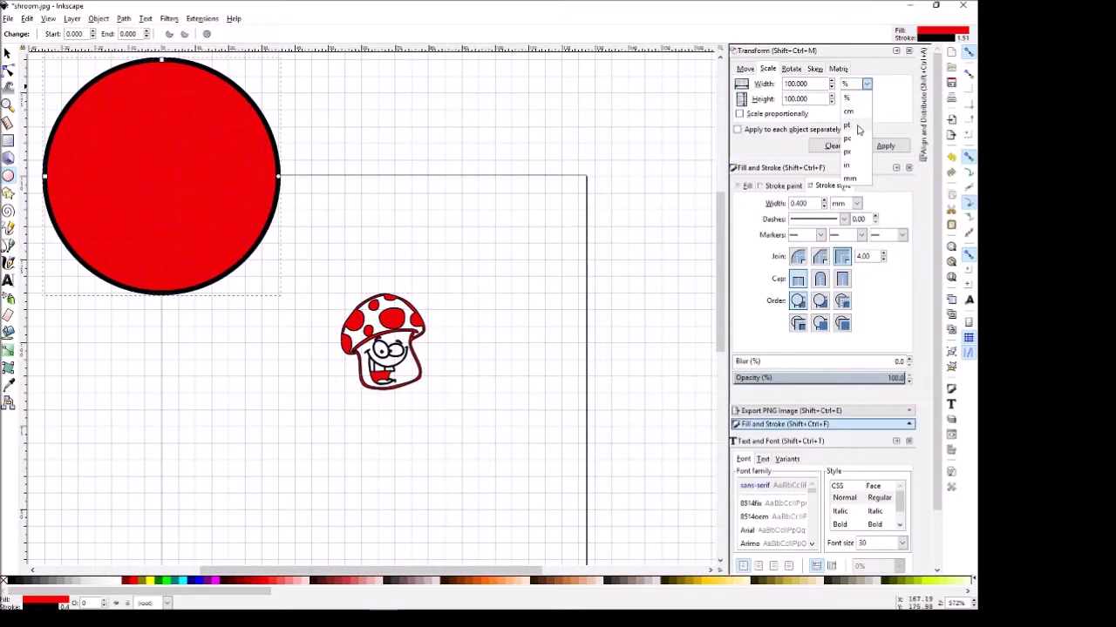
pyautogui.click(851, 179)
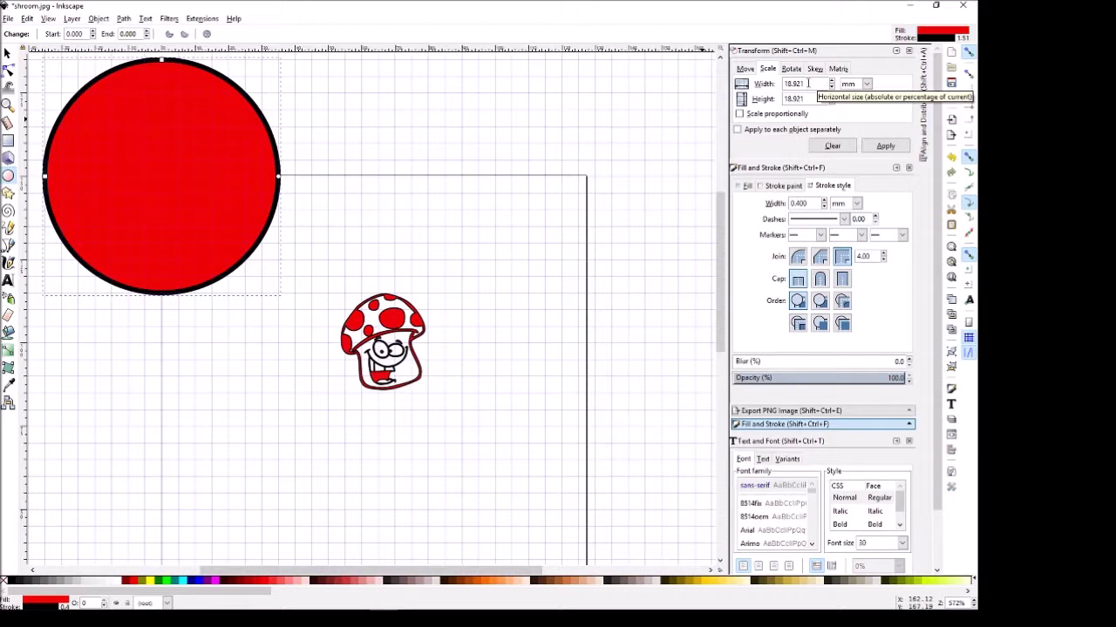
pyautogui.moveTo(807, 83); pyautogui.dragTo(765, 86)
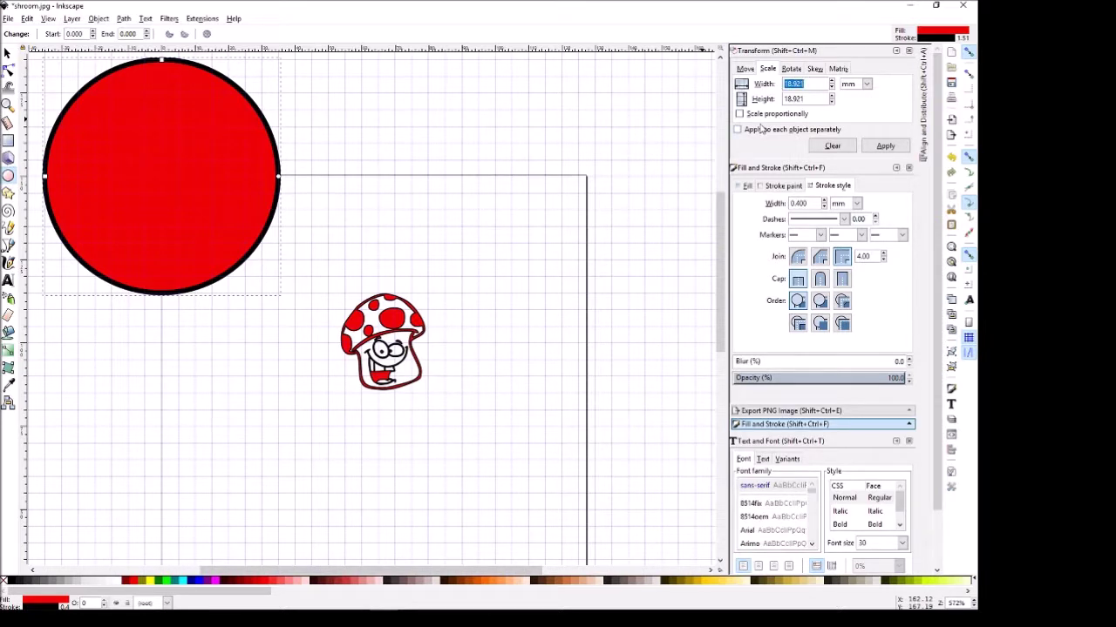
pyautogui.click(739, 115)
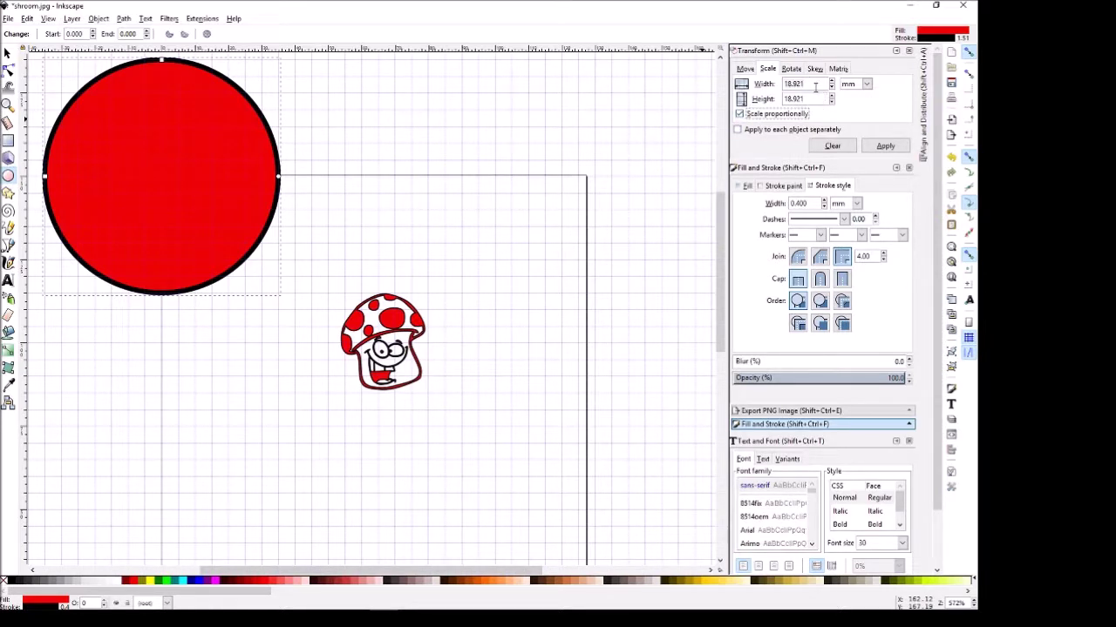
pyautogui.moveTo(814, 86); pyautogui.dragTo(740, 94)
pyautogui.write('130')
pyautogui.press('Return')
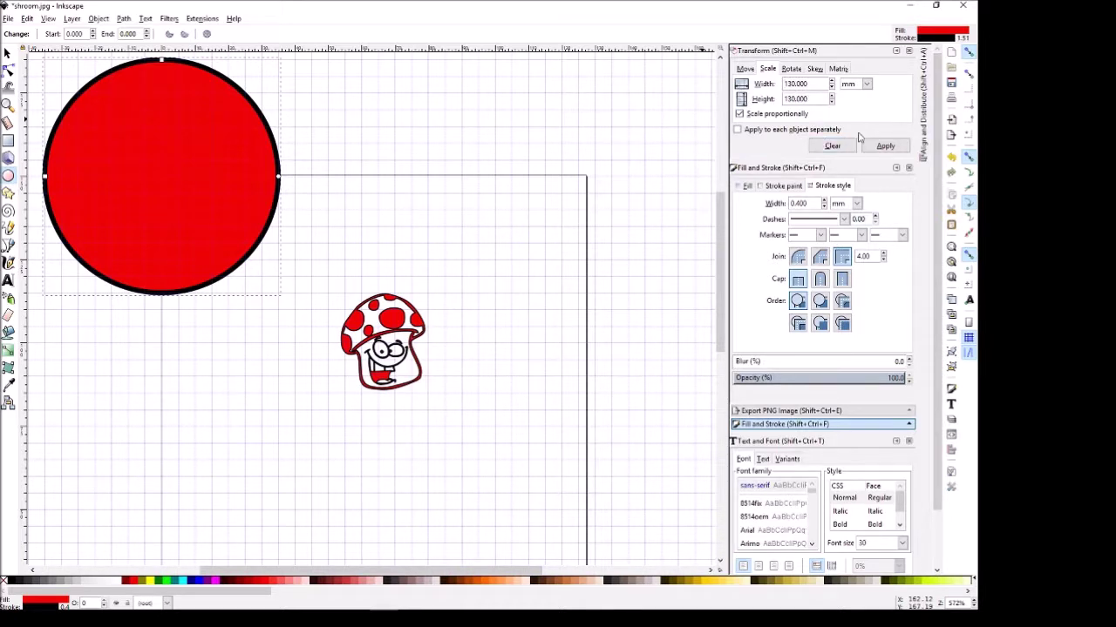
pyautogui.click(885, 145)
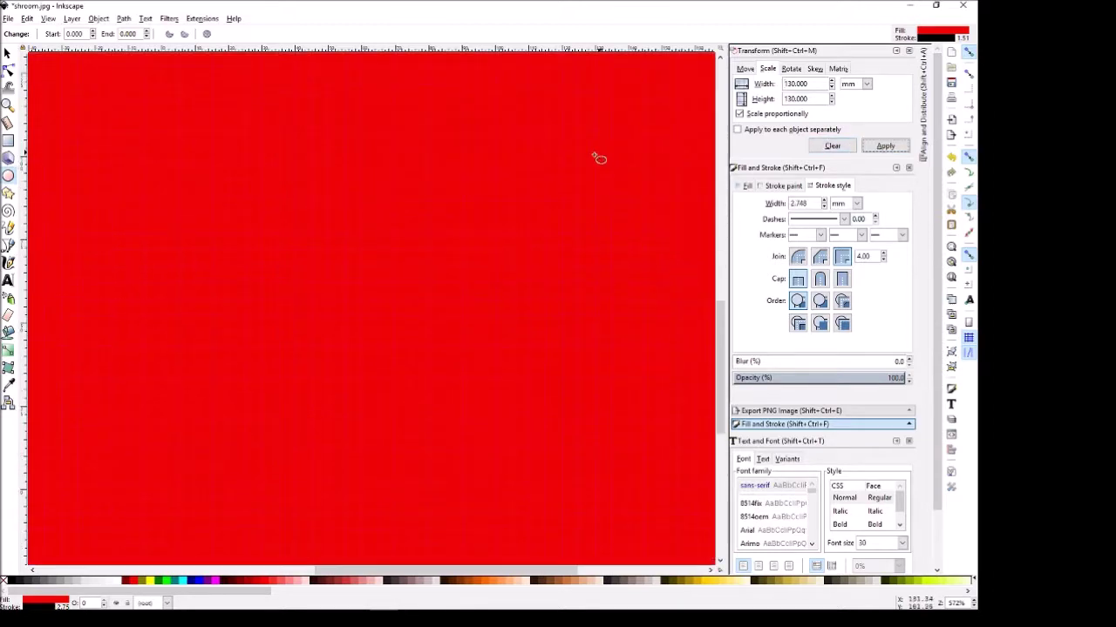
pyautogui.press('z')
pyautogui.keyDown('ctrl'); pyautogui.scroll(-7, 386, 406); pyautogui.keyUp('ctrl')
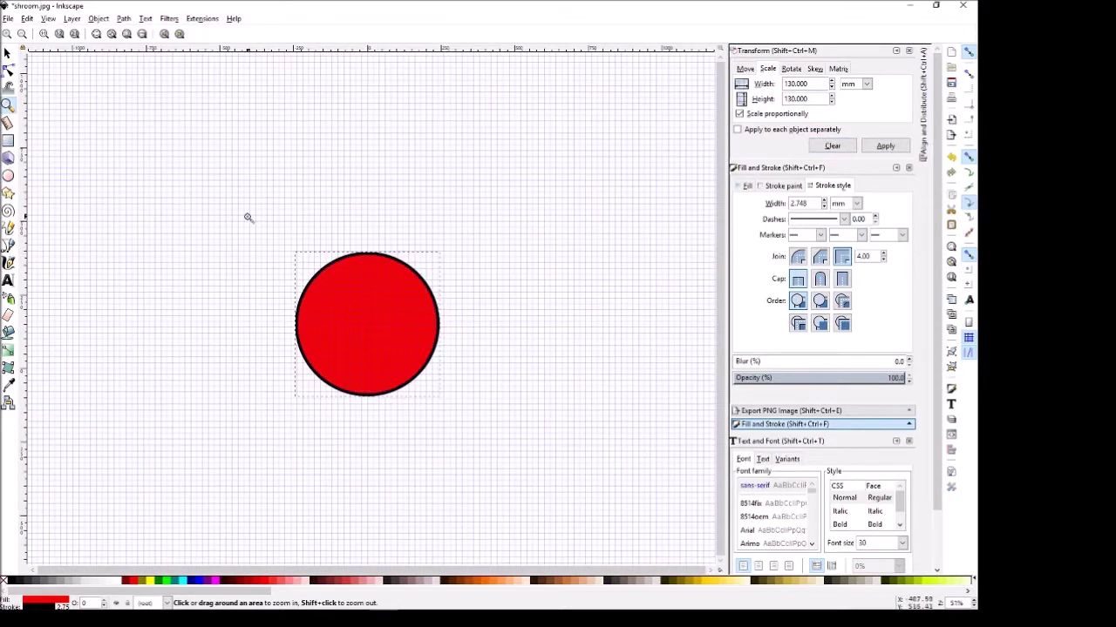
# Step: Lower the red circle to the bottom and zoom in on it
pyautogui.click(98, 18)
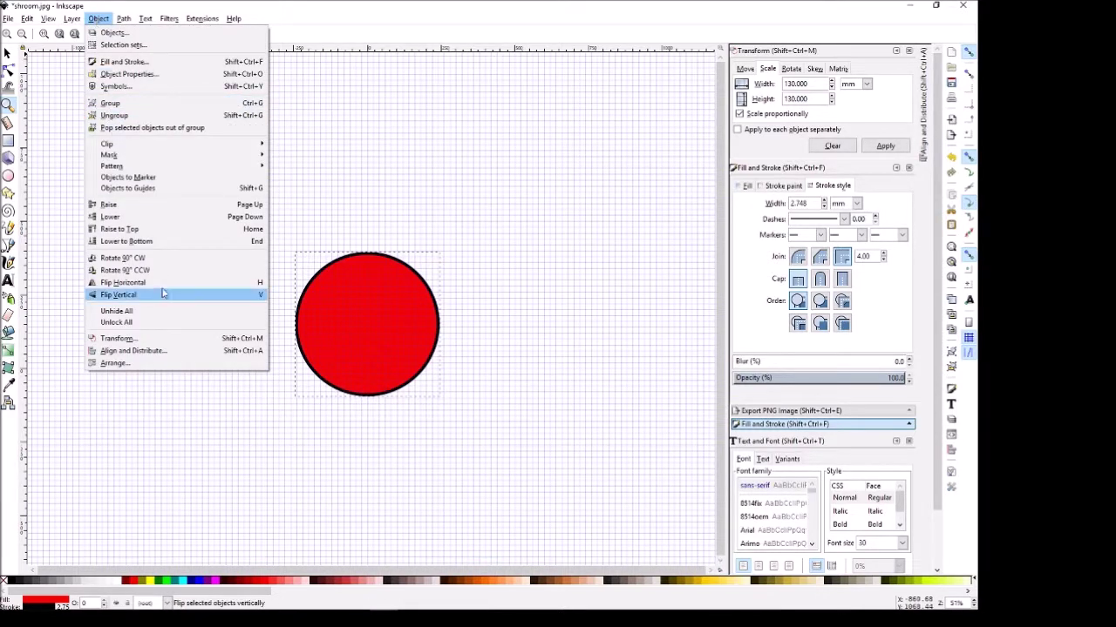
pyautogui.click(150, 242)
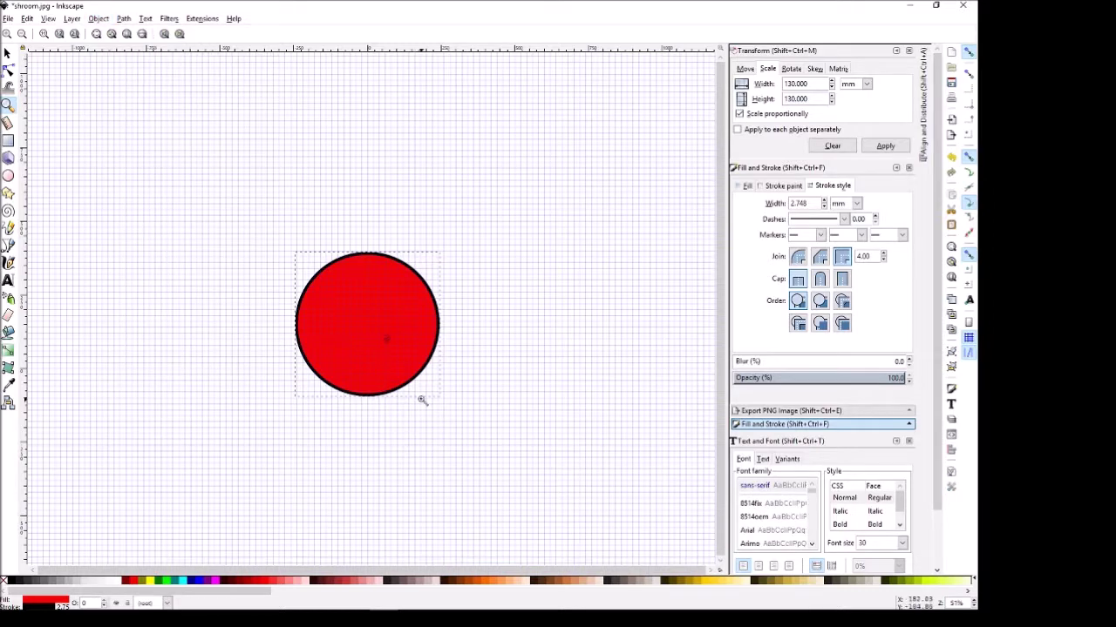
pyautogui.scroll(3, 416, 391)
pyautogui.scroll(-3, 416, 392)
pyautogui.moveTo(276, 249); pyautogui.dragTo(462, 418)
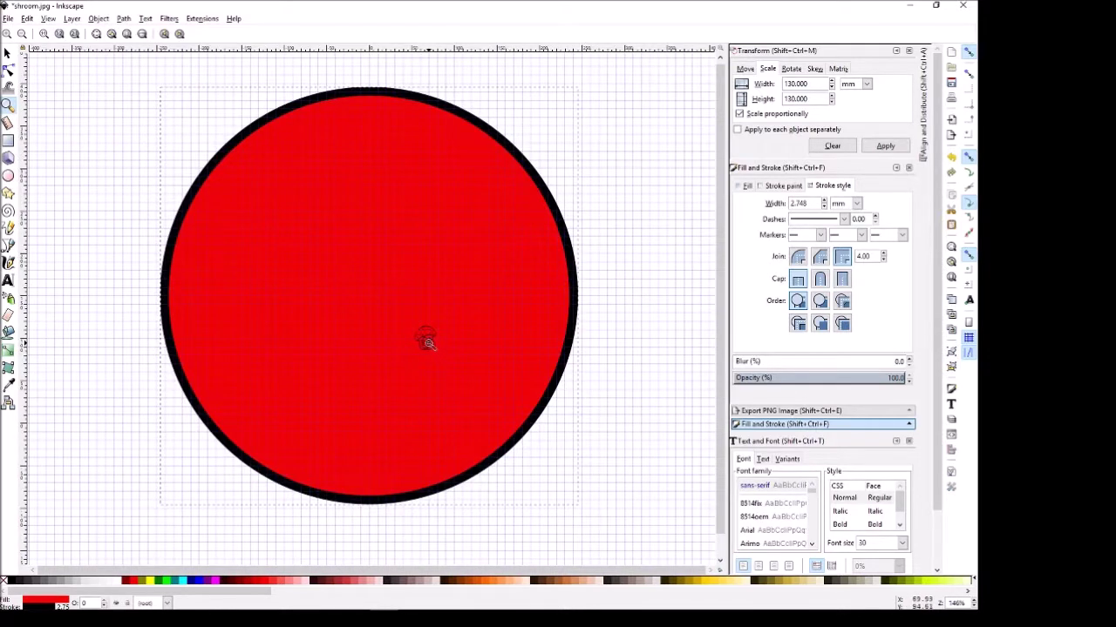
# Step: Enlarge the mushroom to about 279 × 320 px and centre it in the circle
pyautogui.click(7, 53)
pyautogui.click(423, 333)
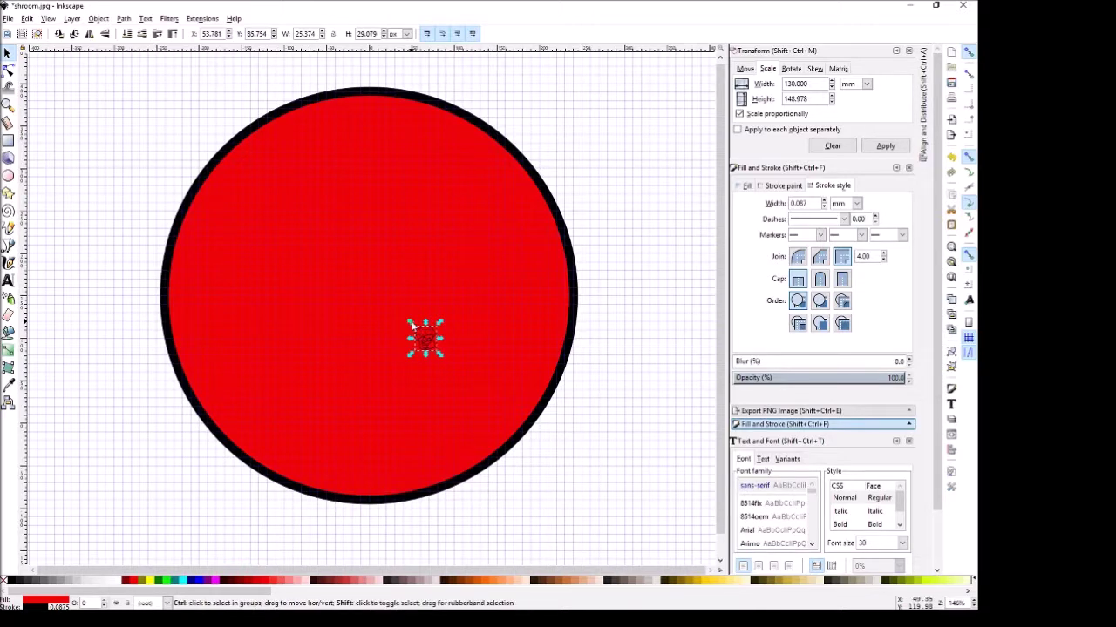
pyautogui.keyDown('ctrl'); pyautogui.keyDown('shift'); pyautogui.moveTo(411, 325); pyautogui.dragTo(251, 206); pyautogui.keyUp('shift'); pyautogui.keyUp('ctrl')
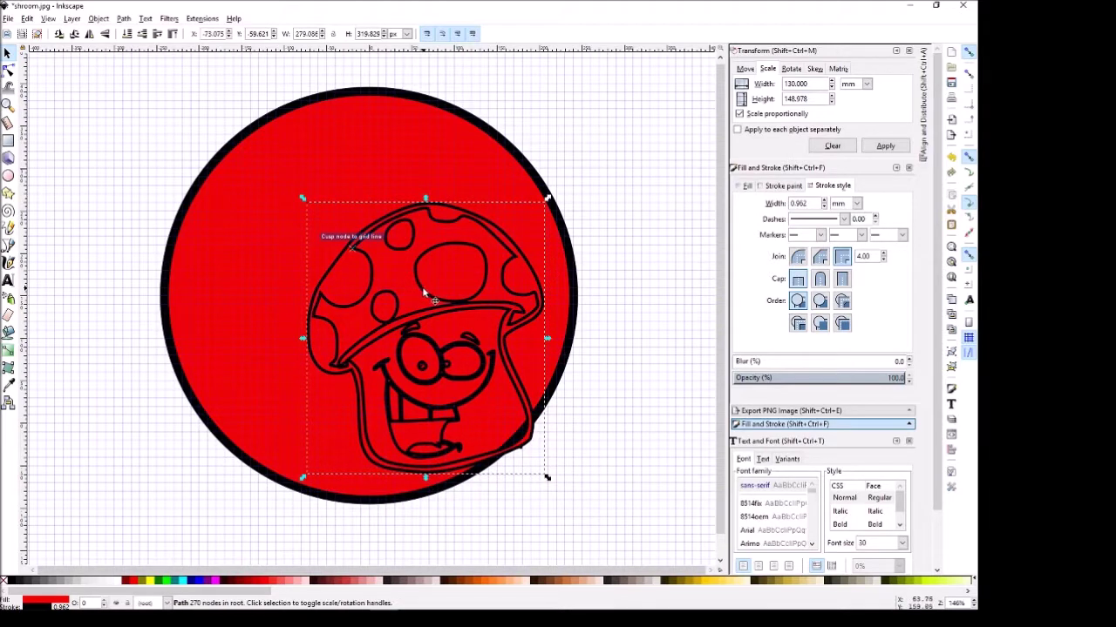
pyautogui.moveTo(423, 294); pyautogui.dragTo(370, 249)
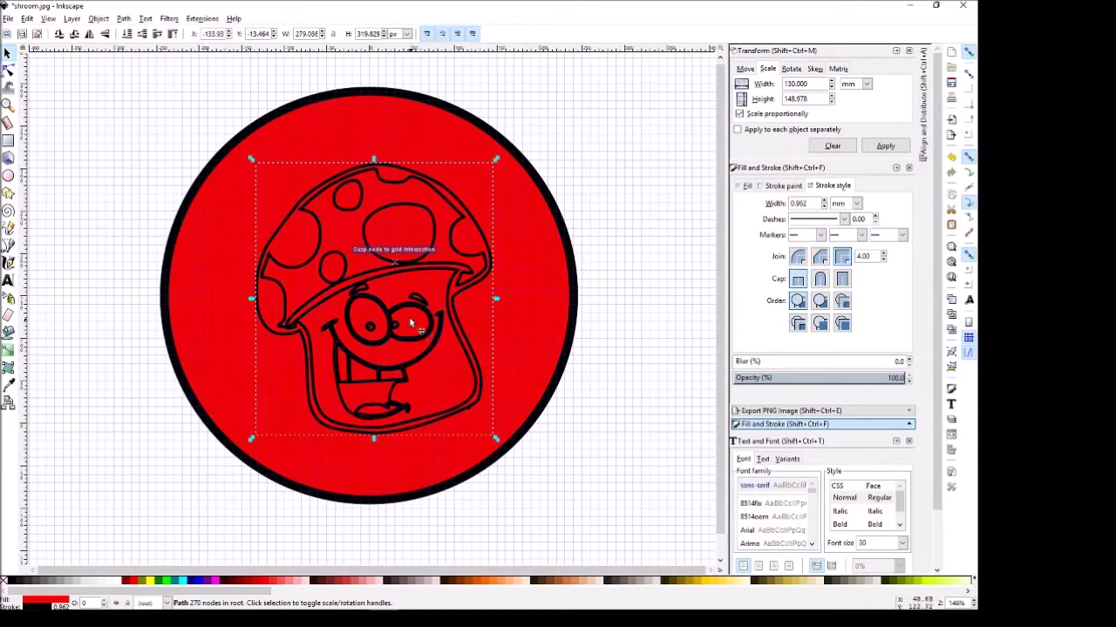
pyautogui.moveTo(376, 299); pyautogui.dragTo(366, 298)
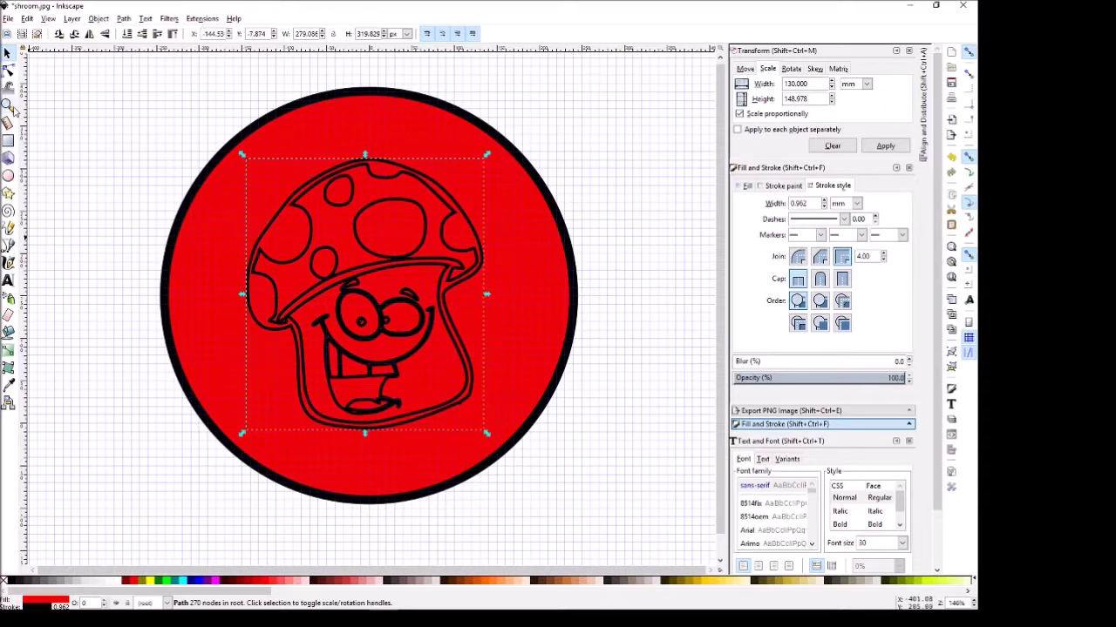
# Step: Draw a smaller circle inside the red disc and centre it on the outer circle
pyautogui.click(8, 175)
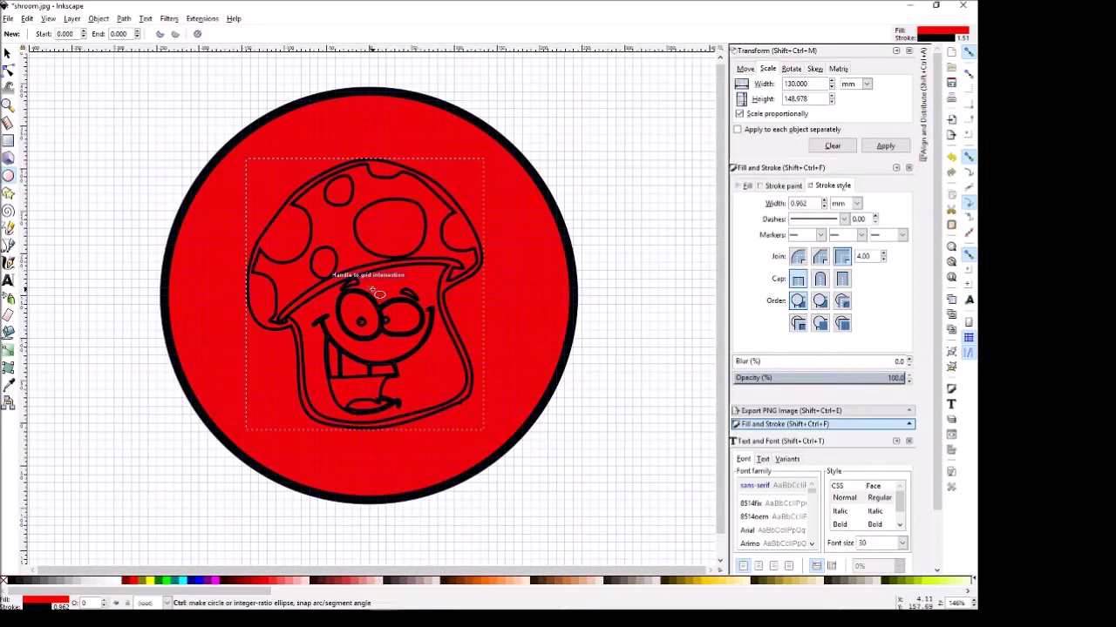
pyautogui.keyDown('ctrl'); pyautogui.keyDown('shift'); pyautogui.moveTo(370, 288); pyautogui.dragTo(539, 451); pyautogui.keyUp('shift'); pyautogui.keyUp('ctrl')
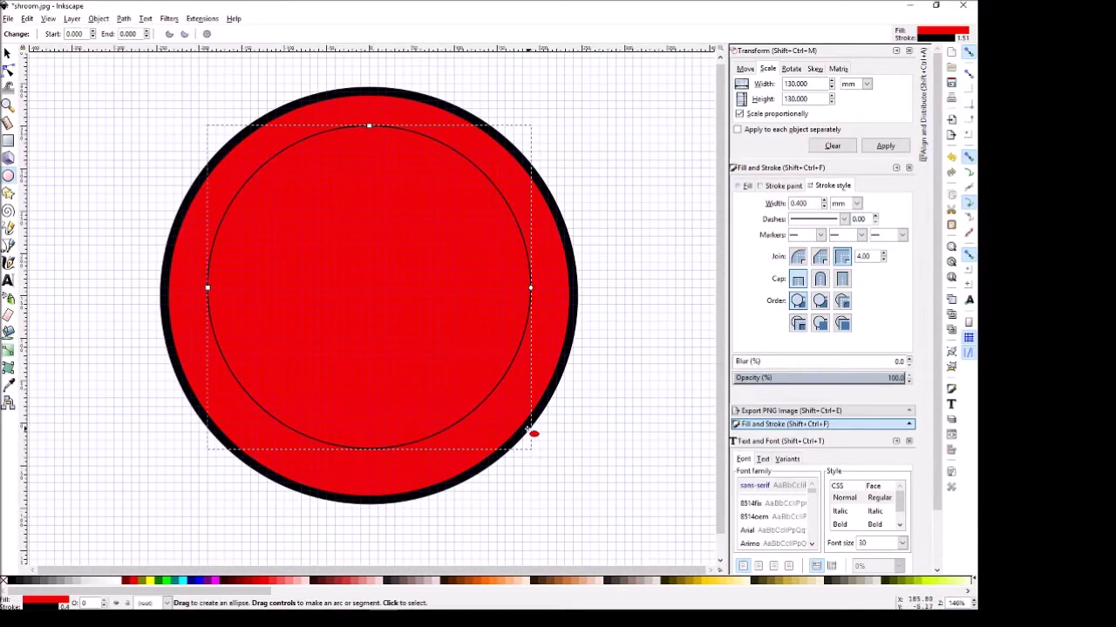
pyautogui.click(926, 131)
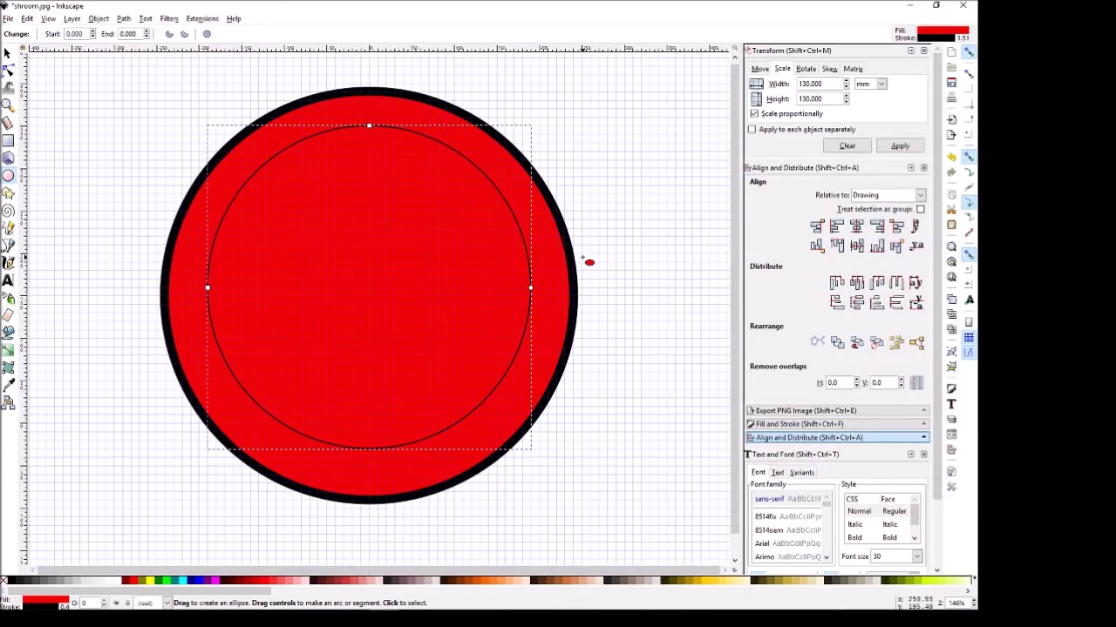
pyautogui.click(8, 54)
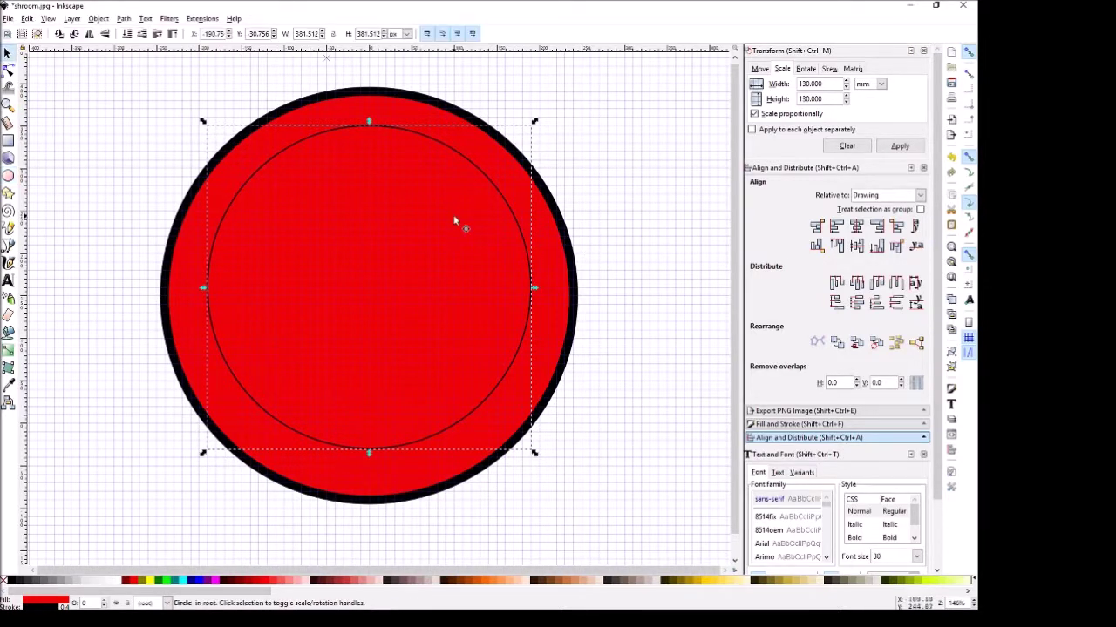
pyautogui.keyDown('shift'); pyautogui.click(577, 266); pyautogui.keyUp('shift')
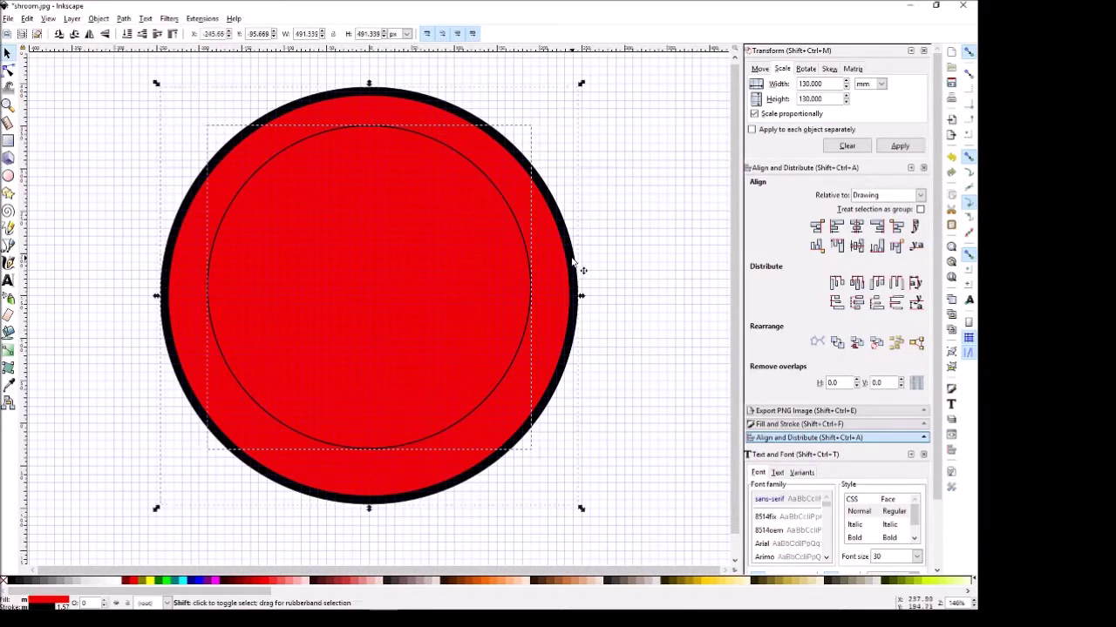
pyautogui.click(856, 246)
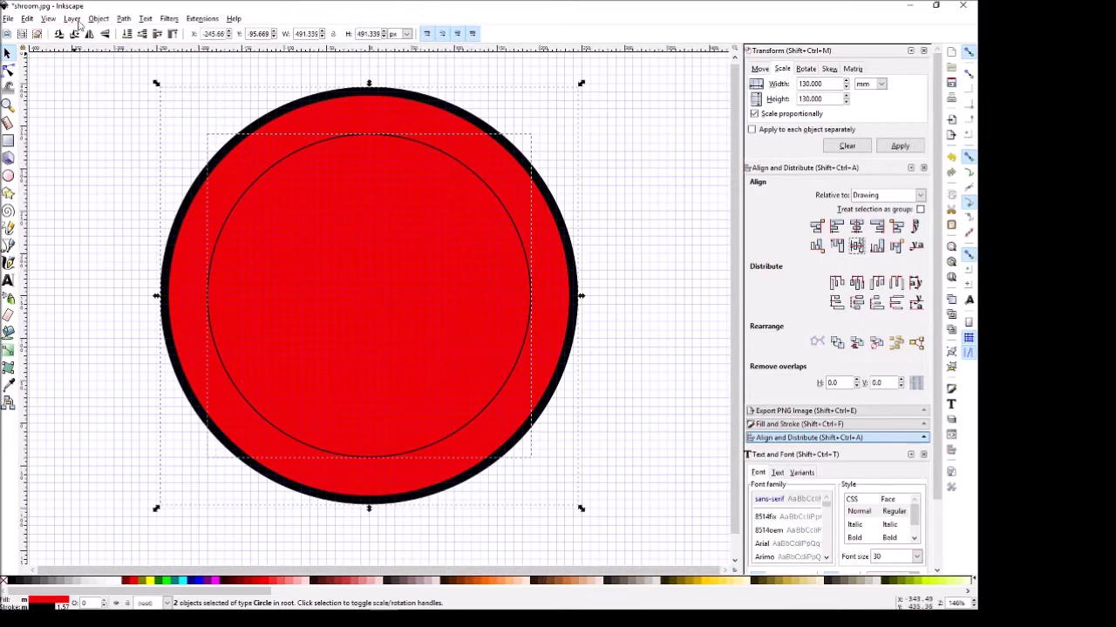
# Step: Lower the inner circle beneath the mushroom drawing in the stacking order
pyautogui.click(96, 203)
pyautogui.click(221, 236)
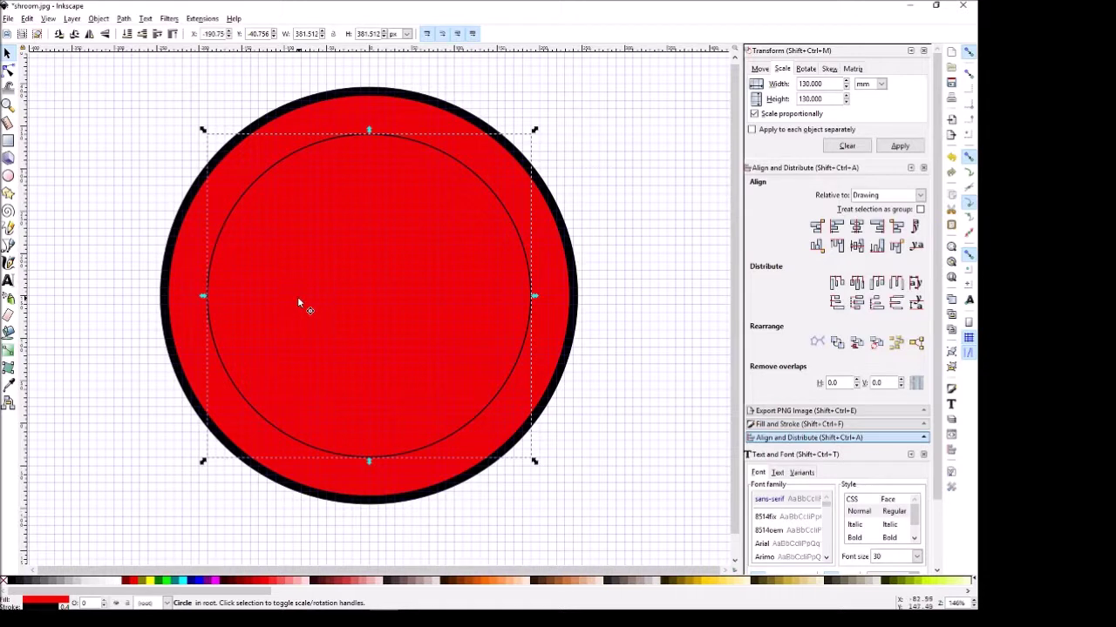
pyautogui.press('pagedown')
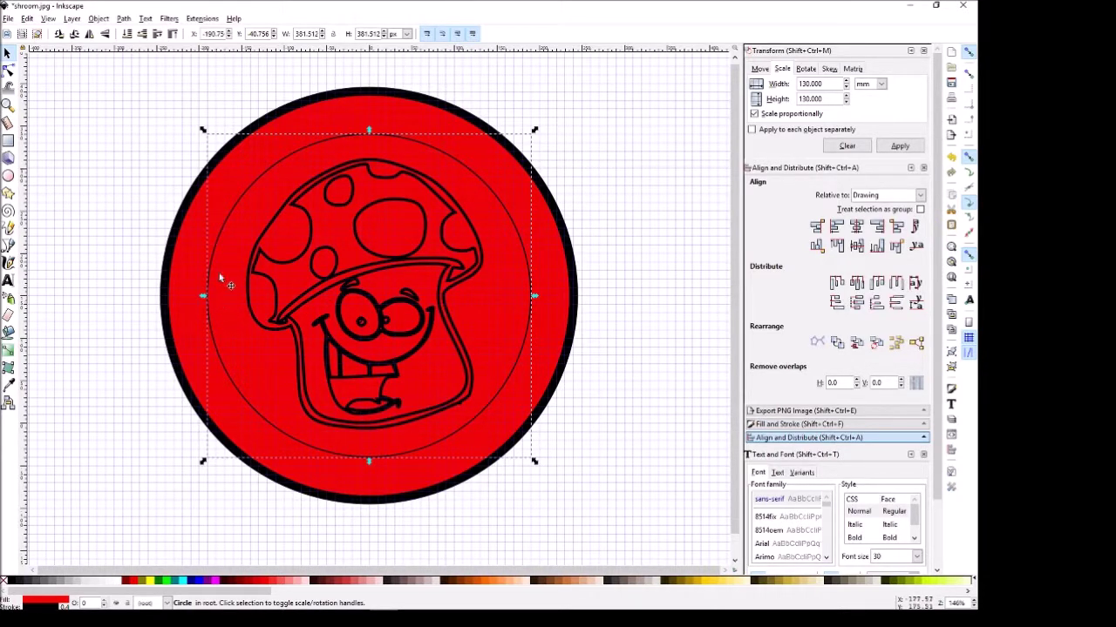
pyautogui.click(69, 117)
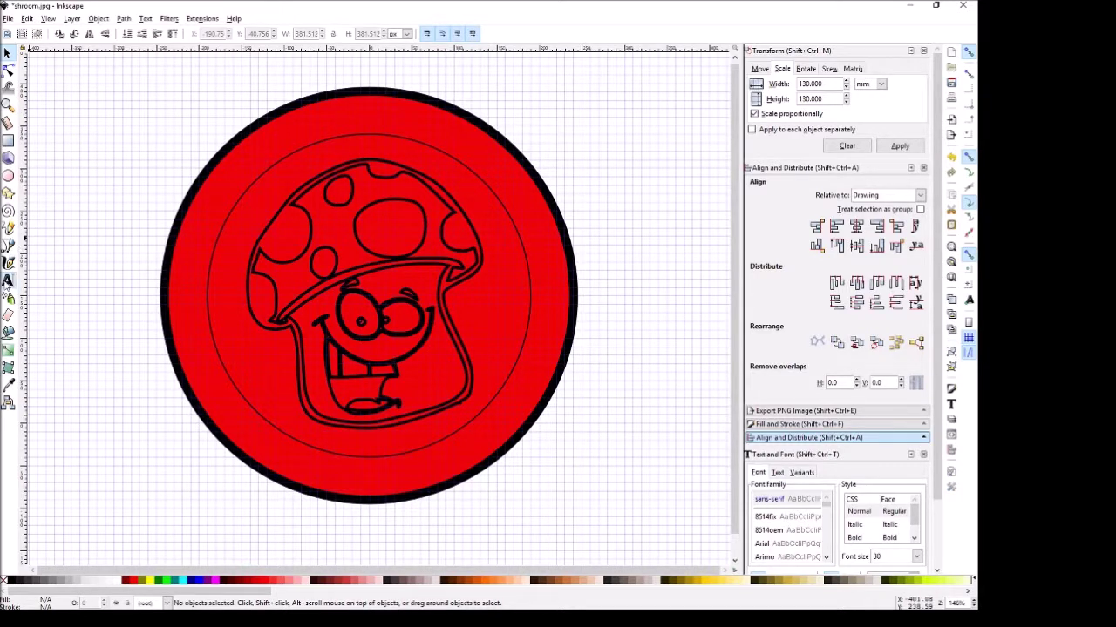
pyautogui.click(8, 281)
# Step: Type 'NATURAL HIGH SCHOOL' above the circle and 'ALUMNI' near its lower left
pyautogui.click(147, 125)
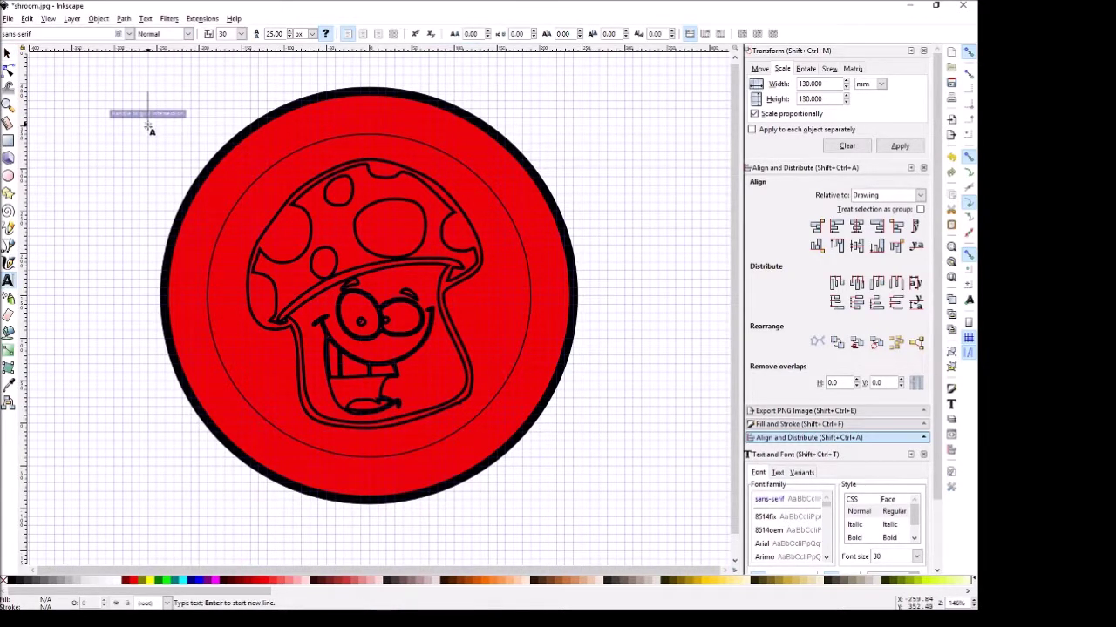
pyautogui.click(163, 154)
pyautogui.write('NA')
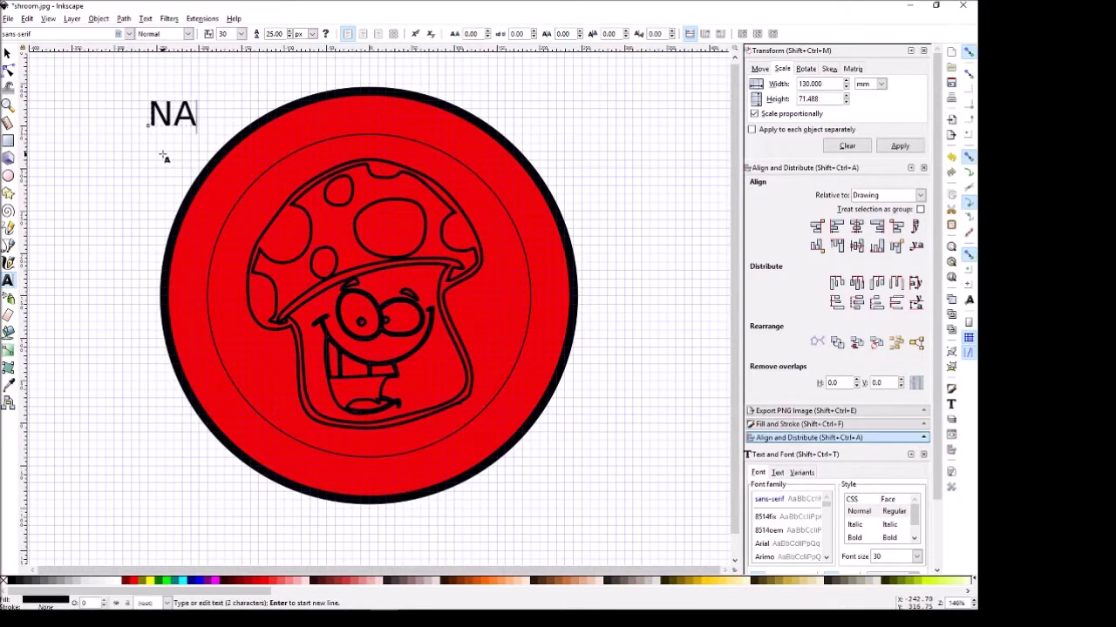
pyautogui.write('TURAL')
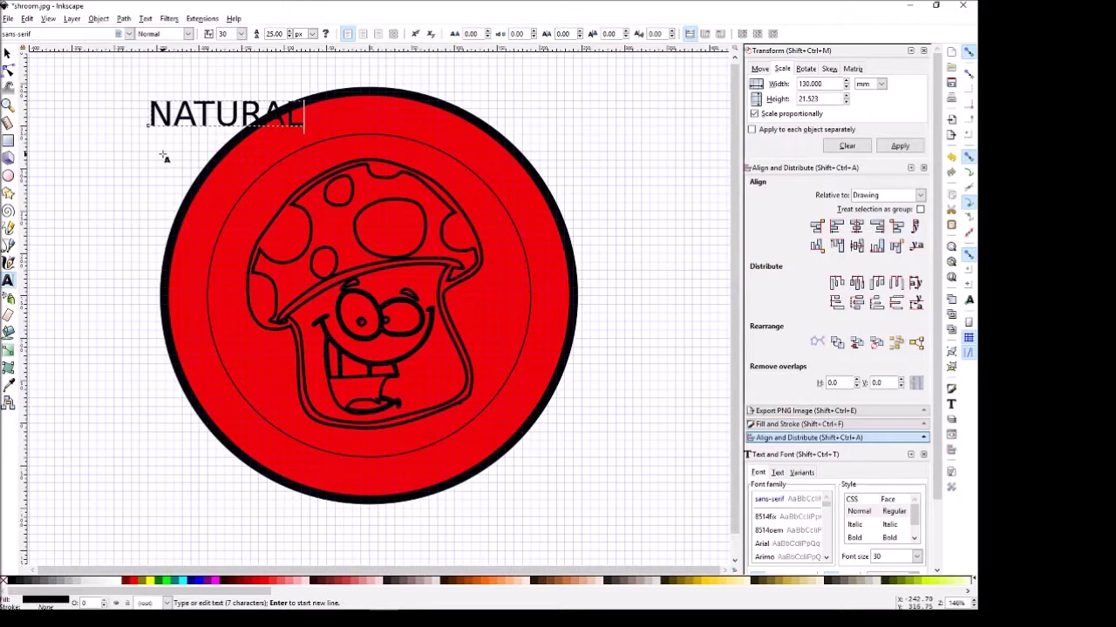
pyautogui.write(' HIG')
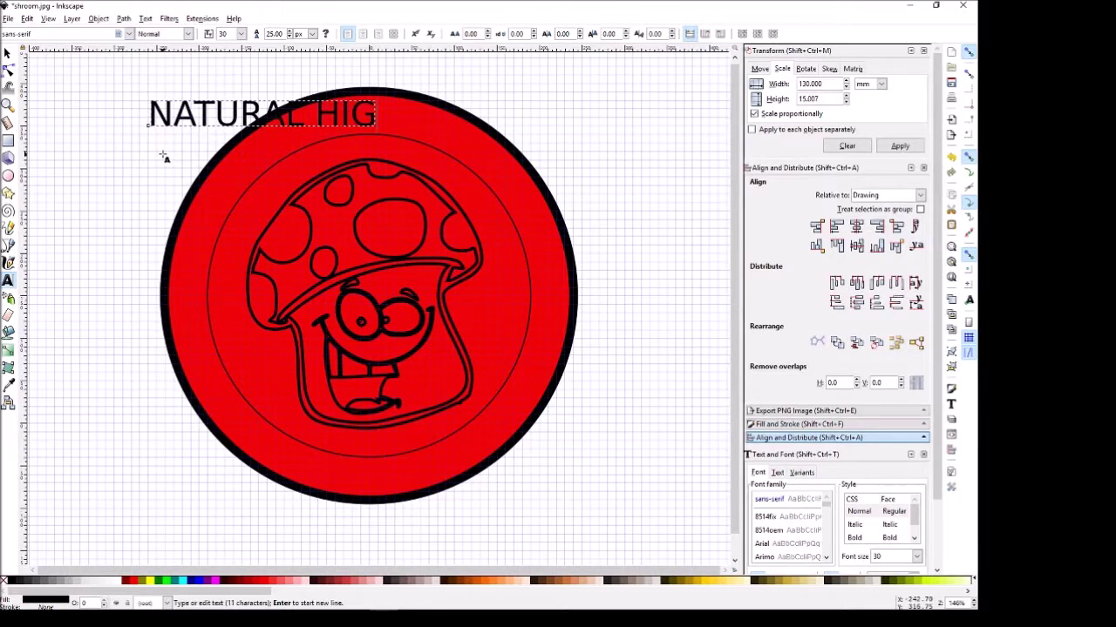
pyautogui.write('H SCHOOL')
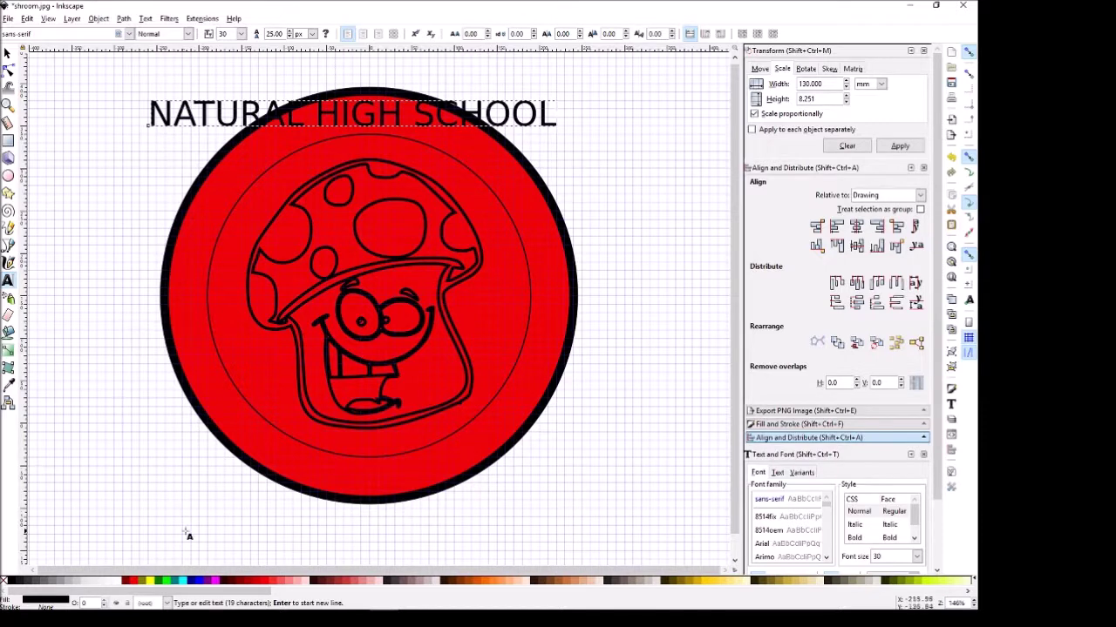
pyautogui.click(173, 463)
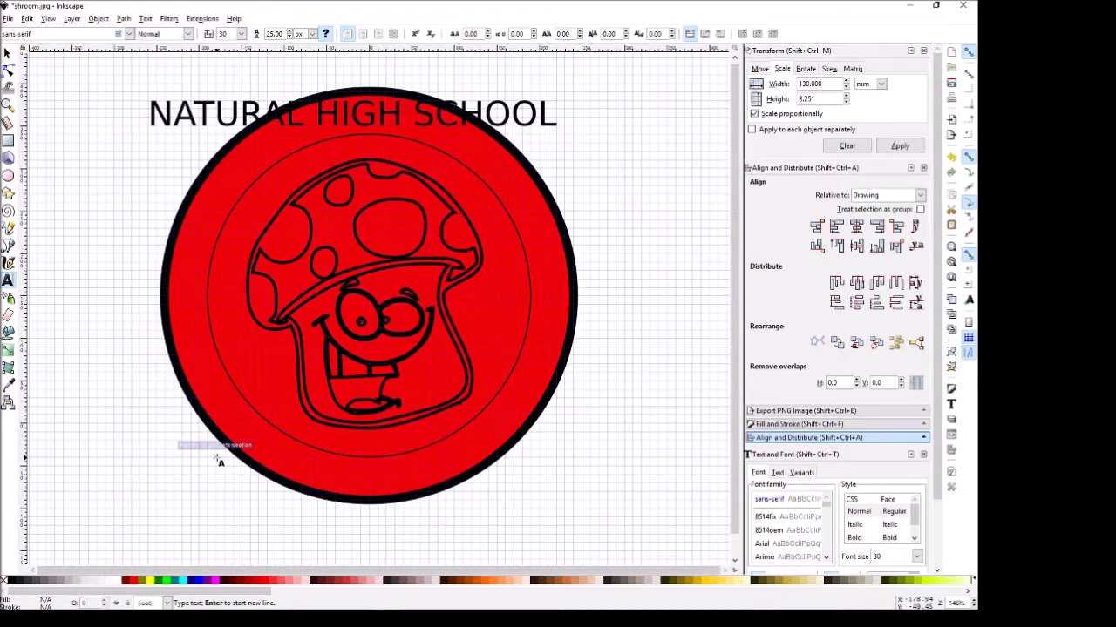
pyautogui.write('ALUMNI')
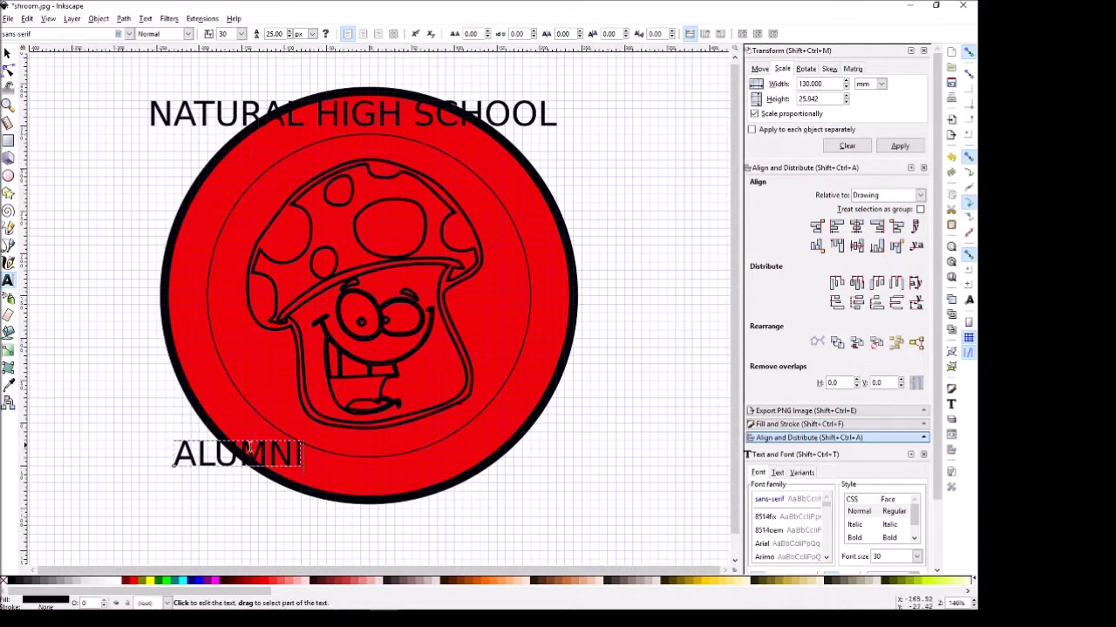
# Step: Apply Gentium Book Basic in Normal style to ALUMNI, then to the NATURAL HIGH SCHOOL heading
pyautogui.moveTo(299, 455); pyautogui.dragTo(172, 458)
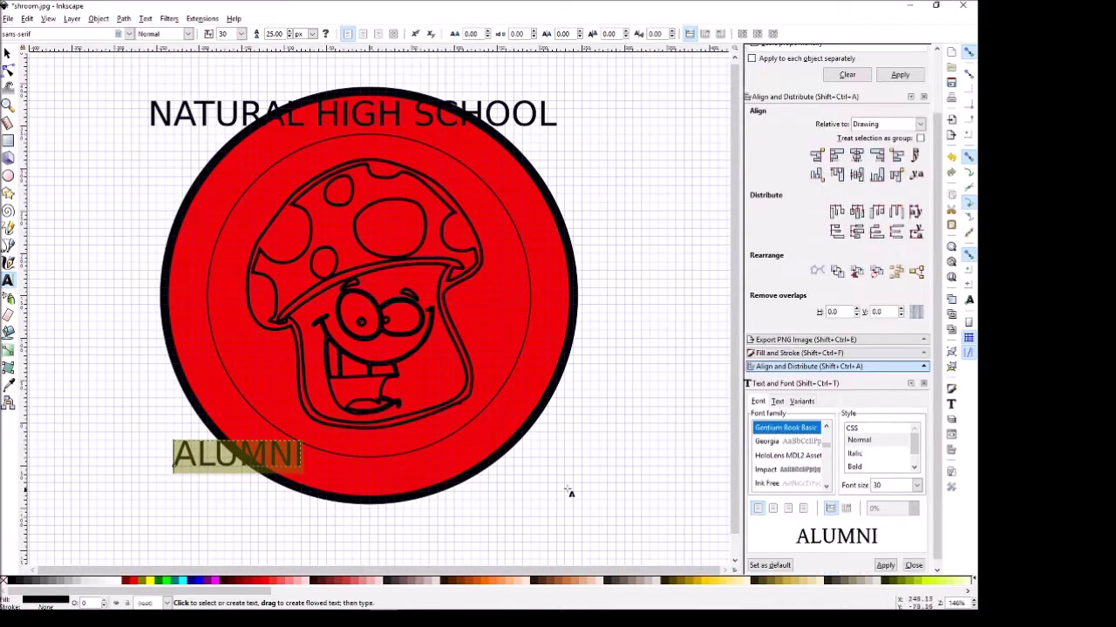
pyautogui.click(860, 438)
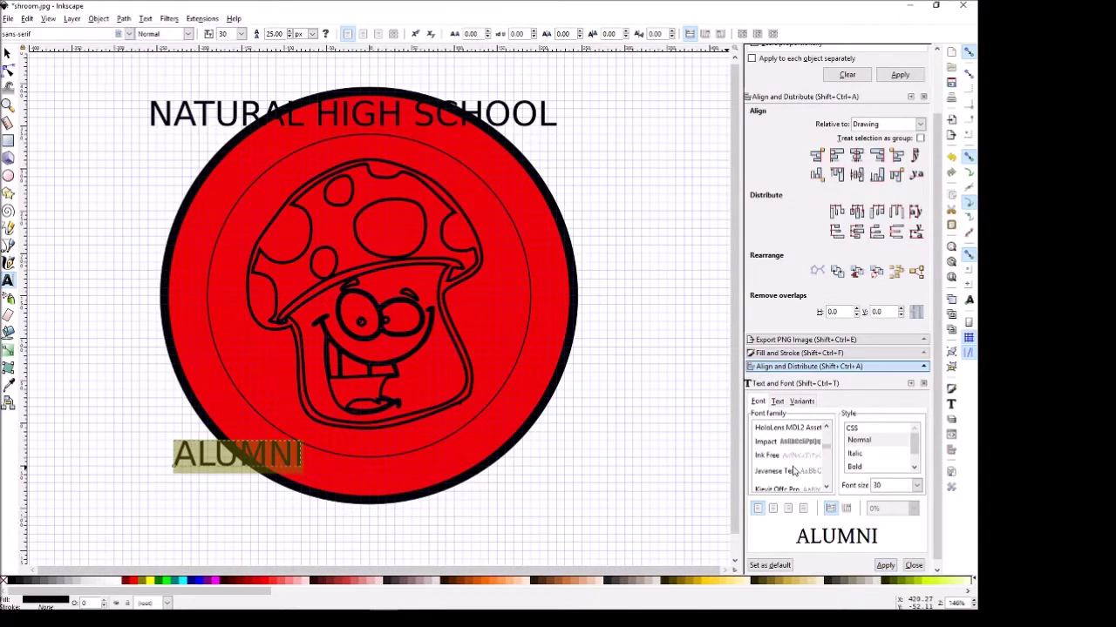
pyautogui.scroll(2, 784, 450)
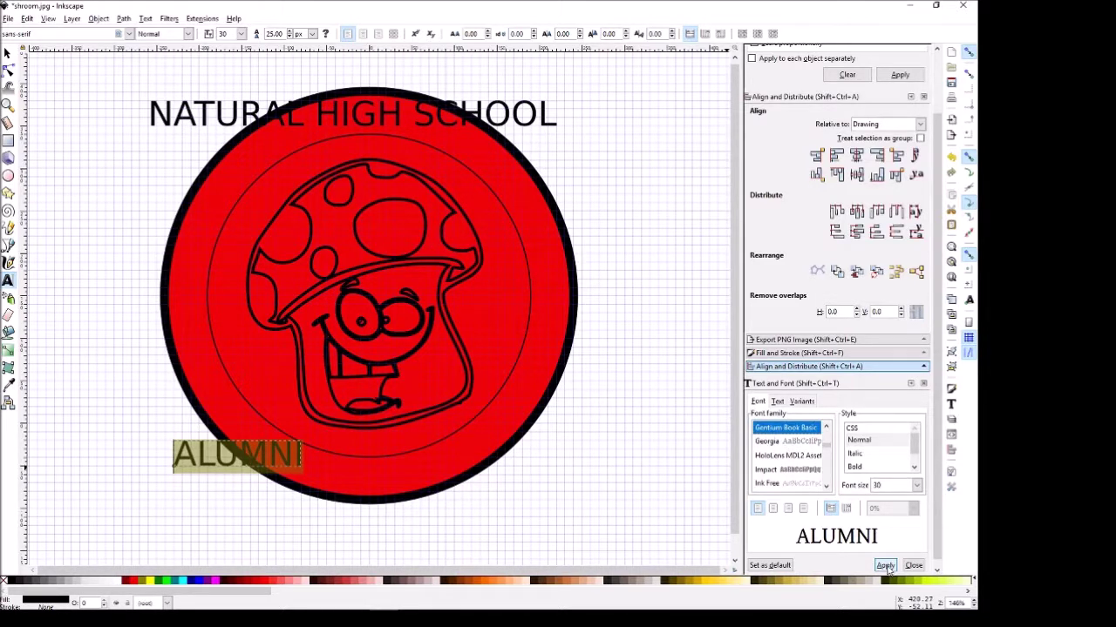
pyautogui.click(885, 566)
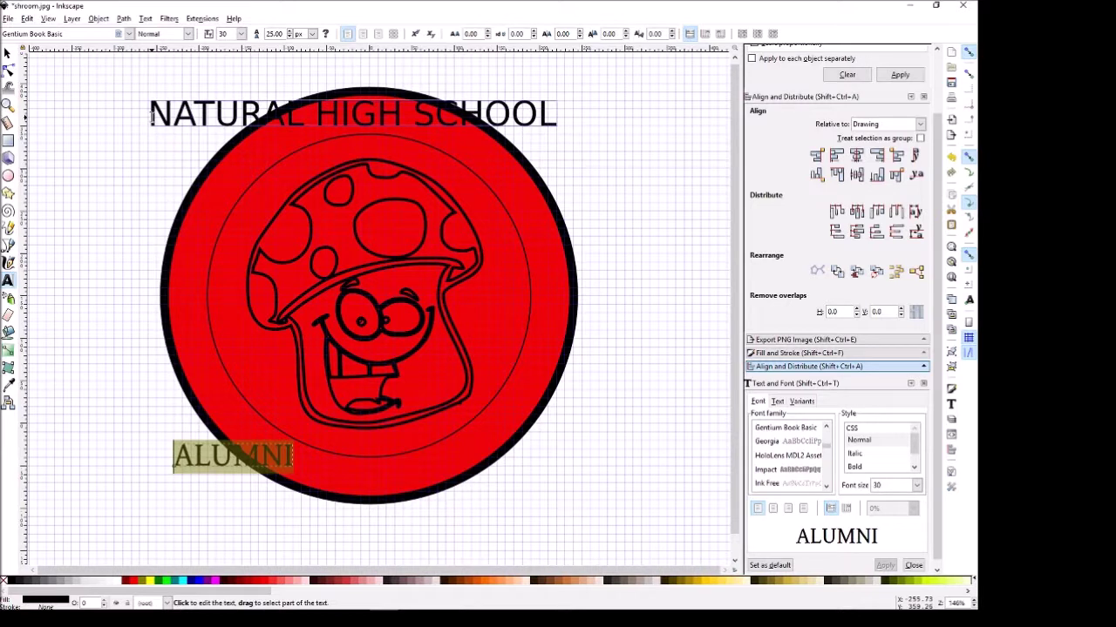
pyautogui.moveTo(148, 114); pyautogui.dragTo(562, 114)
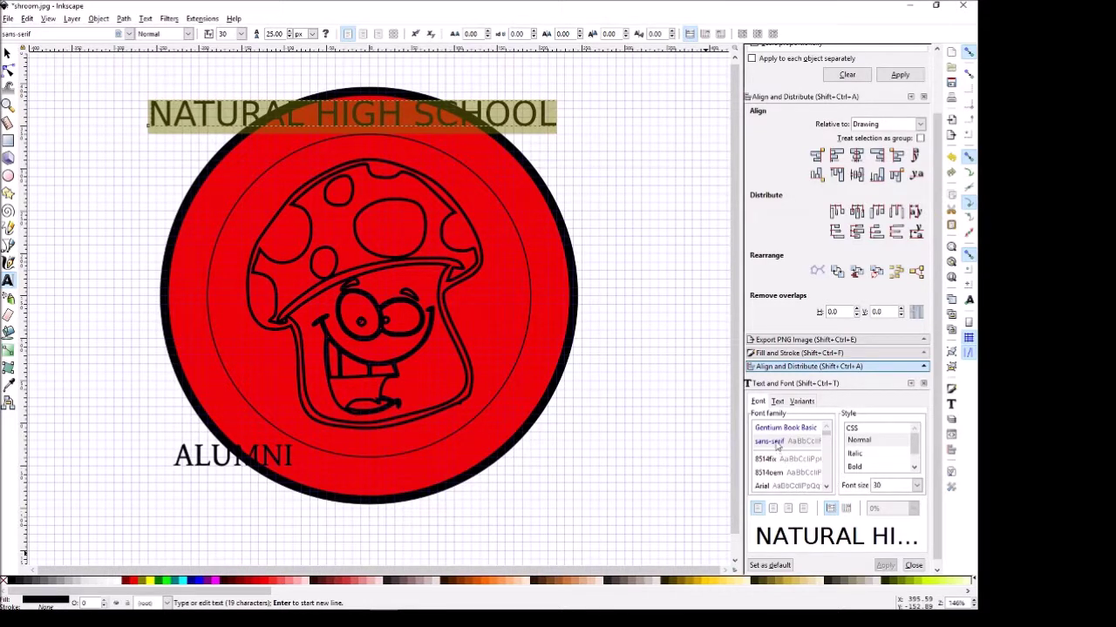
pyautogui.click(781, 431)
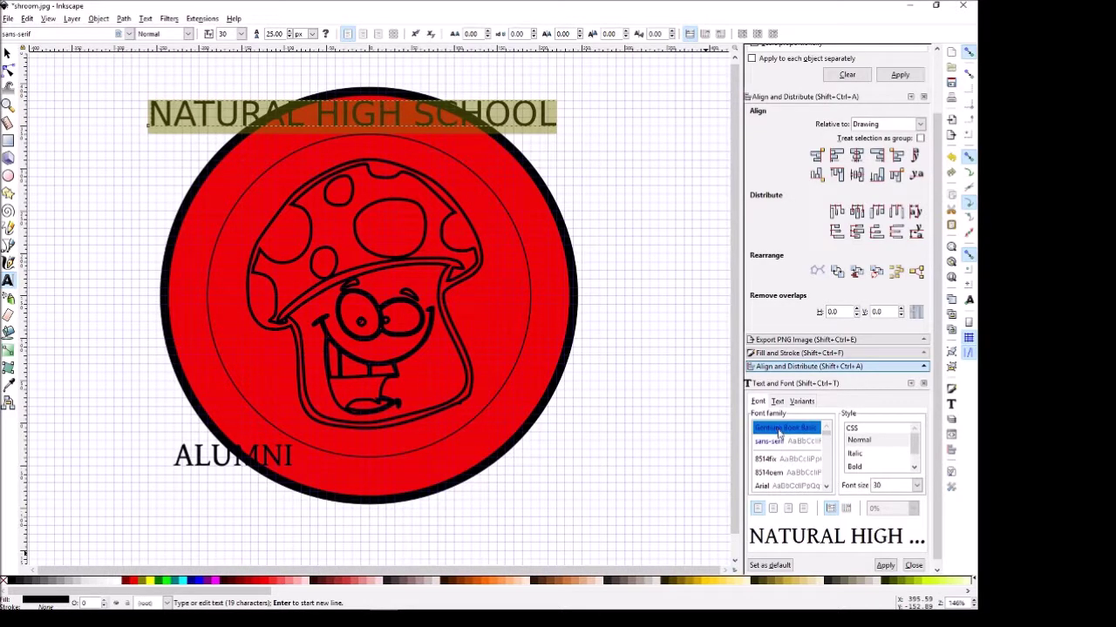
pyautogui.click(884, 564)
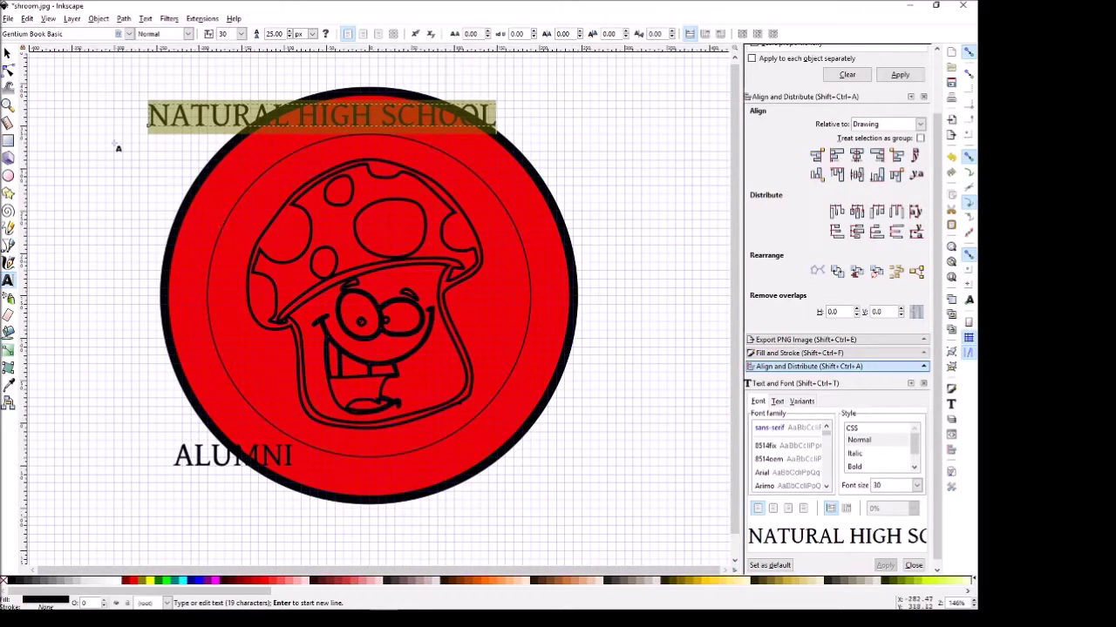
pyautogui.click(7, 52)
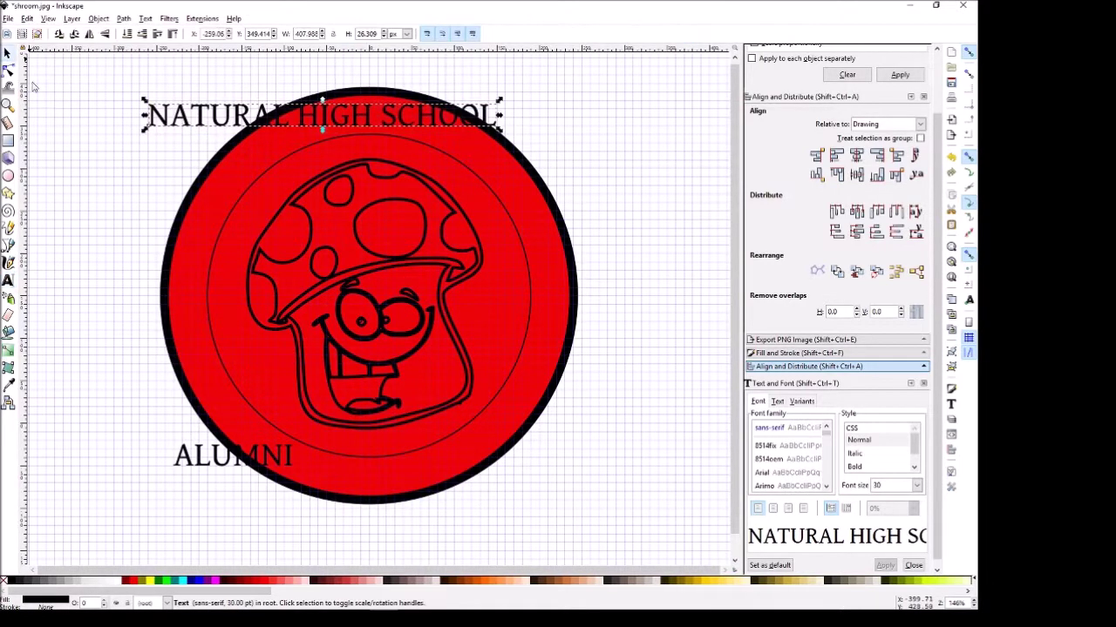
# Step: Put the NATURAL HIGH SCHOOL text onto the inner circle path
pyautogui.keyDown('shift'); pyautogui.click(244, 191); pyautogui.keyUp('shift')
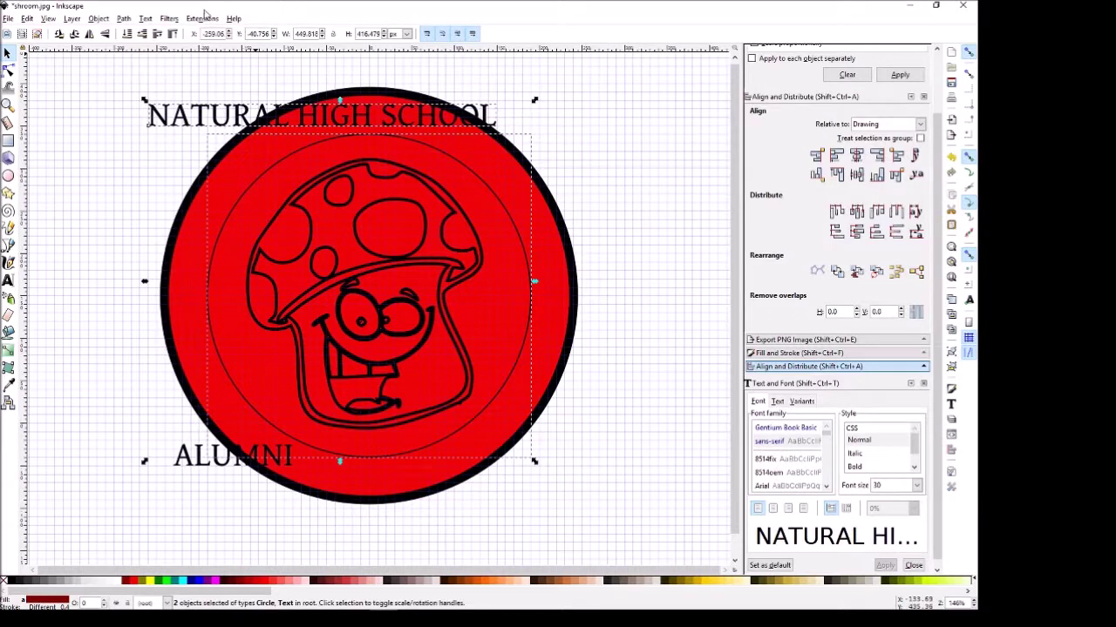
pyautogui.click(144, 19)
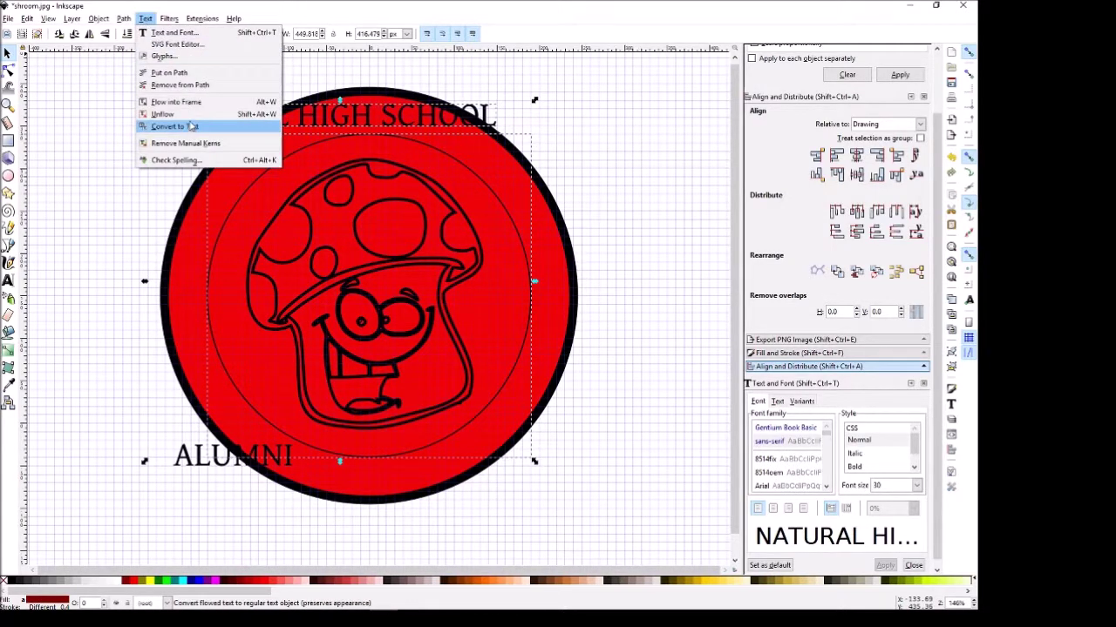
pyautogui.click(169, 72)
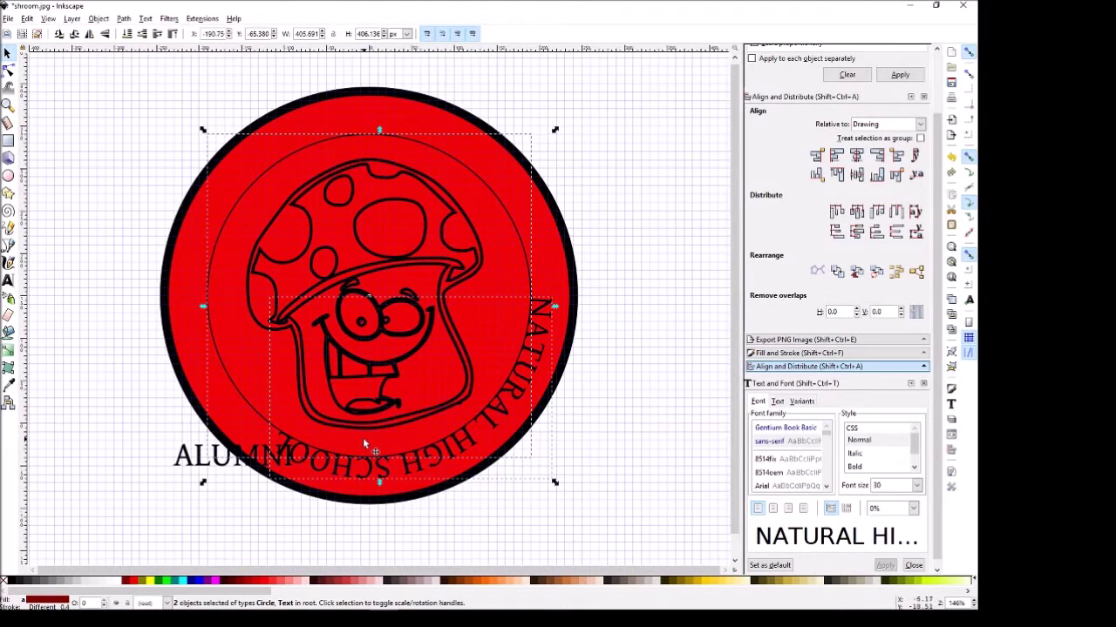
# Step: Rotate the curved heading around the badge centre so it arcs across the top
pyautogui.click(133, 404)
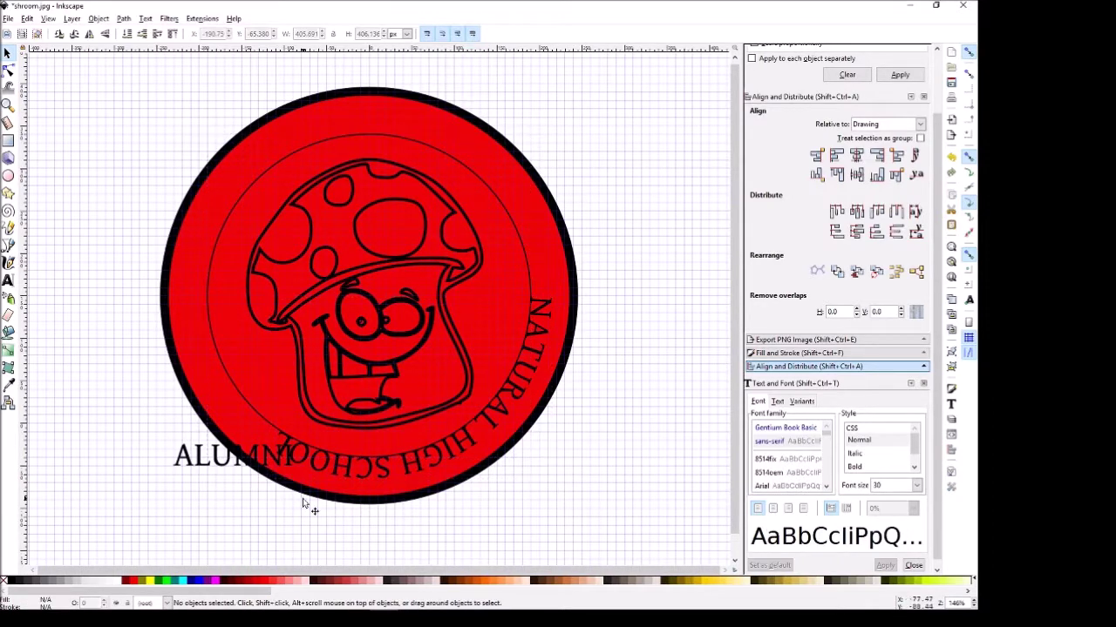
pyautogui.click(347, 471)
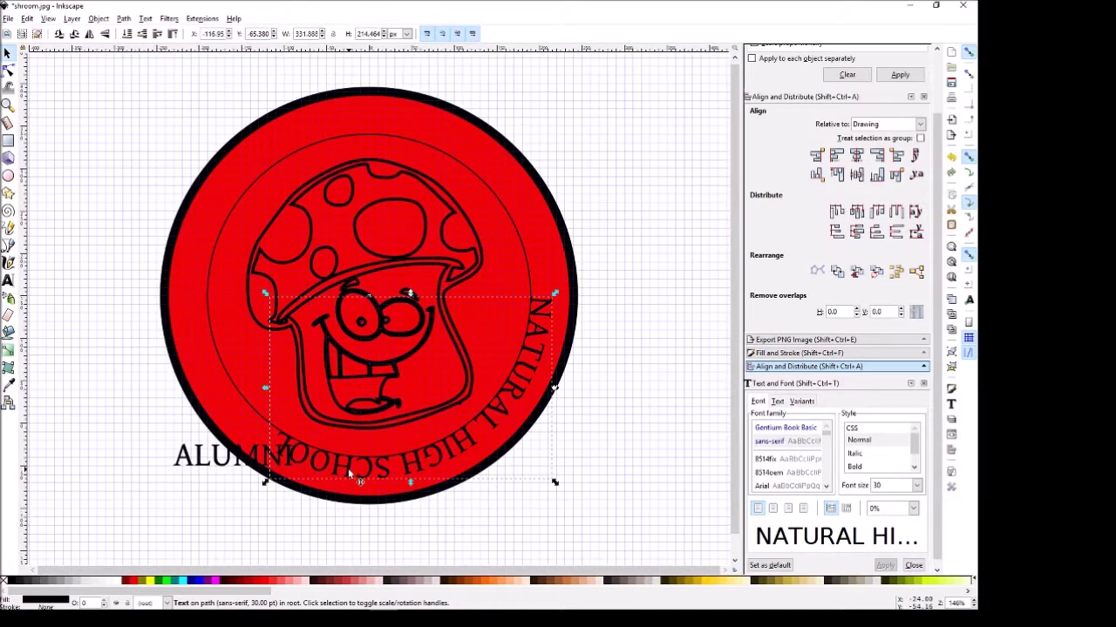
pyautogui.click(348, 468)
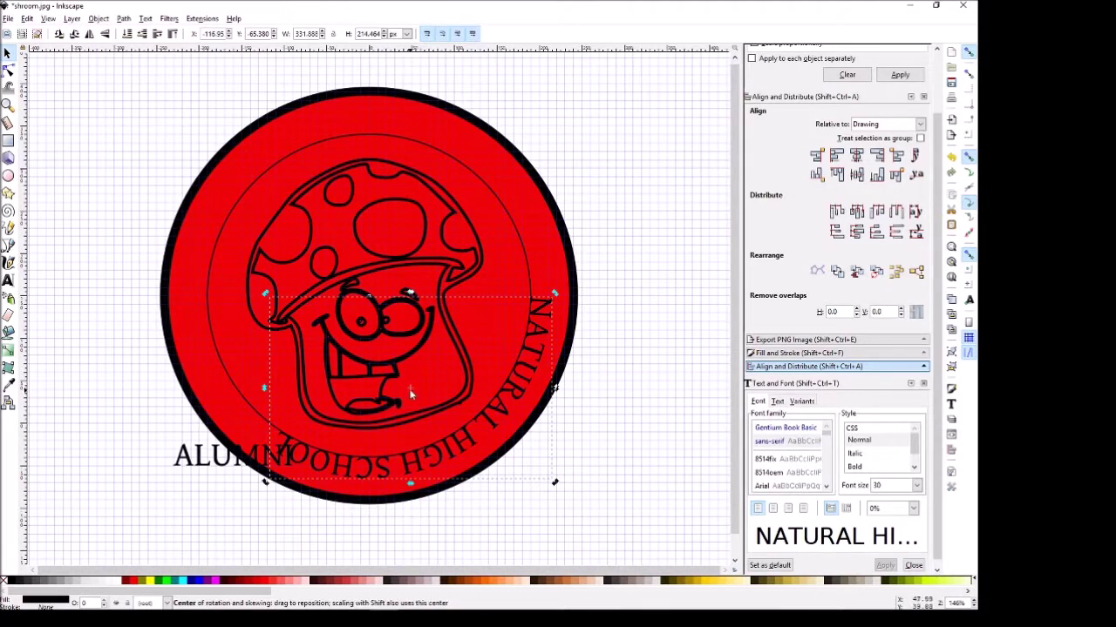
pyautogui.moveTo(411, 395); pyautogui.dragTo(373, 297)
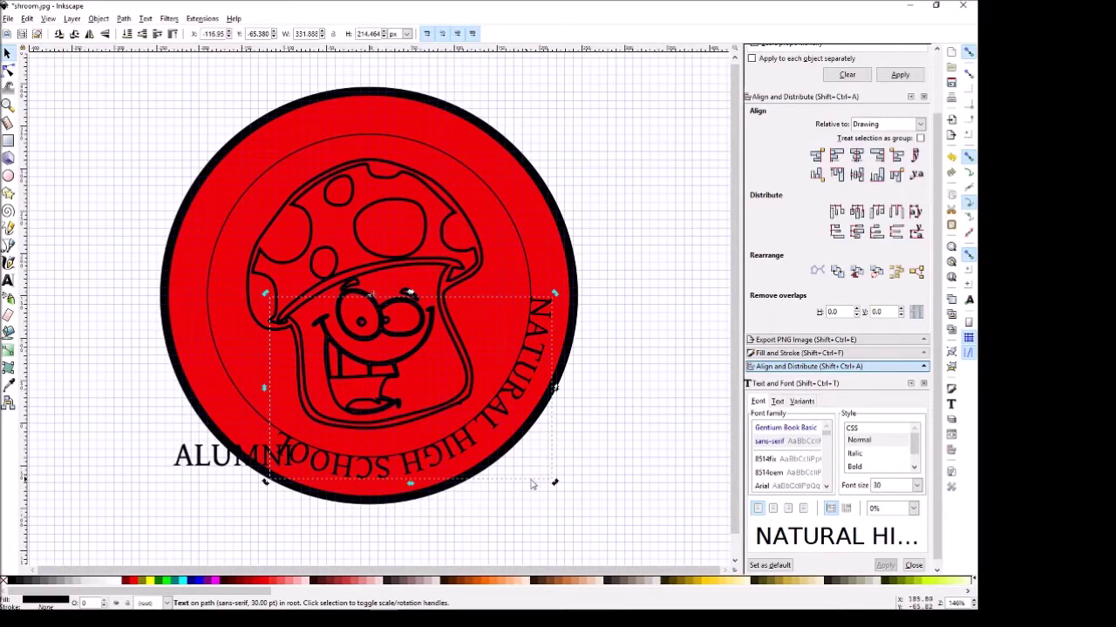
pyautogui.moveTo(553, 479); pyautogui.dragTo(371, 151)
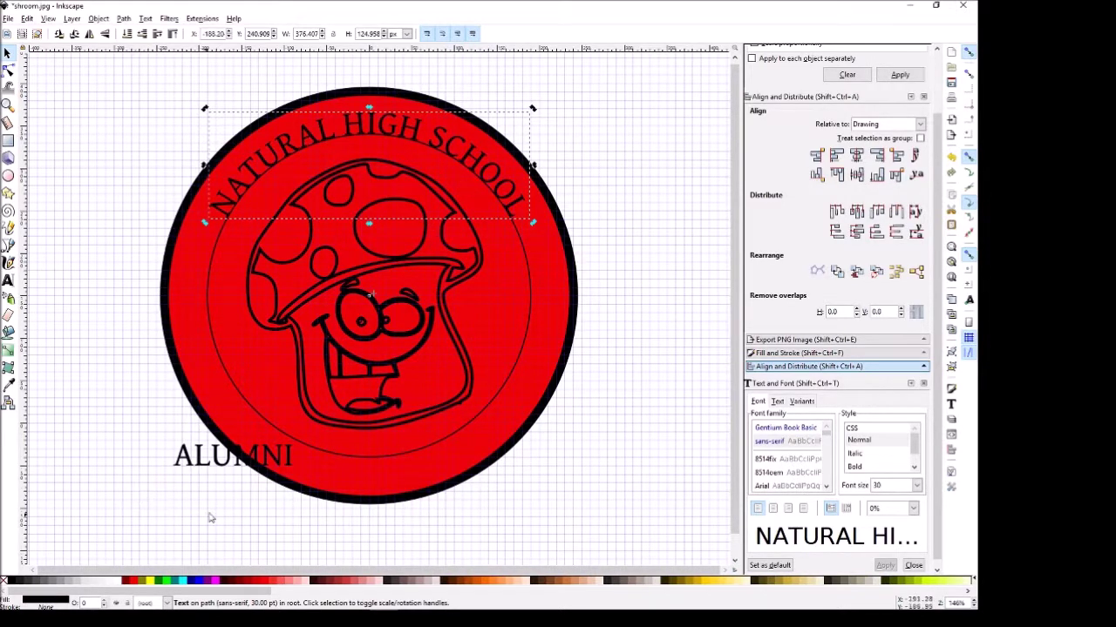
pyautogui.press('Tab')
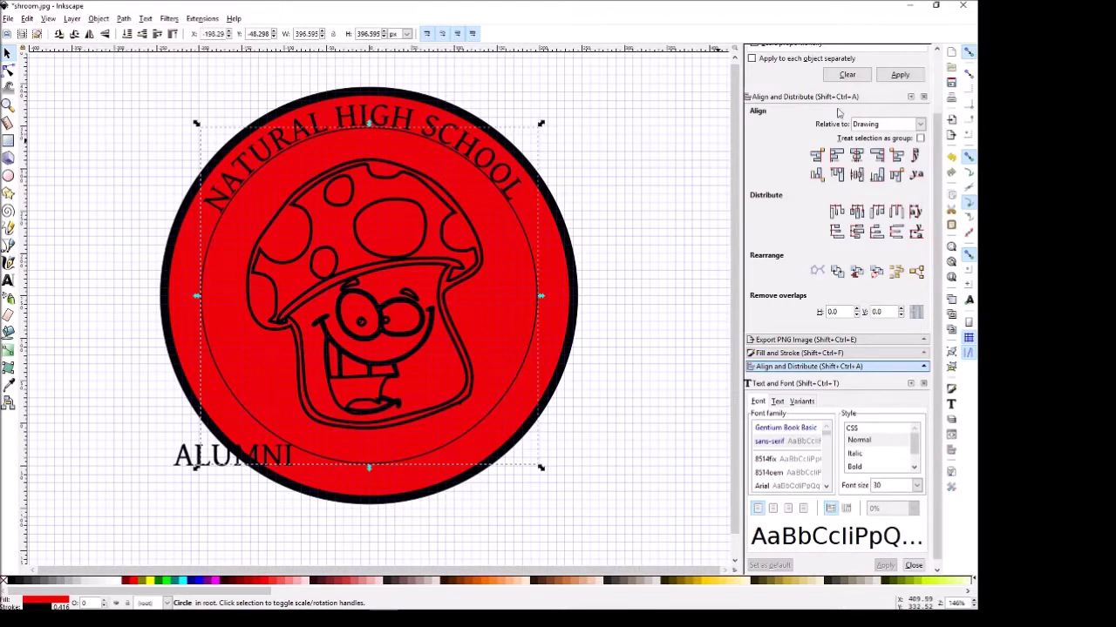
# Step: Give the inner guide circle no fill and a stroke width of 0
pyautogui.hotkey('shift', 'ctrl', 'f')
pyautogui.click(762, 108)
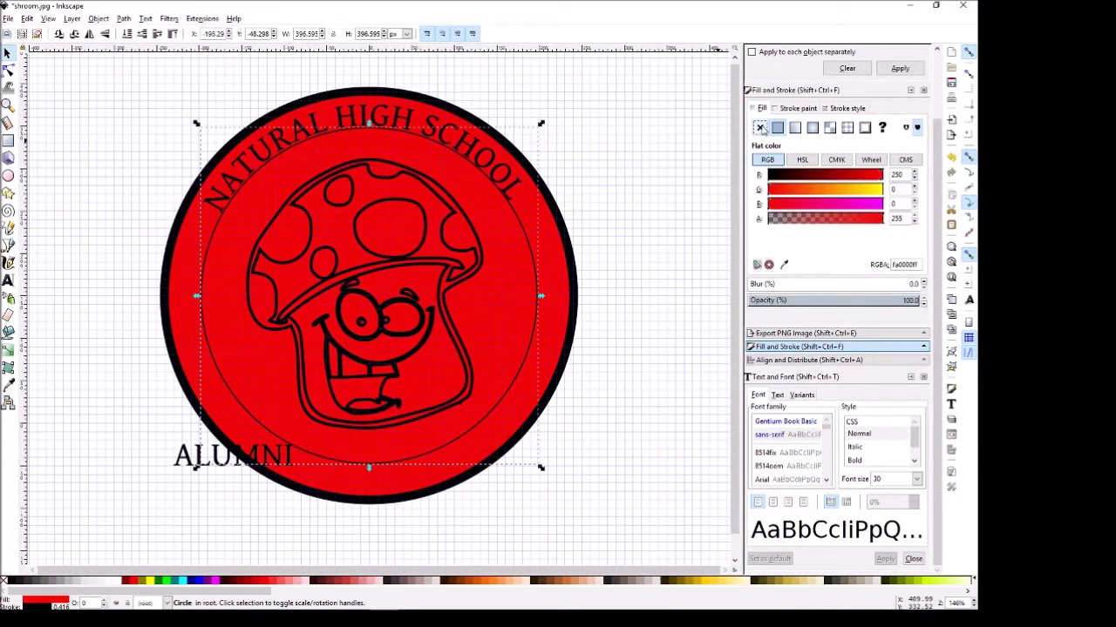
pyautogui.click(759, 129)
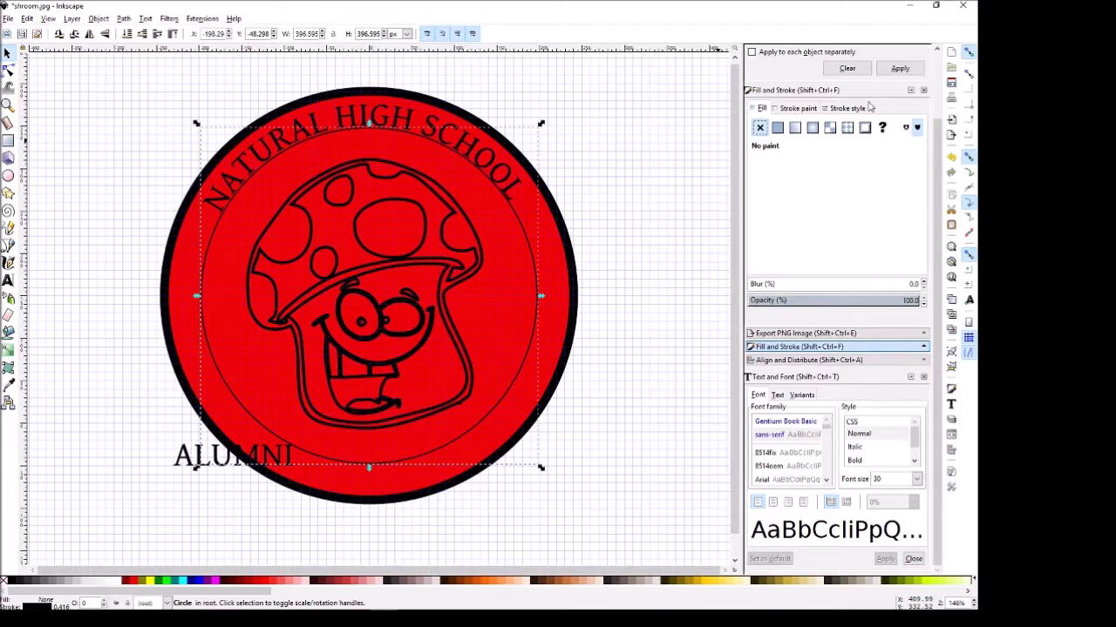
pyautogui.click(837, 110)
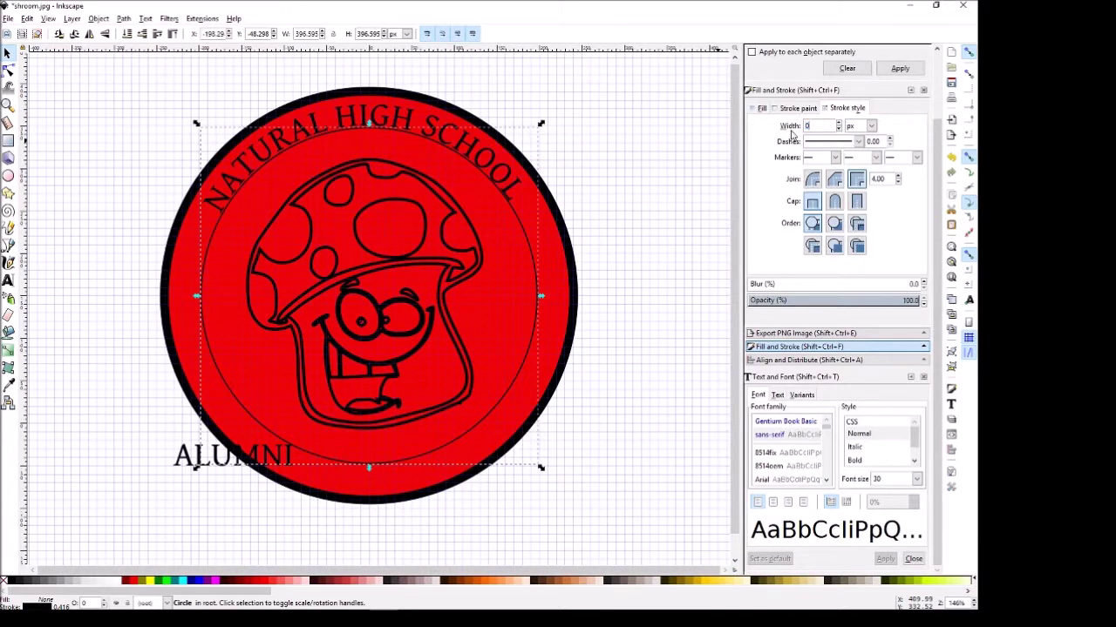
pyautogui.write('0')
pyautogui.press('Return')
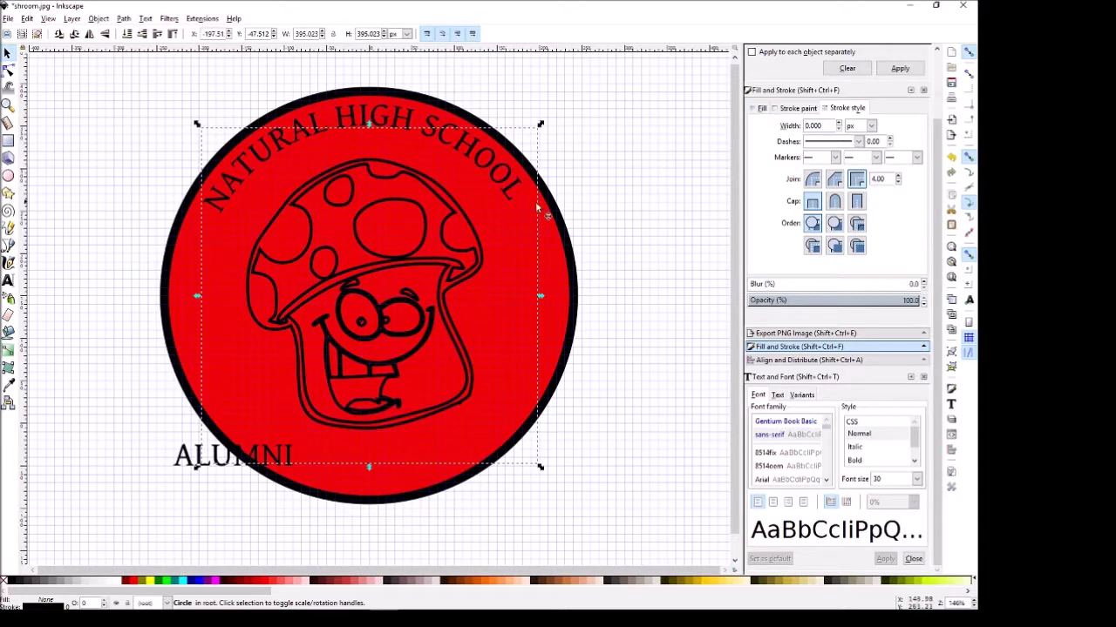
pyautogui.click(128, 209)
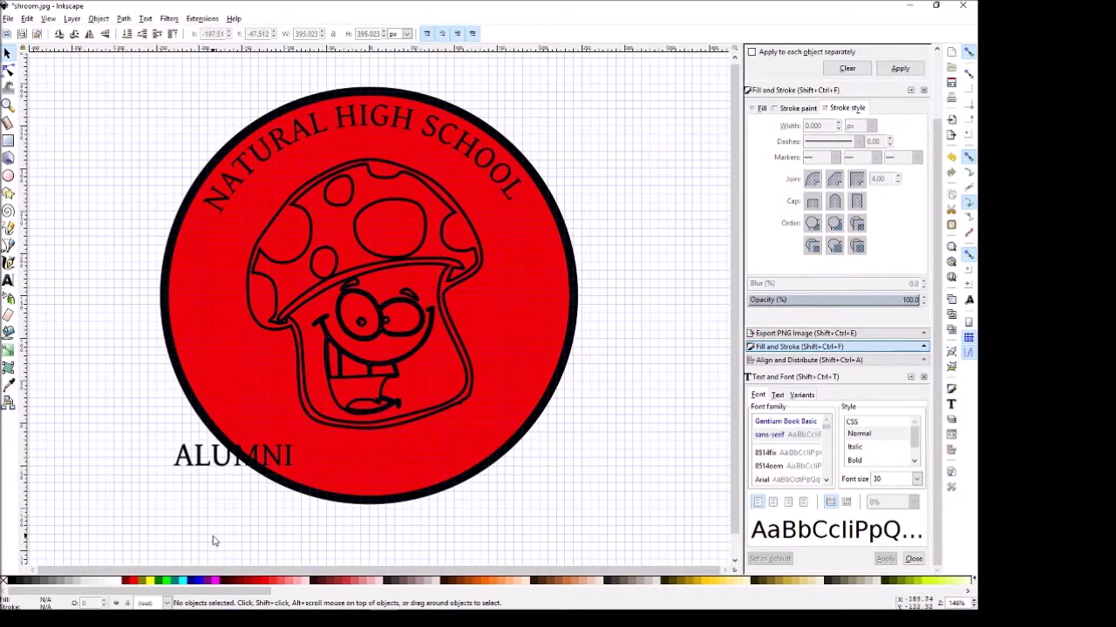
pyautogui.click(209, 465)
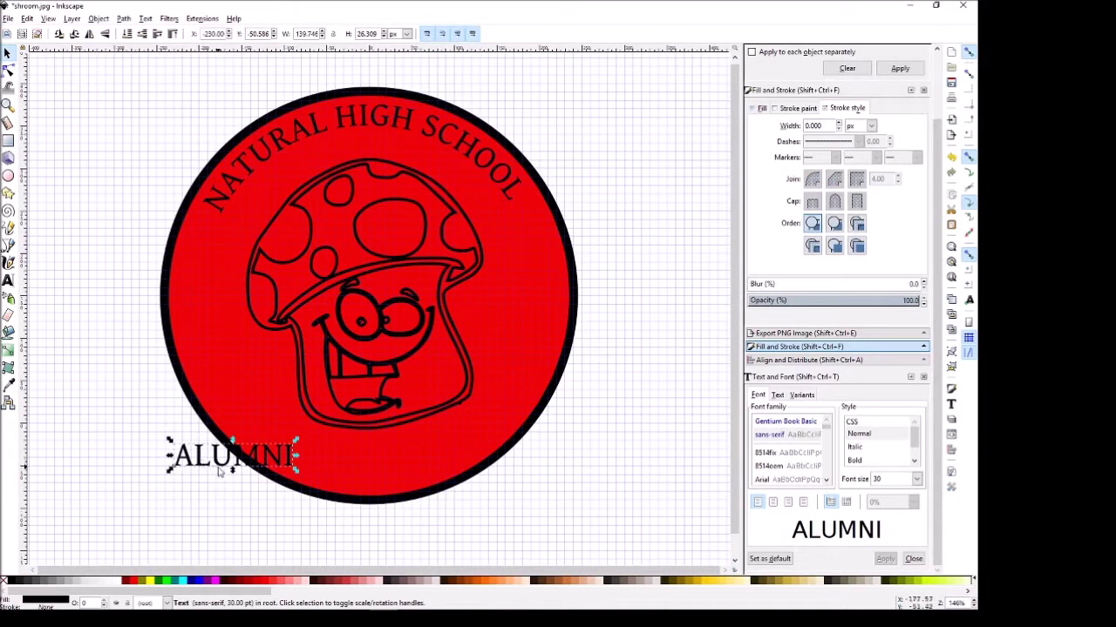
# Step: Set the large thin circle's stroke width to 0.4
pyautogui.click(324, 510)
pyautogui.press('Tab')
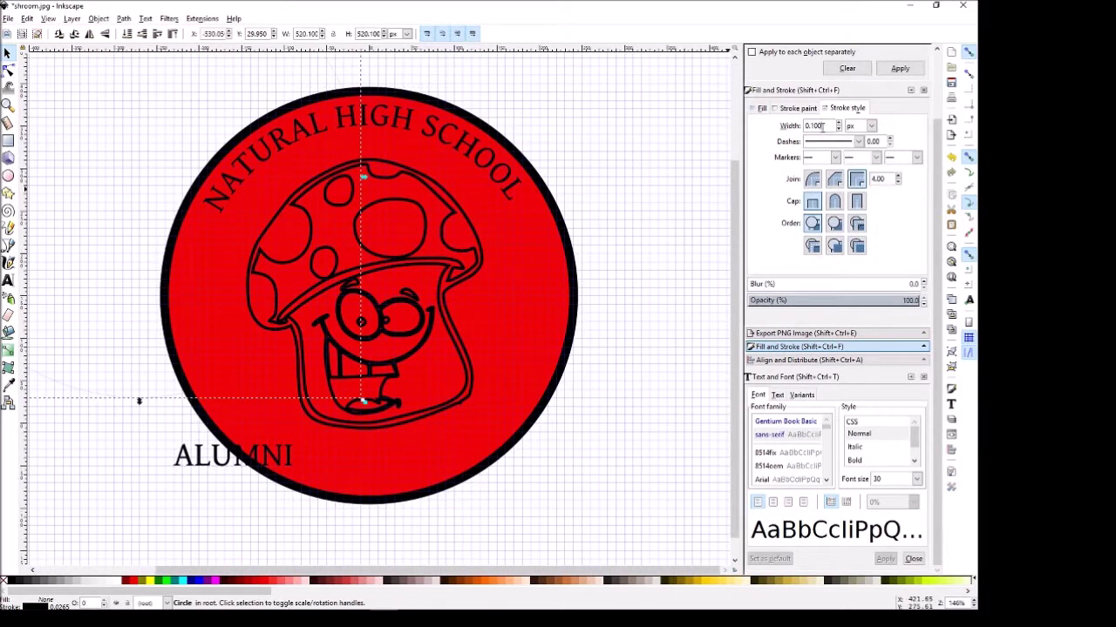
pyautogui.click(812, 125)
pyautogui.write('0.4')
pyautogui.press('Return')
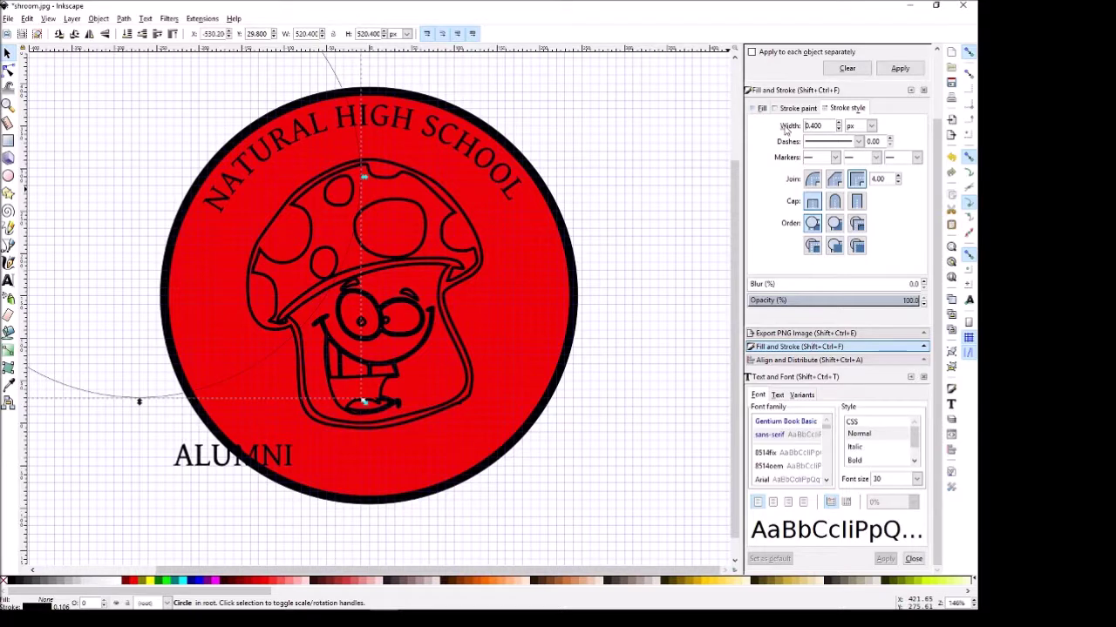
# Step: Centre the thin circle over the badge and enlarge it to fit just inside the rim
pyautogui.moveTo(101, 394); pyautogui.dragTo(323, 480)
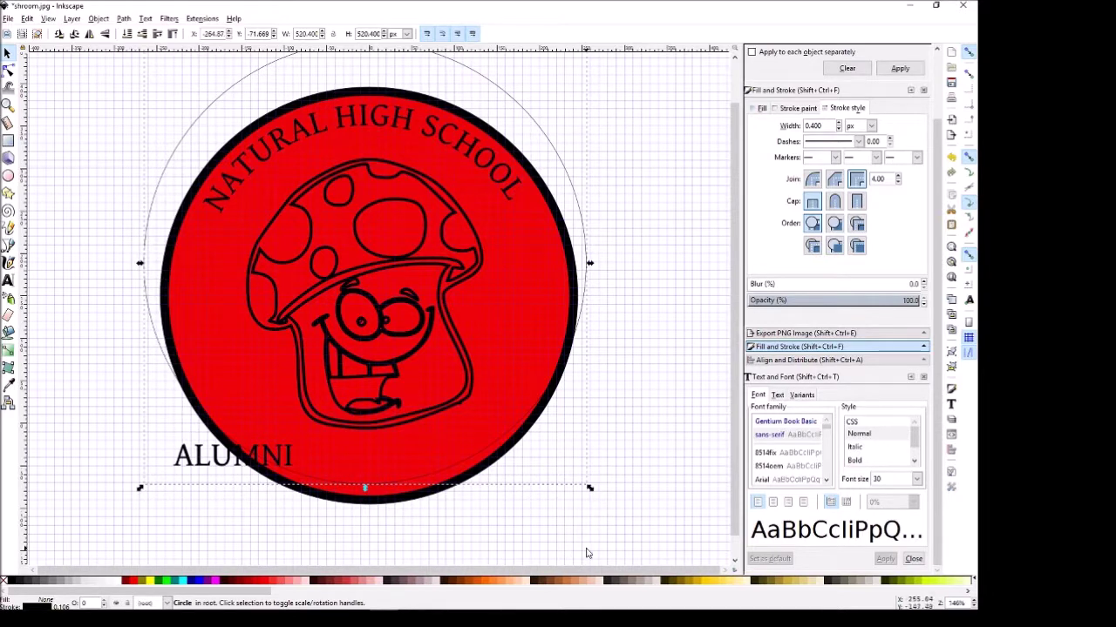
pyautogui.press('ctrl')
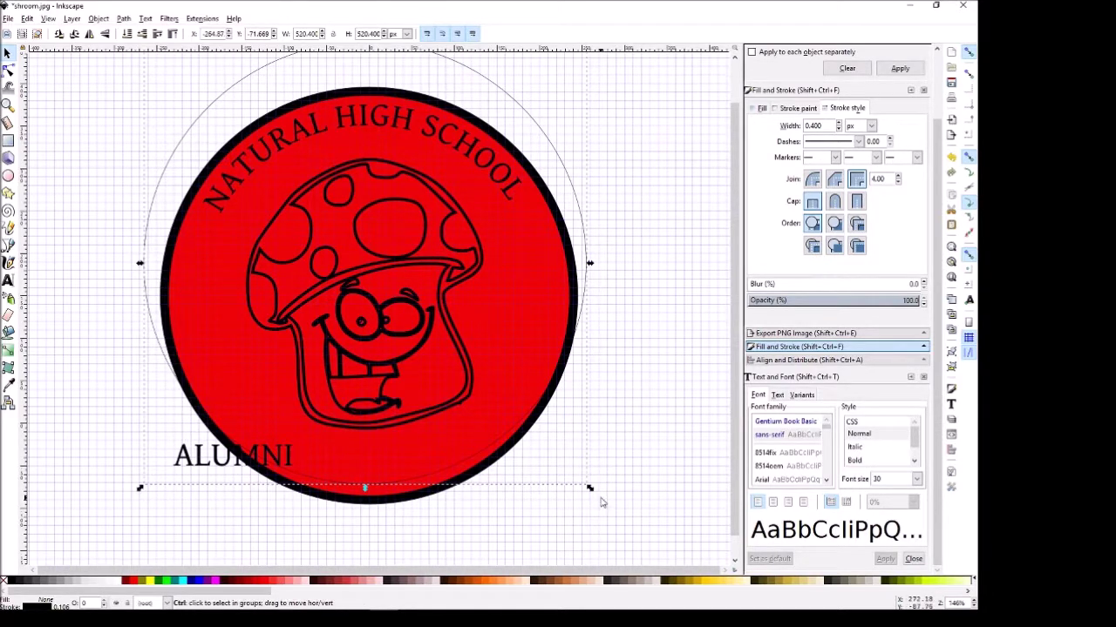
pyautogui.moveTo(592, 493); pyautogui.dragTo(553, 455)
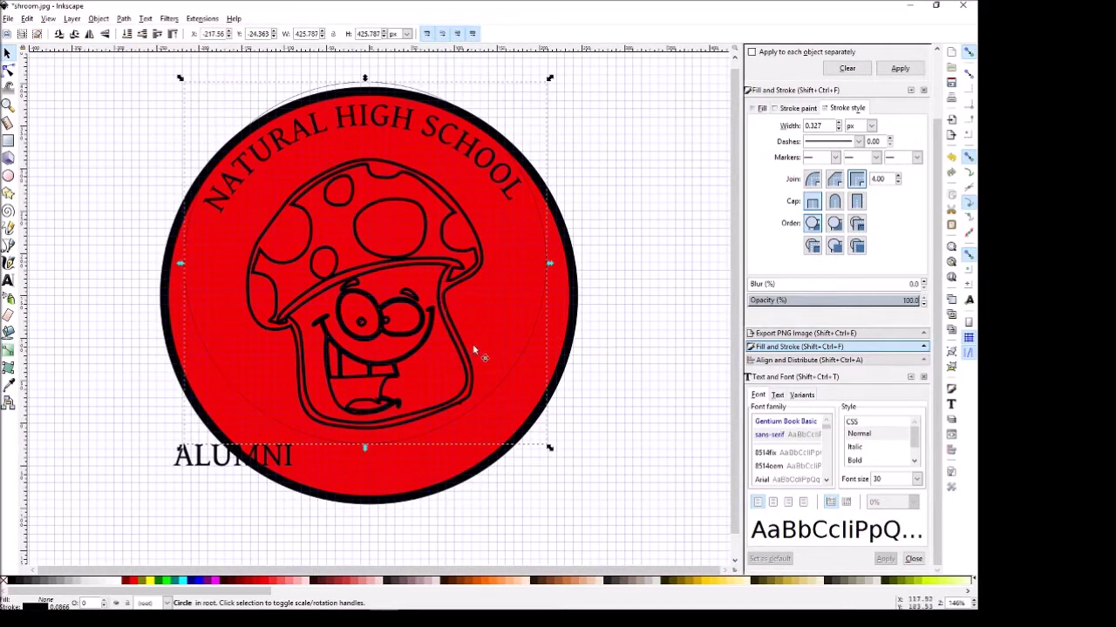
pyautogui.moveTo(495, 394); pyautogui.dragTo(499, 430)
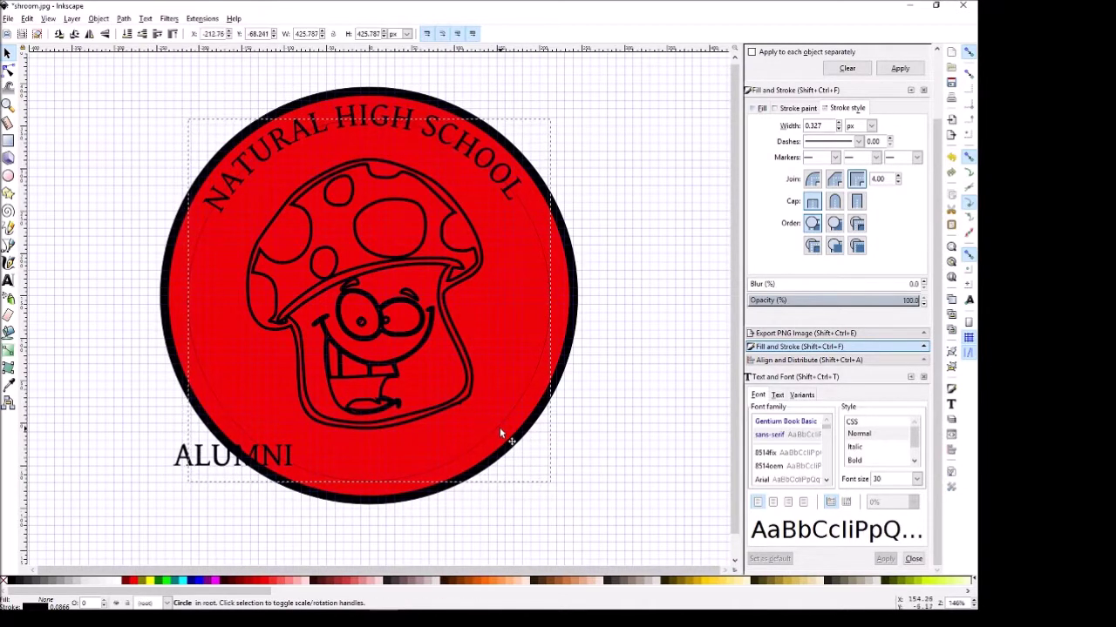
pyautogui.click(499, 425)
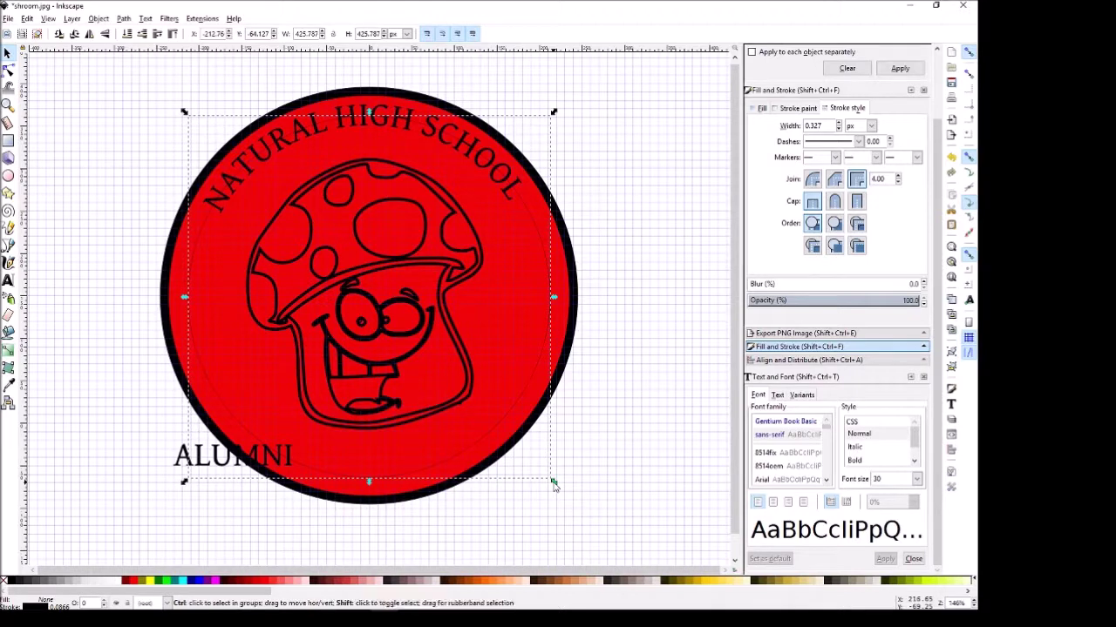
pyautogui.keyDown('shift'); pyautogui.moveTo(552, 485); pyautogui.dragTo(568, 502); pyautogui.keyUp('shift')
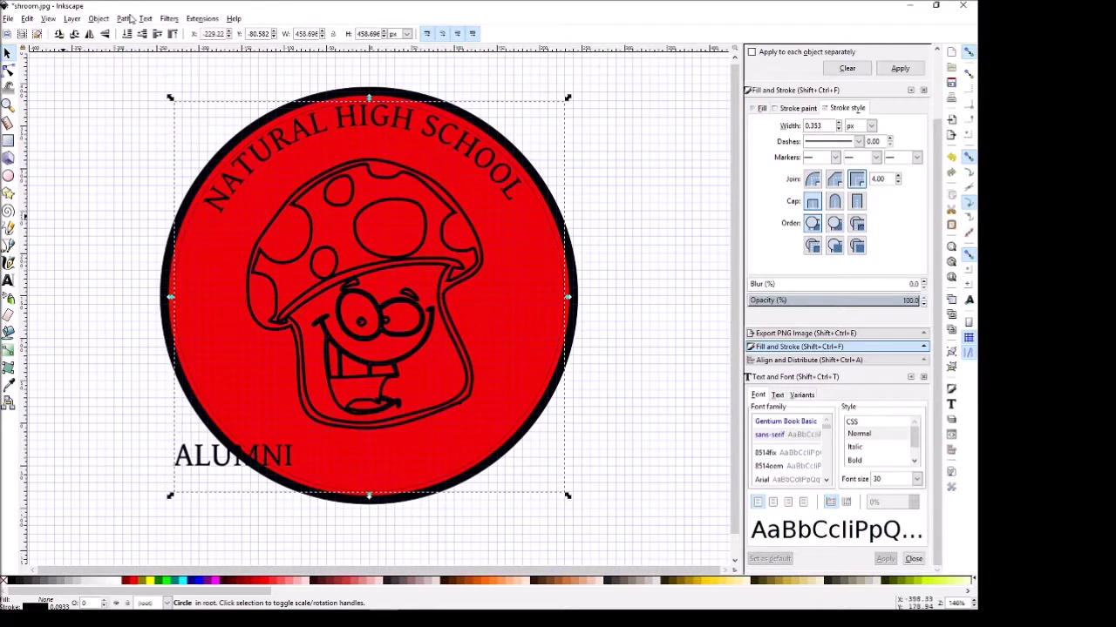
pyautogui.click(98, 18)
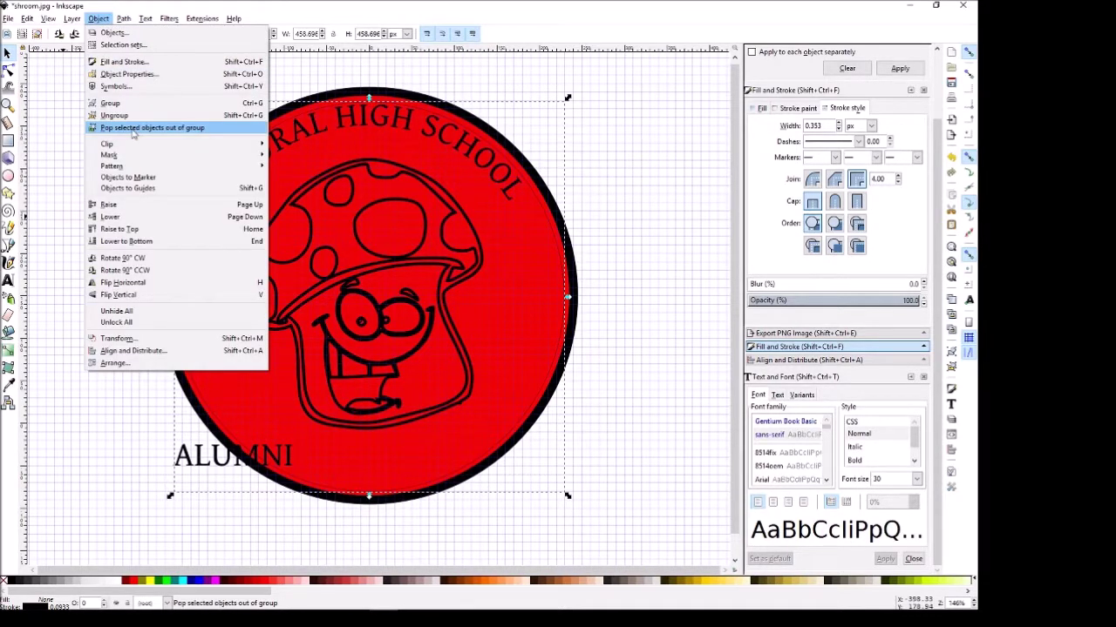
# Step: Convert the thin circle into an editable path
pyautogui.moveTo(125, 18)
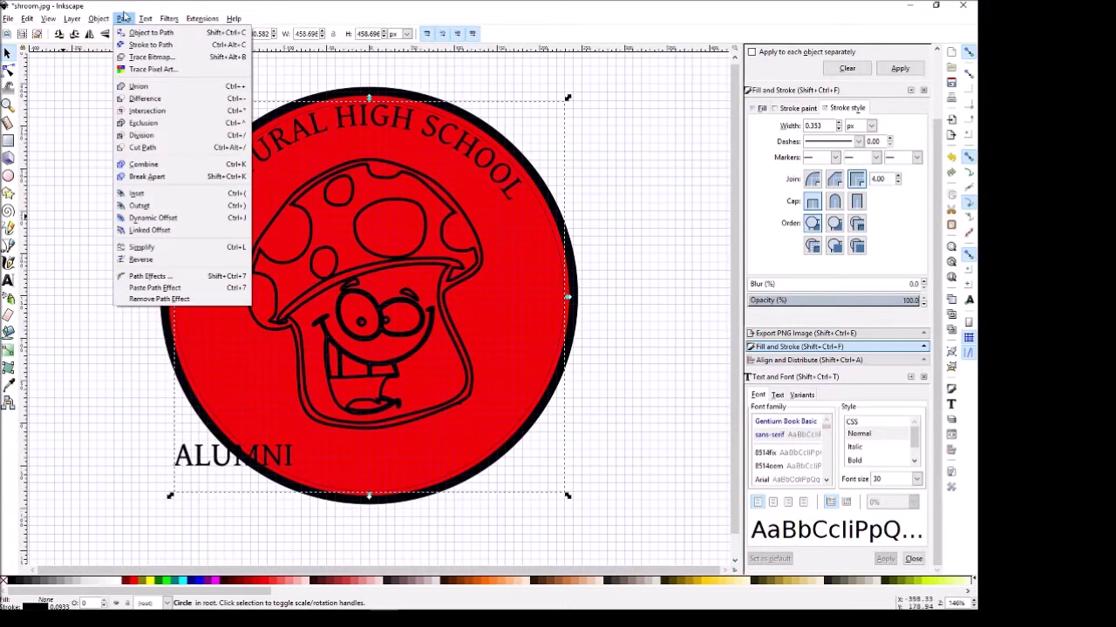
pyautogui.click(148, 32)
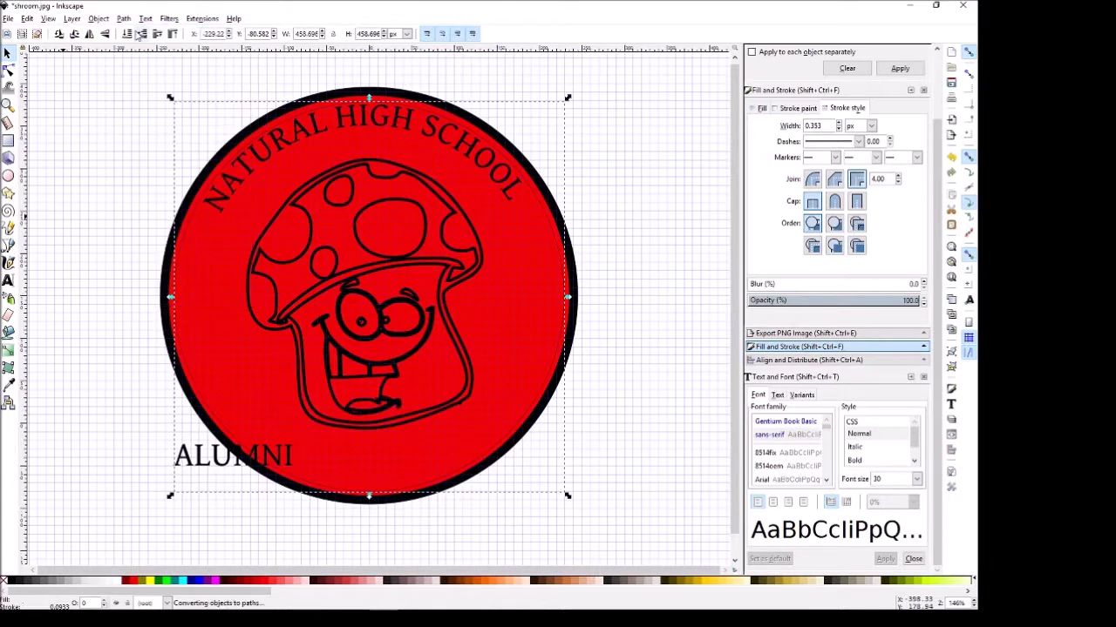
pyautogui.click(119, 419)
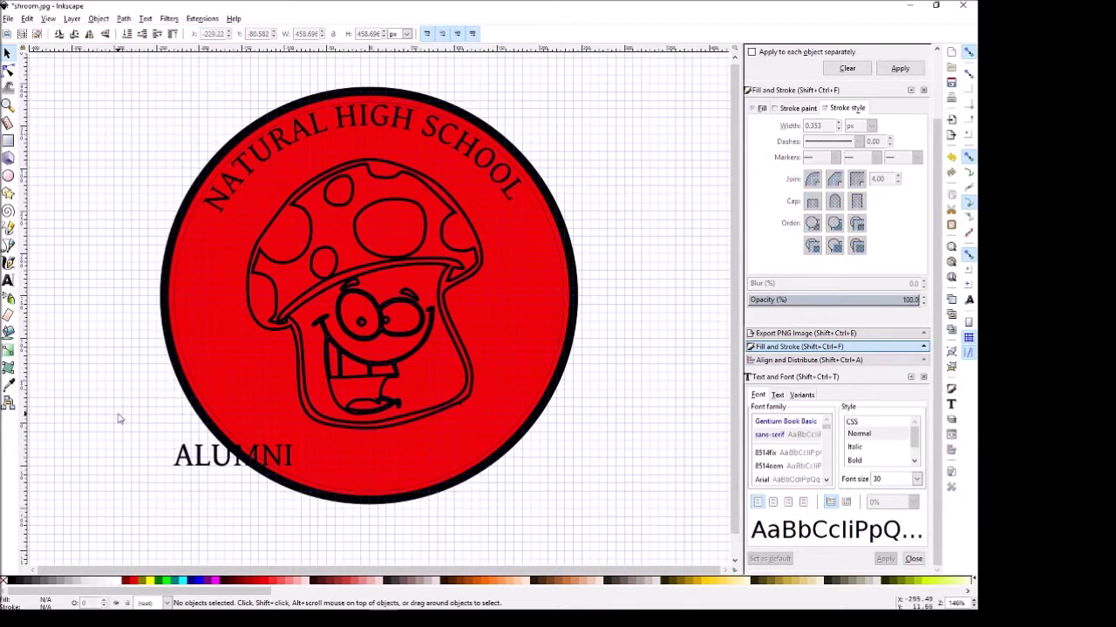
pyautogui.click(179, 324)
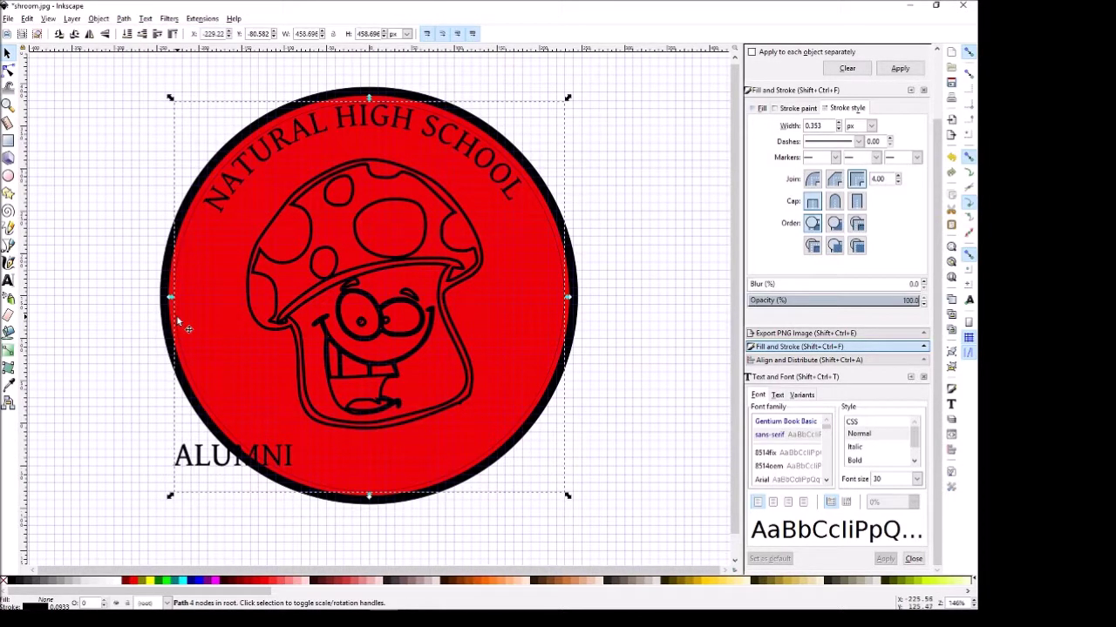
# Step: Break the circle path at its left node, then select it with the ALUMNI text
pyautogui.click(7, 72)
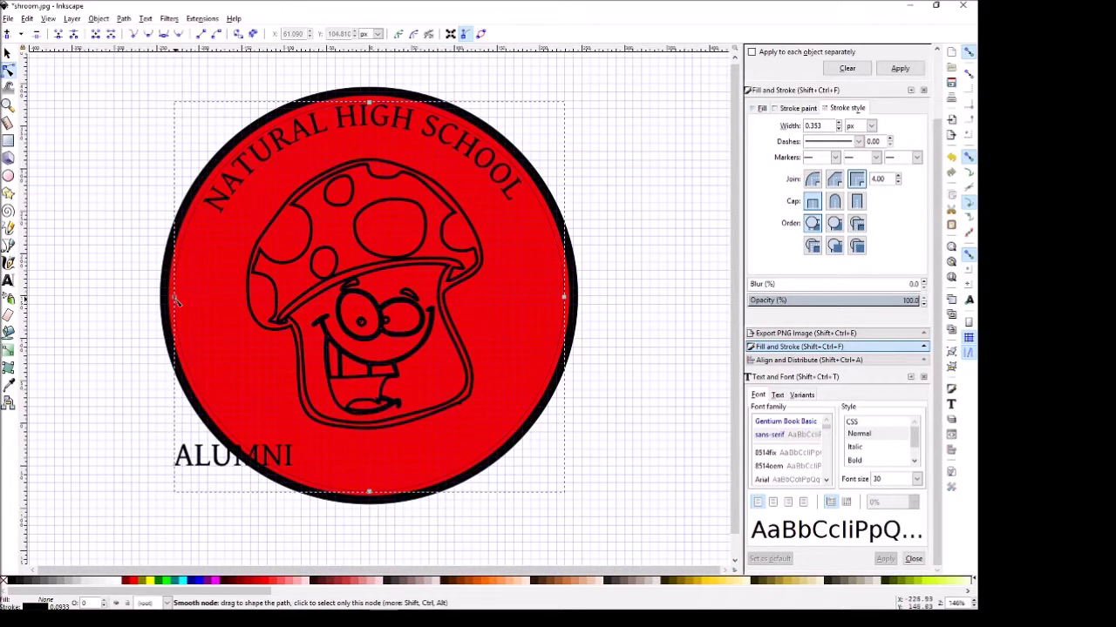
pyautogui.click(175, 297)
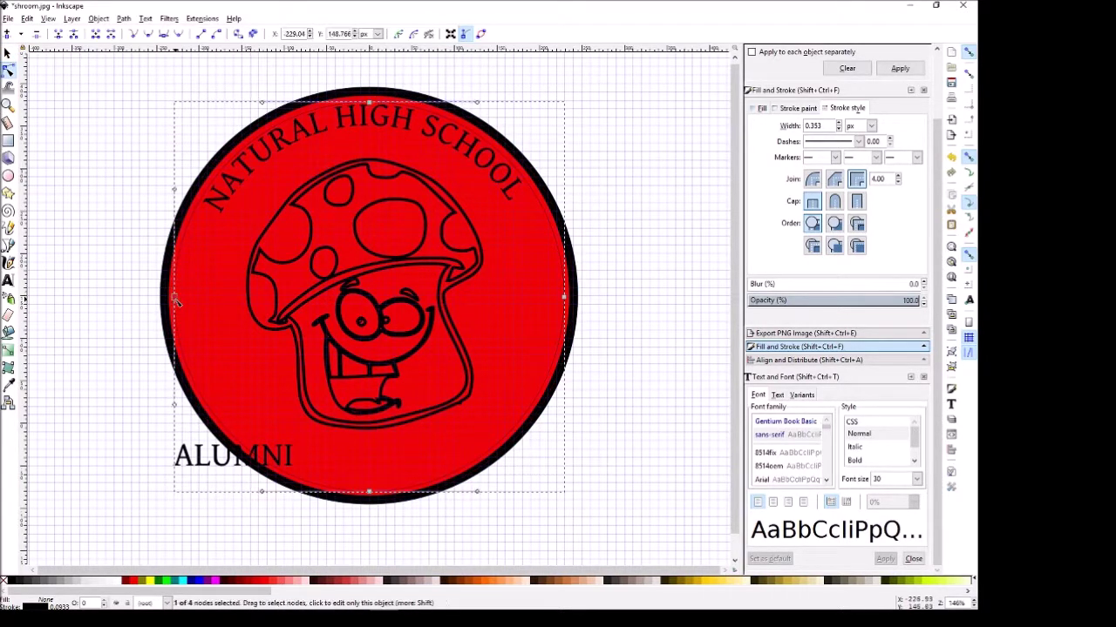
pyautogui.click(73, 33)
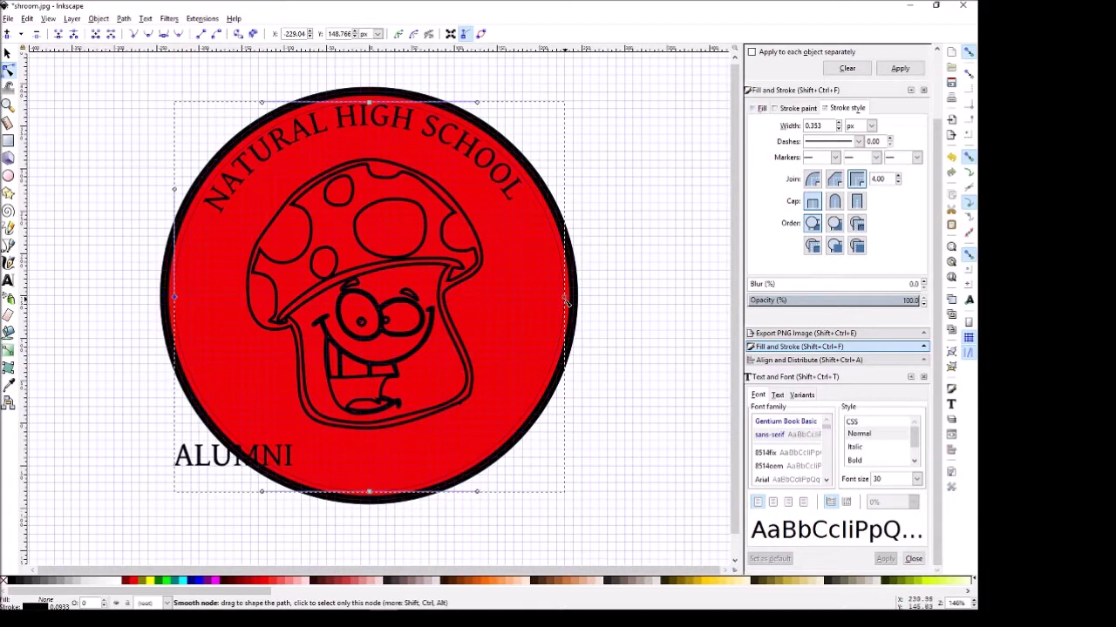
pyautogui.click(564, 299)
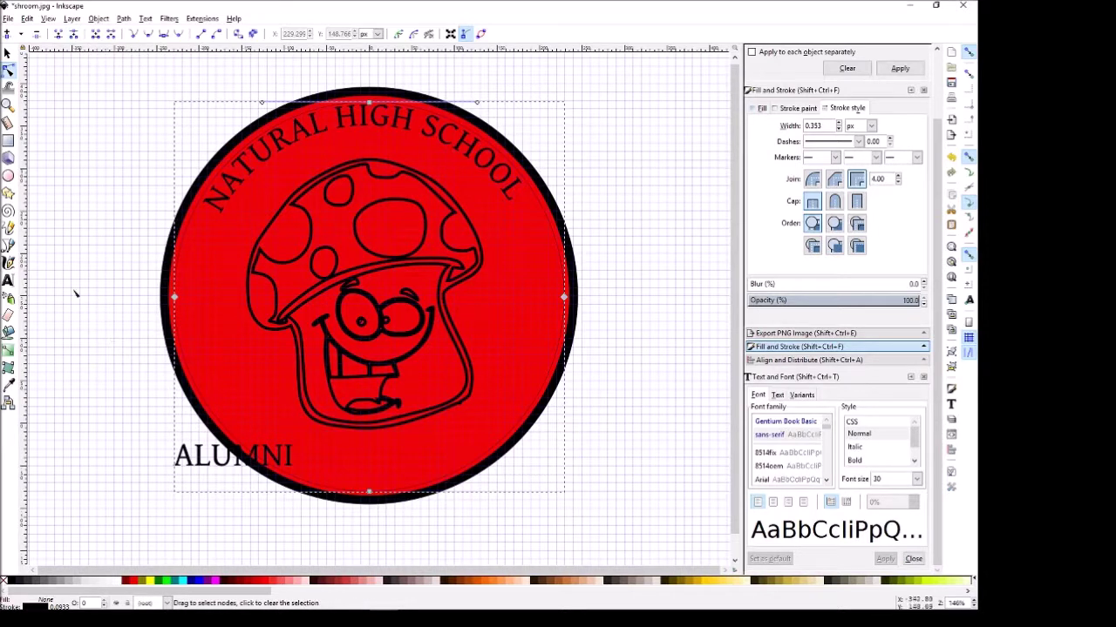
pyautogui.click(7, 52)
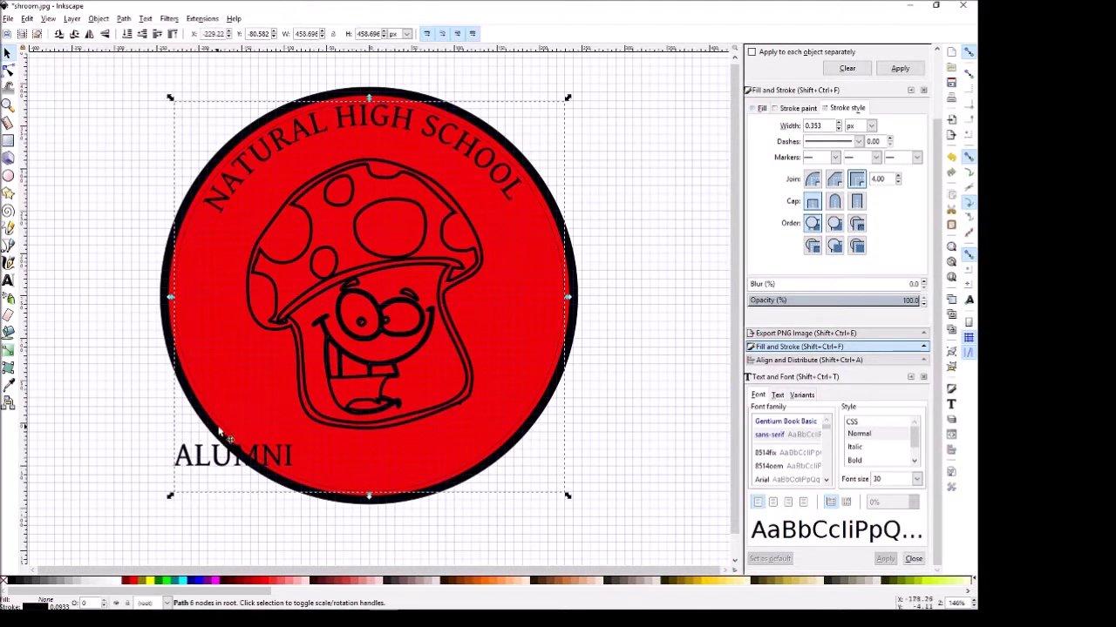
pyautogui.keyDown('shift'); pyautogui.click(233, 439); pyautogui.keyUp('shift')
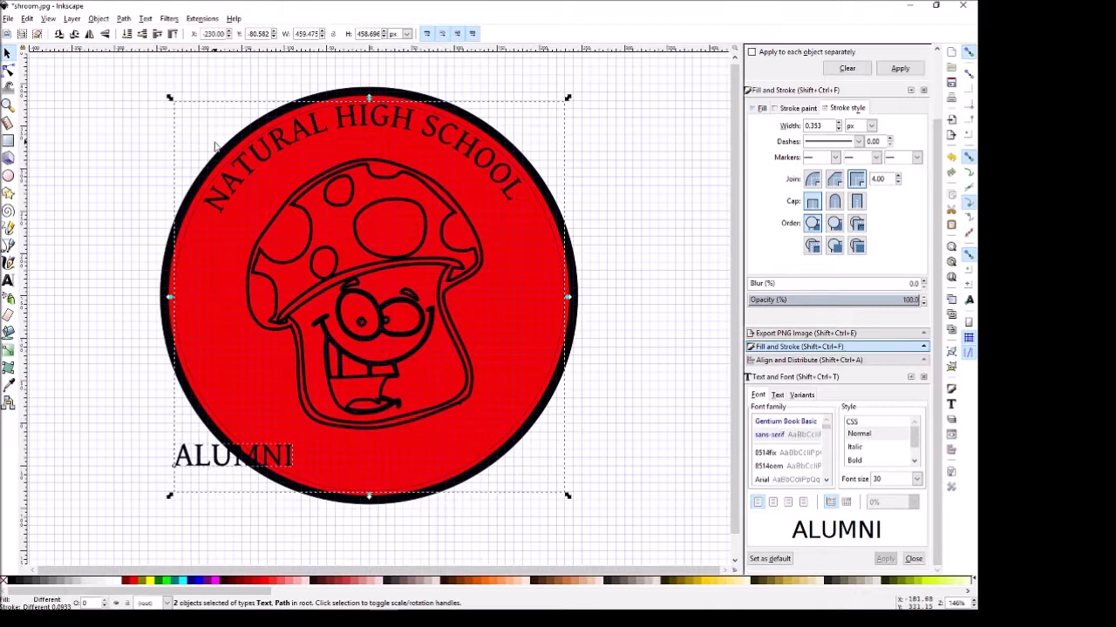
# Step: Put ALUMNI onto the circle path and reverse the path direction
pyautogui.click(122, 18)
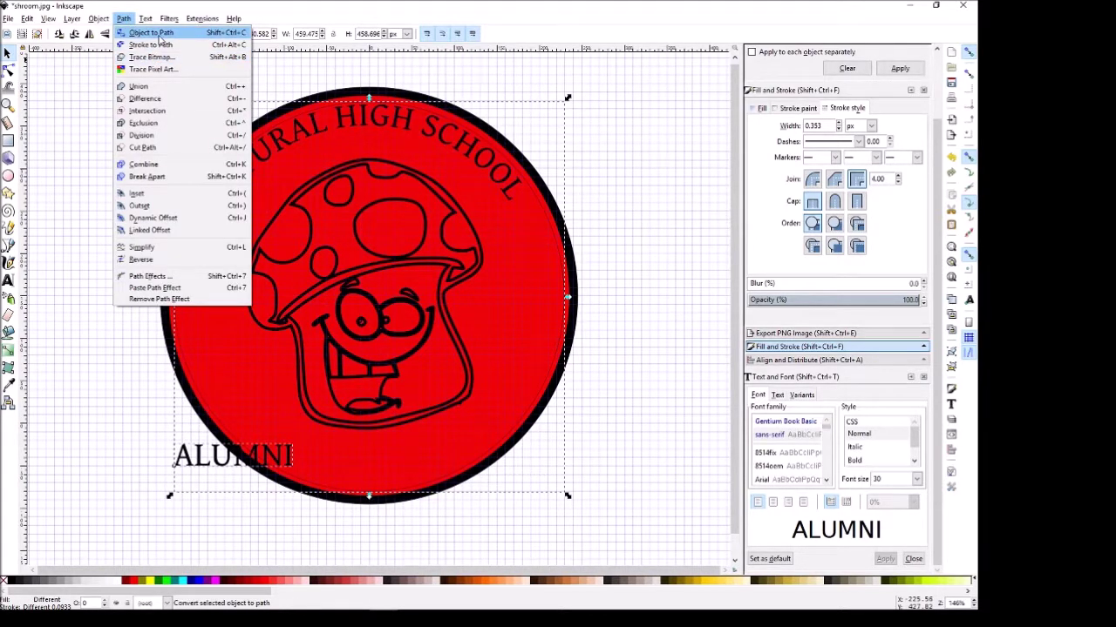
pyautogui.click(157, 34)
pyautogui.click(146, 18)
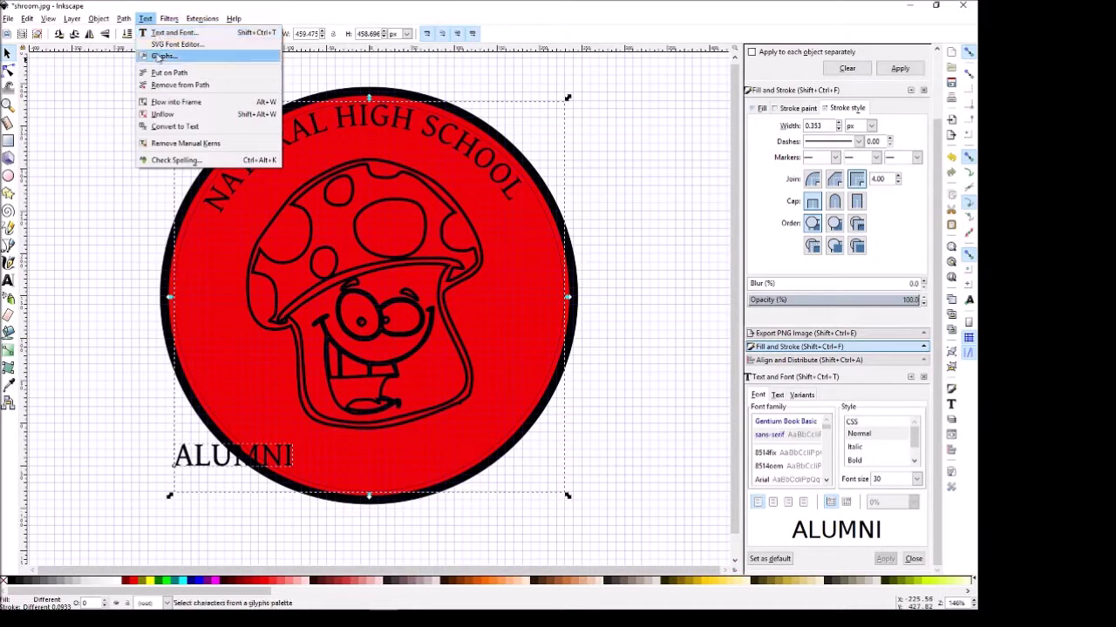
pyautogui.click(168, 72)
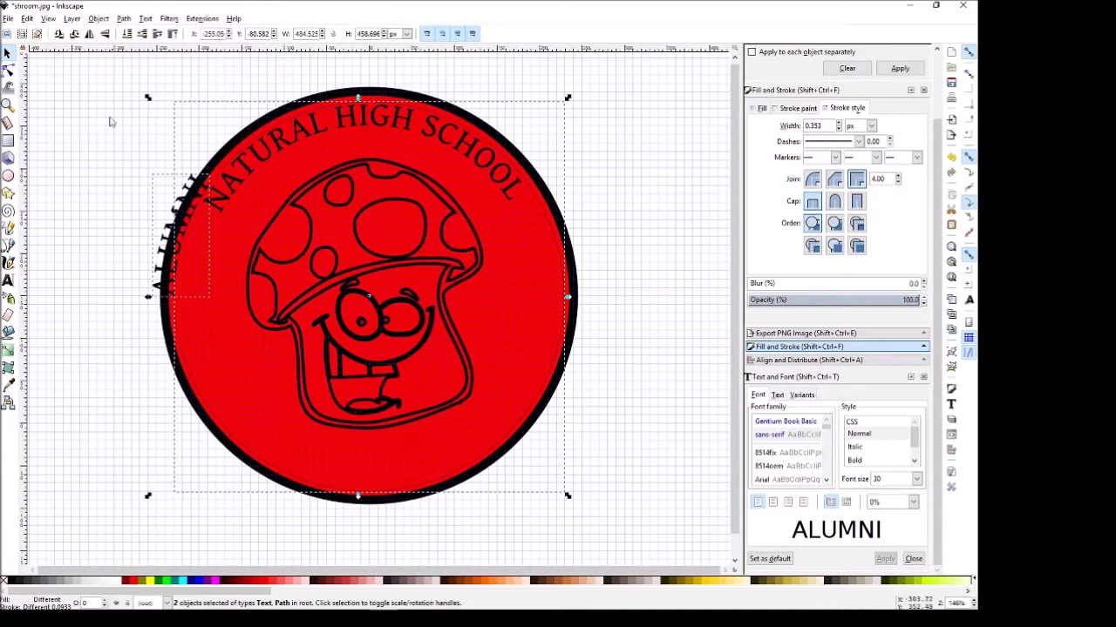
pyautogui.click(122, 19)
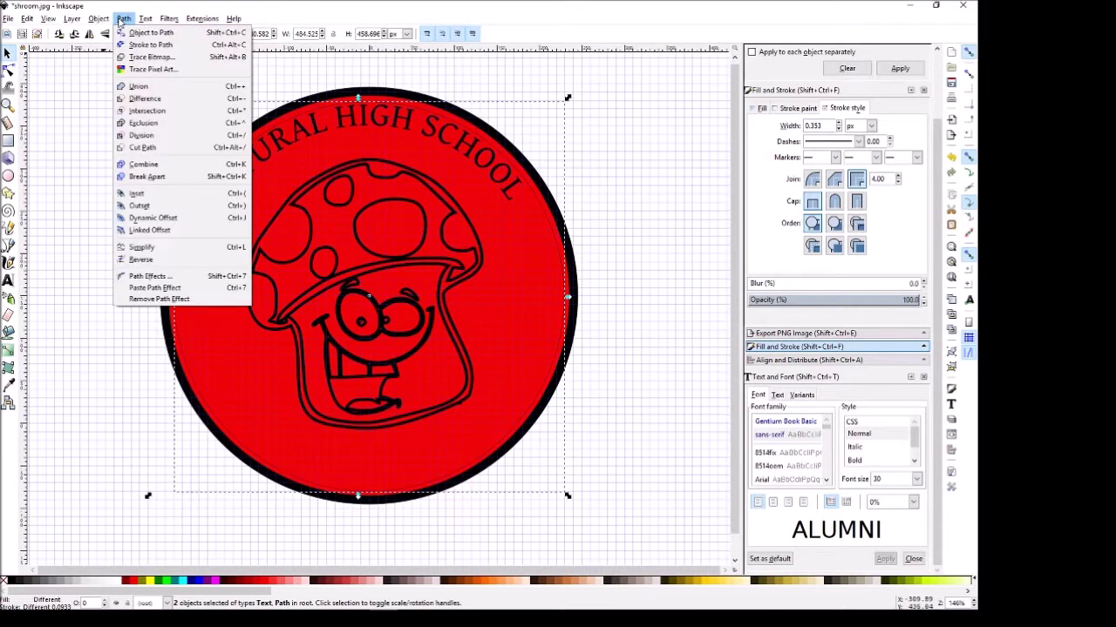
pyautogui.click(141, 260)
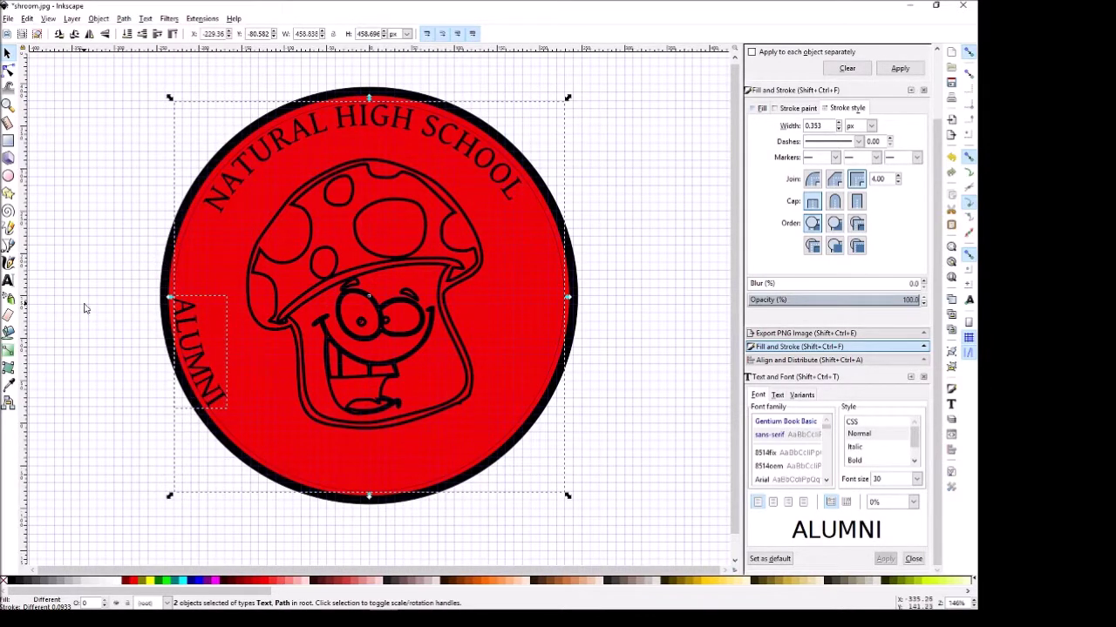
# Step: Rotate ALUMNI around the circle centre so it sits upright across the bottom
pyautogui.click(63, 264)
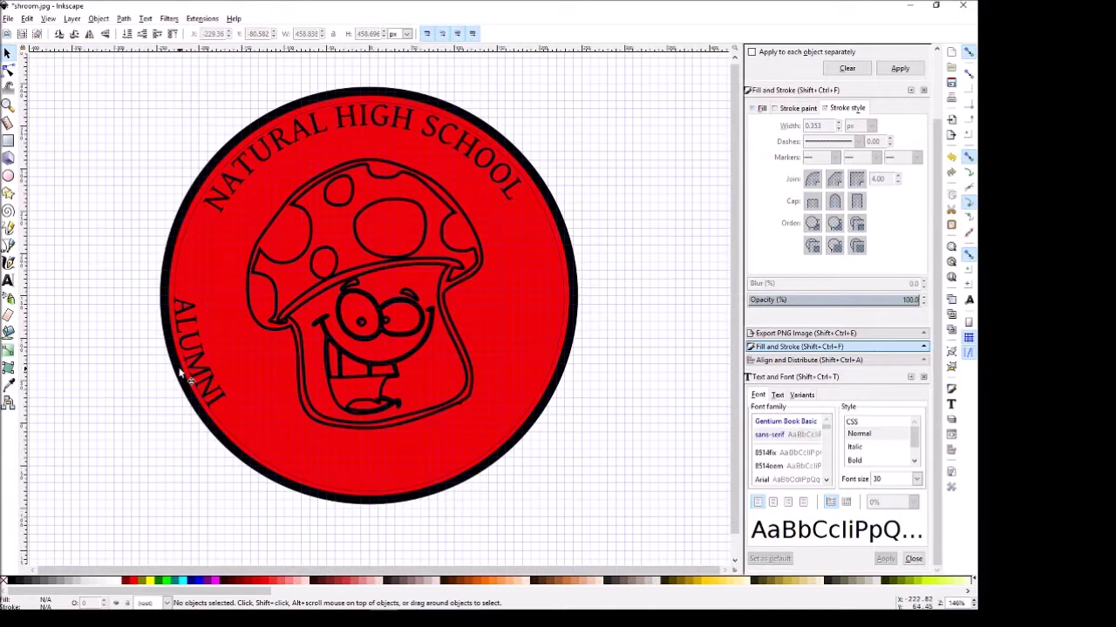
pyautogui.click(197, 351)
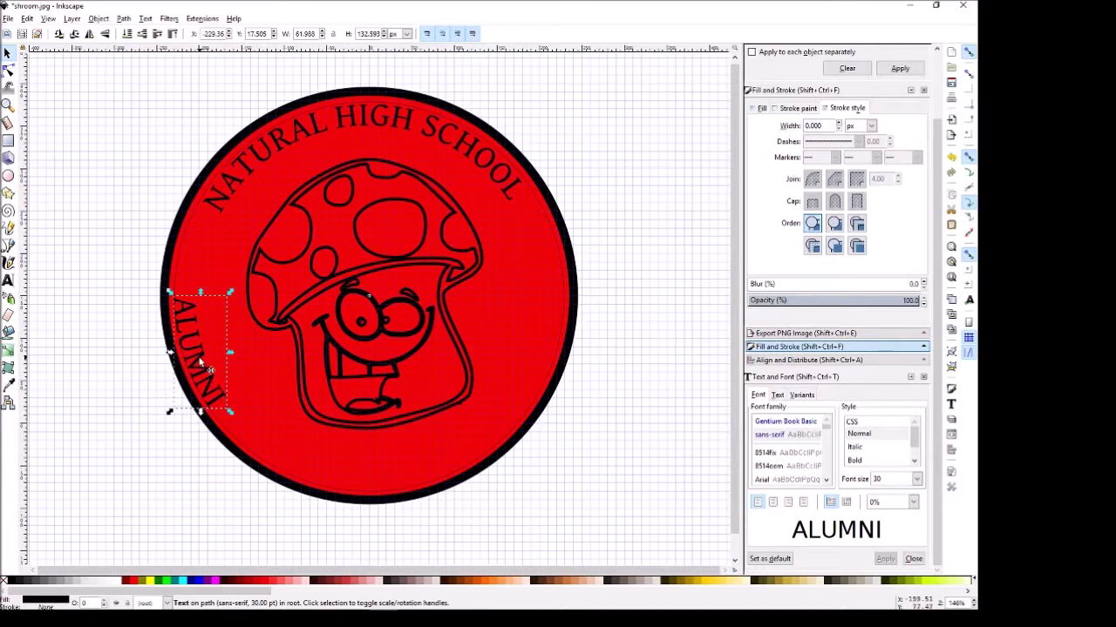
pyautogui.click(200, 354)
pyautogui.moveTo(200, 354); pyautogui.dragTo(368, 296)
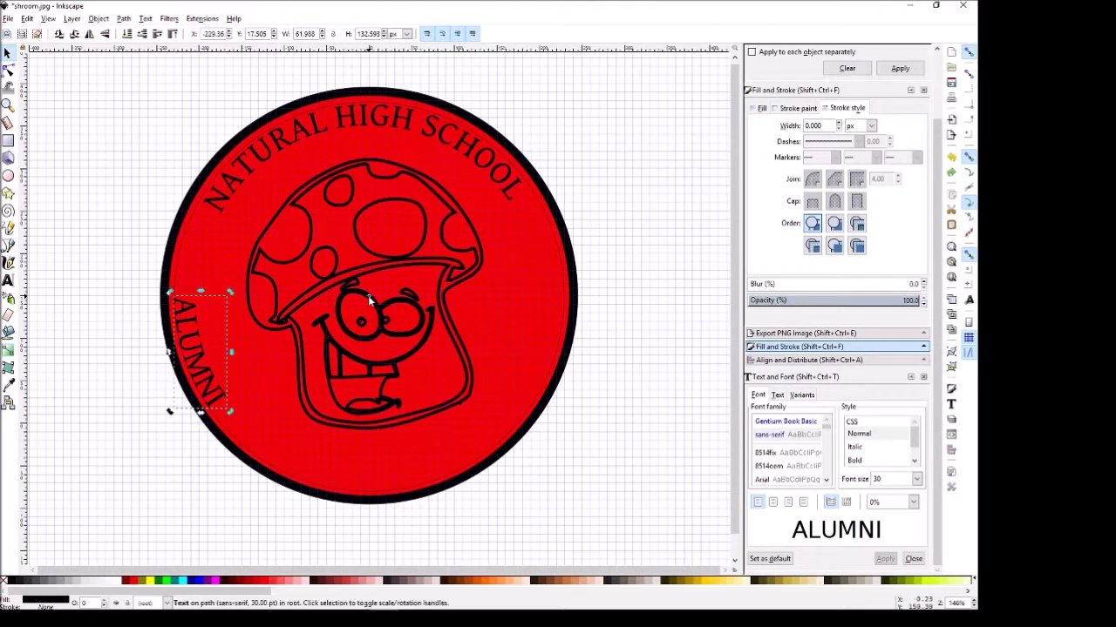
pyautogui.moveTo(169, 411); pyautogui.dragTo(407, 518)
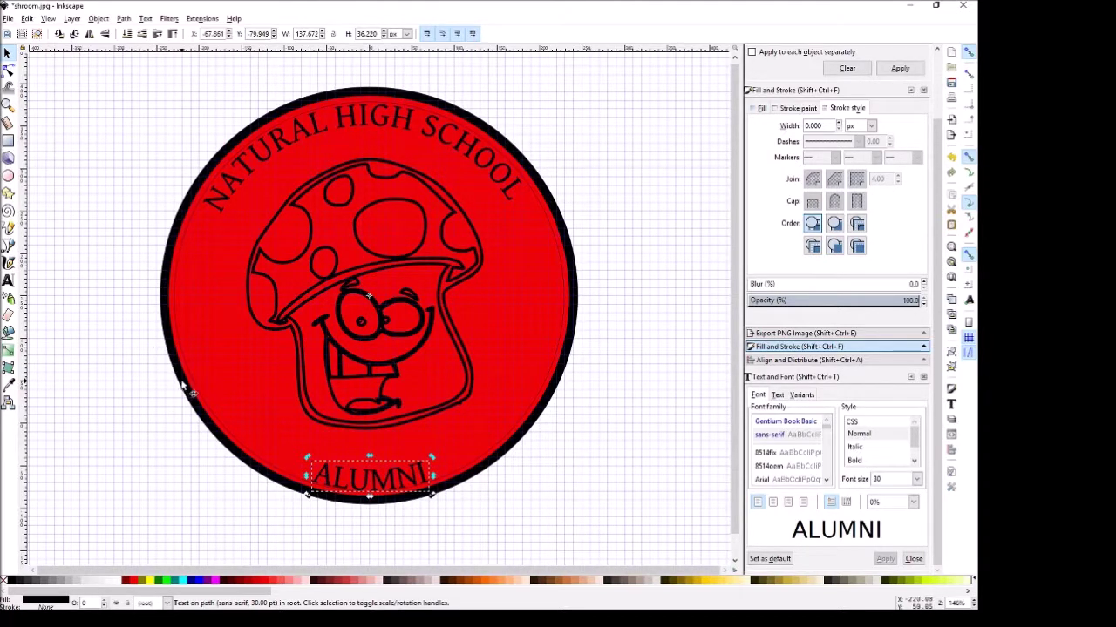
pyautogui.click(185, 386)
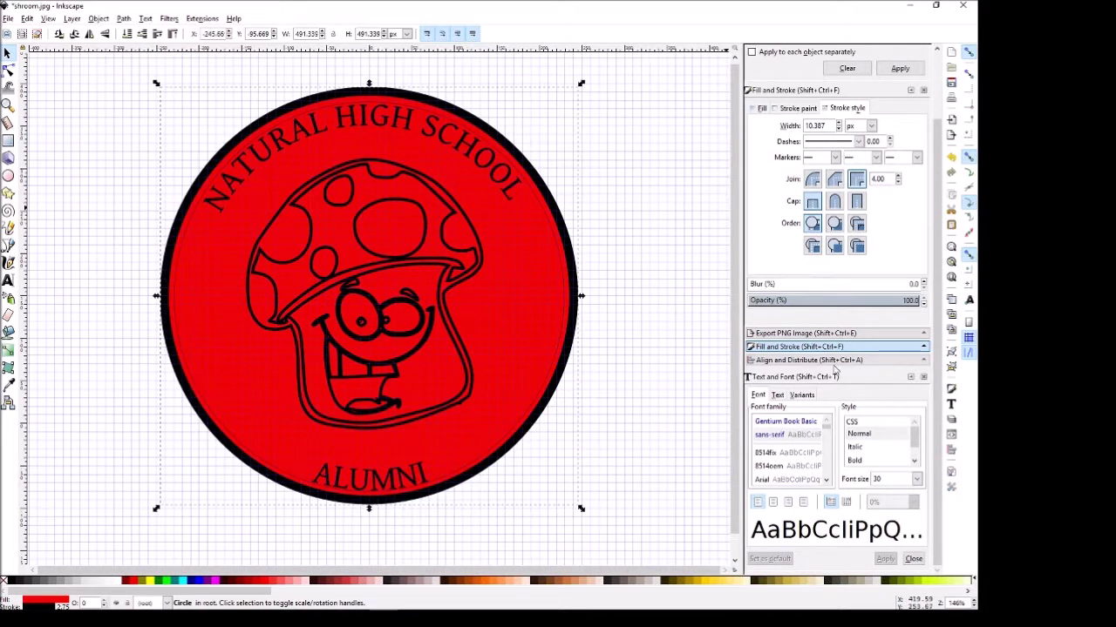
# Step: Remove the circle's red fill
pyautogui.scroll(2, 795, 353)
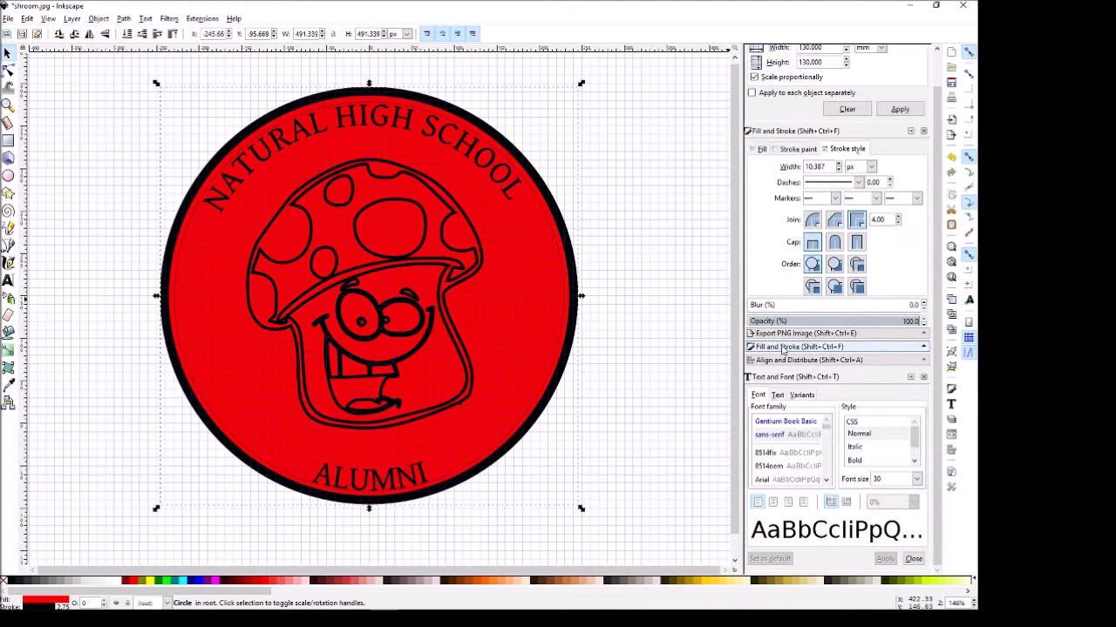
pyautogui.click(764, 150)
pyautogui.click(759, 168)
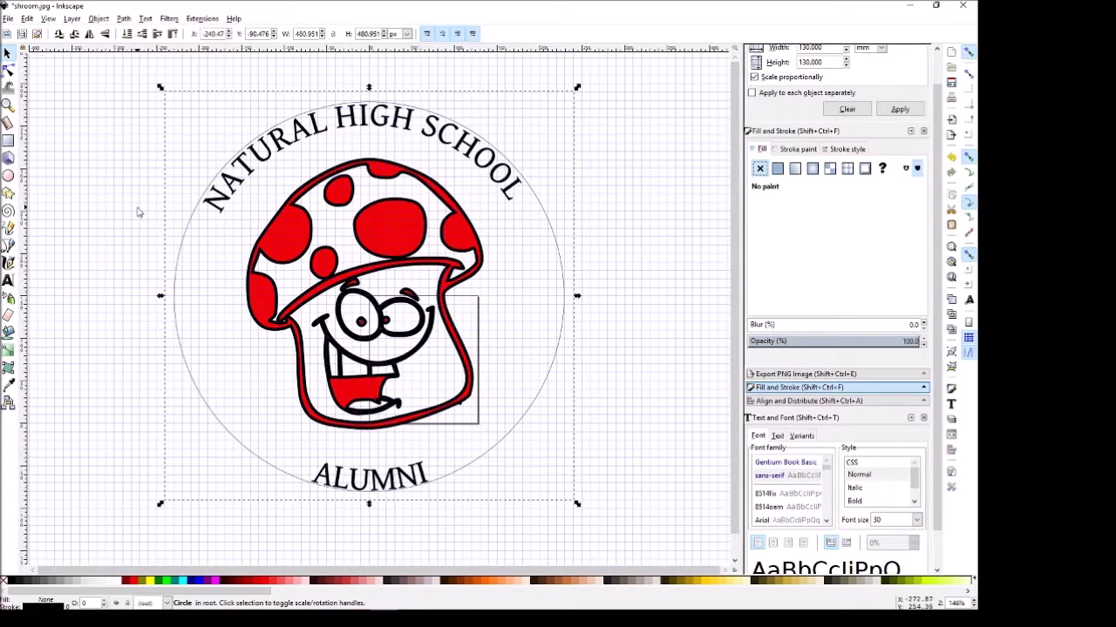
# Step: Save the whole design as NAT_HIGH COASTER.svg
pyautogui.hotkey('ctrl', 'a')
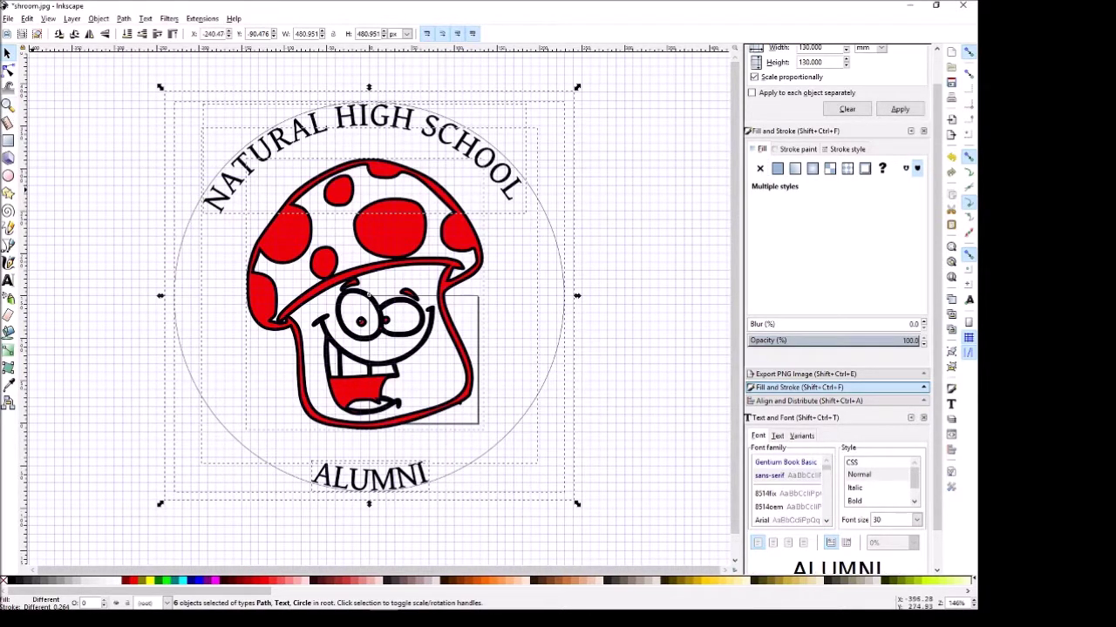
pyautogui.click(8, 18)
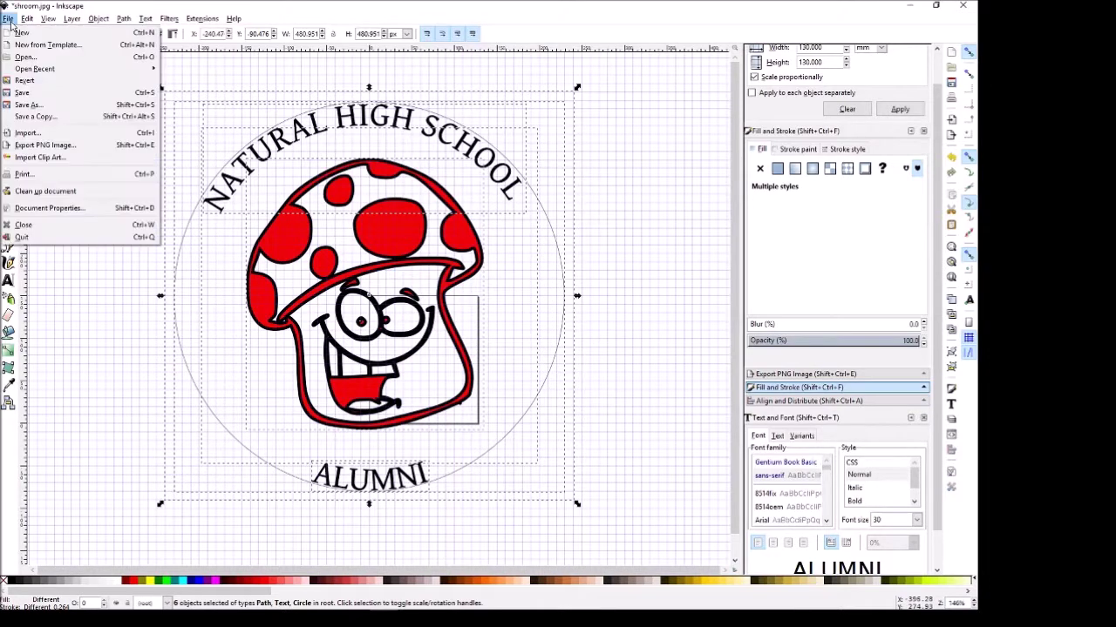
pyautogui.click(32, 103)
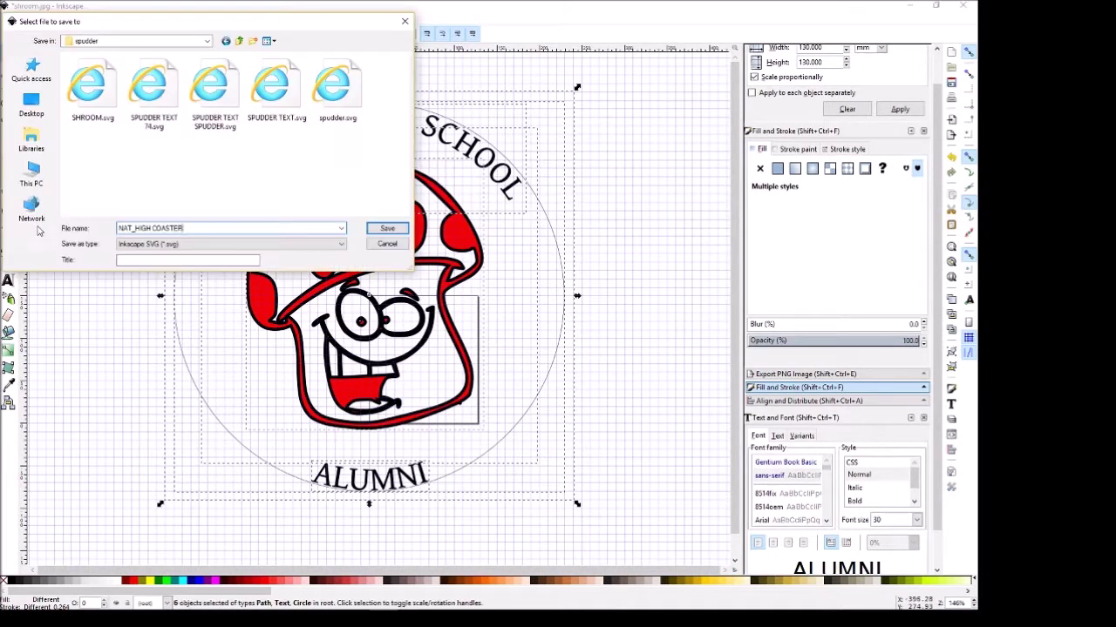
pyautogui.click(402, 228)
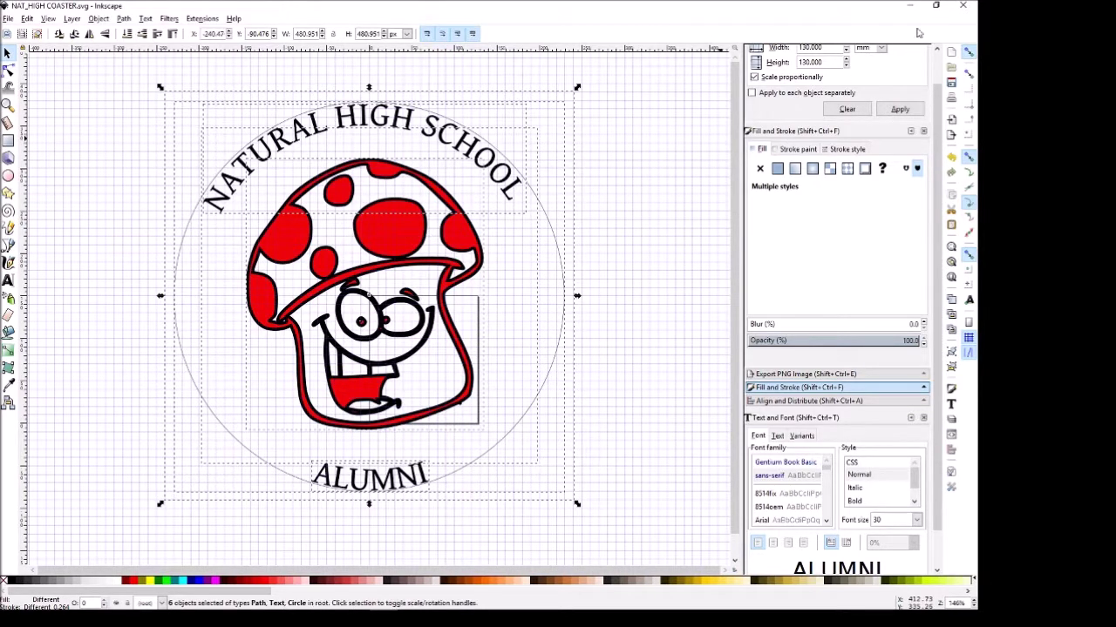
# Step: Close Inkscape and bring Fusion 360 to the front
pyautogui.click(964, 7)
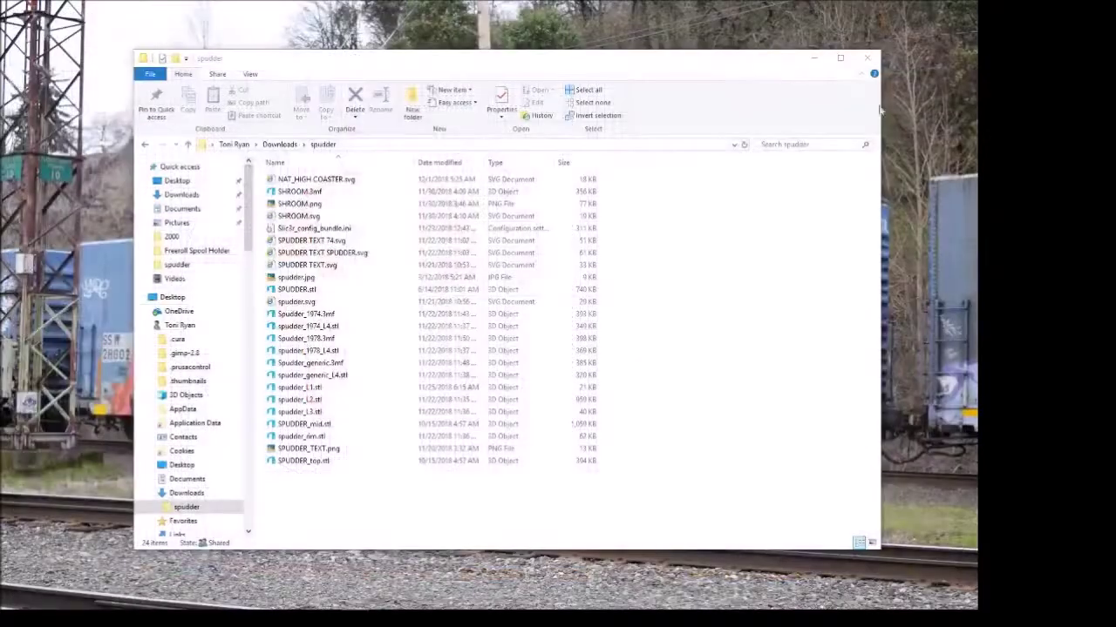
pyautogui.moveTo(477, 616)
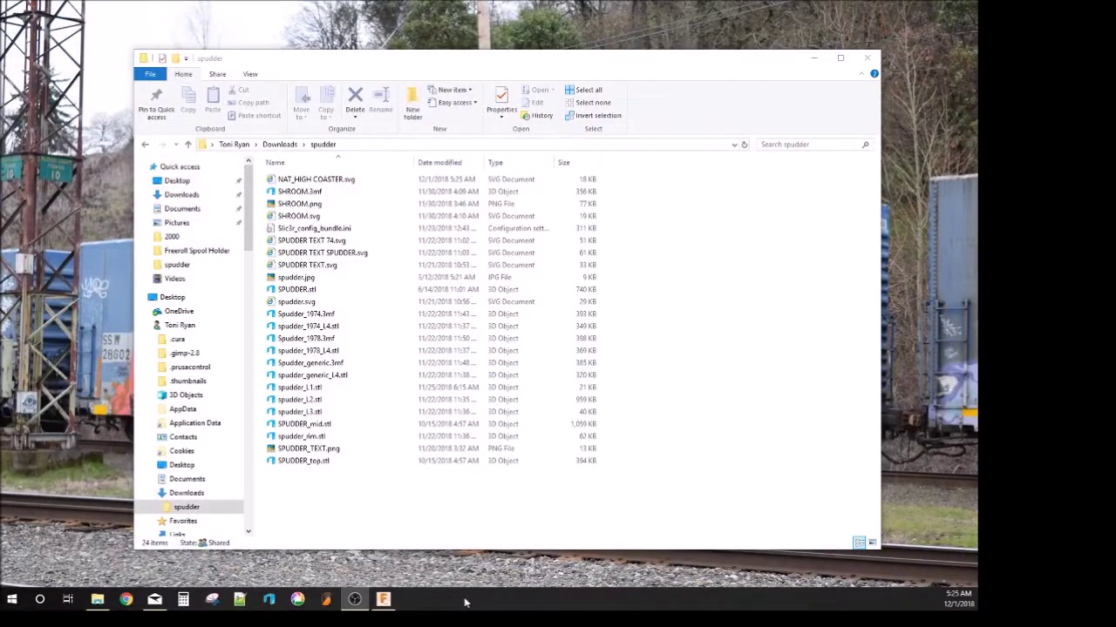
pyautogui.click(383, 608)
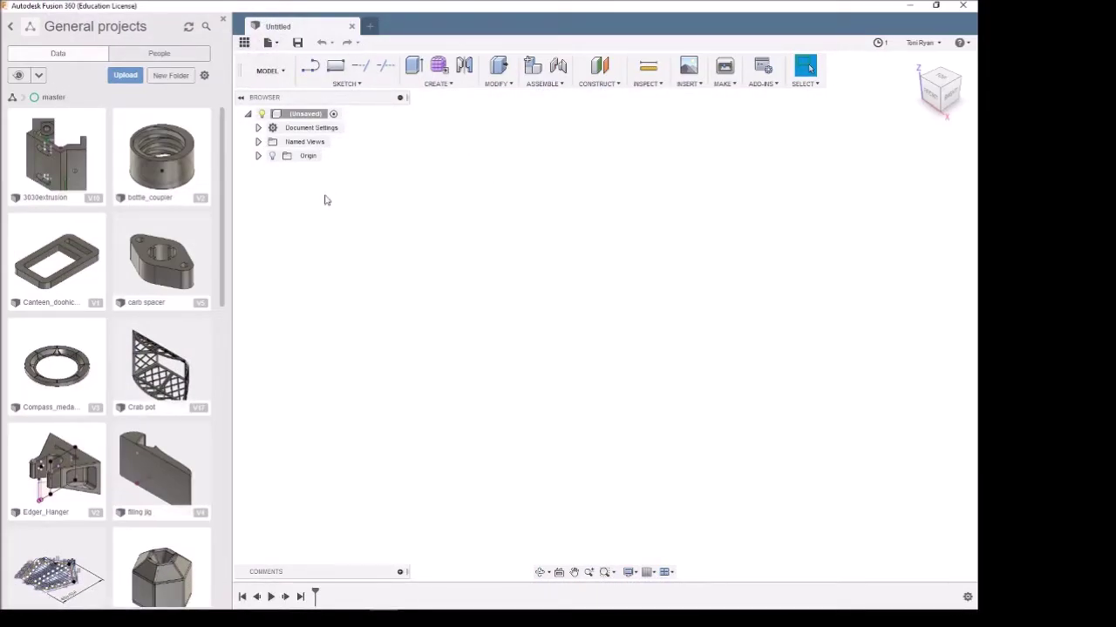
# Step: Create a new empty component and rename it from the default to COASTER
pyautogui.click(439, 84)
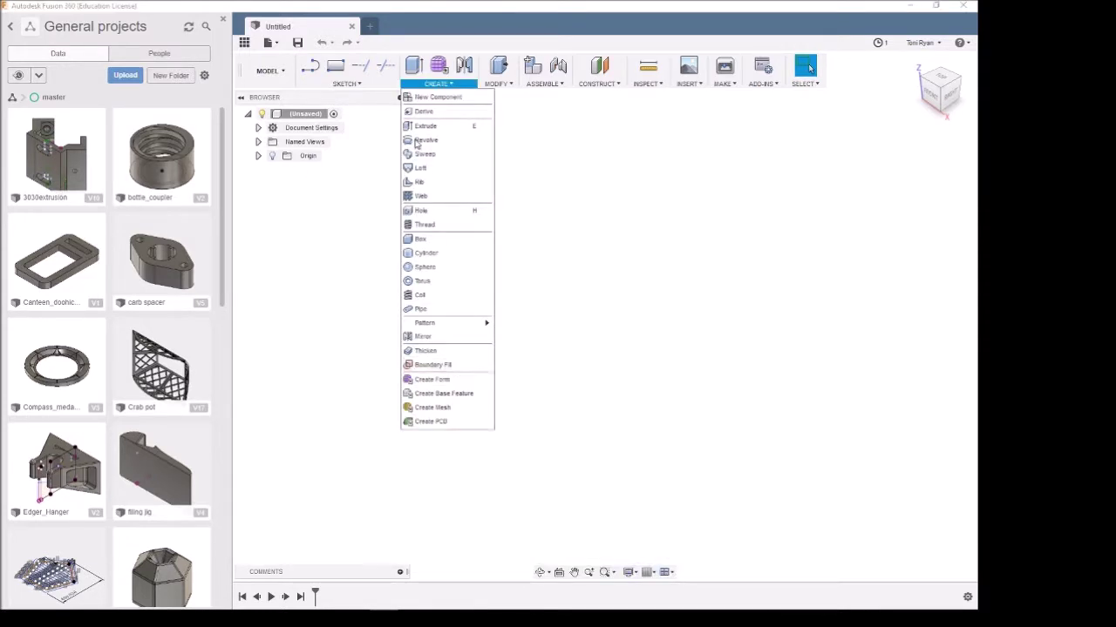
pyautogui.click(431, 96)
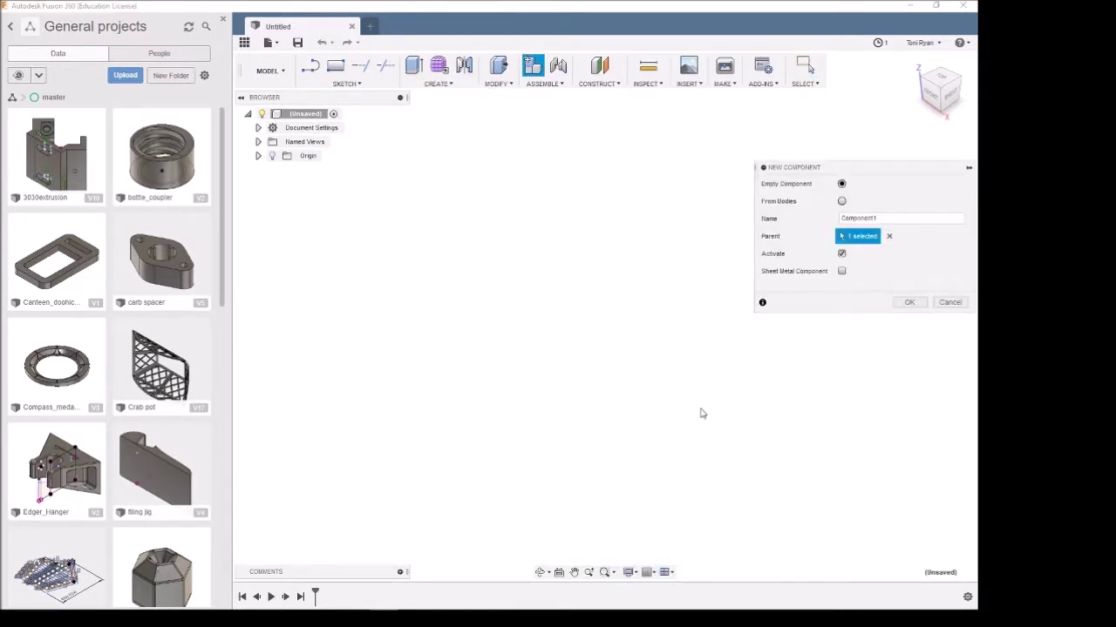
pyautogui.doubleClick(880, 219)
pyautogui.write('G')
pyautogui.press('Return')
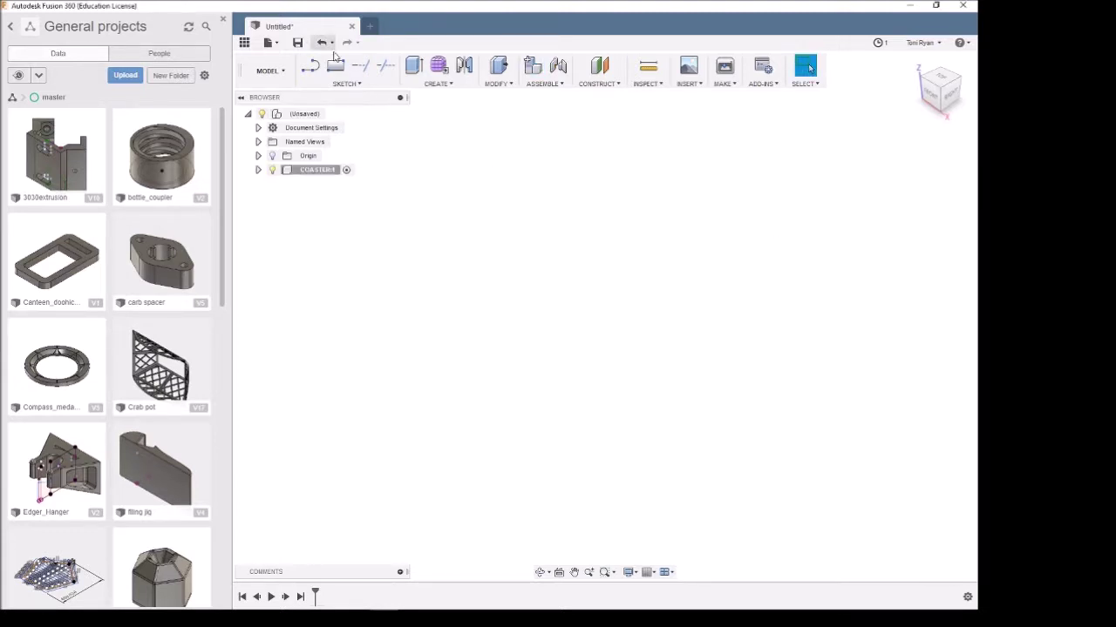
pyautogui.click(689, 85)
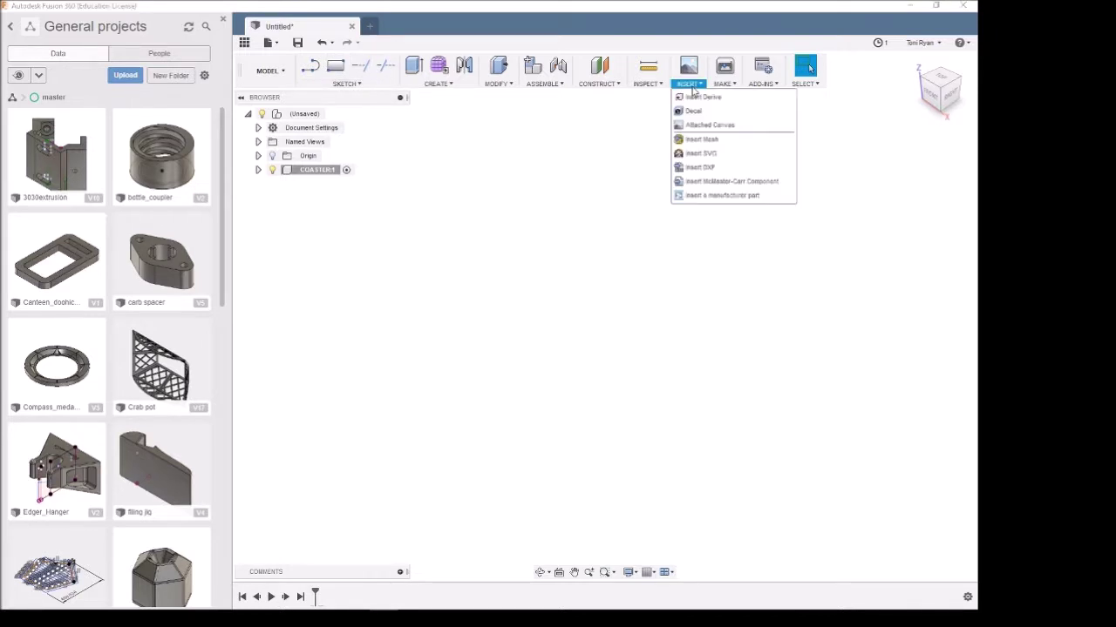
# Step: Start an SVG insert on the ground plane and browse to the Downloads spudder folder
pyautogui.click(710, 154)
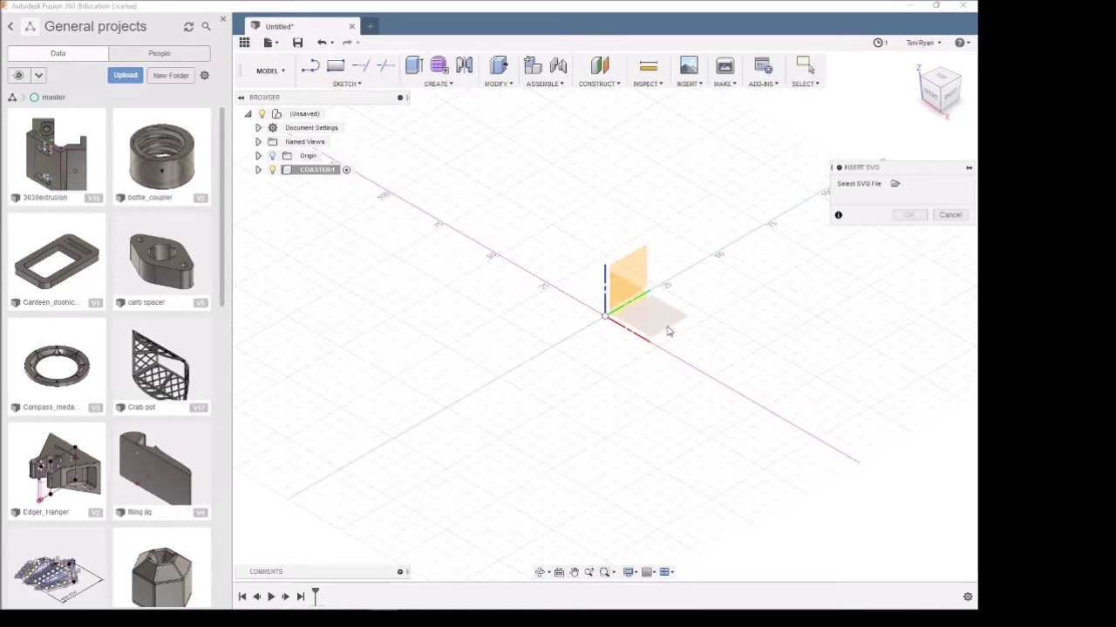
pyautogui.click(668, 331)
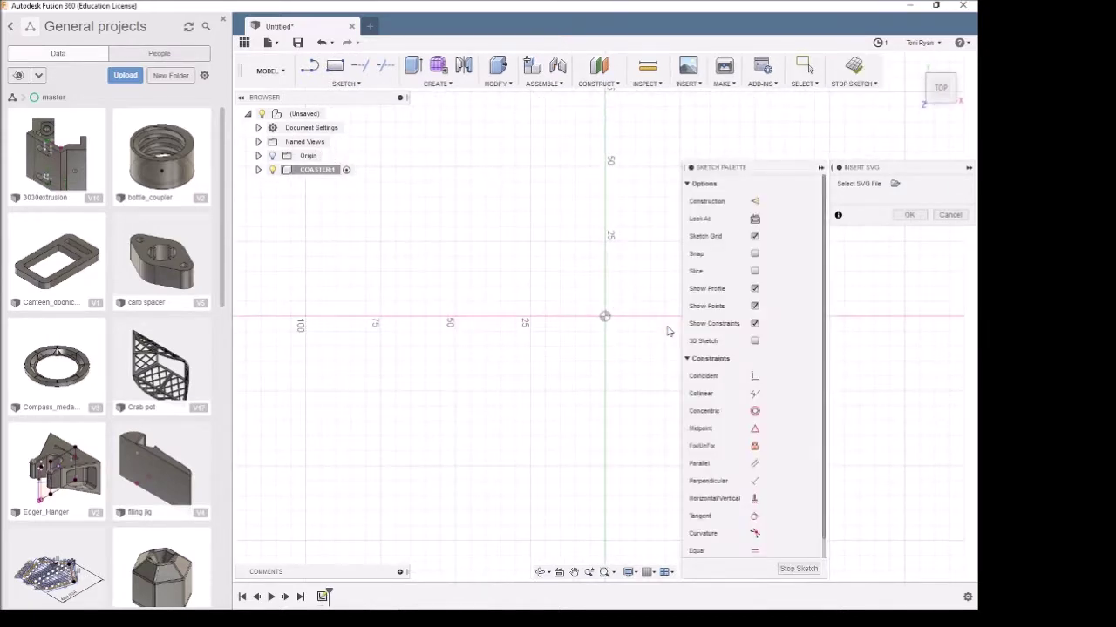
pyautogui.click(894, 184)
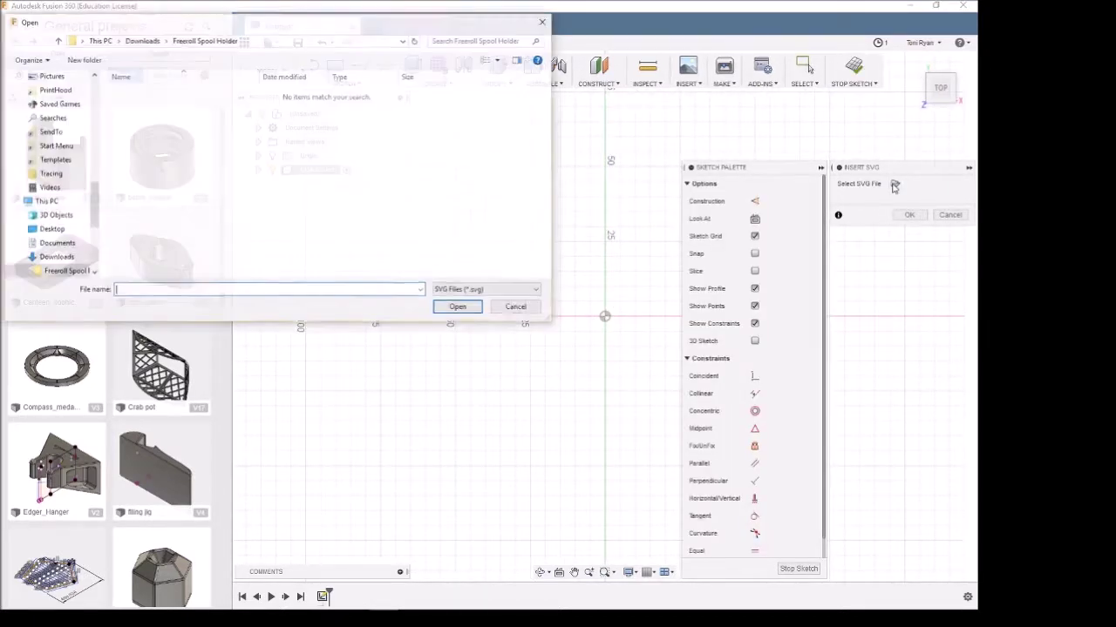
pyautogui.click(141, 41)
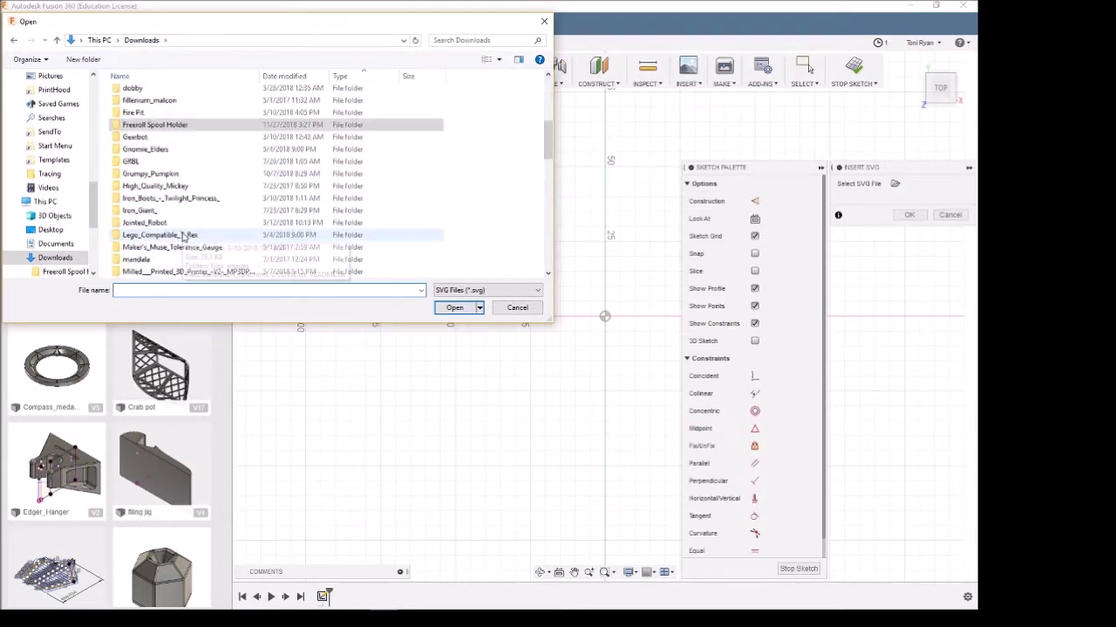
pyautogui.scroll(-5, 183, 236)
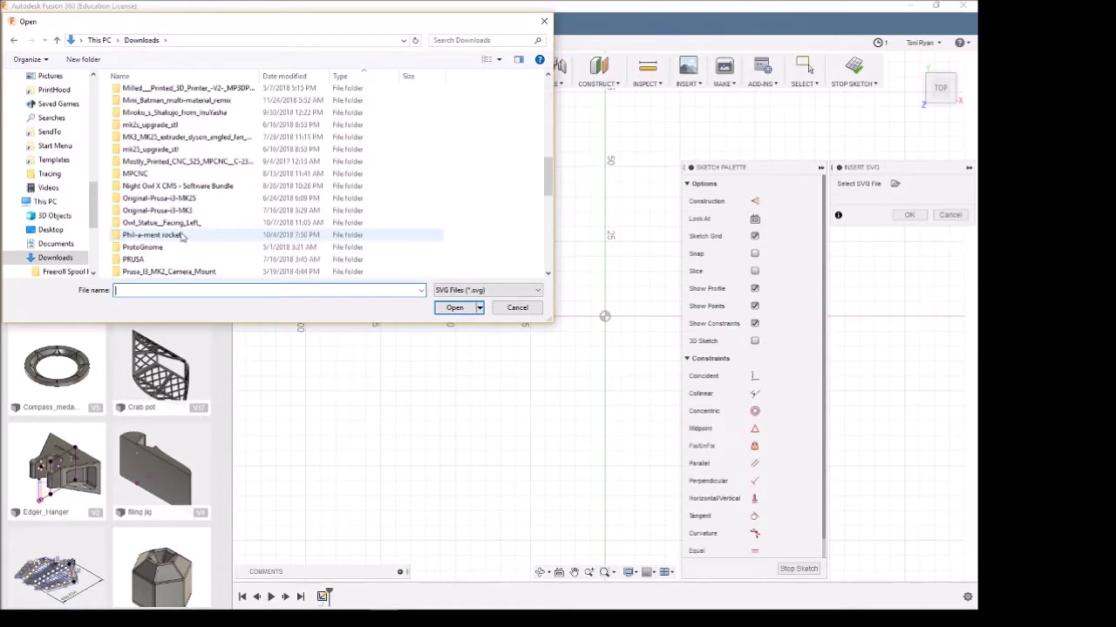
pyautogui.scroll(-3, 181, 237)
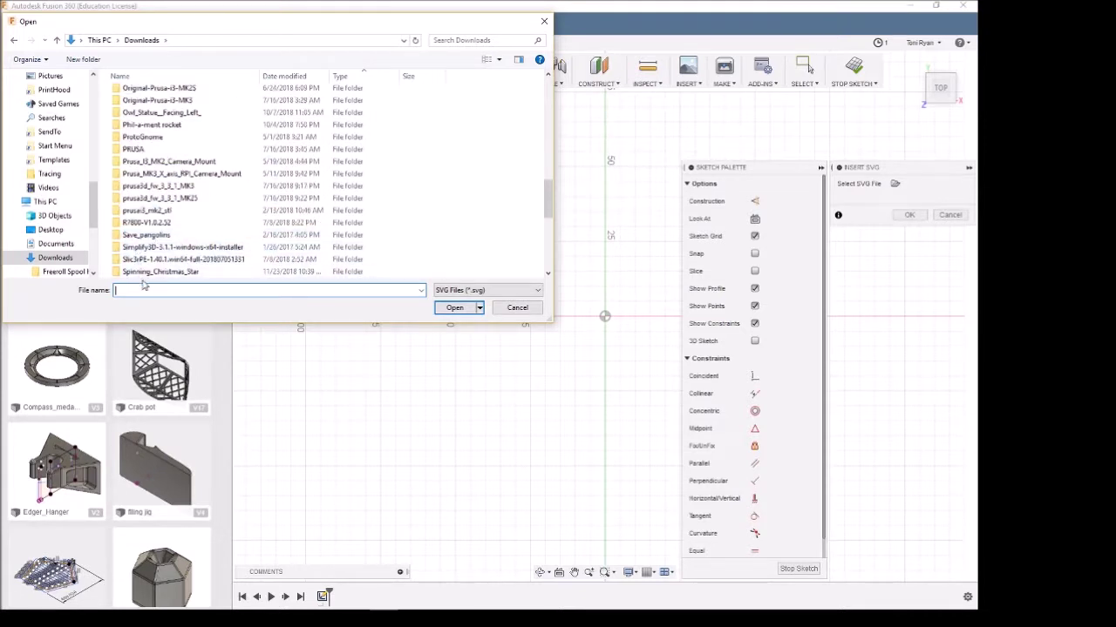
pyautogui.scroll(-3, 143, 244)
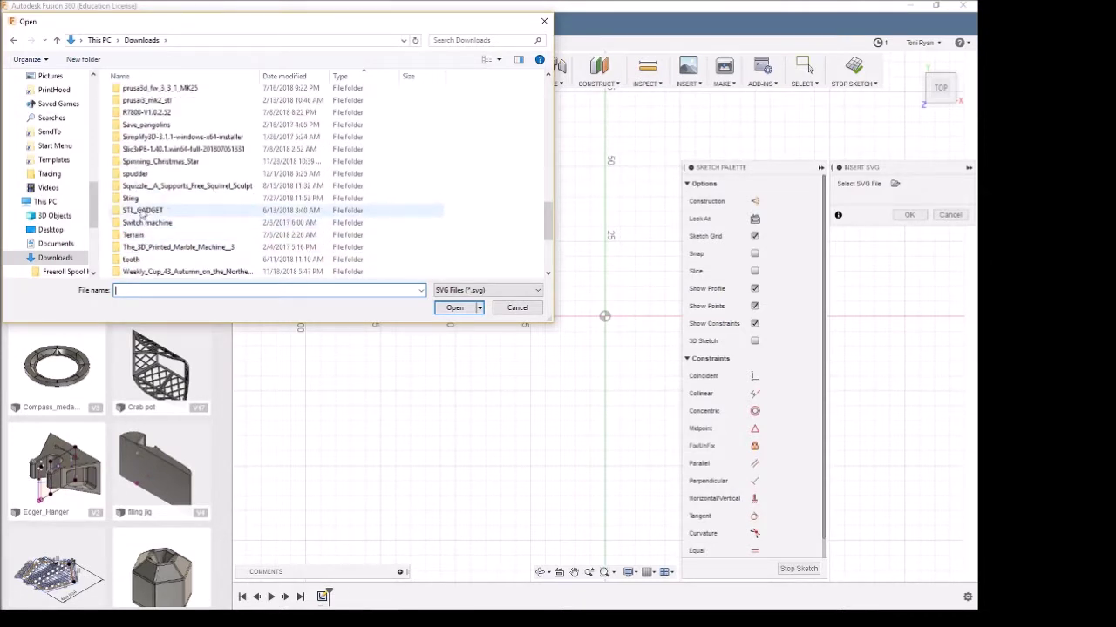
pyautogui.doubleClick(136, 177)
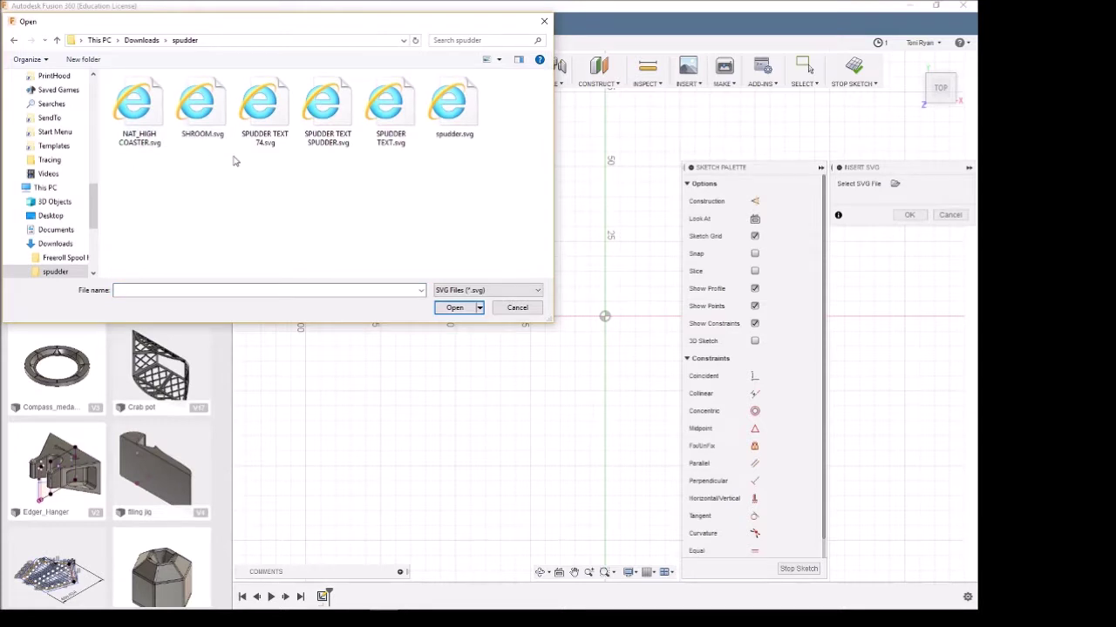
# Step: Load NAT_HIGH COASTER.svg, cancel the import that lacks lettering, and switch to Inkscape
pyautogui.click(122, 106)
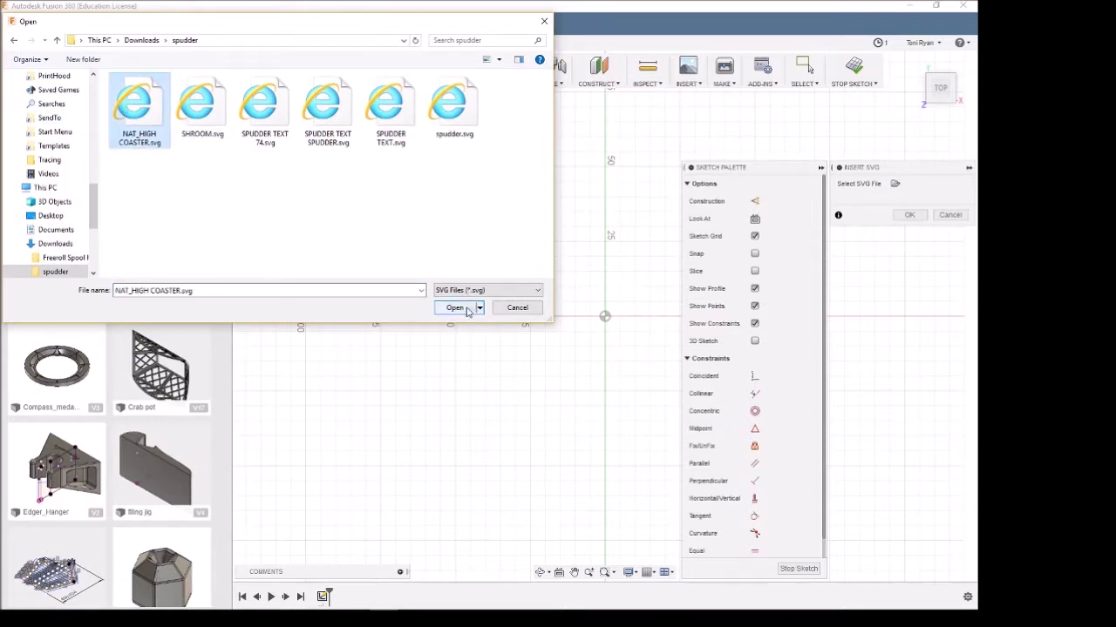
pyautogui.click(455, 310)
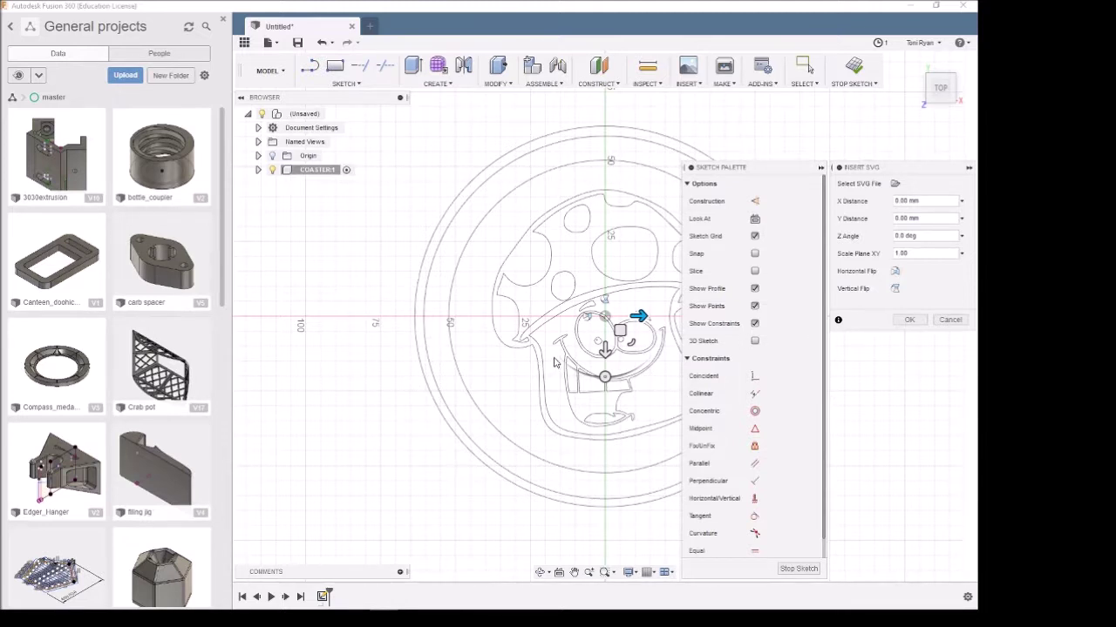
pyautogui.click(949, 320)
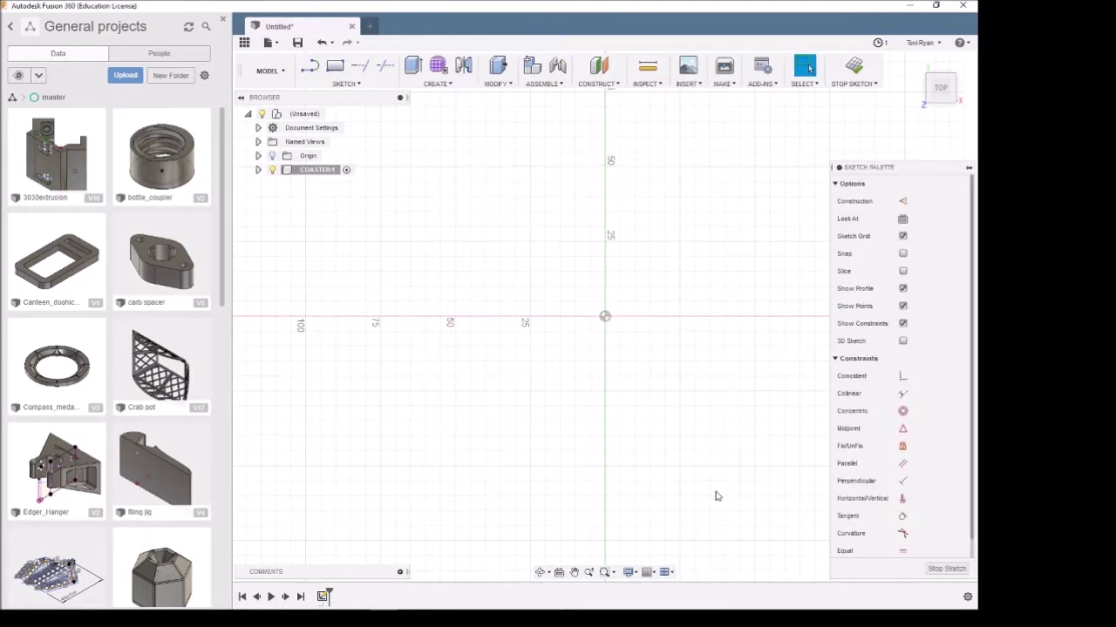
pyautogui.click(214, 603)
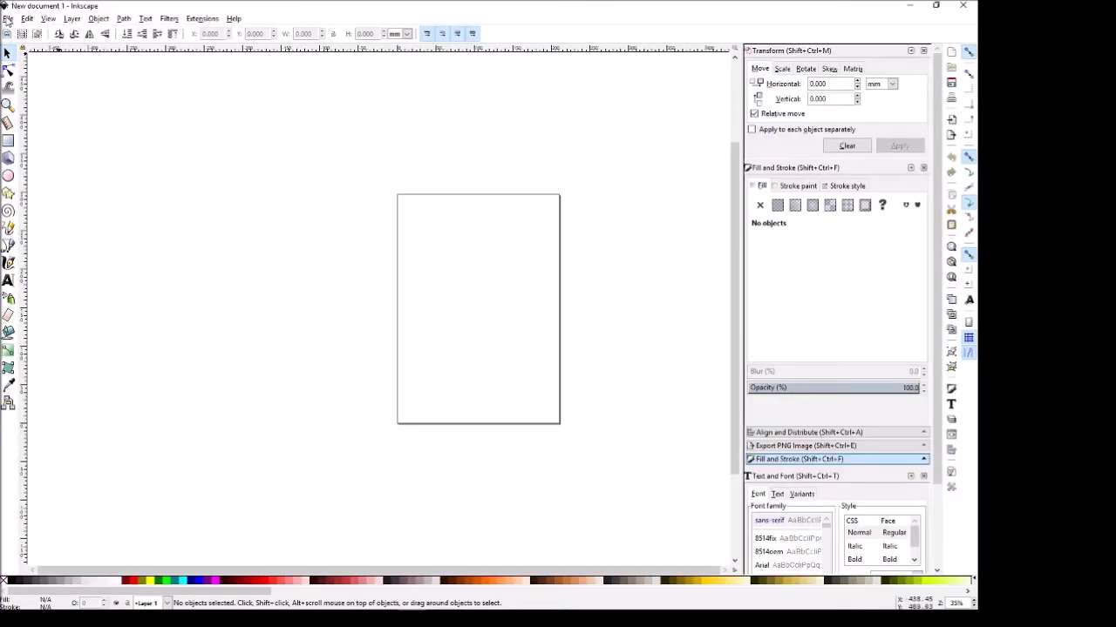
# Step: Reopen NAT_HIGH COASTER.svg from the recent files list
pyautogui.click(8, 18)
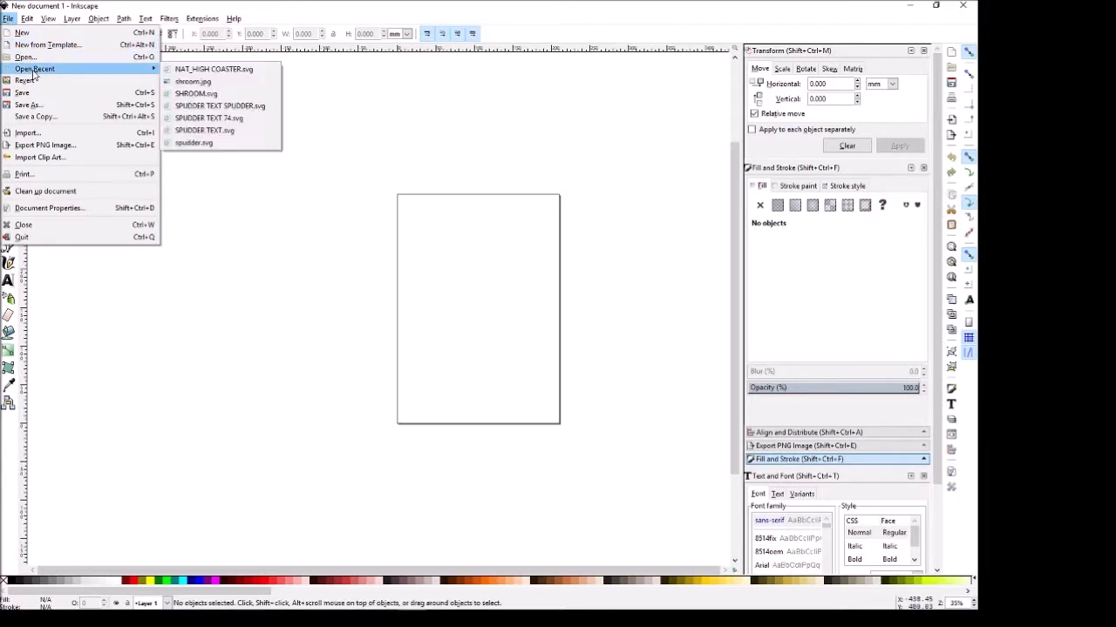
pyautogui.moveTo(103, 72)
pyautogui.click(206, 71)
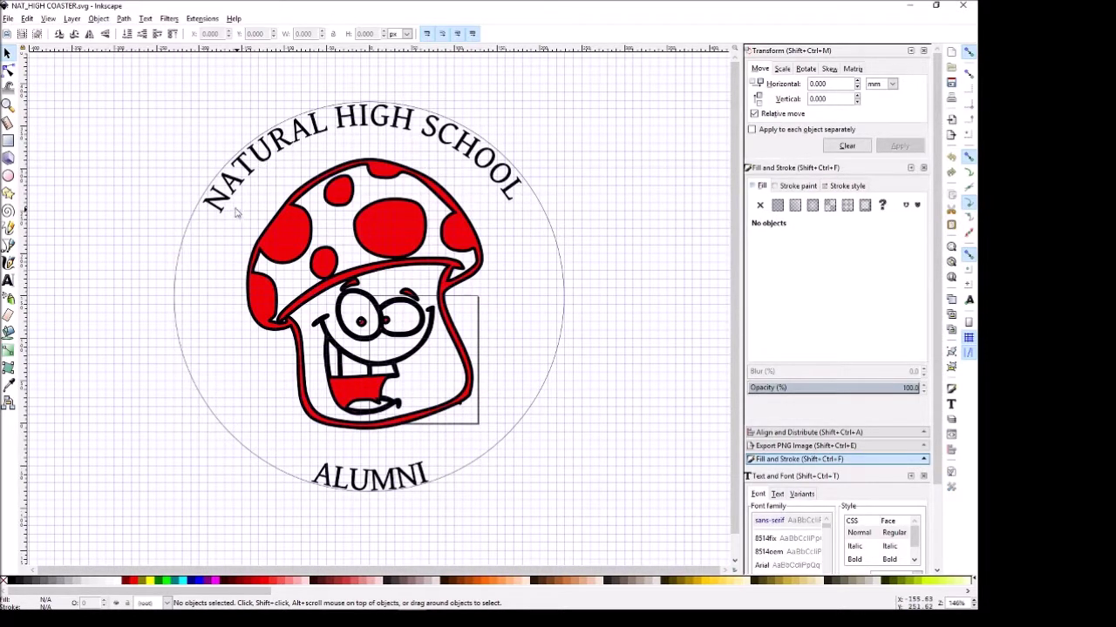
# Step: Convert the NATURAL HIGH SCHOOL and ALUMNI text to paths with Object to Path
pyautogui.click(228, 201)
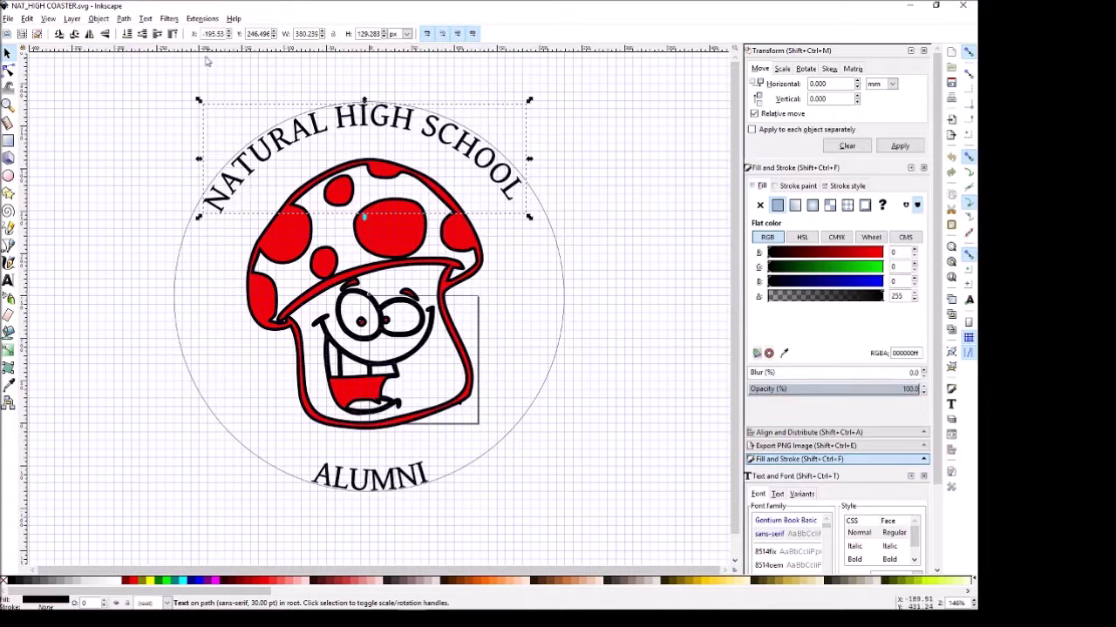
pyautogui.click(124, 18)
pyautogui.click(146, 31)
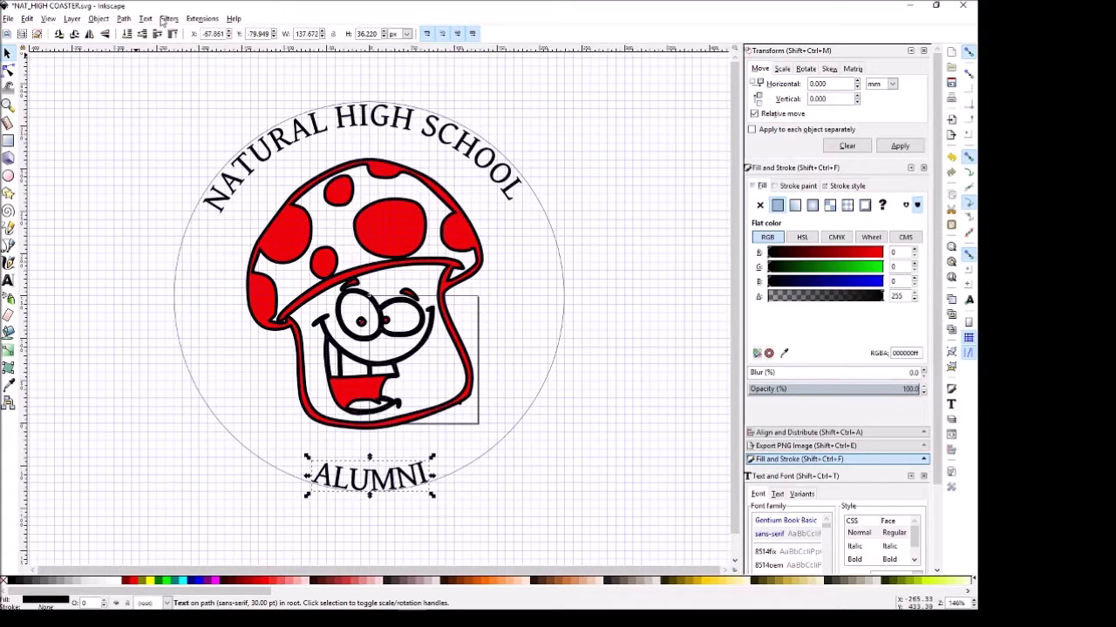
pyautogui.click(127, 19)
pyautogui.click(138, 31)
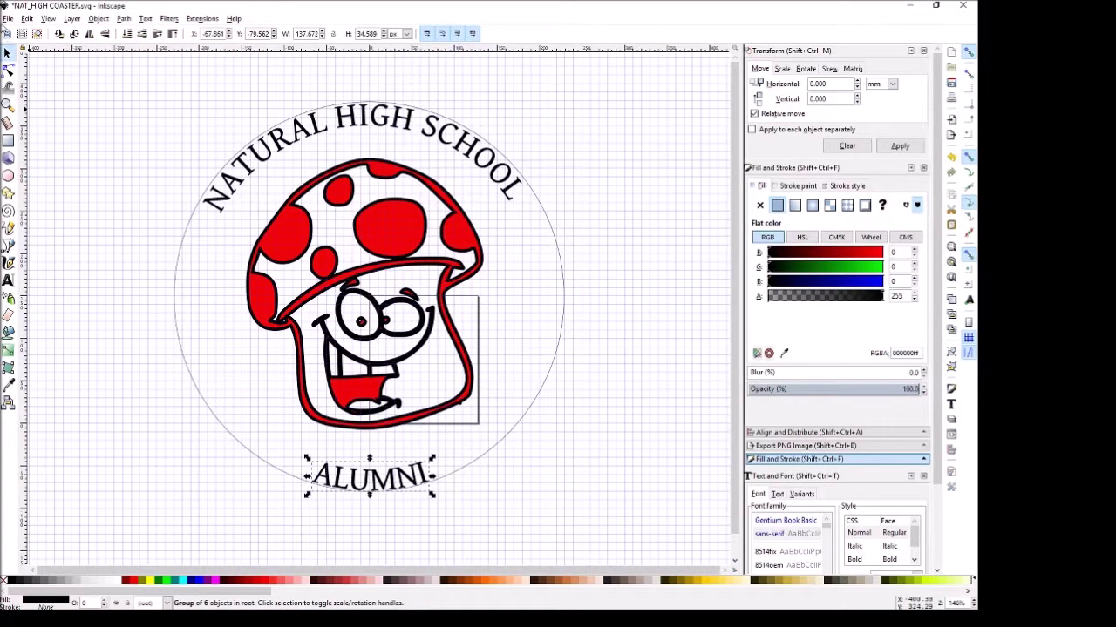
# Step: Save the coaster file and minimize Inkscape
pyautogui.click(8, 18)
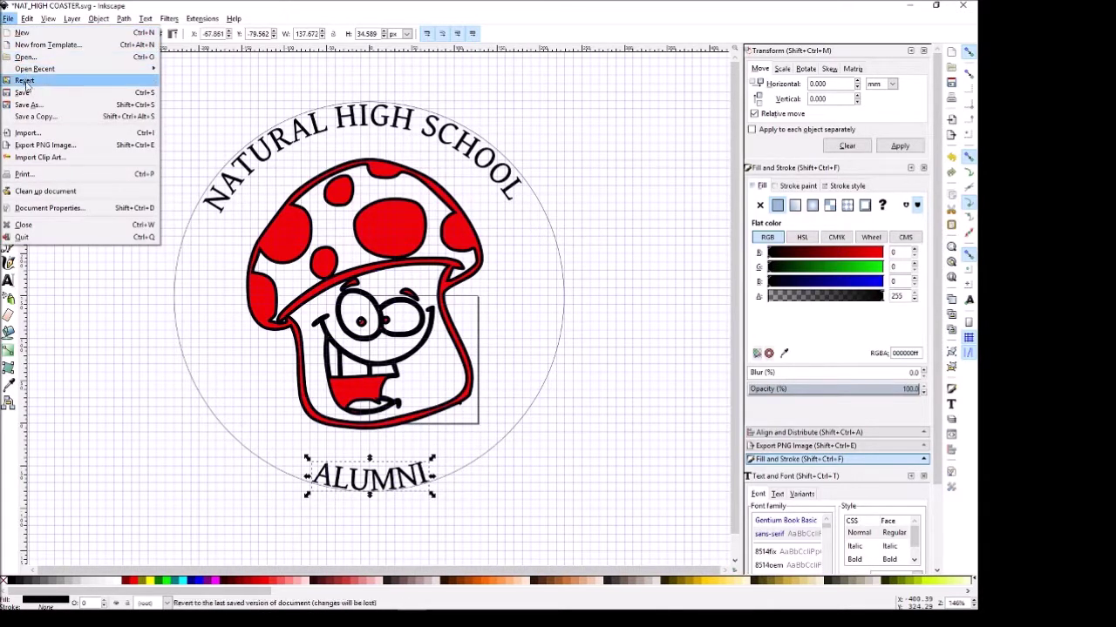
pyautogui.click(23, 93)
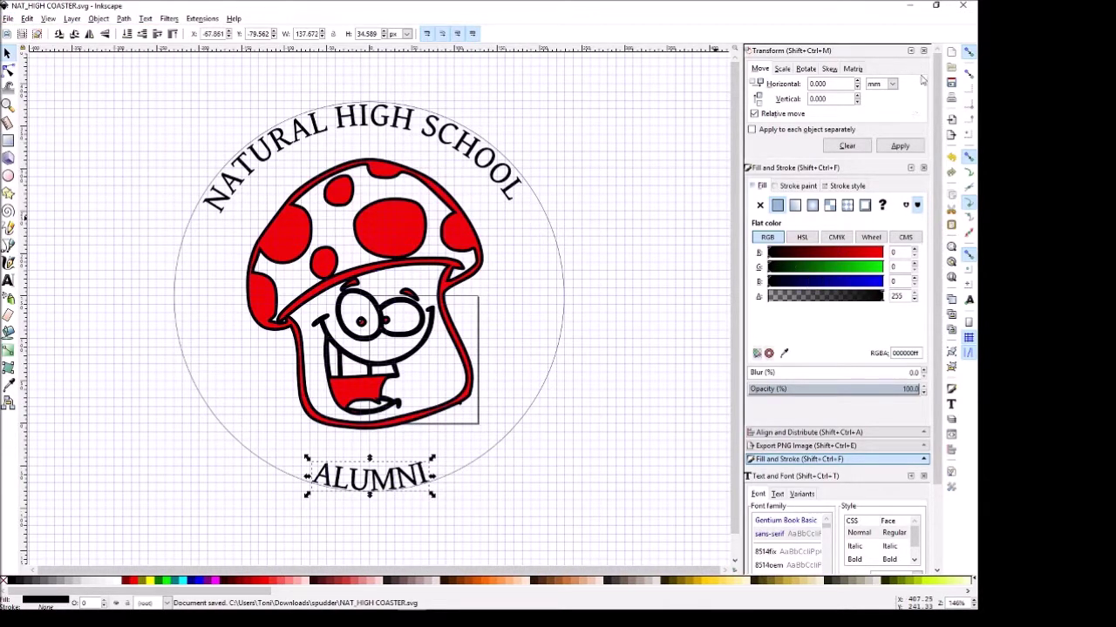
pyautogui.click(909, 5)
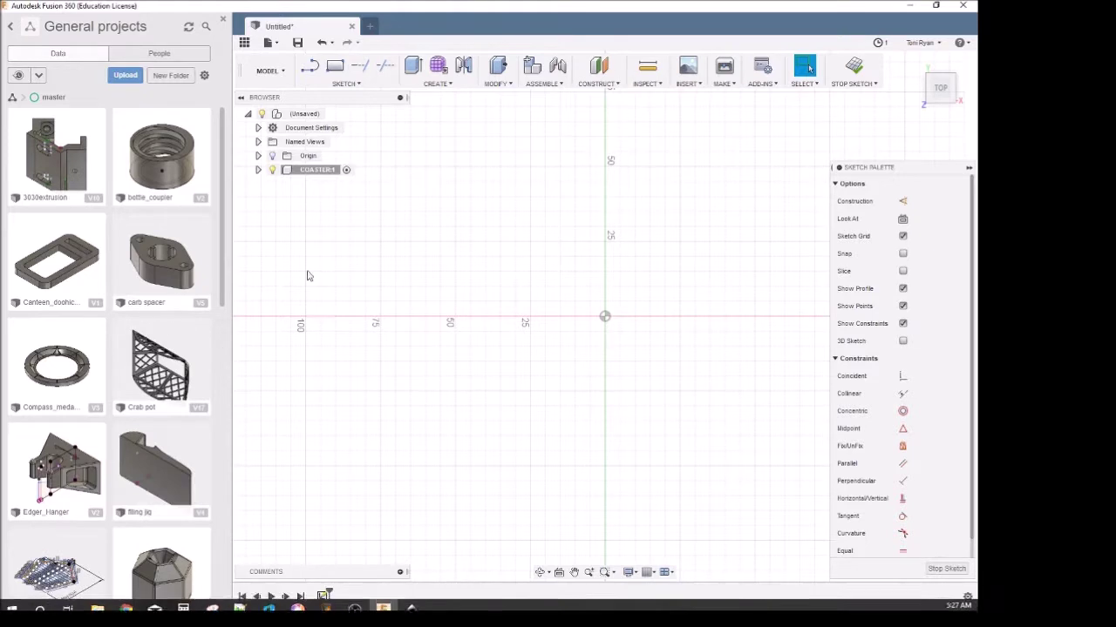
# Step: Insert the re-saved NAT_HIGH COASTER.svg, lettering included, into the COASTER sketch at 1.00 scale
pyautogui.click(696, 83)
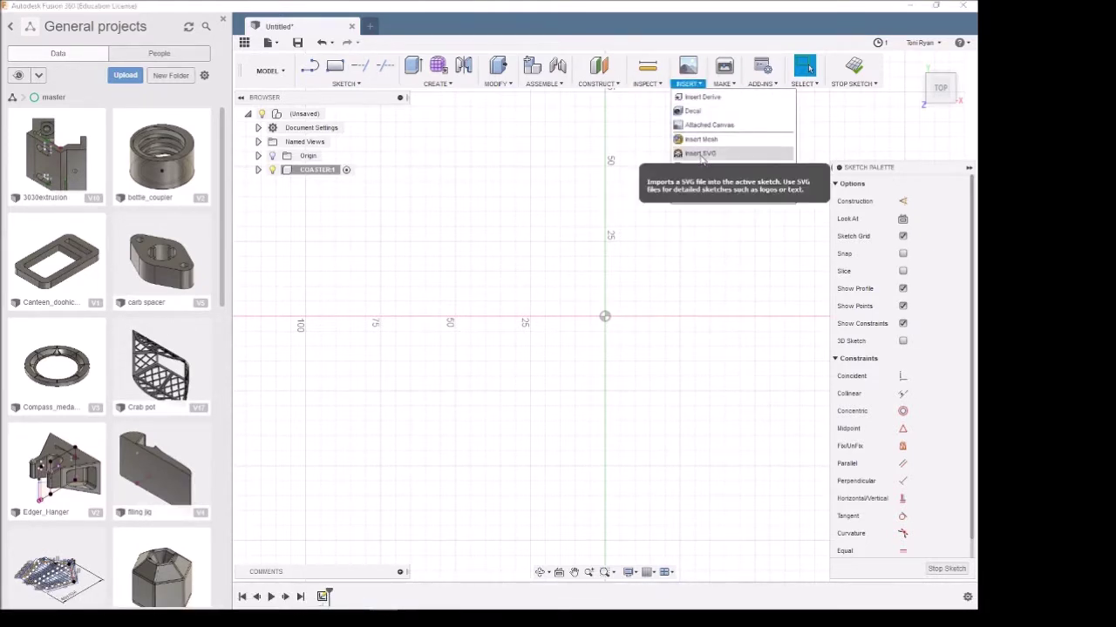
pyautogui.click(702, 154)
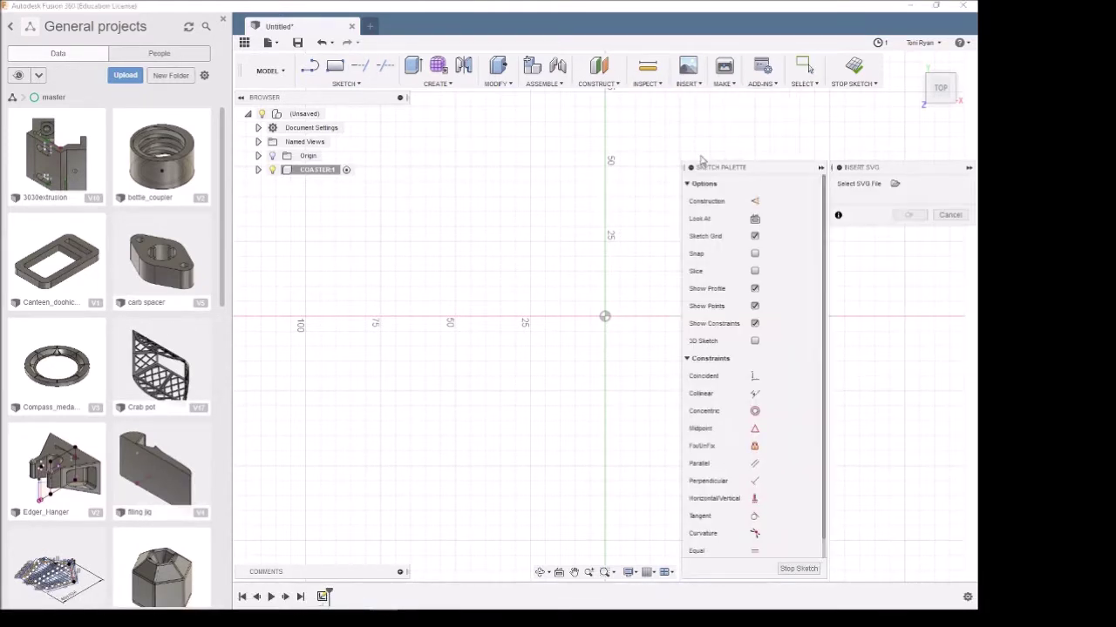
pyautogui.click(895, 183)
pyautogui.click(137, 109)
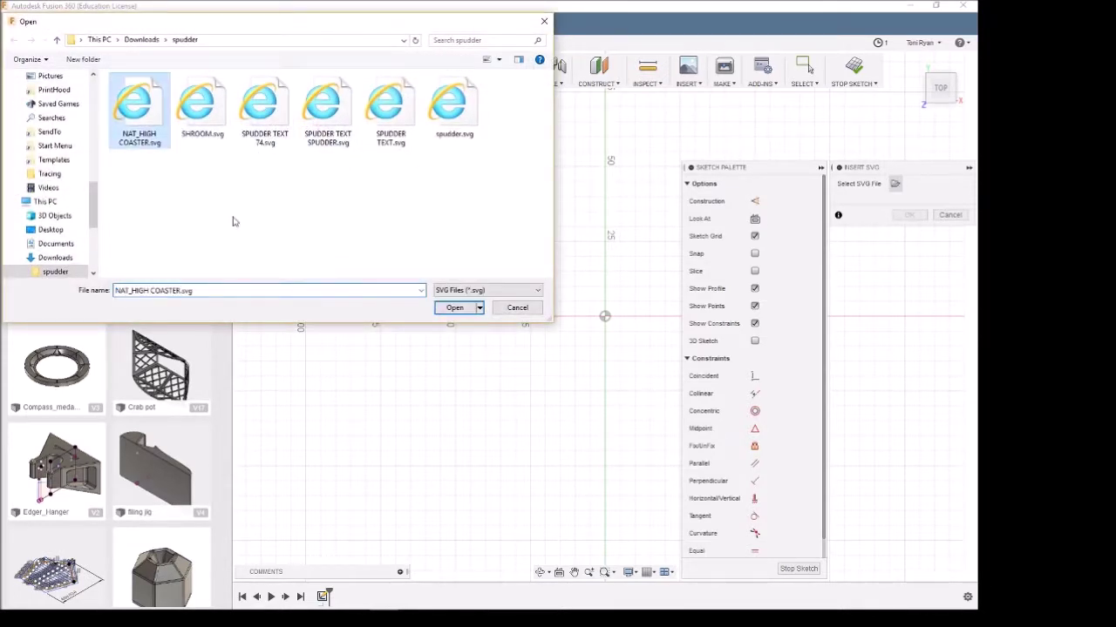
pyautogui.click(453, 308)
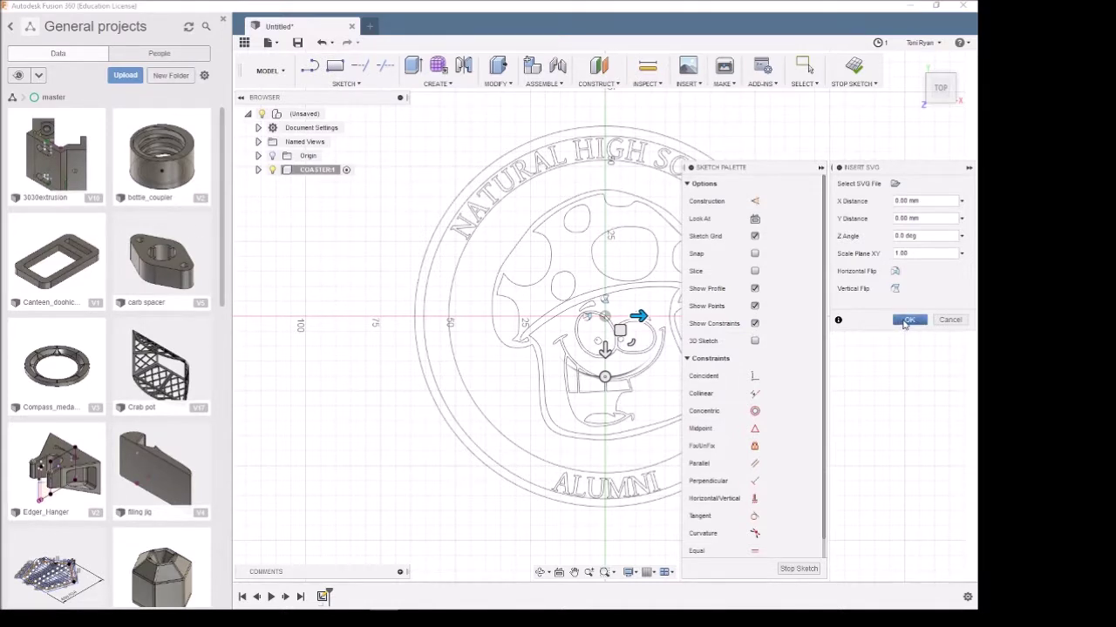
pyautogui.click(906, 322)
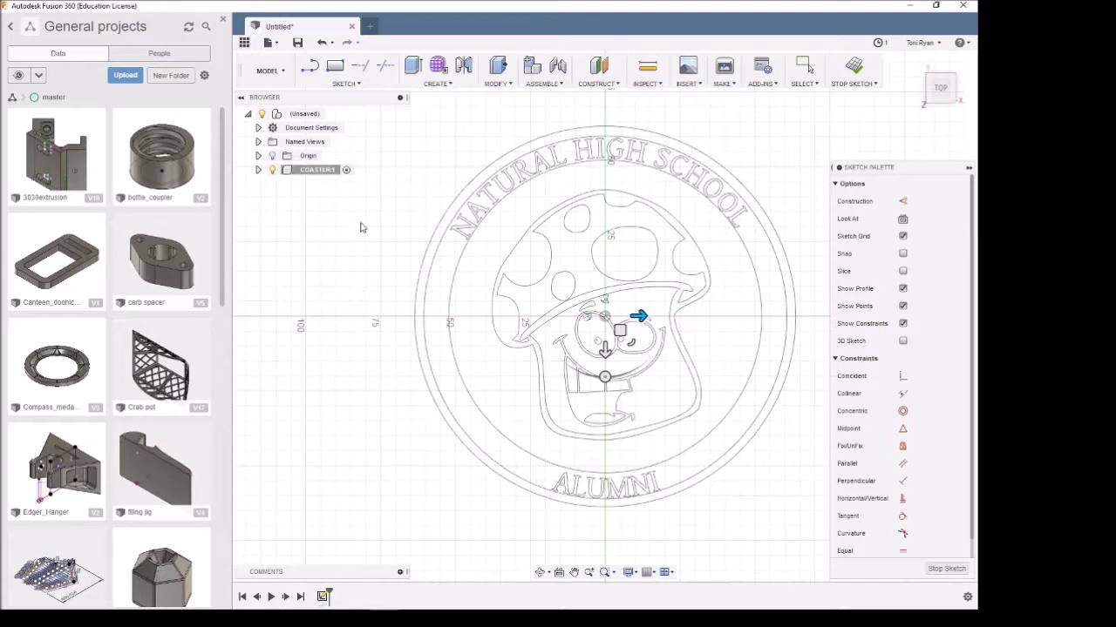
pyautogui.scroll(-3, 366, 262)
pyautogui.scroll(2, 322, 333)
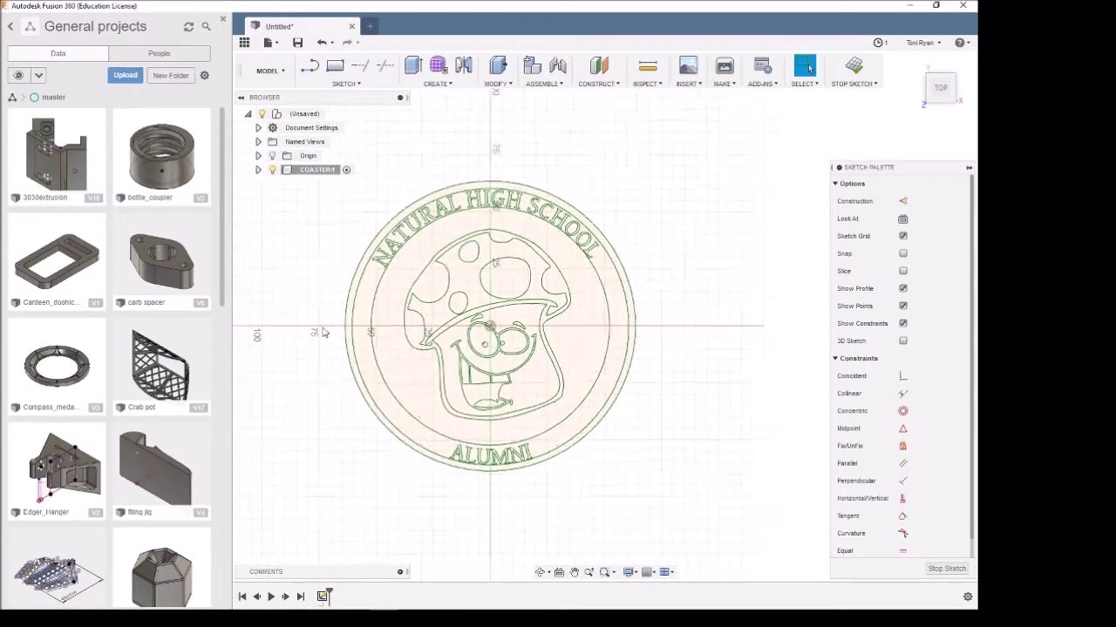
# Step: Inspect the imported lettered badge by zooming and test-selecting the outer arc, then launch Offset
pyautogui.scroll(3, 392, 262)
pyautogui.scroll(-1, 445, 213)
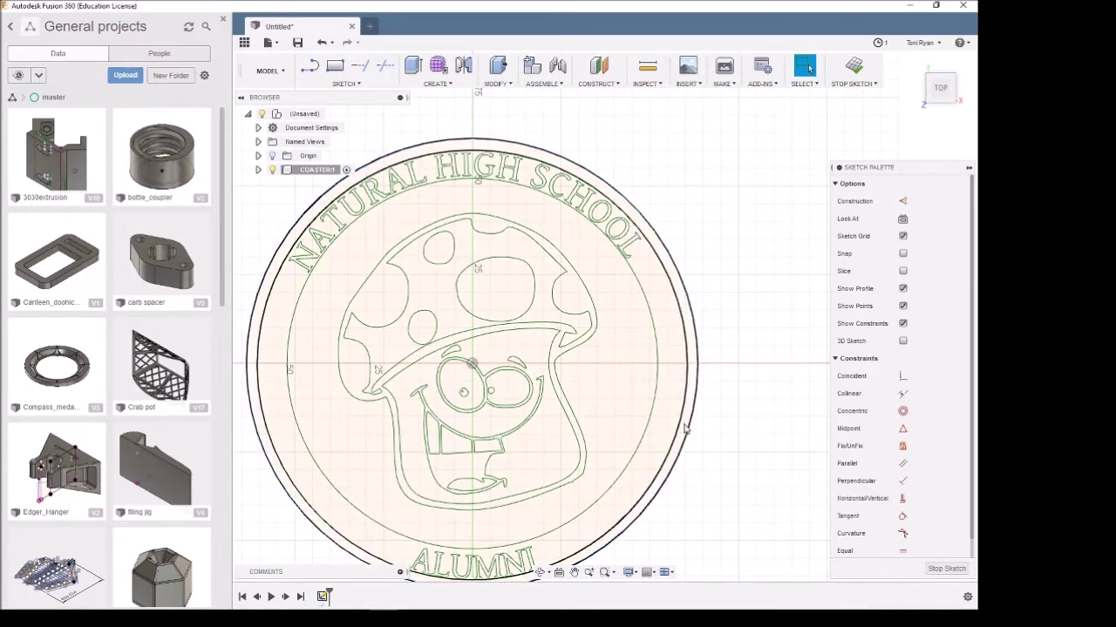
pyautogui.click(682, 427)
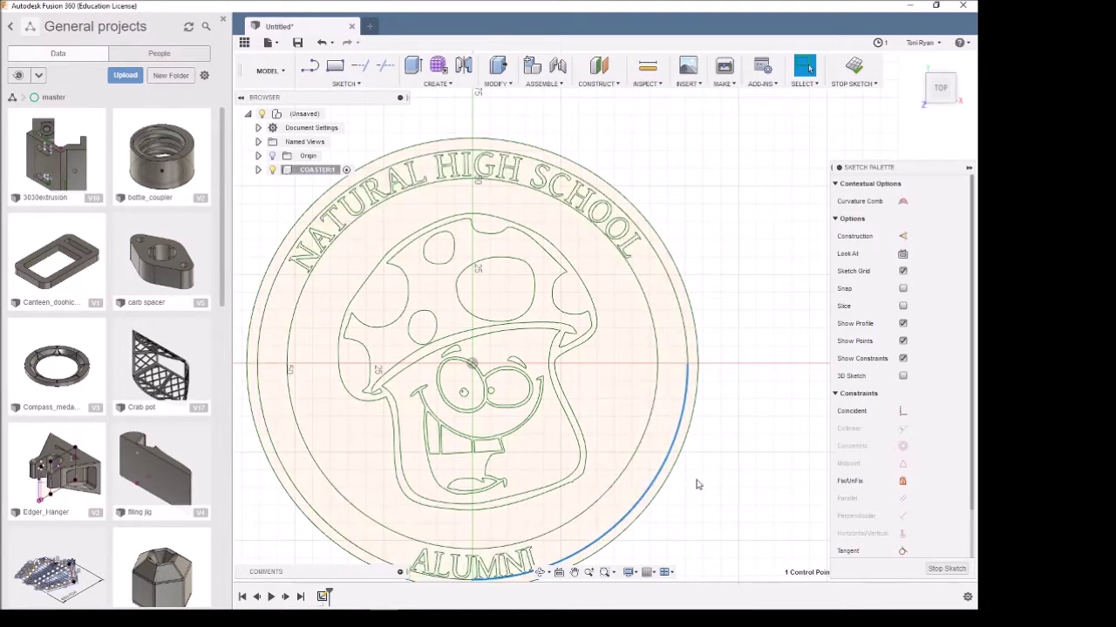
pyautogui.press('Escape')
pyautogui.scroll(-3, 610, 475)
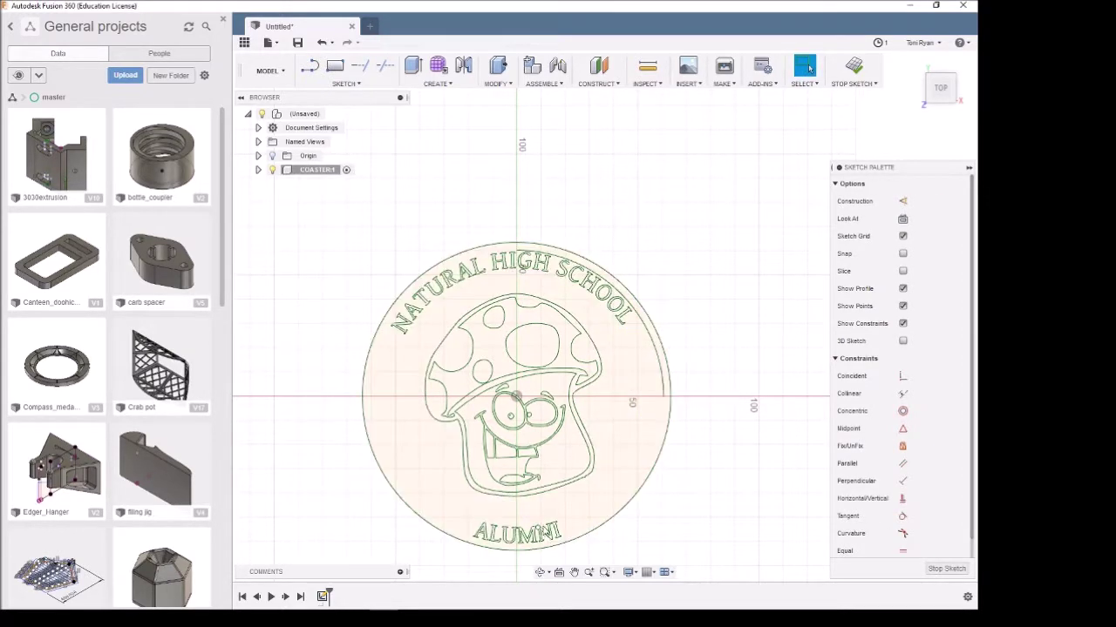
pyautogui.scroll(3, 500, 366)
pyautogui.scroll(2, 582, 385)
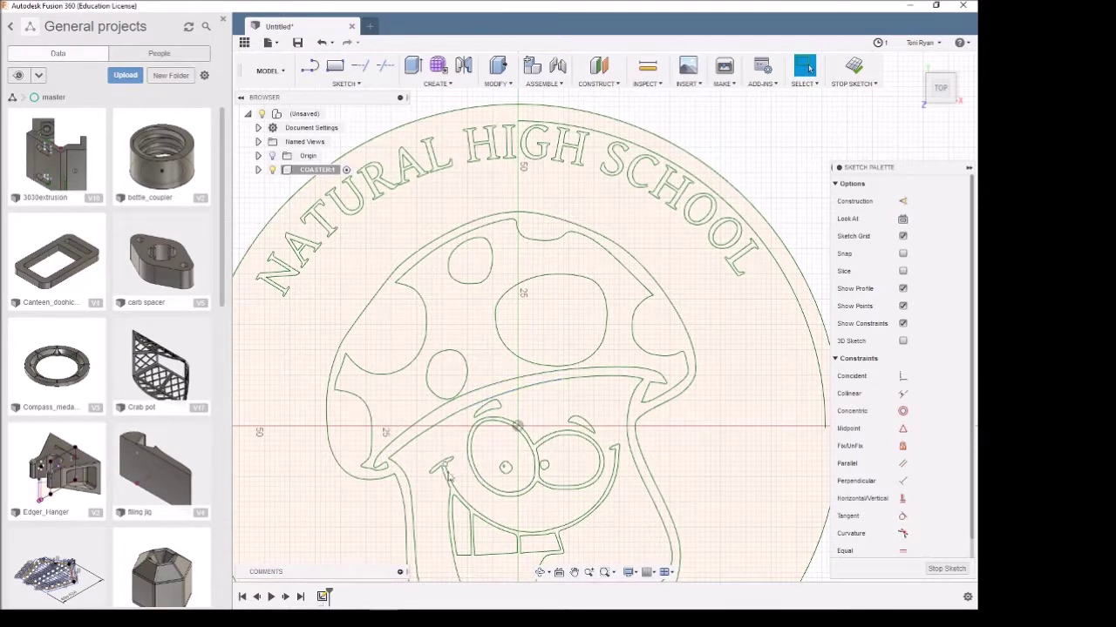
pyautogui.scroll(-3, 488, 425)
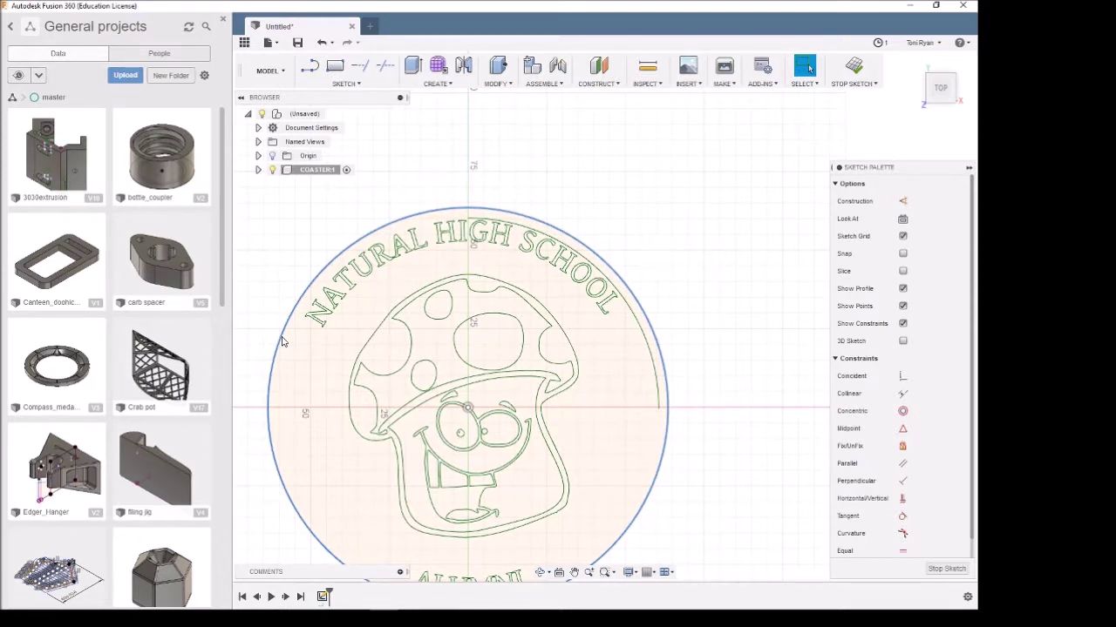
pyautogui.press('o')
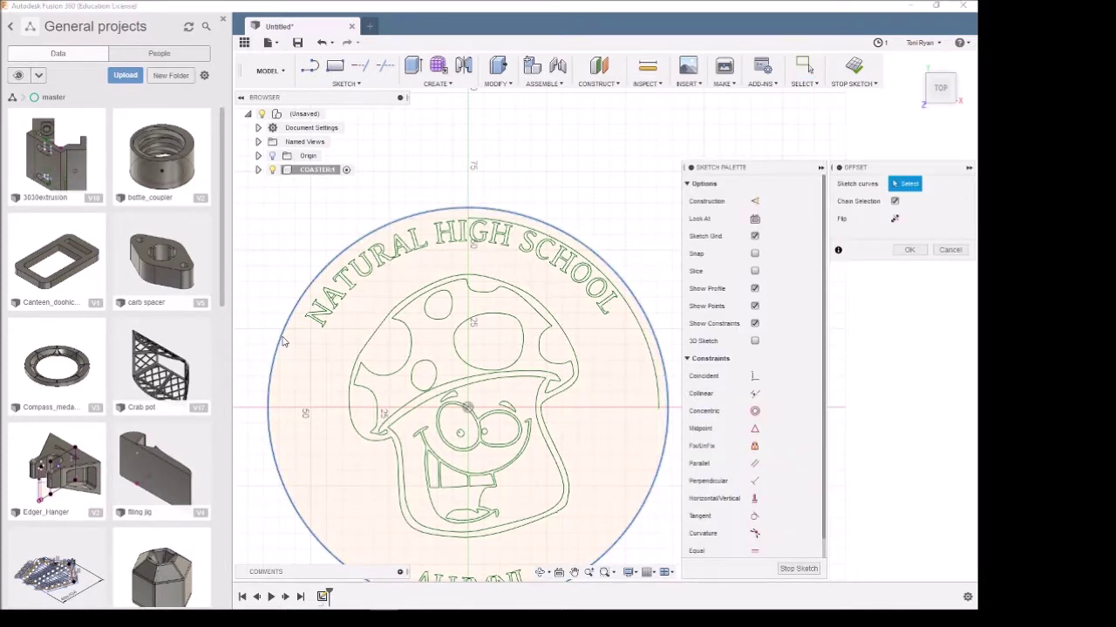
# Step: Offset the coaster's outer circle inward by 8 mm
pyautogui.click(282, 340)
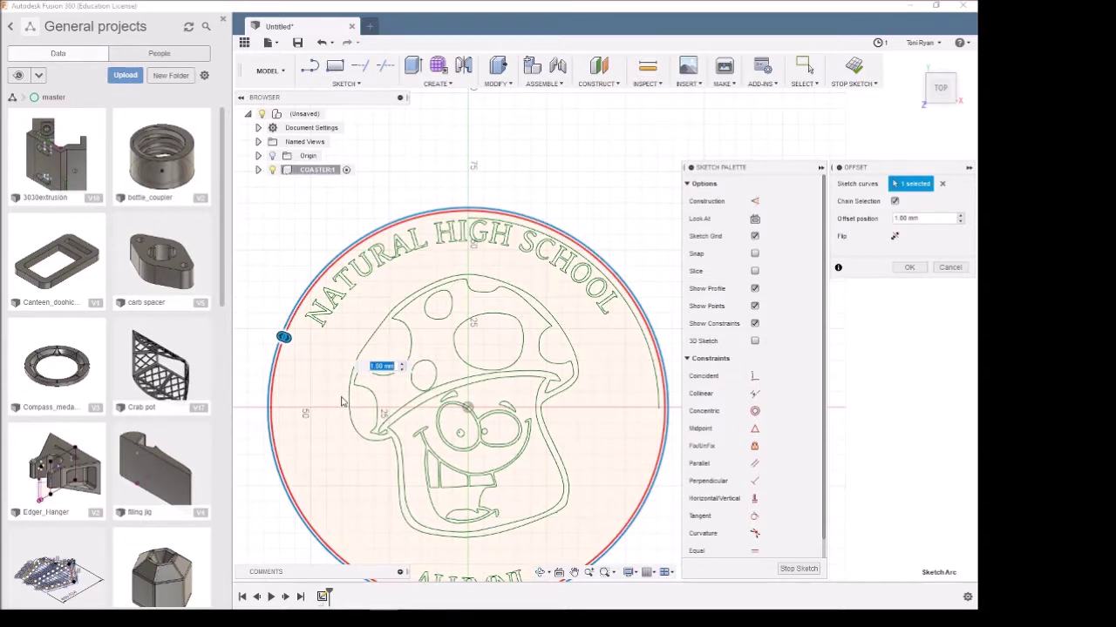
pyautogui.press('BackSpace')
pyautogui.write('8')
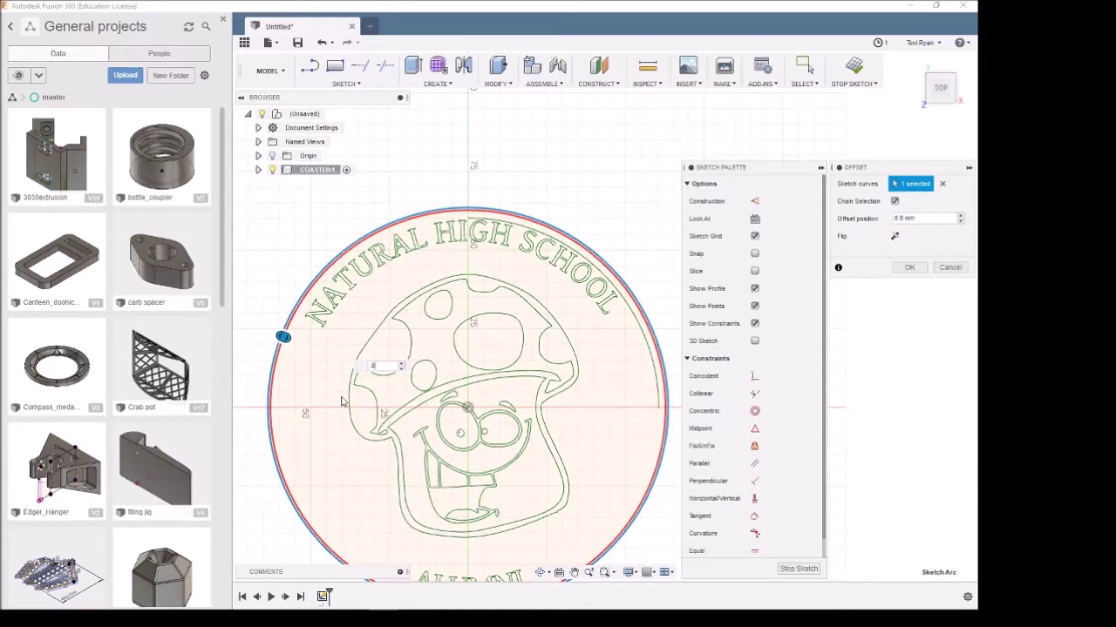
pyautogui.press('Return')
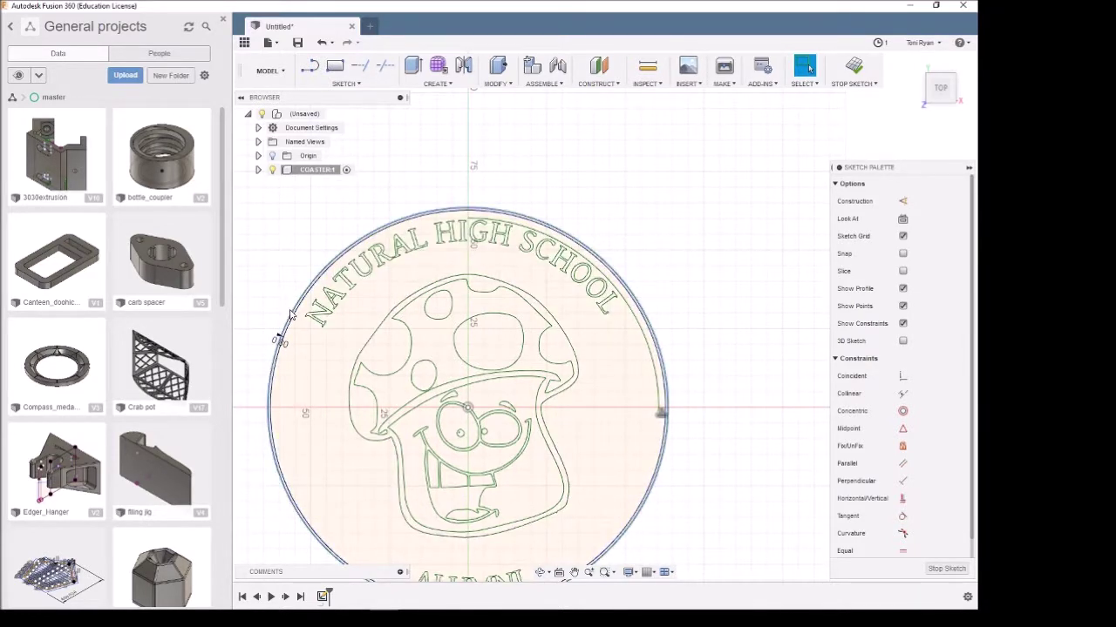
# Step: Offset the outer circle again, dragging it inward to about 12.5 mm
pyautogui.click(292, 316)
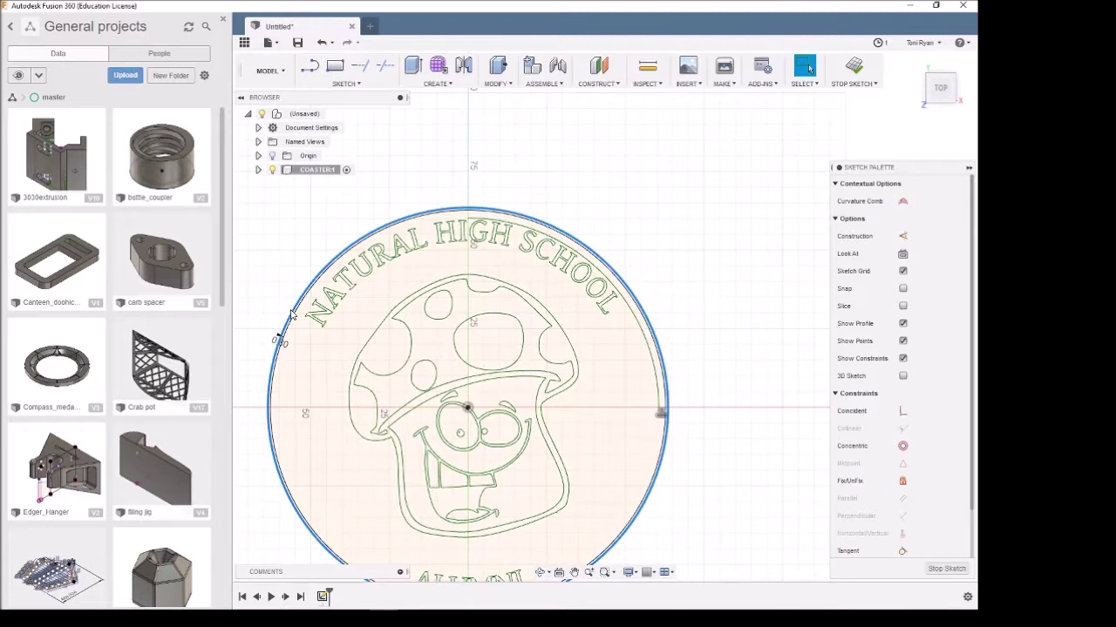
pyautogui.press('o')
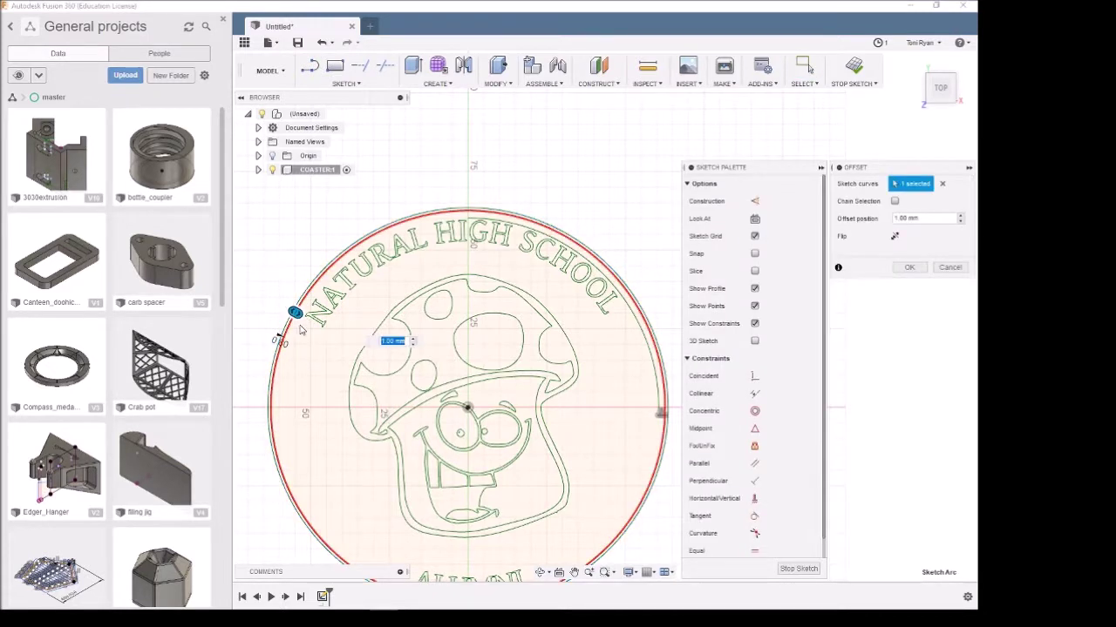
pyautogui.moveTo(296, 316); pyautogui.dragTo(332, 342)
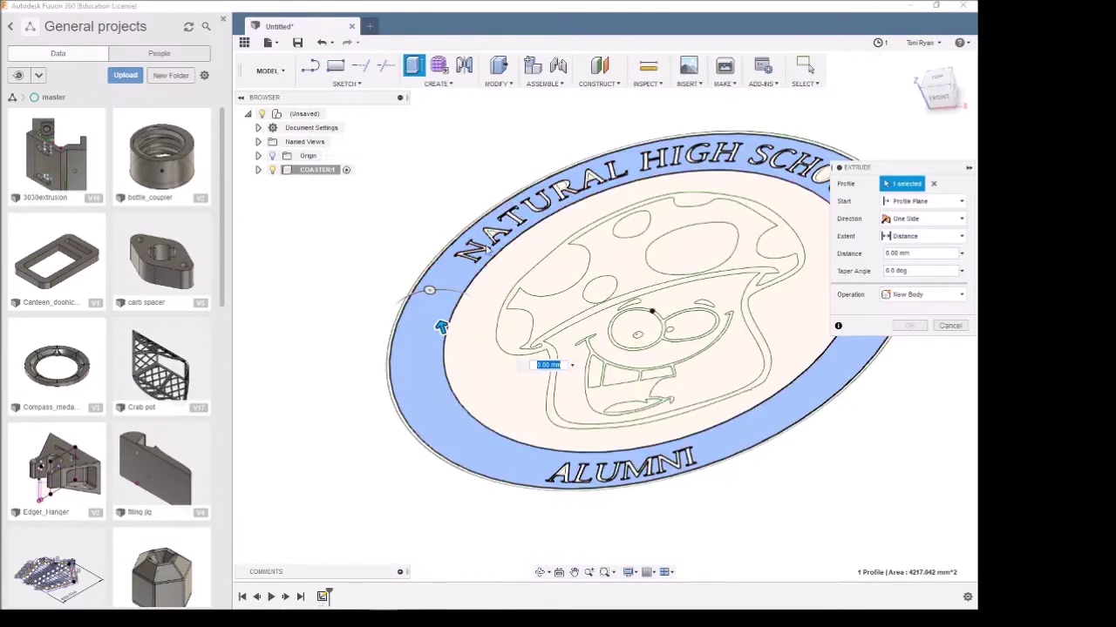
# Step: Pick the letter profiles, including the A of ALUMNI, until the extrusion holds 7 profiles
pyautogui.click(488, 242)
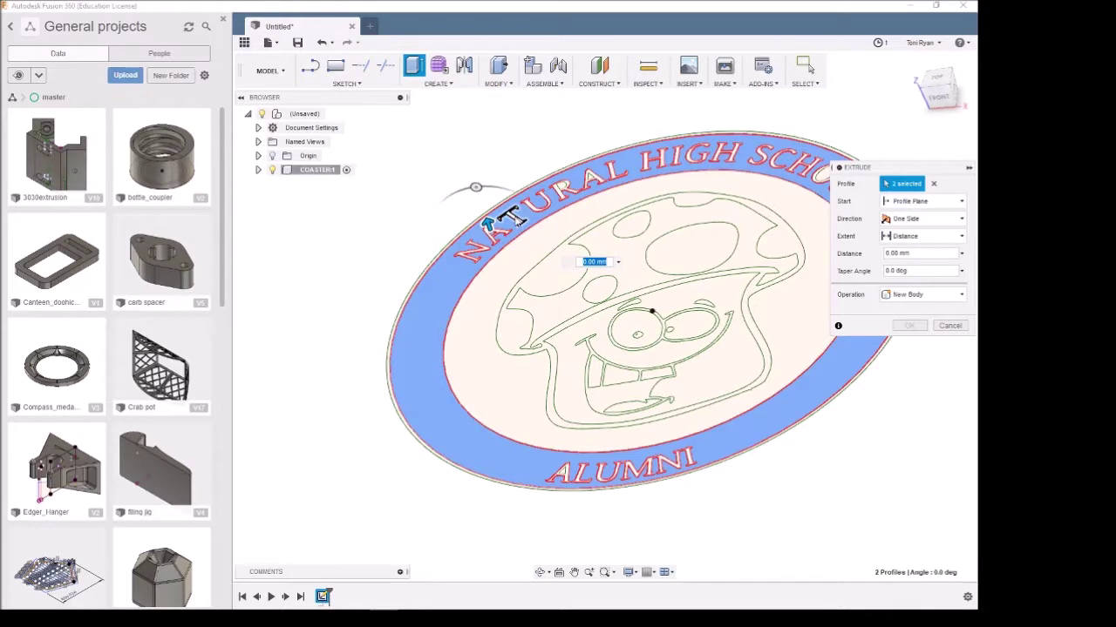
pyautogui.click(589, 177)
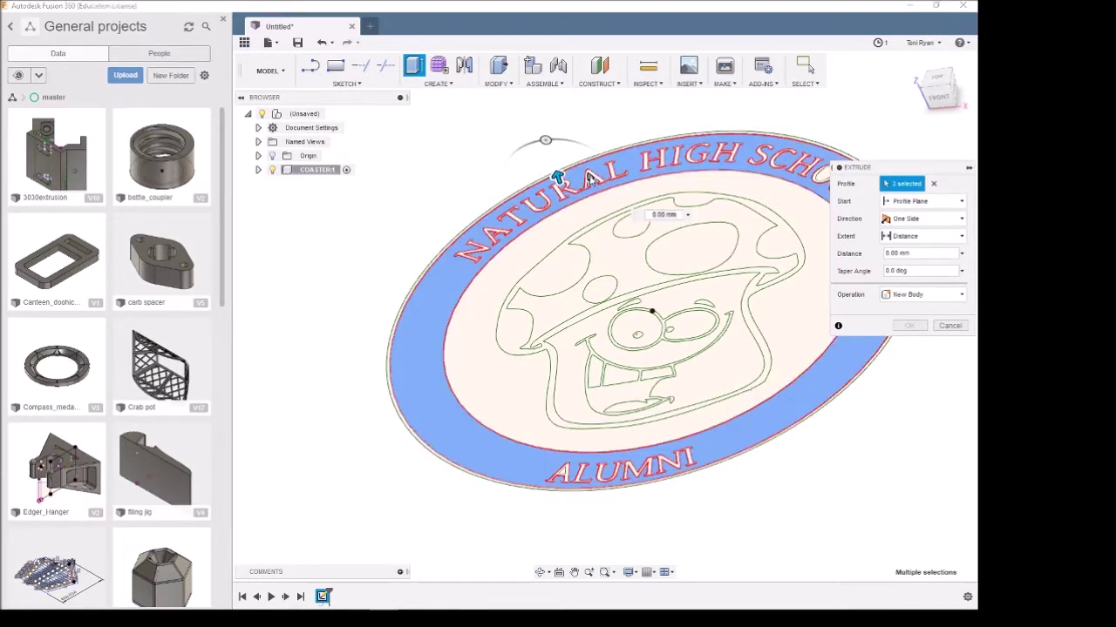
pyautogui.click(652, 159)
pyautogui.scroll(-2, 650, 161)
pyautogui.scroll(3, 666, 168)
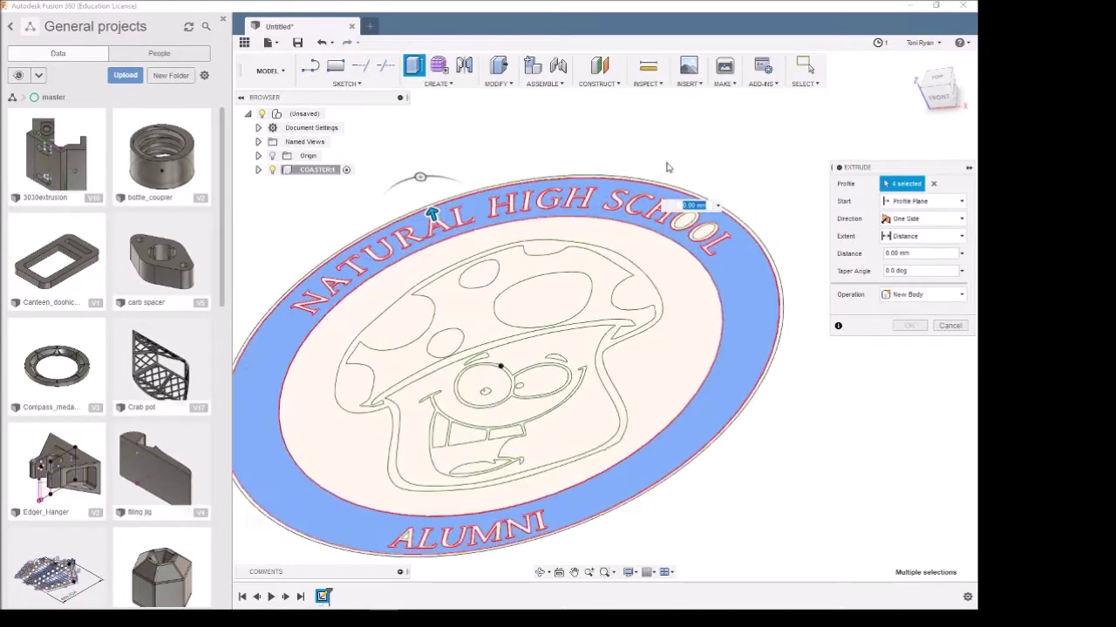
pyautogui.scroll(3, 666, 167)
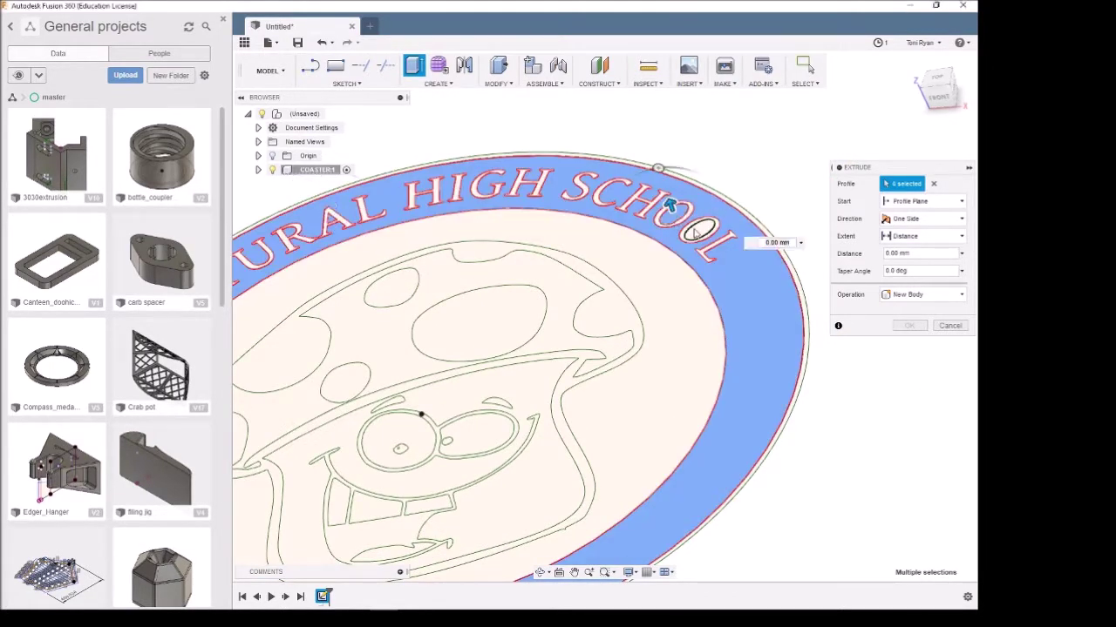
pyautogui.scroll(-3, 630, 436)
pyautogui.scroll(4, 566, 444)
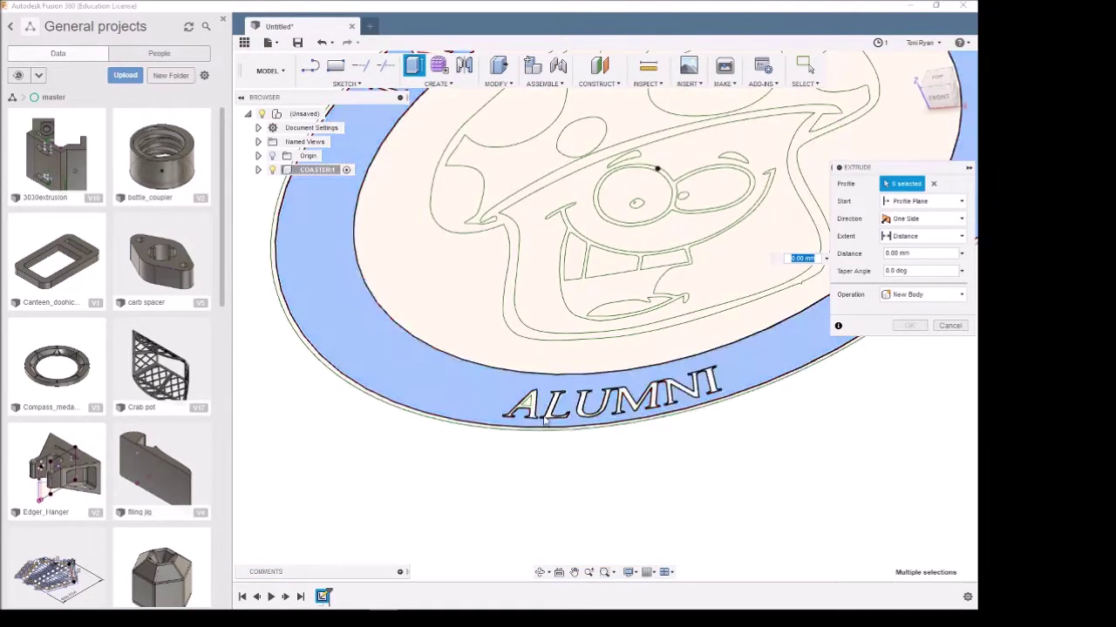
pyautogui.click(525, 406)
pyautogui.scroll(-3, 527, 394)
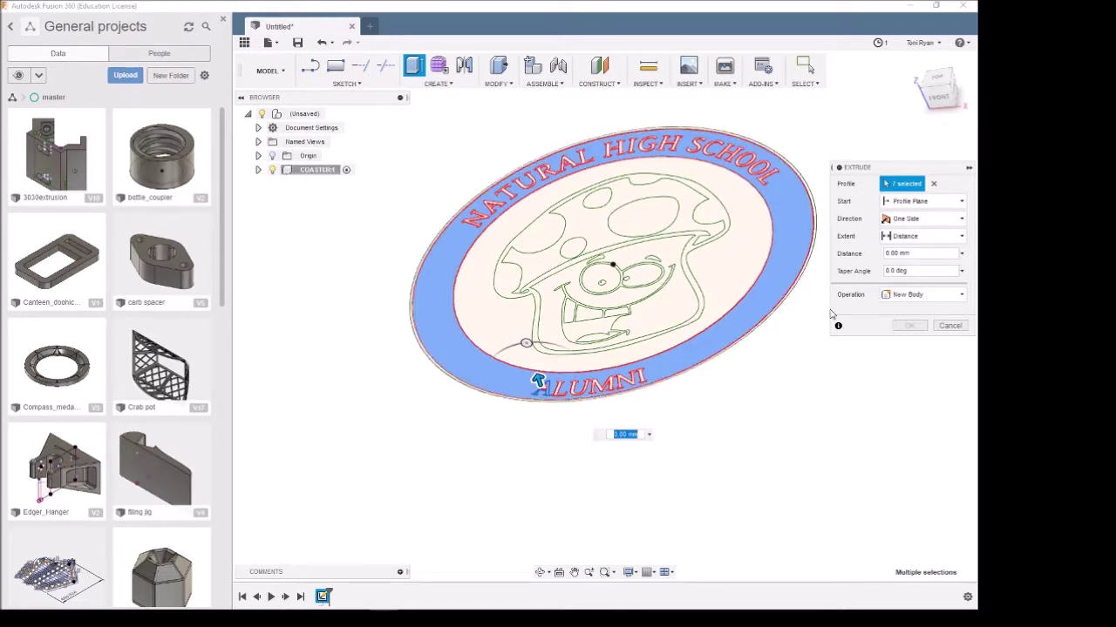
pyautogui.click(926, 202)
# Step: Extrude the lettering from an Offset Plane at 3 mm as a new body
pyautogui.click(925, 235)
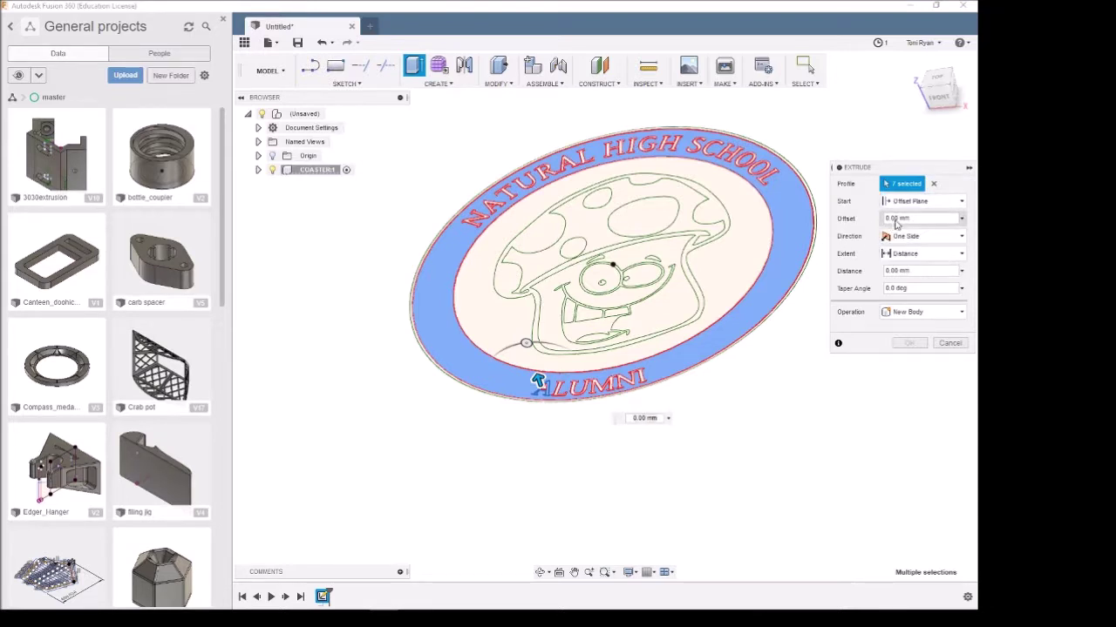
pyautogui.moveTo(897, 220); pyautogui.dragTo(887, 218)
pyautogui.write('3')
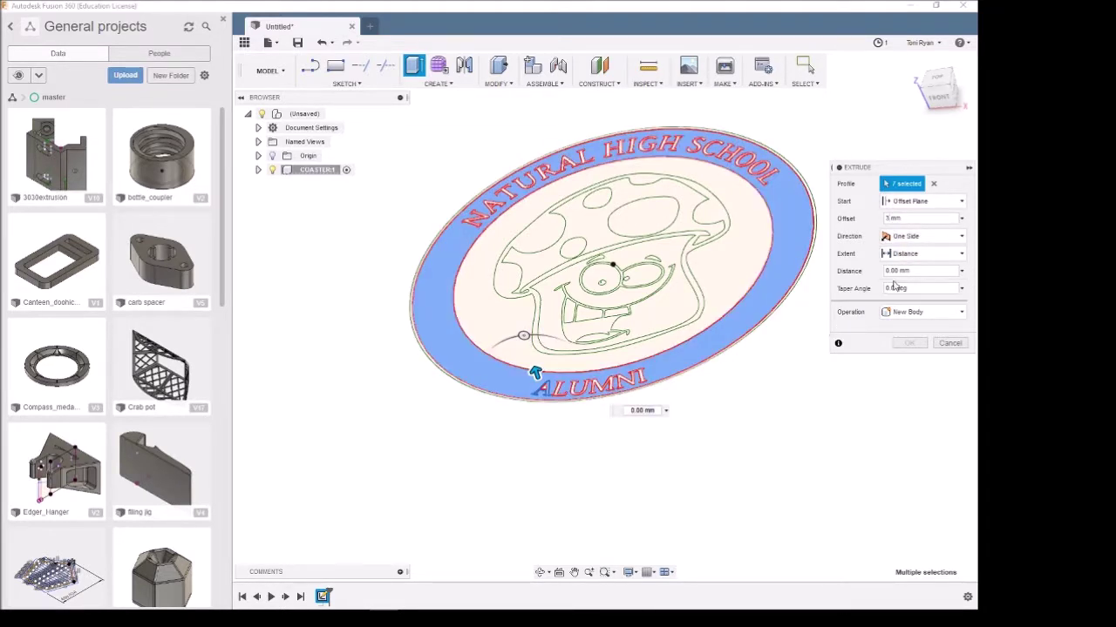
pyautogui.moveTo(899, 273); pyautogui.dragTo(883, 272)
pyautogui.press('Escape')
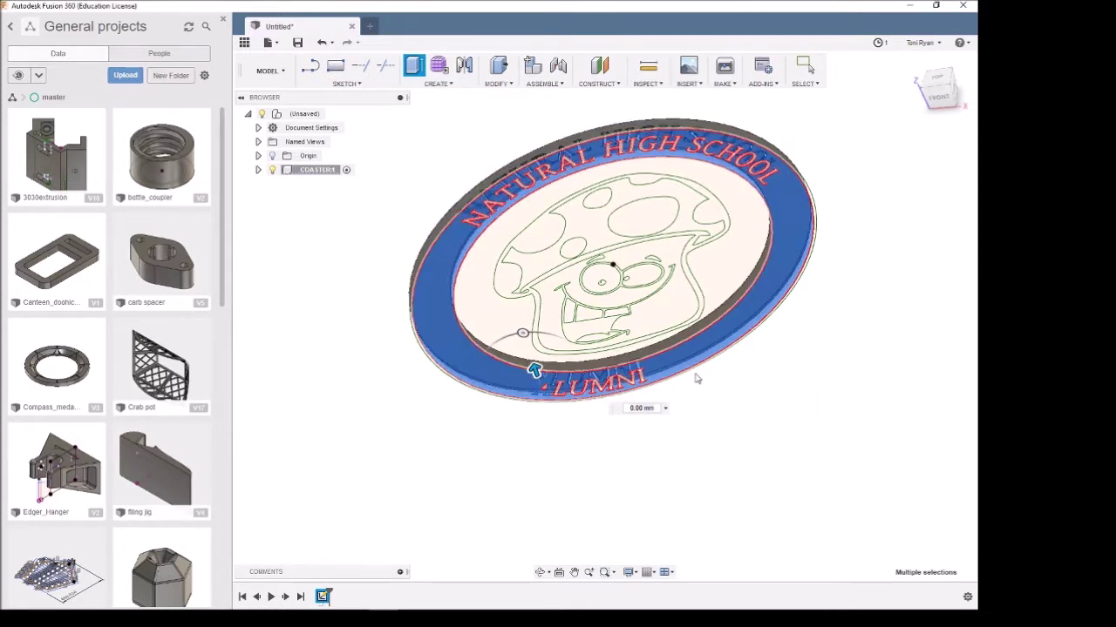
pyautogui.press('Return')
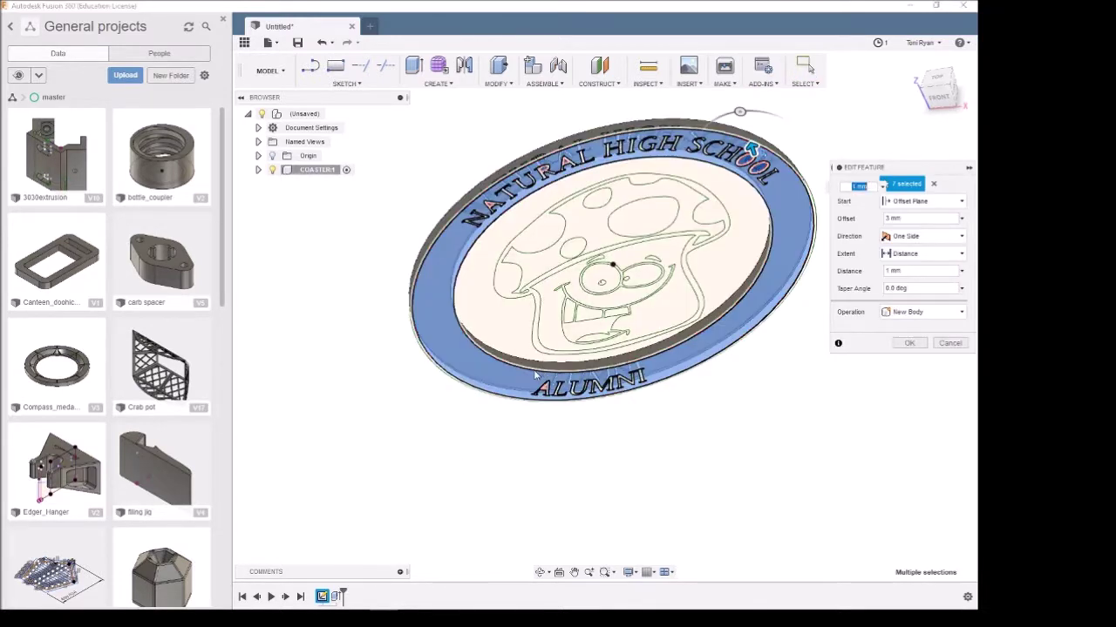
# Step: Add the missing A of ALUMNI profile to the edited extrusion and orbit to check
pyautogui.scroll(5, 533, 370)
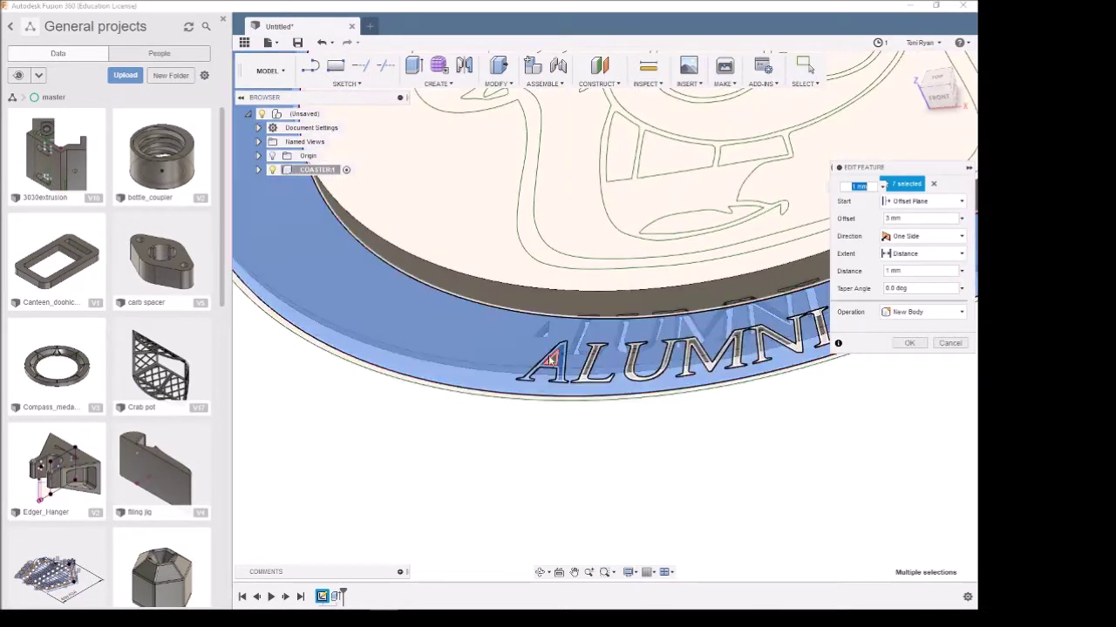
pyautogui.scroll(2, 540, 375)
pyautogui.click(529, 383)
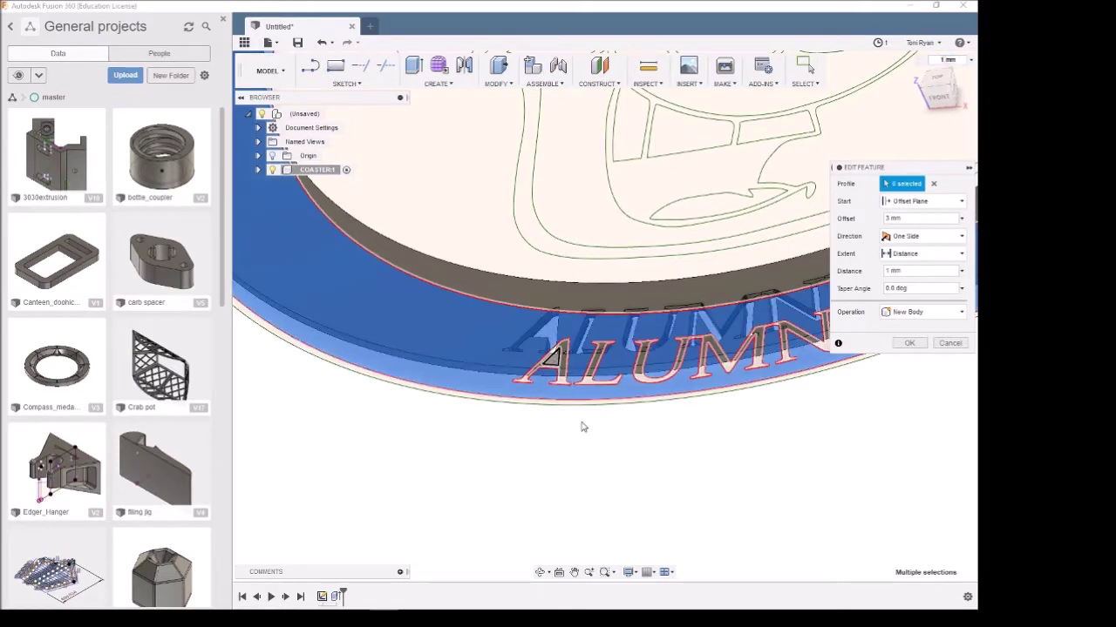
pyautogui.scroll(-3, 593, 449)
pyautogui.scroll(-2, 592, 448)
pyautogui.keyDown('shift'); pyautogui.moveTo(593, 449); pyautogui.dragTo(610, 446, button='middle'); pyautogui.keyUp('shift')
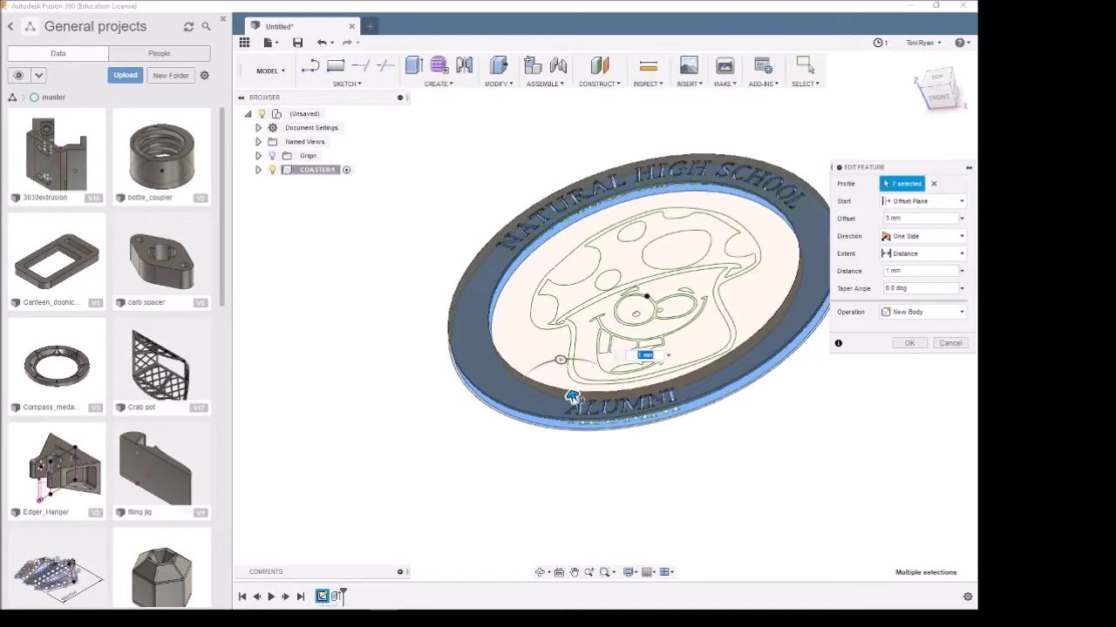
pyautogui.keyDown('shift'); pyautogui.moveTo(694, 437); pyautogui.dragTo(700, 473, button='middle'); pyautogui.keyUp('shift')
pyautogui.scroll(-2, 701, 473)
pyautogui.scroll(3, 706, 253)
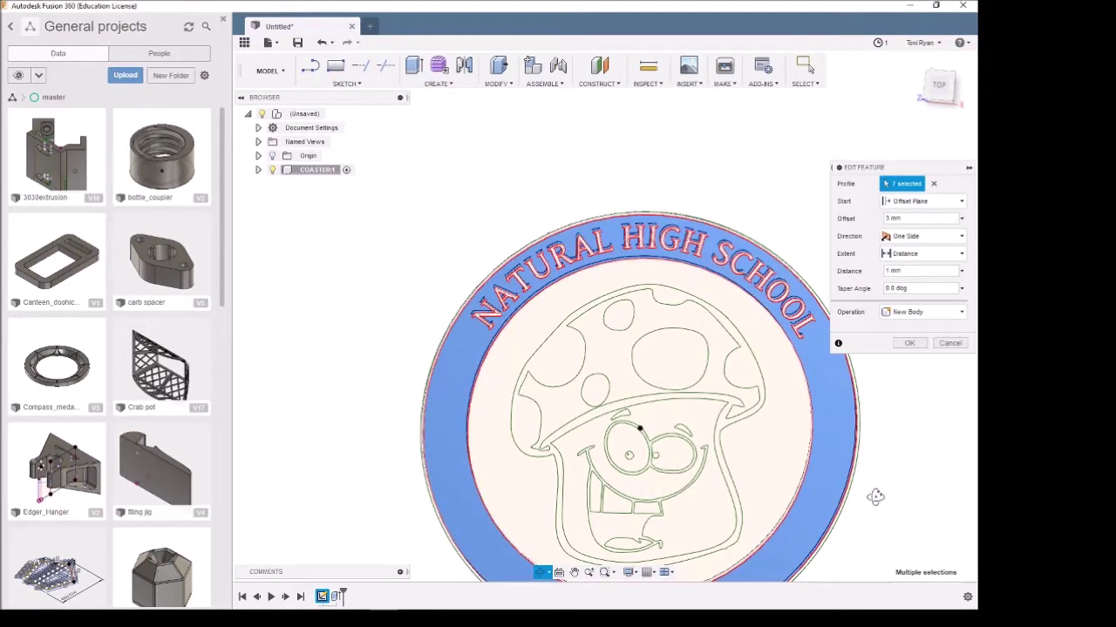
pyautogui.keyDown('shift'); pyautogui.moveTo(877, 496); pyautogui.dragTo(859, 451, button='middle'); pyautogui.keyUp('shift')
# Step: Apply the edited extrusion and inspect the raised-lettering ring
pyautogui.click(909, 345)
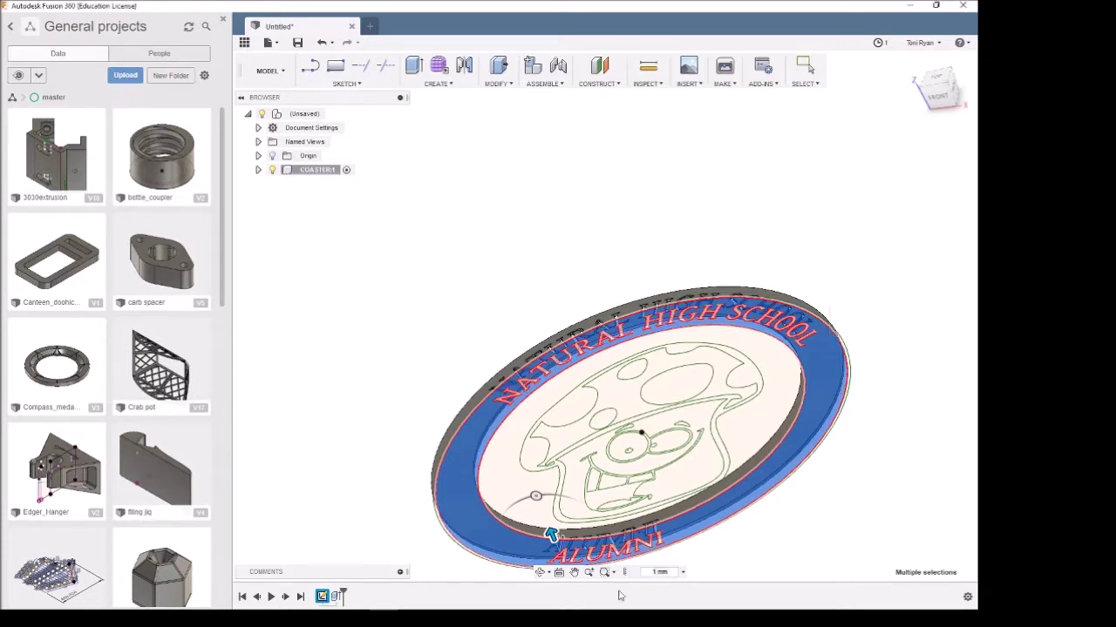
pyautogui.keyDown('shift'); pyautogui.moveTo(842, 479); pyautogui.dragTo(700, 441, button='middle'); pyautogui.keyUp('shift')
pyautogui.scroll(-2, 701, 442)
pyautogui.scroll(2, 702, 453)
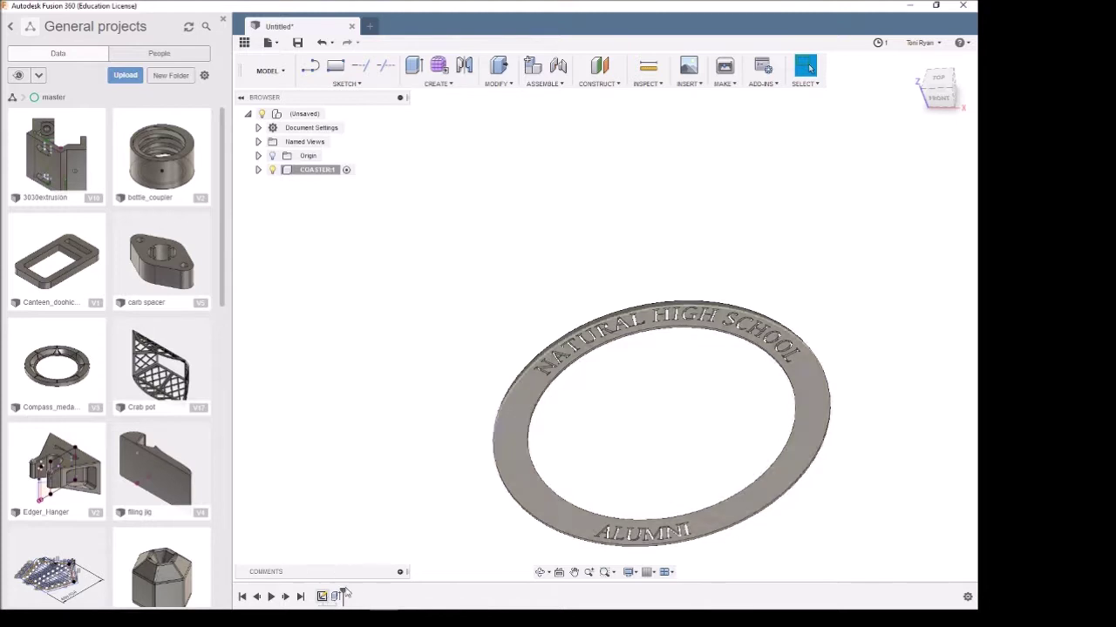
# Step: Start a new extrusion and hide the coaster's existing bodies in the browser
pyautogui.press('e')
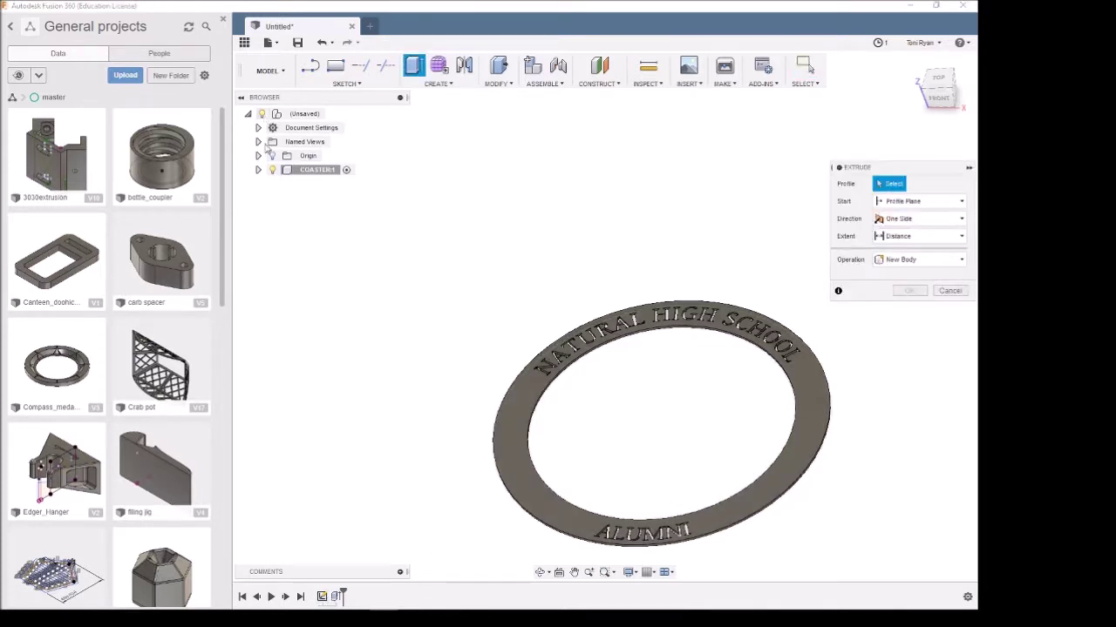
pyautogui.click(257, 170)
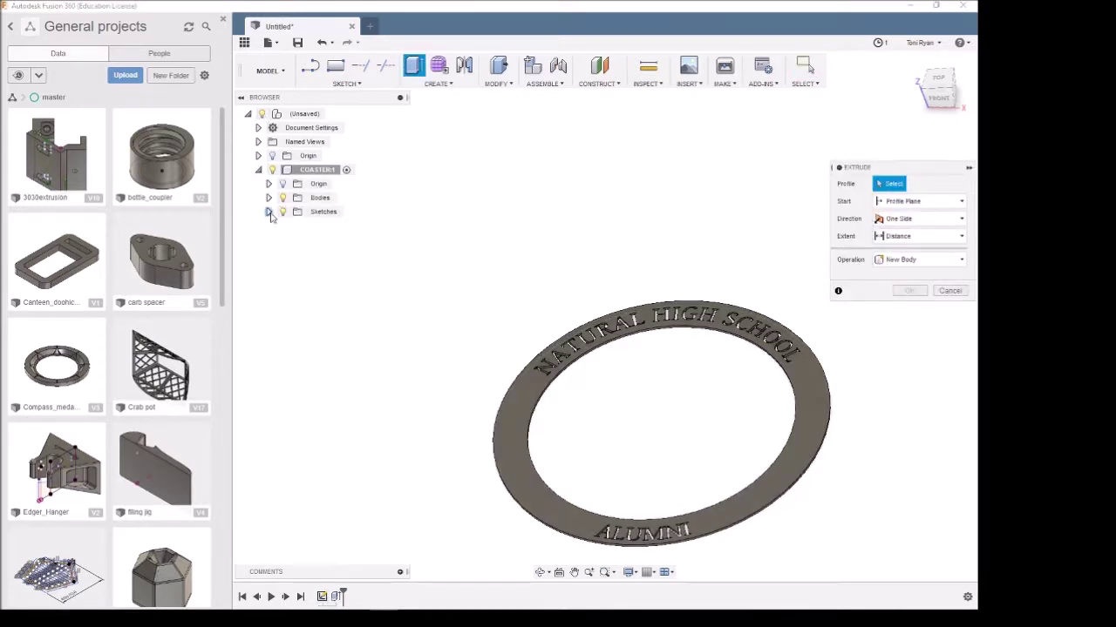
pyautogui.click(268, 212)
pyautogui.click(269, 225)
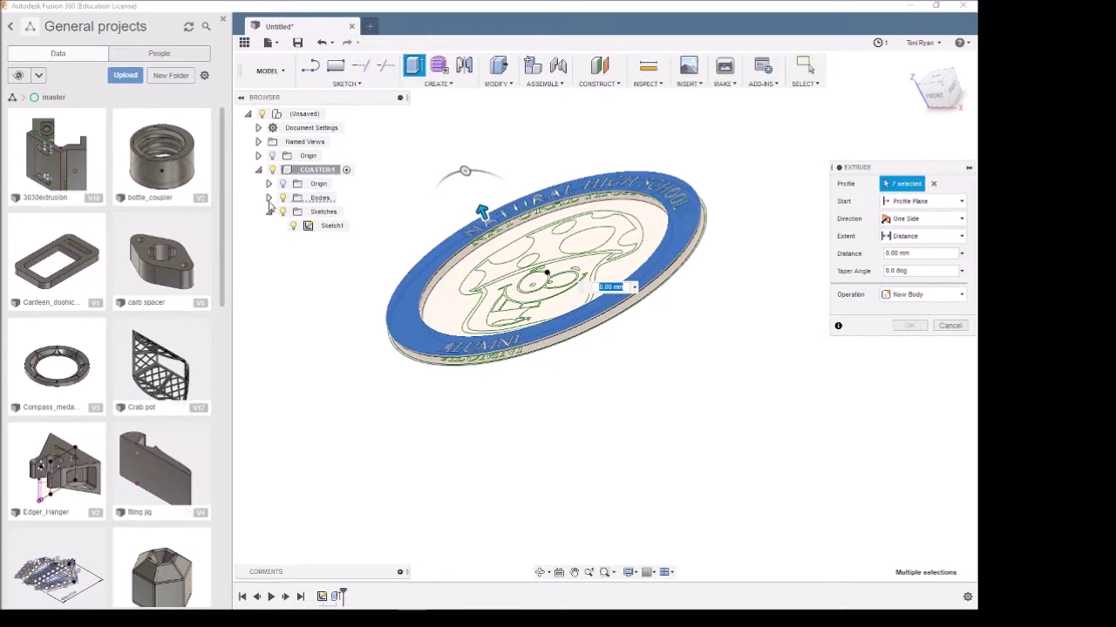
pyautogui.click(268, 198)
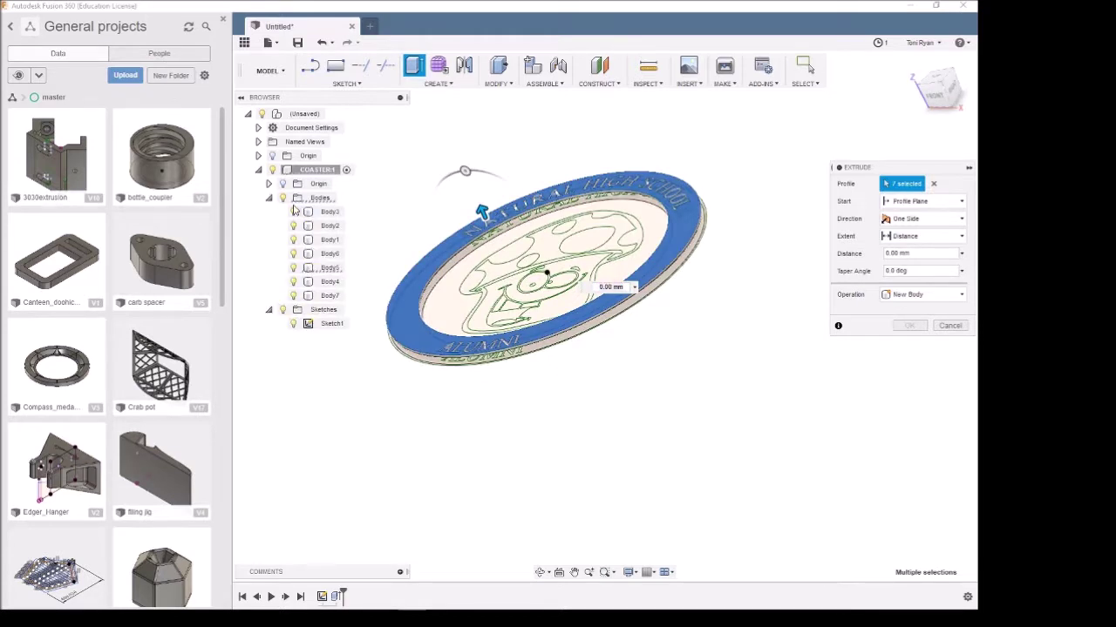
pyautogui.click(283, 200)
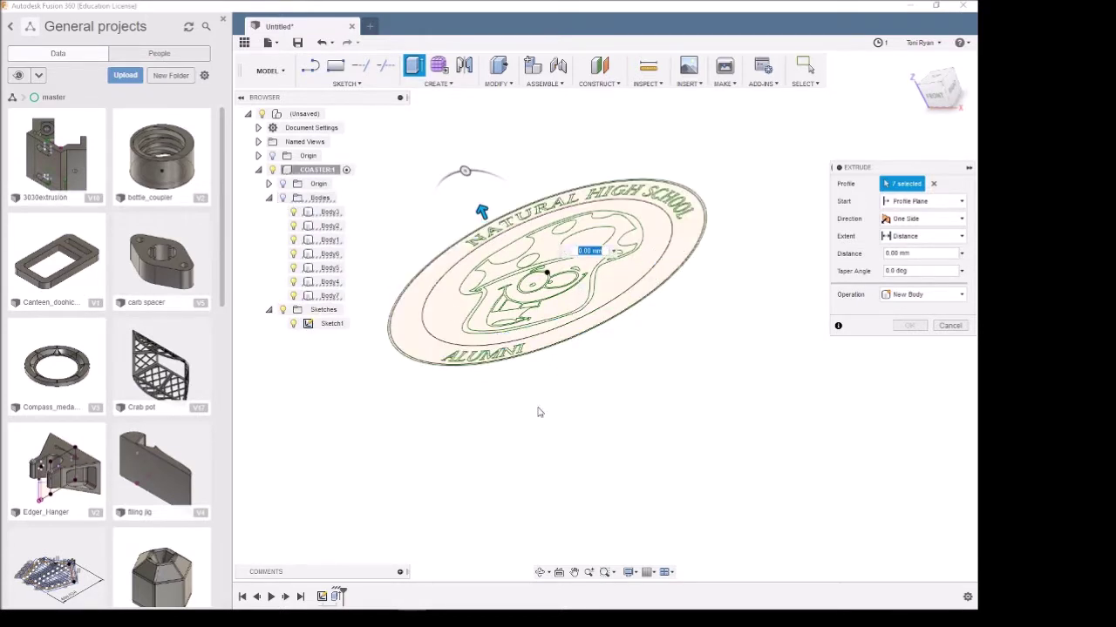
pyautogui.scroll(-2, 613, 402)
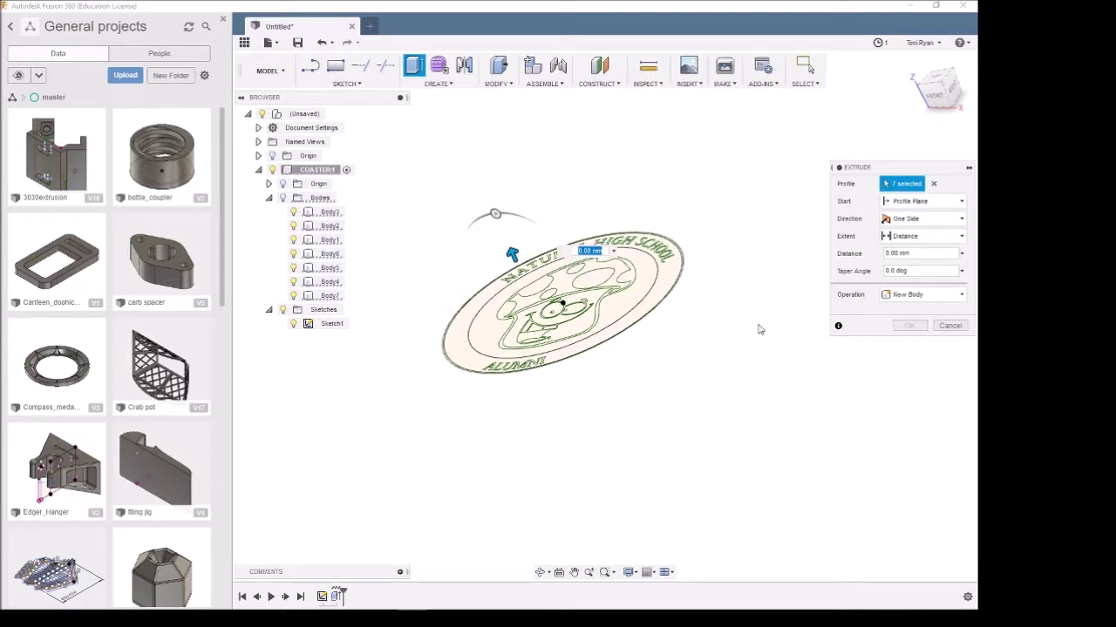
# Step: Replace the profile selection with all 53 coaster sketch profiles, viewed from the top
pyautogui.click(934, 184)
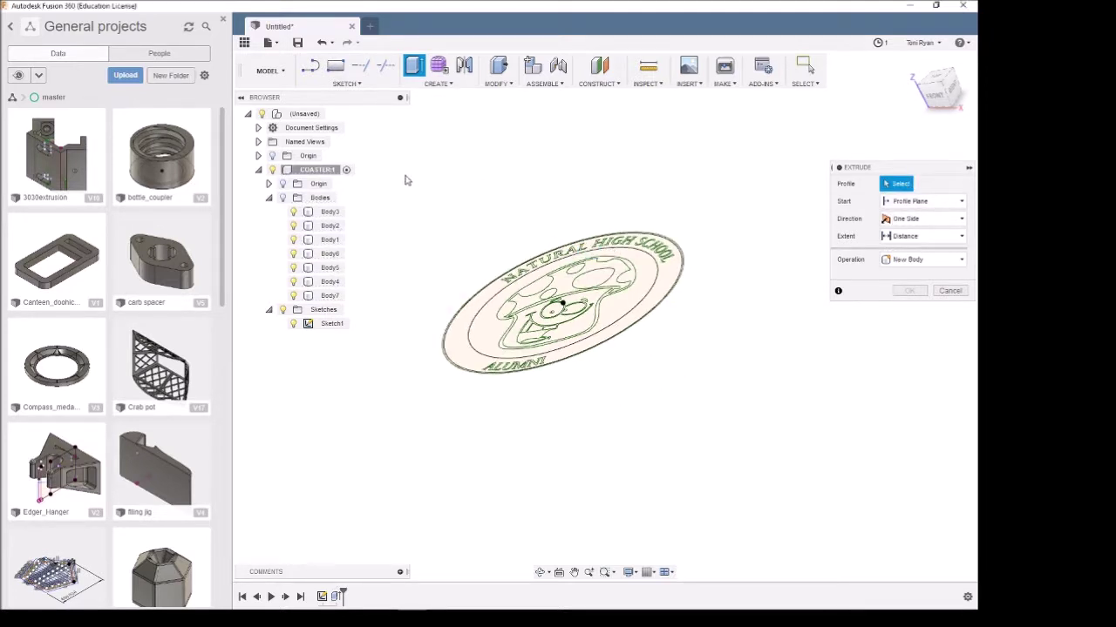
pyautogui.moveTo(405, 175); pyautogui.dragTo(747, 452)
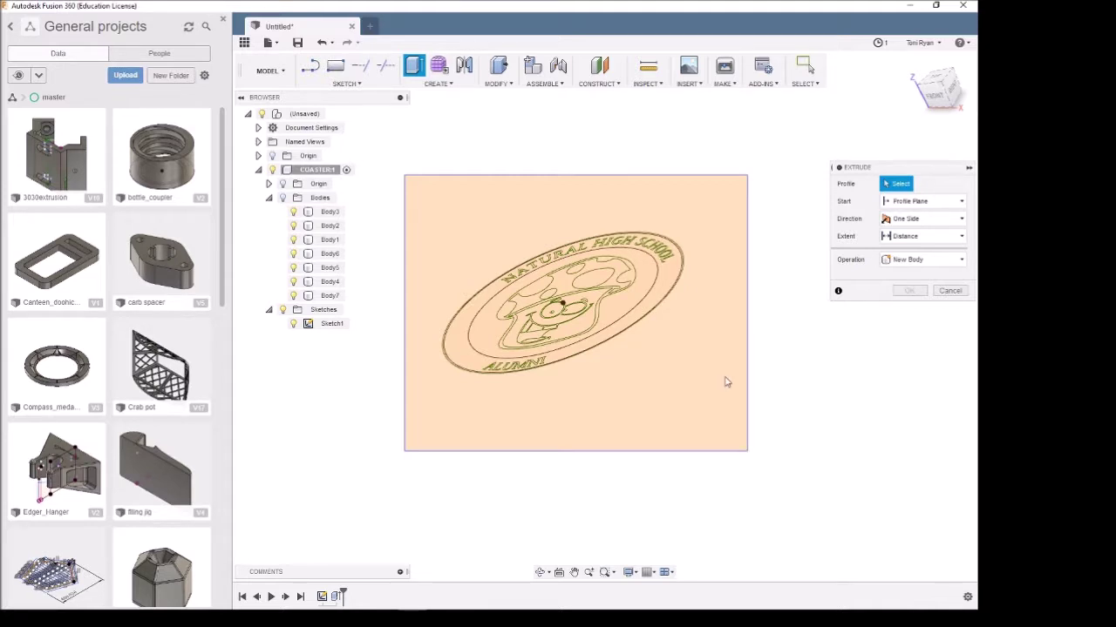
pyautogui.moveTo(727, 382); pyautogui.dragTo(727, 381)
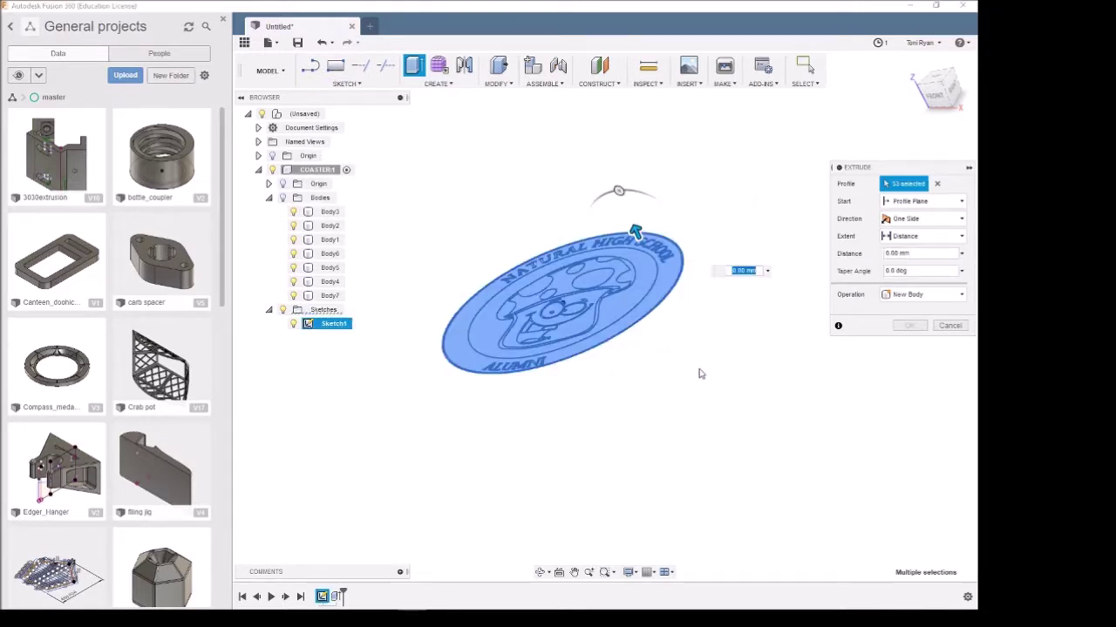
pyautogui.keyDown('shift'); pyautogui.moveTo(698, 373); pyautogui.dragTo(702, 398, button='middle'); pyautogui.keyUp('shift')
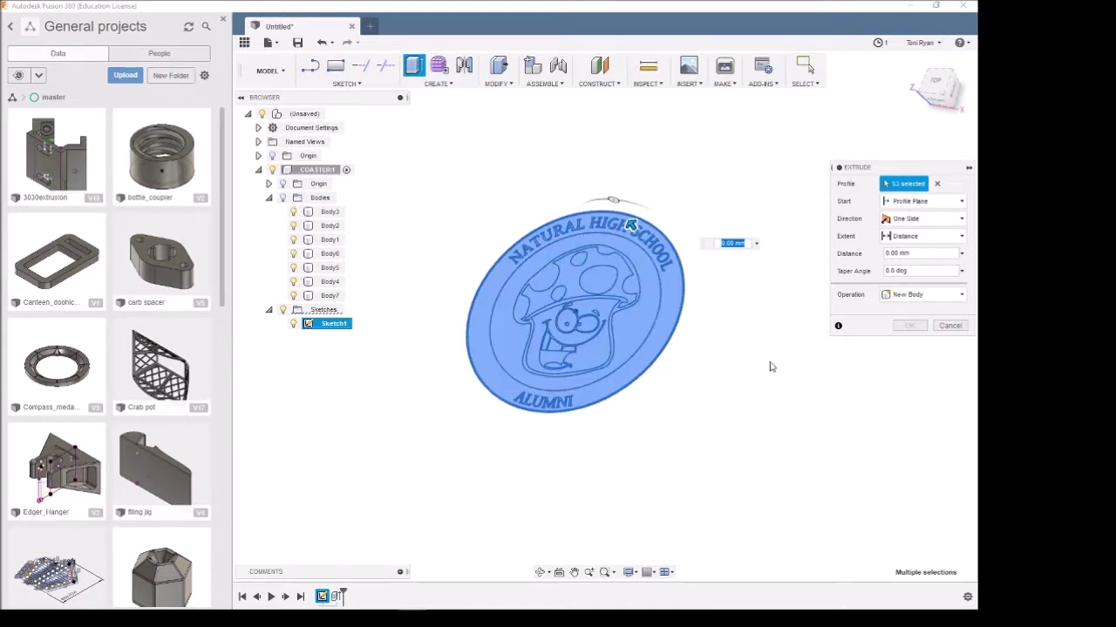
# Step: Keep the extrusion starting at the sketch plane and extrude the 53 profiles 2 mm
pyautogui.click(923, 201)
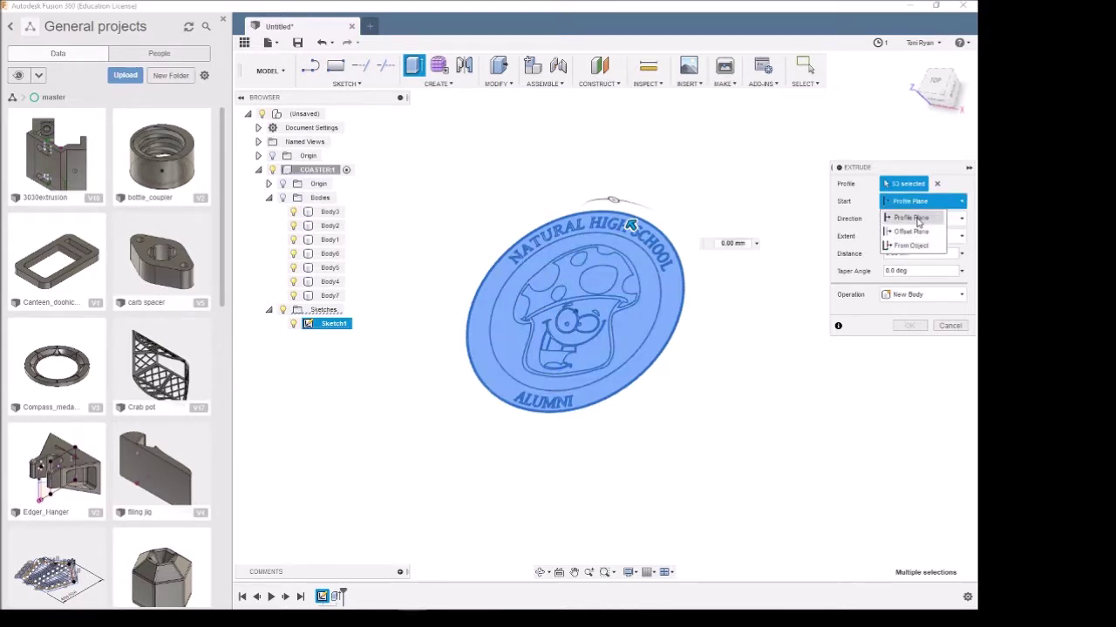
pyautogui.click(914, 231)
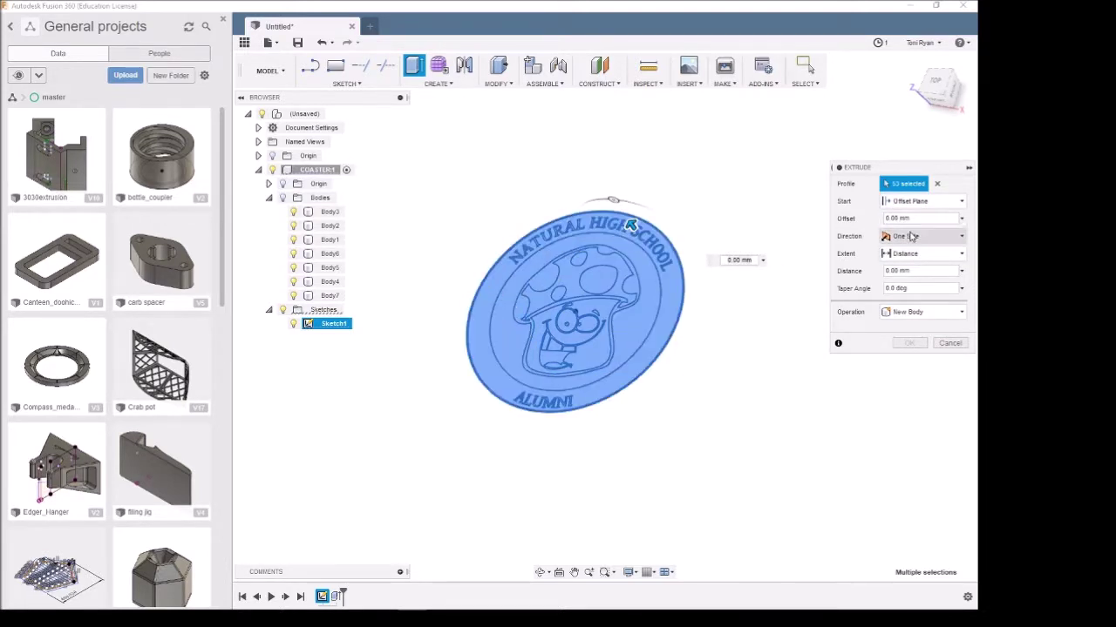
pyautogui.click(926, 202)
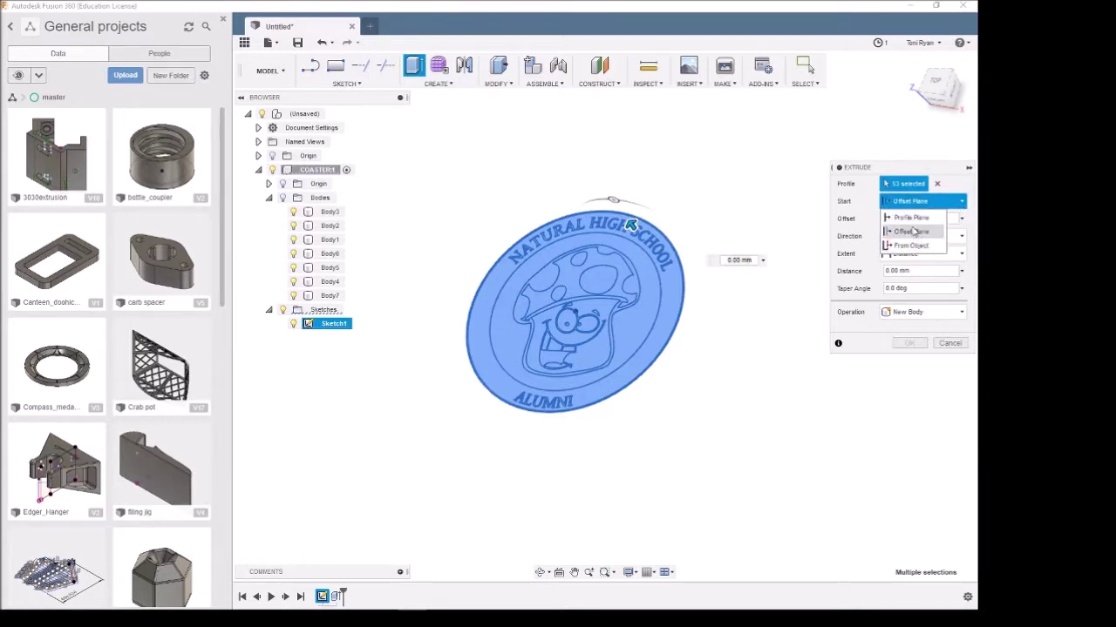
pyautogui.click(911, 217)
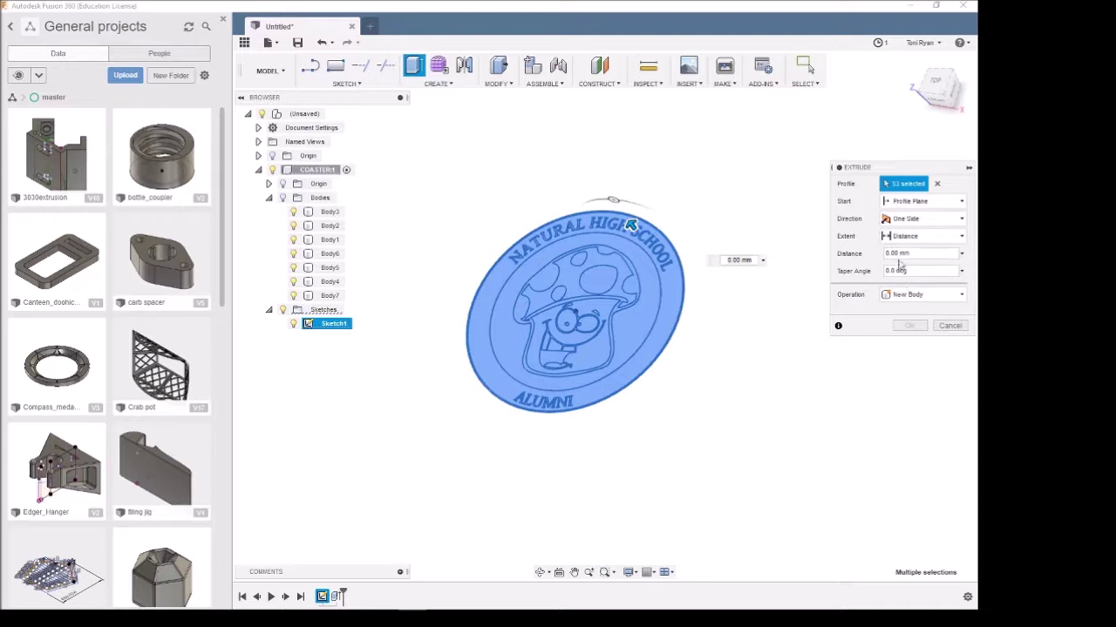
pyautogui.click(899, 254)
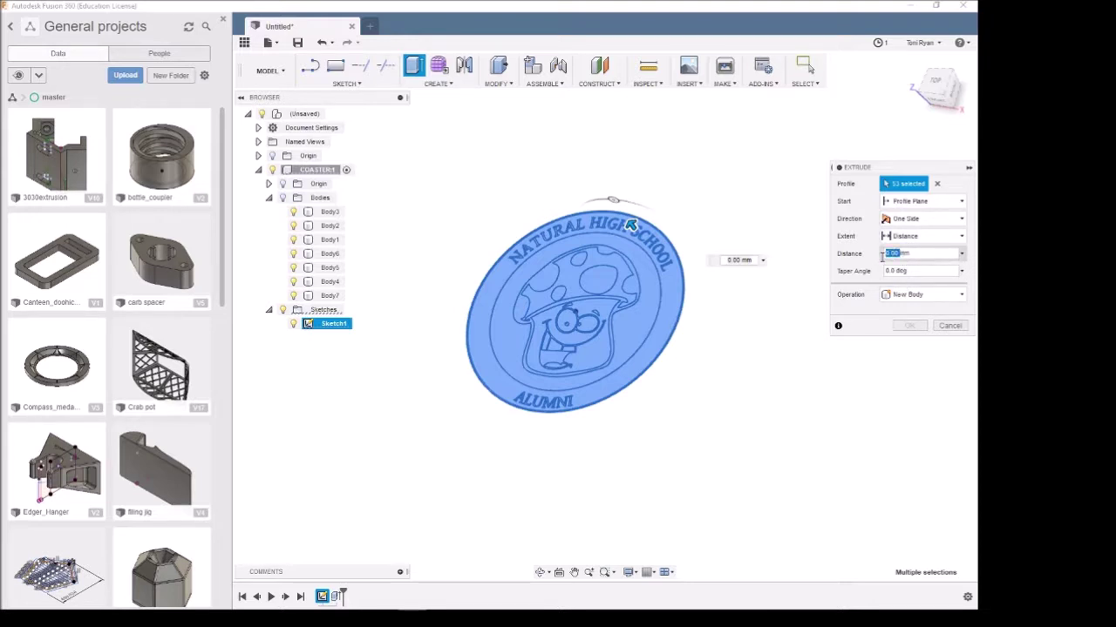
pyautogui.write('2')
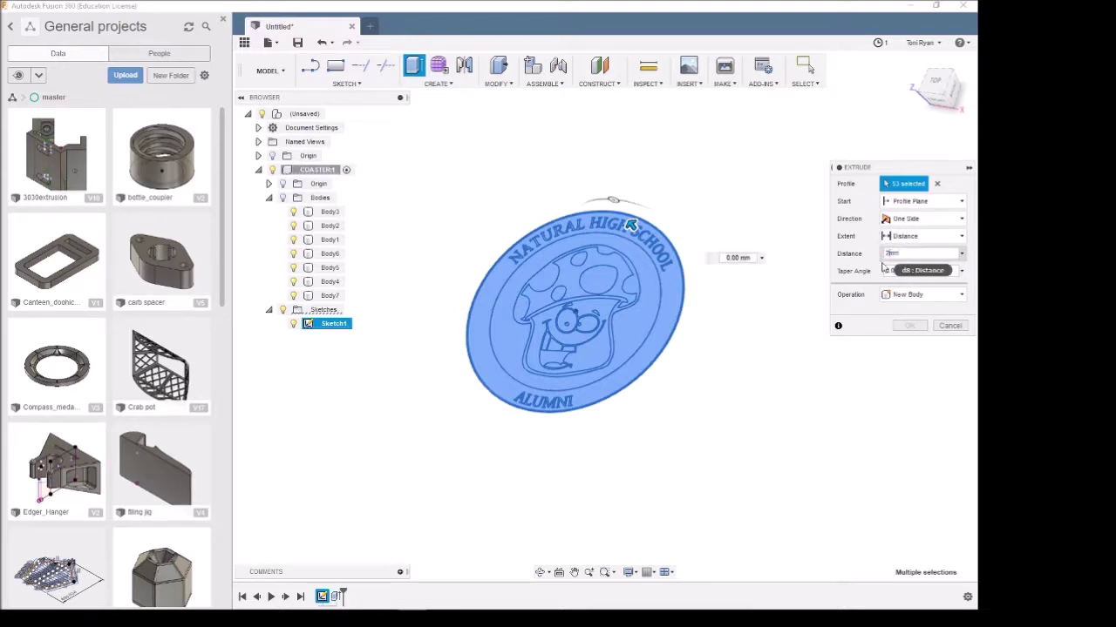
pyautogui.click(906, 326)
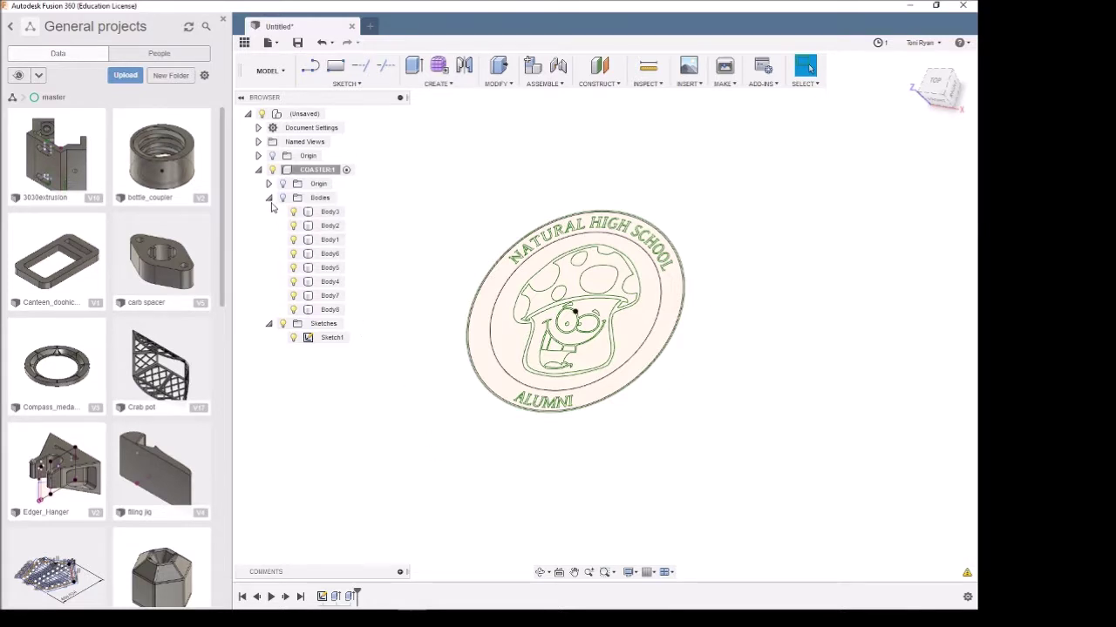
pyautogui.click(542, 572)
# Step: Start an extrusion and window-select every profile of the coaster sketch
pyautogui.moveTo(490, 428); pyautogui.dragTo(617, 320)
pyautogui.press('Escape')
pyautogui.keyDown('shift'); pyautogui.moveTo(617, 320); pyautogui.dragTo(565, 277, button='middle'); pyautogui.keyUp('shift')
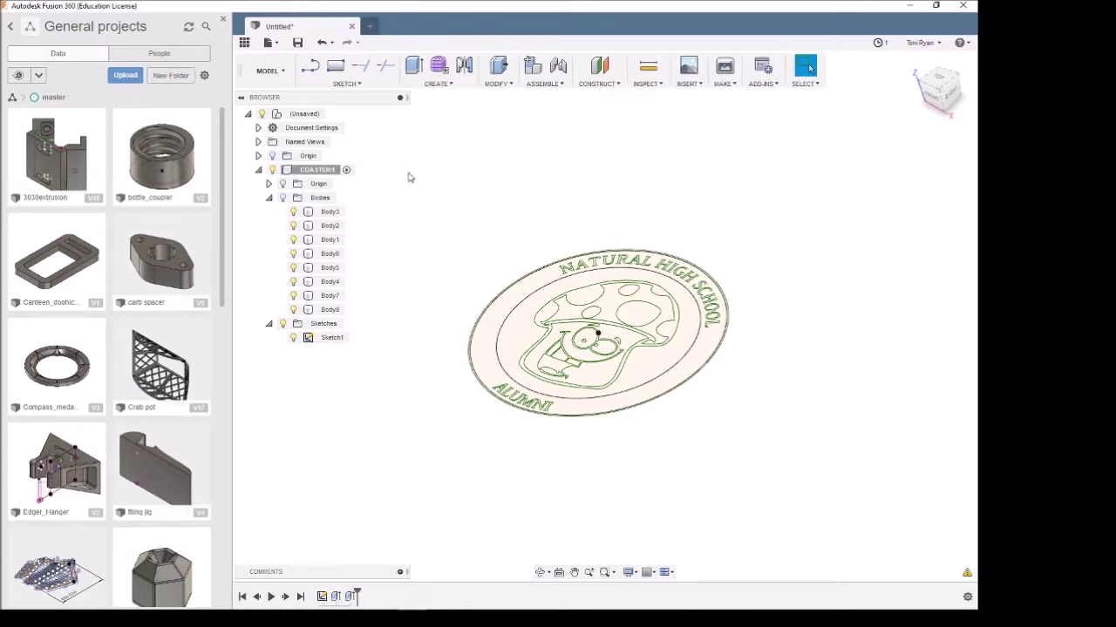
pyautogui.press('e')
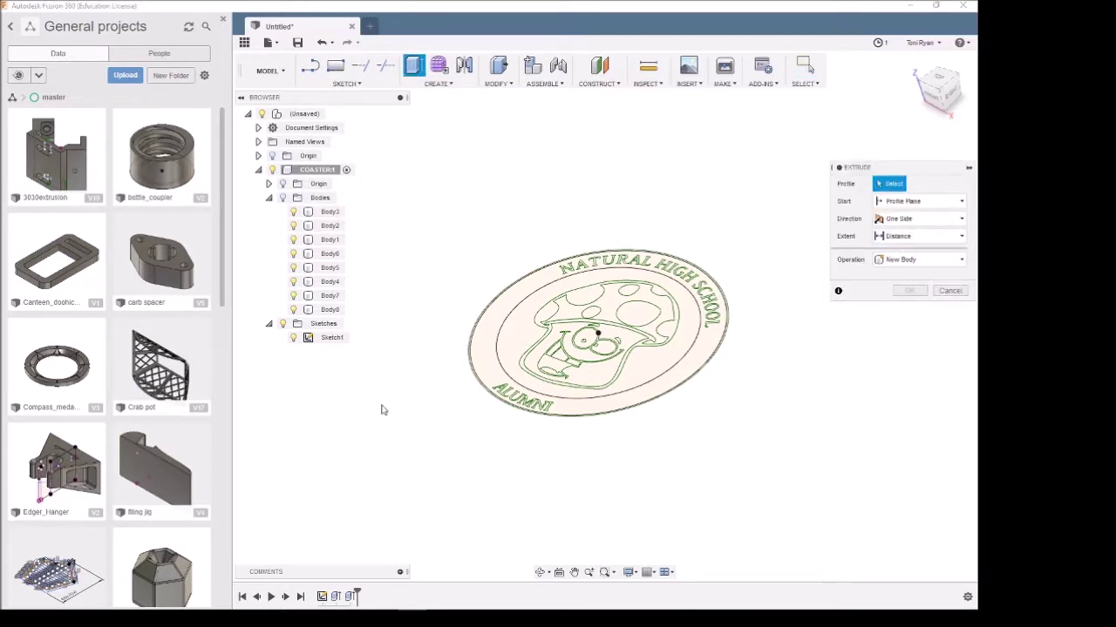
pyautogui.moveTo(417, 187); pyautogui.dragTo(758, 481)
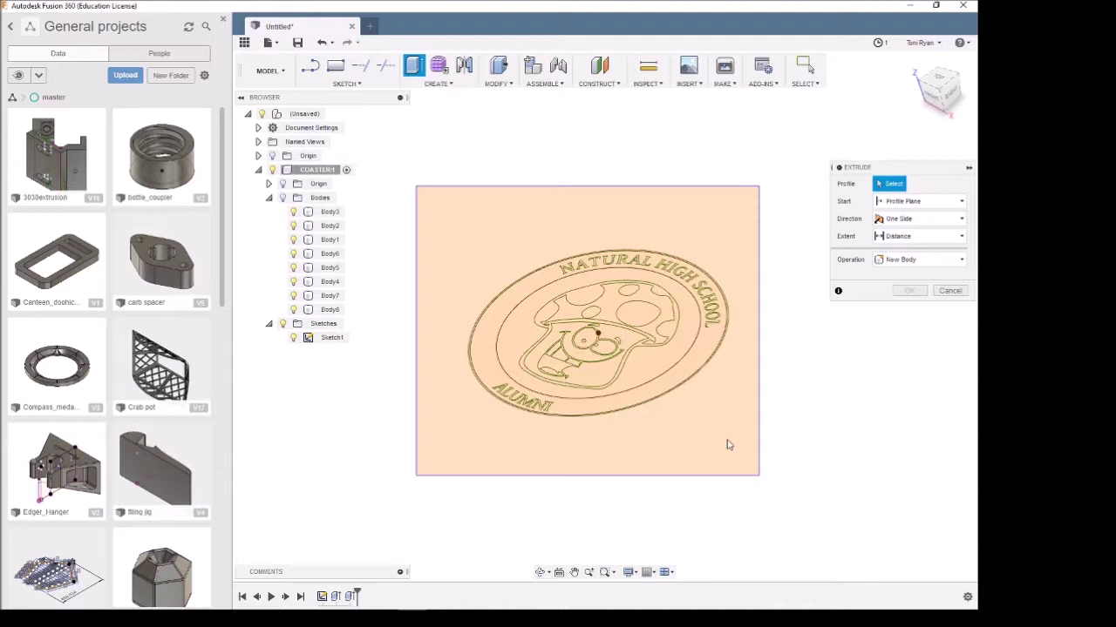
pyautogui.moveTo(729, 444); pyautogui.dragTo(727, 444)
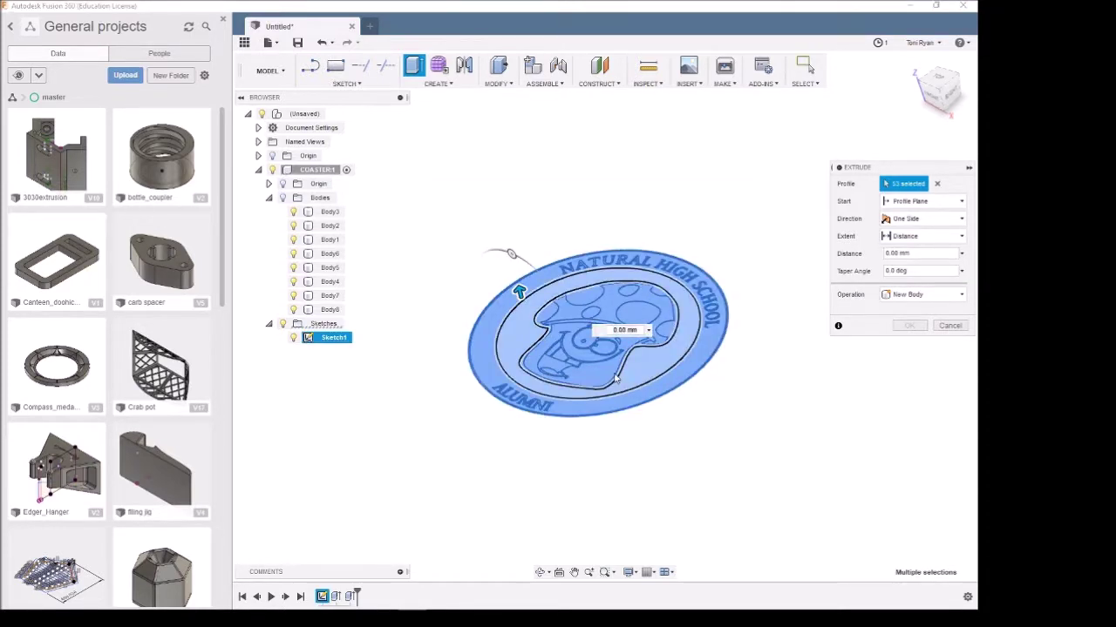
# Step: Deselect the mushroom outline band and the large mushroom profile
pyautogui.scroll(3, 658, 427)
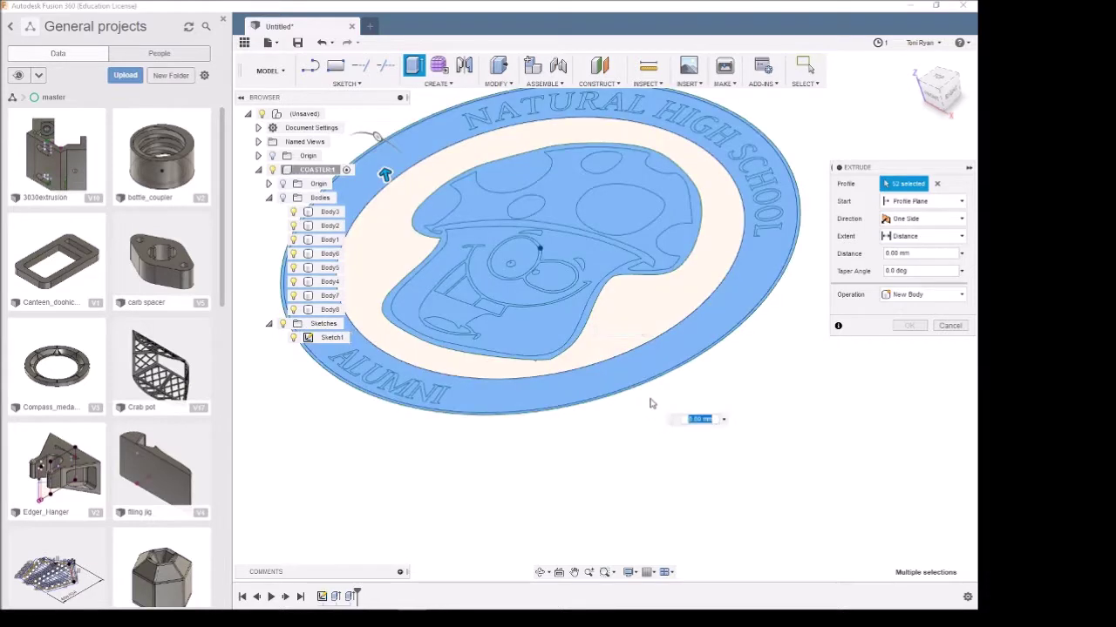
pyautogui.scroll(3, 647, 393)
pyautogui.scroll(1, 645, 389)
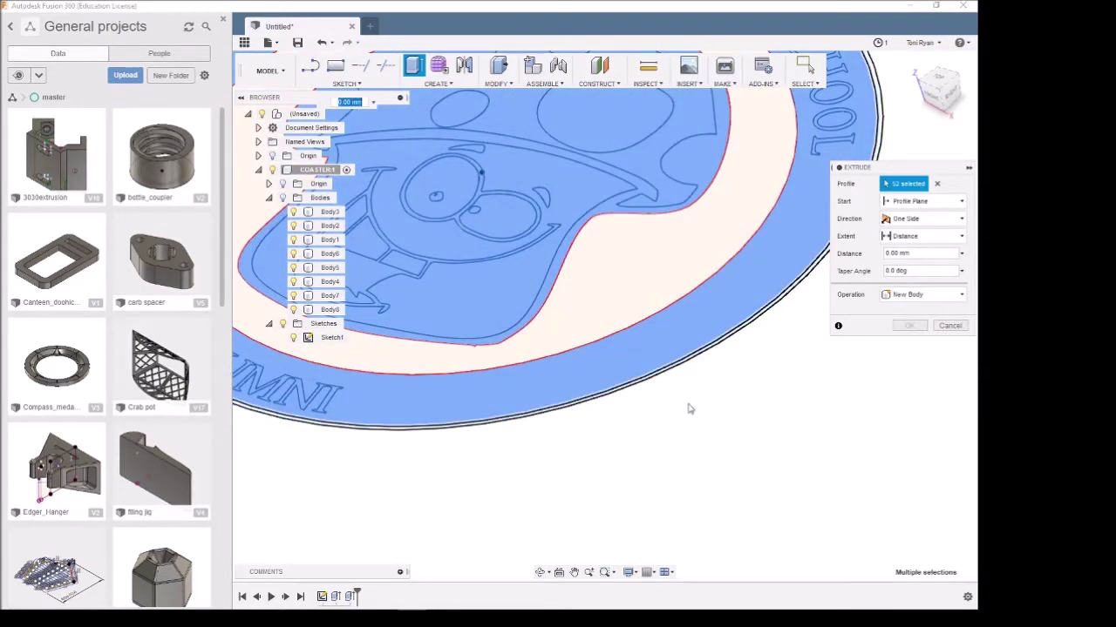
pyautogui.click(591, 280)
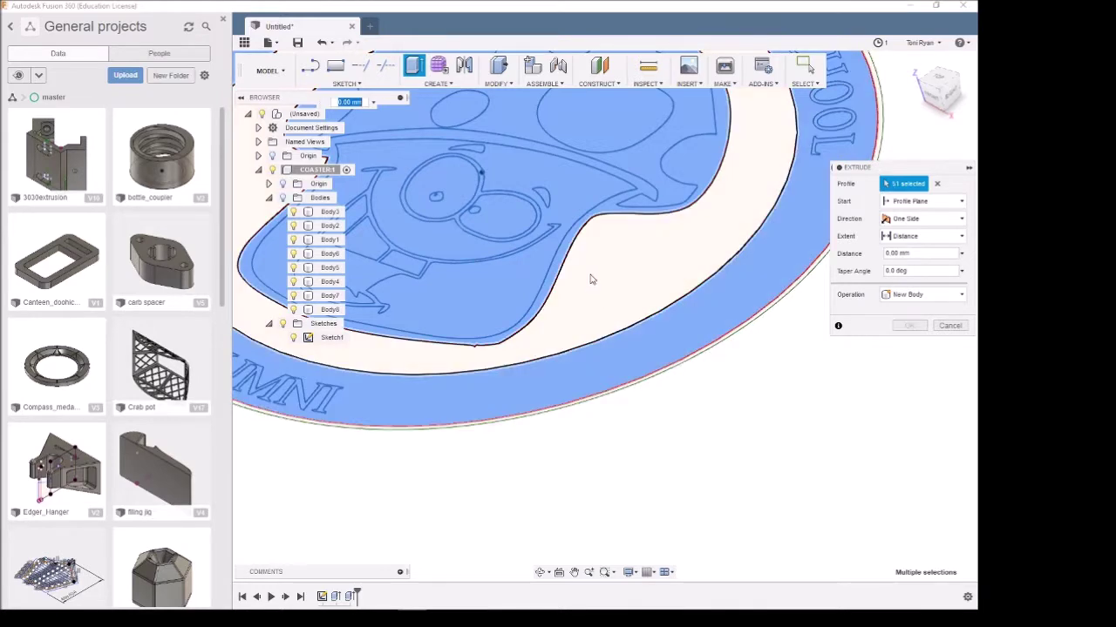
pyautogui.click(515, 255)
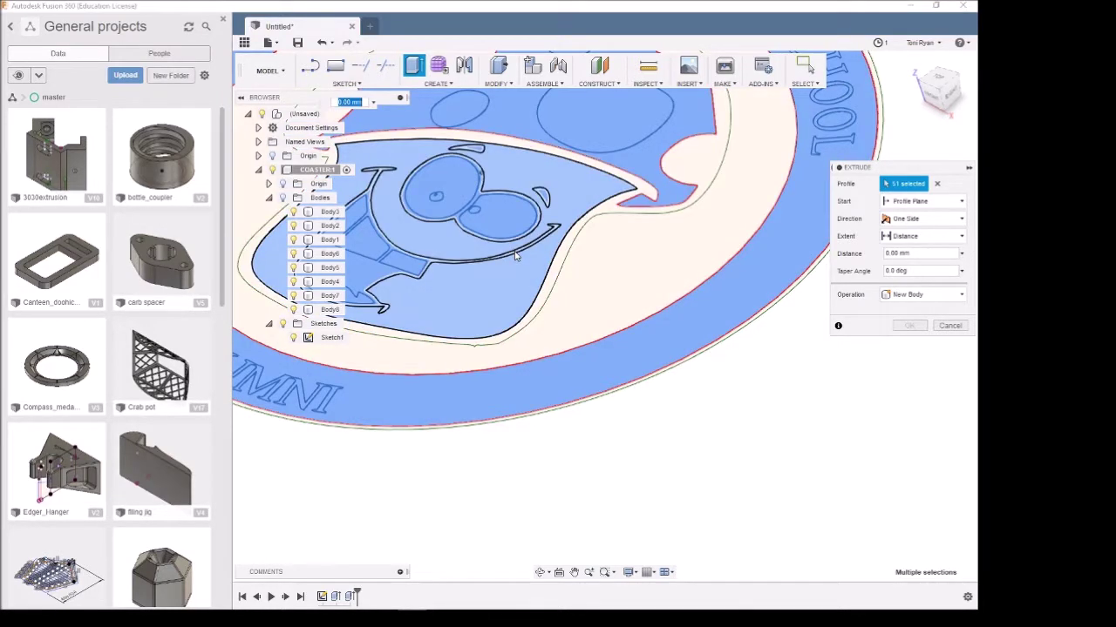
pyautogui.click(513, 230)
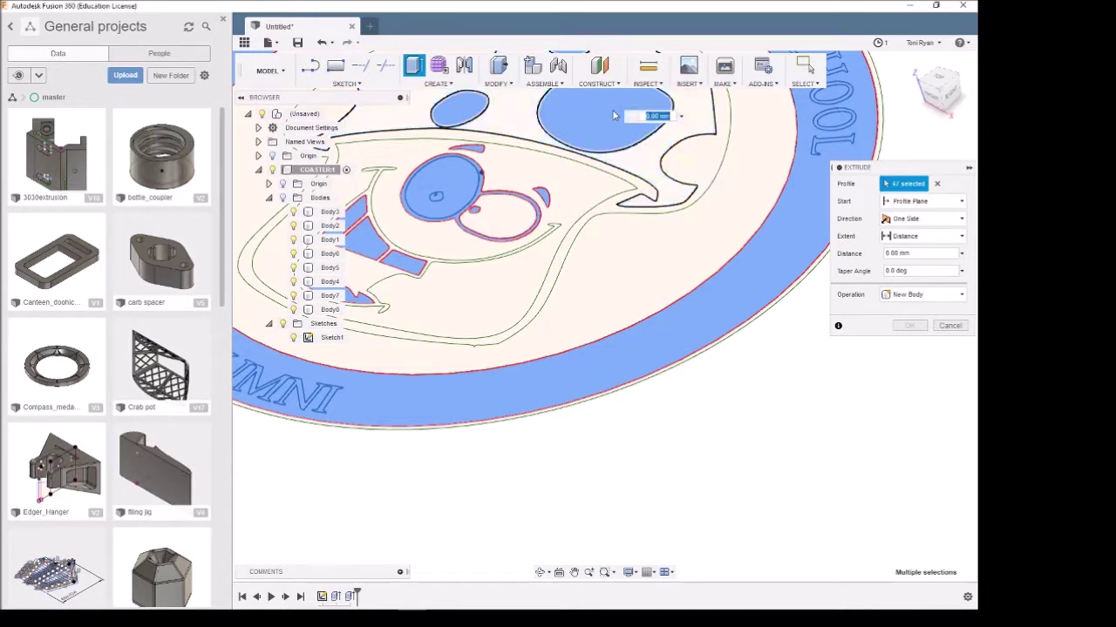
pyautogui.scroll(-2, 566, 122)
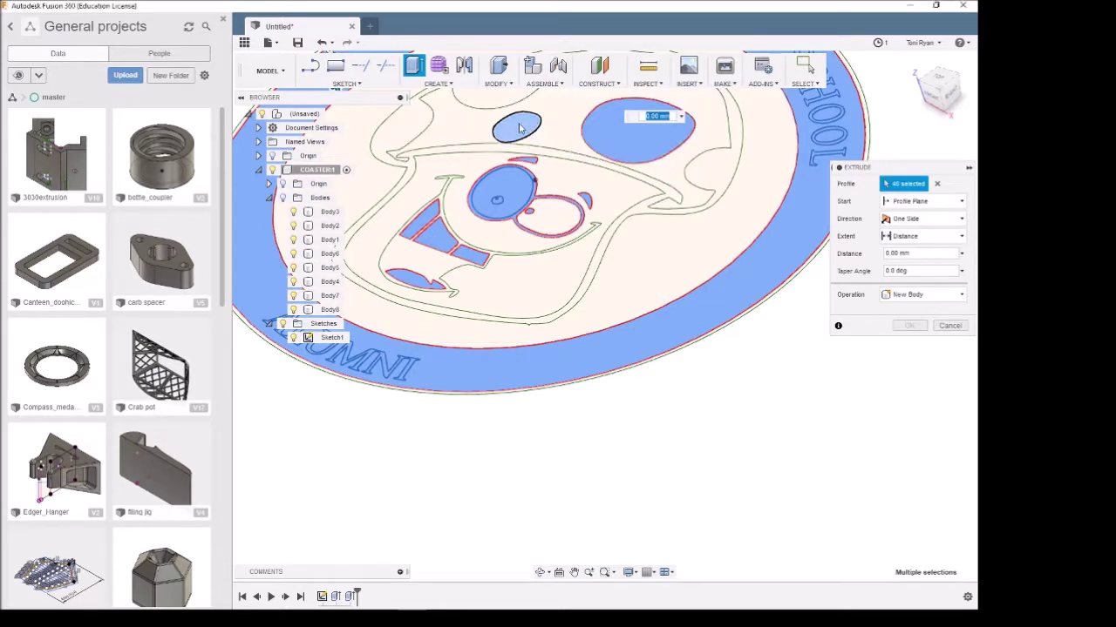
pyautogui.keyDown('shift'); pyautogui.moveTo(746, 207); pyautogui.dragTo(603, 223, button='middle'); pyautogui.keyUp('shift')
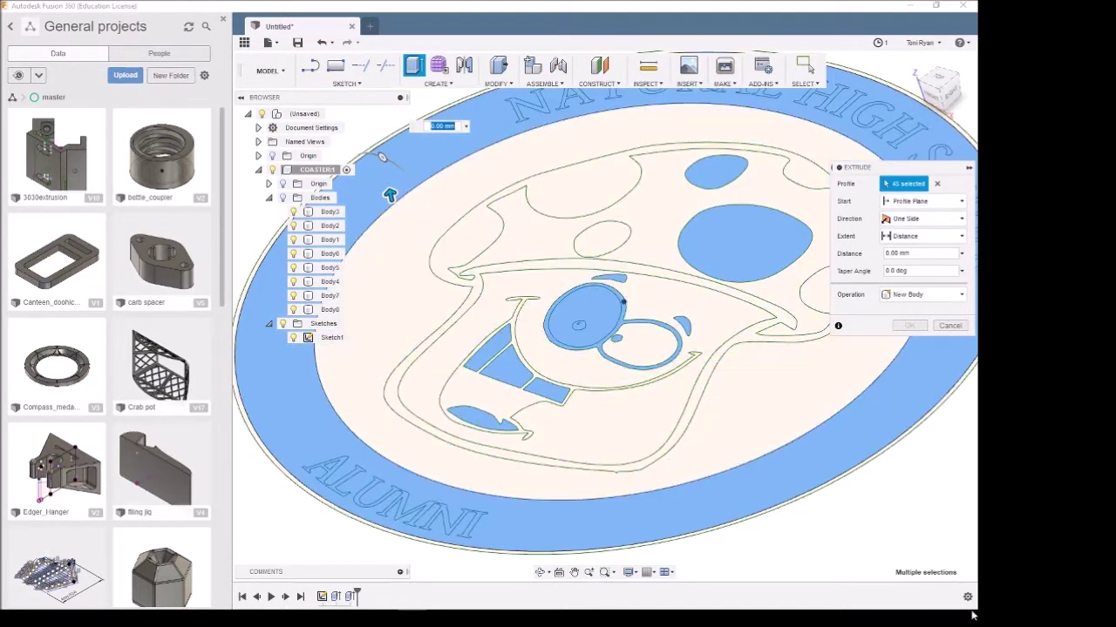
# Step: Deselect the two cap spots, the left eye and the three mouth profiles
pyautogui.click(719, 187)
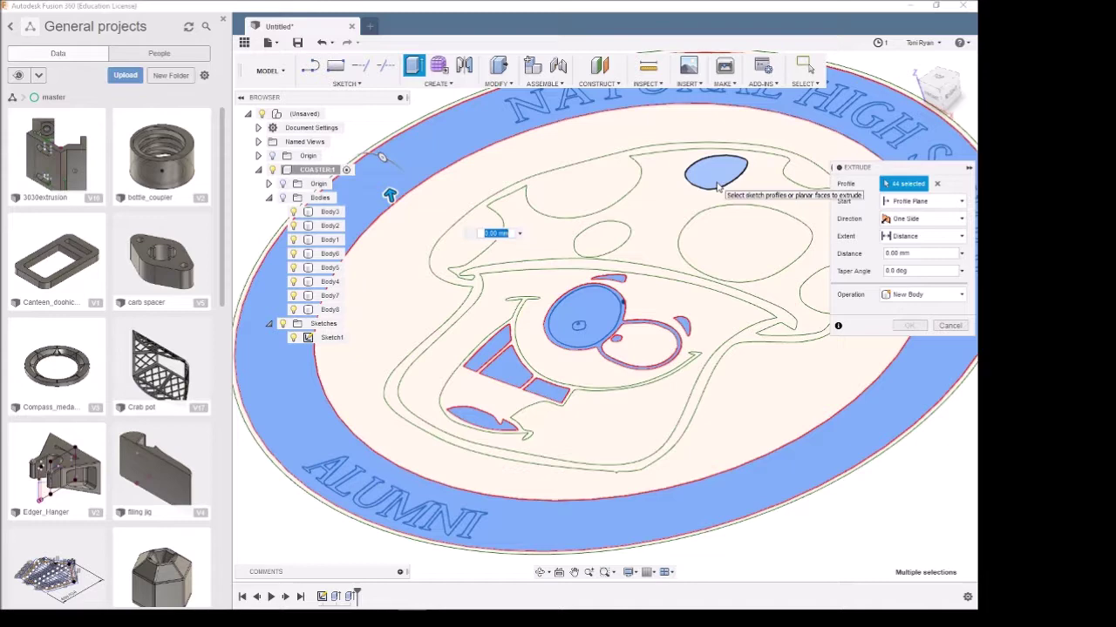
pyautogui.click(608, 306)
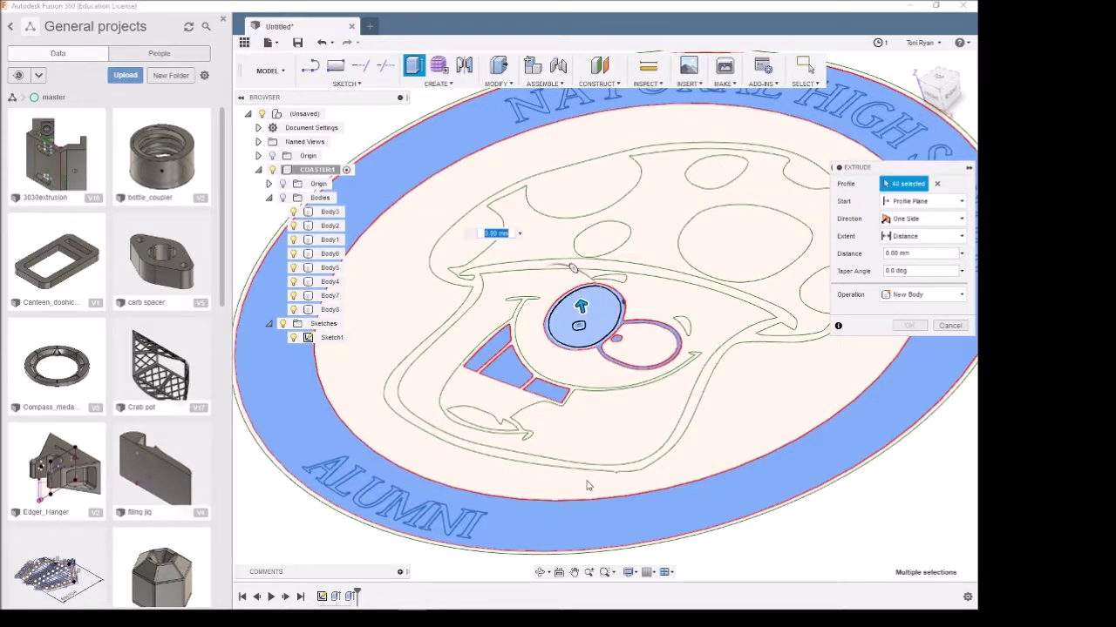
pyautogui.click(585, 303)
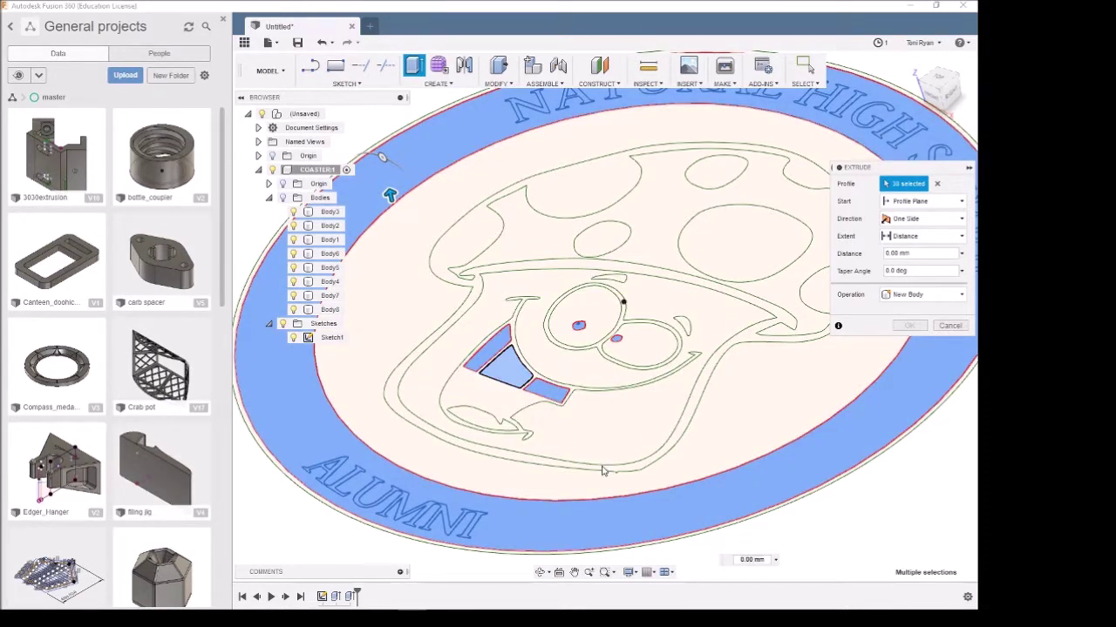
pyautogui.click(503, 369)
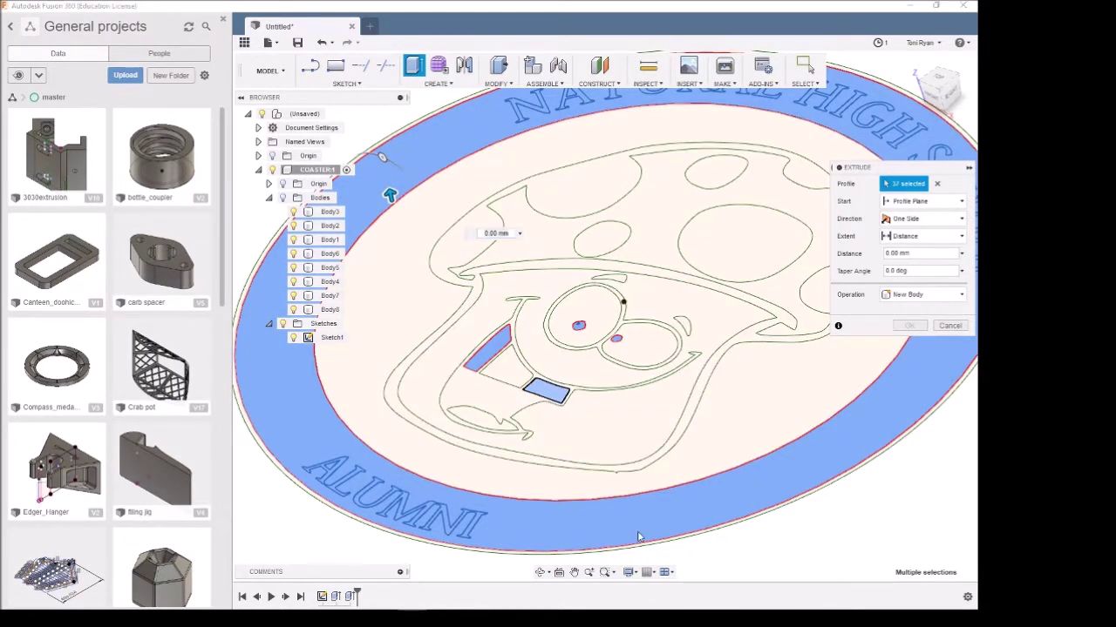
pyautogui.click(547, 392)
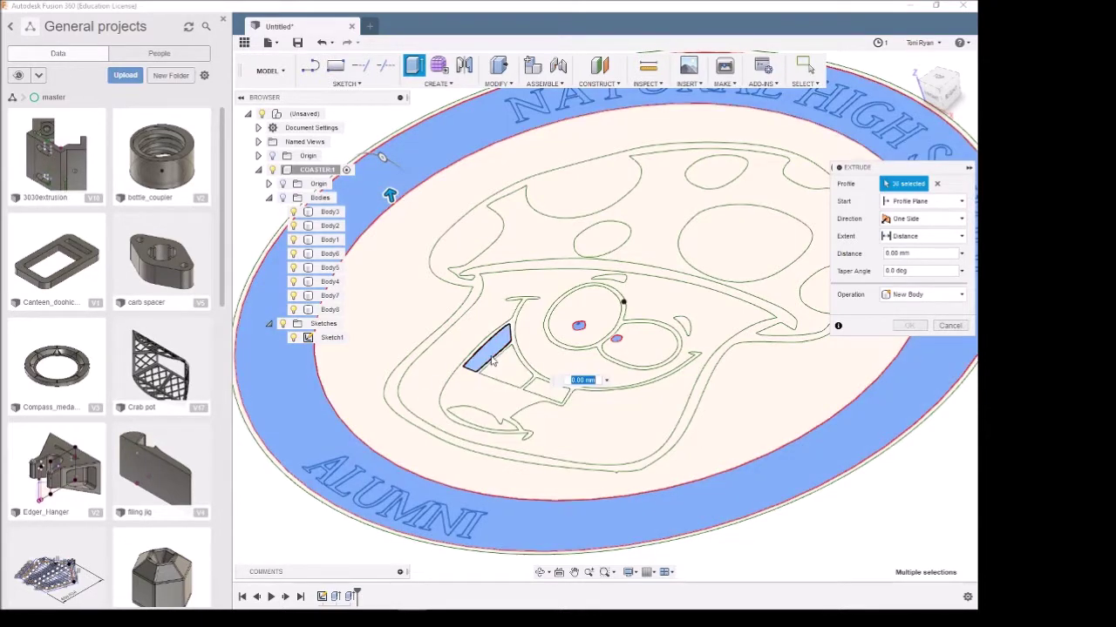
pyautogui.click(488, 348)
pyautogui.click(577, 321)
pyautogui.scroll(5, 588, 331)
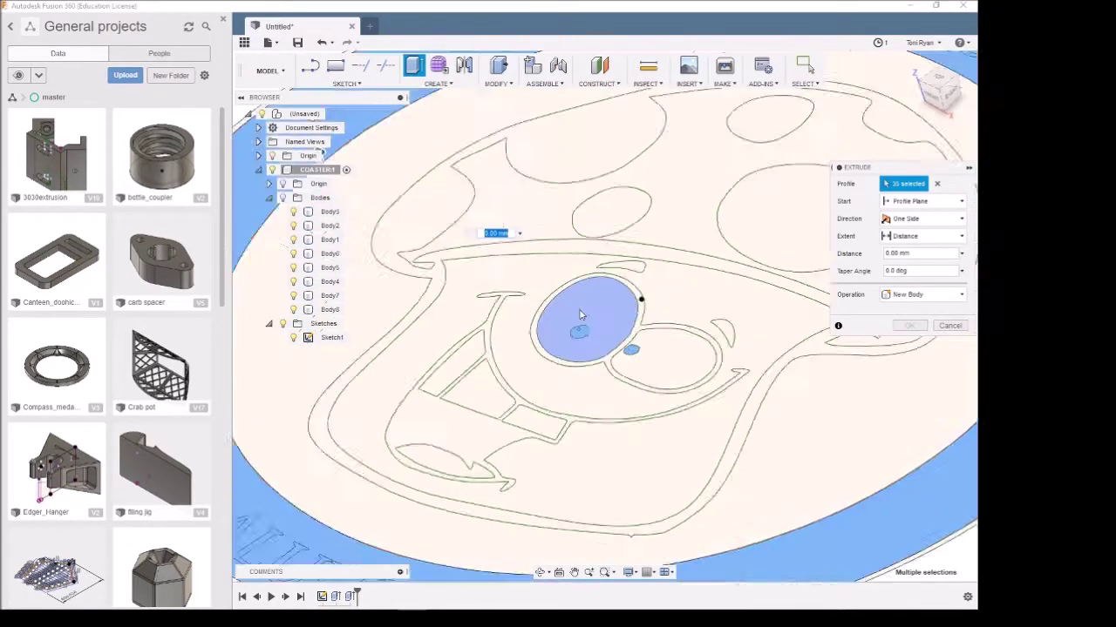
# Step: Deselect the remaining eye and pupil profiles, leaving 32 ring profiles selected
pyautogui.click(577, 415)
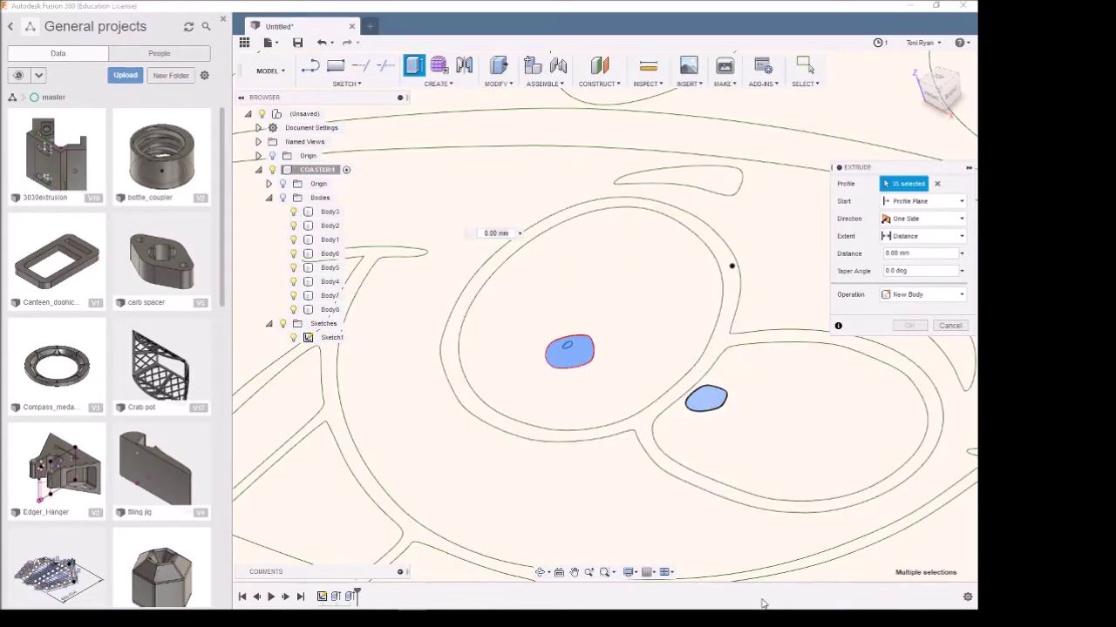
pyautogui.click(705, 398)
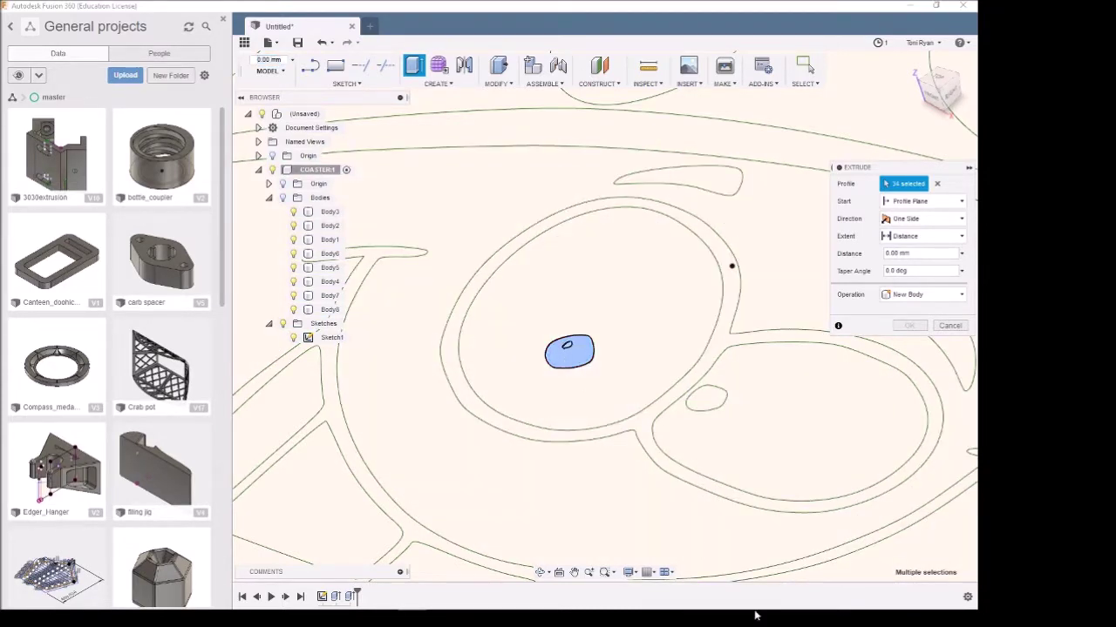
pyautogui.click(566, 345)
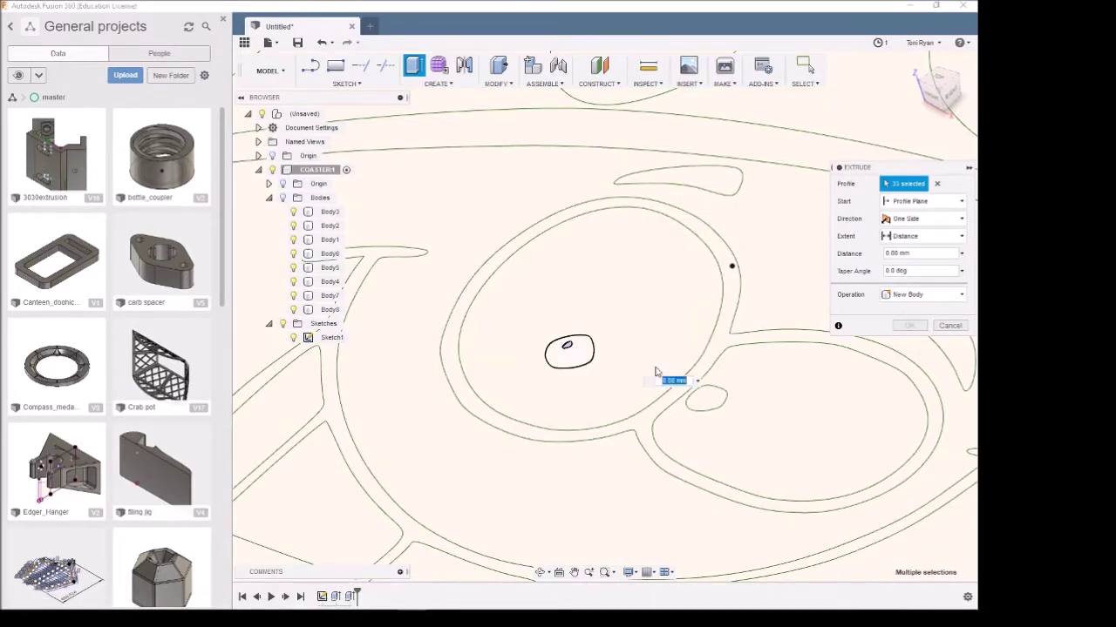
pyautogui.hotkey('ctrl', 'z')
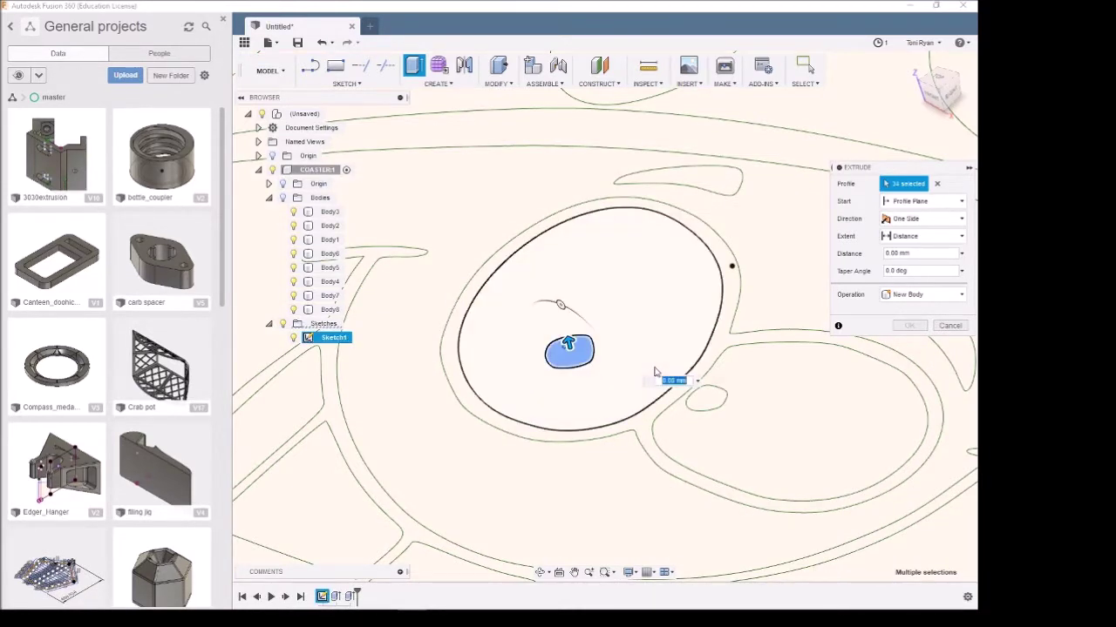
pyautogui.click(565, 346)
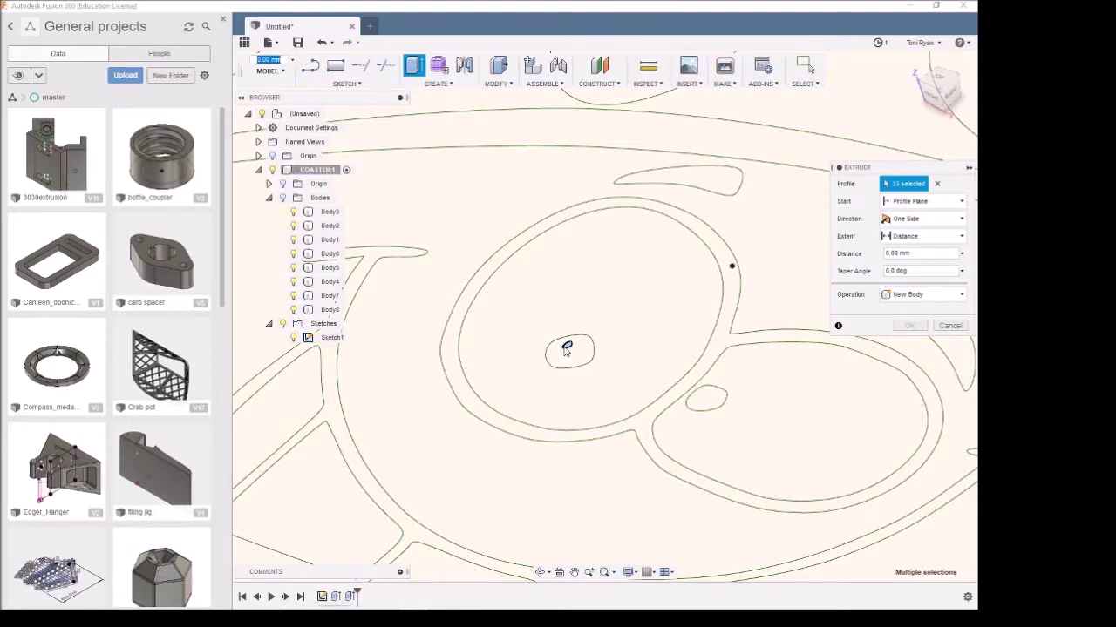
pyautogui.click(655, 366)
pyautogui.scroll(-6, 654, 364)
pyautogui.scroll(-3, 648, 360)
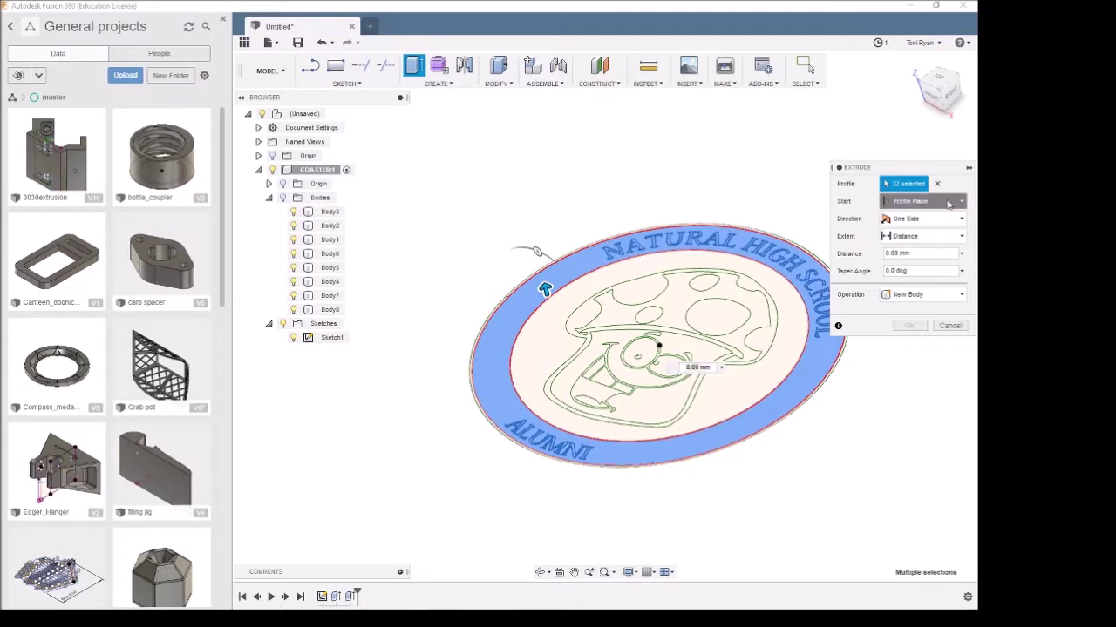
# Step: Extrude the ring profiles 2 mm from a 2 mm offset plane, then show the bodies
pyautogui.click(931, 201)
pyautogui.click(929, 231)
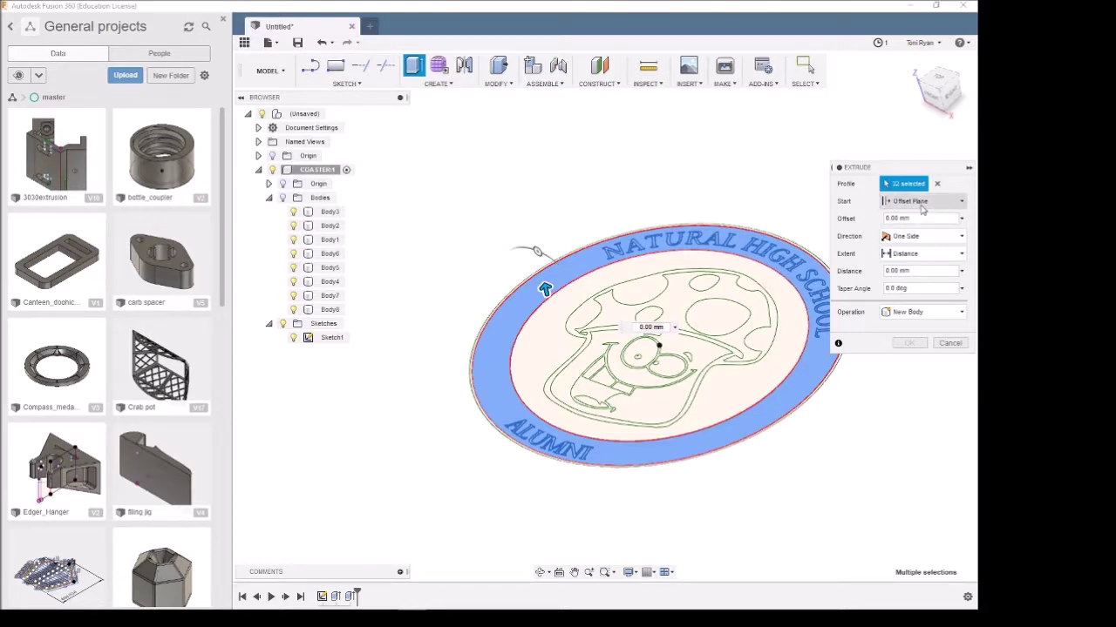
pyautogui.doubleClick(888, 218)
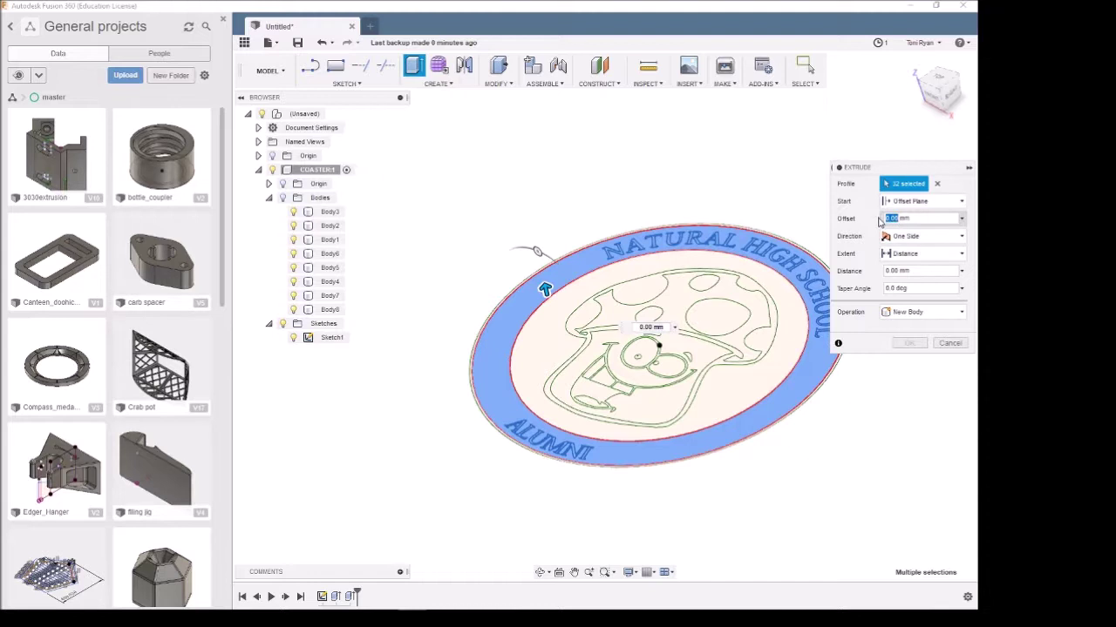
pyautogui.write('2')
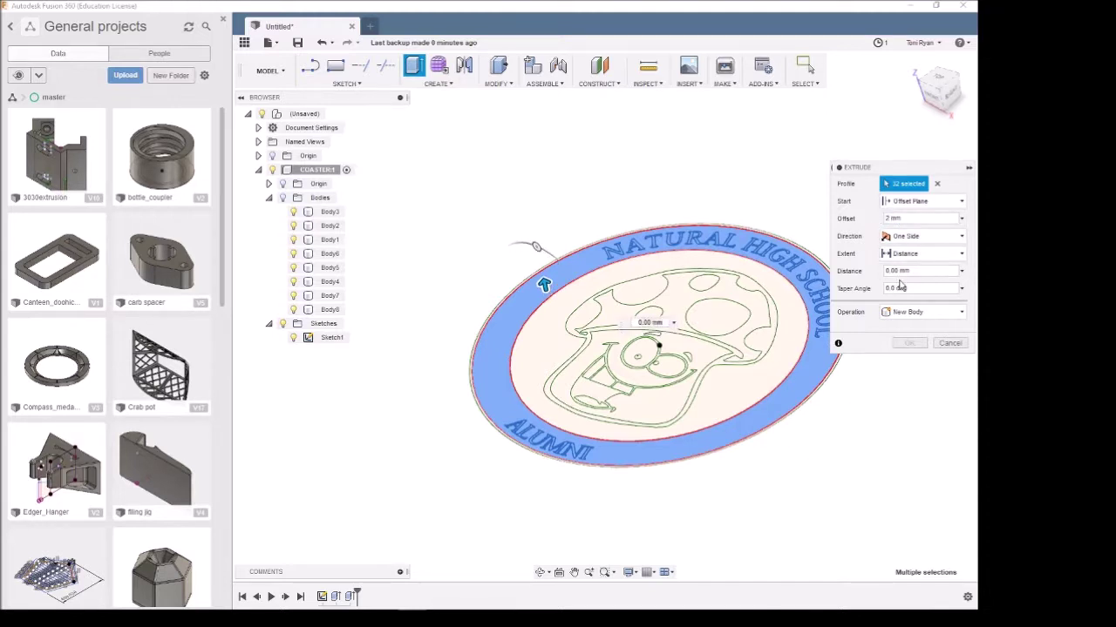
pyautogui.press('Tab')
pyautogui.write('2')
pyautogui.press('Return')
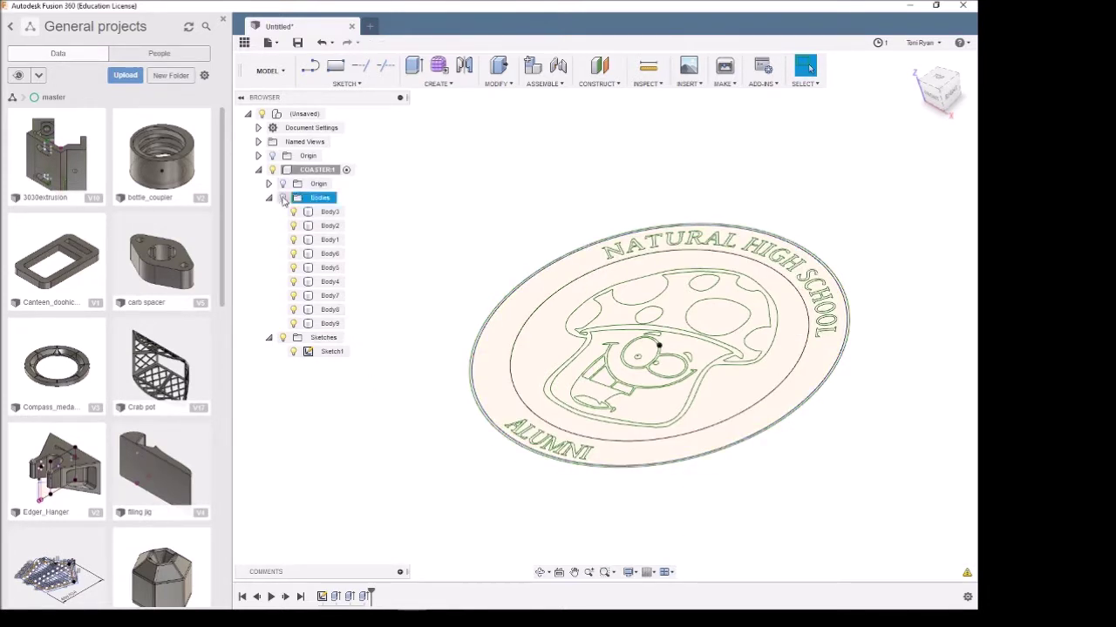
pyautogui.click(282, 198)
# Step: Reopen Extrude2 from the timeline and confirm it unchanged, leaving nine bodies in the coaster
pyautogui.keyDown('shift'); pyautogui.moveTo(747, 528); pyautogui.dragTo(714, 534, button='middle'); pyautogui.keyUp('shift')
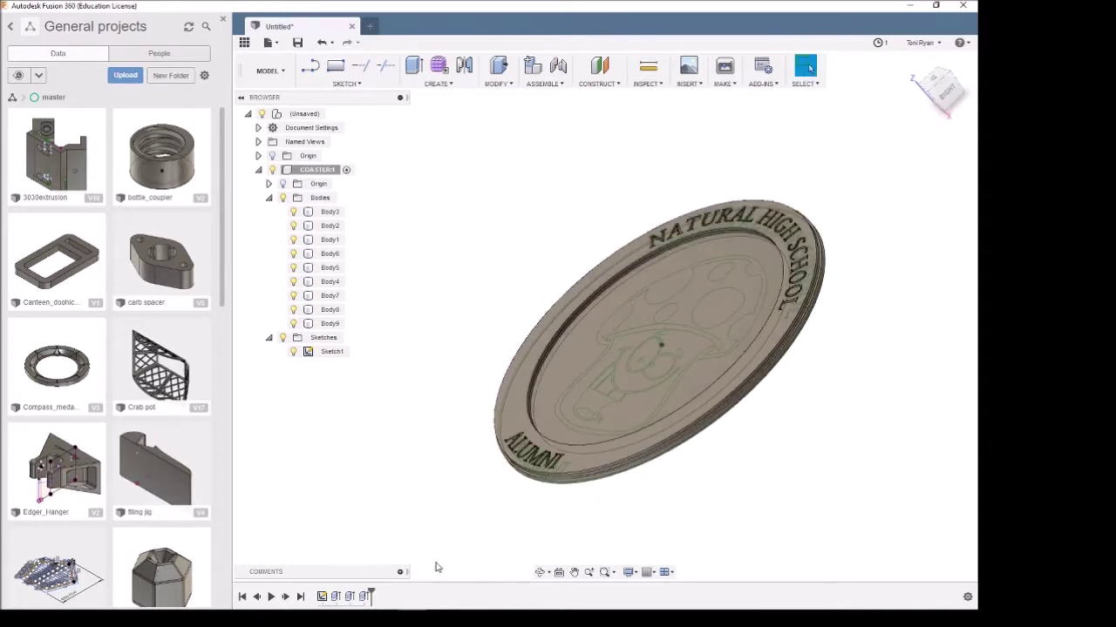
pyautogui.click(350, 597)
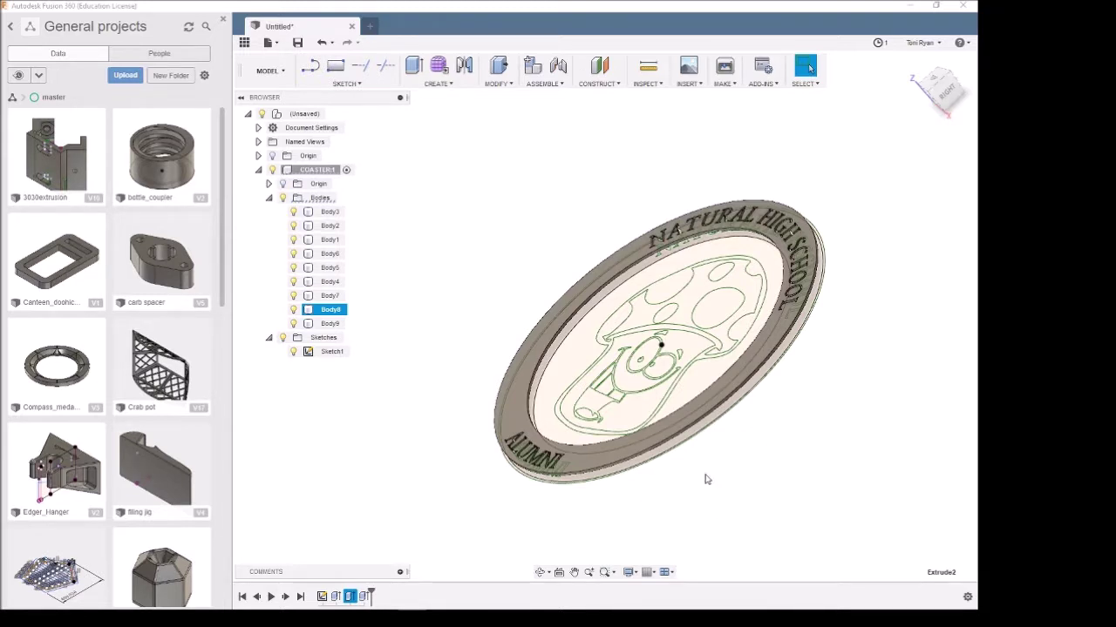
pyautogui.scroll(3, 735, 461)
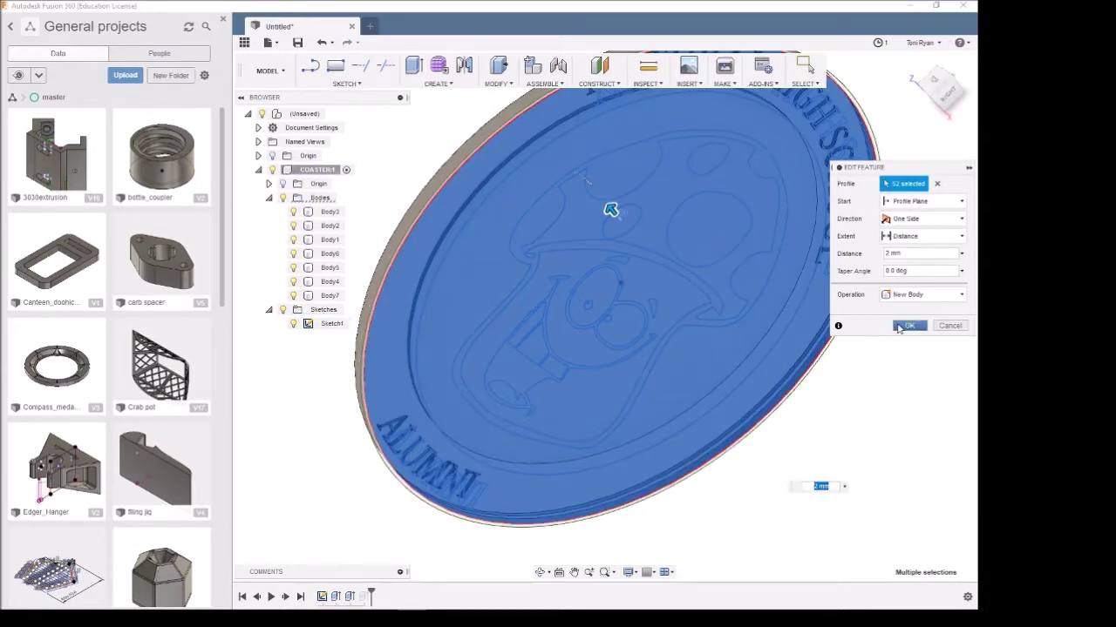
pyautogui.click(902, 327)
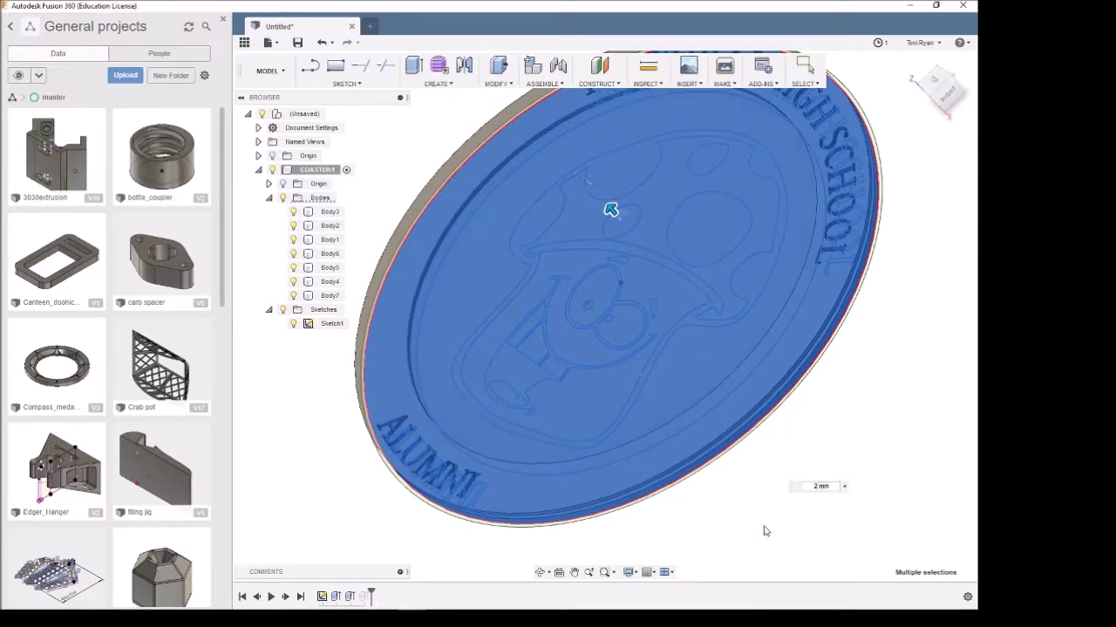
pyautogui.keyDown('shift'); pyautogui.moveTo(775, 491); pyautogui.dragTo(798, 510, button='middle'); pyautogui.keyUp('shift')
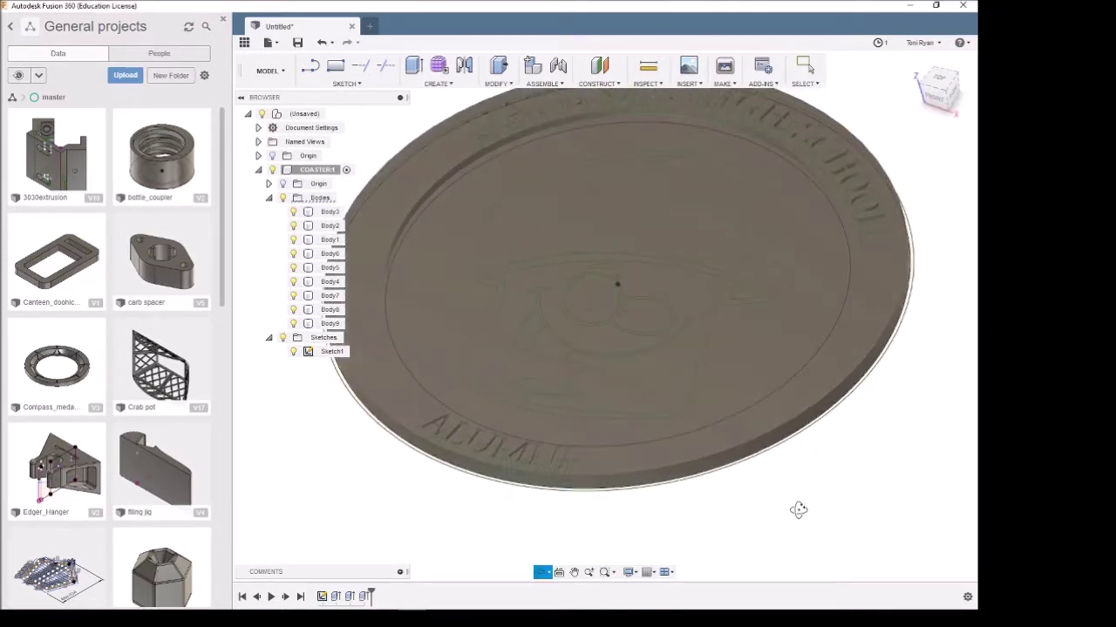
# Step: Select and clear parts of the coaster face to identify Body8
pyautogui.press('Escape')
pyautogui.scroll(-3, 754, 455)
pyautogui.scroll(3, 721, 416)
pyautogui.click(721, 415)
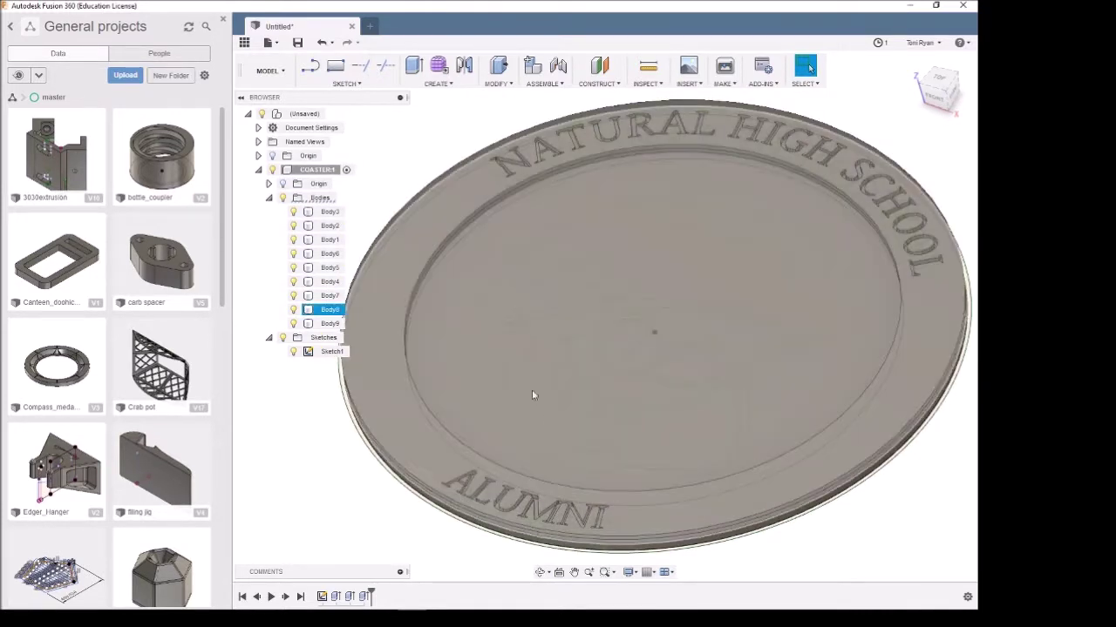
pyautogui.click(778, 544)
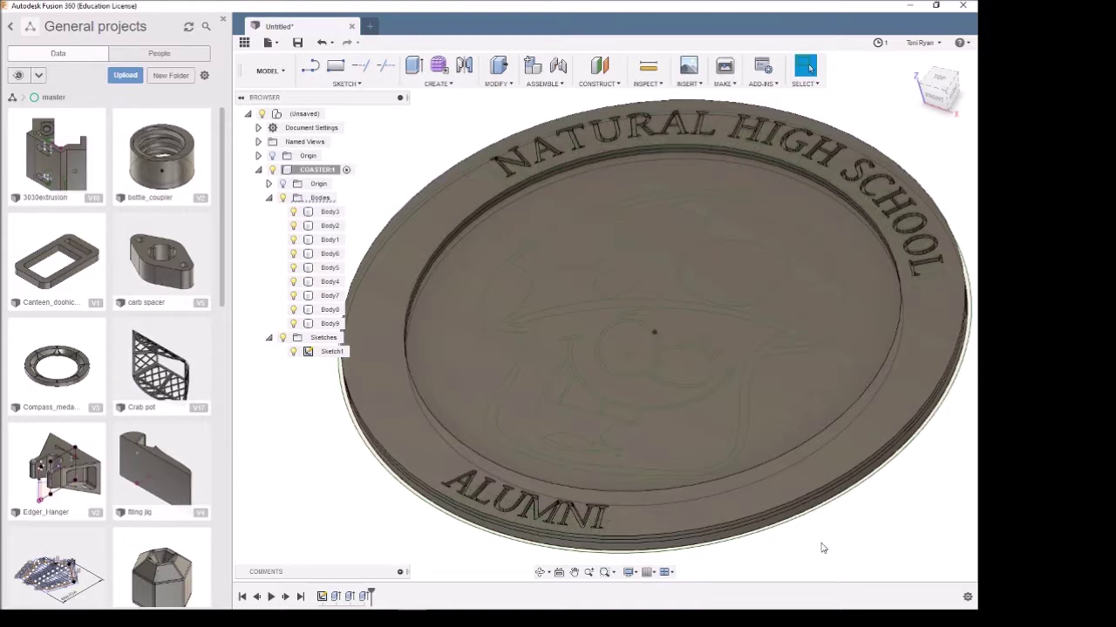
pyautogui.click(710, 368)
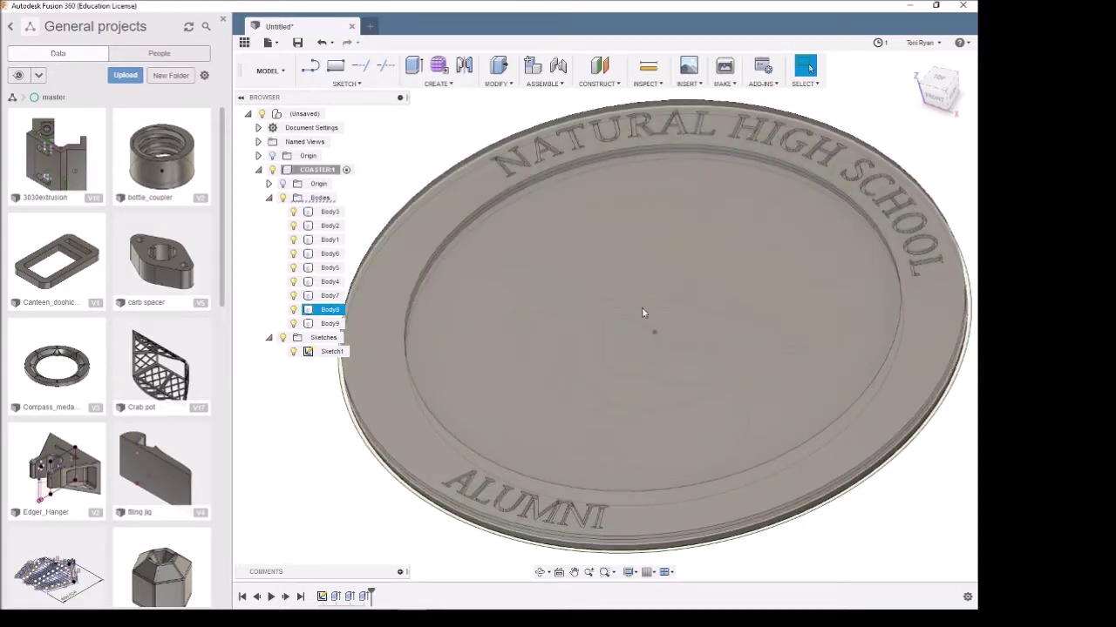
pyautogui.click(848, 512)
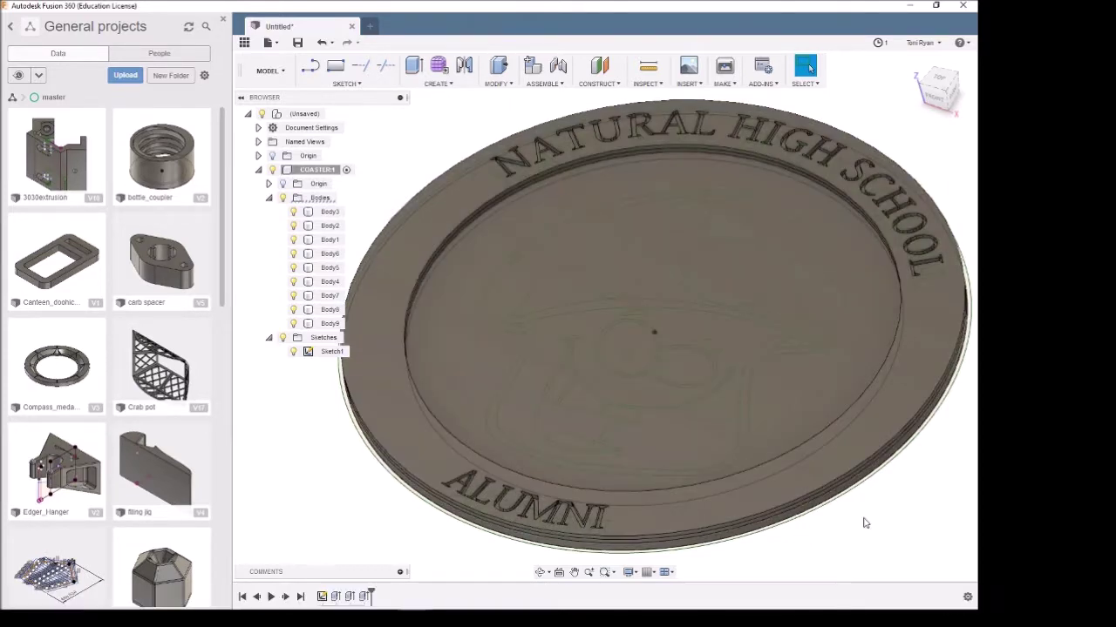
# Step: Identify Body2, clear the selection and open a fresh Extrude
pyautogui.scroll(-3, 859, 519)
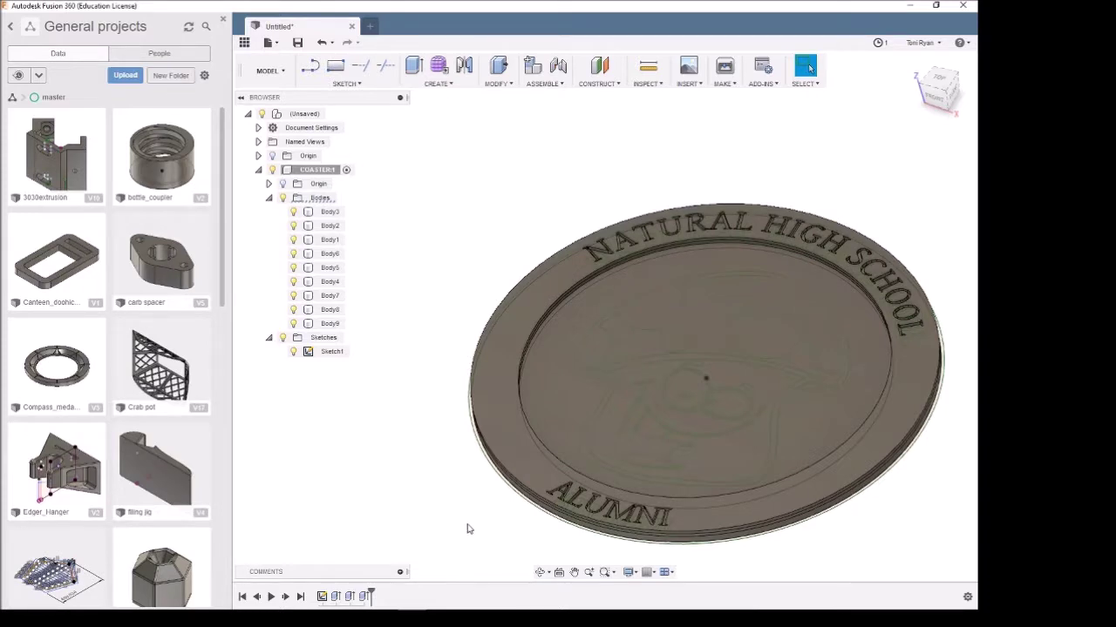
pyautogui.click(618, 443)
pyautogui.click(563, 296)
pyautogui.click(651, 273)
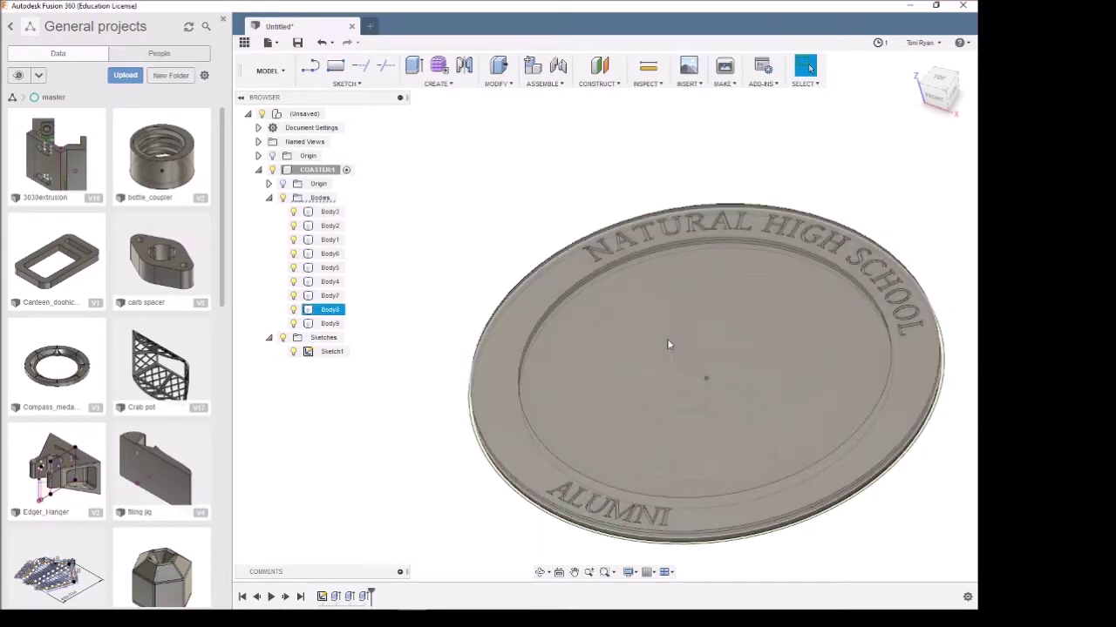
pyautogui.click(234, 454)
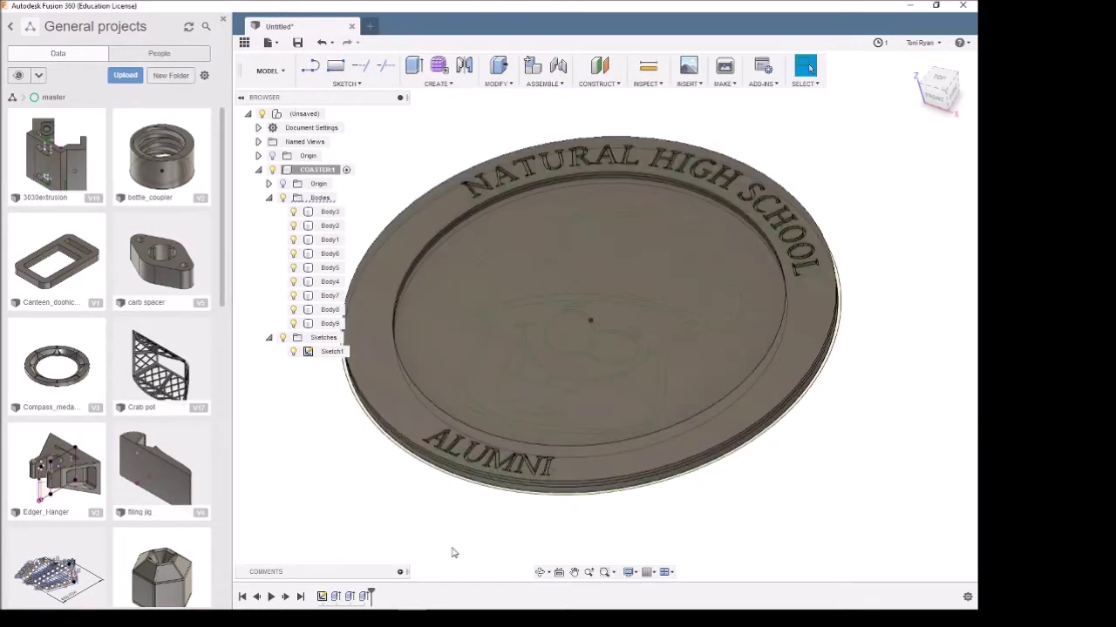
pyautogui.press('e')
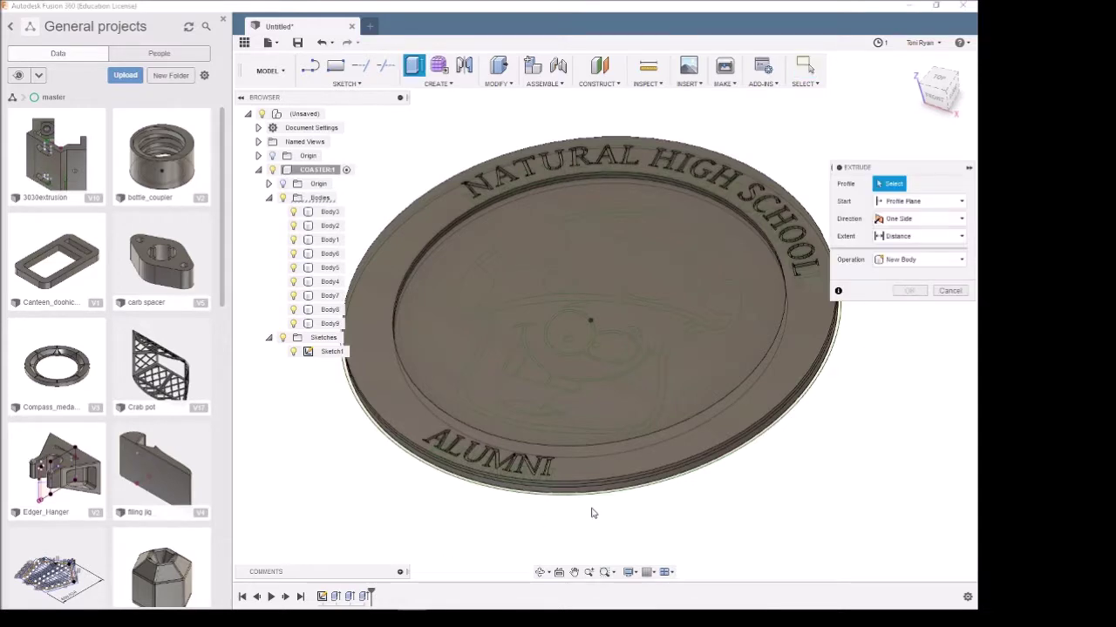
# Step: Hide the bodies and pick the mushroom outline band and the two cap spots
pyautogui.click(282, 198)
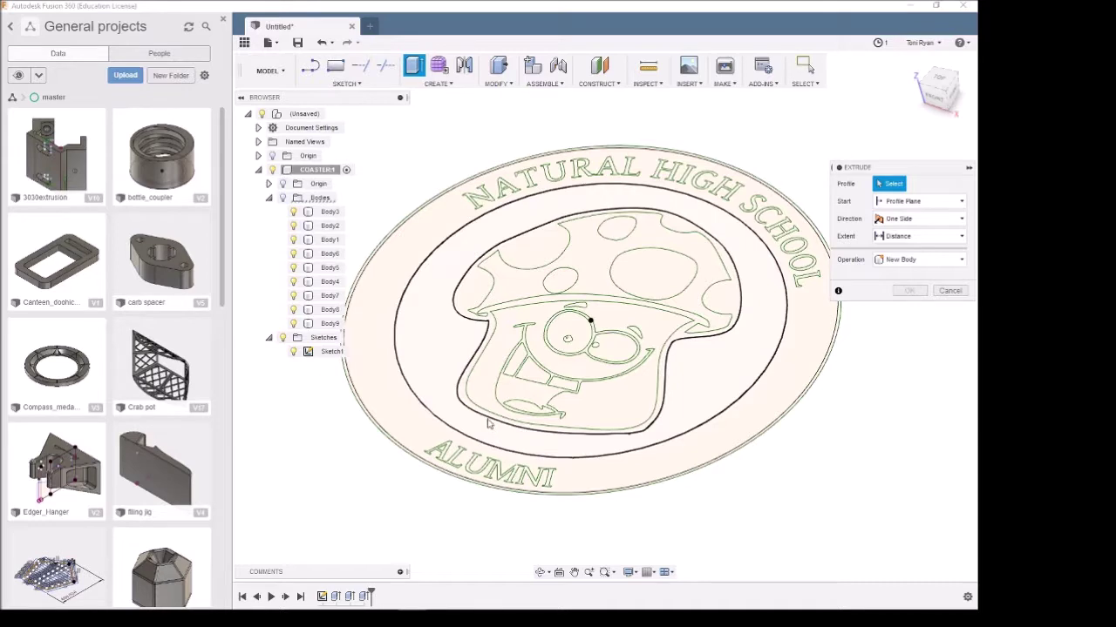
pyautogui.click(504, 263)
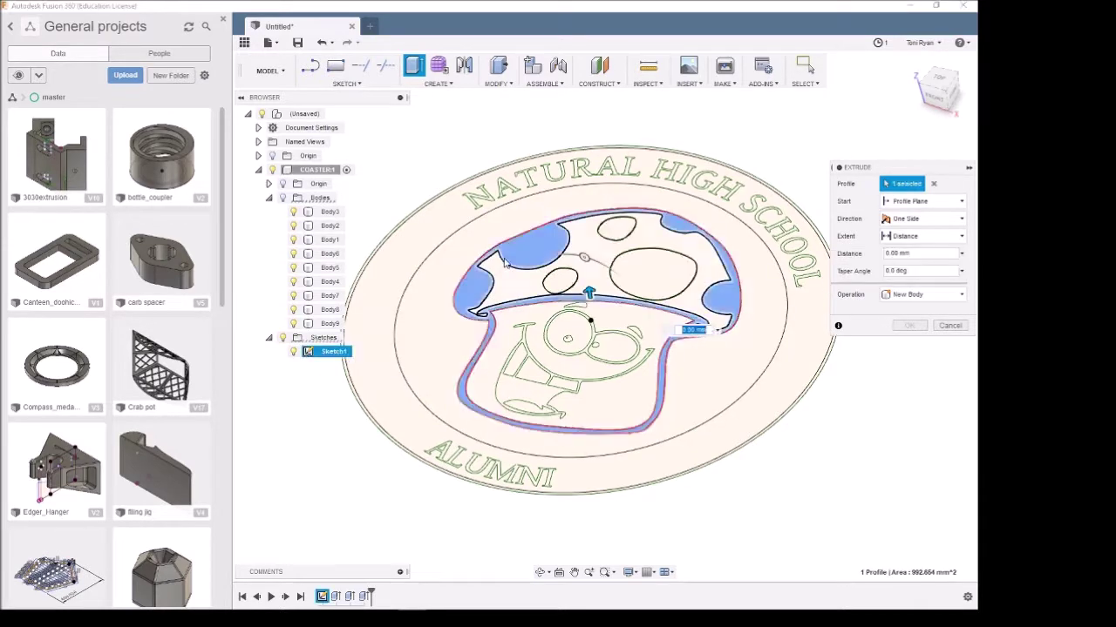
pyautogui.click(647, 261)
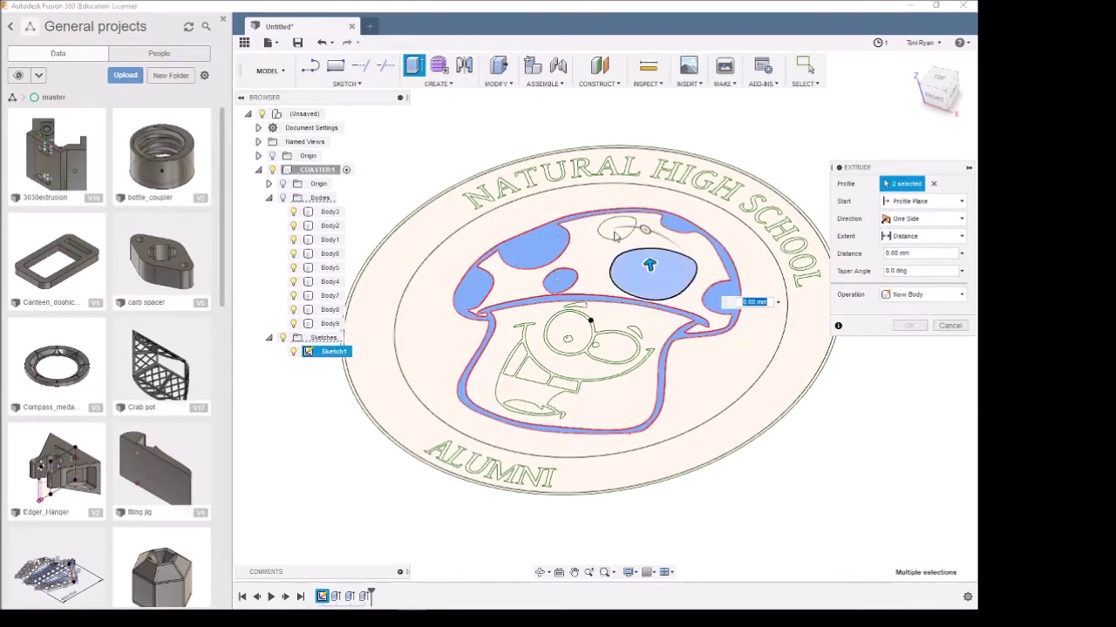
pyautogui.click(614, 234)
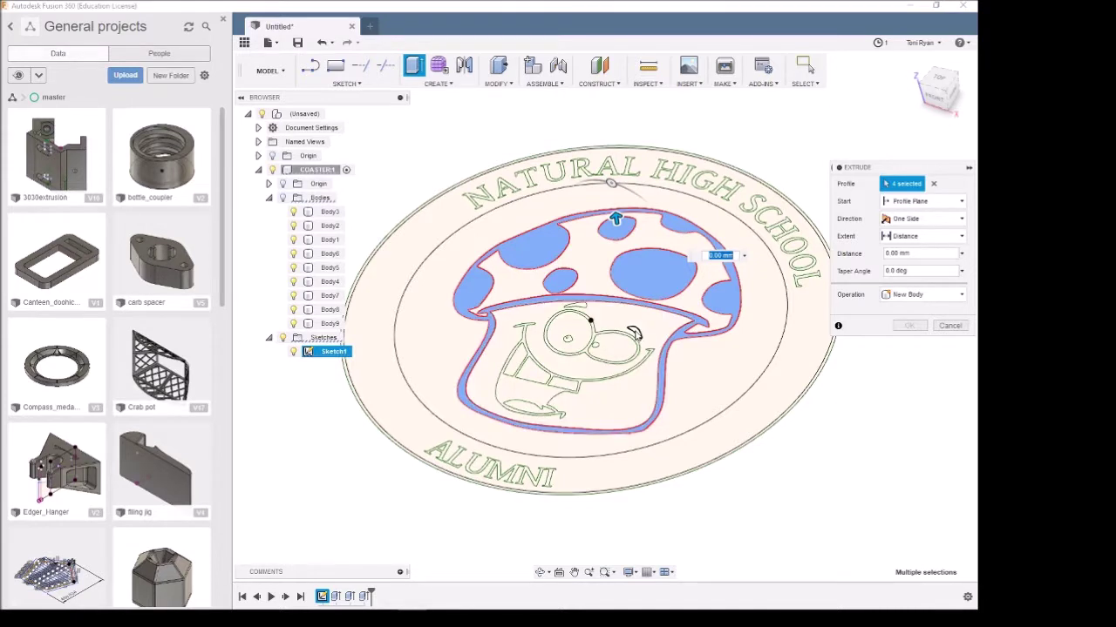
pyautogui.click(610, 336)
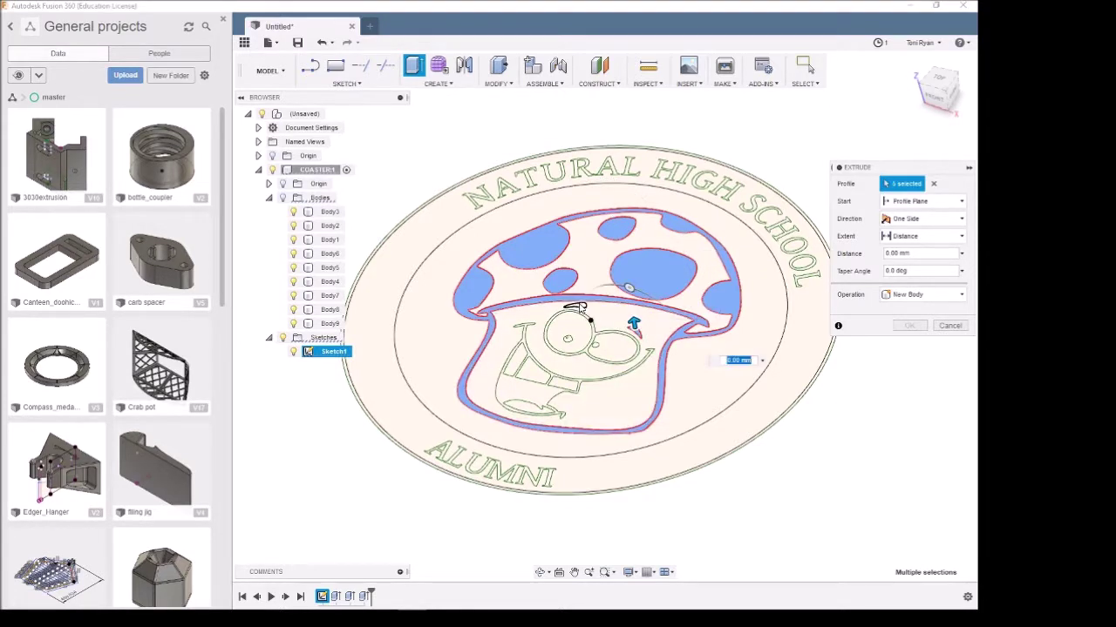
# Step: Add the eye, lower face, mouth and pupil regions for 11 profiles in total
pyautogui.click(614, 349)
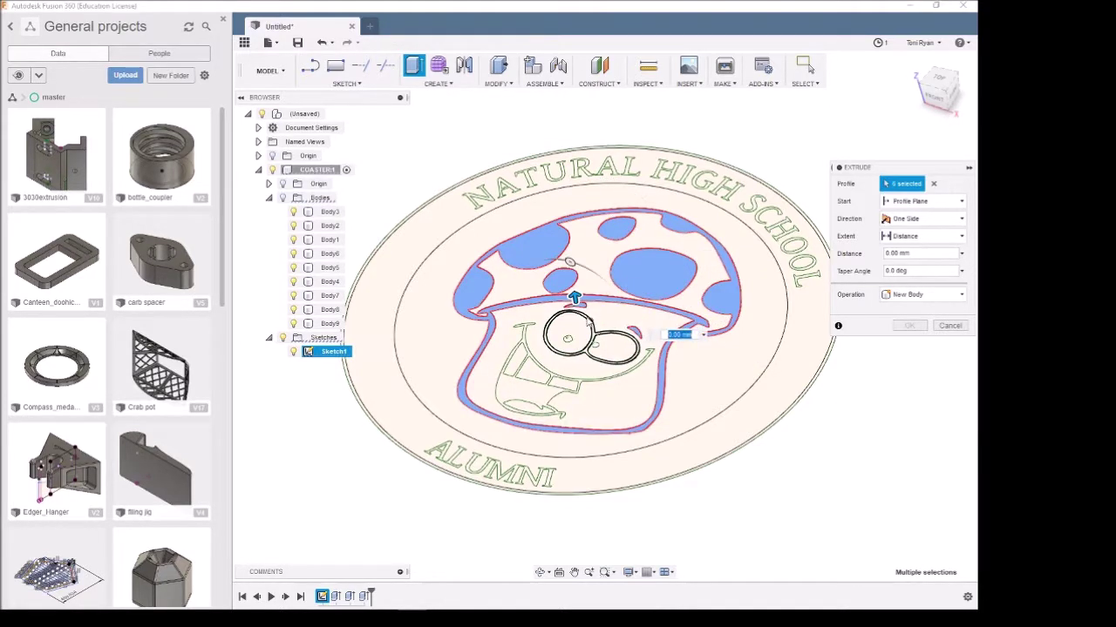
pyautogui.click(596, 409)
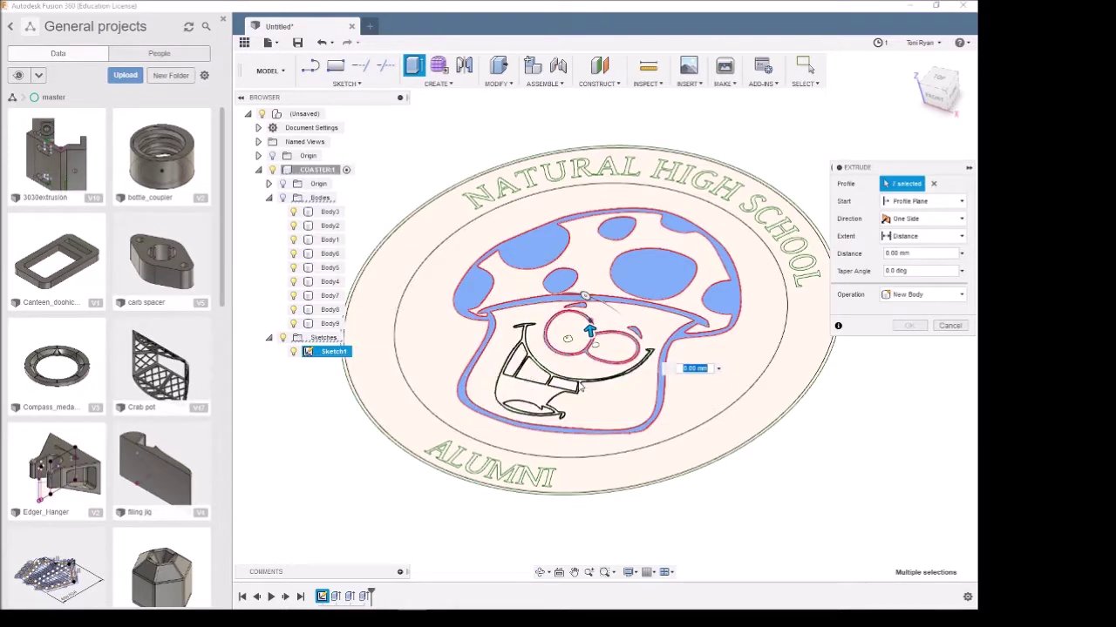
pyautogui.click(575, 381)
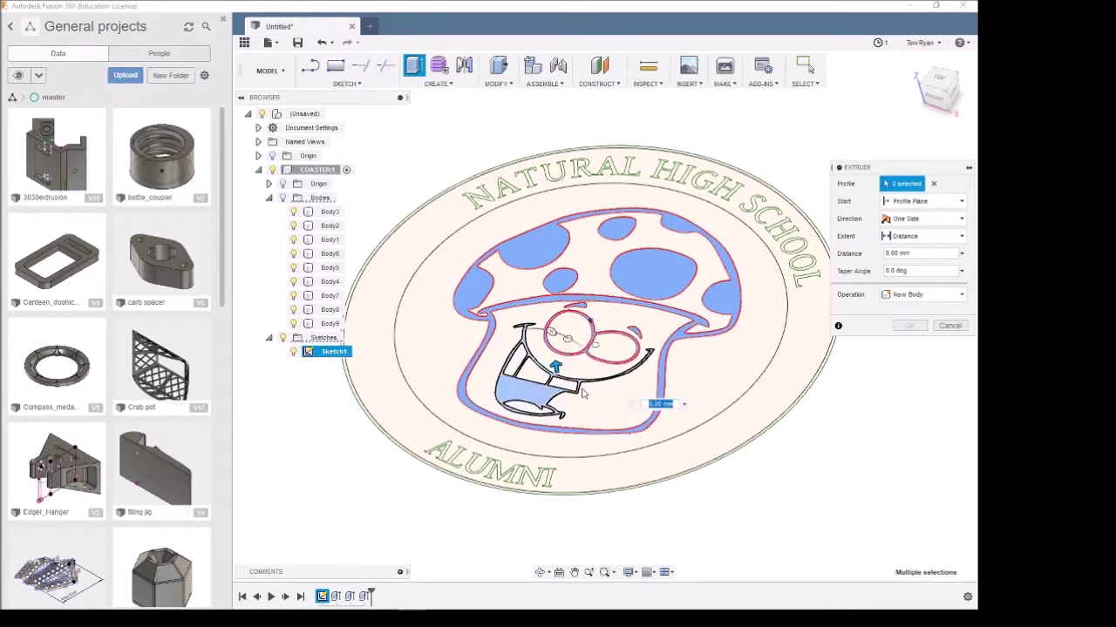
pyautogui.scroll(6, 565, 373)
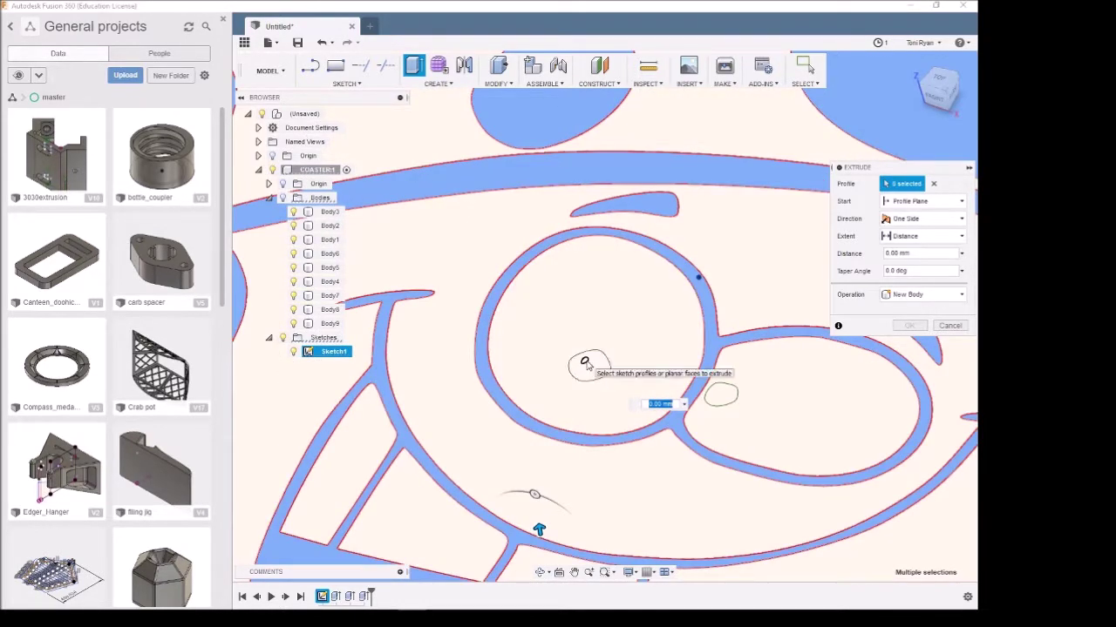
pyautogui.click(589, 370)
pyautogui.click(590, 371)
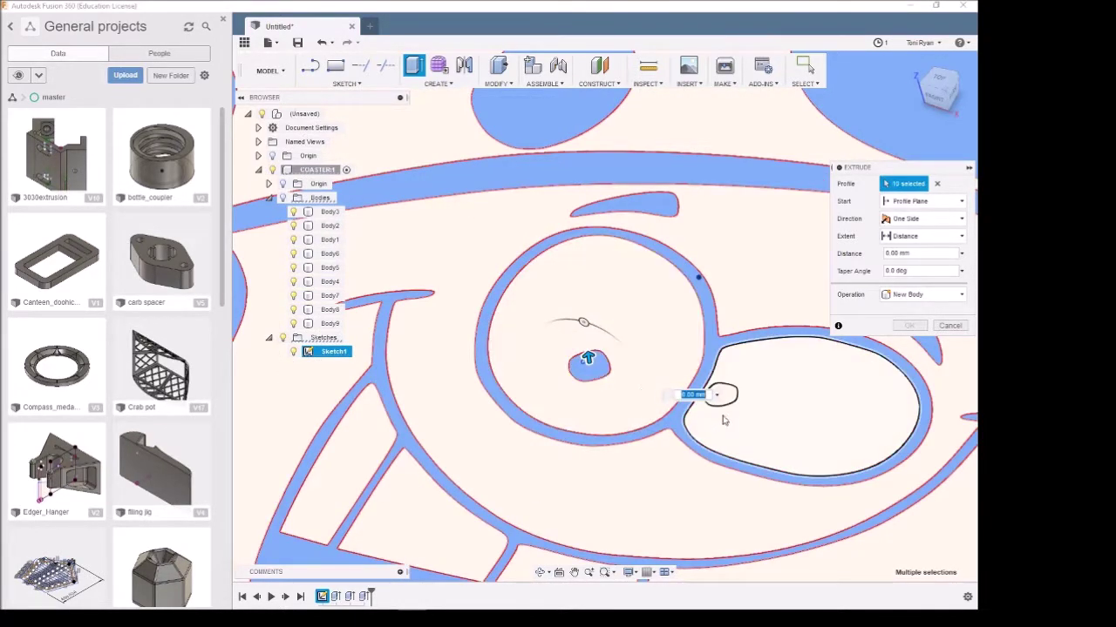
pyautogui.click(727, 397)
pyautogui.scroll(2, 731, 398)
pyautogui.scroll(5, 730, 398)
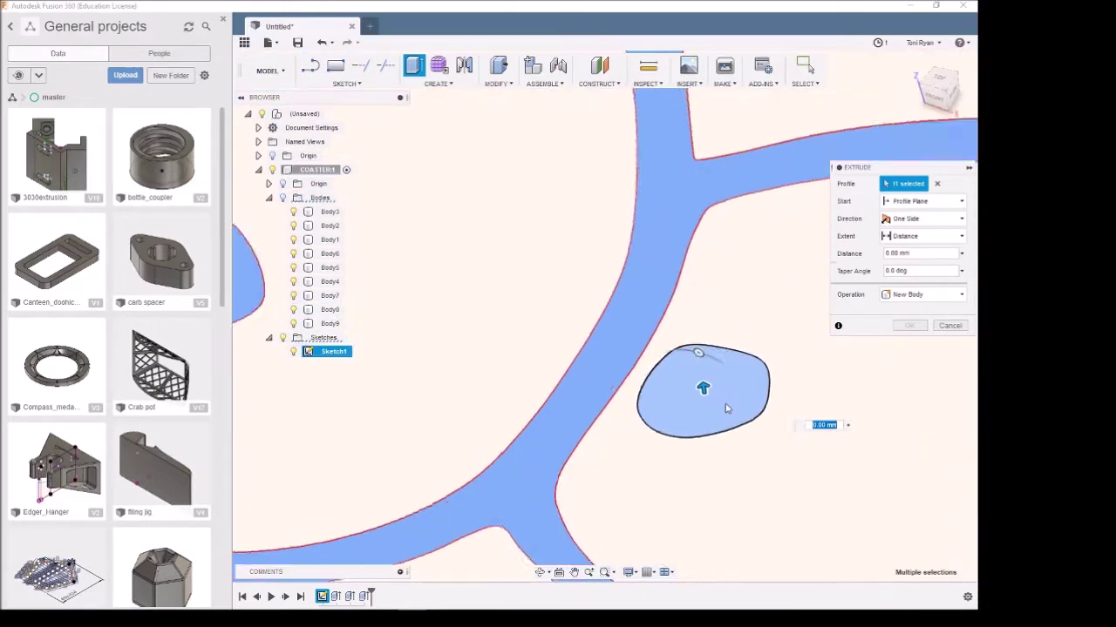
pyautogui.scroll(-8, 683, 369)
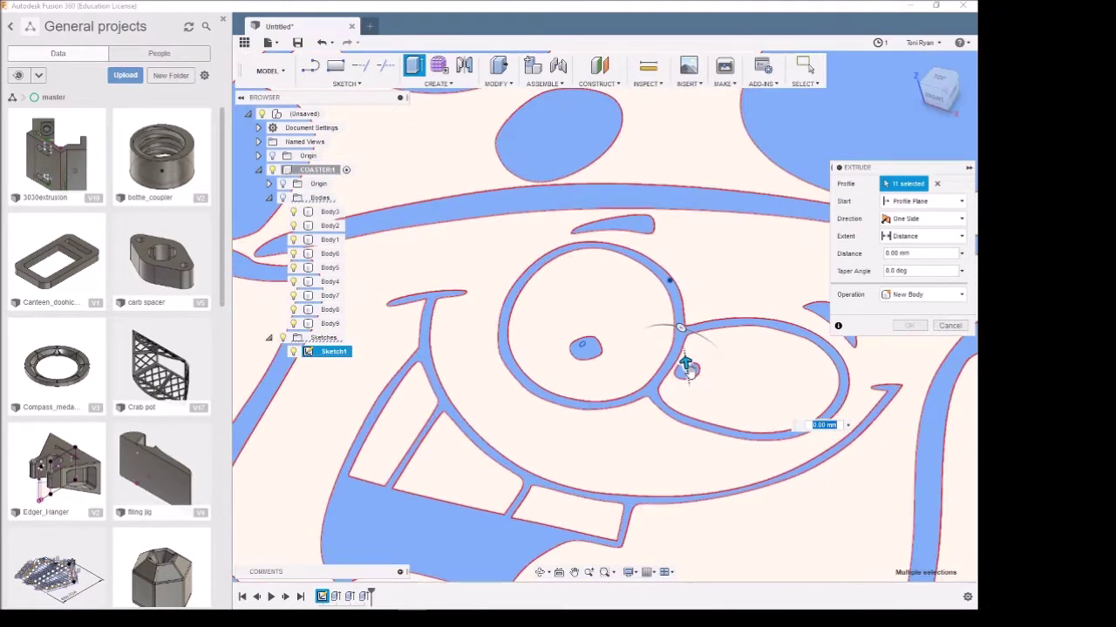
pyautogui.scroll(2, 752, 424)
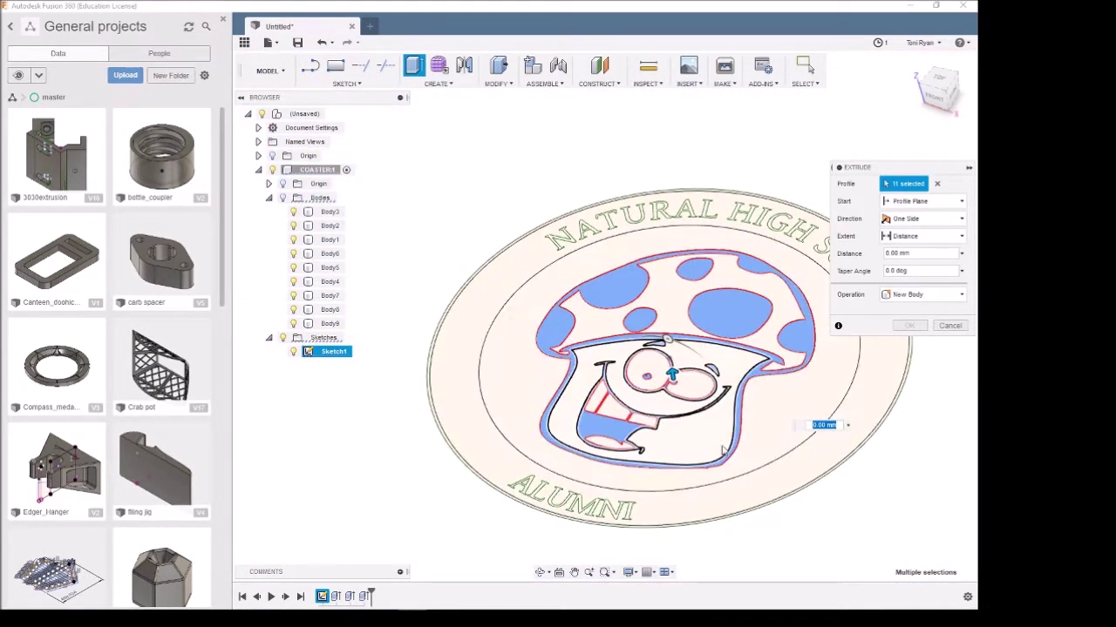
# Step: Start the extrusion from an offset plane and show the coaster bodies, checking Body8
pyautogui.click(960, 202)
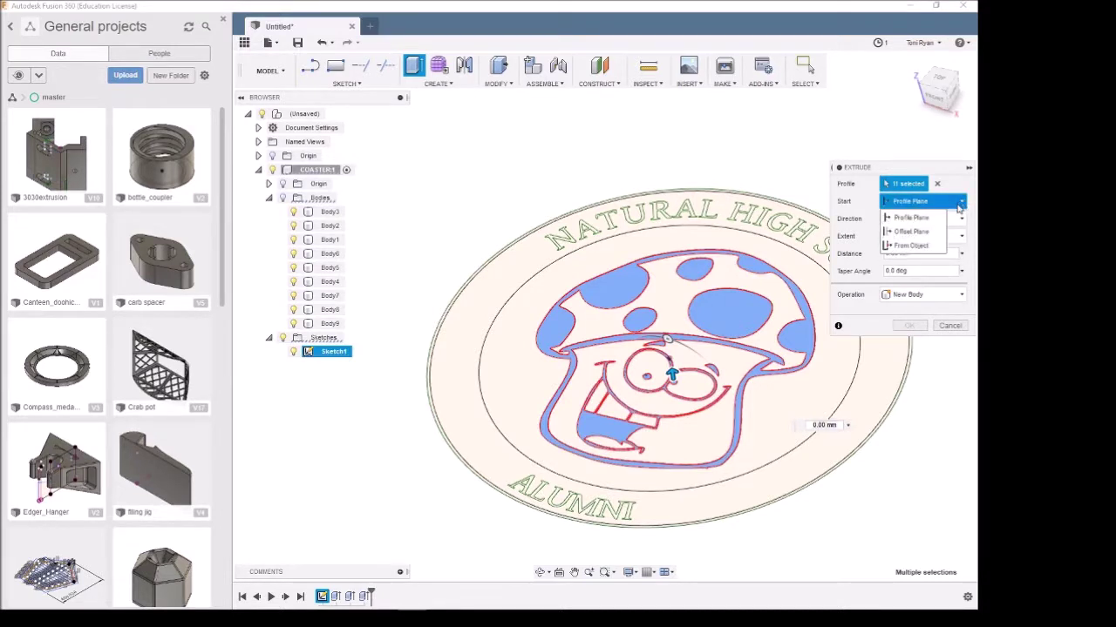
pyautogui.click(910, 231)
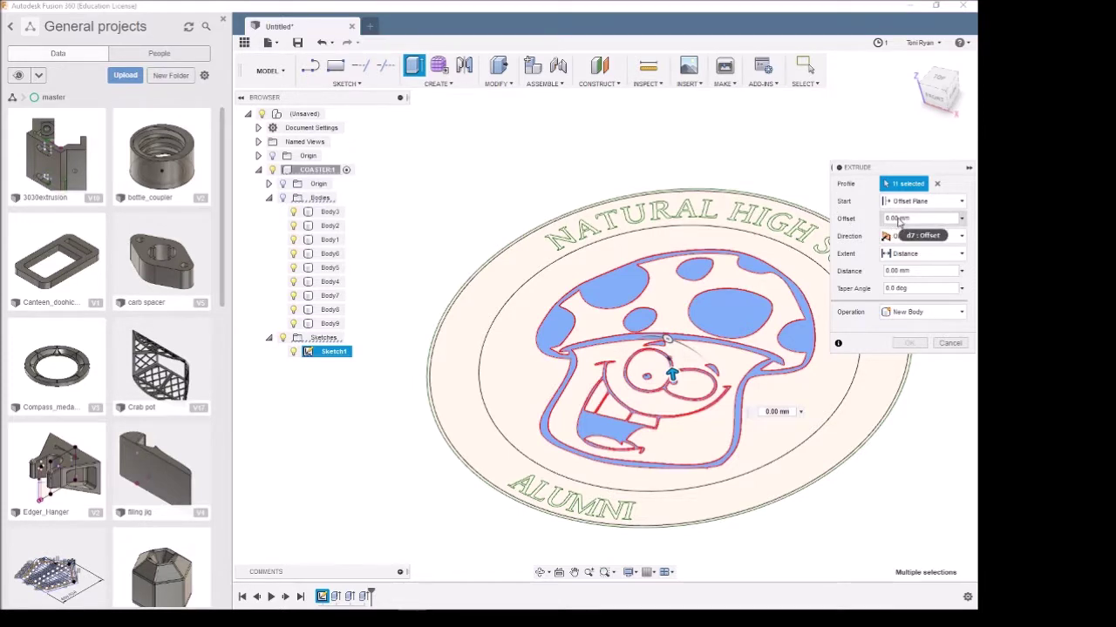
pyautogui.click(889, 220)
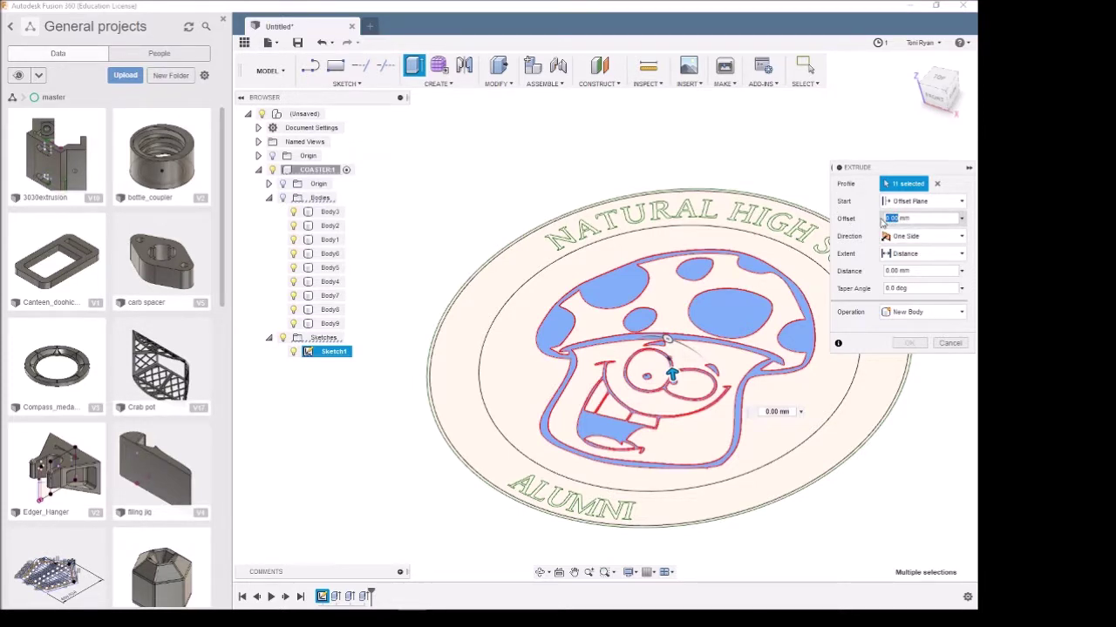
pyautogui.write('3')
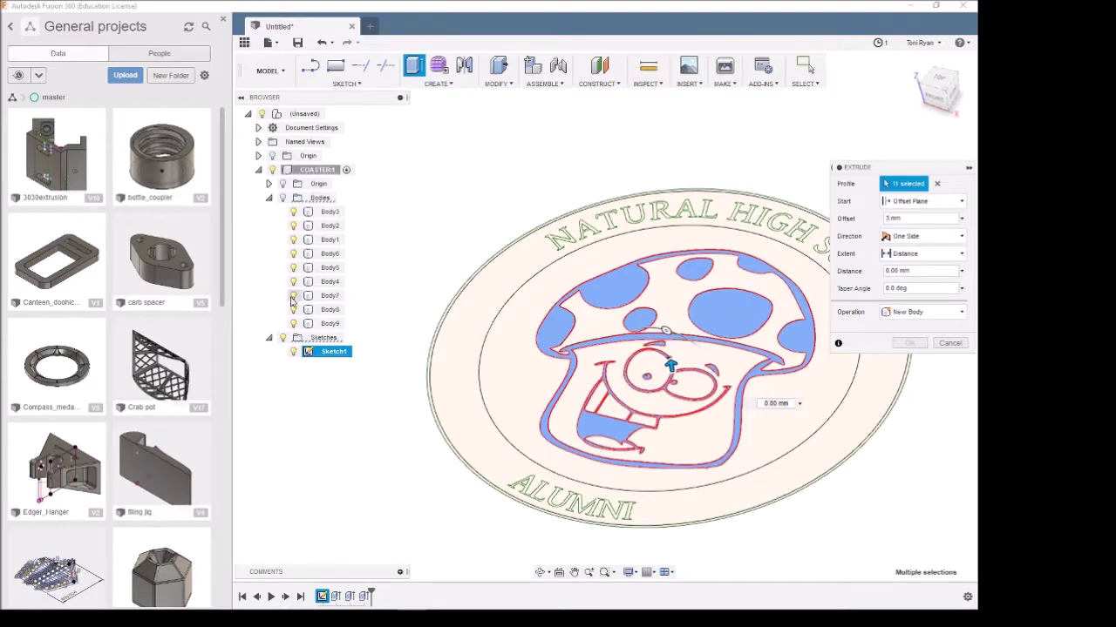
pyautogui.click(283, 199)
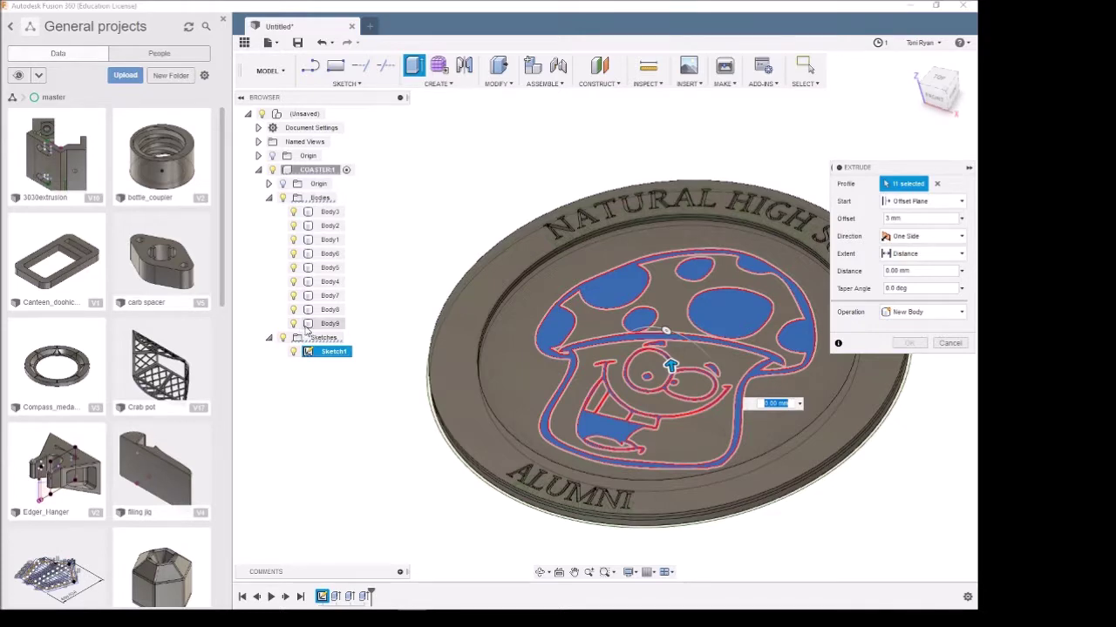
pyautogui.click(293, 312)
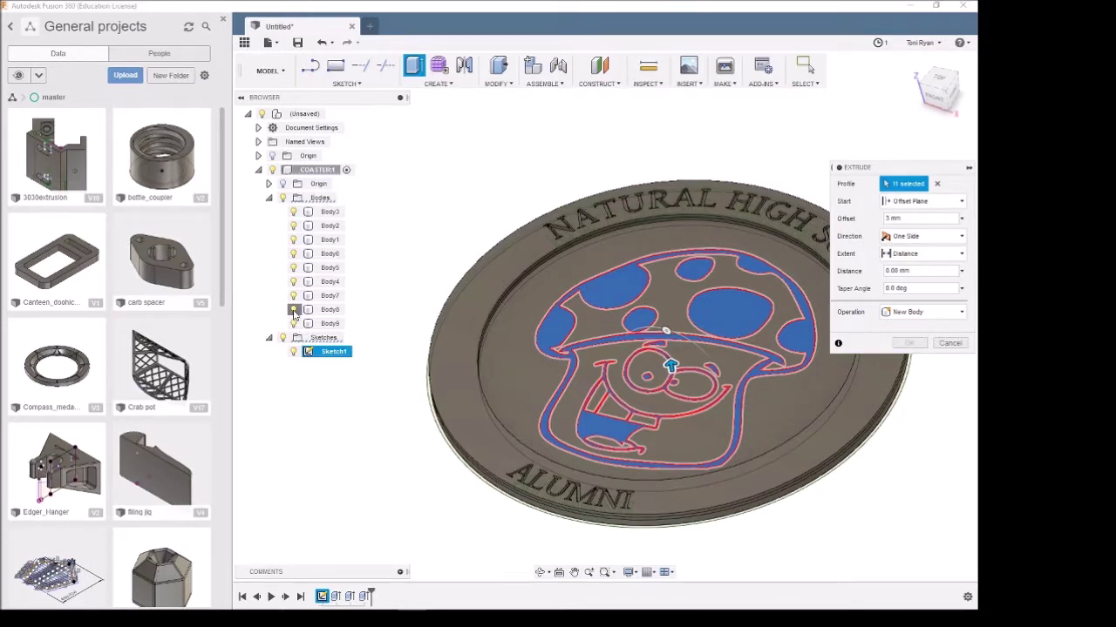
pyautogui.click(293, 312)
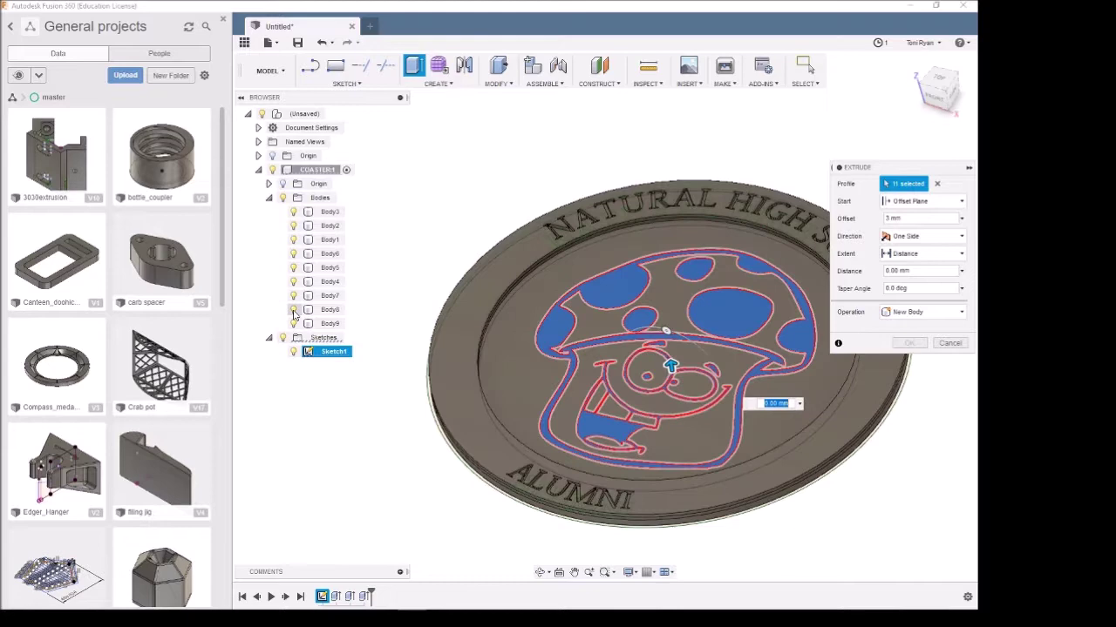
pyautogui.click(294, 312)
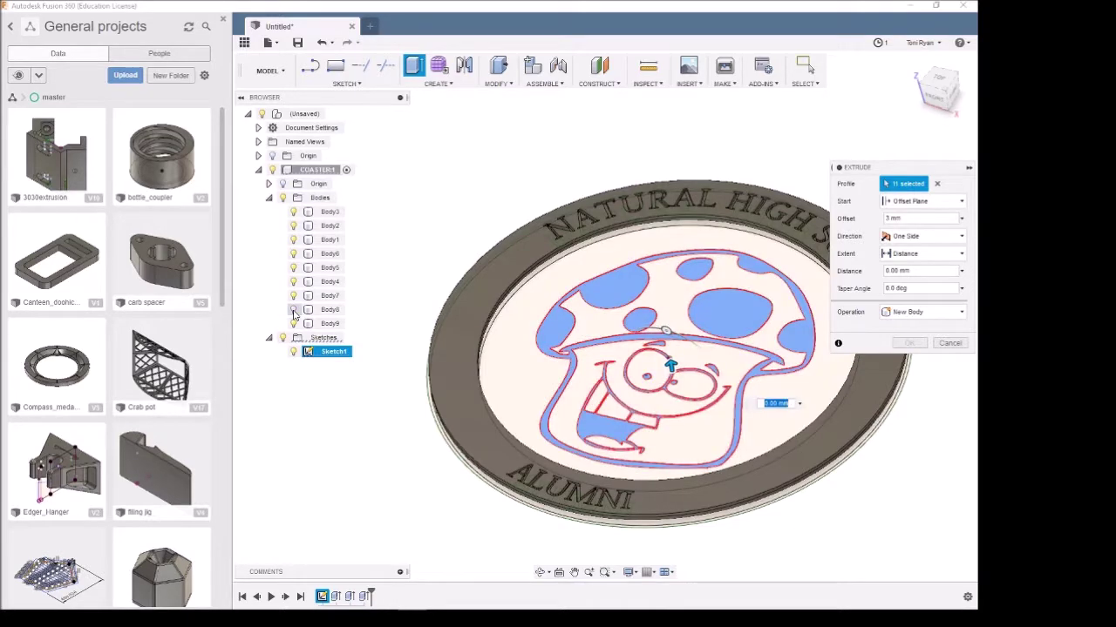
pyautogui.click(294, 312)
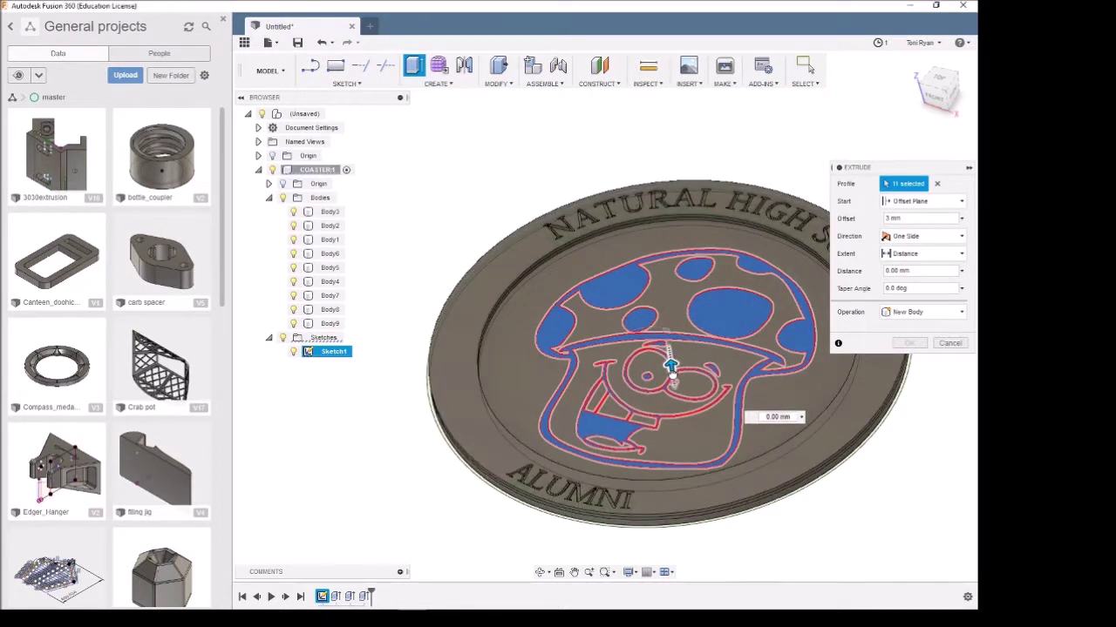
# Step: Cut the mushroom profiles -1 mm into Body8 from a 2 mm offset
pyautogui.moveTo(671, 366); pyautogui.dragTo(676, 397)
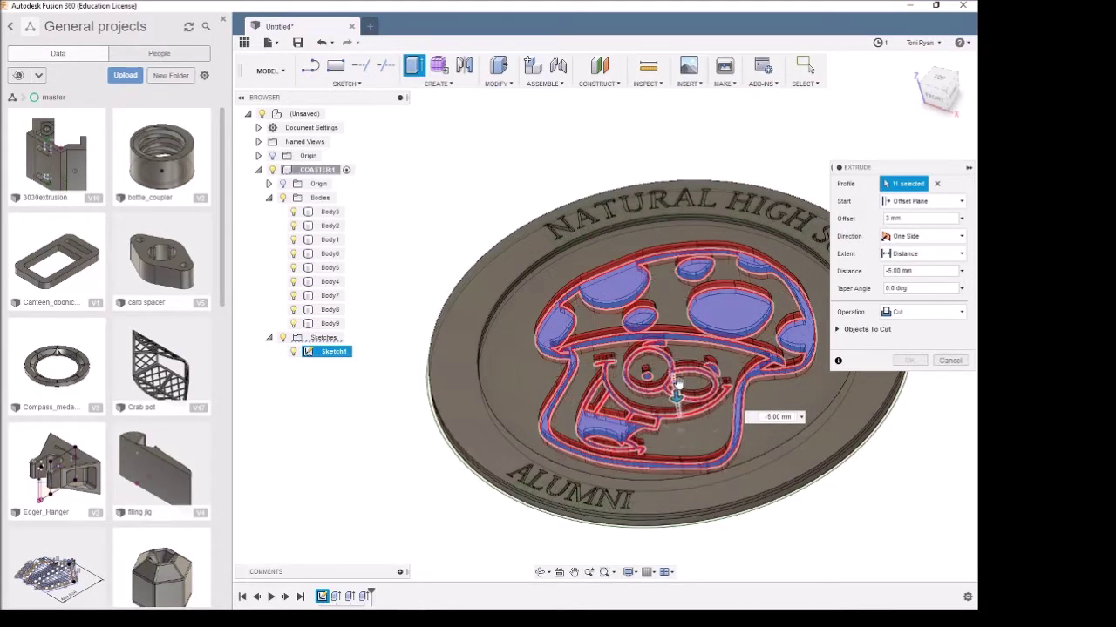
pyautogui.click(766, 416)
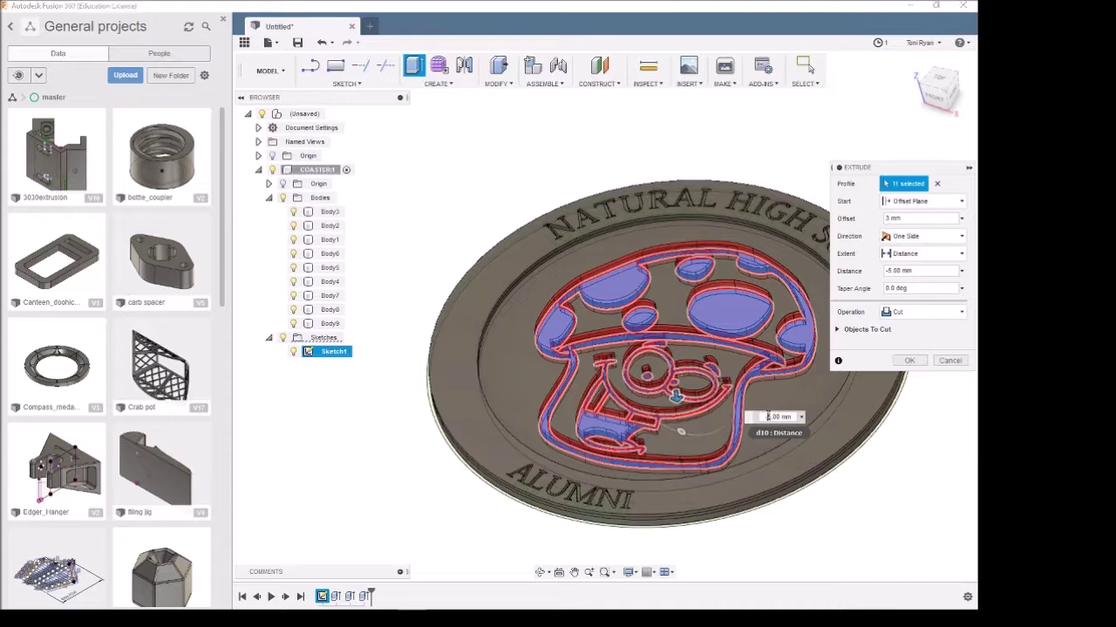
pyautogui.write('-1')
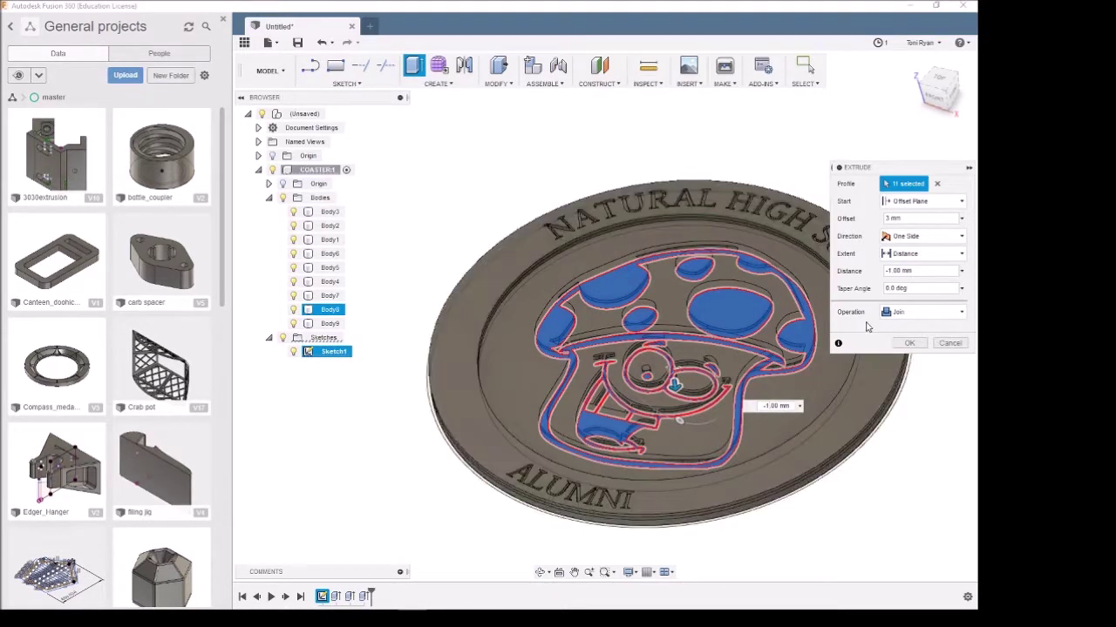
pyautogui.click(961, 313)
pyautogui.click(899, 328)
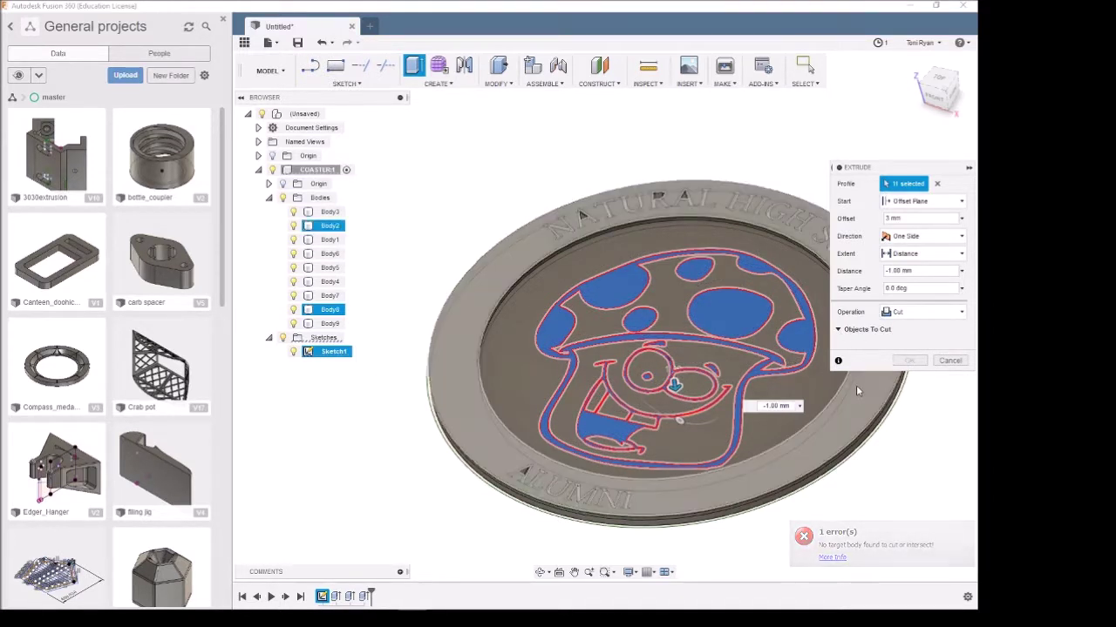
pyautogui.keyDown('shift'); pyautogui.moveTo(897, 488); pyautogui.dragTo(855, 485, button='middle'); pyautogui.keyUp('shift')
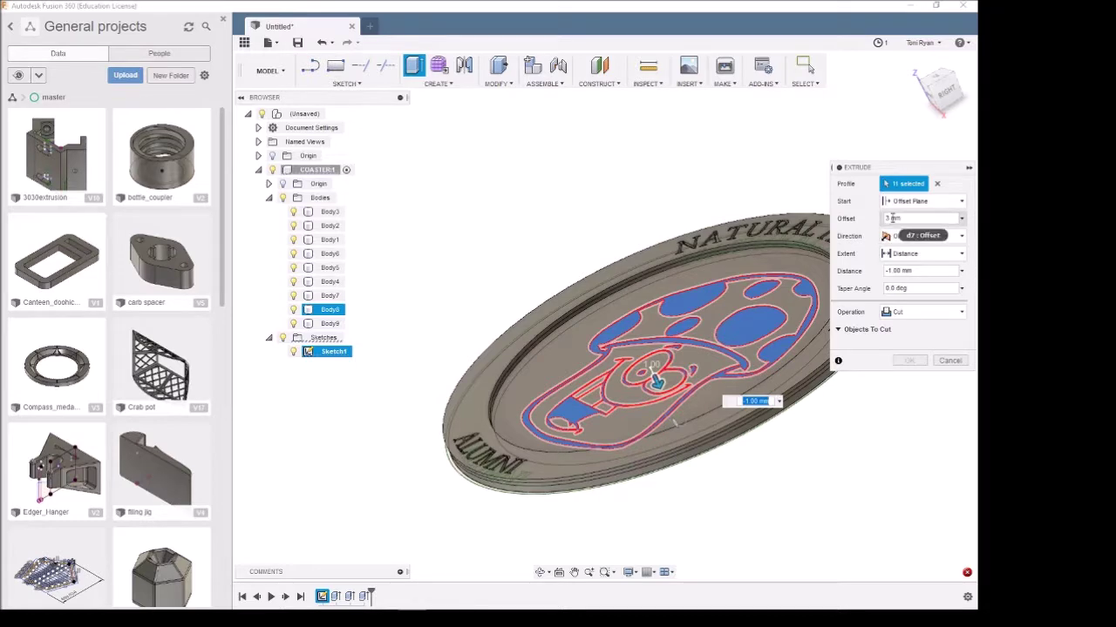
pyautogui.keyDown('shift'); pyautogui.moveTo(848, 459); pyautogui.dragTo(774, 461, button='middle'); pyautogui.keyUp('shift')
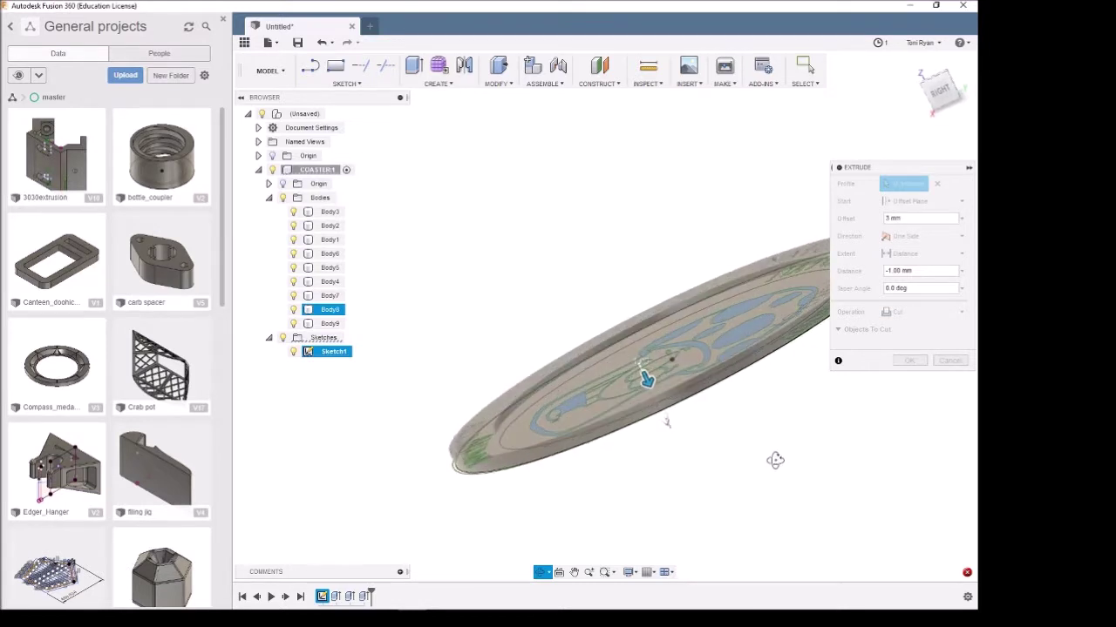
pyautogui.click(890, 220)
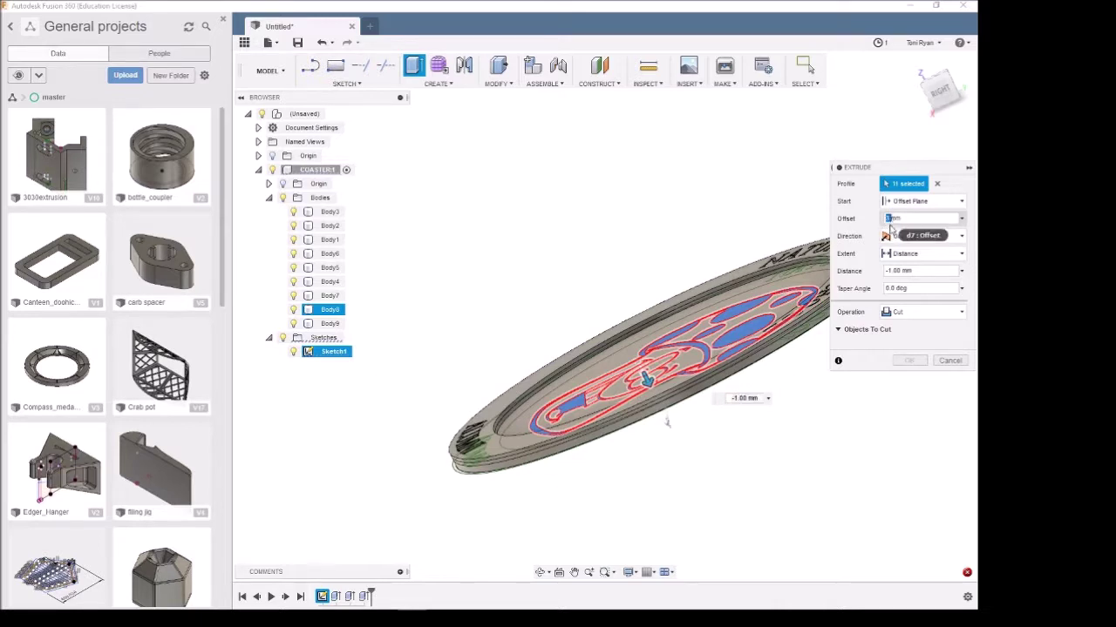
pyautogui.write('2mm')
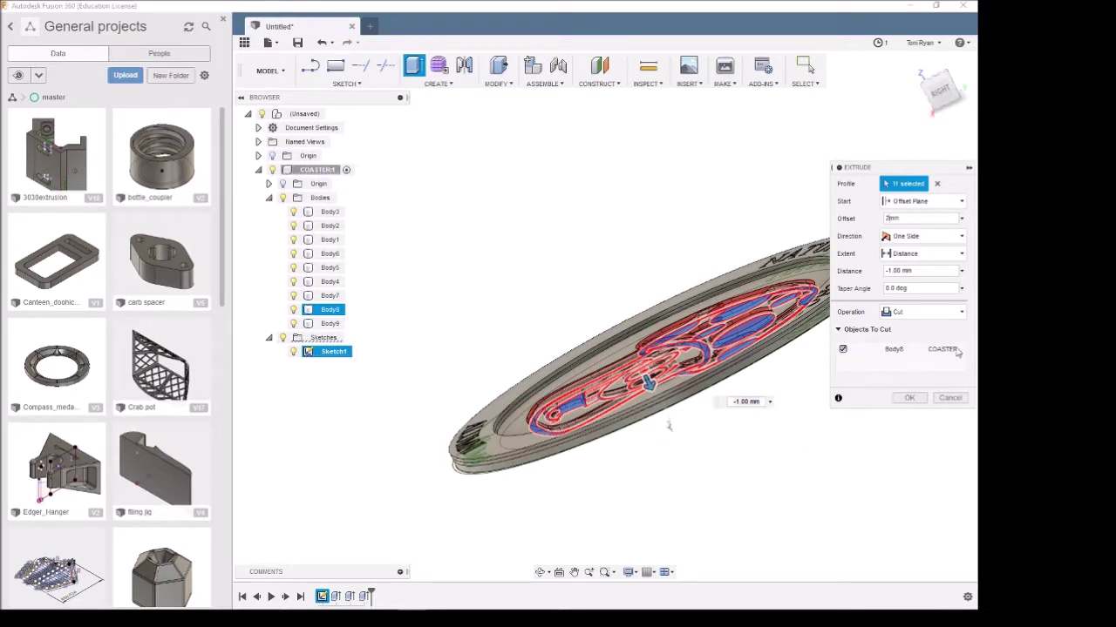
pyautogui.click(907, 399)
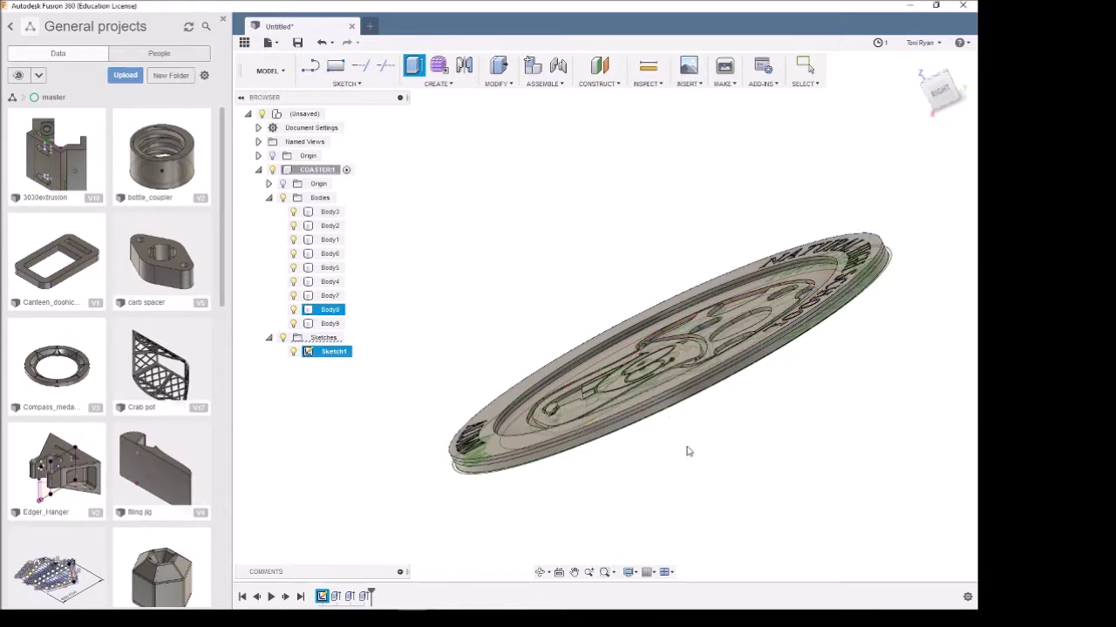
# Step: Orbit the coaster and select Body8 to inspect the bodies
pyautogui.keyDown('shift'); pyautogui.moveTo(686, 450); pyautogui.dragTo(774, 453, button='middle'); pyautogui.keyUp('shift')
pyautogui.press('Escape')
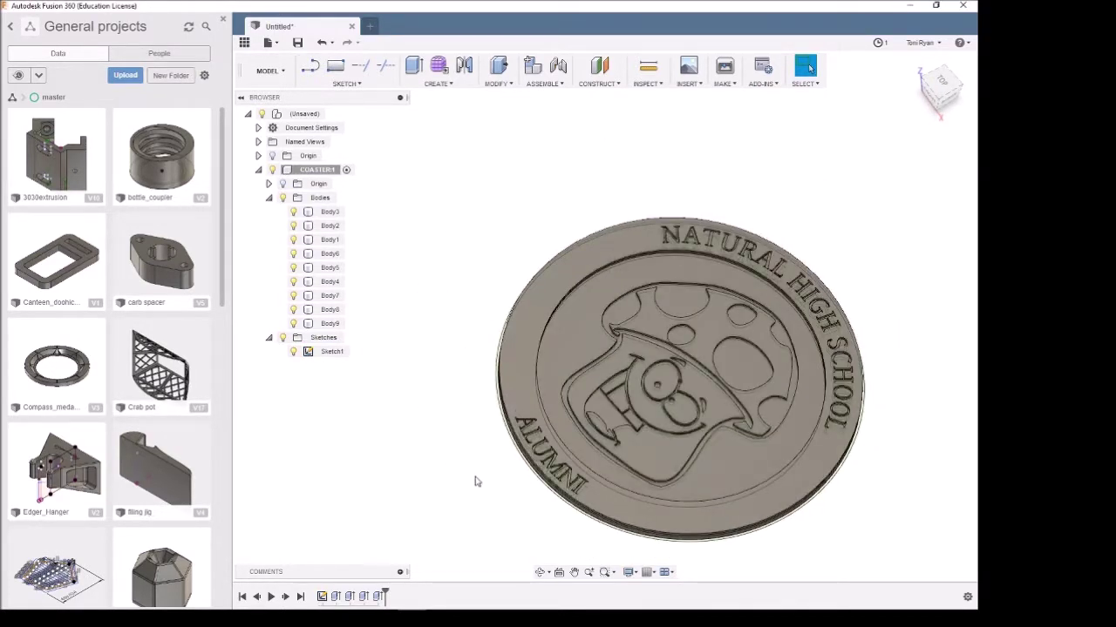
pyautogui.keyDown('shift'); pyautogui.moveTo(475, 482); pyautogui.dragTo(507, 480, button='middle'); pyautogui.keyUp('shift')
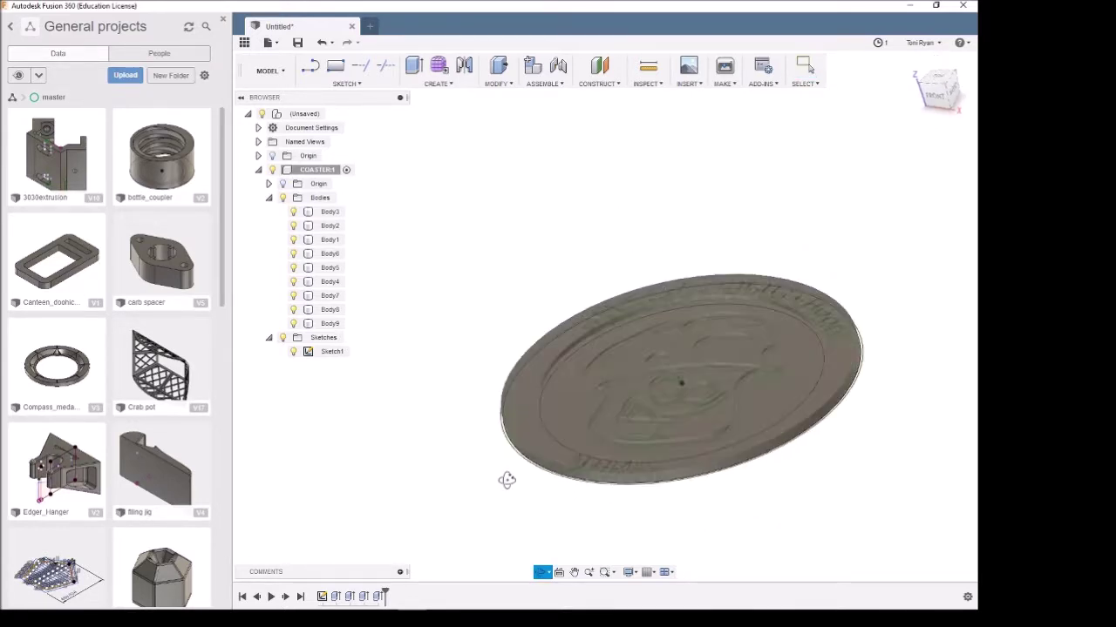
pyautogui.scroll(3, 866, 383)
pyautogui.scroll(-2, 830, 413)
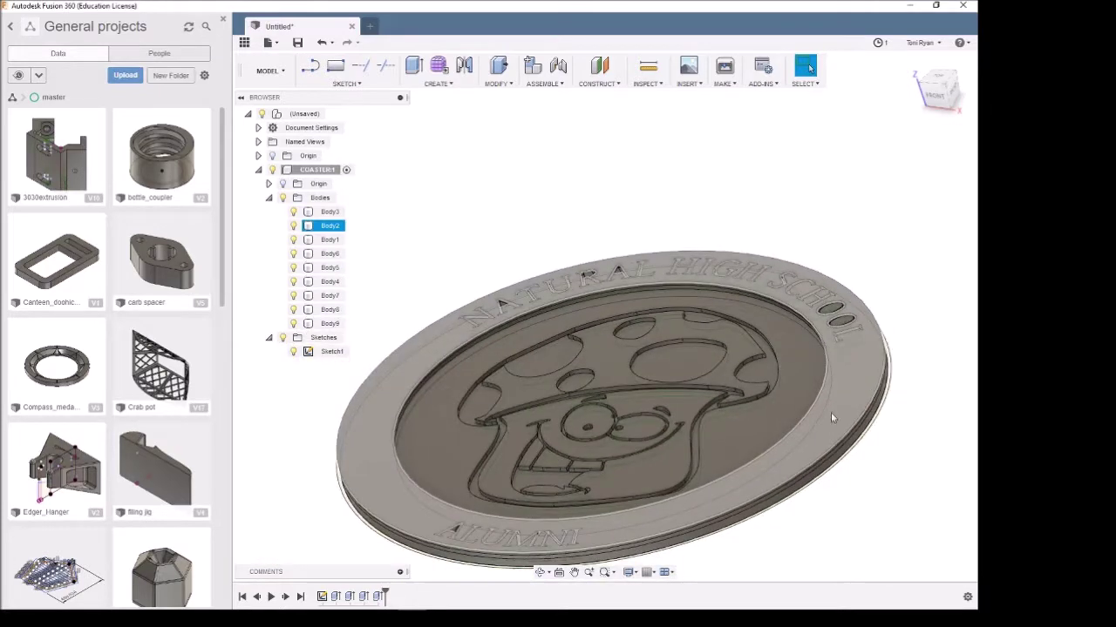
pyautogui.click(562, 341)
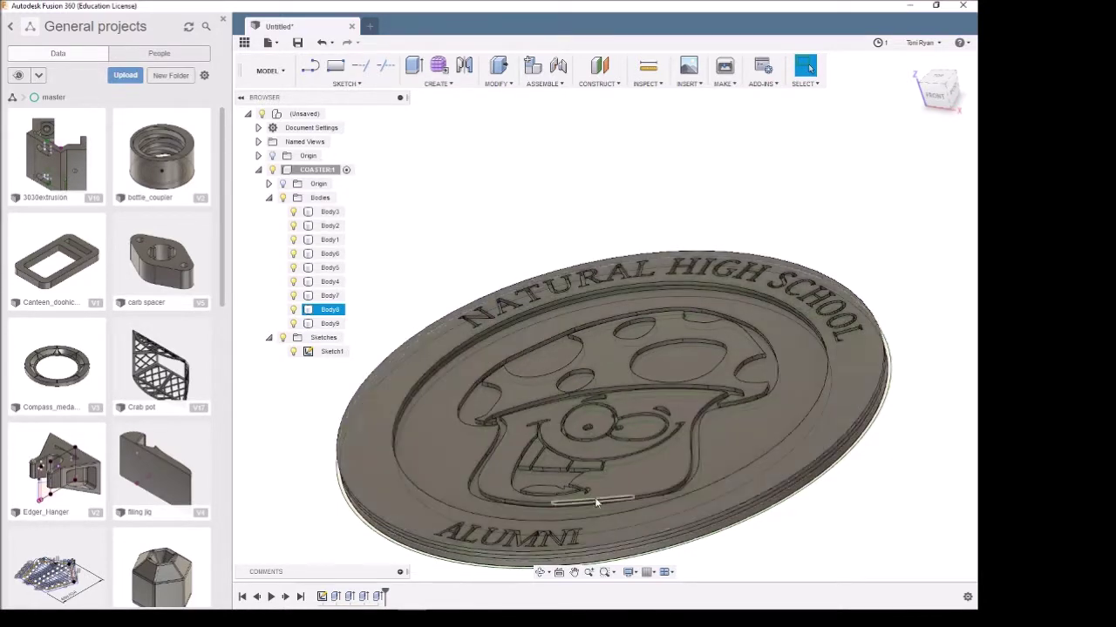
pyautogui.click(710, 209)
pyautogui.keyDown('shift'); pyautogui.moveTo(710, 209); pyautogui.dragTo(818, 387, button='middle'); pyautogui.keyUp('shift')
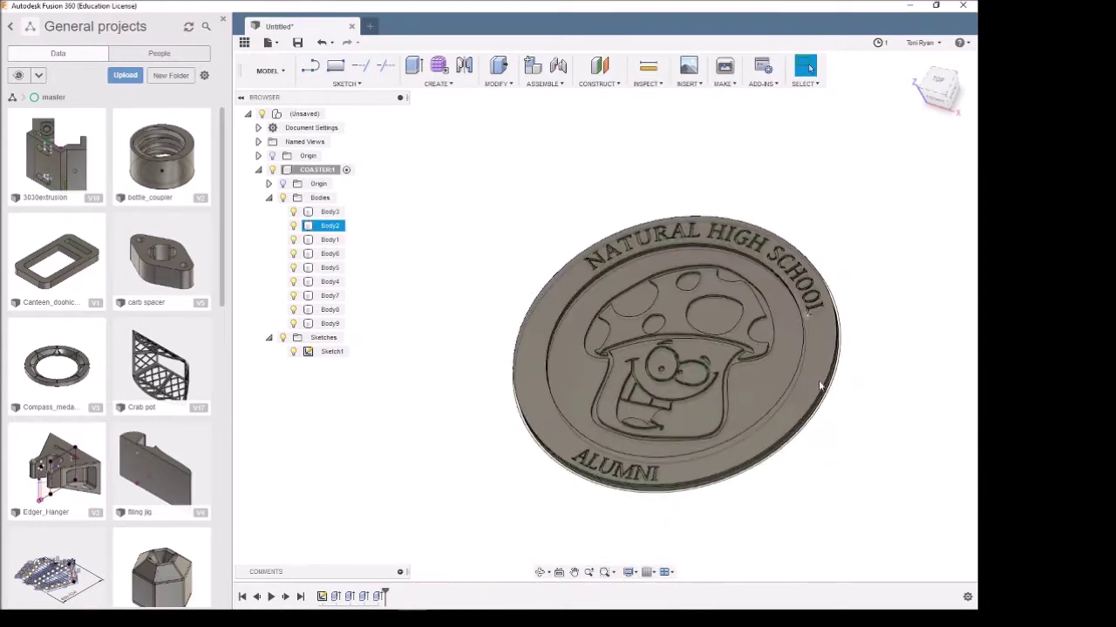
pyautogui.keyDown('shift'); pyautogui.moveTo(828, 487); pyautogui.dragTo(826, 460, button='middle'); pyautogui.keyUp('shift')
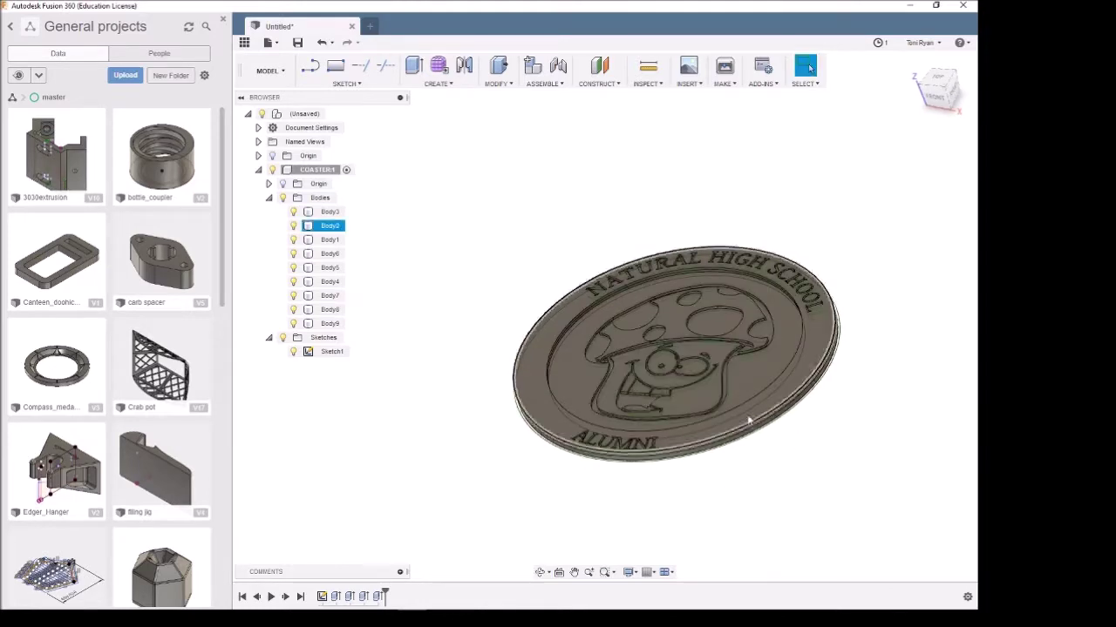
pyautogui.press('Escape')
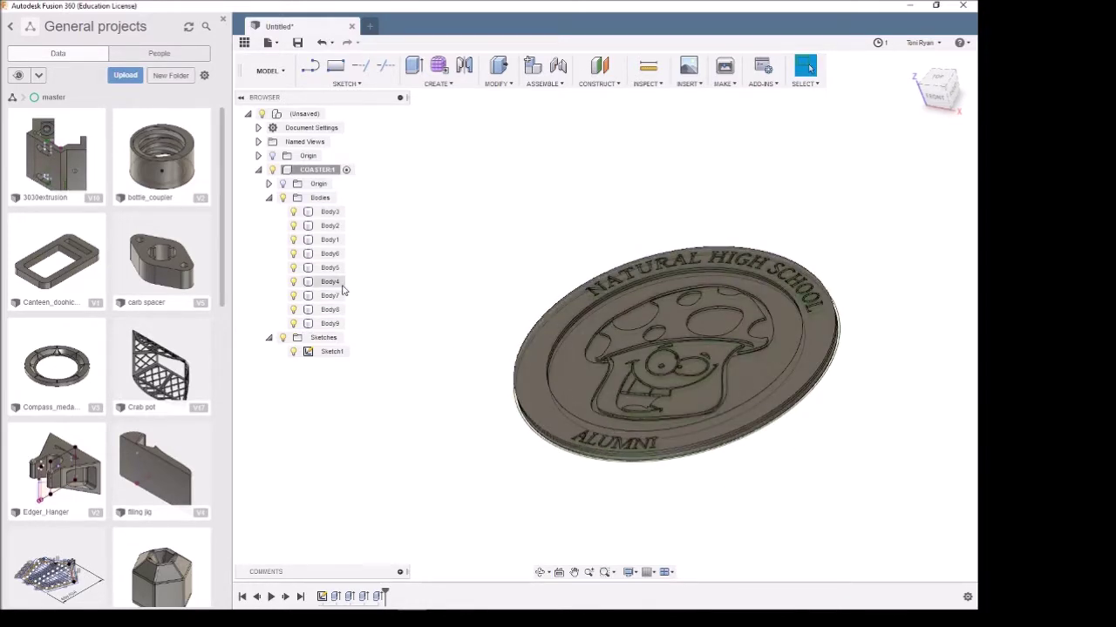
pyautogui.click(329, 309)
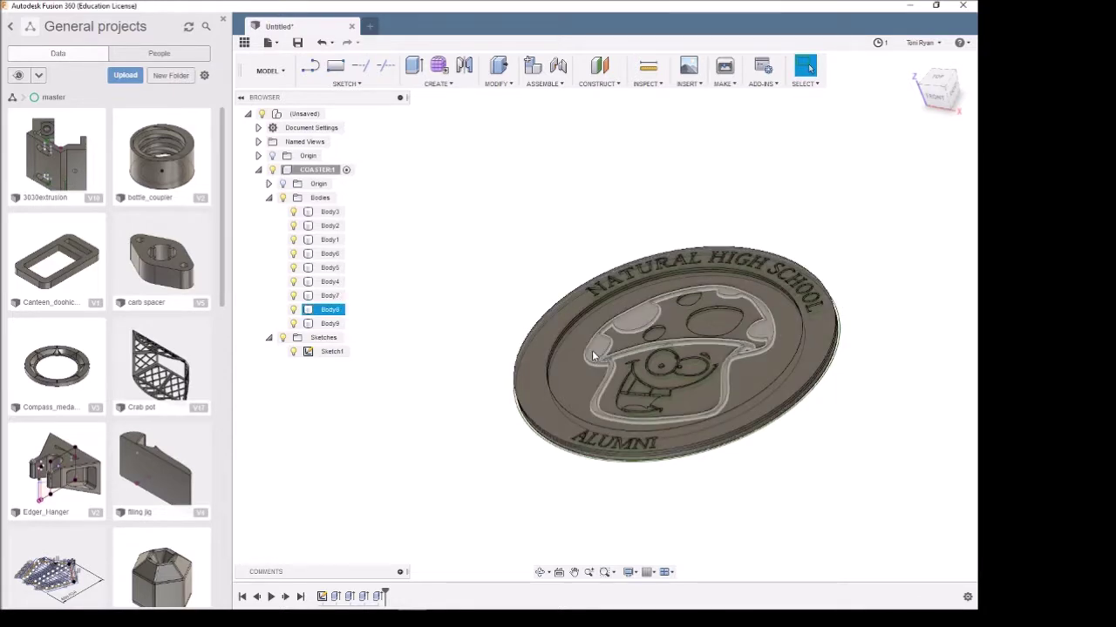
# Step: Select the coaster's base ring face and start an extrusion from it
pyautogui.scroll(4, 597, 406)
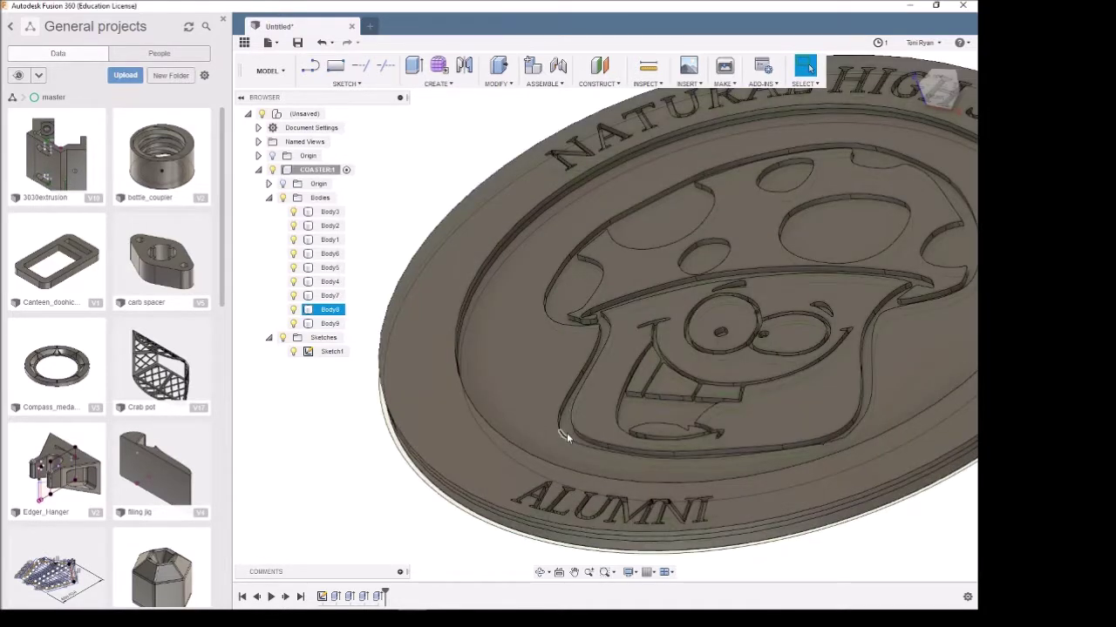
pyautogui.click(568, 433)
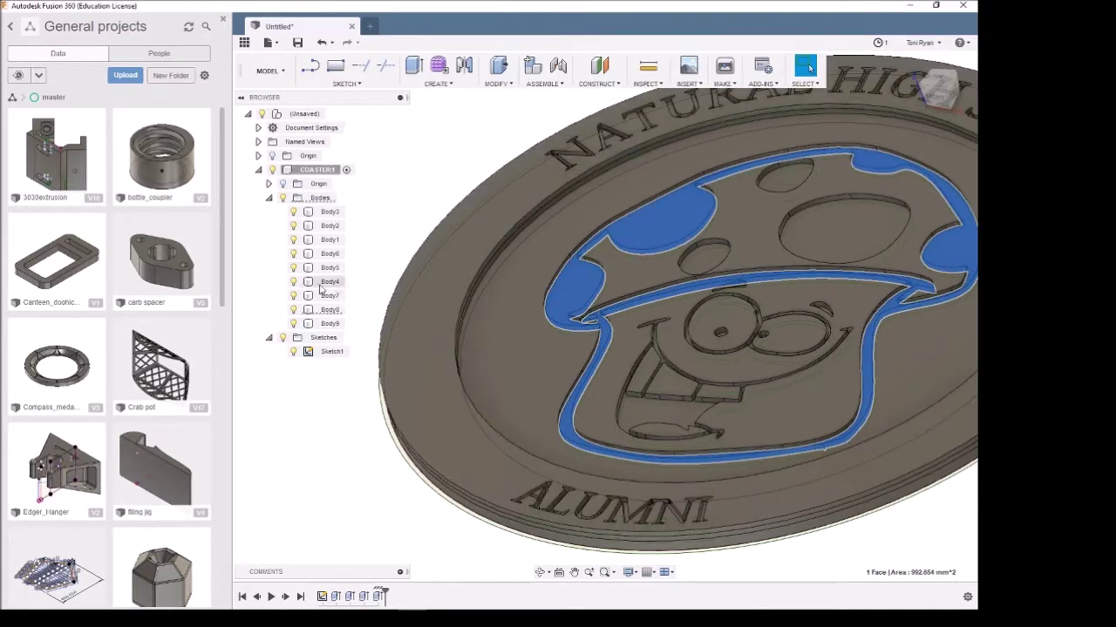
pyautogui.scroll(-5, 357, 471)
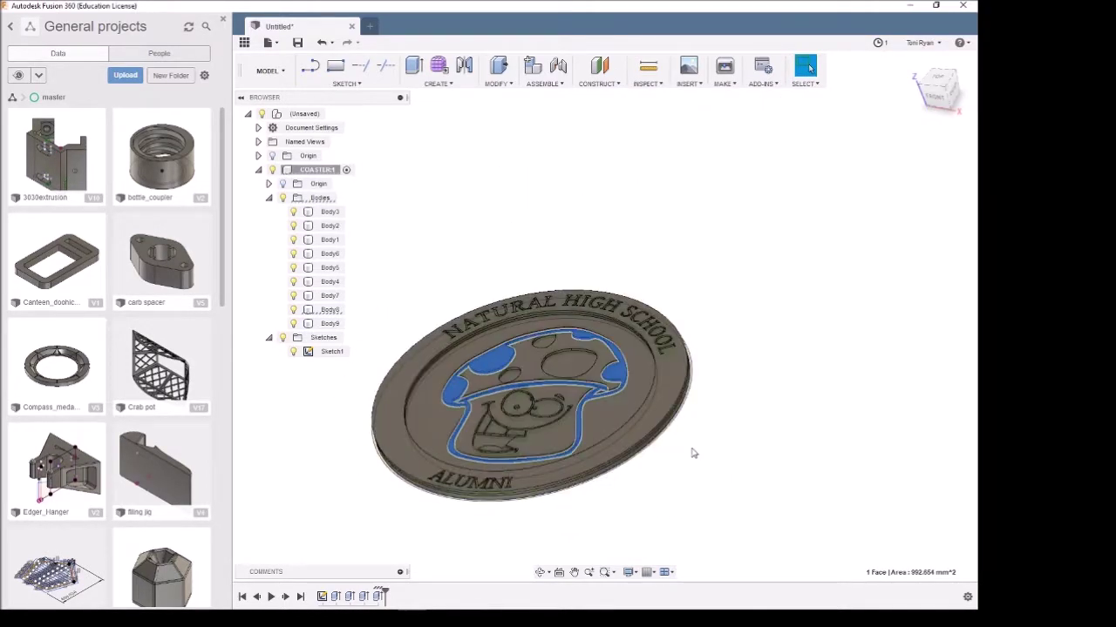
pyautogui.keyDown('shift'); pyautogui.moveTo(692, 450); pyautogui.dragTo(662, 436, button='middle'); pyautogui.keyUp('shift')
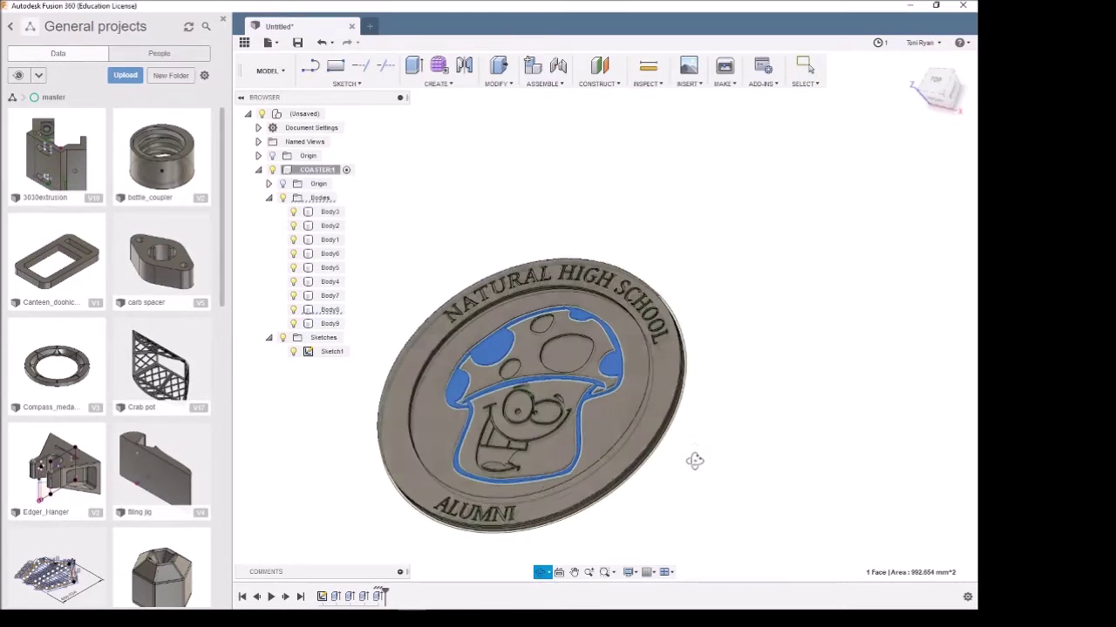
pyautogui.click(614, 415)
pyautogui.keyDown('shift'); pyautogui.moveTo(769, 488); pyautogui.dragTo(755, 441, button='middle'); pyautogui.keyUp('shift')
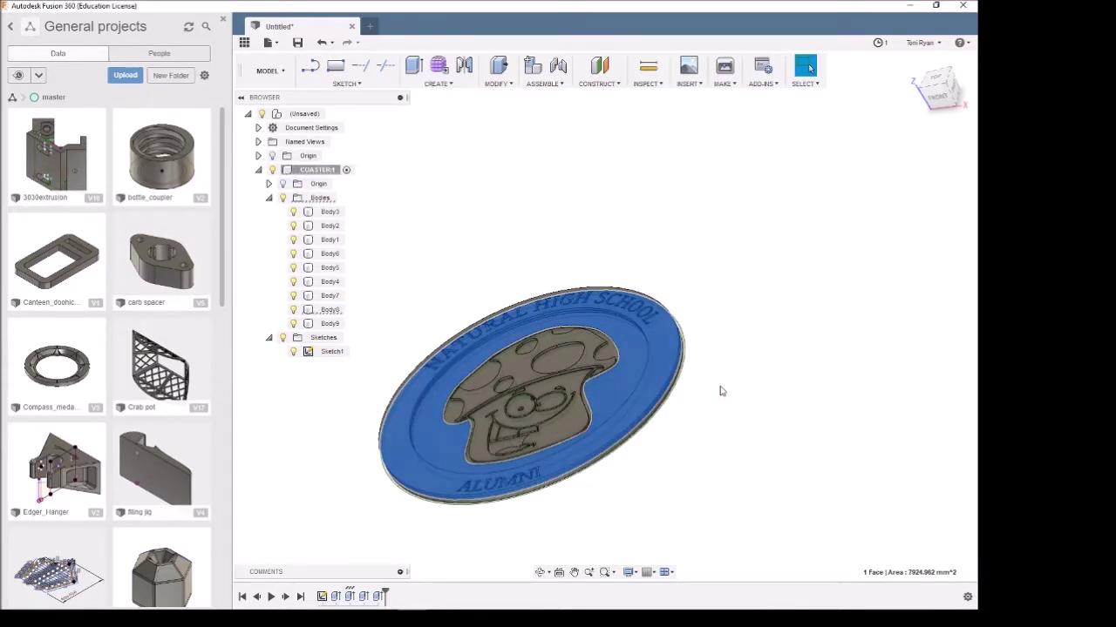
pyautogui.press('e')
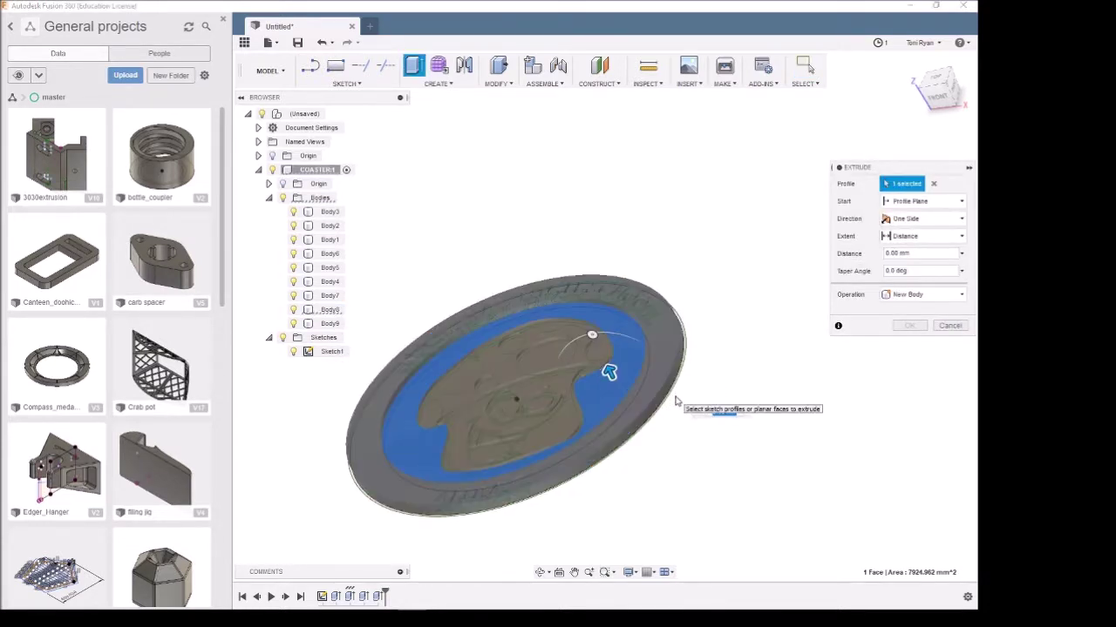
# Step: Swap the profile for the coaster's outer outline and extrude it 4.6 mm as a new body
pyautogui.scroll(4, 677, 401)
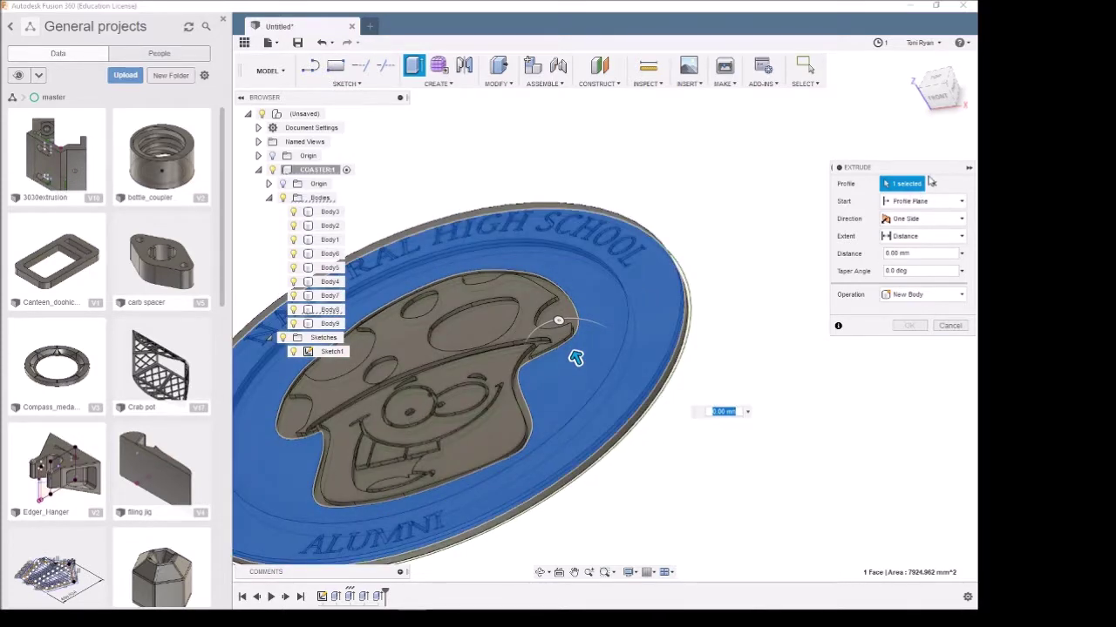
pyautogui.click(934, 184)
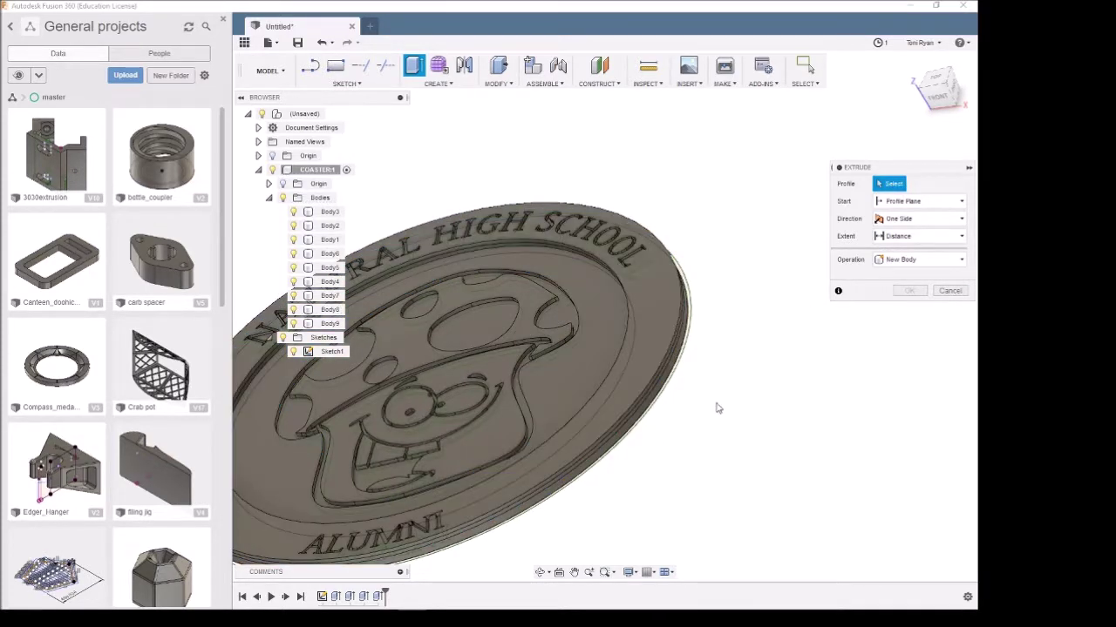
pyautogui.click(671, 386)
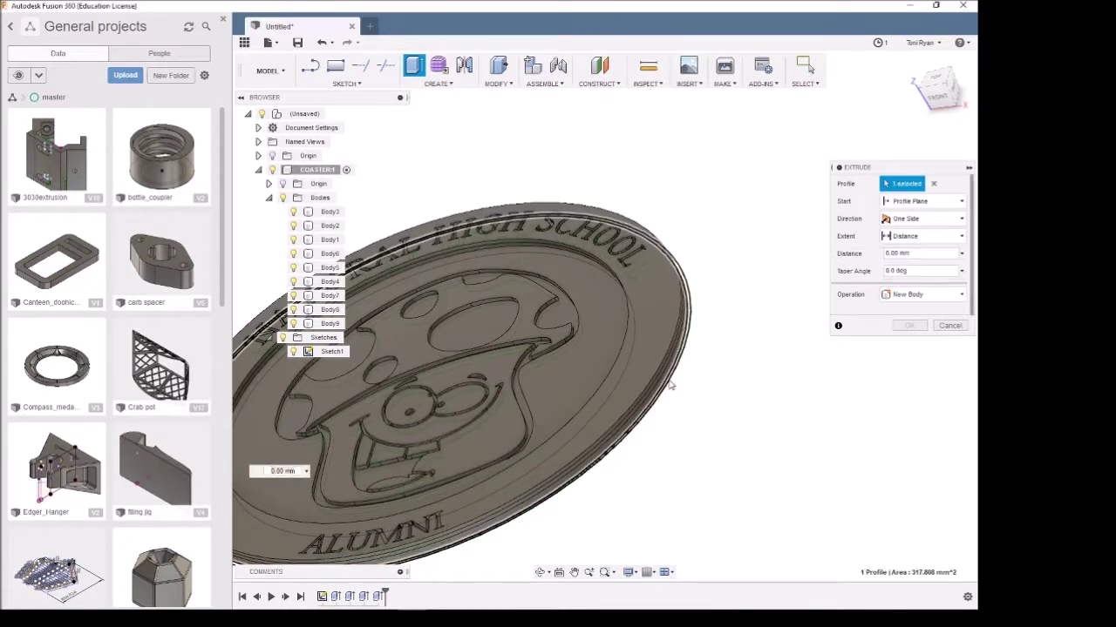
pyautogui.click(891, 253)
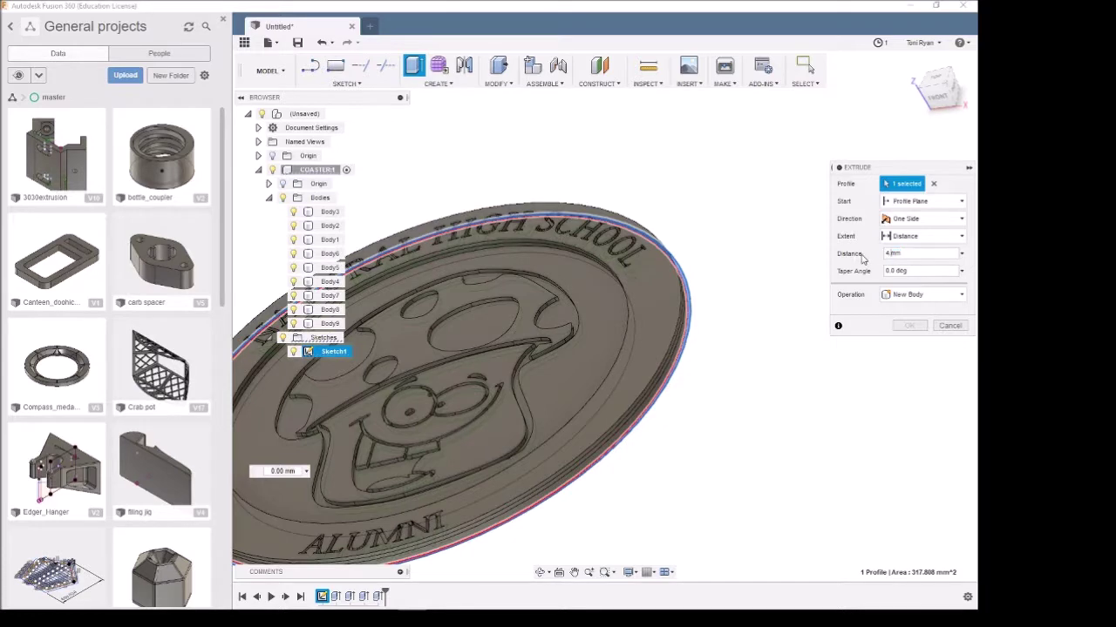
pyautogui.press('Return')
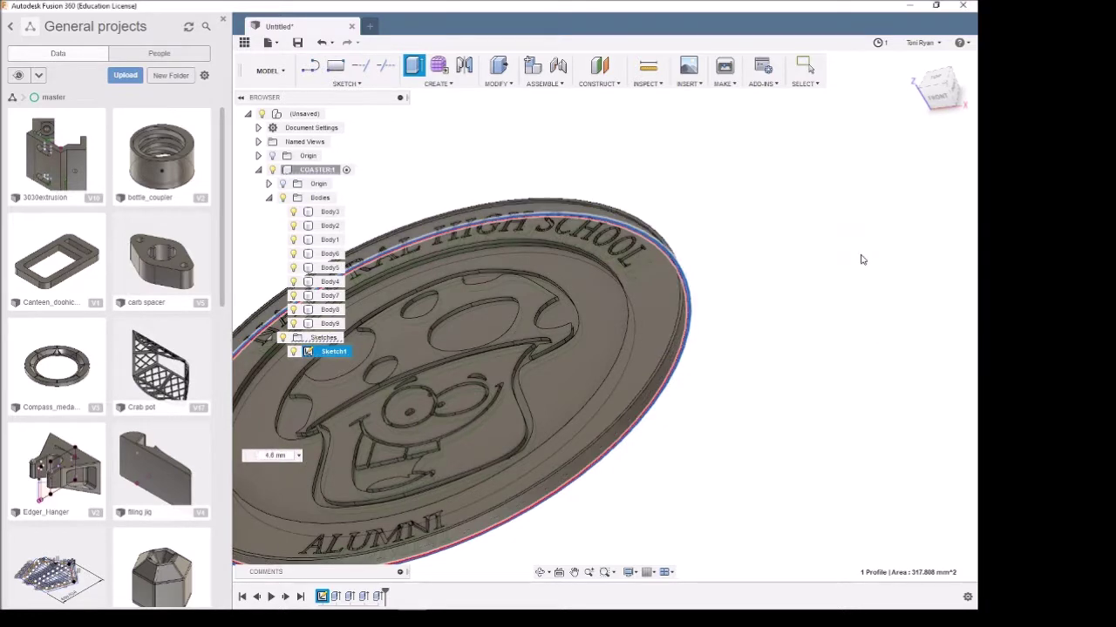
pyautogui.keyDown('shift'); pyautogui.moveTo(766, 378); pyautogui.dragTo(751, 344, button='middle'); pyautogui.keyUp('shift')
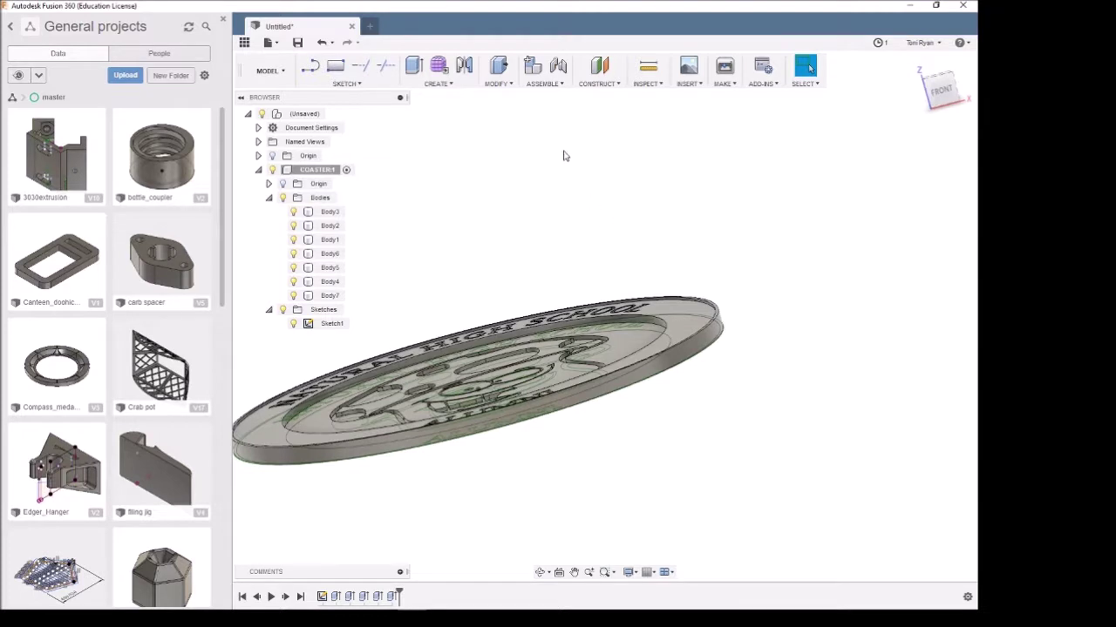
# Step: Chamfer the coaster's outer edge and flip the view to check the other face
pyautogui.click(499, 84)
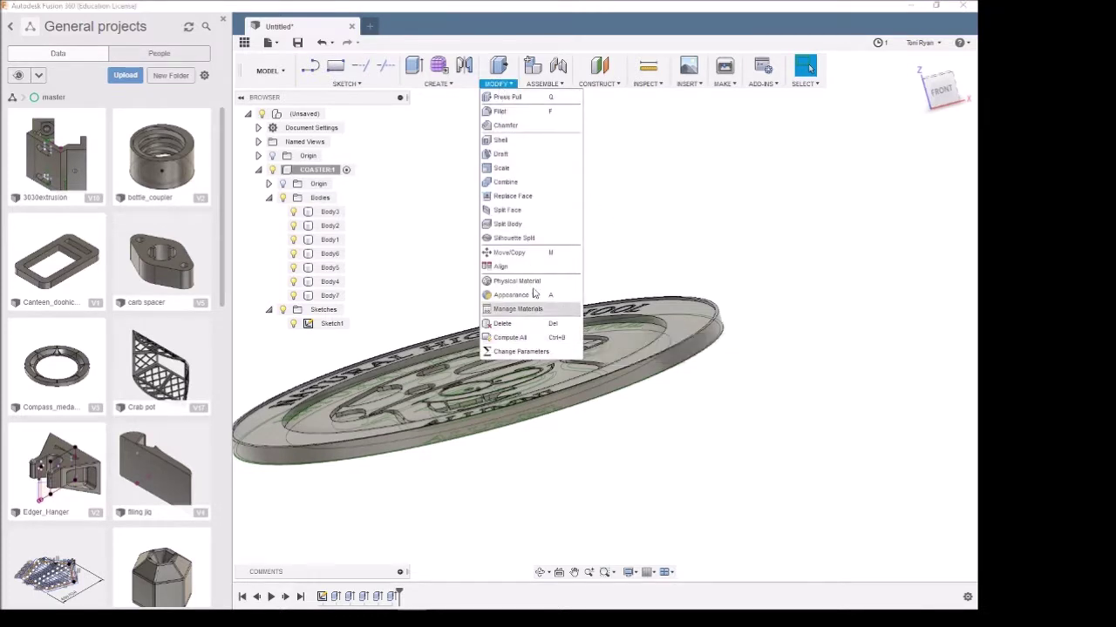
pyautogui.click(509, 127)
pyautogui.click(697, 363)
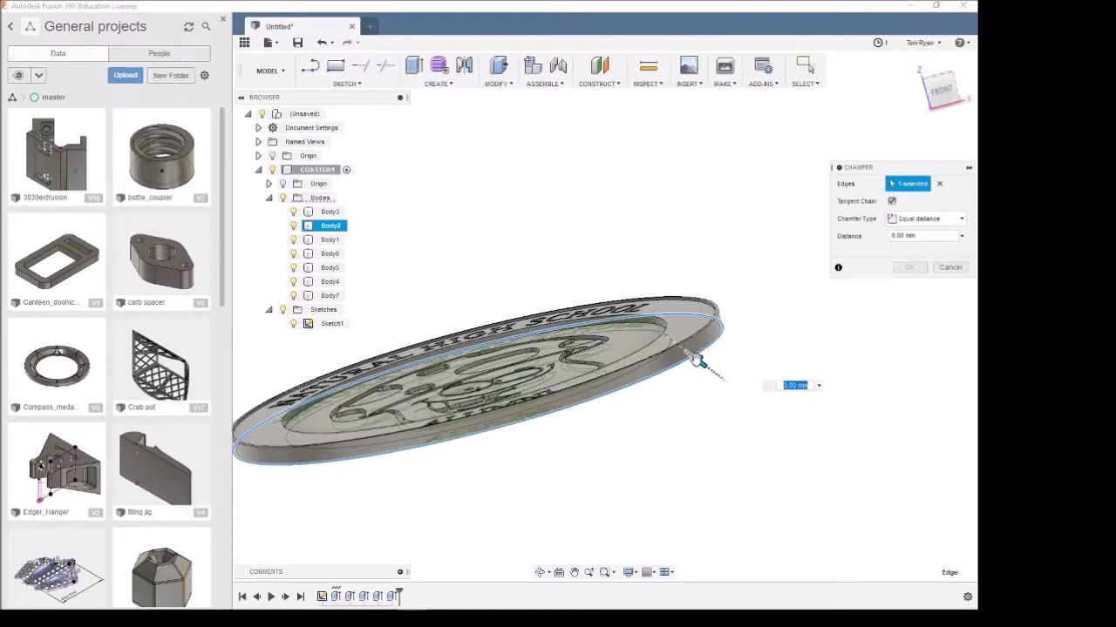
pyautogui.press('Escape')
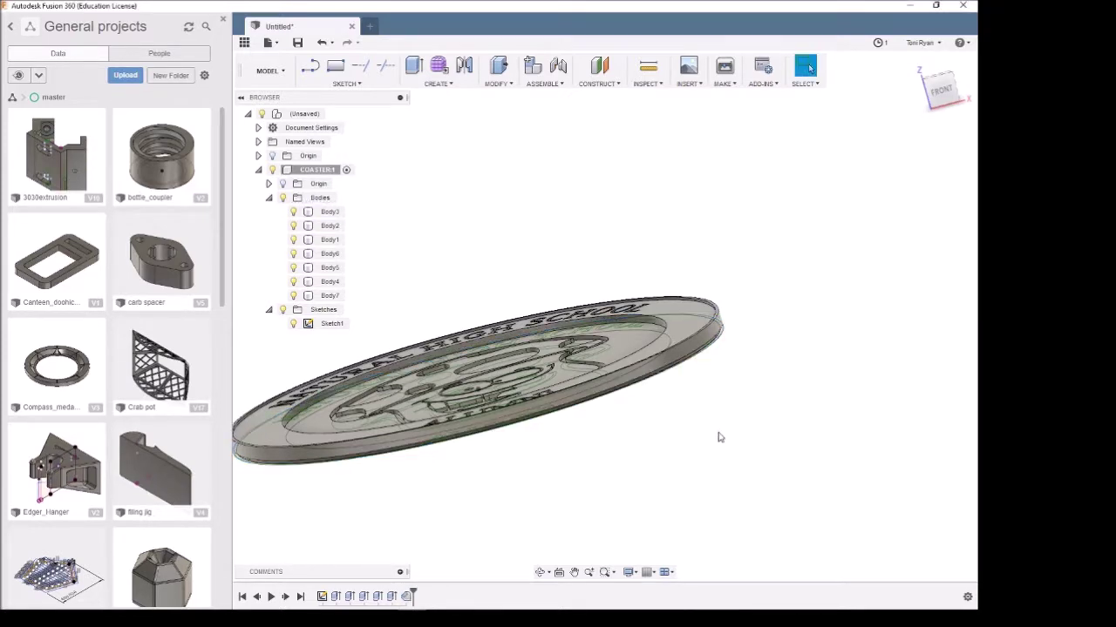
pyautogui.keyDown('shift'); pyautogui.moveTo(720, 437); pyautogui.dragTo(713, 299, button='middle'); pyautogui.keyUp('shift')
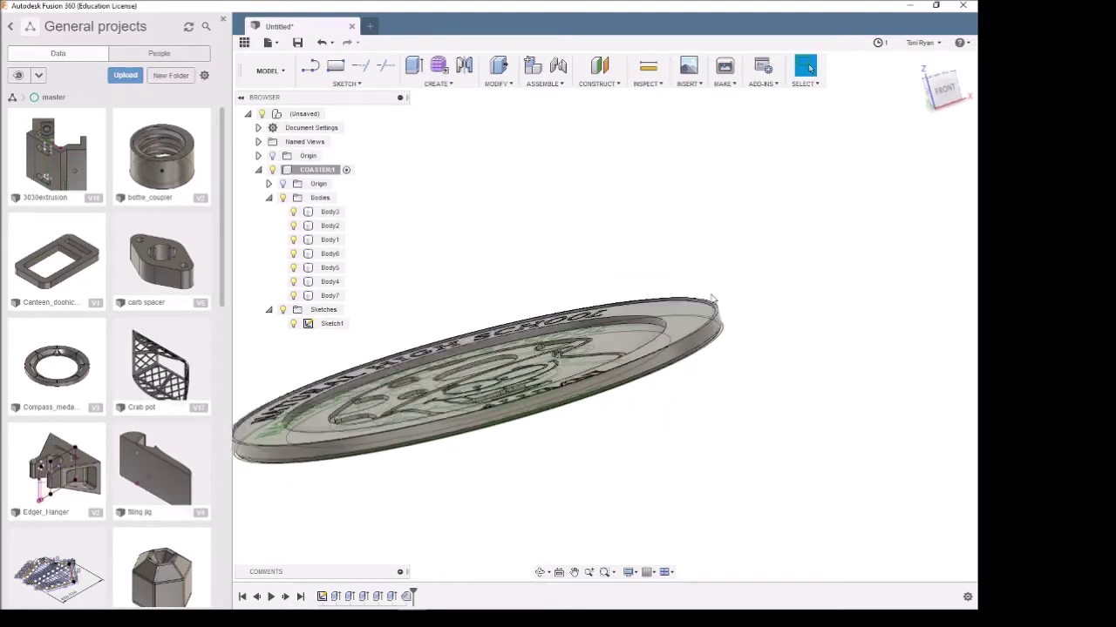
pyautogui.scroll(5, 702, 305)
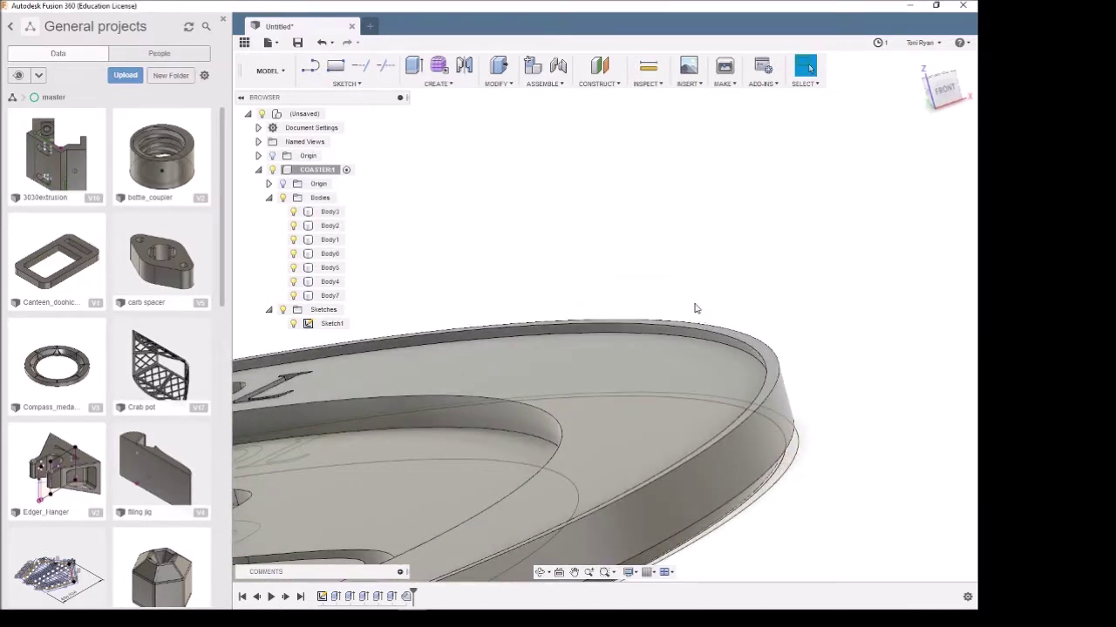
pyautogui.click(497, 83)
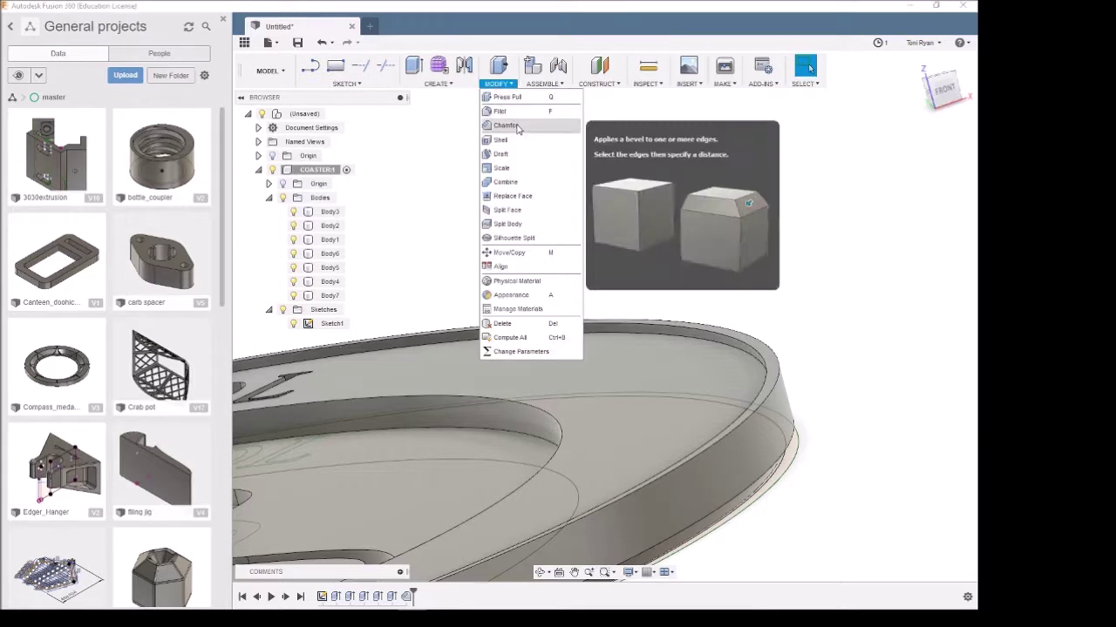
# Step: Apply a 0.2 mm chamfer to both top rim edges of the coaster
pyautogui.click(507, 125)
pyautogui.click(730, 336)
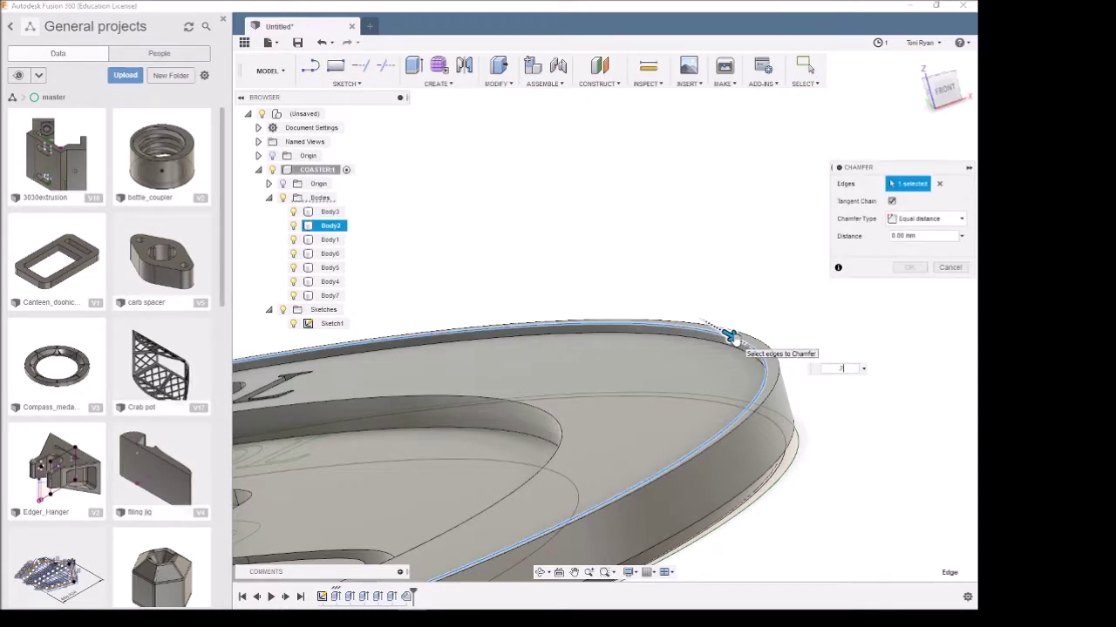
pyautogui.write('.2')
pyautogui.moveTo(831, 427)
pyautogui.keyDown('shift'); pyautogui.mouseDown(button='middle')
pyautogui.moveTo(829, 413)
pyautogui.moveTo(826, 424)
pyautogui.mouseUp(button='middle'); pyautogui.keyUp('shift')
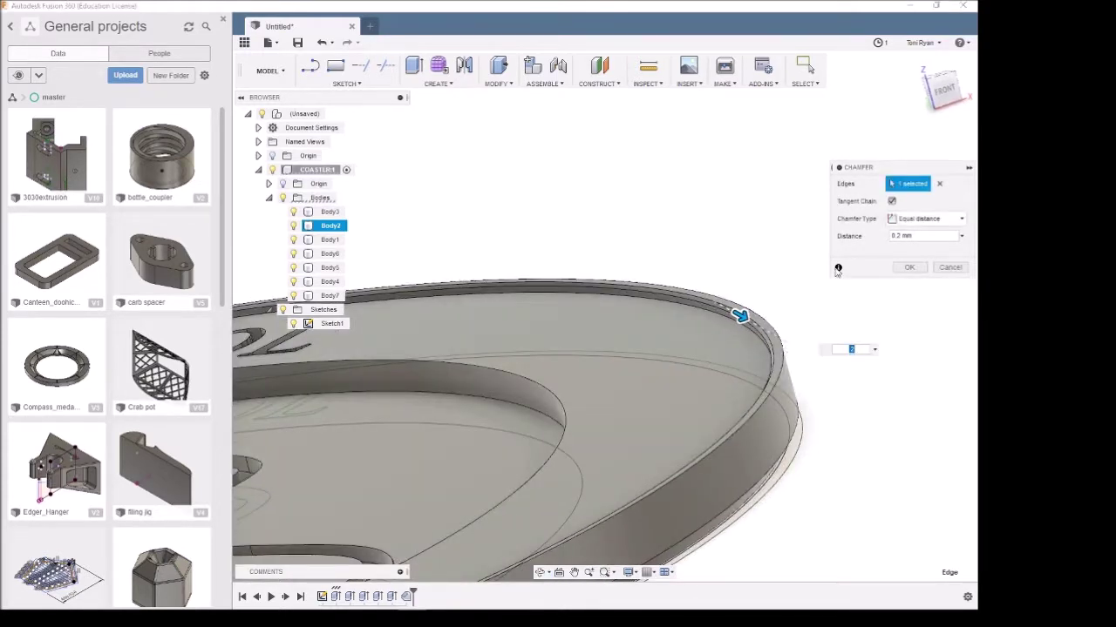
pyautogui.click(939, 184)
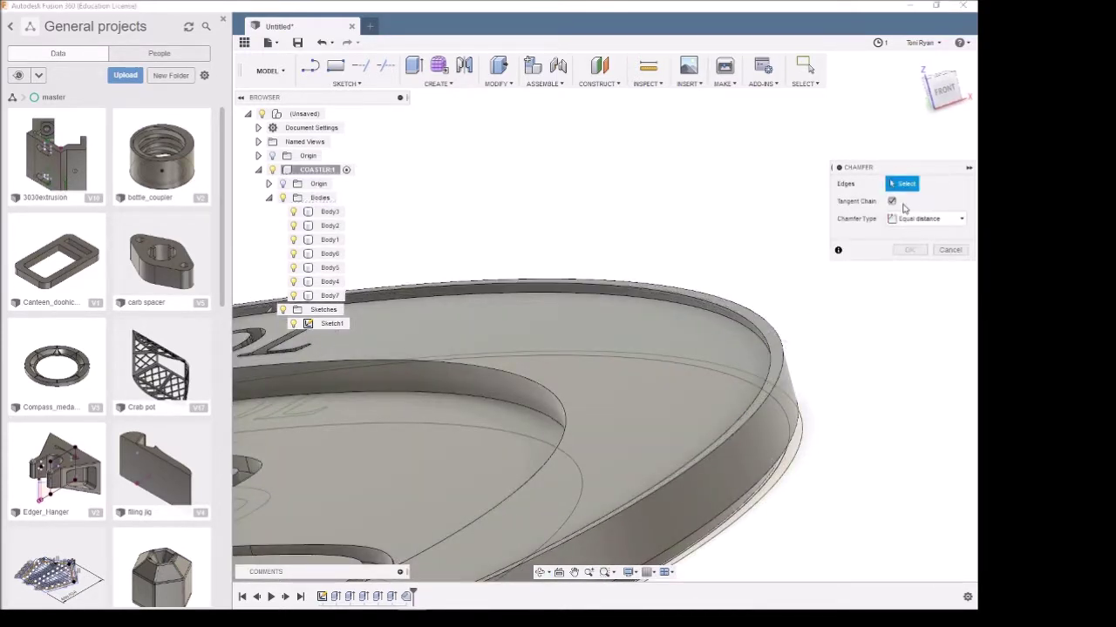
pyautogui.click(763, 323)
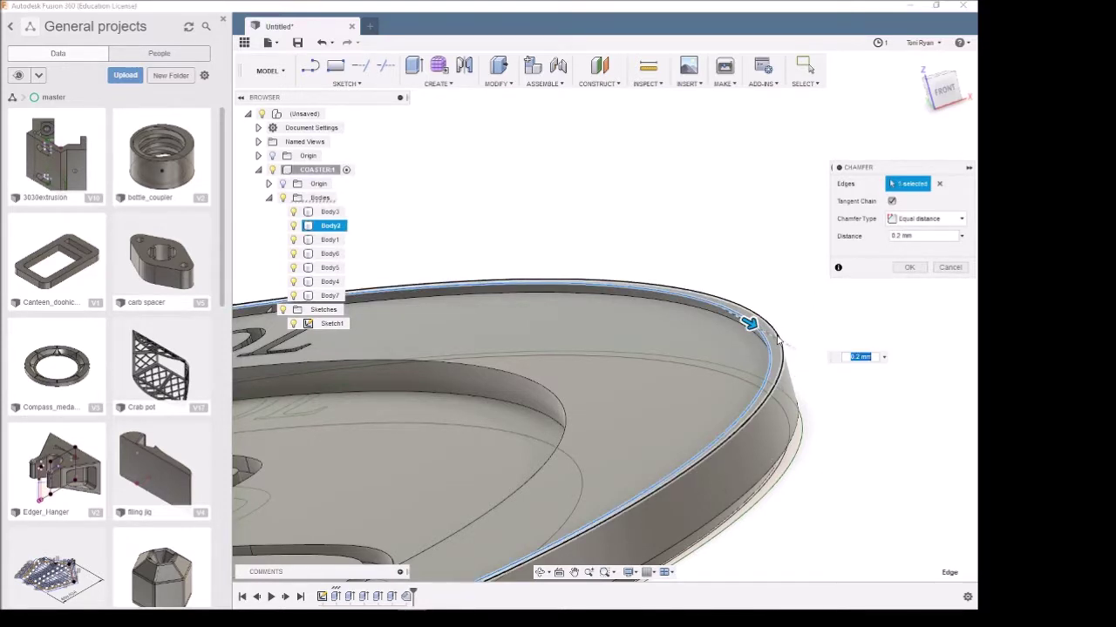
pyautogui.click(778, 340)
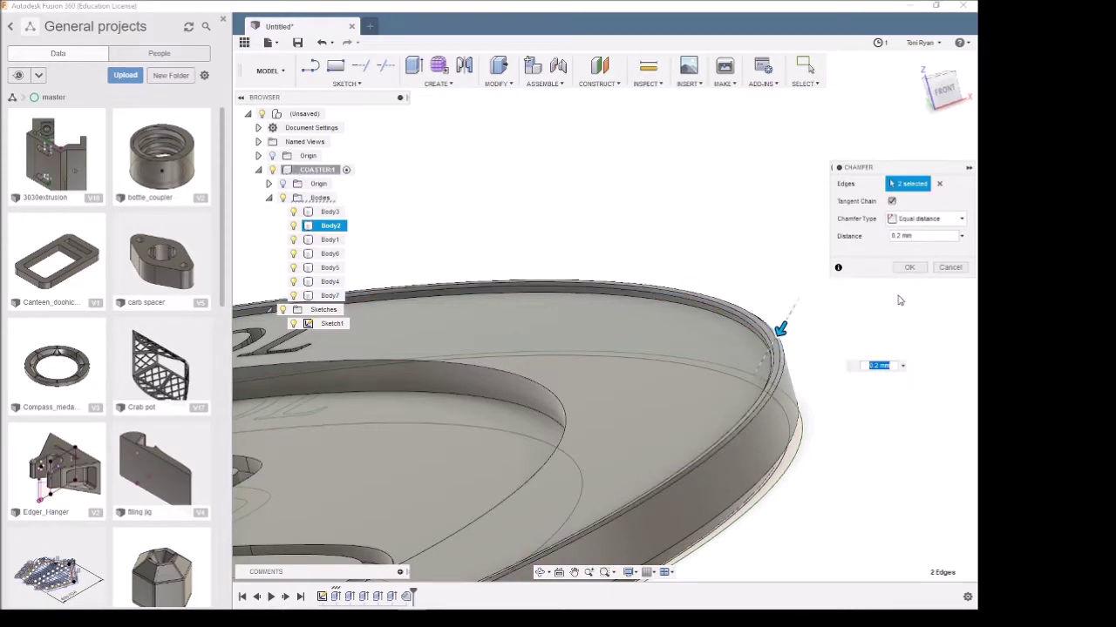
pyautogui.press('Return')
pyautogui.keyDown('shift'); pyautogui.moveTo(842, 357); pyautogui.dragTo(705, 276, button='middle'); pyautogui.keyUp('shift')
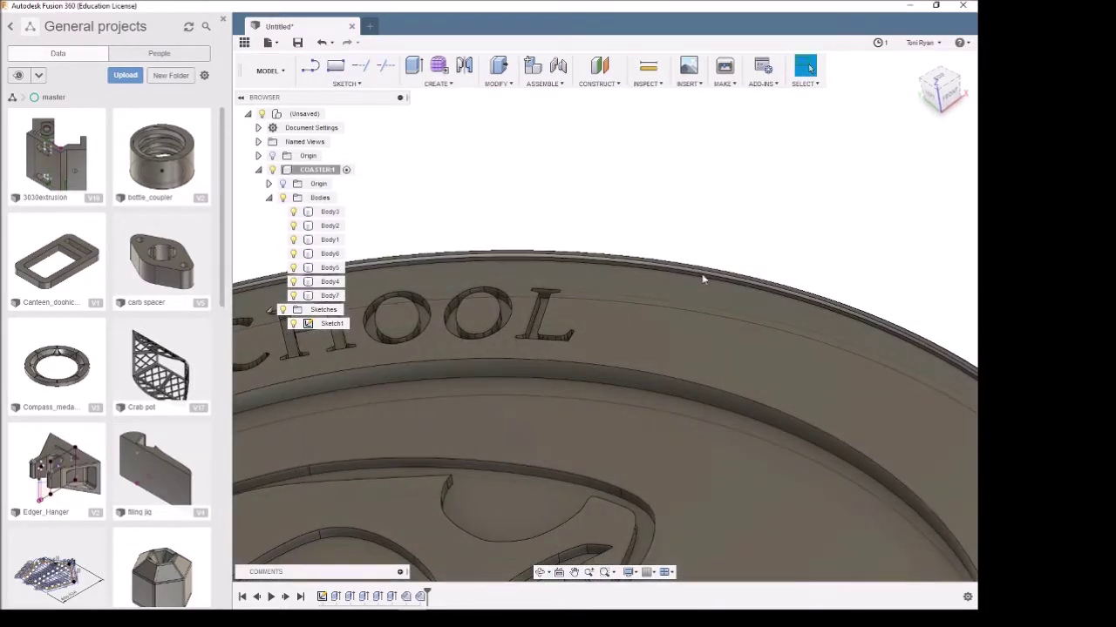
pyautogui.click(755, 483)
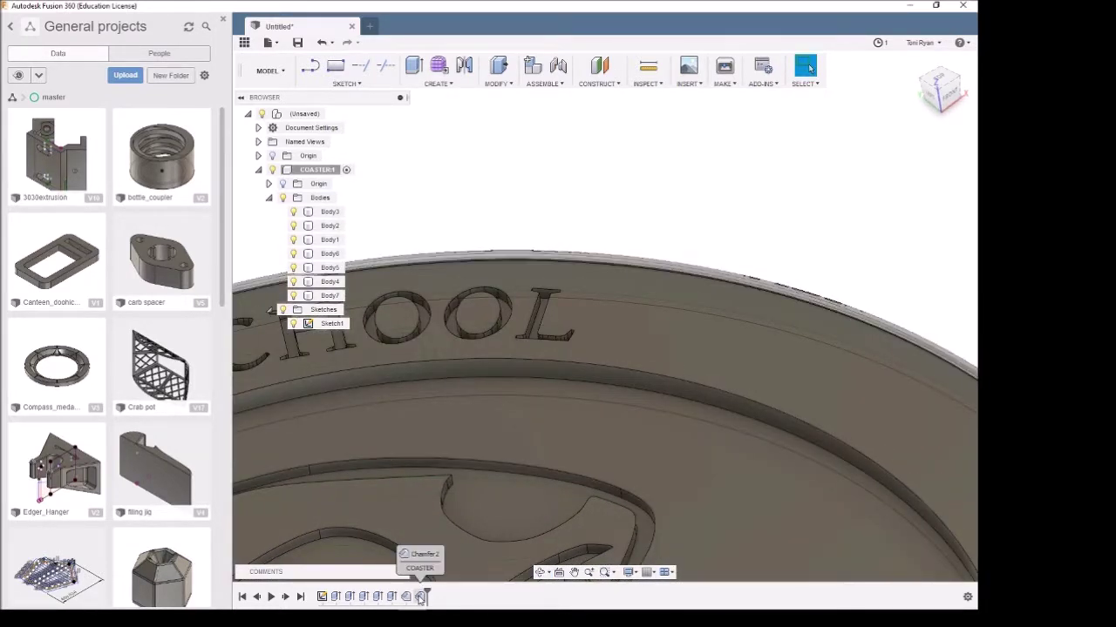
# Step: Add the inner ring edge to Chamfer2 so three rim edges carry the 0.2 mm chamfer
pyautogui.doubleClick(420, 596)
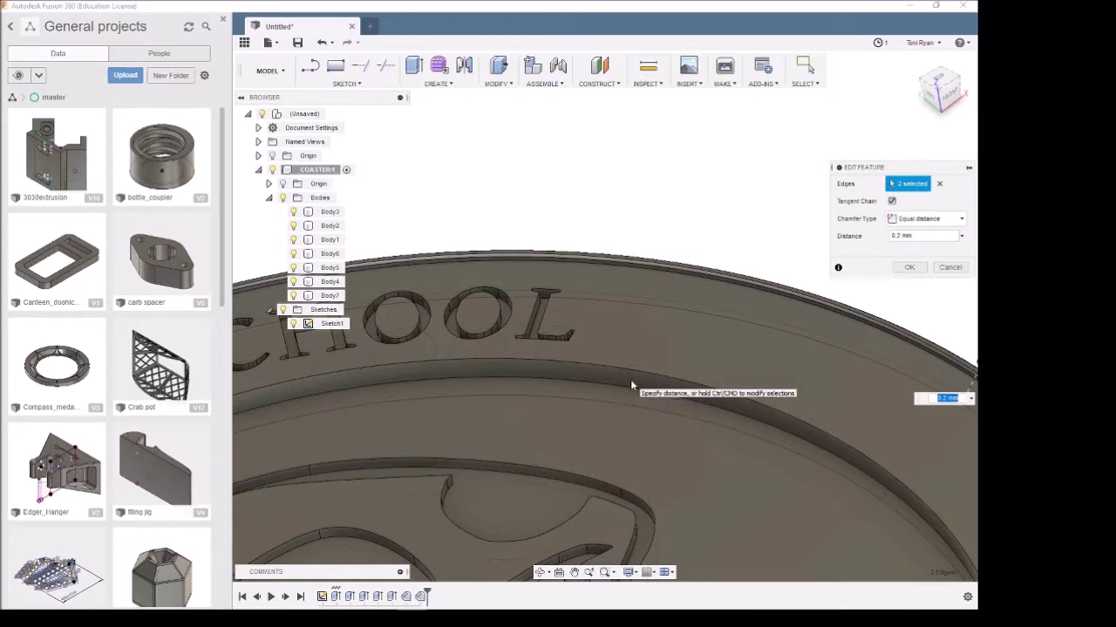
pyautogui.click(658, 383)
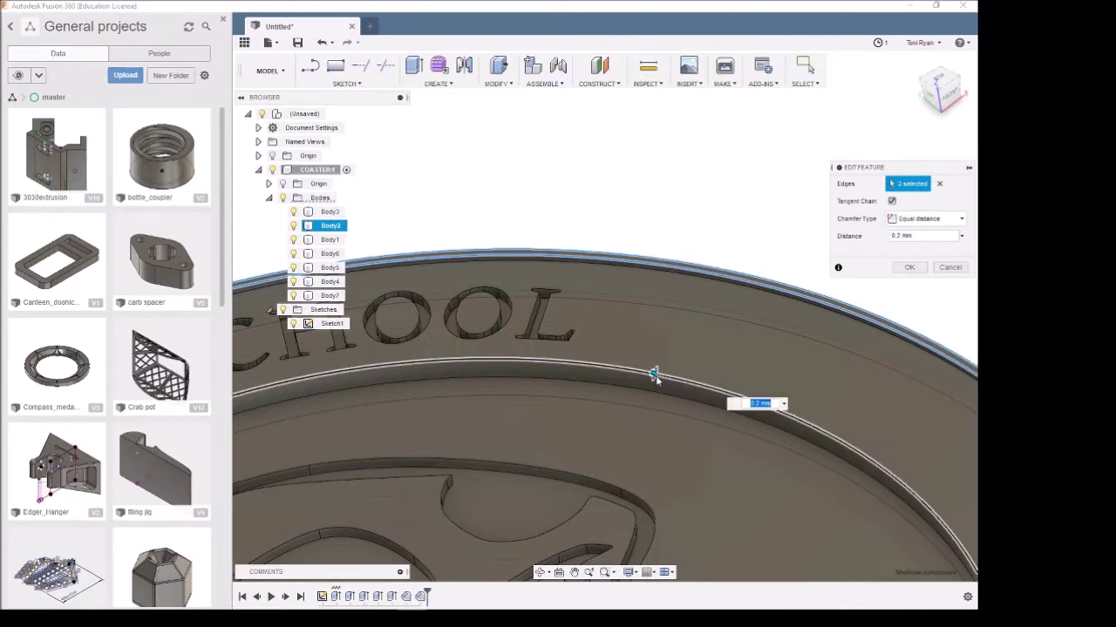
pyautogui.scroll(-3, 656, 376)
pyautogui.scroll(-2, 782, 464)
pyautogui.scroll(2, 782, 464)
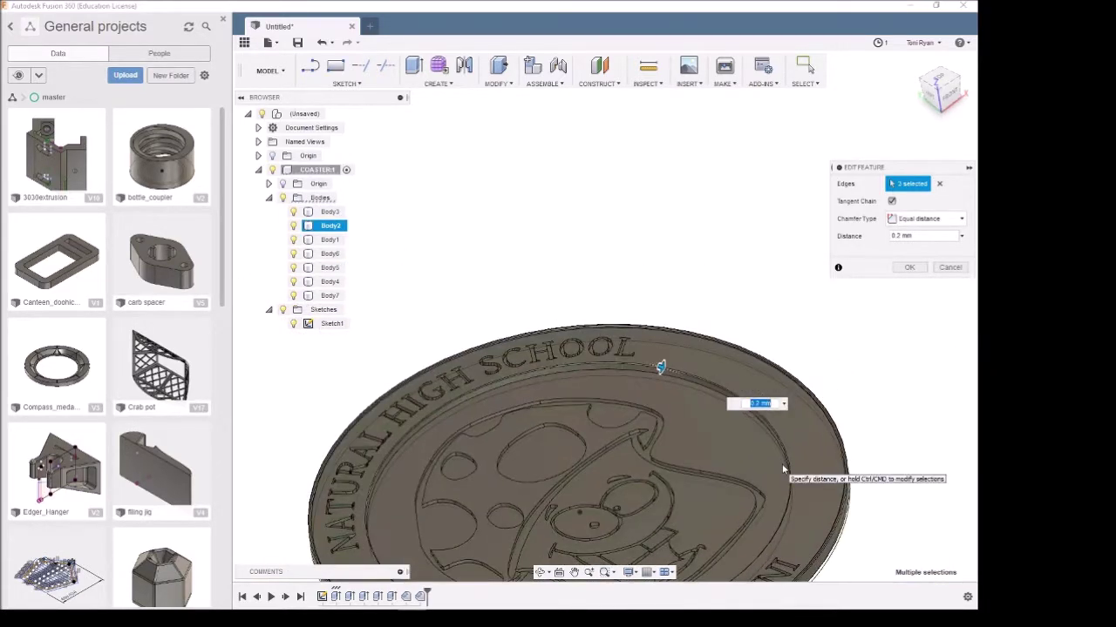
pyautogui.click(906, 271)
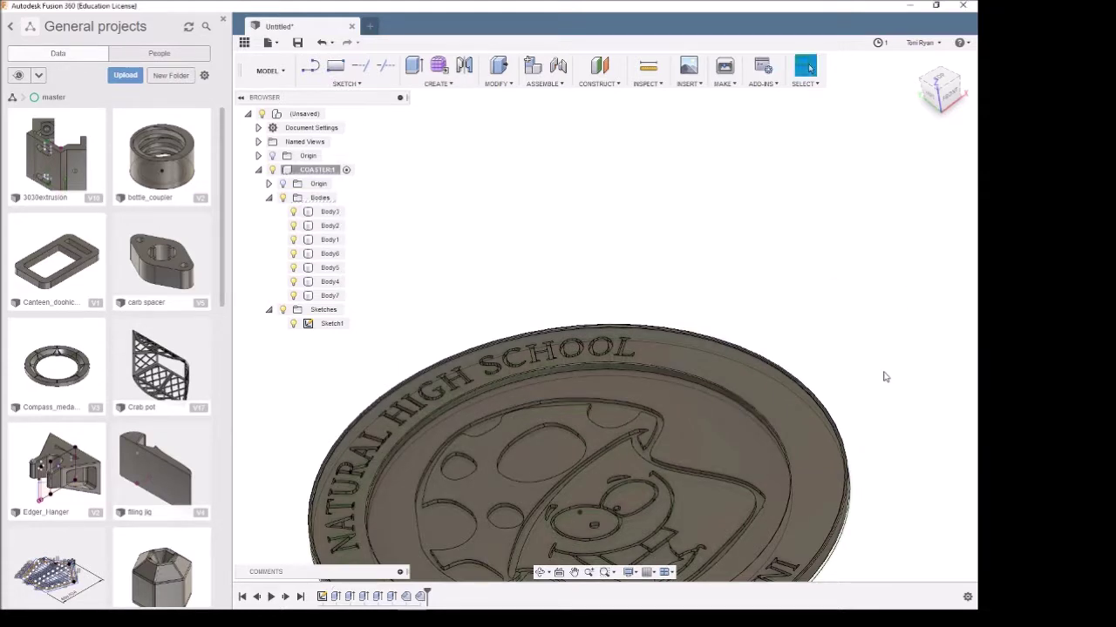
pyautogui.keyDown('shift'); pyautogui.moveTo(852, 378); pyautogui.dragTo(822, 375, button='middle'); pyautogui.keyUp('shift')
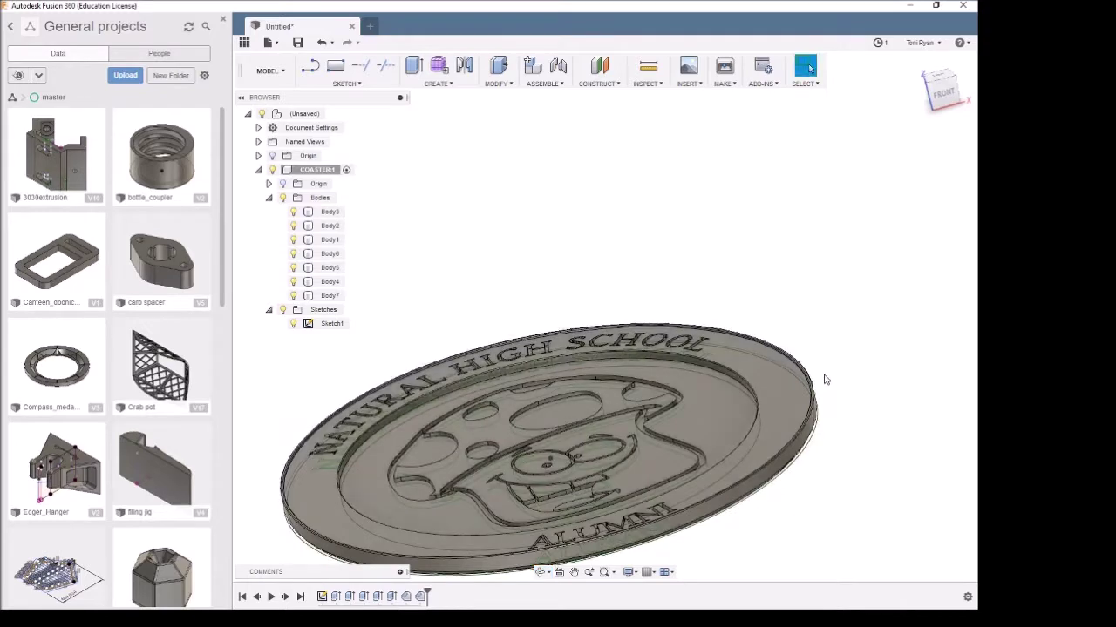
pyautogui.scroll(5, 729, 381)
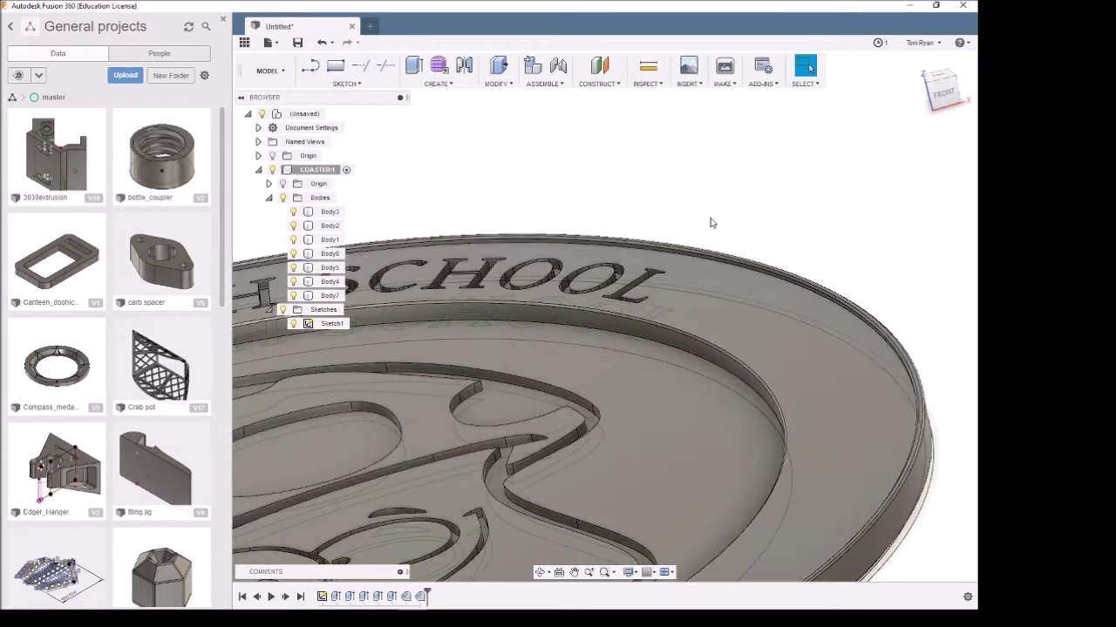
pyautogui.keyDown('shift'); pyautogui.moveTo(719, 222); pyautogui.dragTo(721, 222, button='middle'); pyautogui.keyUp('shift')
pyautogui.keyDown('shift'); pyautogui.moveTo(709, 179); pyautogui.dragTo(707, 230, button='middle'); pyautogui.keyUp('shift')
pyautogui.scroll(-8, 707, 230)
pyautogui.keyDown('shift'); pyautogui.moveTo(817, 304); pyautogui.dragTo(797, 337, button='middle'); pyautogui.keyUp('shift')
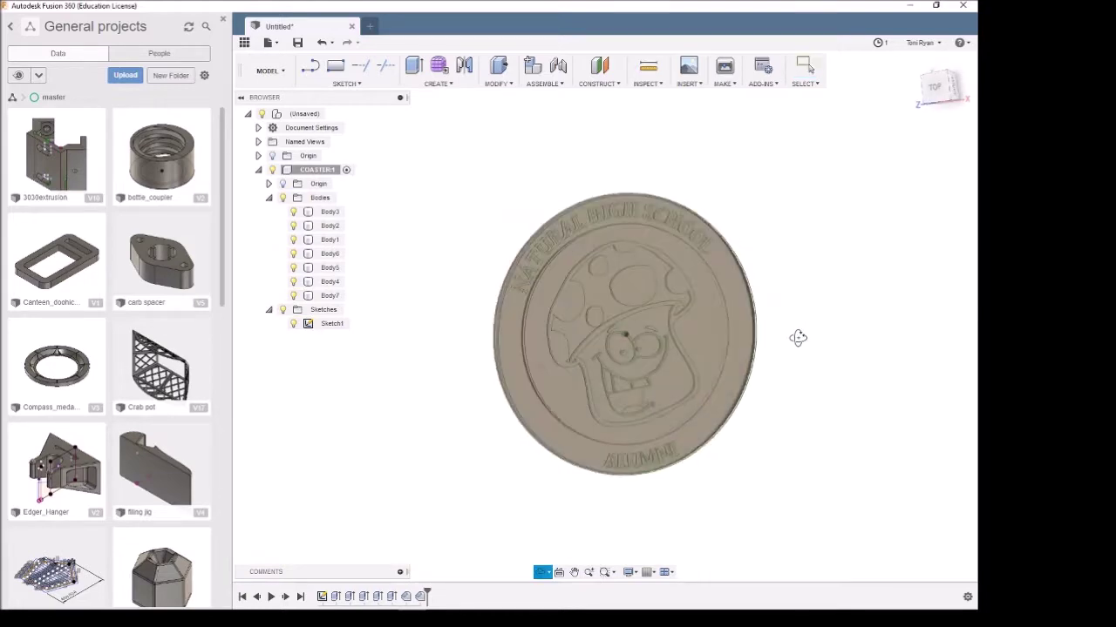
pyautogui.press('Escape')
pyautogui.scroll(5, 610, 231)
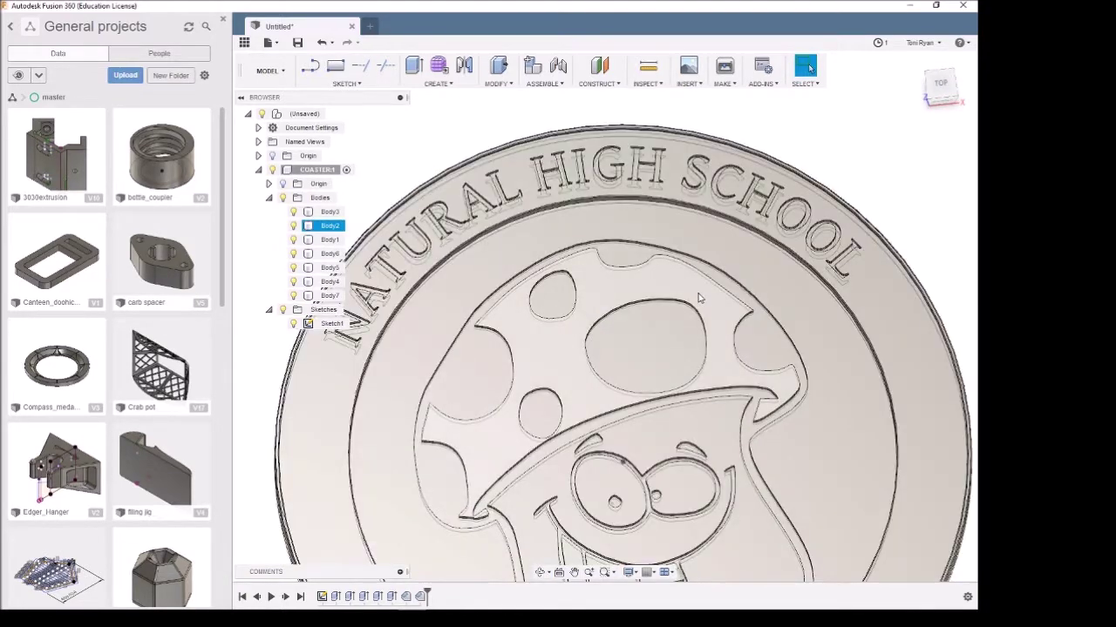
pyautogui.scroll(-3, 704, 297)
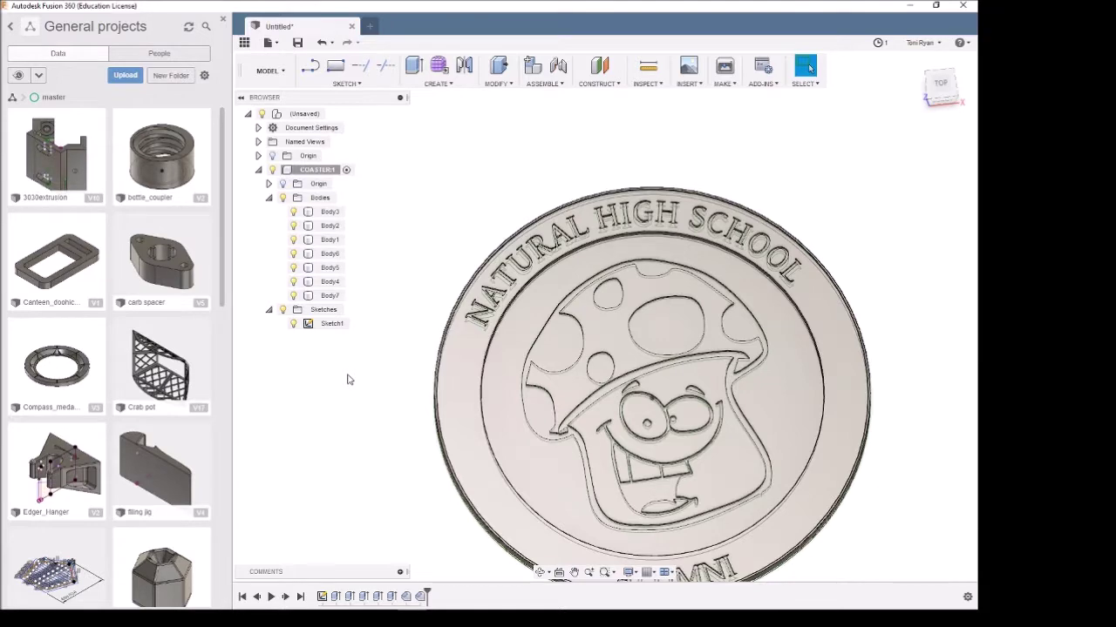
# Step: Save the COASTER:1 component as STL named NAT_HIGH_COASTER.stl in the spudder Downloads folder
pyautogui.click(316, 171)
pyautogui.rightClick(317, 174)
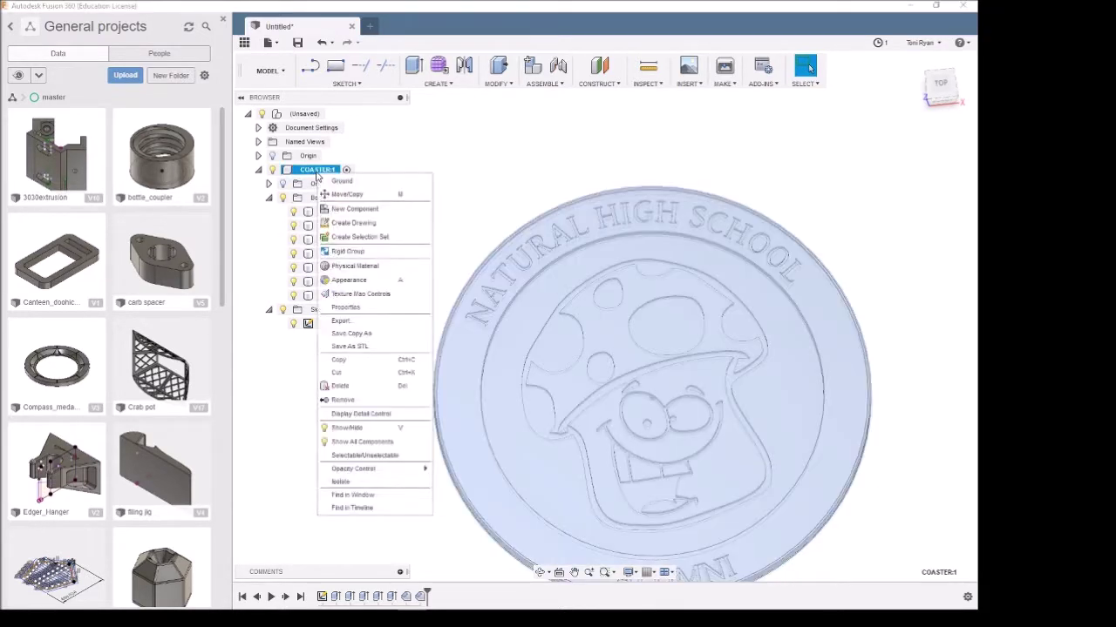
pyautogui.click(357, 349)
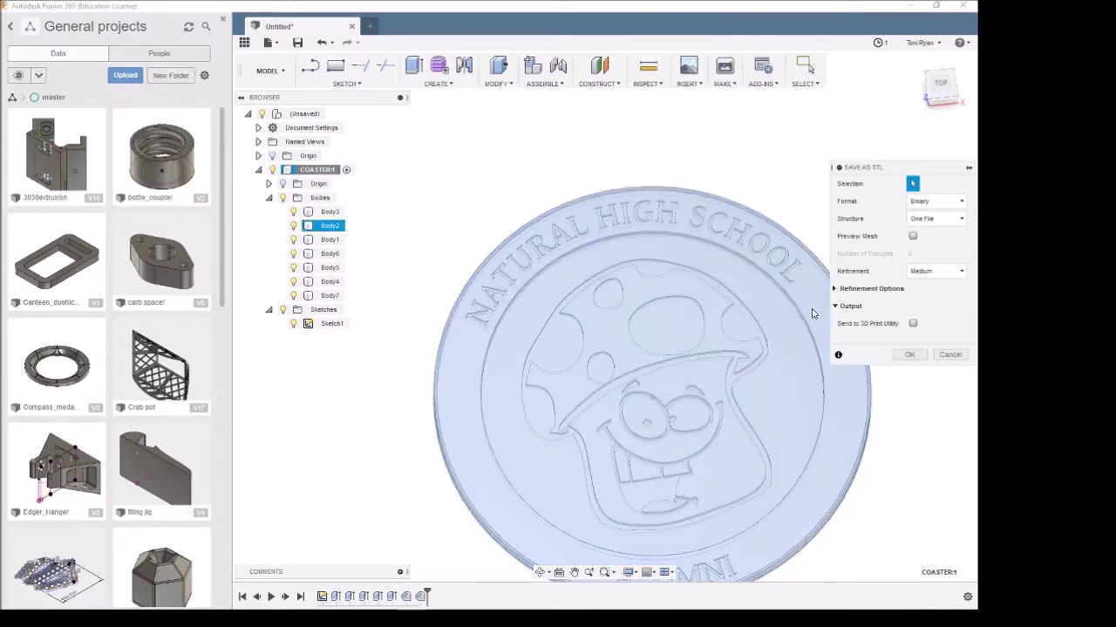
pyautogui.click(910, 356)
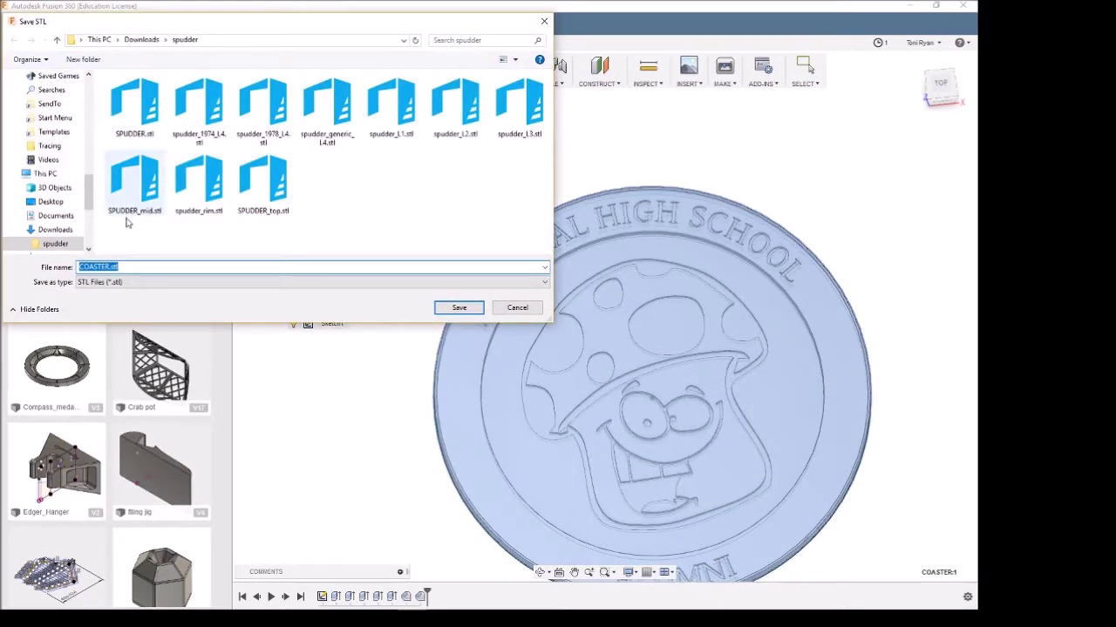
pyautogui.click(80, 266)
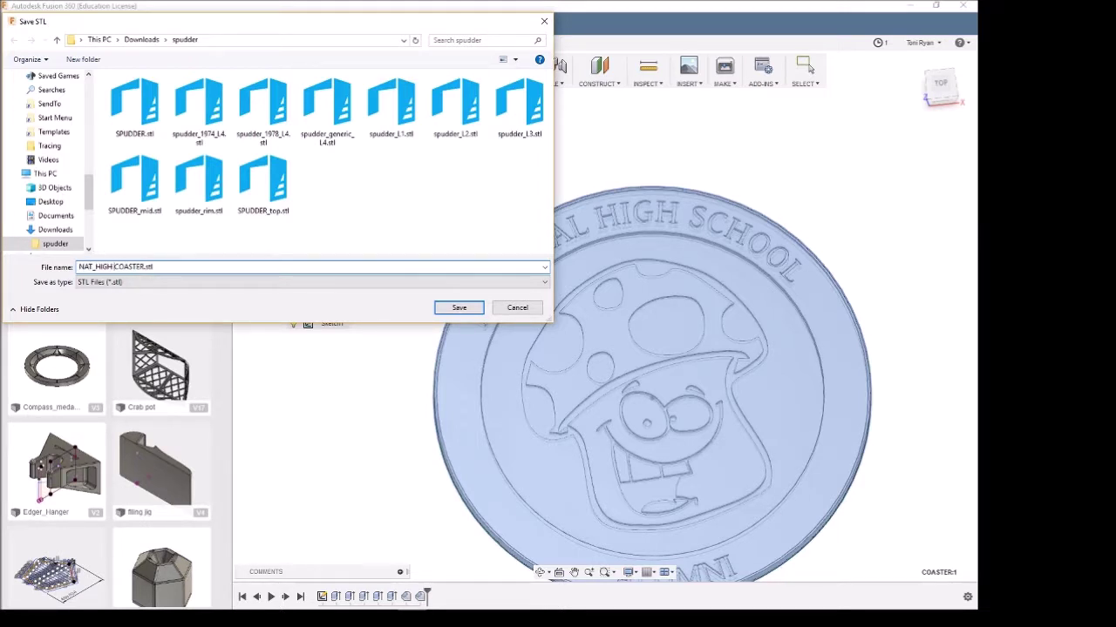
pyautogui.click(476, 310)
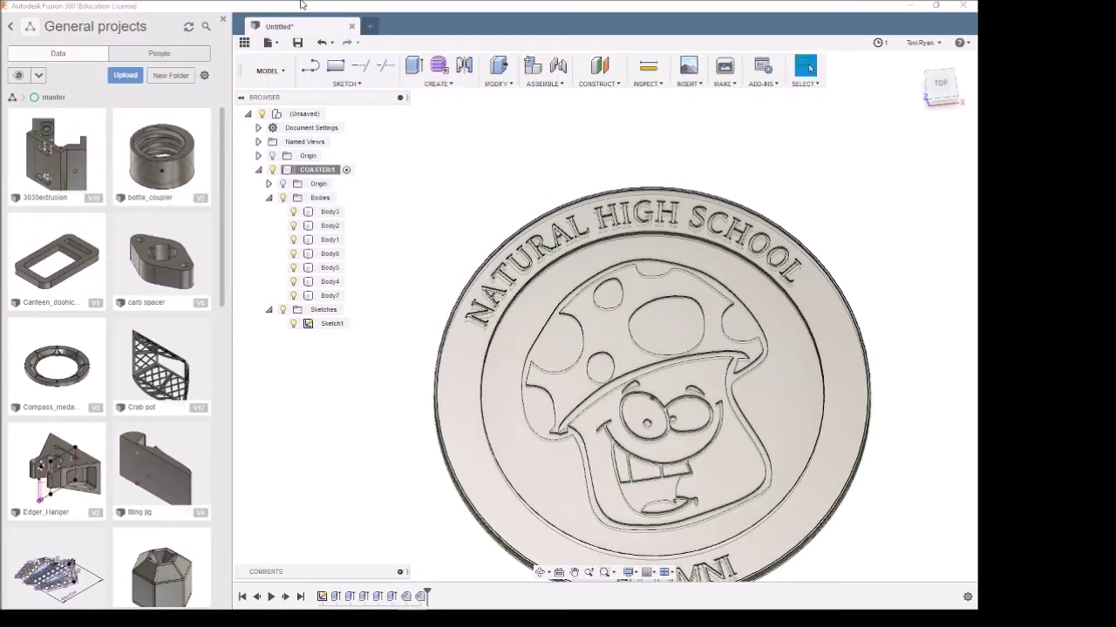
# Step: Minimize Fusion 360 and check the Slic3r print profile, keeping 0.20mm NORMAL PLA
pyautogui.click(919, 8)
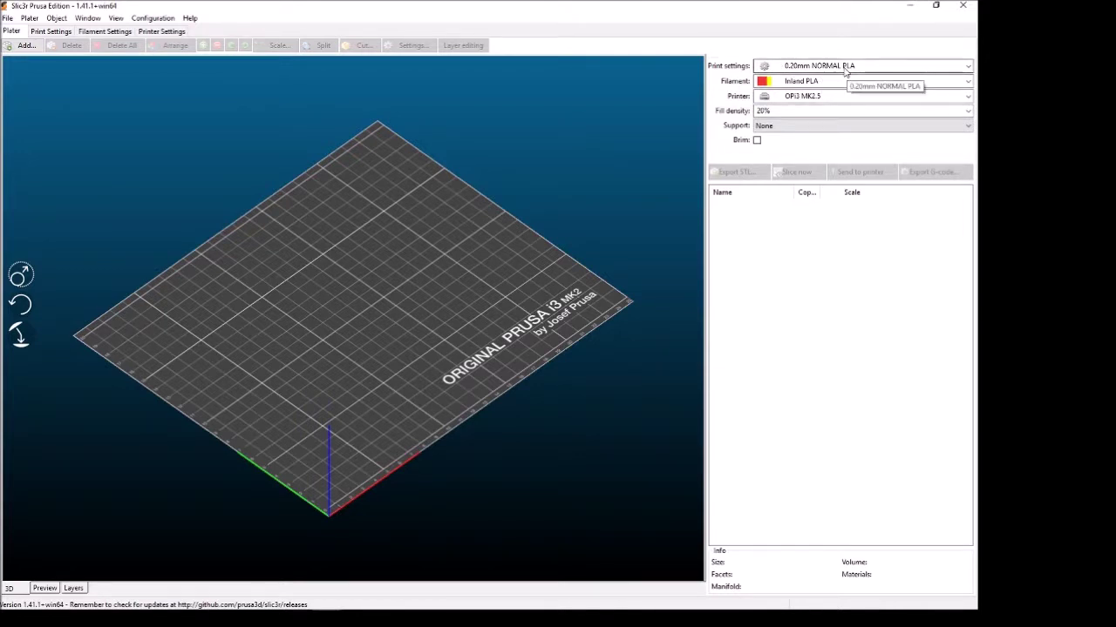
pyautogui.click(43, 32)
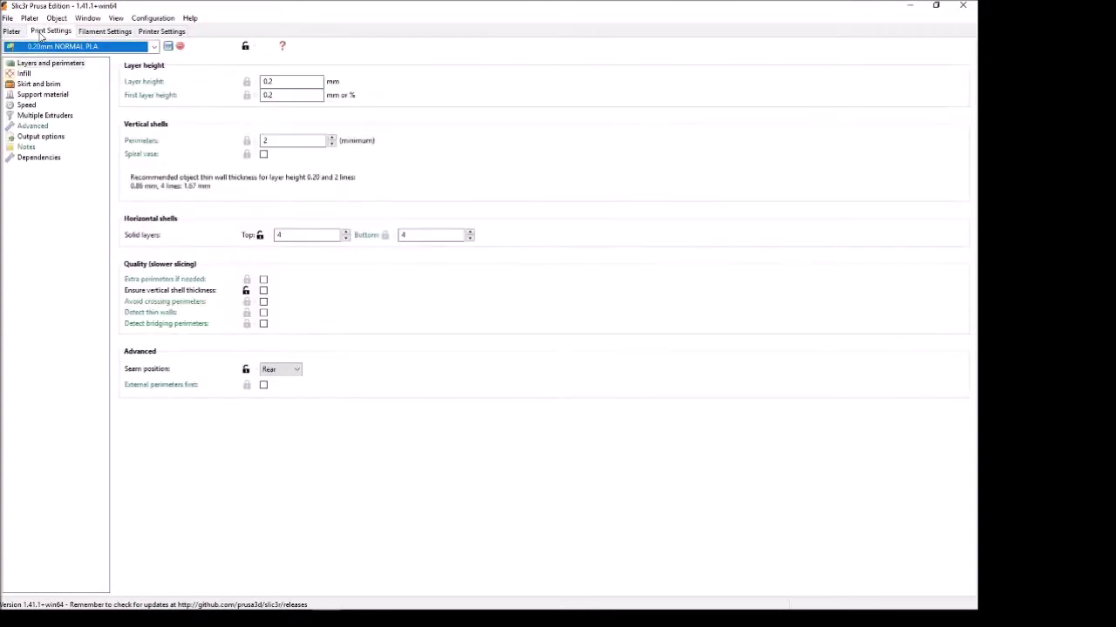
pyautogui.click(154, 47)
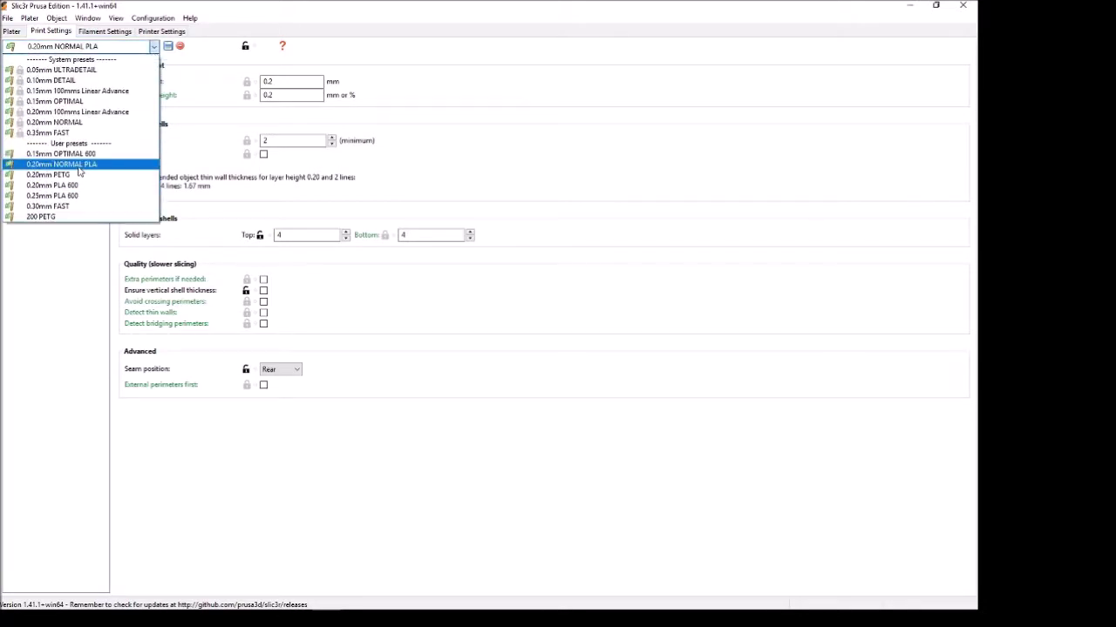
pyautogui.click(179, 10)
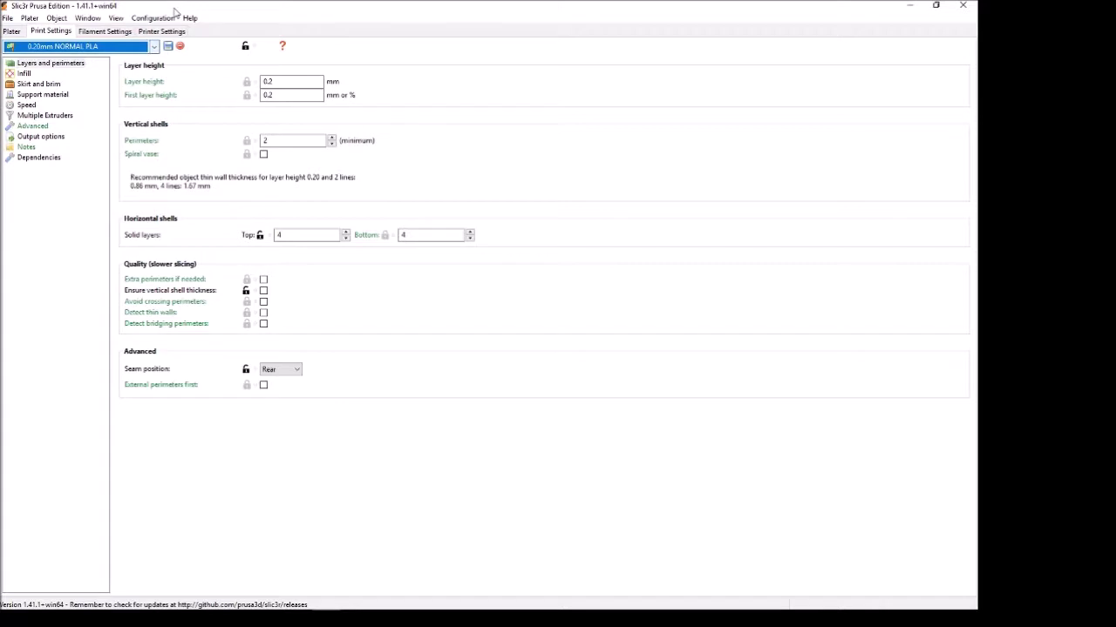
# Step: Choose the OPi3 MK3 MMU2 printer profile and return to the Plater
pyautogui.click(157, 31)
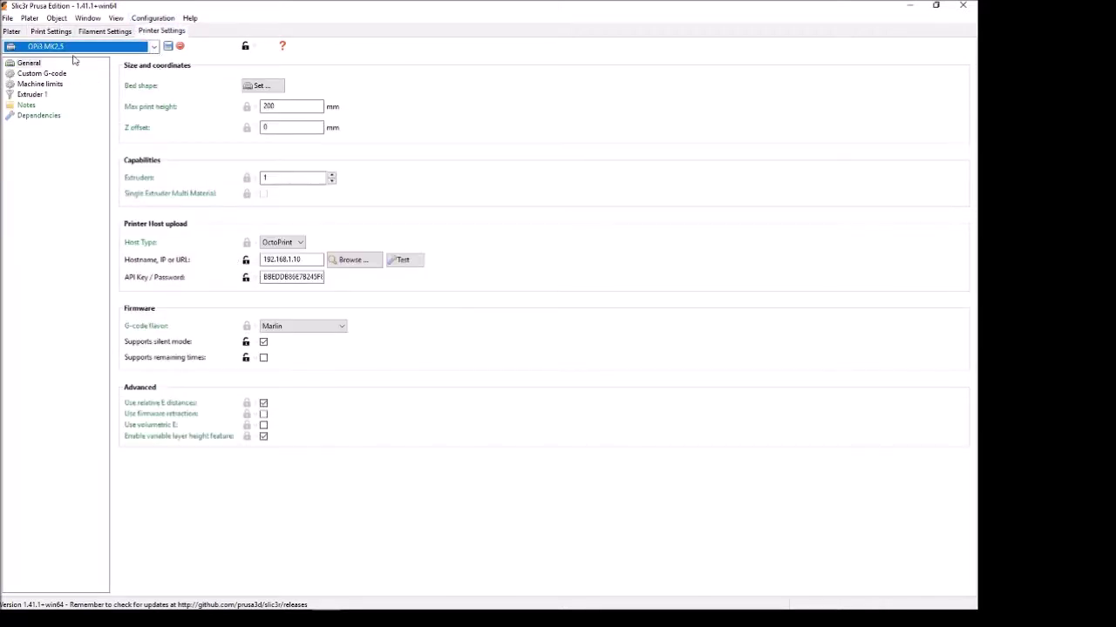
pyautogui.click(153, 48)
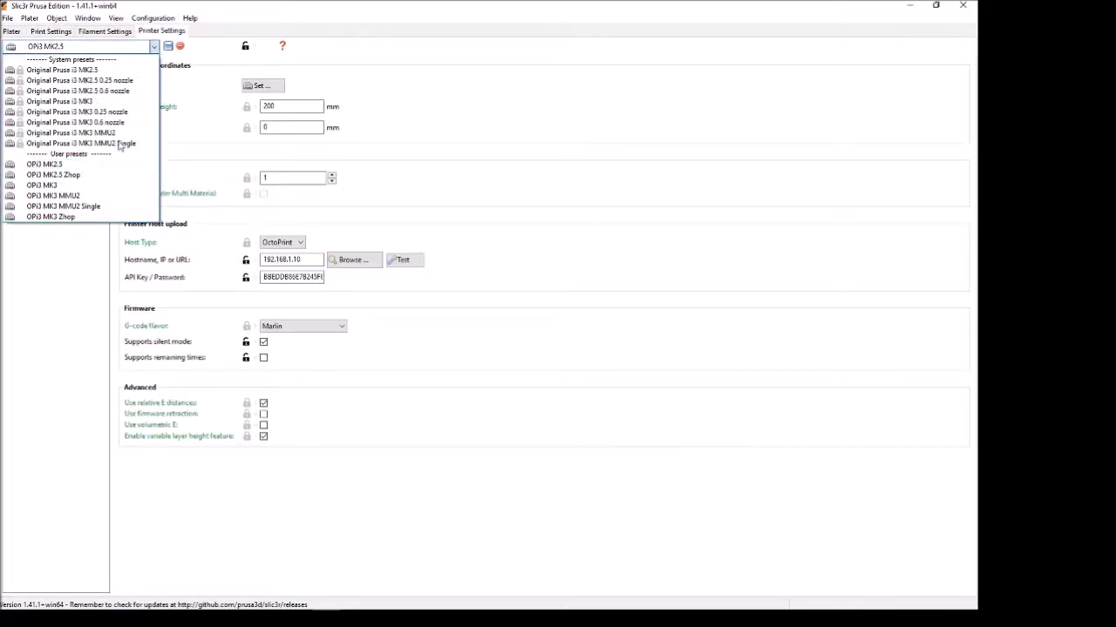
pyautogui.click(110, 198)
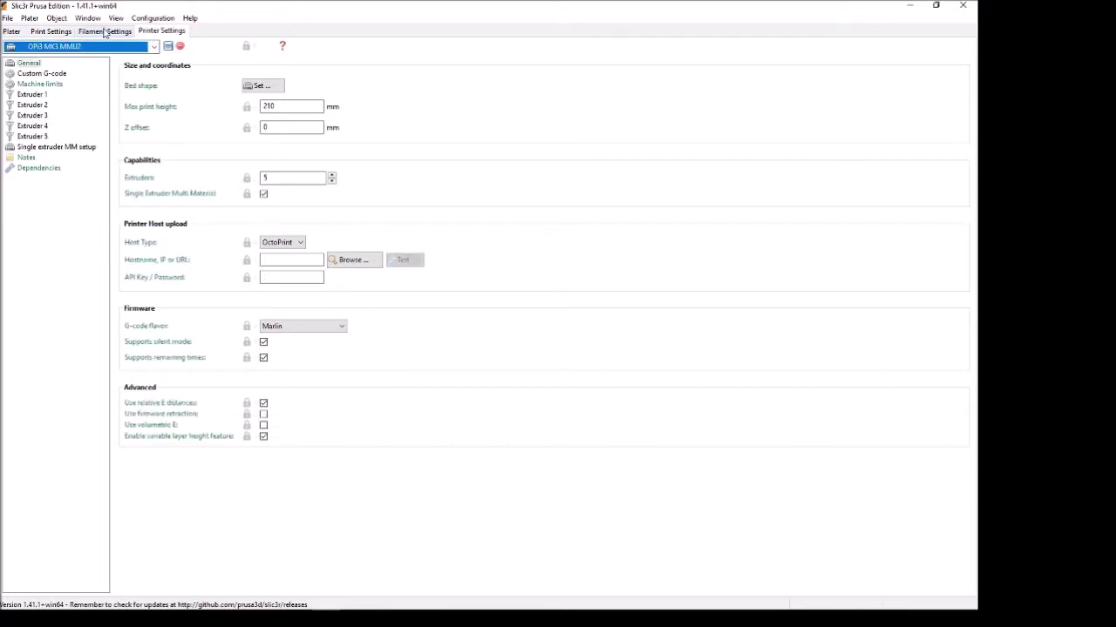
pyautogui.click(12, 31)
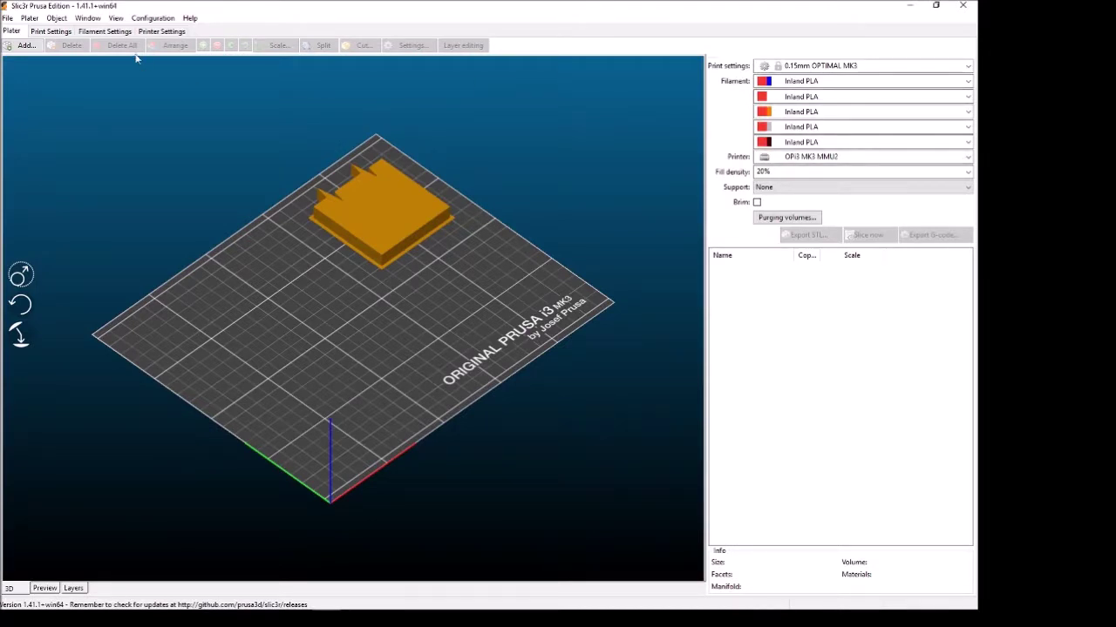
# Step: Select the Prusament PLA MMU2 twr profile in Filament Settings, then go back to the Plater
pyautogui.click(105, 31)
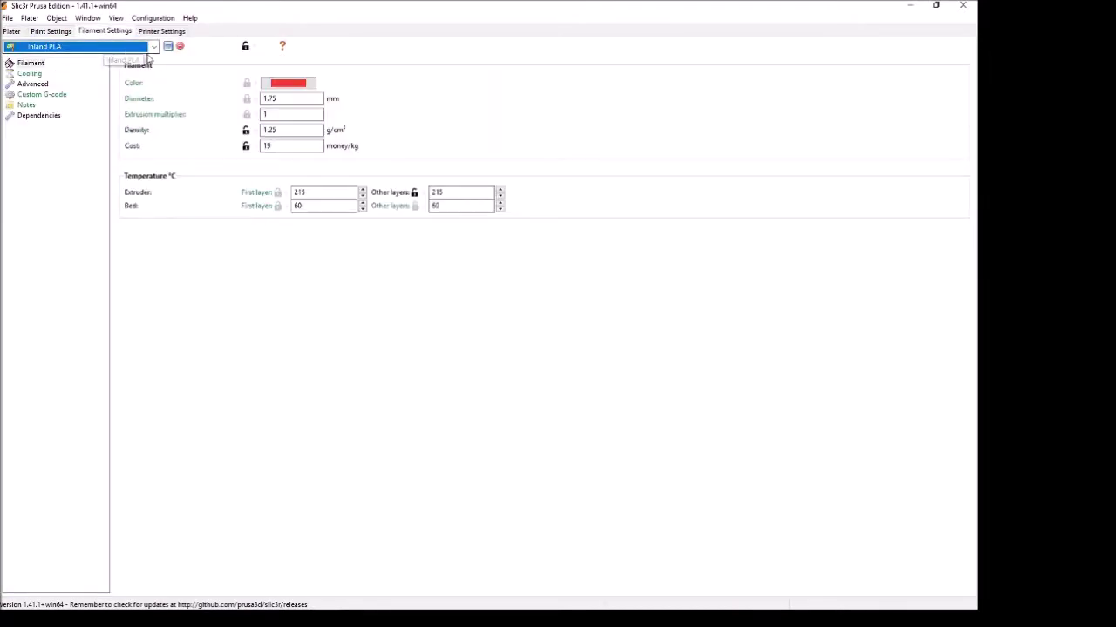
pyautogui.click(90, 49)
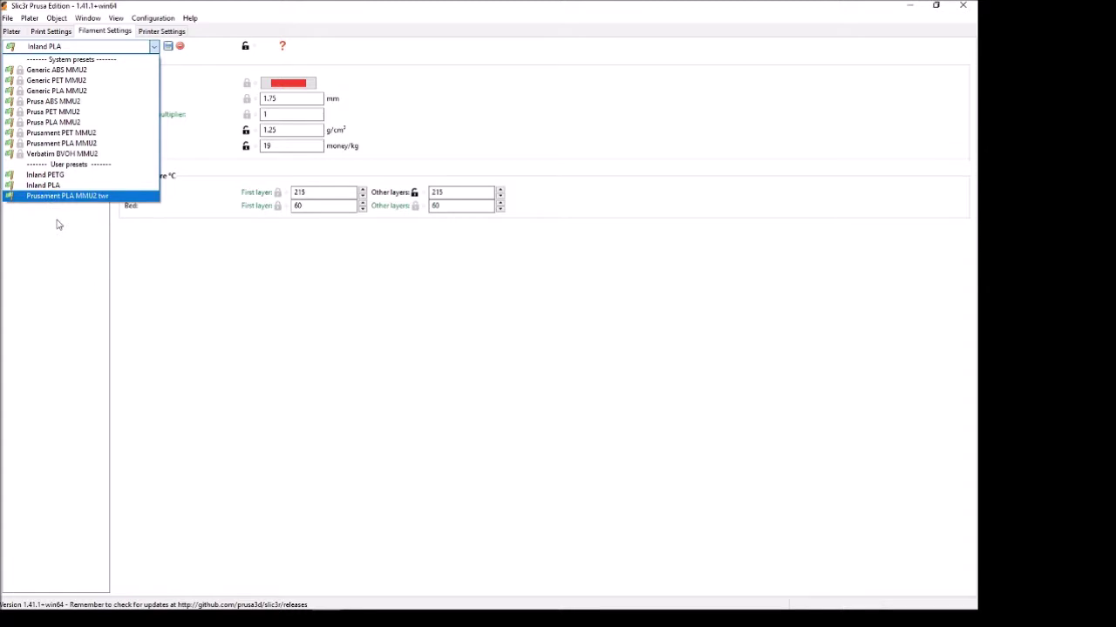
pyautogui.click(52, 196)
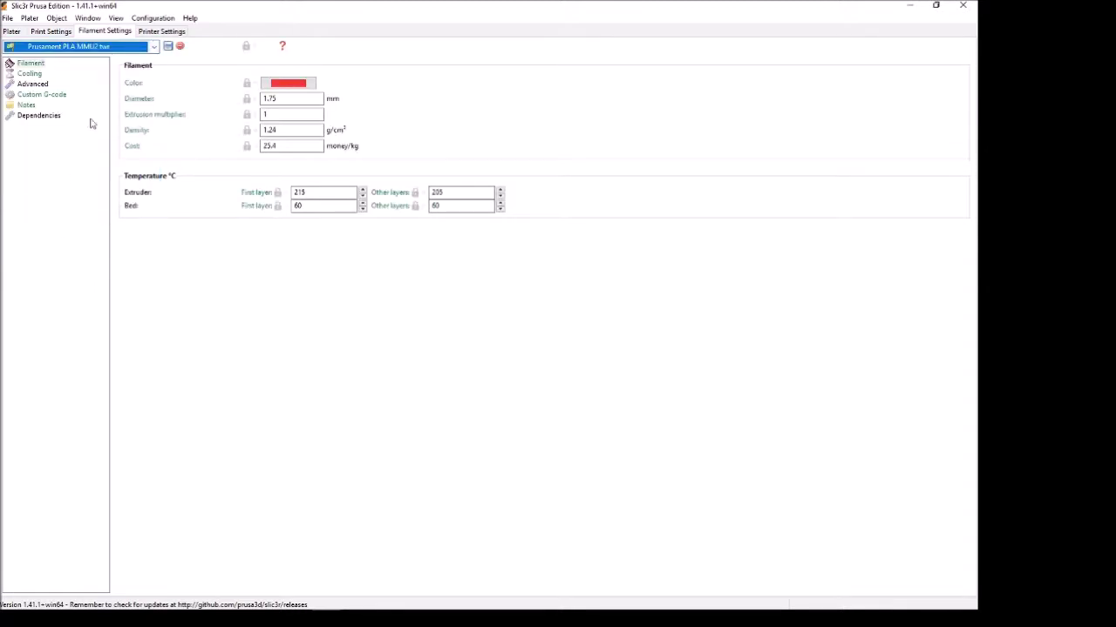
pyautogui.click(14, 32)
# Step: Set all five extruder filament combos to Prusament PLA MMU2 twr
pyautogui.click(967, 81)
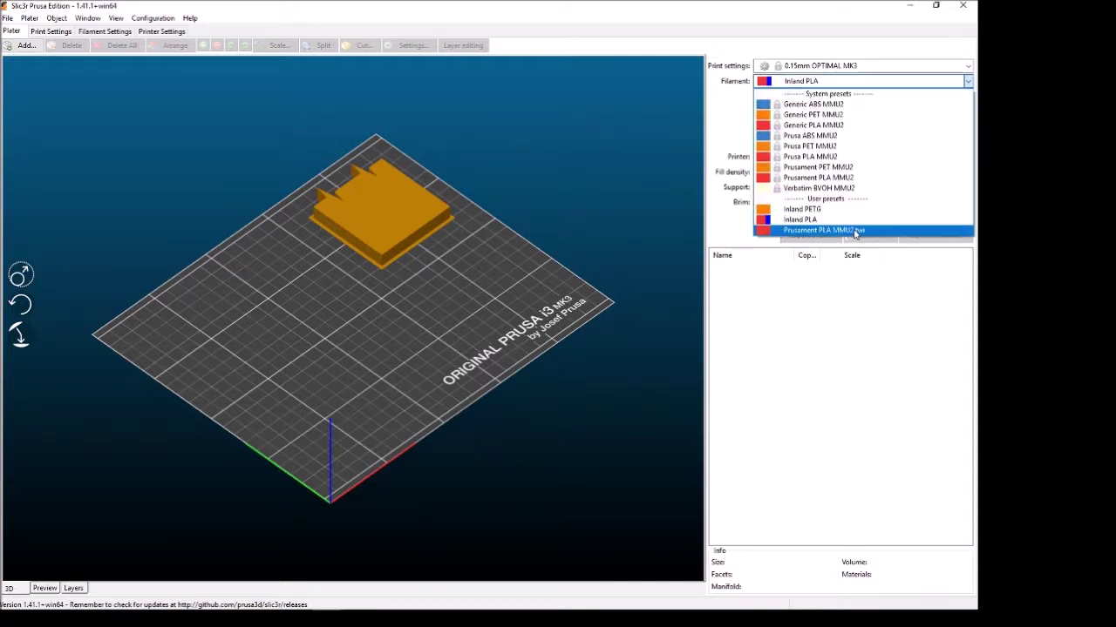
pyautogui.click(855, 230)
pyautogui.click(967, 97)
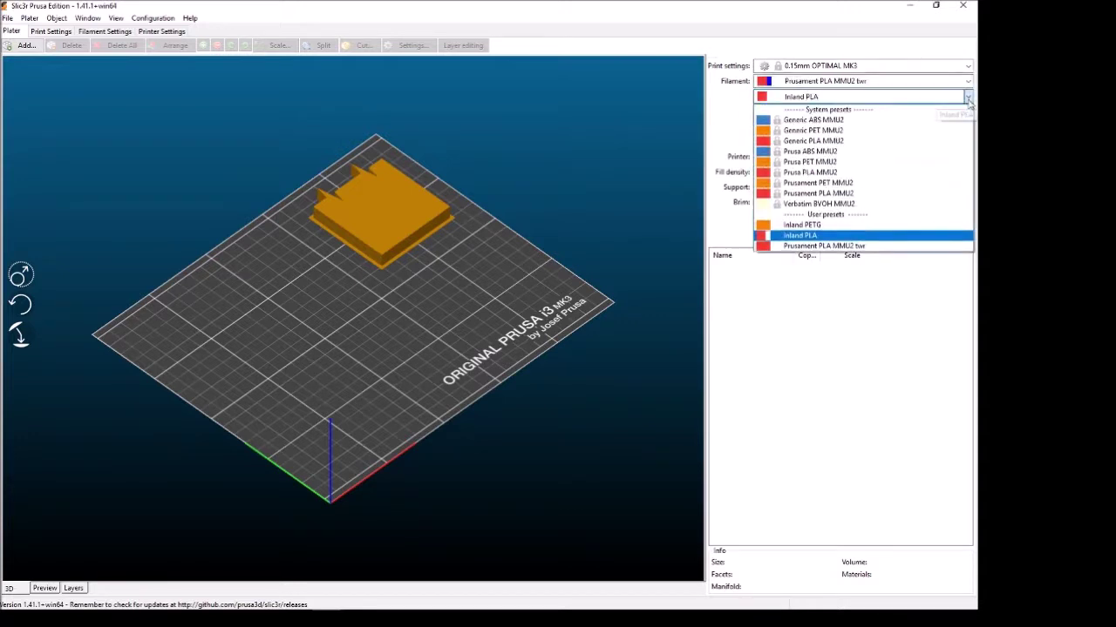
pyautogui.click(871, 250)
pyautogui.click(968, 111)
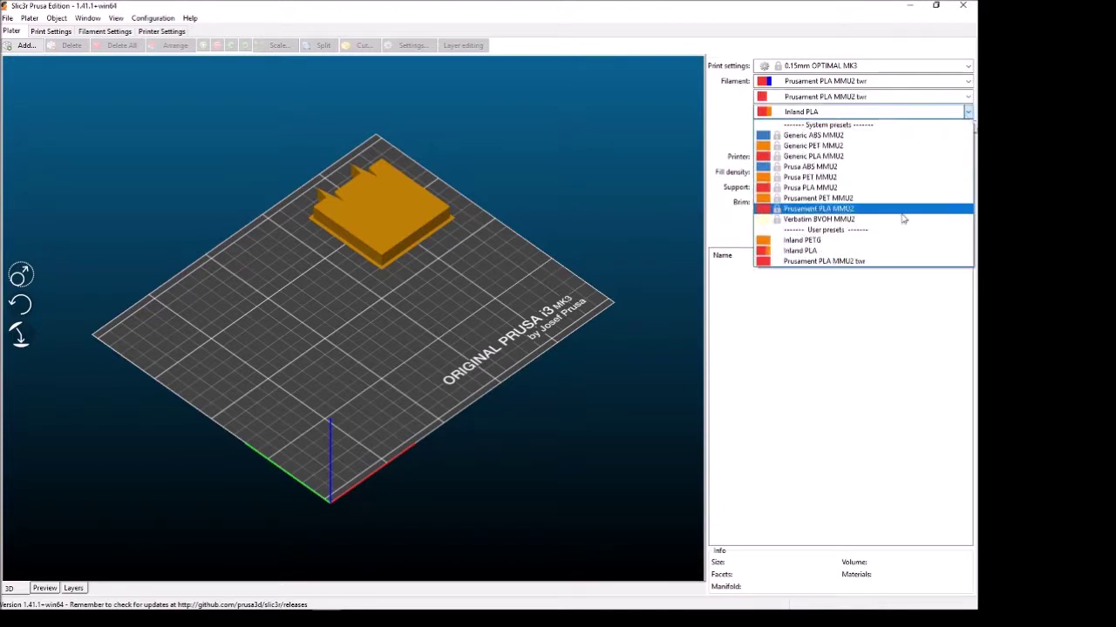
pyautogui.click(863, 261)
pyautogui.click(967, 126)
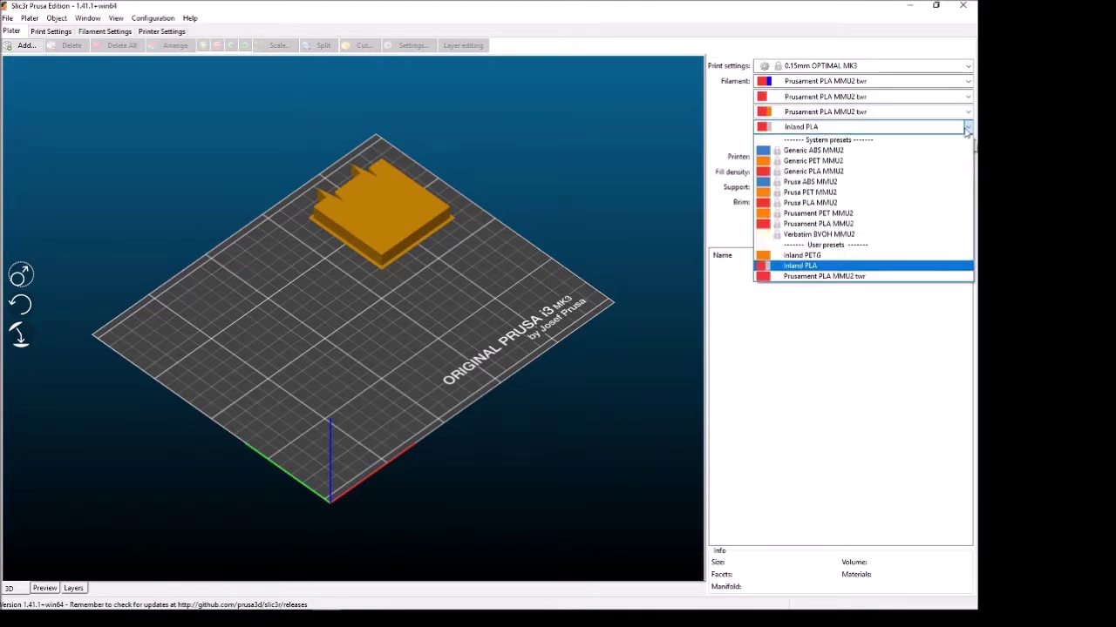
pyautogui.click(863, 276)
pyautogui.click(967, 143)
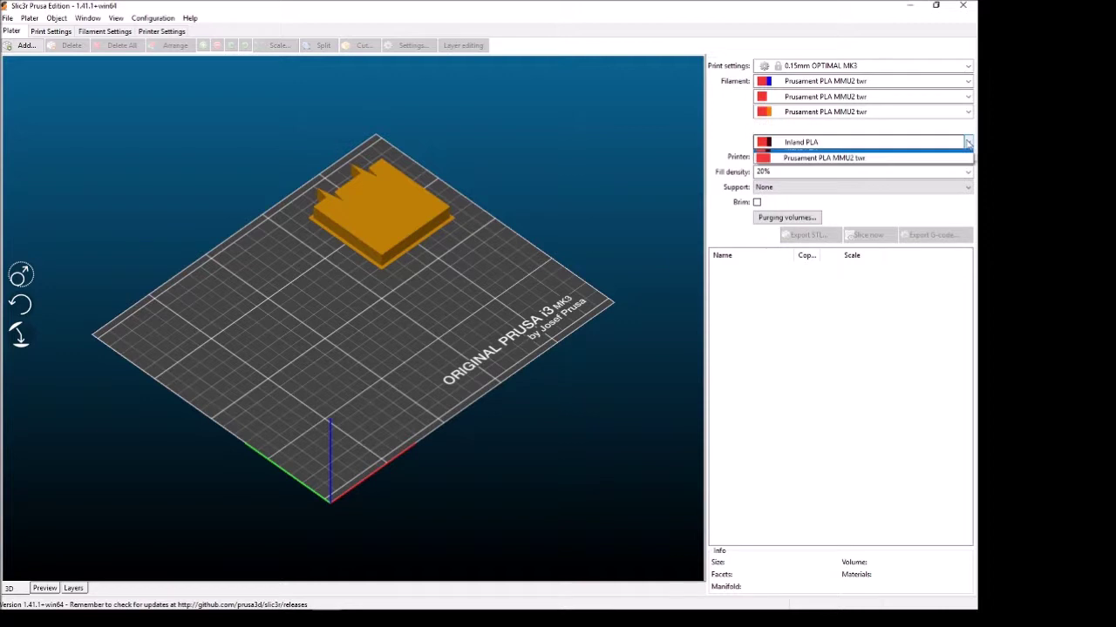
pyautogui.click(851, 291)
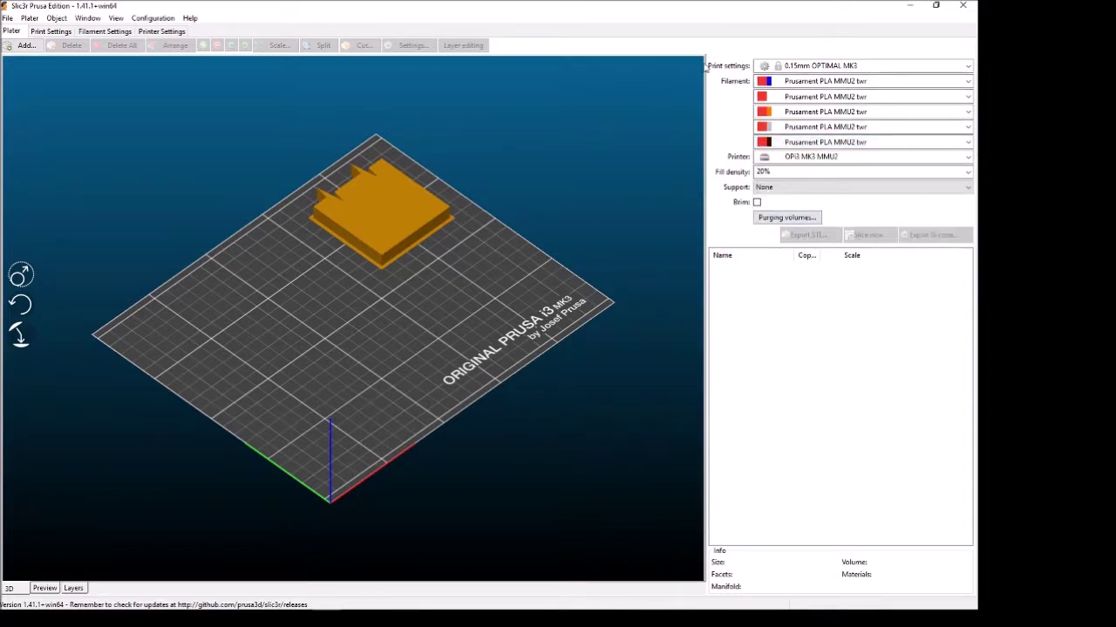
# Step: Switch the print profile to 0.20mm FAST OPiMK3 and start adding a model
pyautogui.click(967, 66)
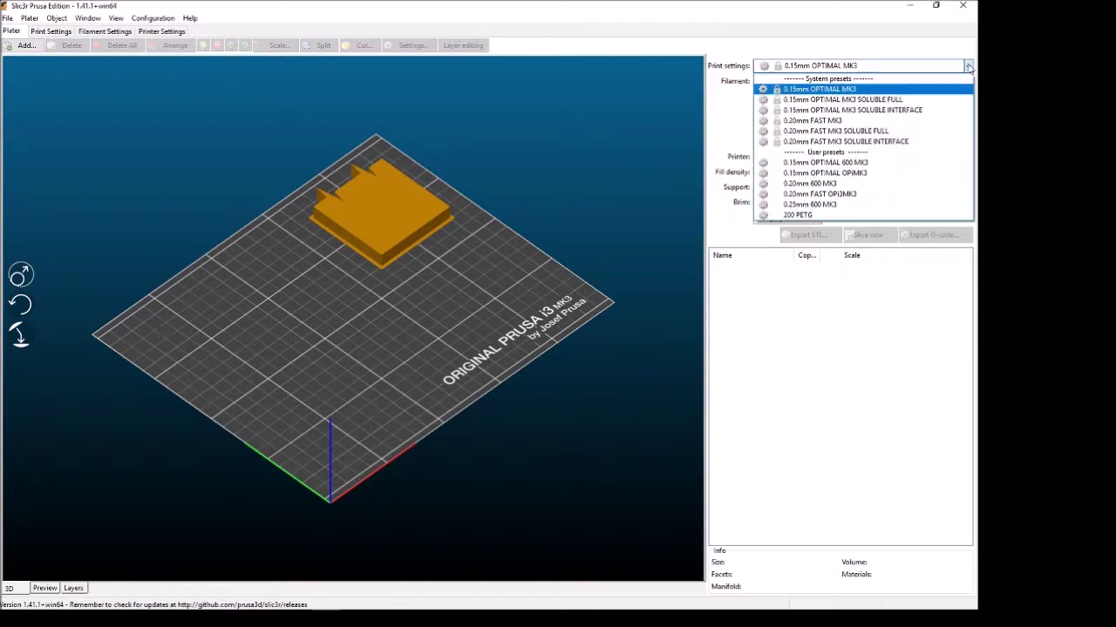
pyautogui.click(807, 195)
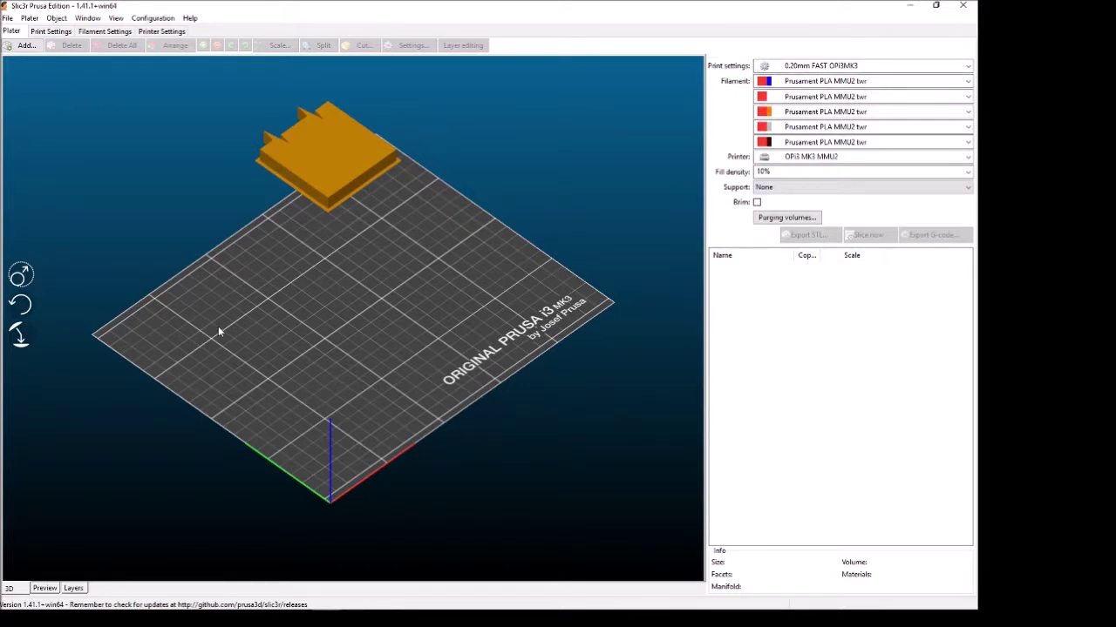
pyautogui.click(26, 46)
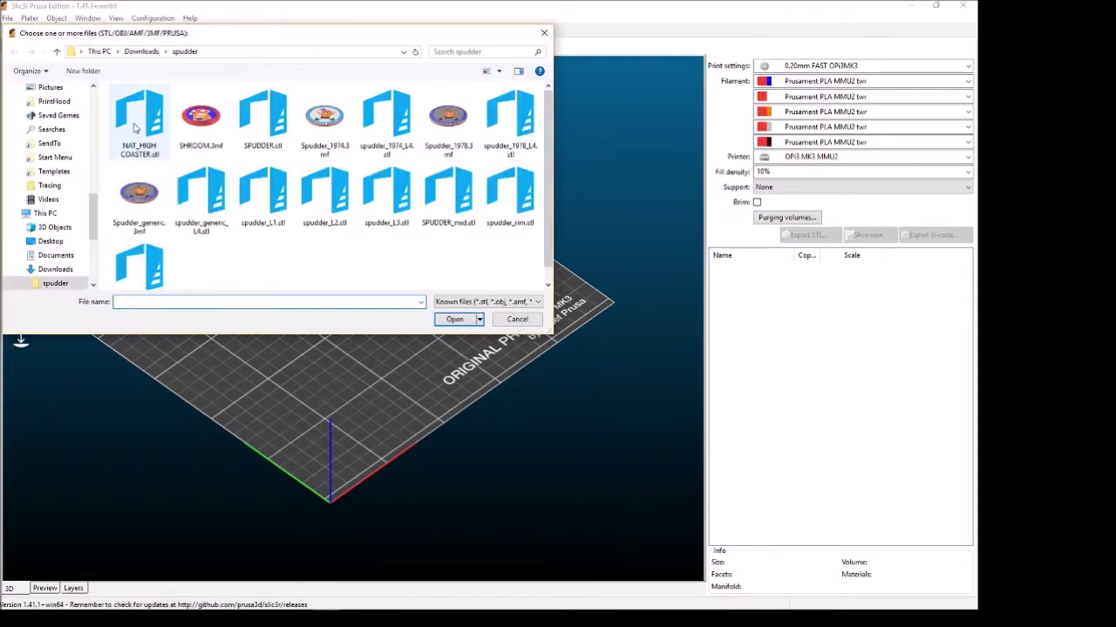
# Step: Load NAT_HIGH COASTER.stl onto the bed
pyautogui.click(140, 120)
pyautogui.click(462, 319)
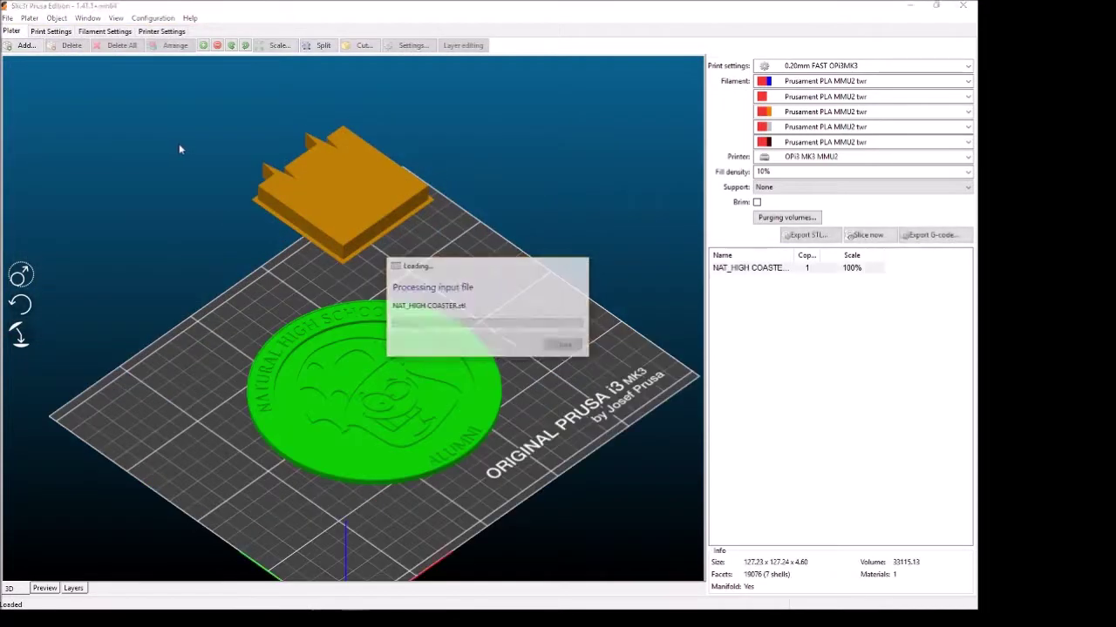
pyautogui.moveTo(544, 398); pyautogui.dragTo(521, 398)
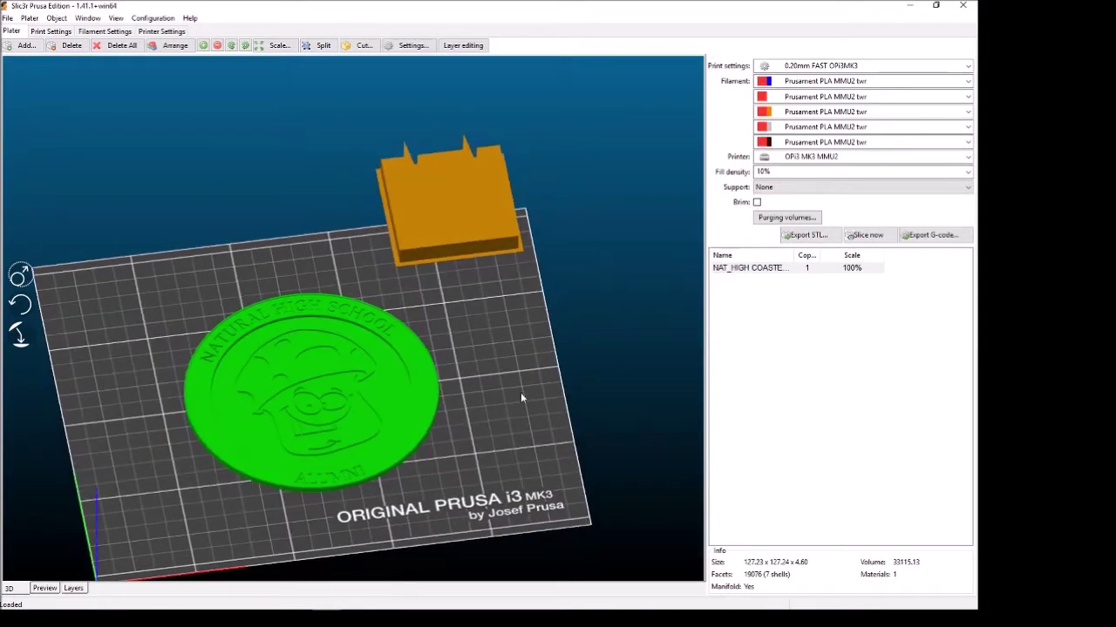
# Step: Scale the coaster uniformly to about 103 mm across (80.95%)
pyautogui.rightClick(395, 386)
pyautogui.moveTo(450, 513)
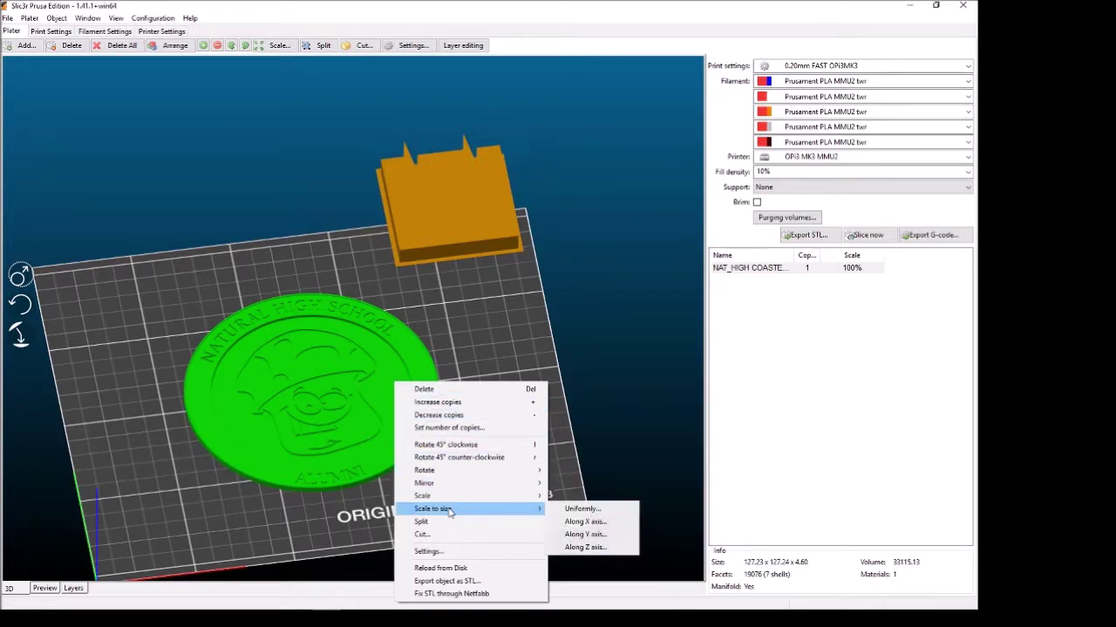
pyautogui.click(582, 508)
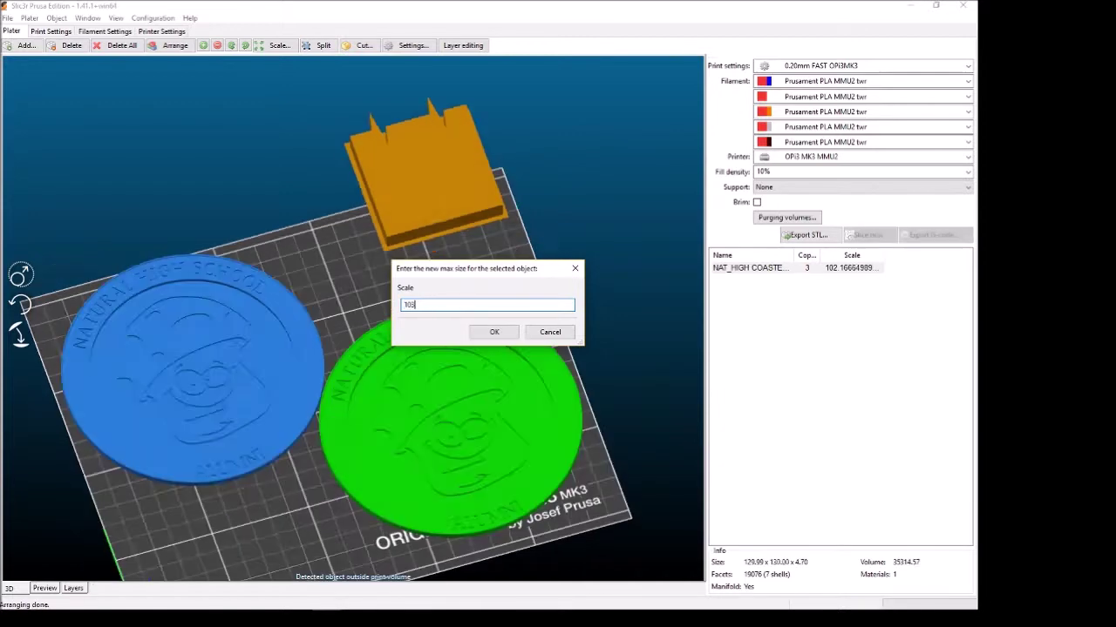
pyautogui.press('Return')
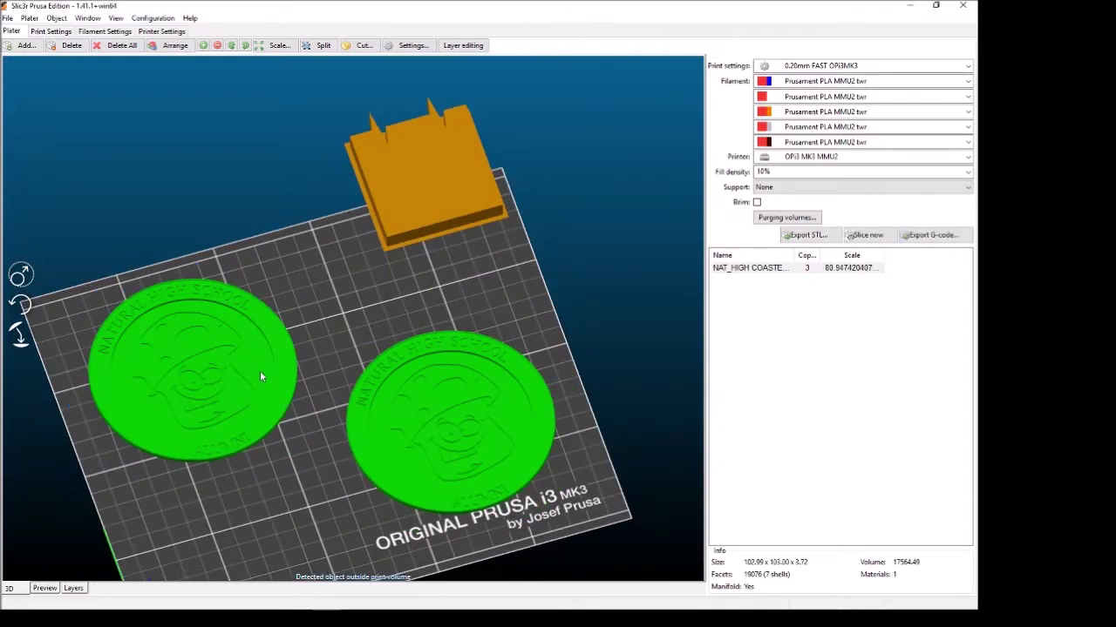
# Step: Drag the coasters into new positions on the bed
pyautogui.moveTo(259, 376); pyautogui.dragTo(236, 368)
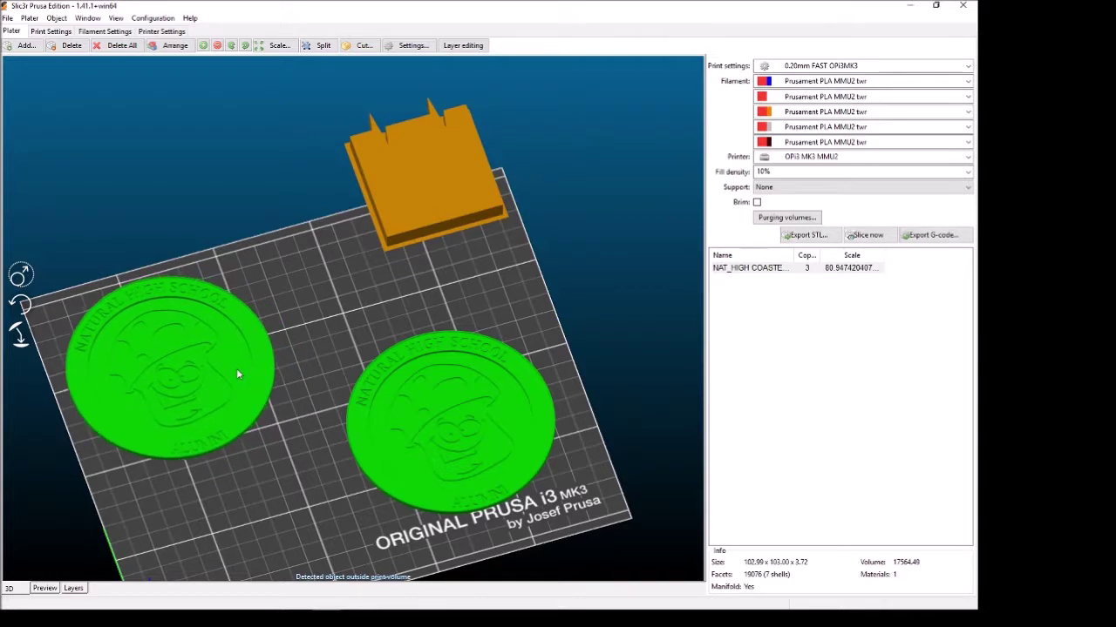
pyautogui.moveTo(433, 427); pyautogui.dragTo(314, 498)
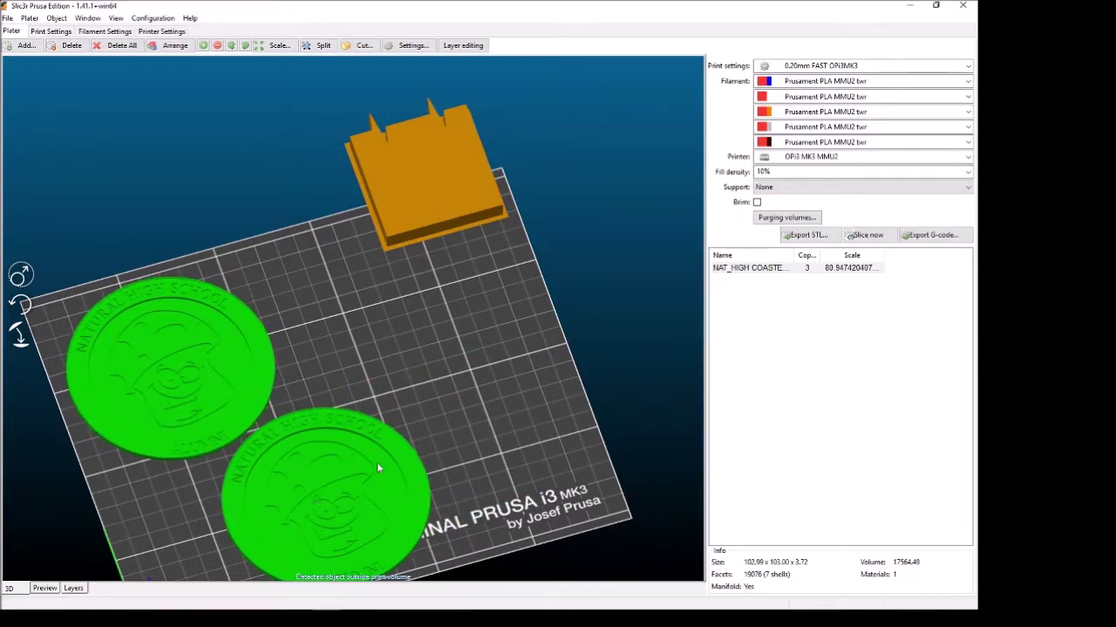
pyautogui.scroll(-5, 420, 445)
pyautogui.scroll(1, 433, 426)
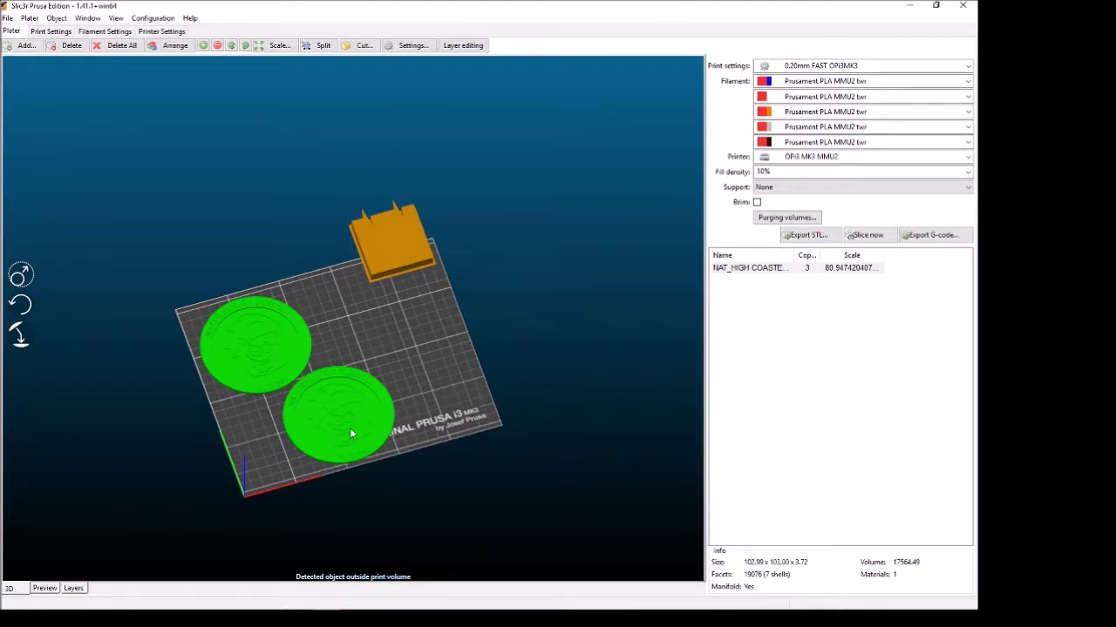
pyautogui.moveTo(356, 420); pyautogui.dragTo(391, 405)
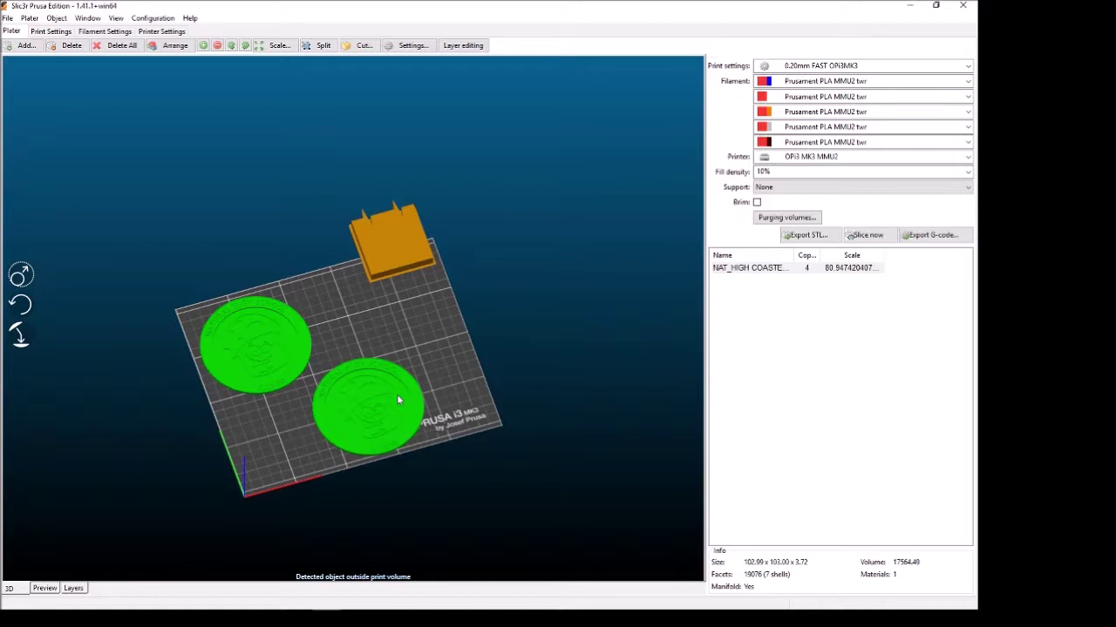
# Step: Adjust the copy count so exactly three coasters remain
pyautogui.press('+')
pyautogui.scroll(-3, 373, 359)
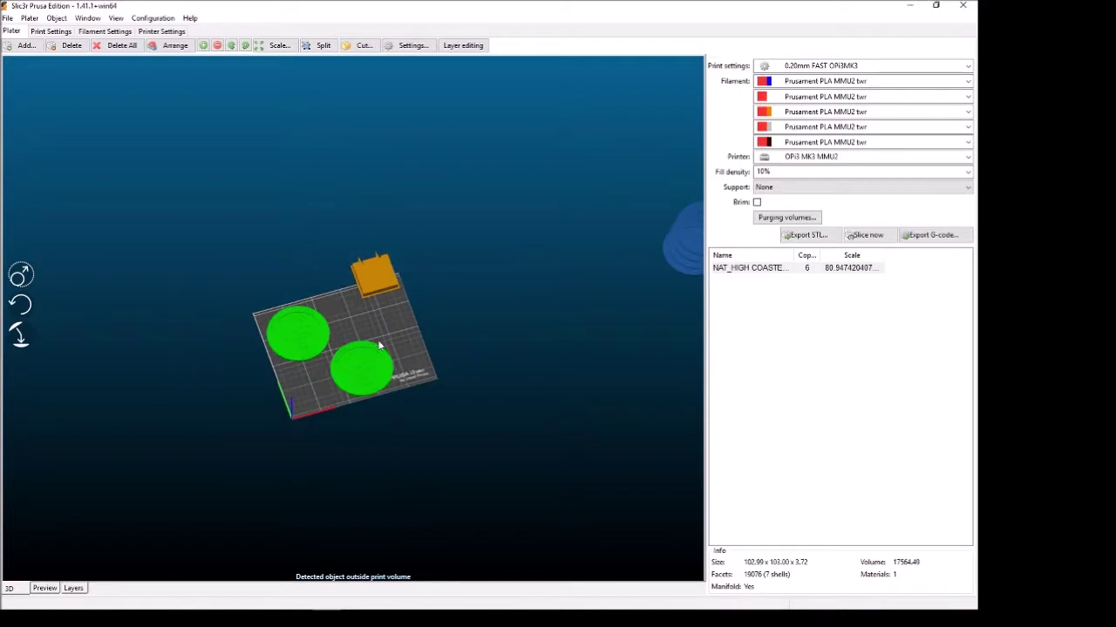
pyautogui.scroll(3, 383, 338)
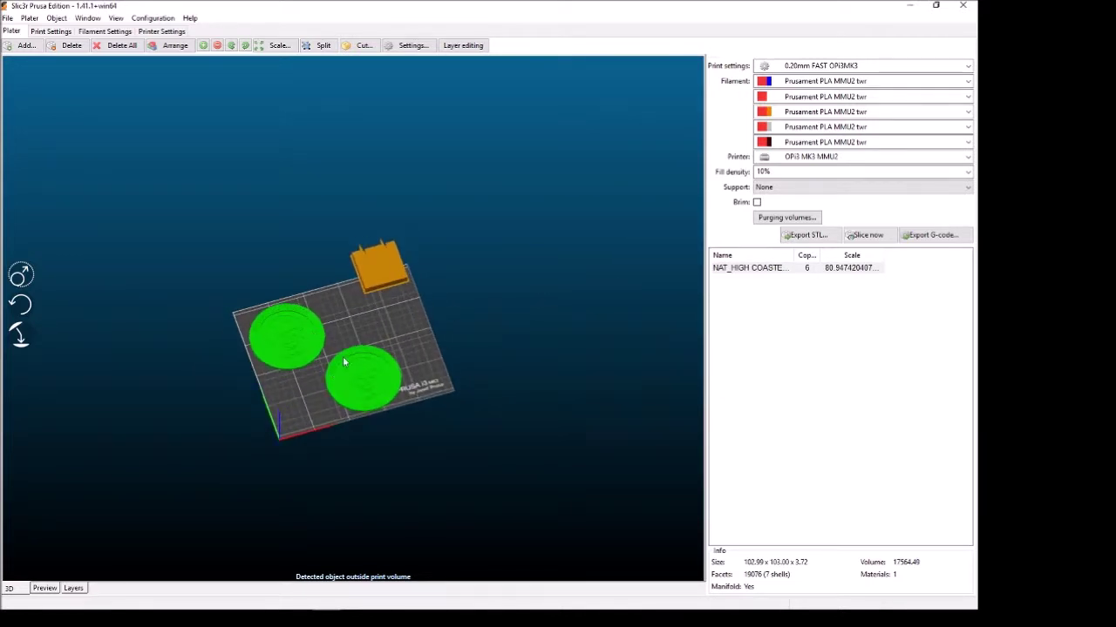
pyautogui.scroll(2, 361, 331)
pyautogui.scroll(-4, 361, 331)
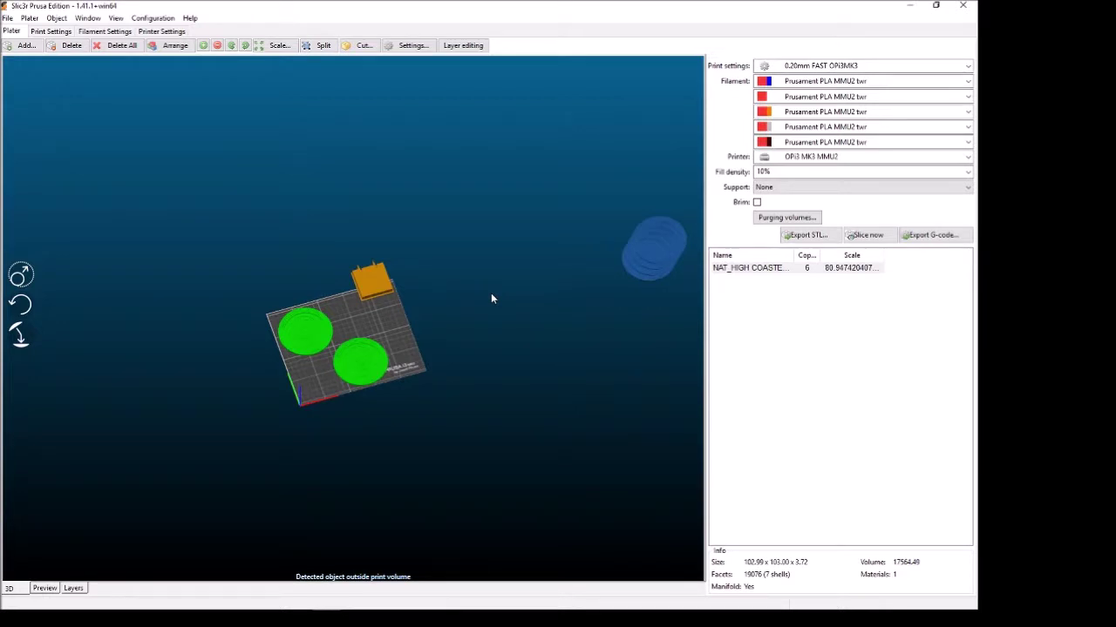
pyautogui.press('-')
pyautogui.press('-')
pyautogui.press('-')
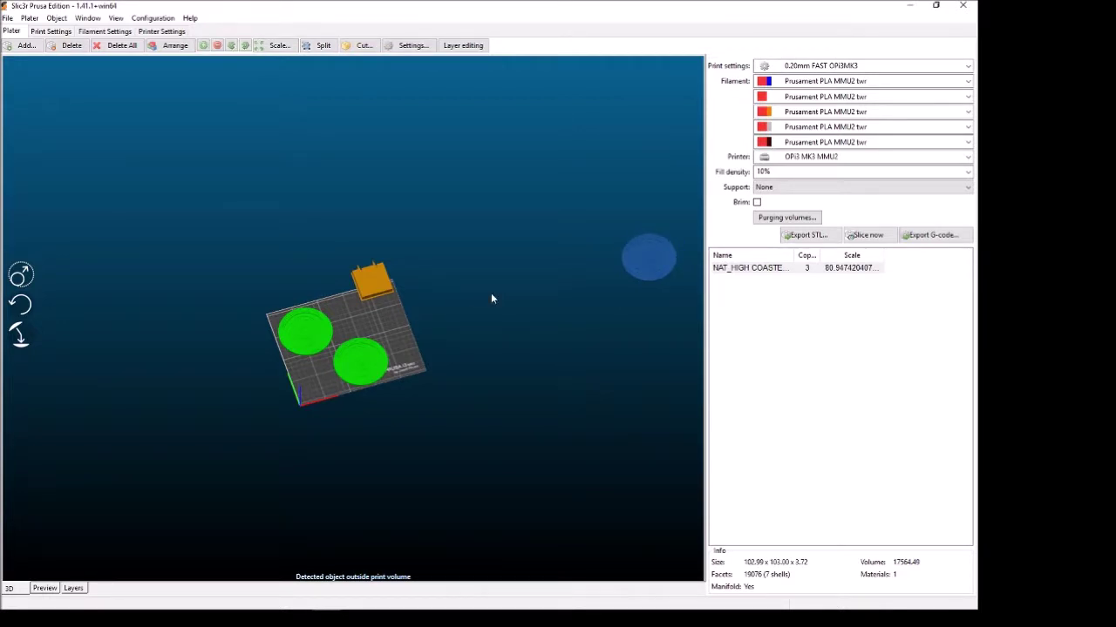
# Step: Auto-arrange the coasters and move the wipe tower to the bed's lower-right corner
pyautogui.click(167, 45)
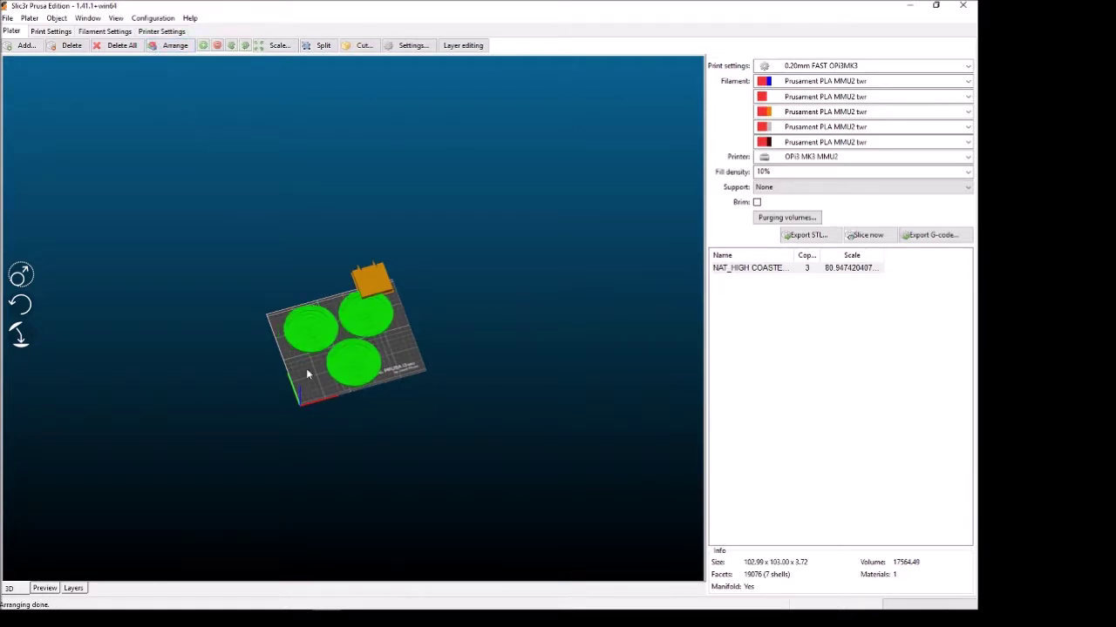
pyautogui.scroll(4, 401, 297)
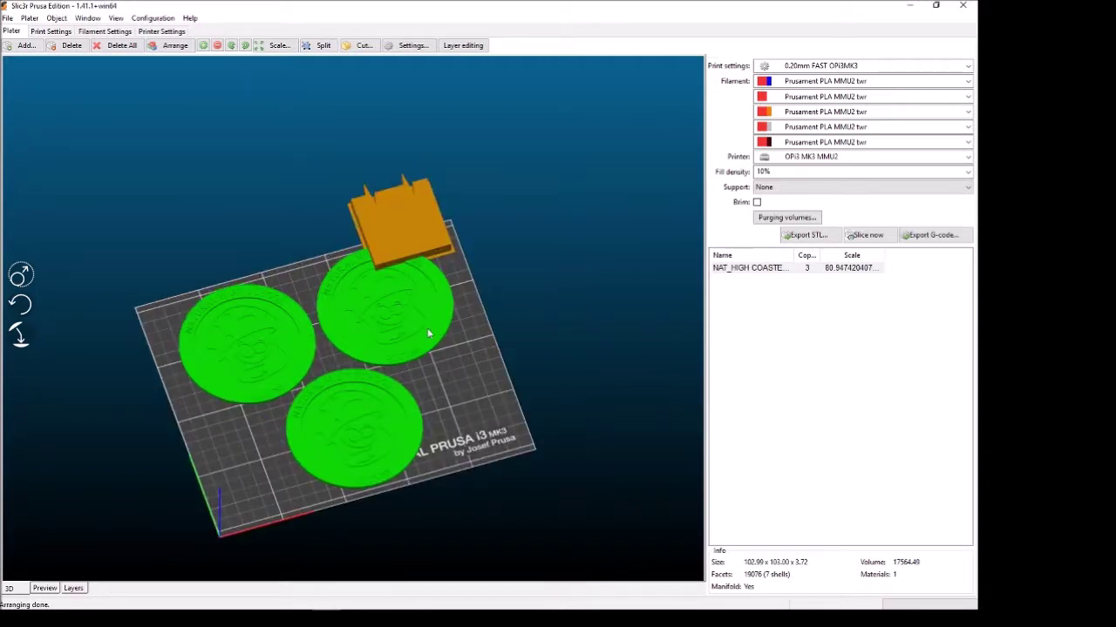
pyautogui.moveTo(395, 244); pyautogui.dragTo(464, 427)
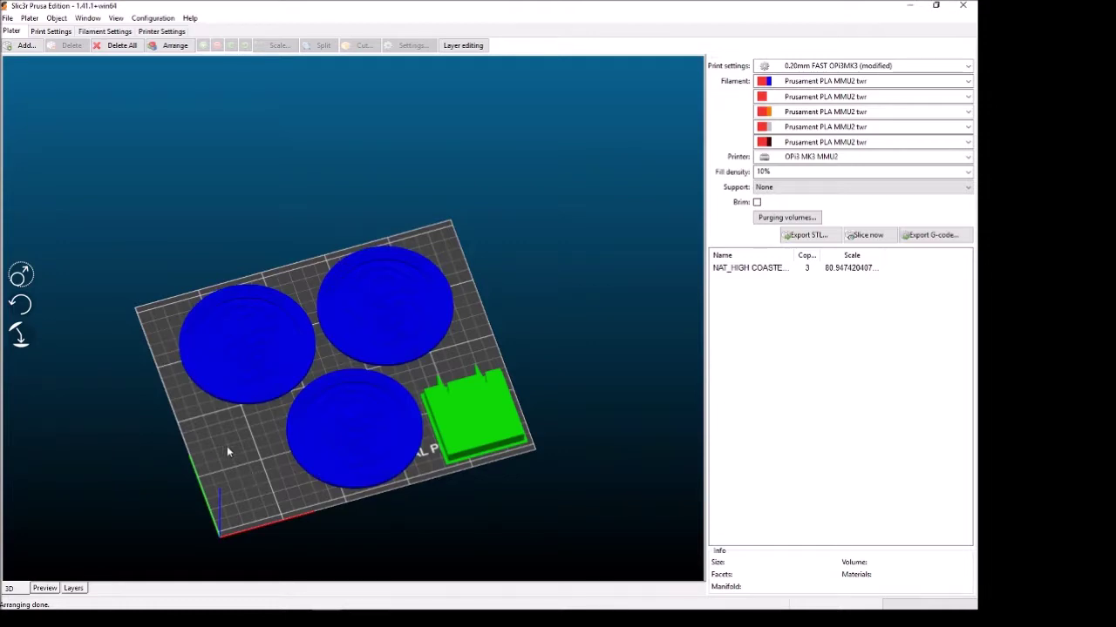
# Step: Open the coaster's object settings and split NAT_HIGH COASTER.stl into its seven parts
pyautogui.rightClick(244, 376)
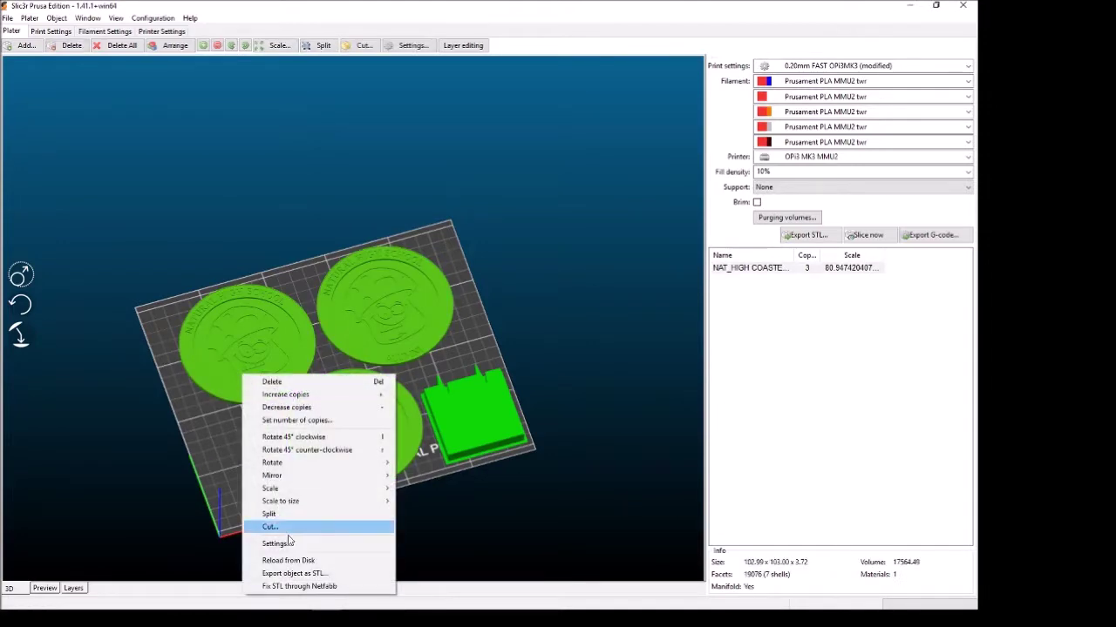
pyautogui.click(204, 347)
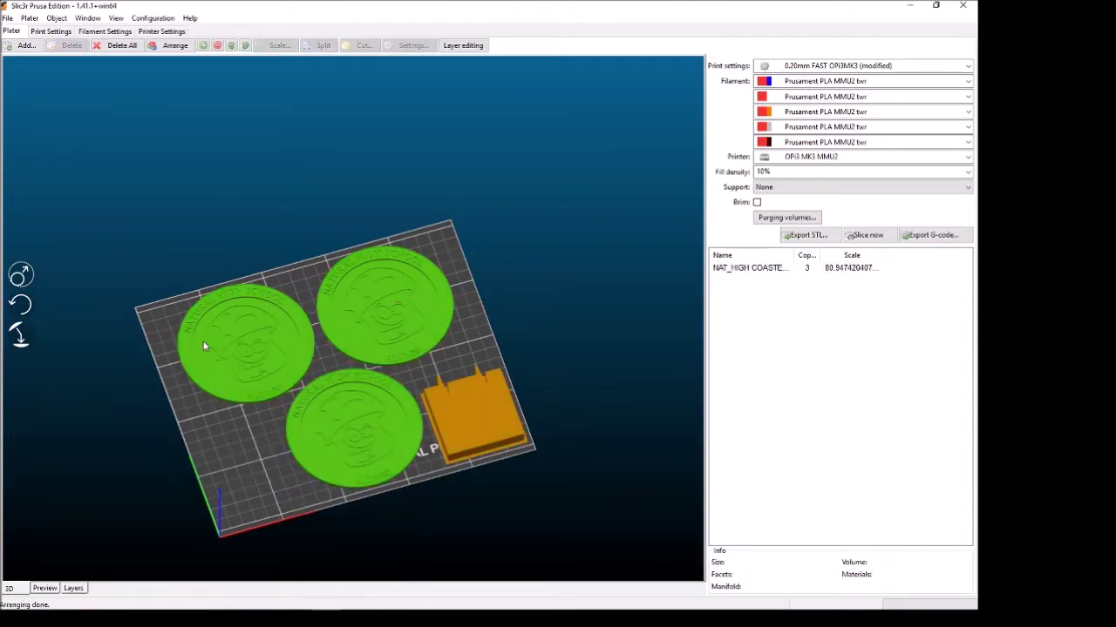
pyautogui.doubleClick(203, 345)
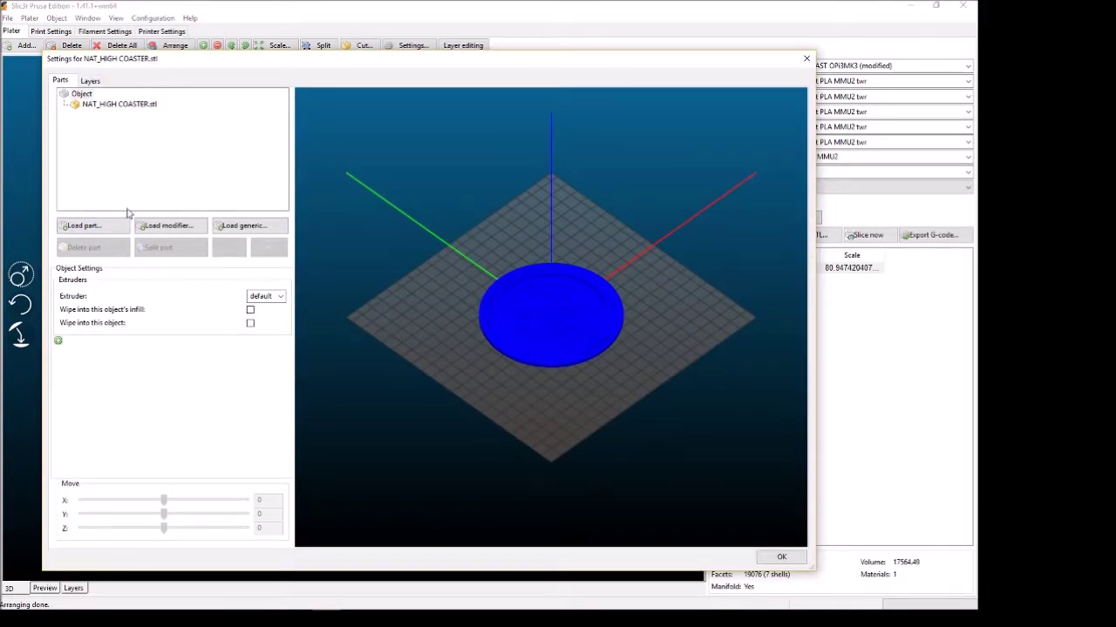
pyautogui.click(119, 104)
pyautogui.click(159, 247)
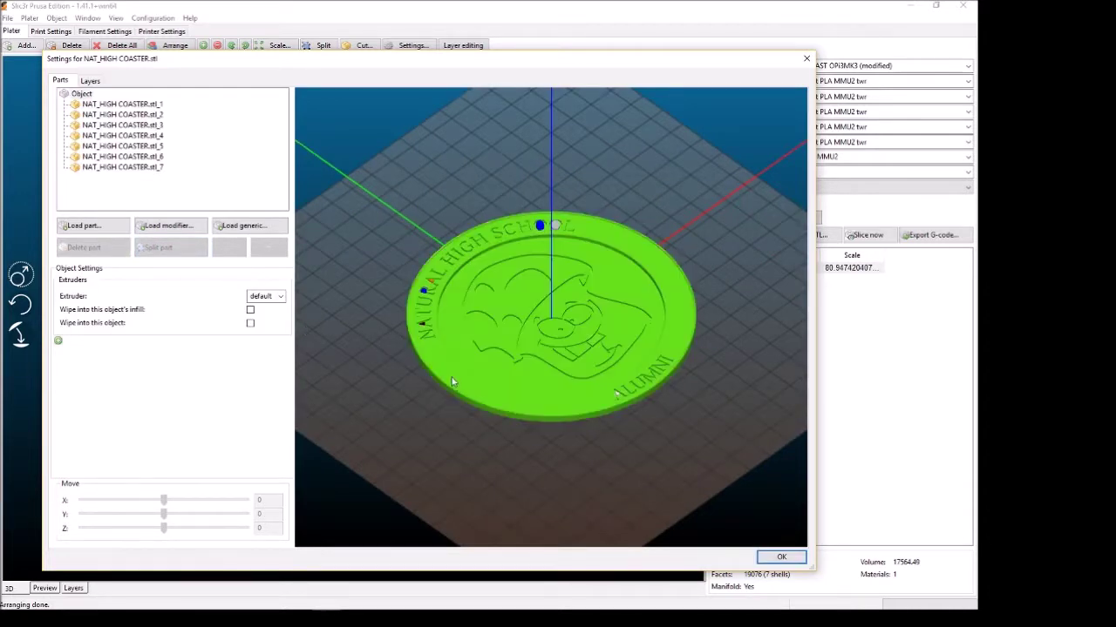
# Step: Inspect the split parts from several angles in the preview, then close the settings
pyautogui.moveTo(528, 493)
pyautogui.mouseDown()
pyautogui.moveTo(518, 462)
pyautogui.moveTo(515, 493)
pyautogui.mouseUp()
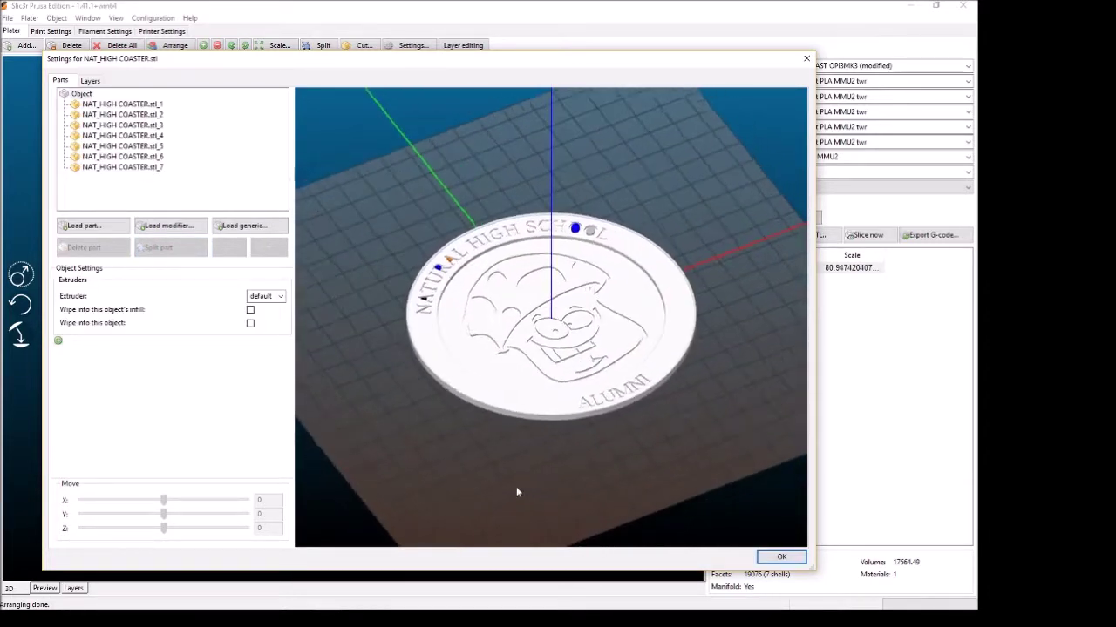
pyautogui.click(504, 393)
pyautogui.moveTo(579, 449); pyautogui.dragTo(610, 402)
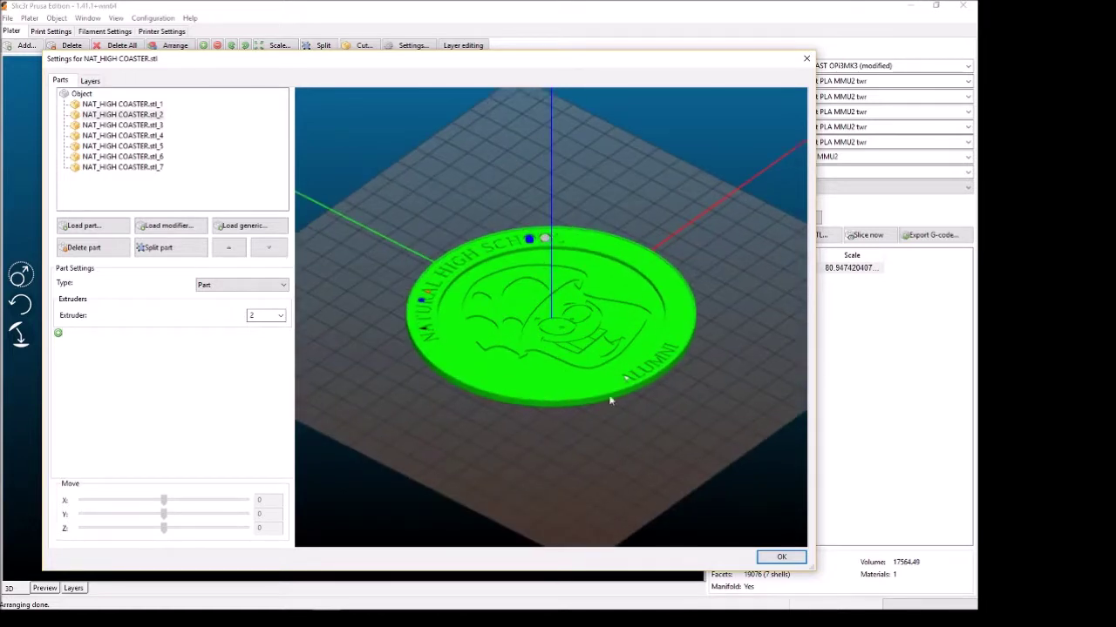
pyautogui.moveTo(674, 316); pyautogui.dragTo(732, 332)
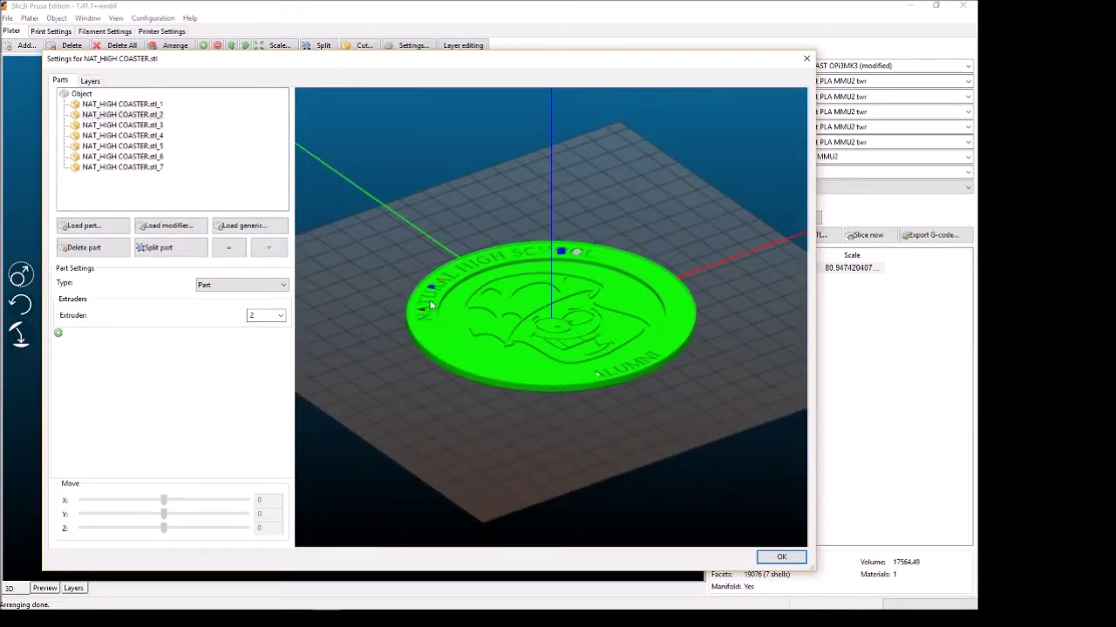
pyautogui.scroll(3, 406, 305)
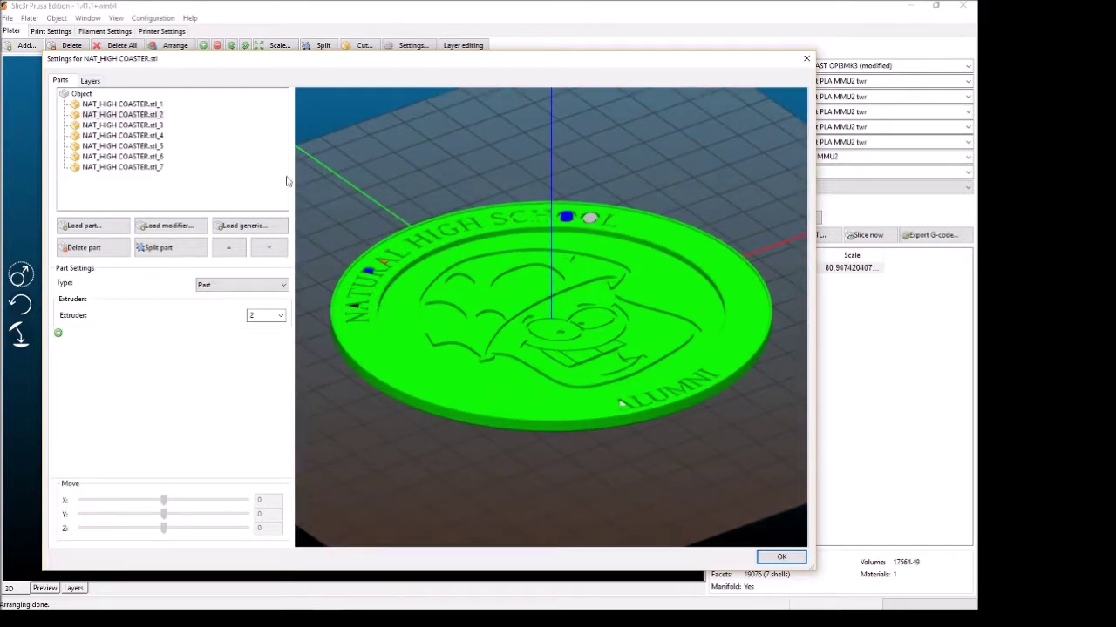
pyautogui.moveTo(388, 387); pyautogui.dragTo(669, 383)
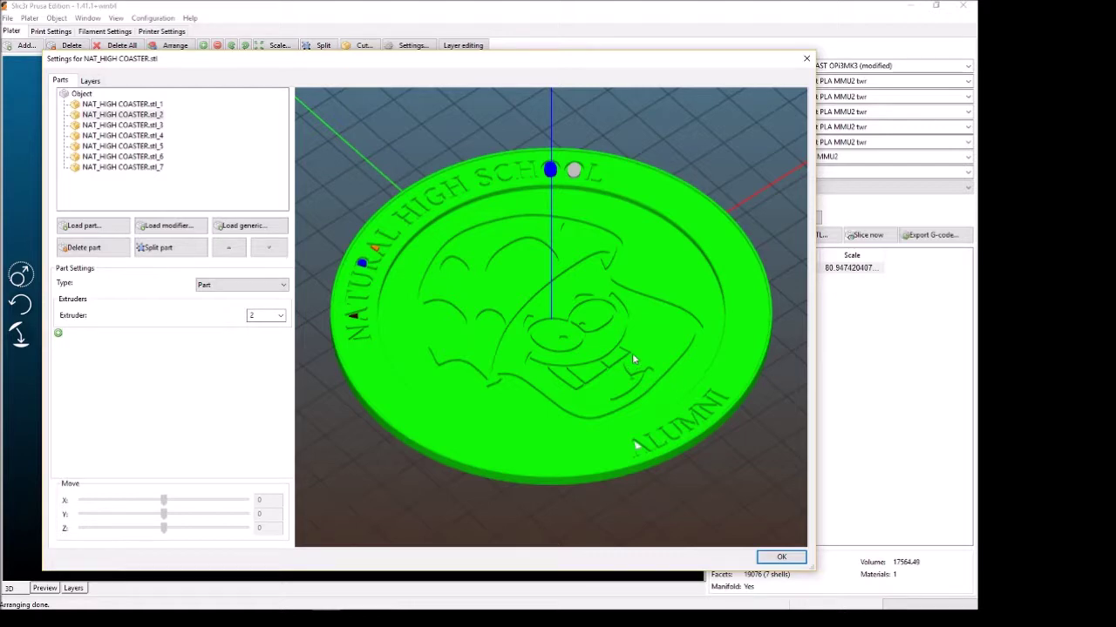
pyautogui.click(785, 556)
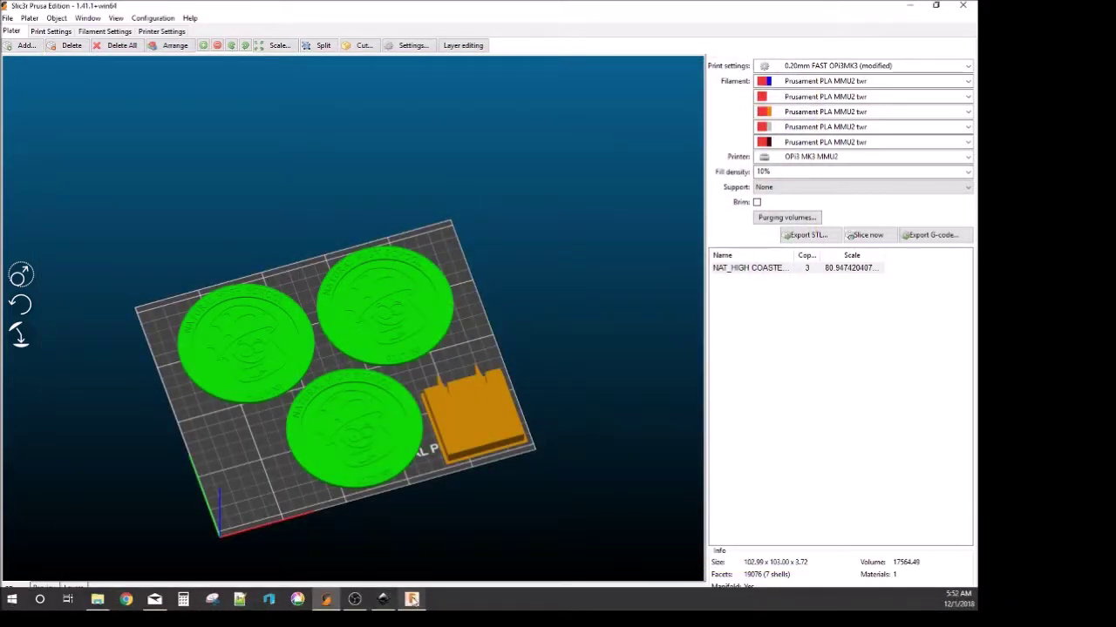
# Step: Back in Fusion 360, select Body1–Body7 one by one to identify each spot, then reopen Extrude1
pyautogui.click(412, 608)
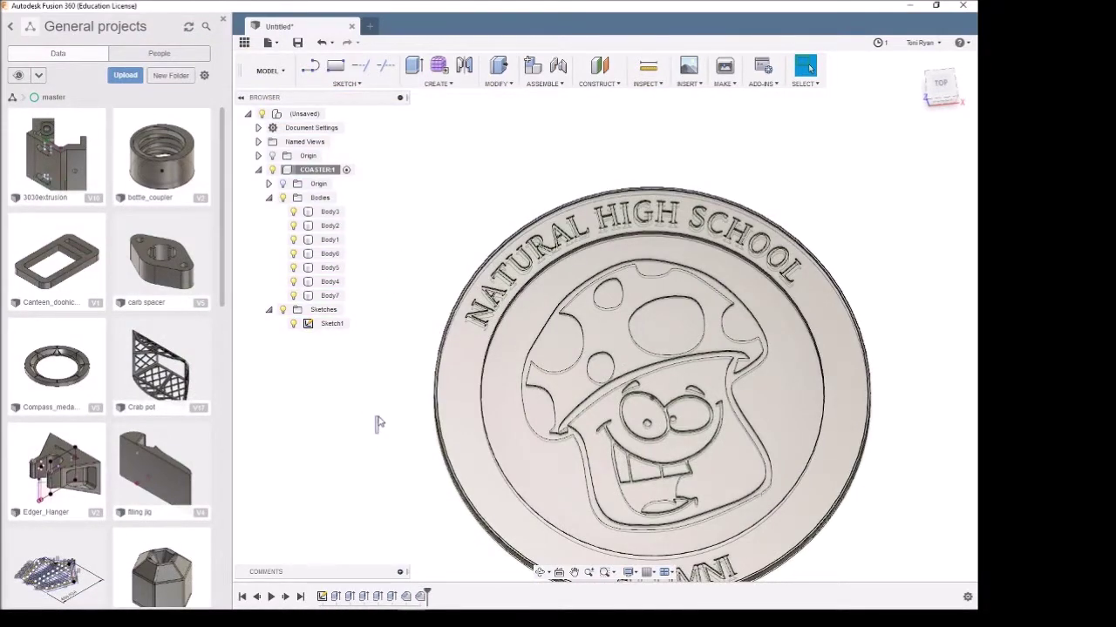
pyautogui.click(329, 212)
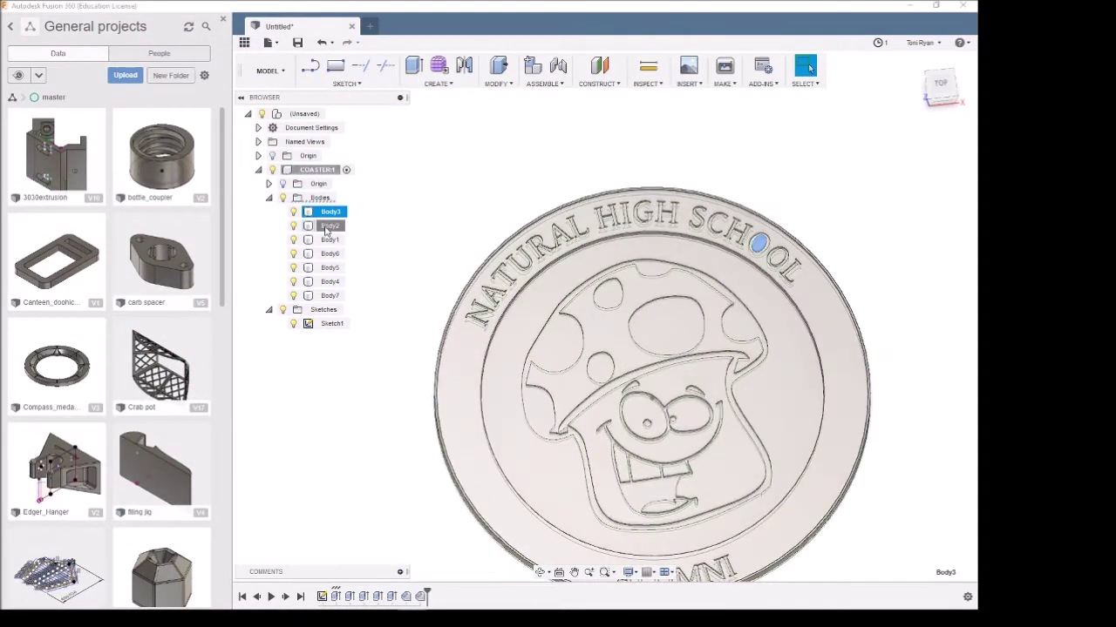
pyautogui.click(330, 239)
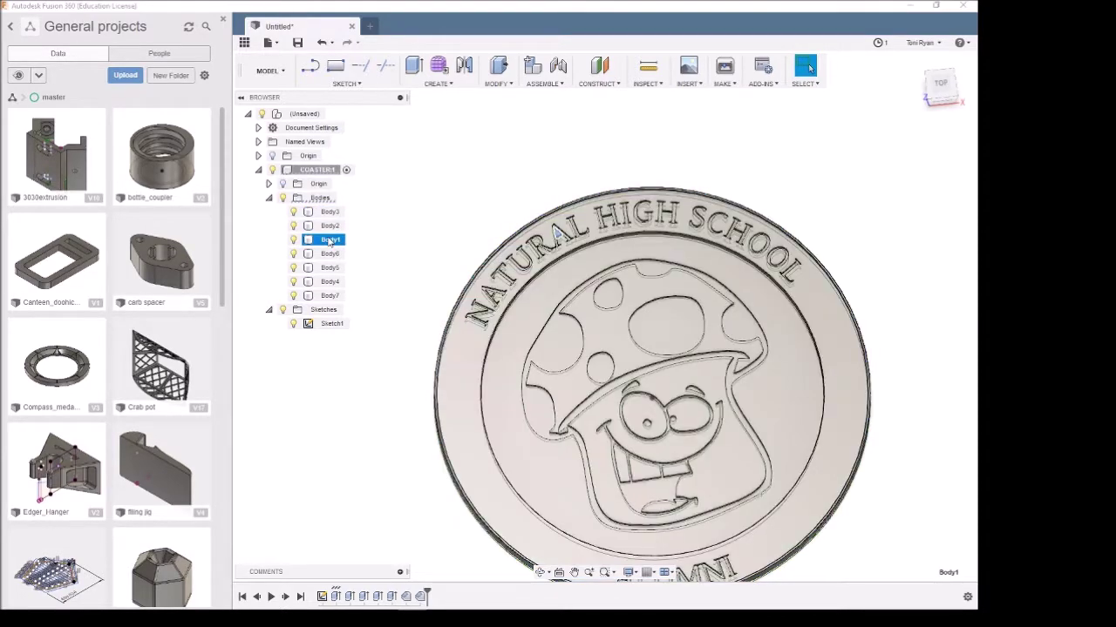
pyautogui.click(329, 253)
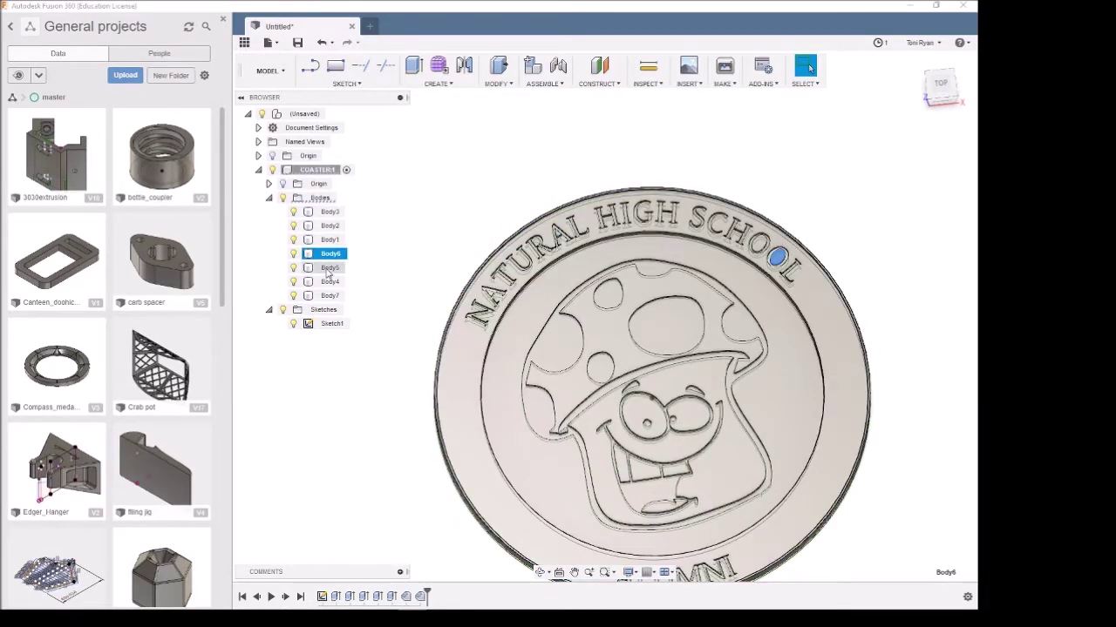
pyautogui.click(329, 267)
pyautogui.click(329, 281)
pyautogui.click(331, 296)
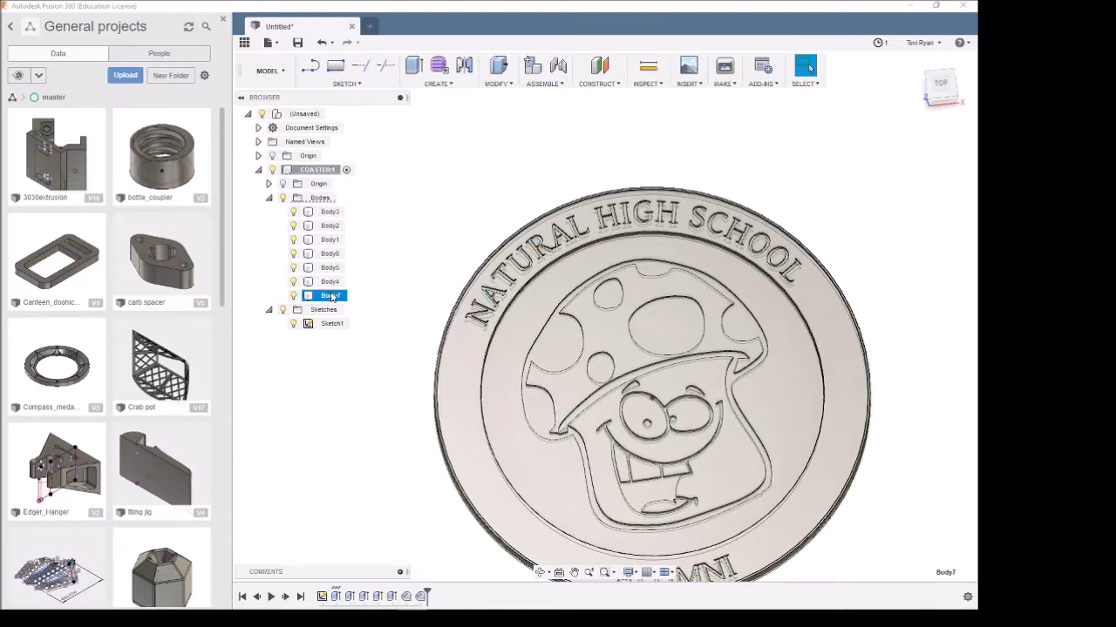
pyautogui.click(337, 602)
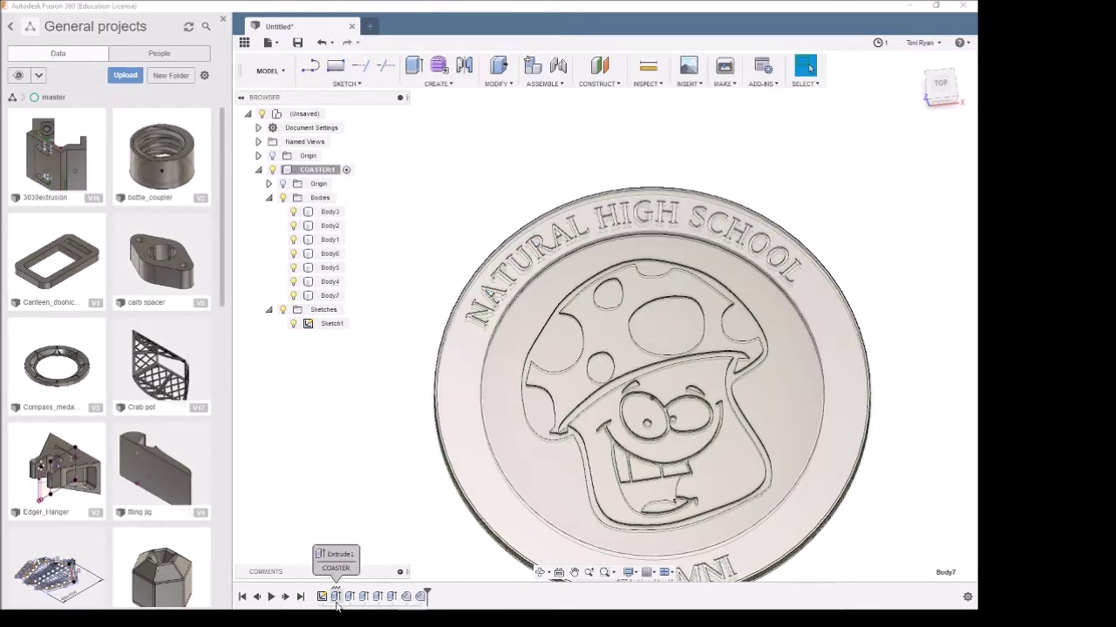
pyautogui.click(336, 601)
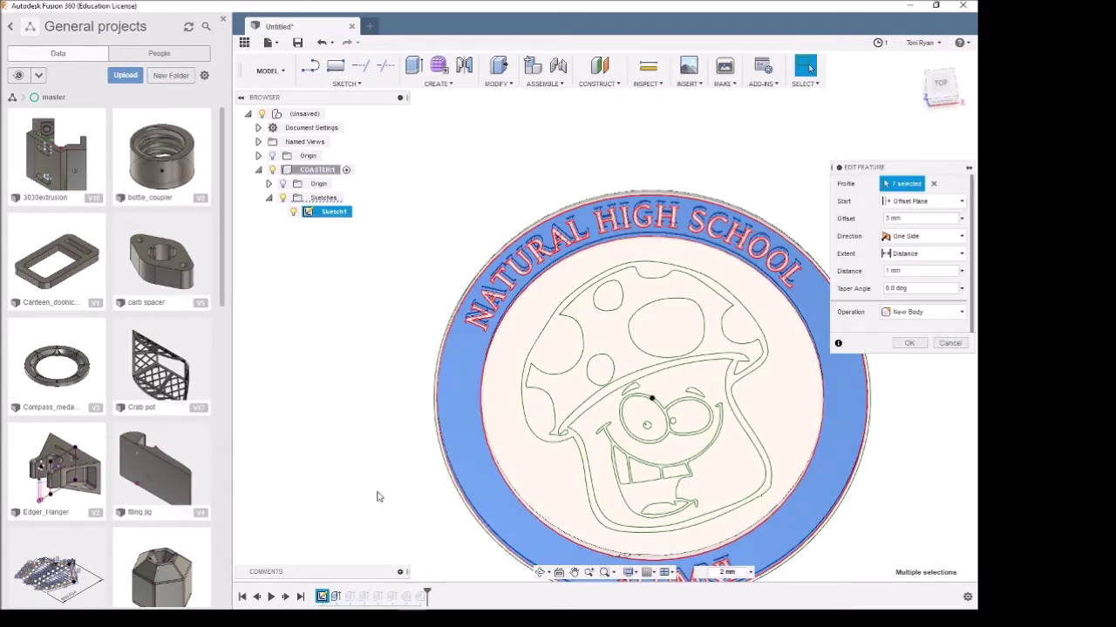
# Step: Cancel the Extrude1 edit, then review and confirm the 2 mm base and 1 mm offset extrudes
pyautogui.click(942, 346)
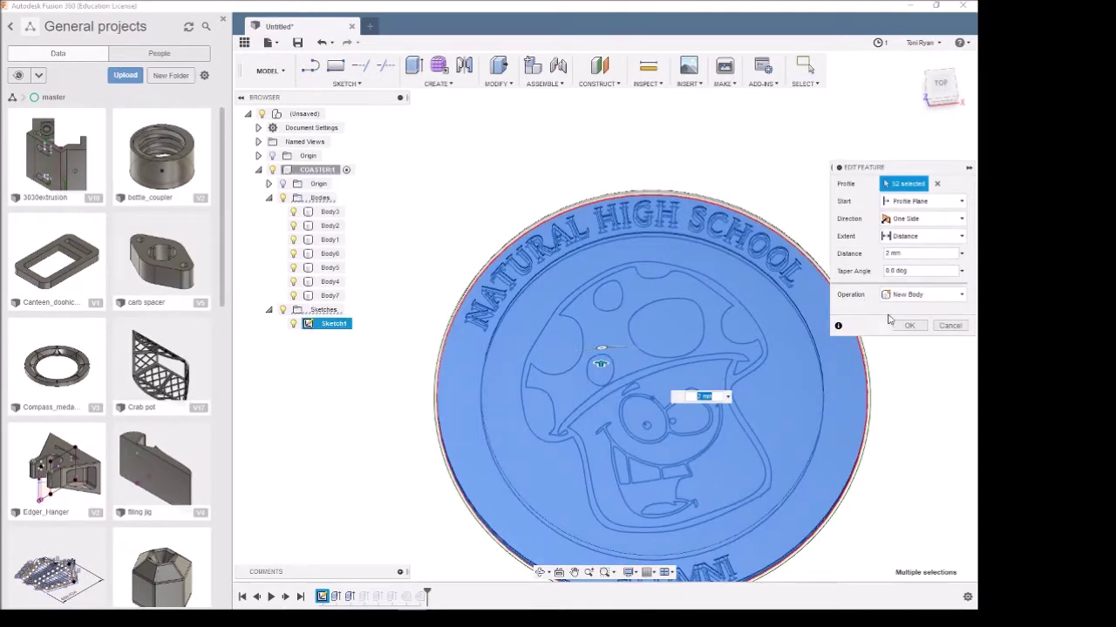
pyautogui.click(910, 326)
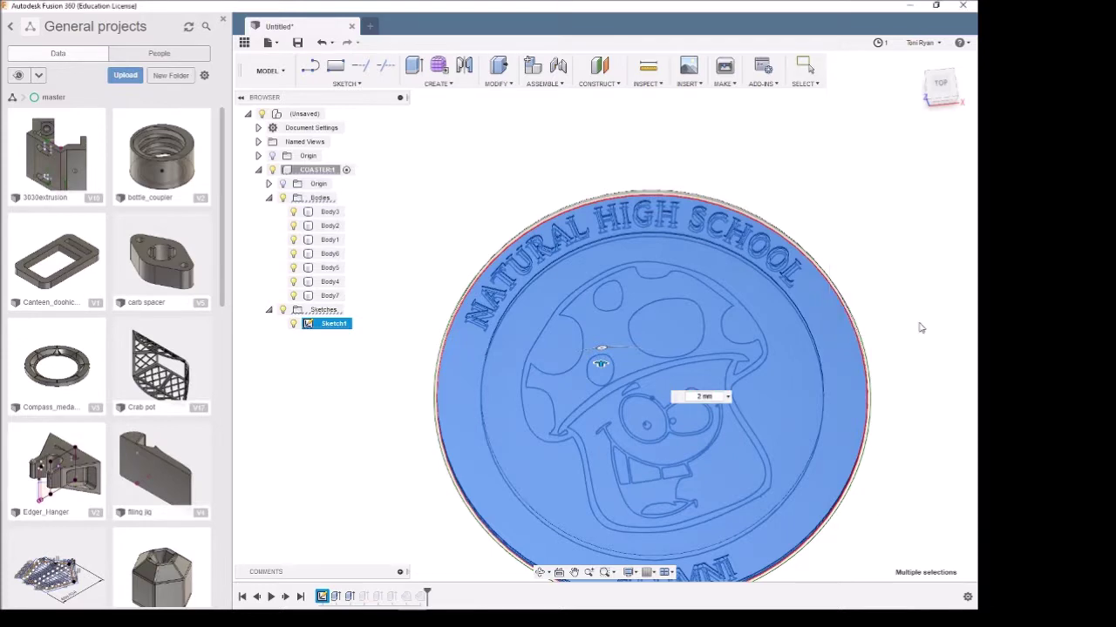
pyautogui.doubleClick(364, 597)
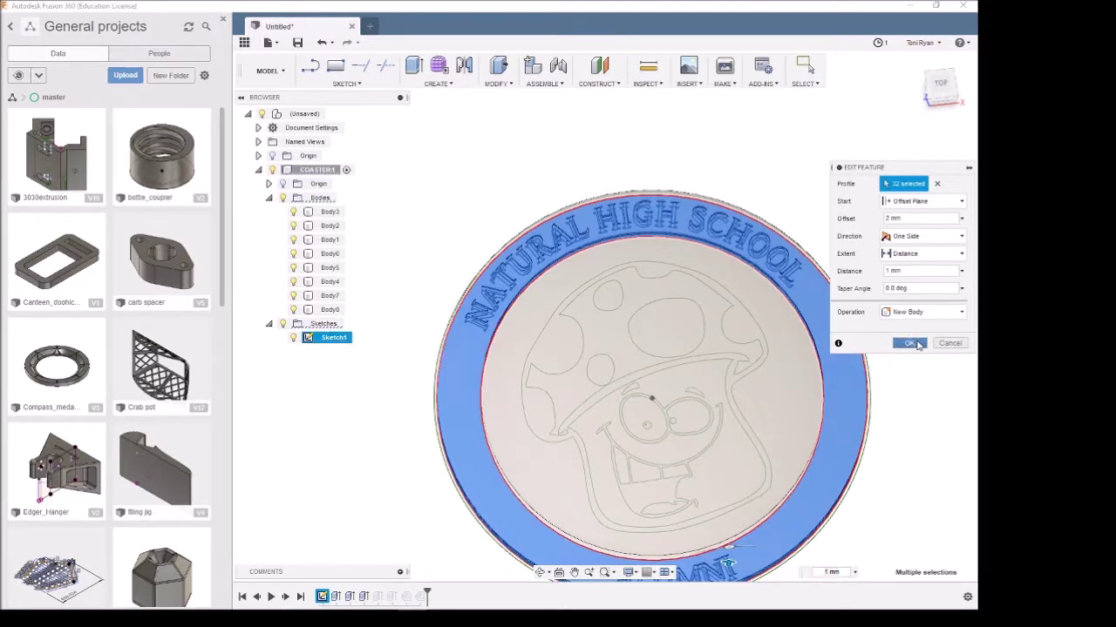
pyautogui.click(910, 343)
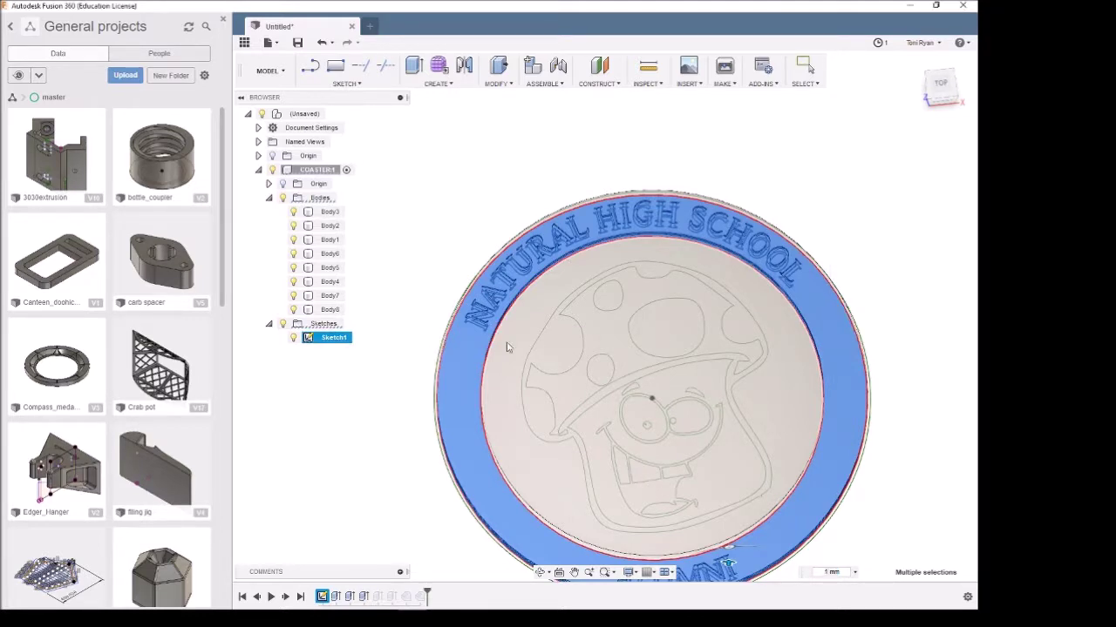
# Step: Change the 4.6 mm rim extrude's operation from Join to New Body
pyautogui.doubleClick(391, 597)
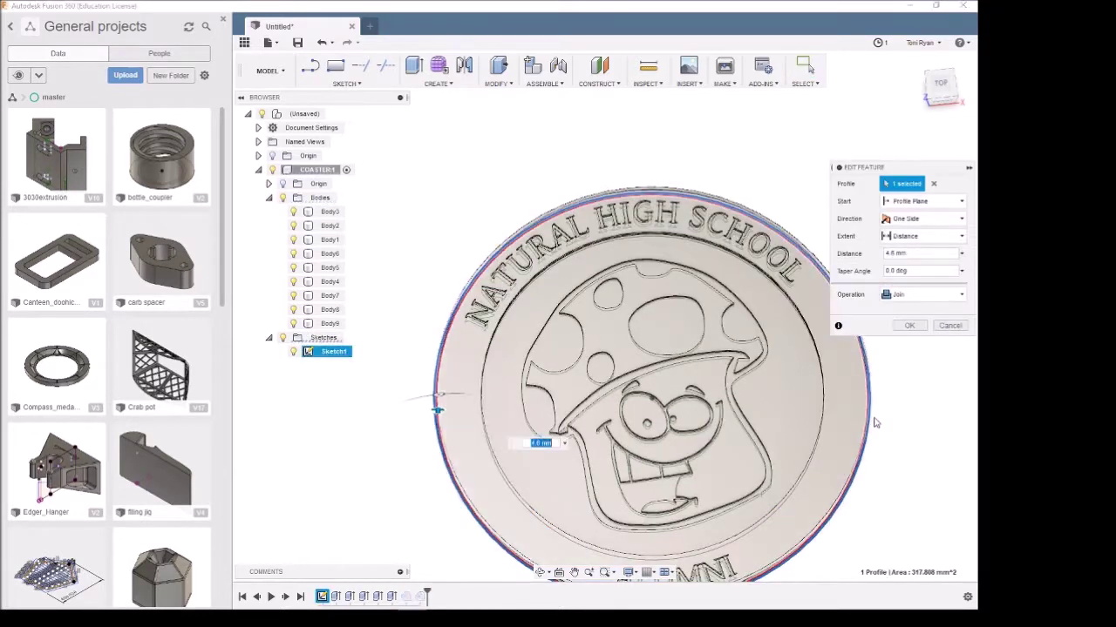
pyautogui.click(960, 296)
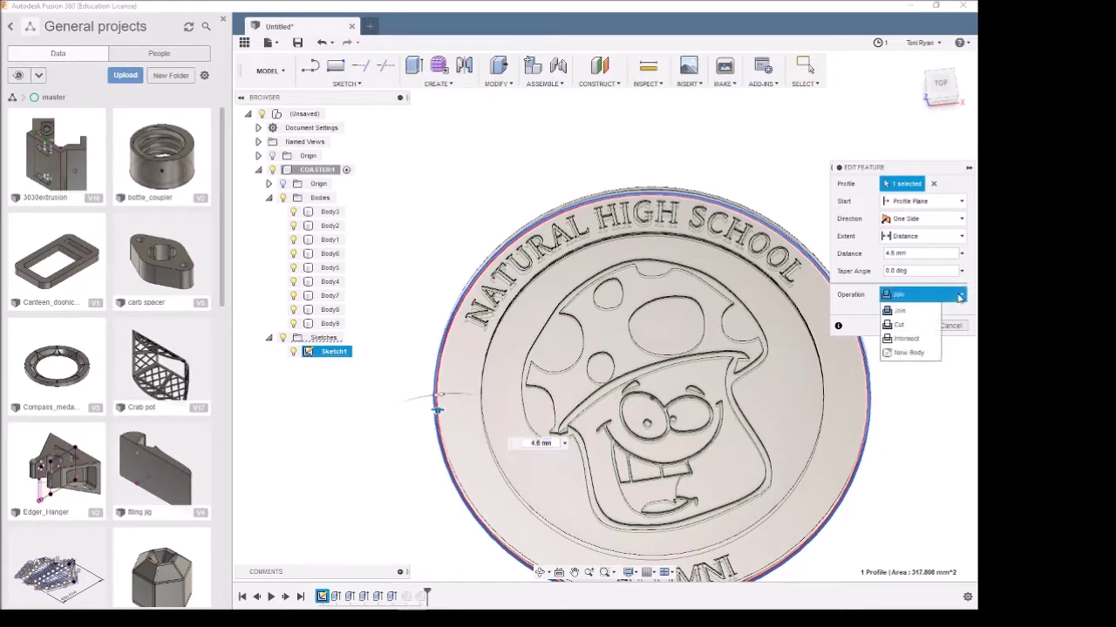
pyautogui.click(909, 352)
pyautogui.click(916, 326)
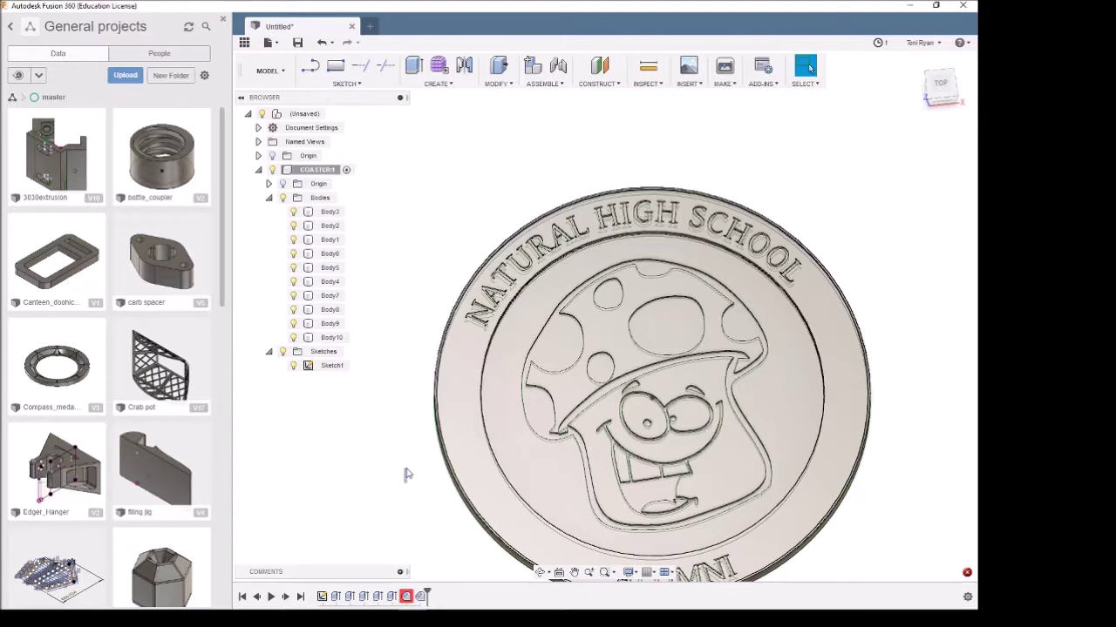
# Step: Select Body10 and Body8, then orbit to a low side view of the coaster edge
pyautogui.click(331, 338)
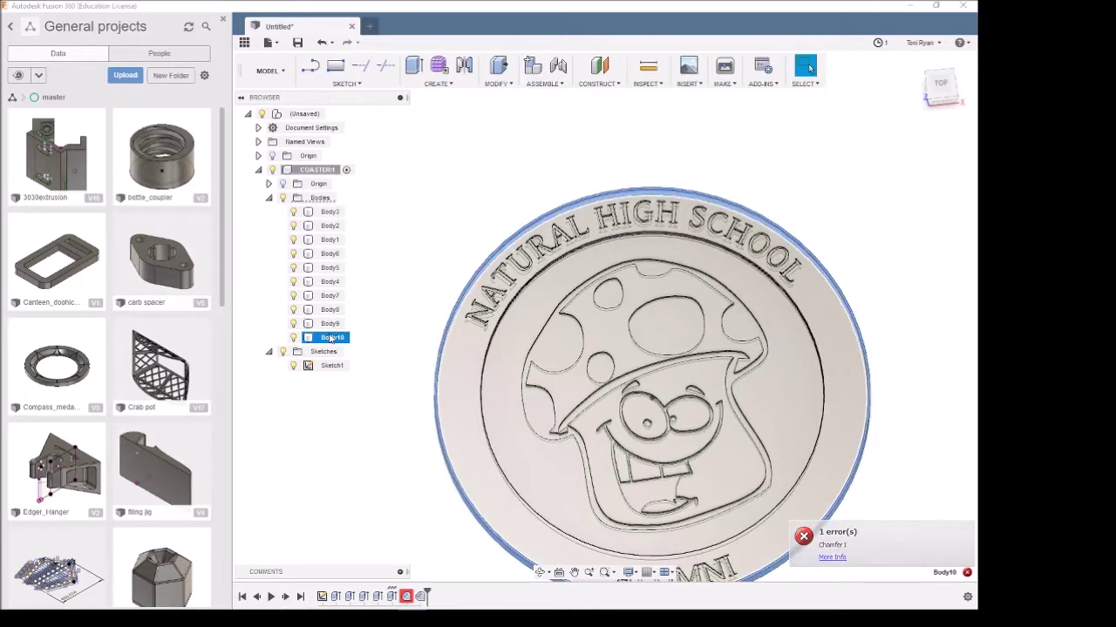
pyautogui.keyDown('ctrl'); pyautogui.click(571, 480); pyautogui.keyUp('ctrl')
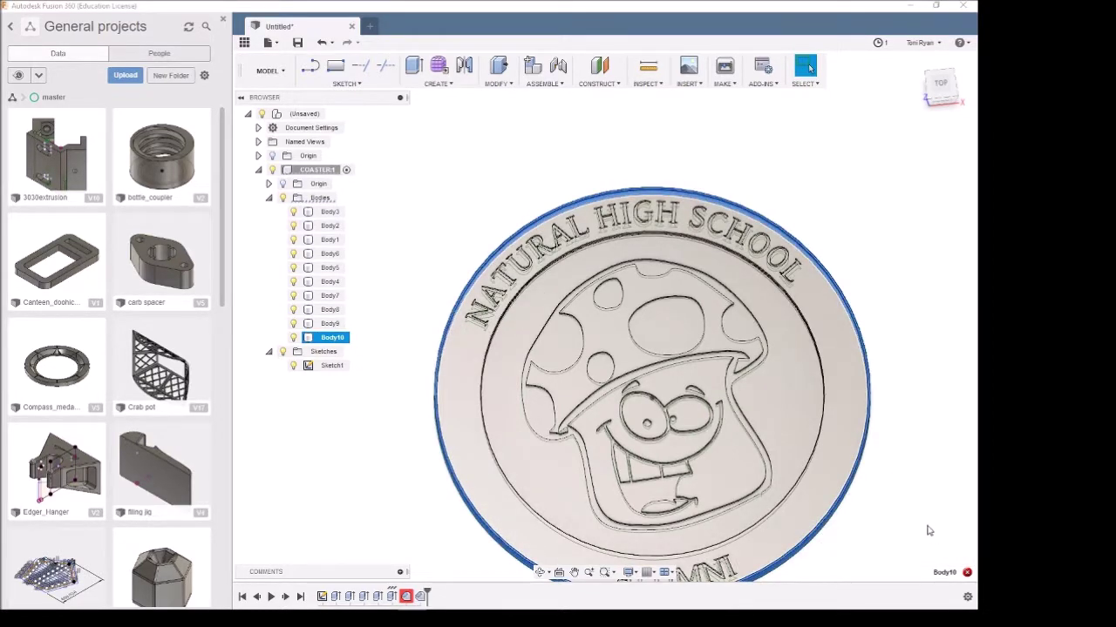
pyautogui.keyDown('shift'); pyautogui.moveTo(909, 490); pyautogui.dragTo(891, 420, button='middle'); pyautogui.keyUp('shift')
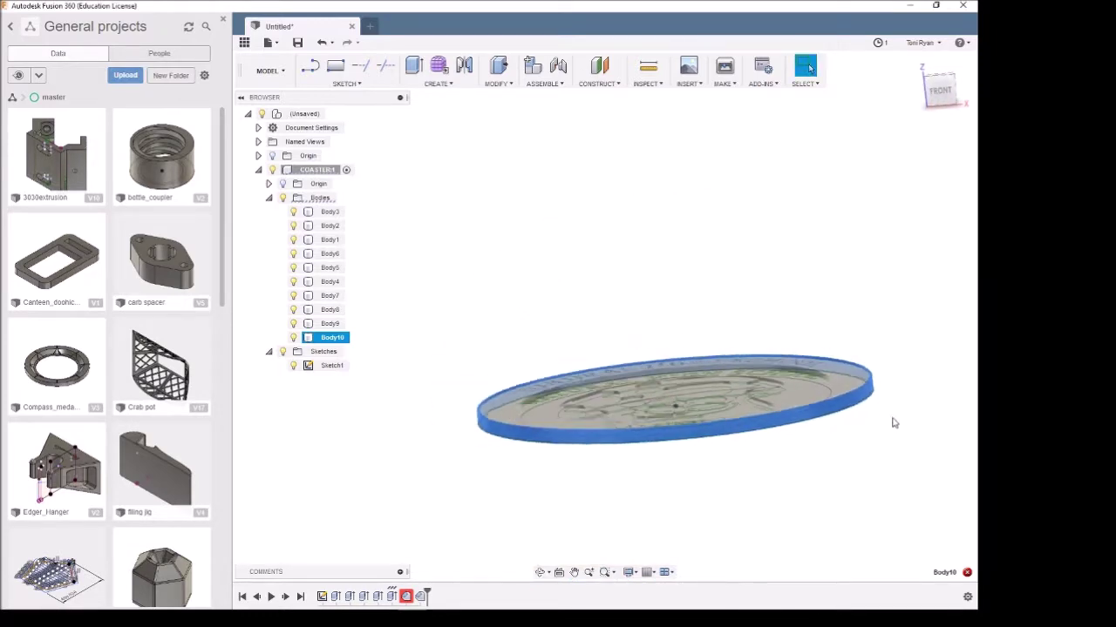
pyautogui.scroll(5, 882, 403)
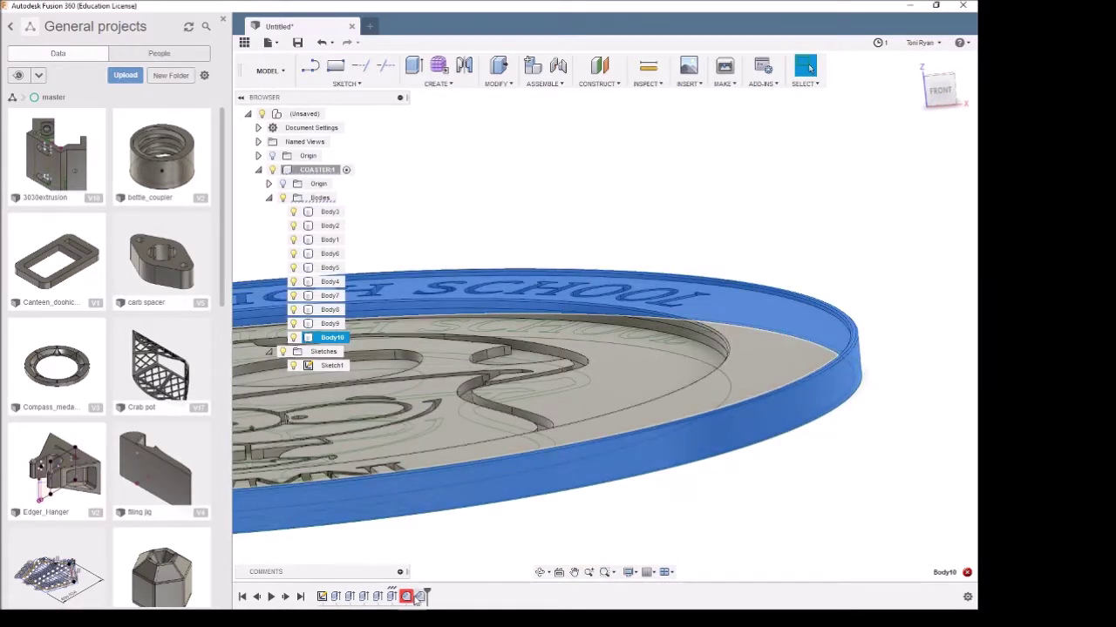
pyautogui.click(518, 542)
pyautogui.keyDown('shift'); pyautogui.moveTo(735, 492); pyautogui.dragTo(734, 478, button='middle'); pyautogui.keyUp('shift')
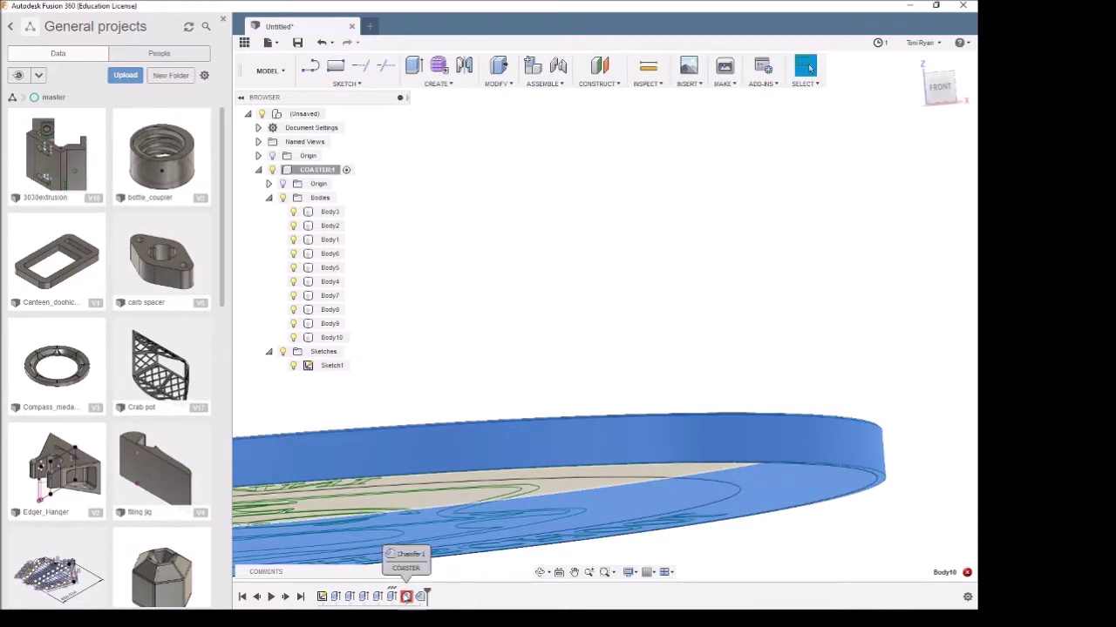
# Step: Reapply Chamfer1 to the outer coaster edge at 1 mm equal distance
pyautogui.doubleClick(406, 596)
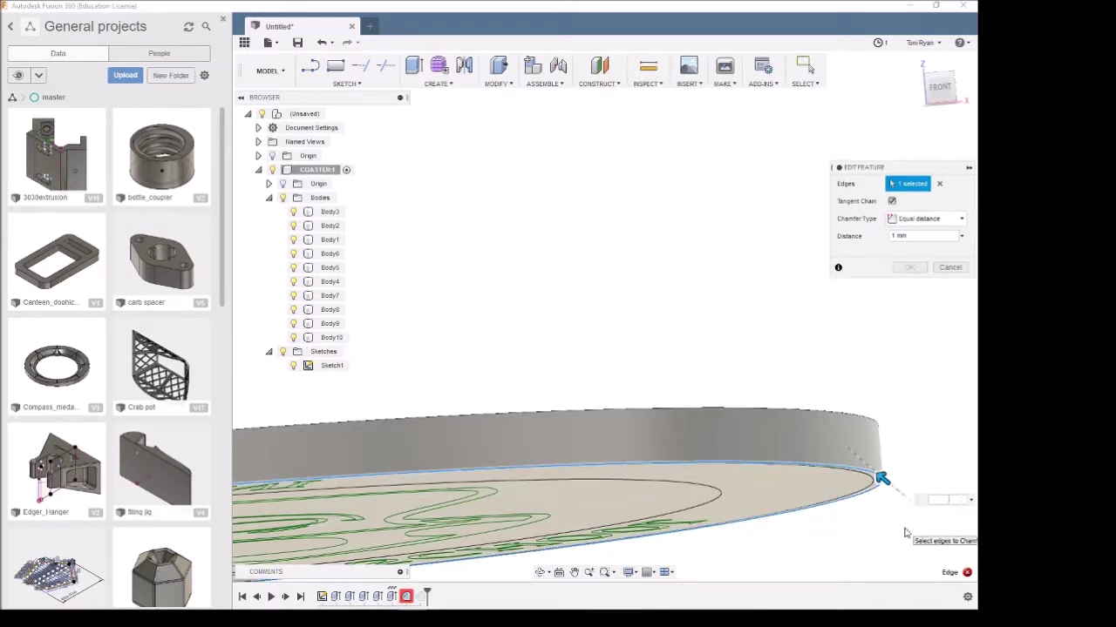
pyautogui.press('Escape')
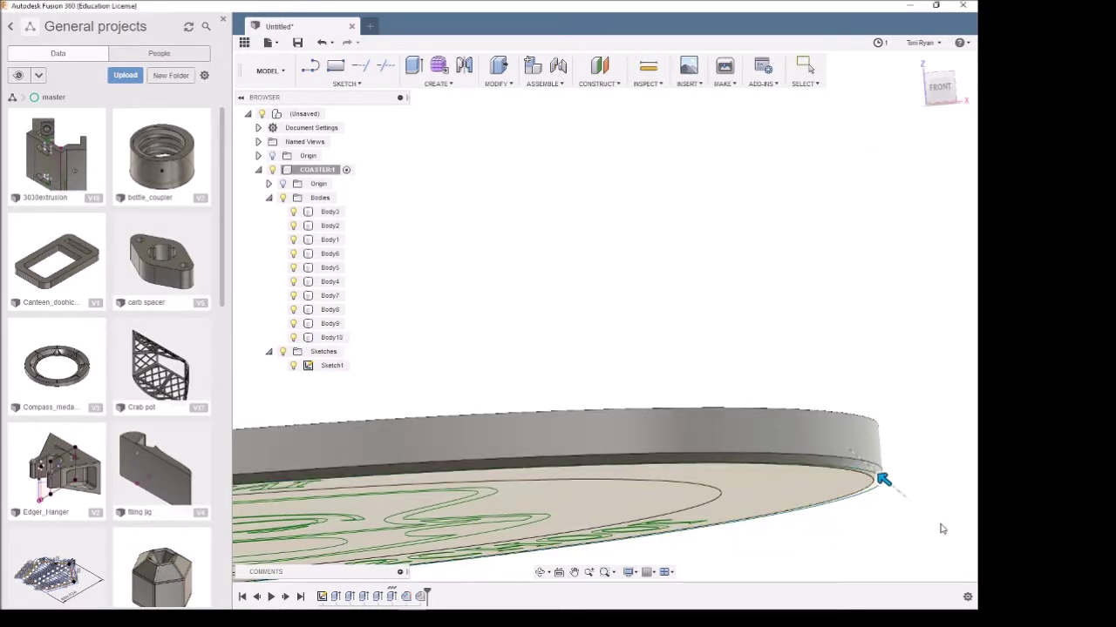
pyautogui.keyDown('shift'); pyautogui.moveTo(907, 461); pyautogui.dragTo(882, 449, button='middle'); pyautogui.keyUp('shift')
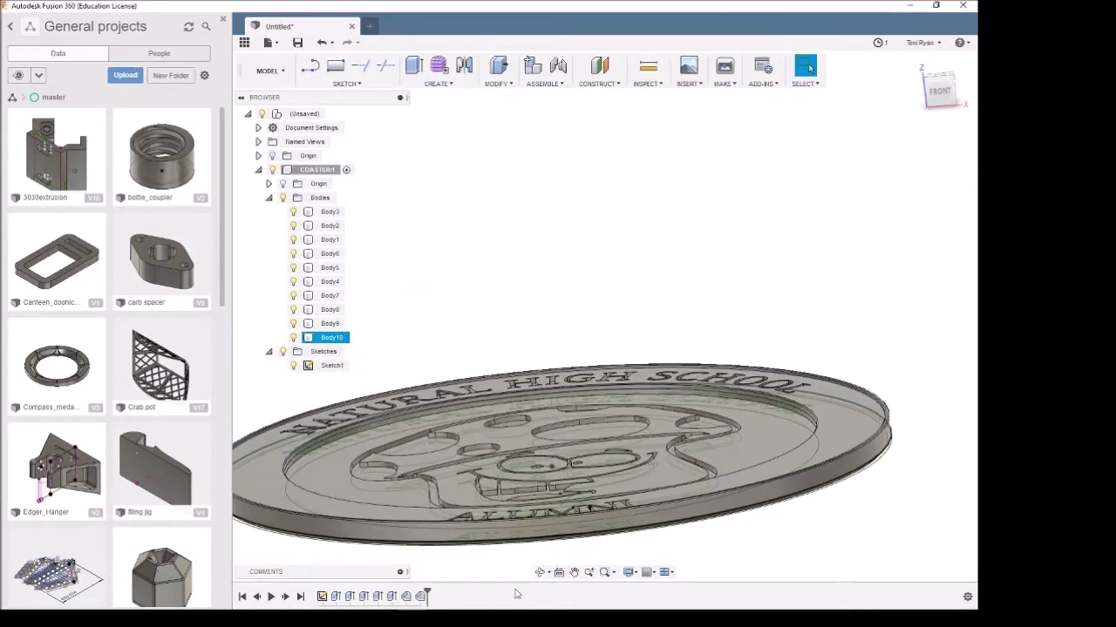
pyautogui.keyDown('shift'); pyautogui.moveTo(529, 288); pyautogui.dragTo(803, 347, button='middle'); pyautogui.keyUp('shift')
pyautogui.scroll(5, 521, 296)
pyautogui.scroll(-4, 803, 347)
pyautogui.scroll(1, 842, 350)
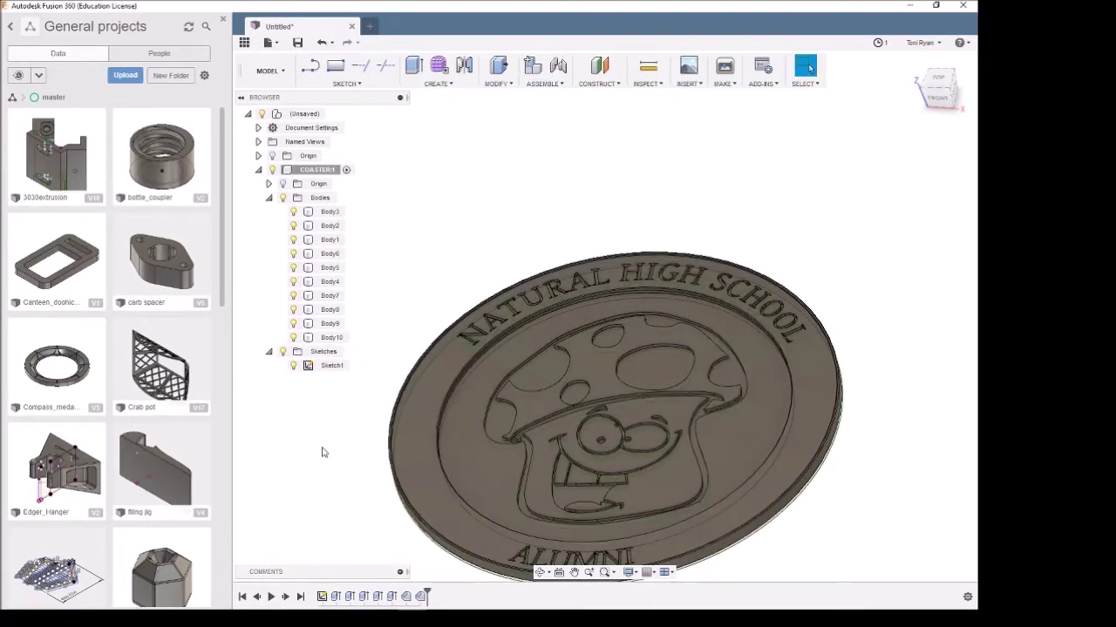
pyautogui.click(331, 339)
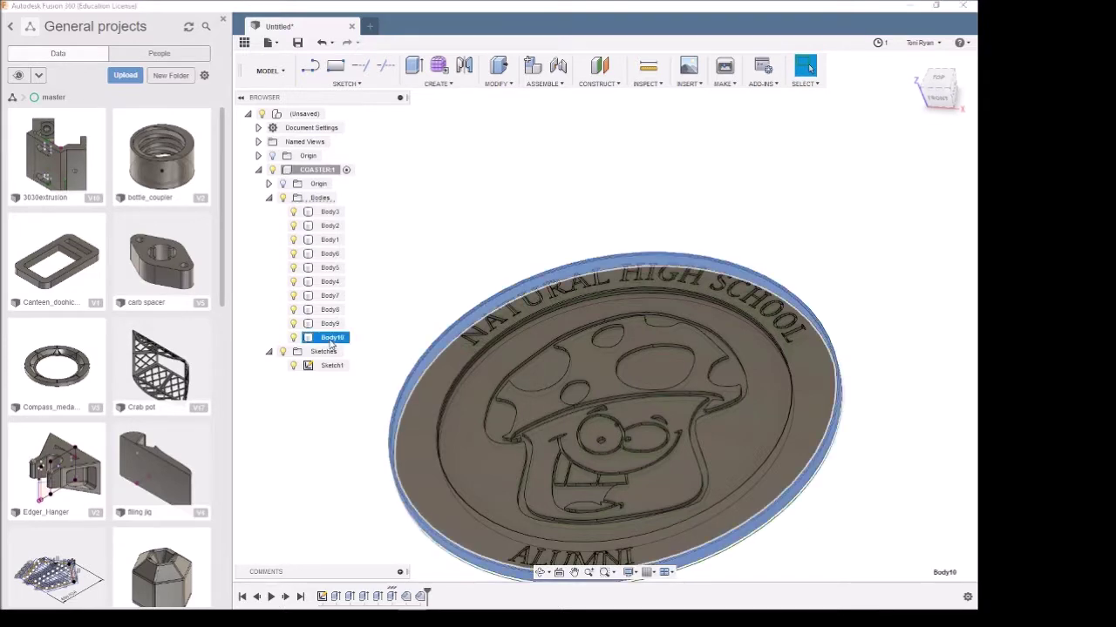
pyautogui.click(329, 324)
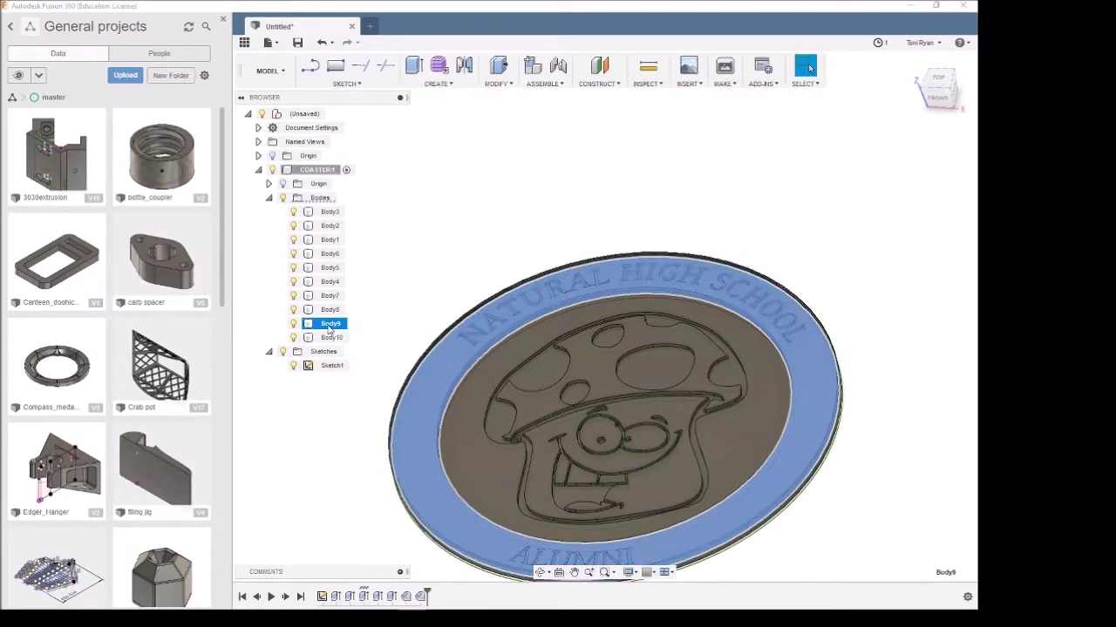
pyautogui.click(329, 311)
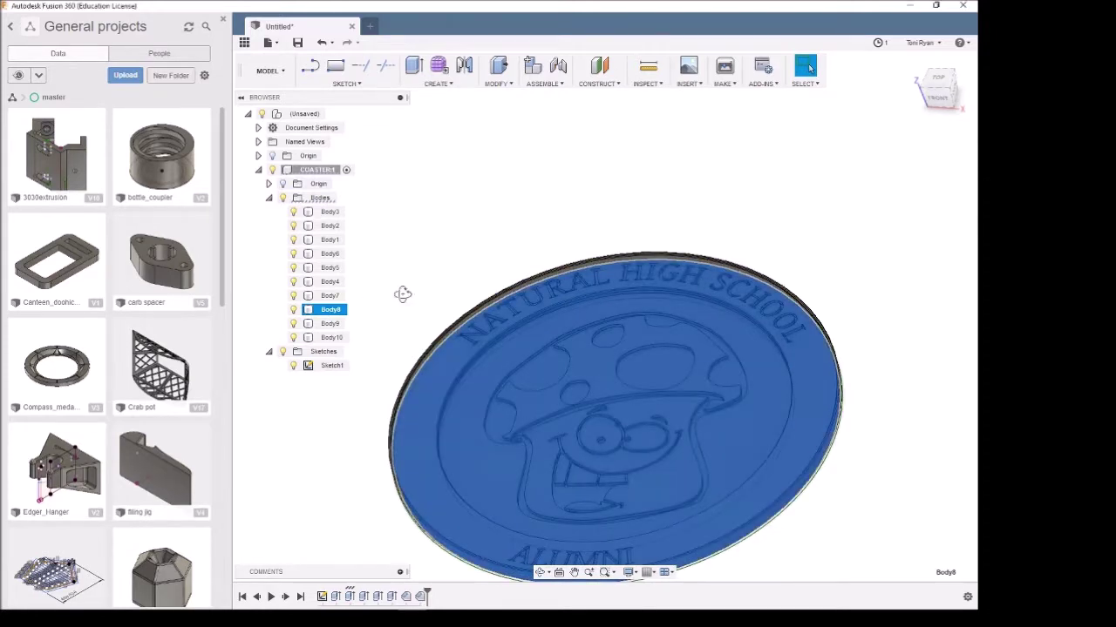
pyautogui.moveTo(408, 299)
pyautogui.keyDown('shift'); pyautogui.mouseDown(button='middle')
pyautogui.moveTo(438, 251)
pyautogui.moveTo(441, 293)
pyautogui.moveTo(429, 317)
pyautogui.moveTo(391, 358)
pyautogui.moveTo(371, 356)
pyautogui.moveTo(385, 354)
pyautogui.moveTo(446, 266)
pyautogui.moveTo(392, 289)
pyautogui.mouseUp(button='middle'); pyautogui.keyUp('shift')
pyautogui.click(337, 297)
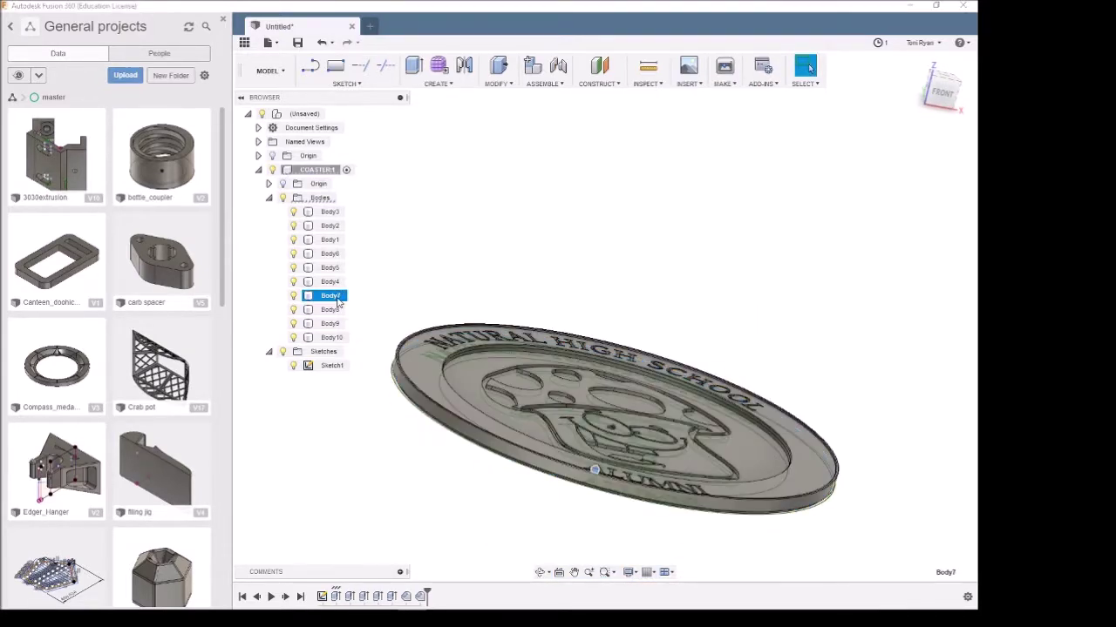
pyautogui.keyDown('shift'); pyautogui.moveTo(421, 265); pyautogui.dragTo(414, 288, button='middle'); pyautogui.keyUp('shift')
pyautogui.click(336, 283)
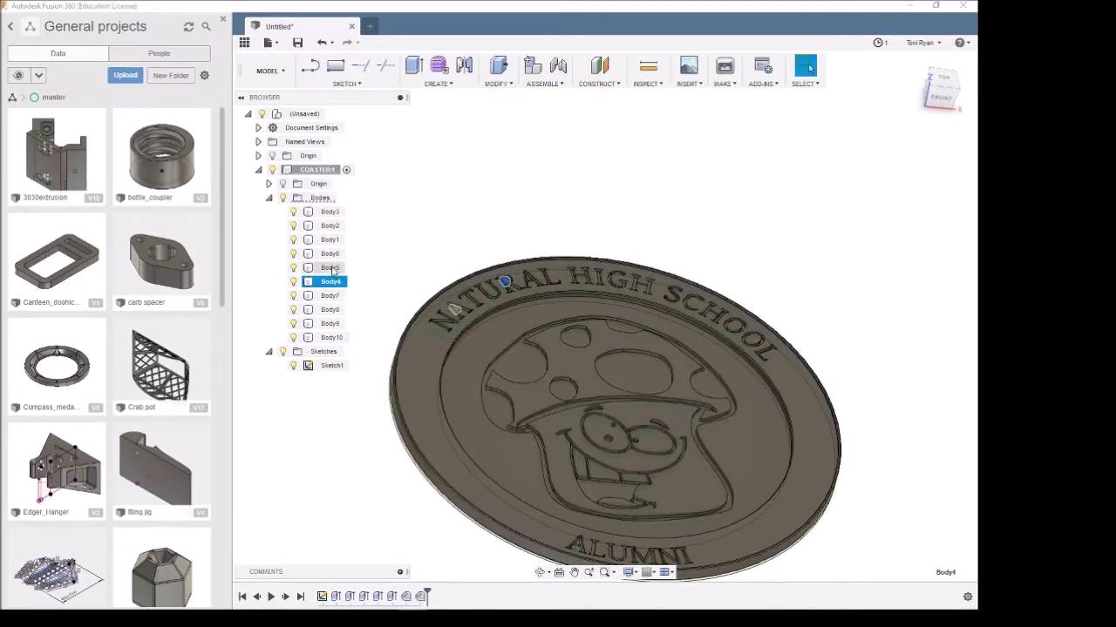
pyautogui.click(333, 267)
pyautogui.click(331, 253)
pyautogui.click(331, 239)
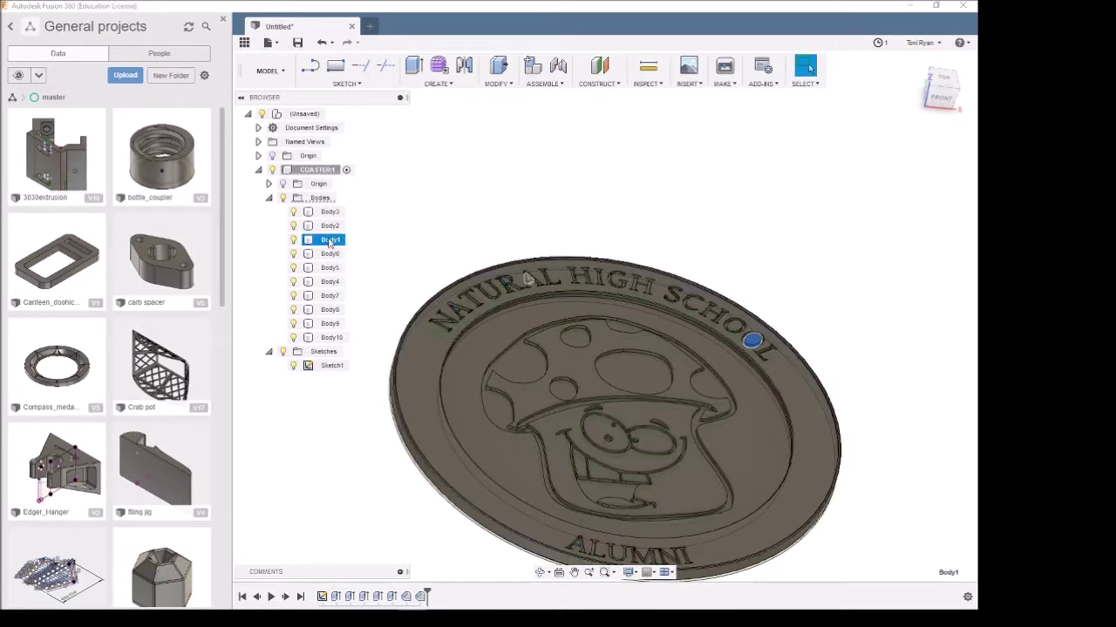
pyautogui.click(331, 225)
pyautogui.click(330, 213)
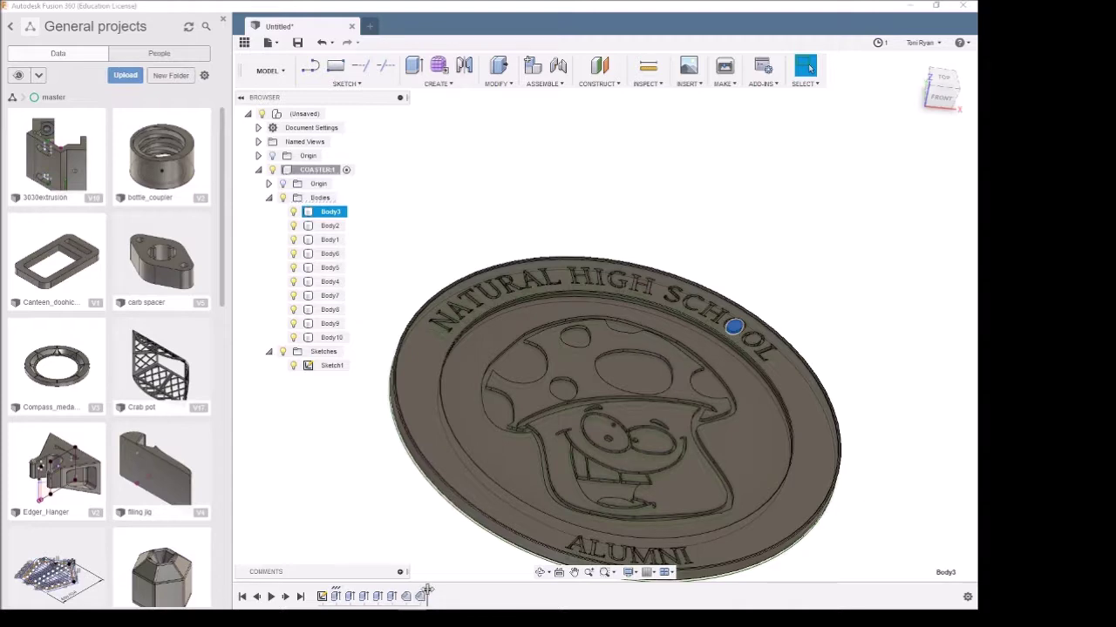
# Step: Roll the history back to Extrude2 and change its extrusion distance from 2 mm to 1 mm
pyautogui.moveTo(427, 592); pyautogui.dragTo(340, 597)
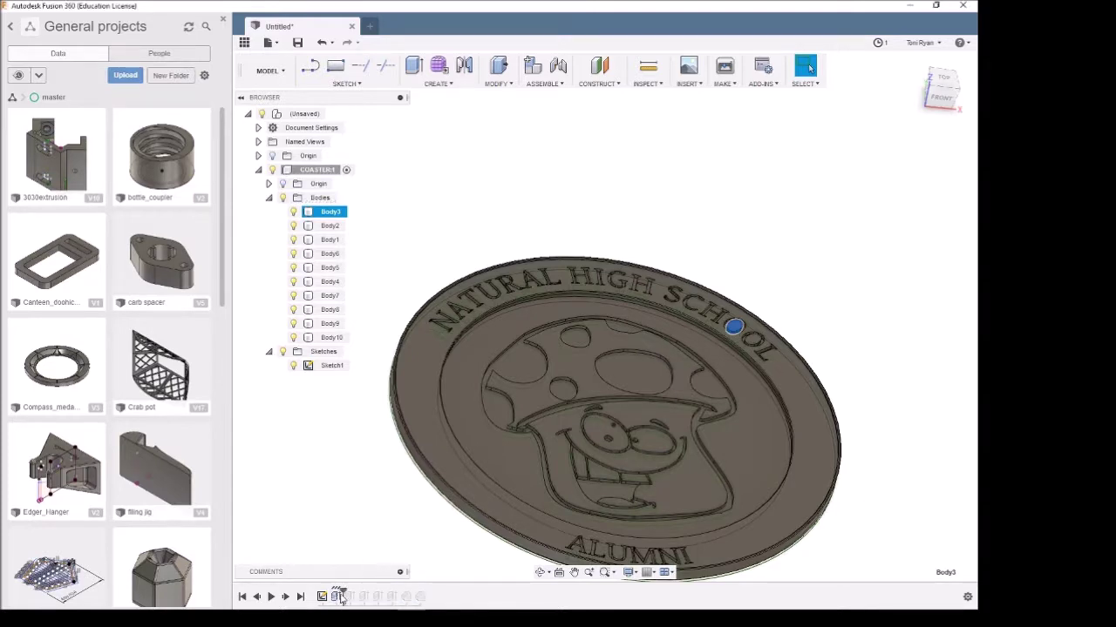
pyautogui.keyDown('shift'); pyautogui.moveTo(369, 515); pyautogui.dragTo(361, 486, button='middle'); pyautogui.keyUp('shift')
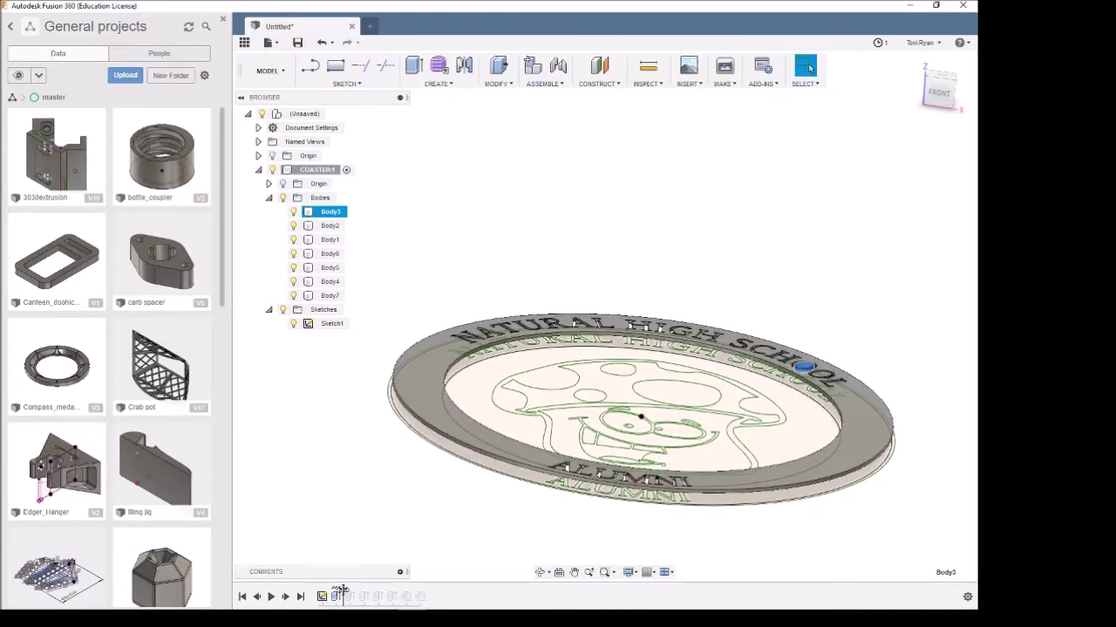
pyautogui.moveTo(341, 594); pyautogui.dragTo(358, 596)
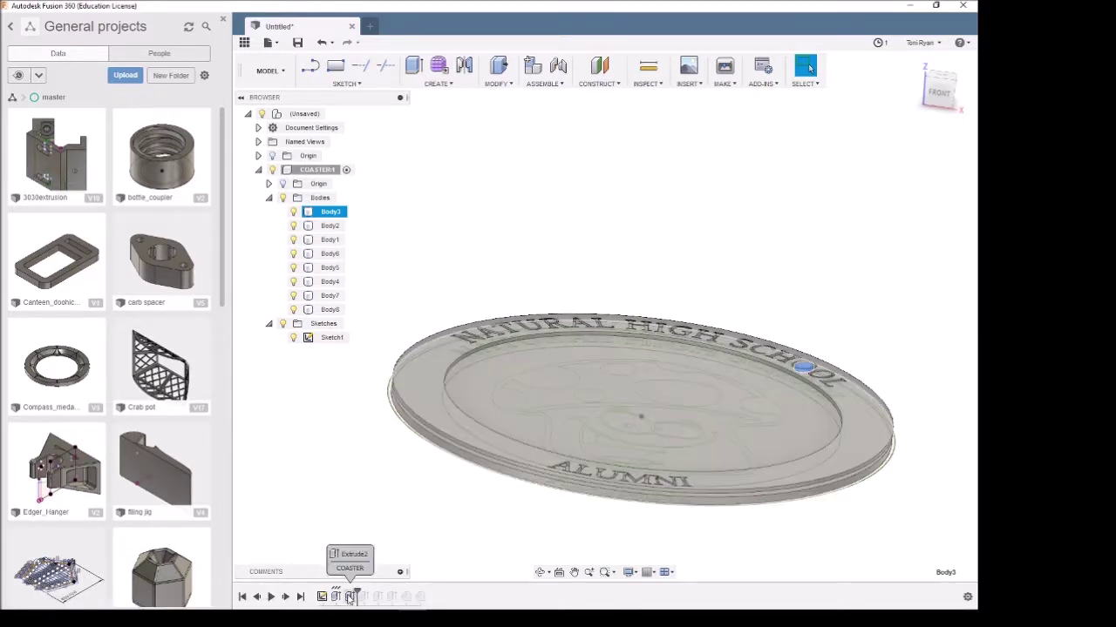
pyautogui.click(350, 598)
pyautogui.doubleClick(350, 598)
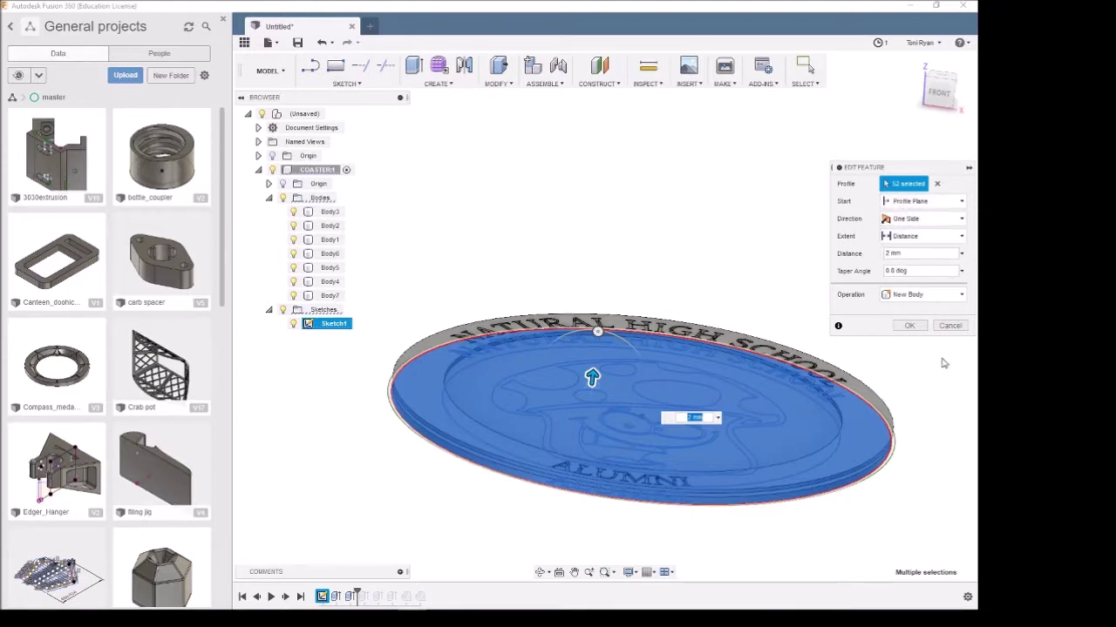
pyautogui.click(893, 254)
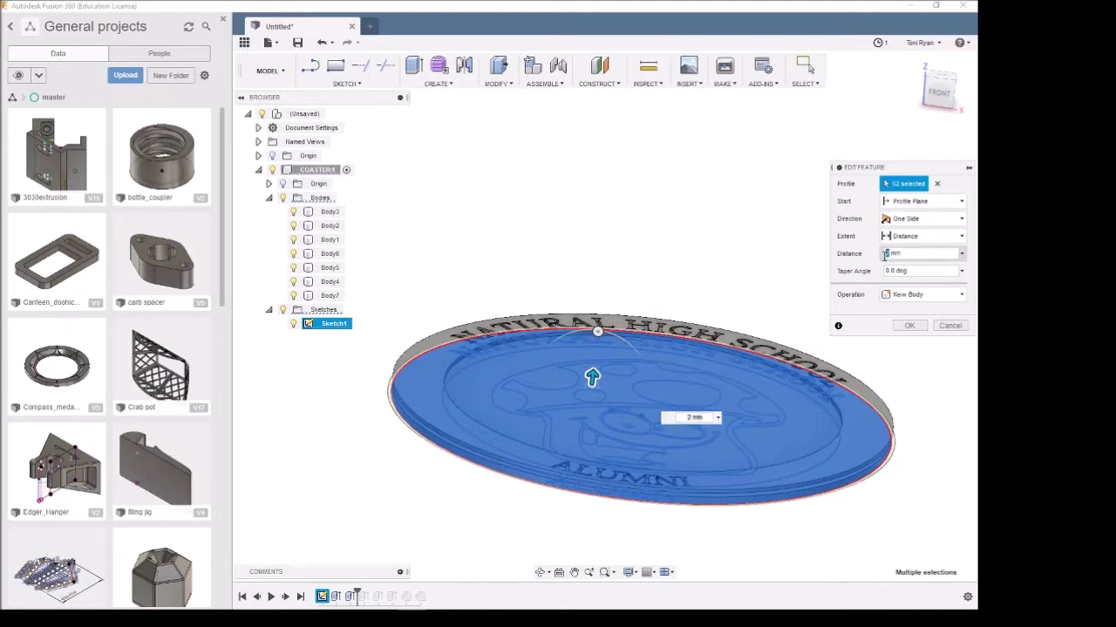
pyautogui.write('1')
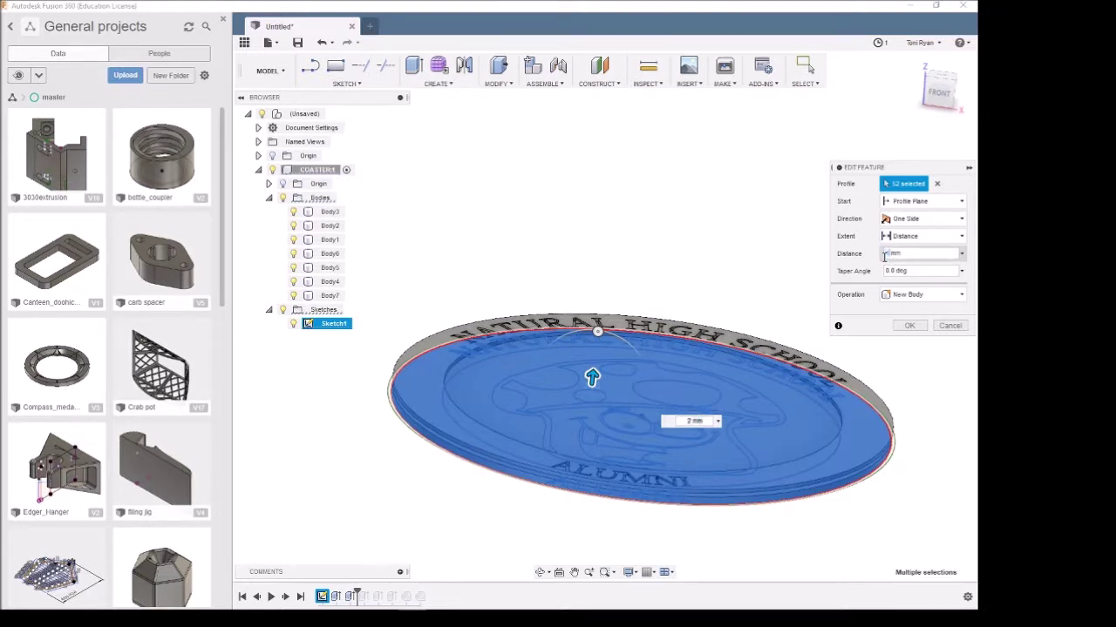
pyautogui.press('Return')
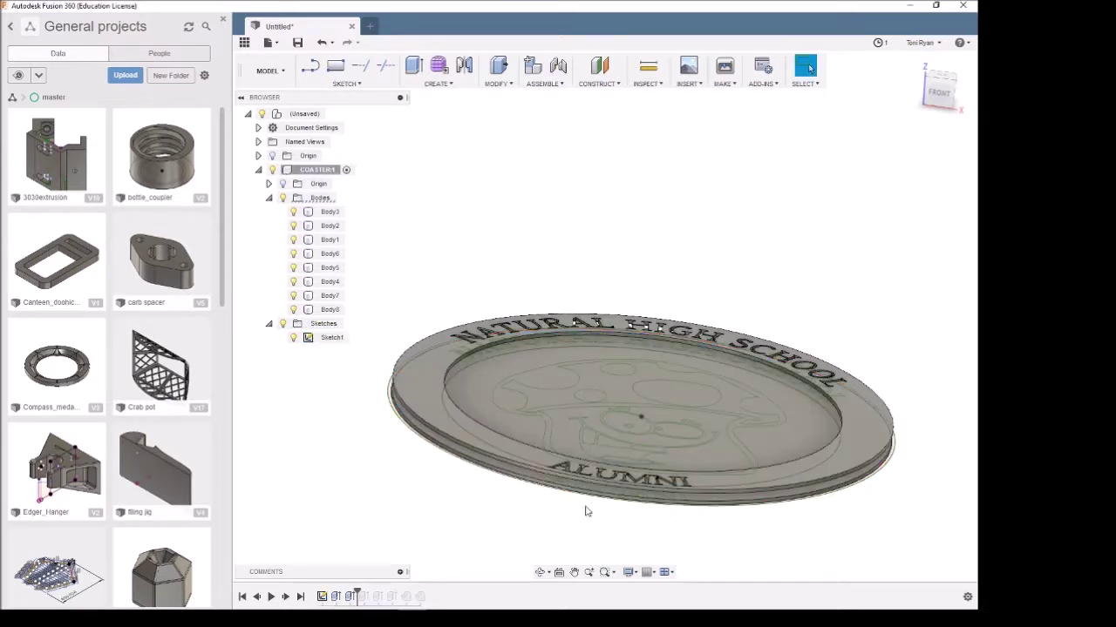
pyautogui.keyDown('shift'); pyautogui.moveTo(575, 531); pyautogui.dragTo(571, 510, button='middle'); pyautogui.keyUp('shift')
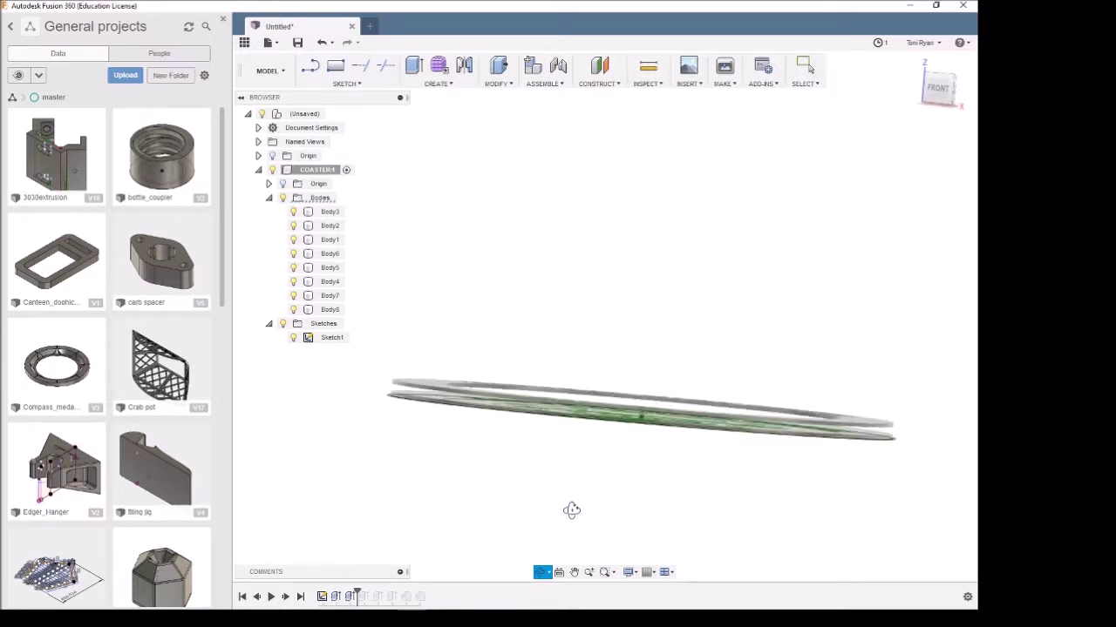
# Step: Hide the bodies and start an extrusion of the 52 inner sketch profiles, leaving out the outer rim
pyautogui.keyDown('shift'); pyautogui.moveTo(571, 510); pyautogui.dragTo(568, 508, button='middle'); pyautogui.keyUp('shift')
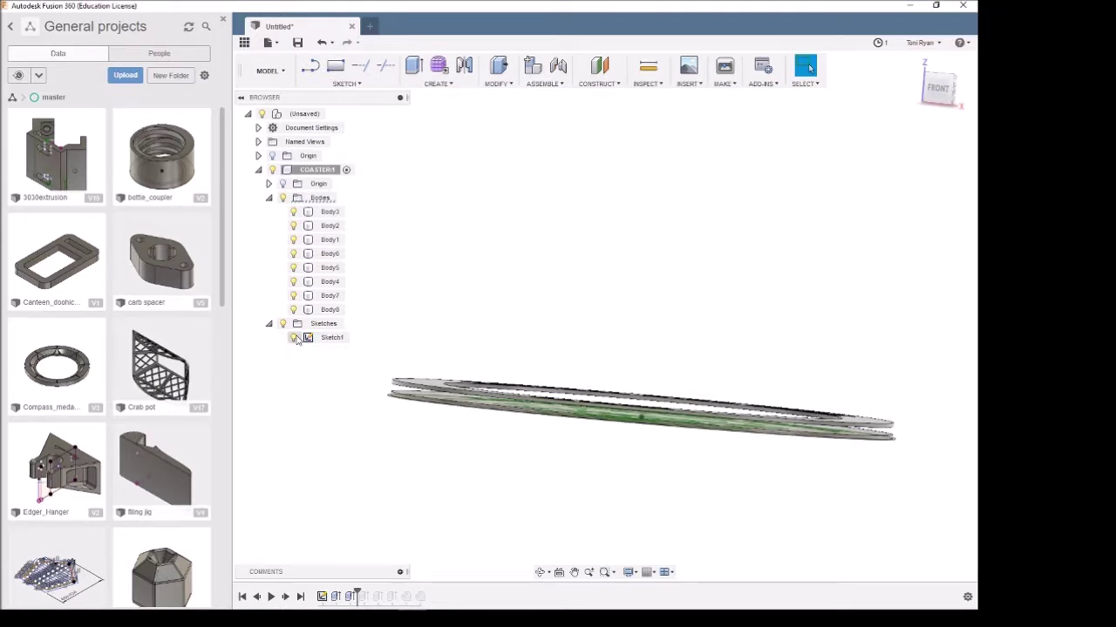
pyautogui.click(283, 199)
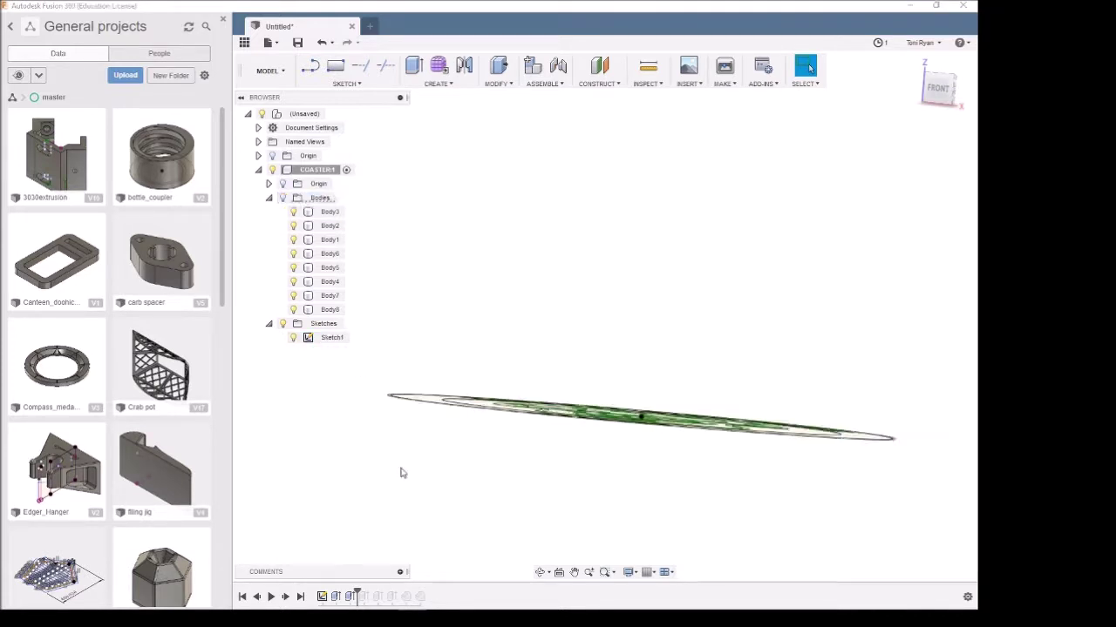
pyautogui.keyDown('shift'); pyautogui.moveTo(448, 453); pyautogui.dragTo(416, 494, button='middle'); pyautogui.keyUp('shift')
pyautogui.press('e')
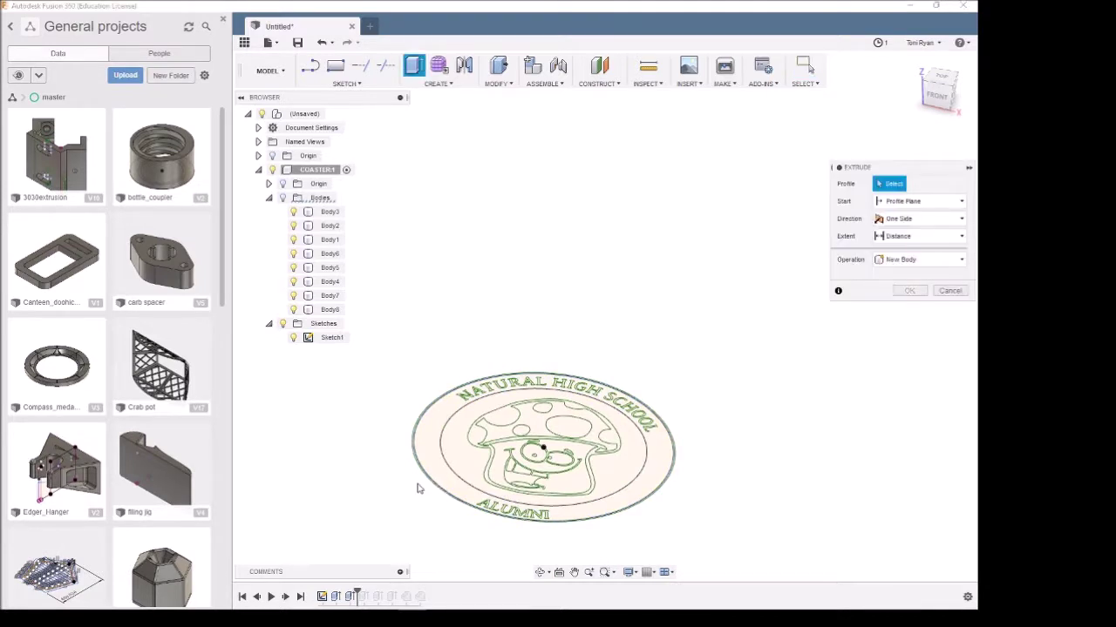
pyautogui.moveTo(382, 314); pyautogui.dragTo(769, 544)
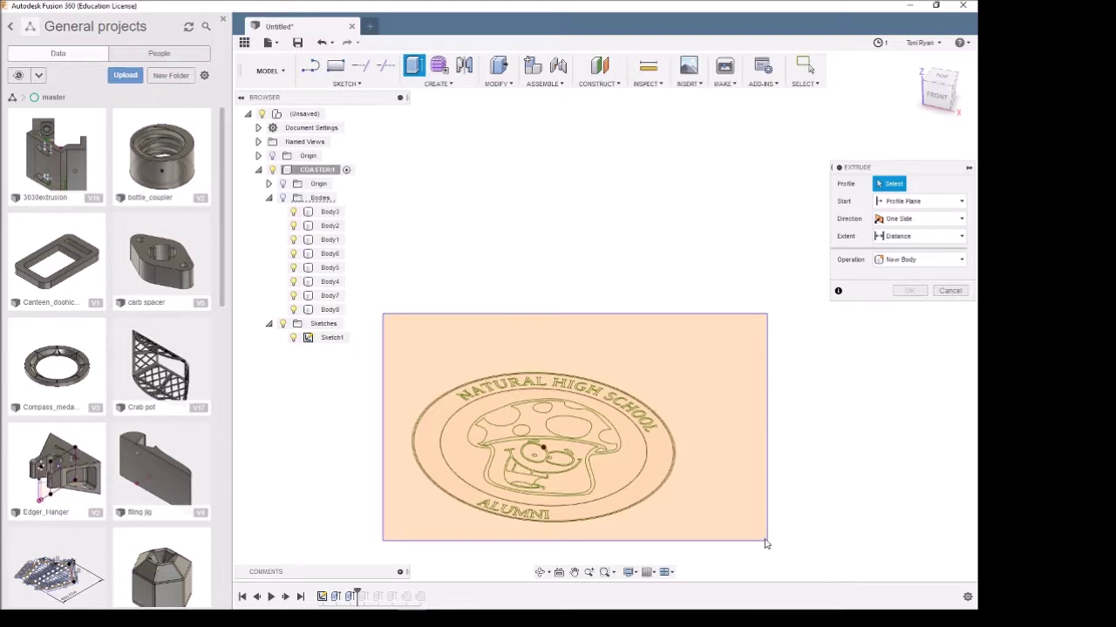
pyautogui.moveTo(765, 544); pyautogui.dragTo(765, 542)
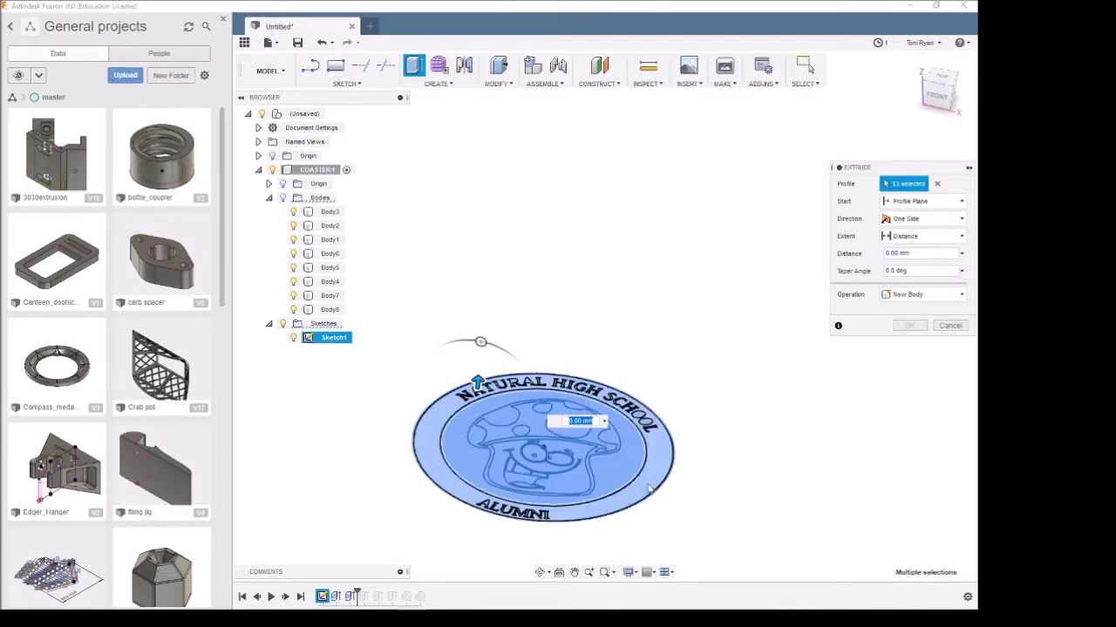
pyautogui.scroll(5, 661, 496)
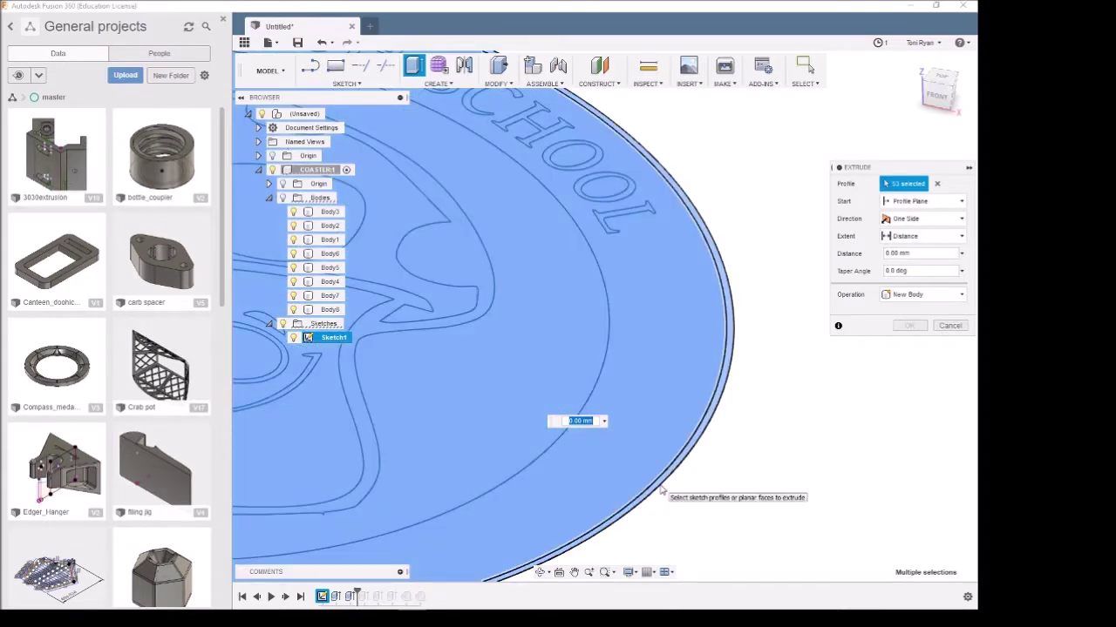
pyautogui.click(793, 466)
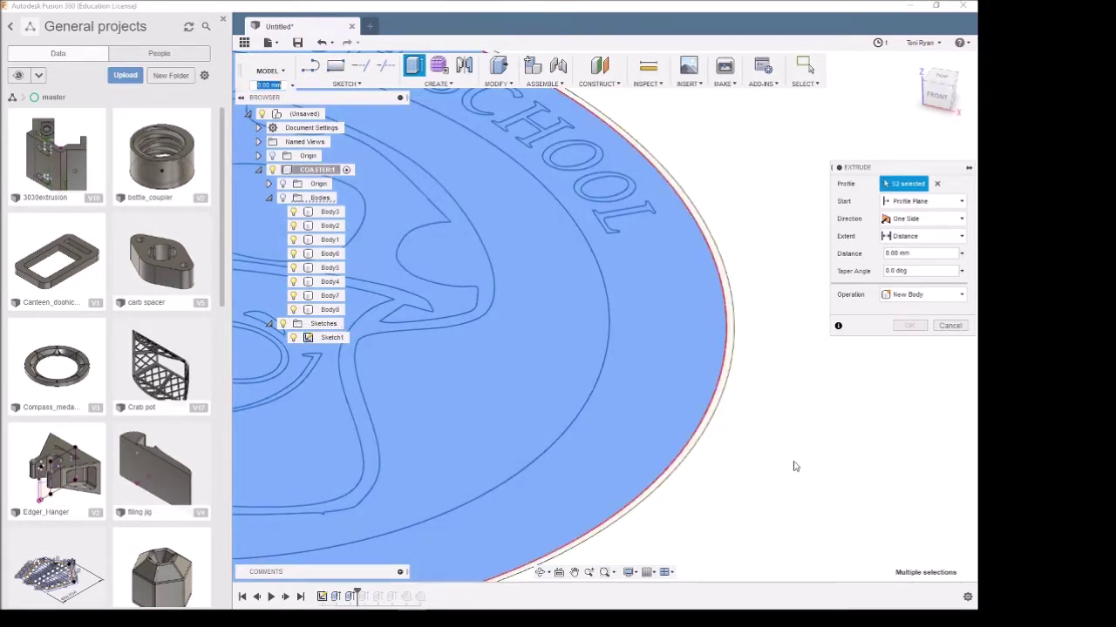
# Step: Start the extrusion from a 1 mm offset plane with 1 mm distance, as a new body
pyautogui.click(941, 205)
pyautogui.click(911, 228)
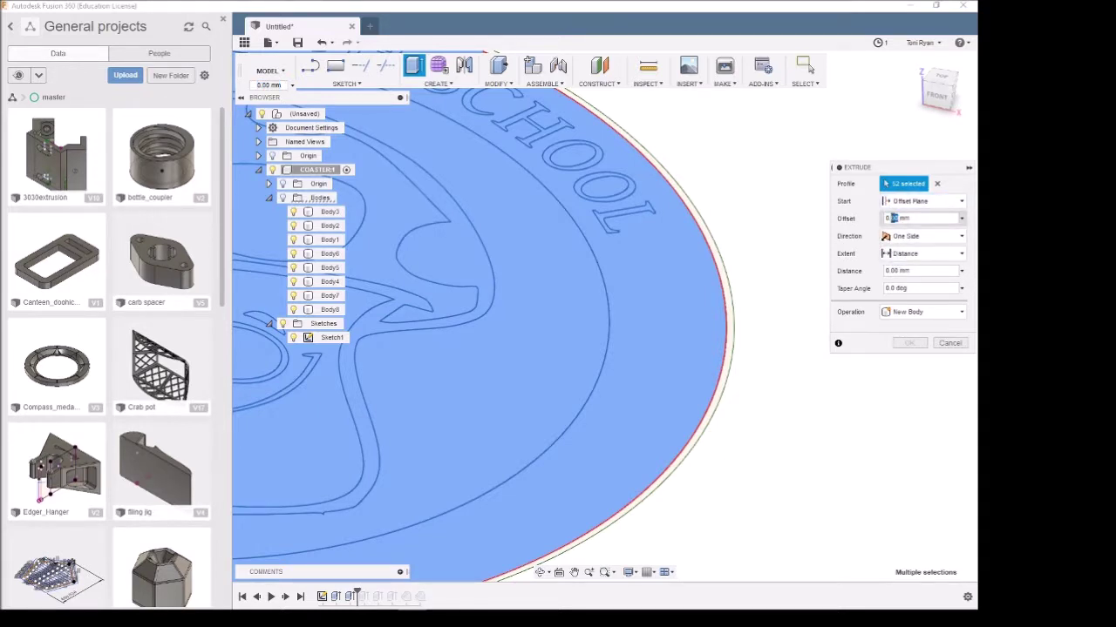
pyautogui.click(893, 218)
pyautogui.write('1')
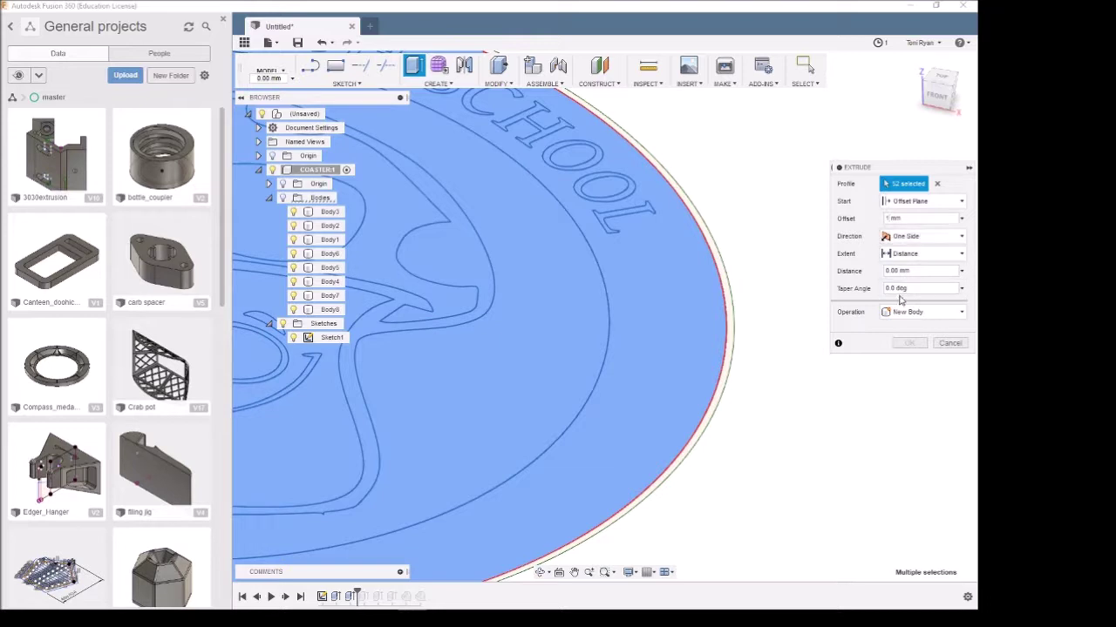
pyautogui.click(893, 271)
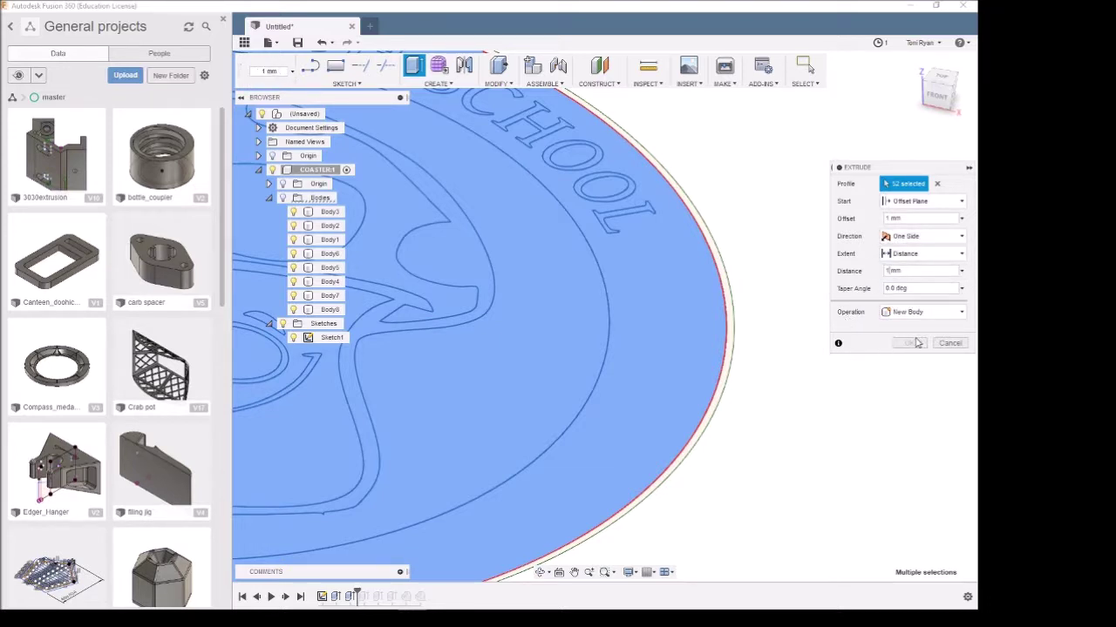
pyautogui.click(900, 344)
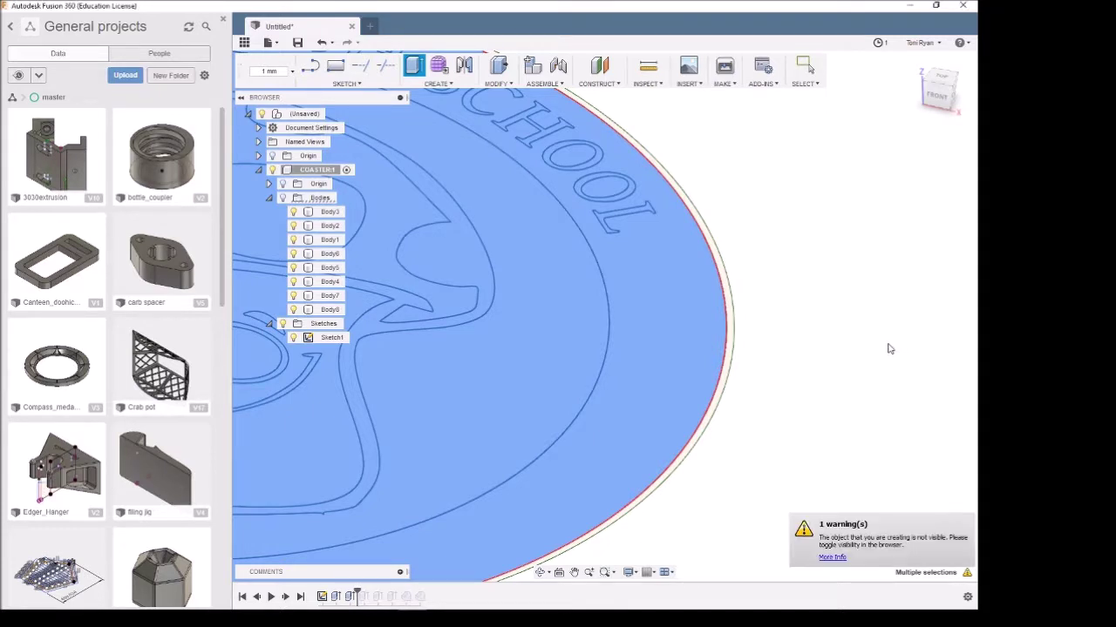
# Step: Show the bodies, move the history to the end, and add Body11 to Extrude4's objects to cut
pyautogui.click(283, 199)
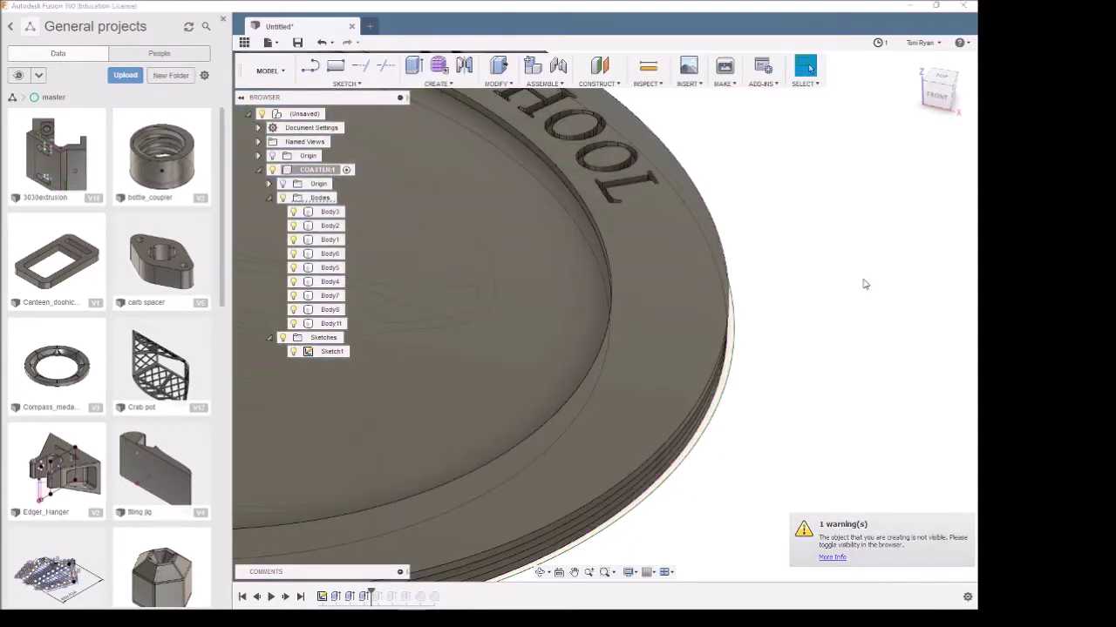
pyautogui.scroll(-3, 849, 253)
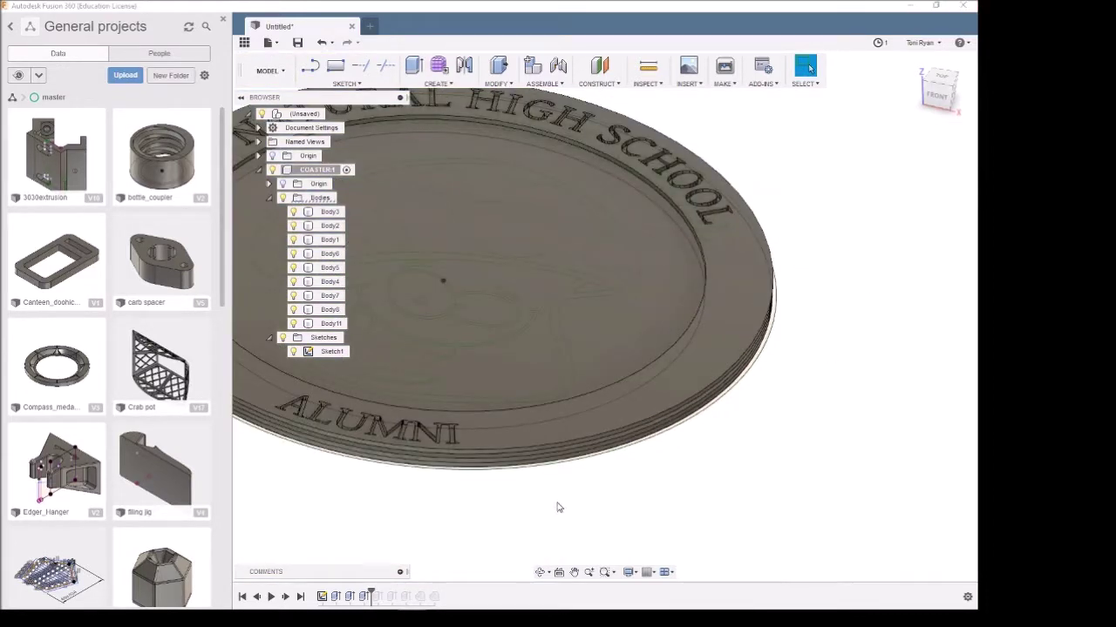
pyautogui.moveTo(371, 593); pyautogui.dragTo(439, 595)
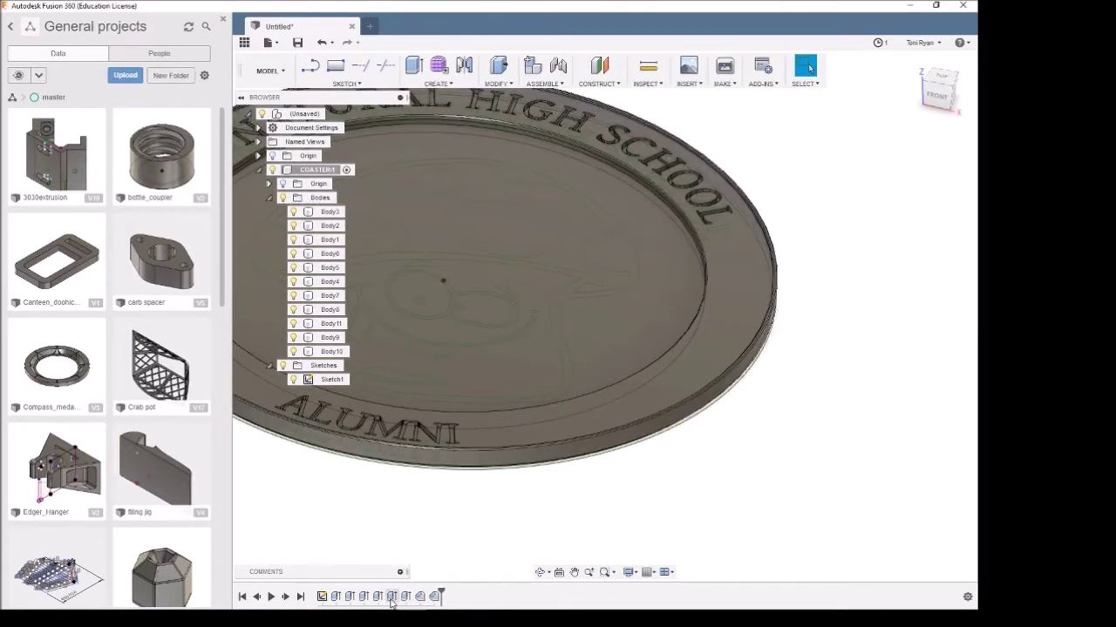
pyautogui.click(392, 598)
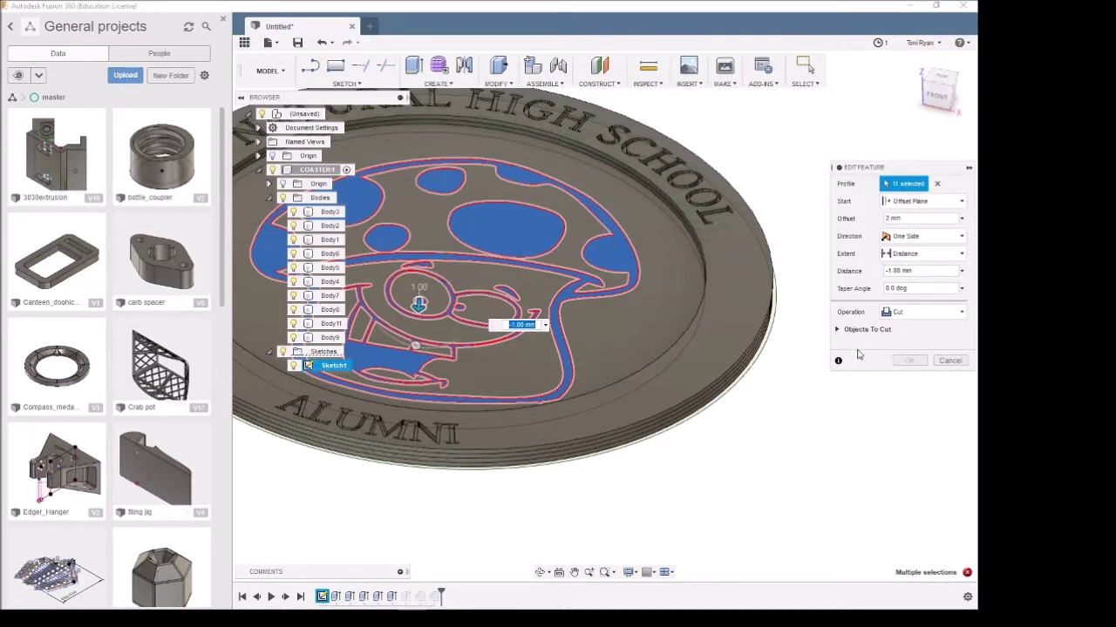
pyautogui.click(840, 331)
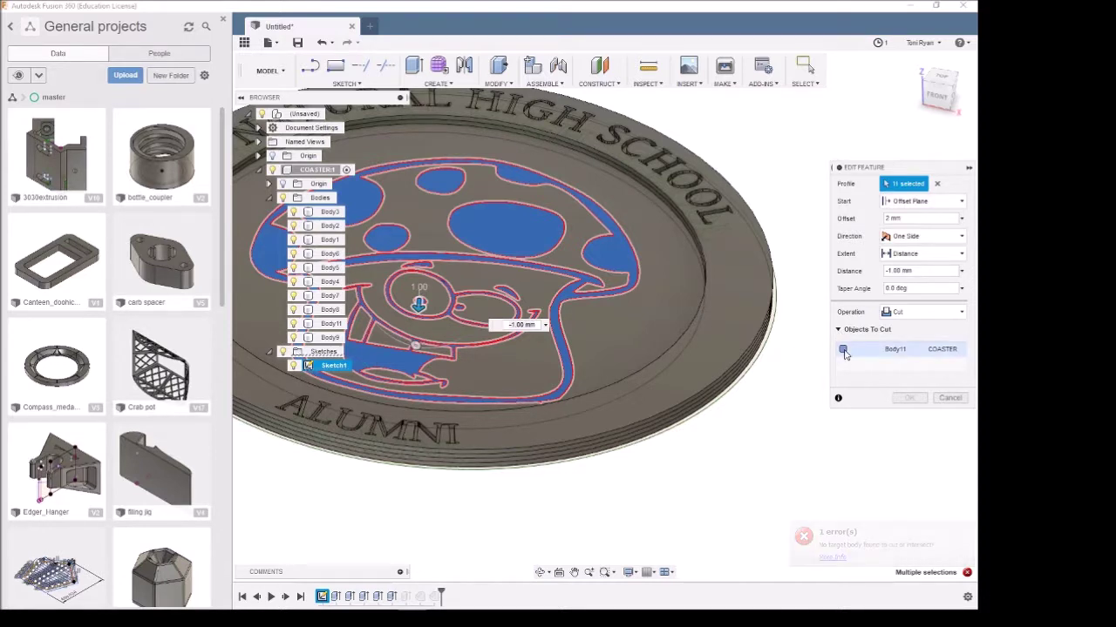
pyautogui.click(842, 348)
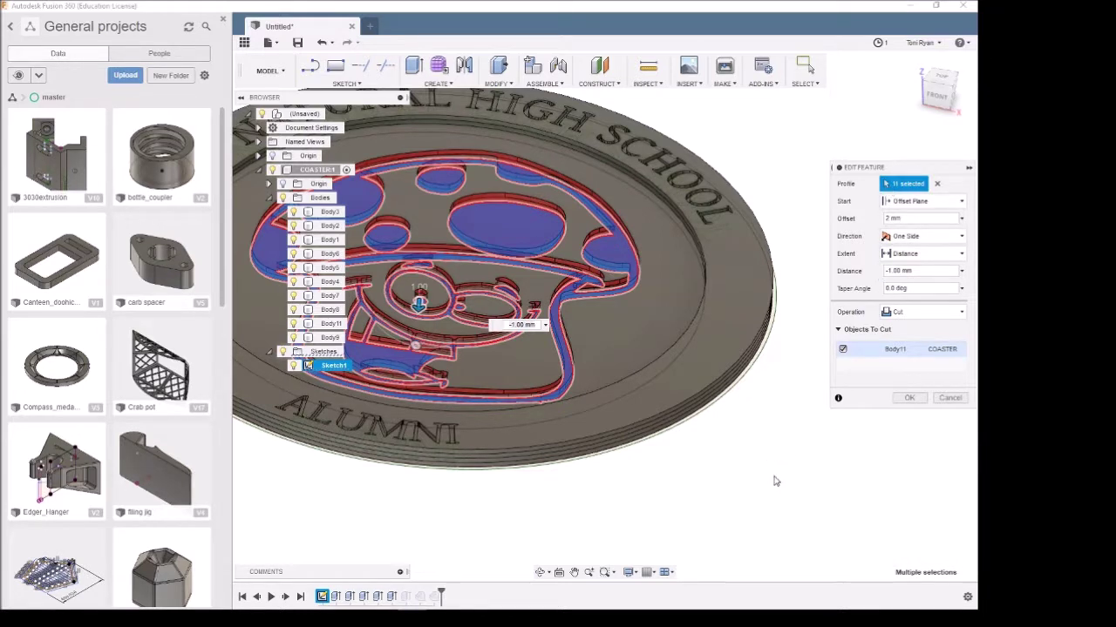
pyautogui.click(909, 397)
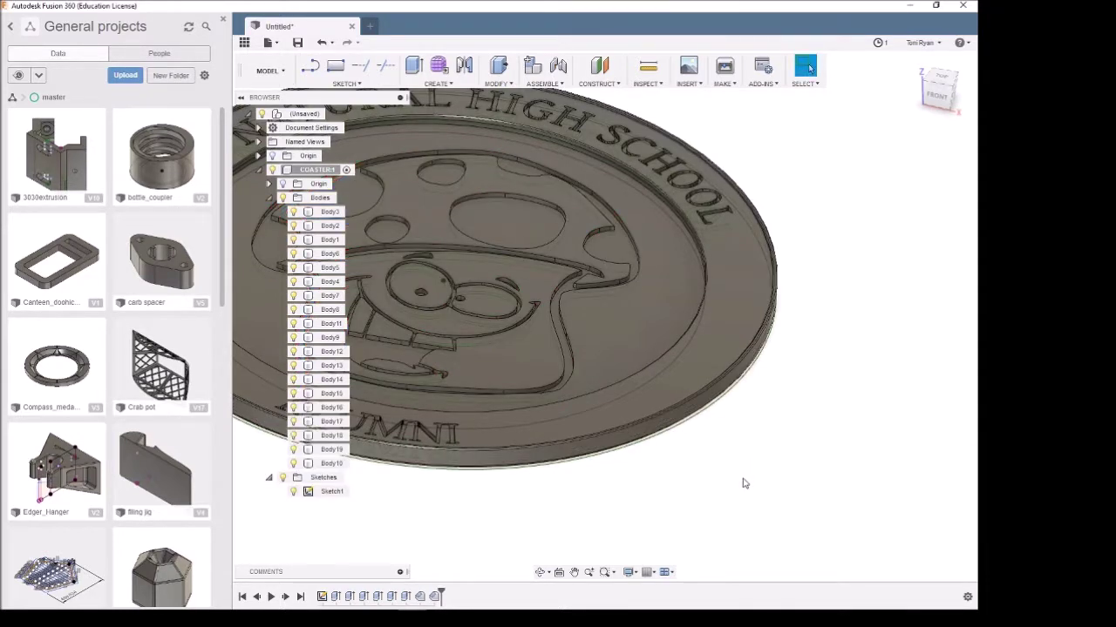
# Step: Rename the COASTER component in the Browser to NAT_HIGH COASTER
pyautogui.keyDown('shift'); pyautogui.moveTo(743, 482); pyautogui.dragTo(307, 453, button='middle'); pyautogui.keyUp('shift')
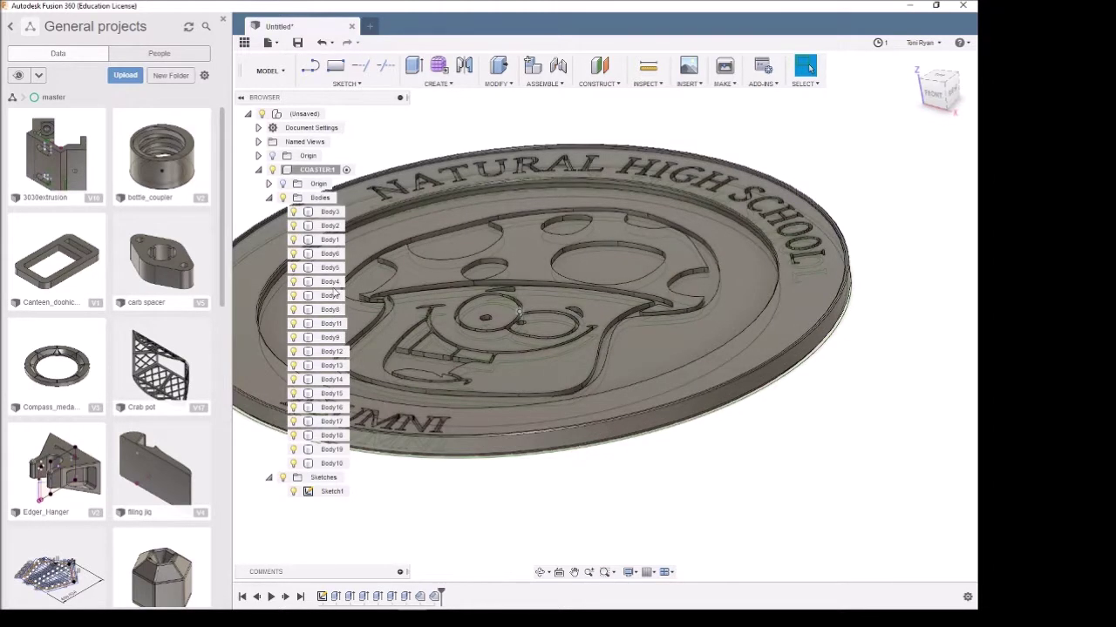
pyautogui.scroll(-3, 650, 473)
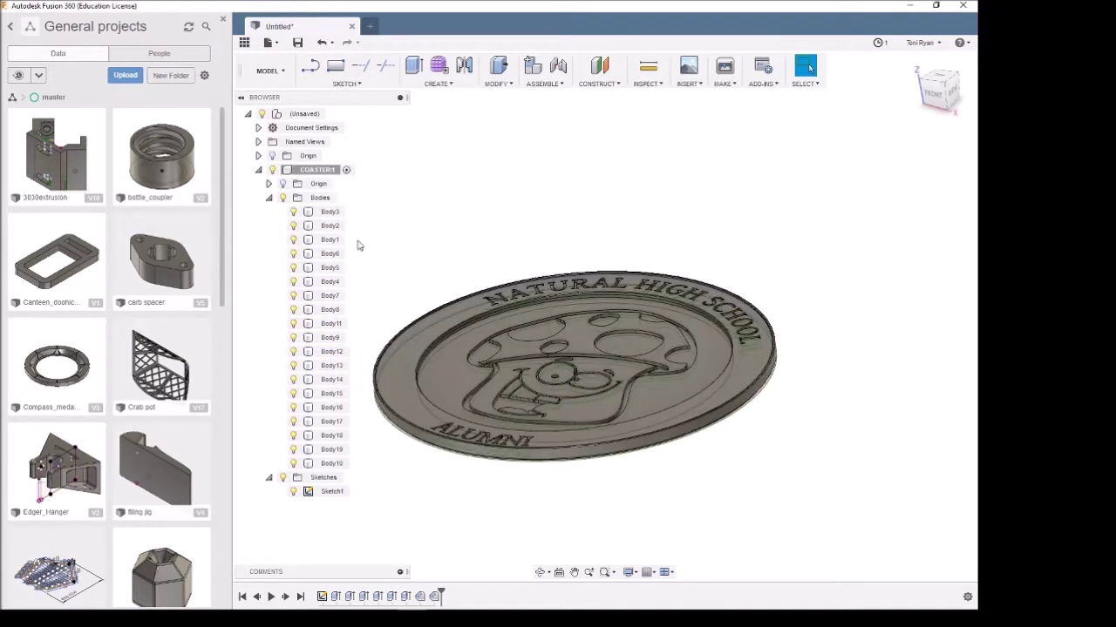
pyautogui.click(316, 170)
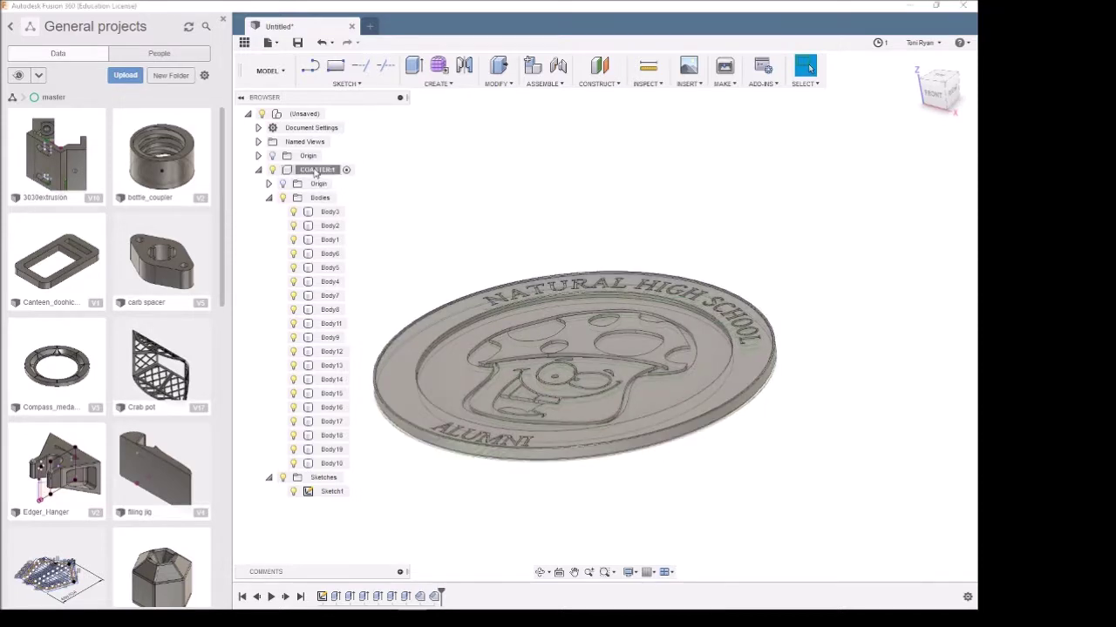
pyautogui.doubleClick(315, 170)
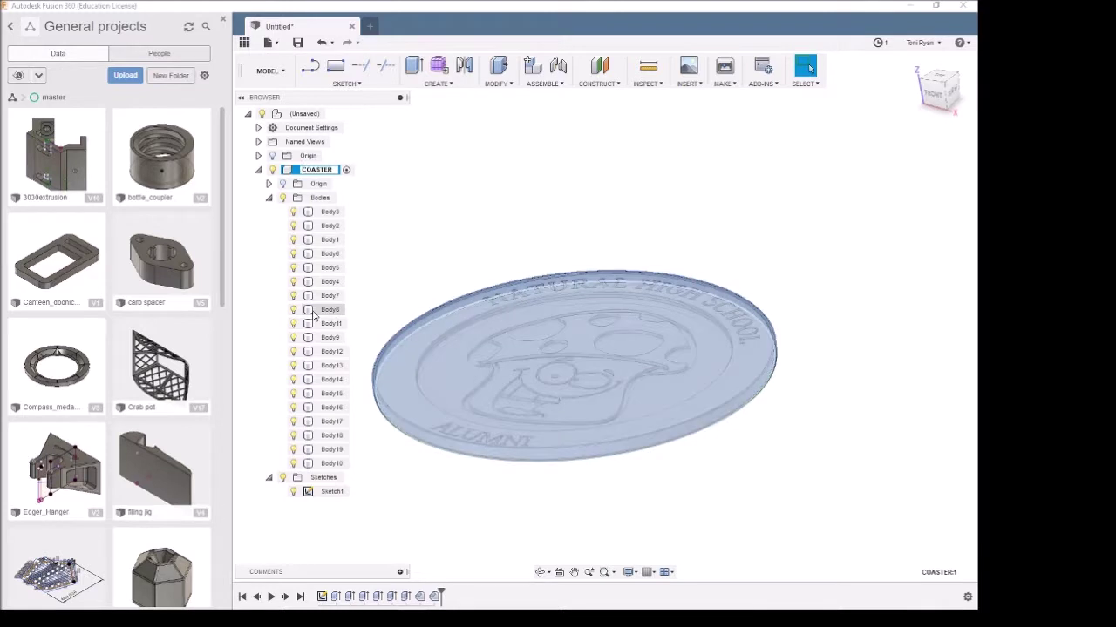
pyautogui.write('NAT_HIGH')
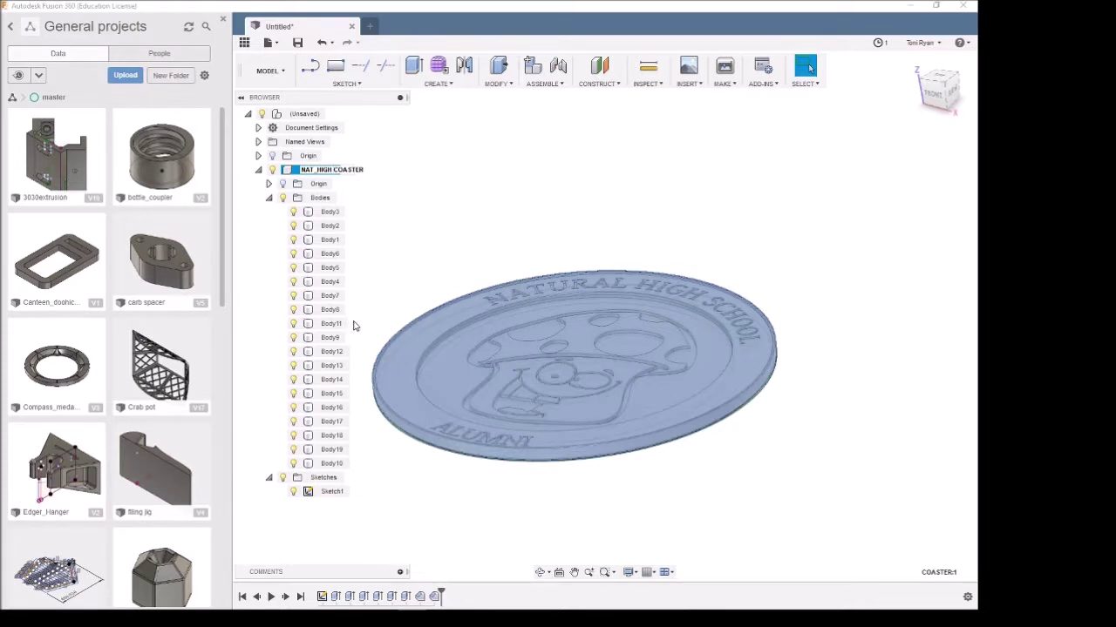
pyautogui.press('Return')
pyautogui.click(302, 255)
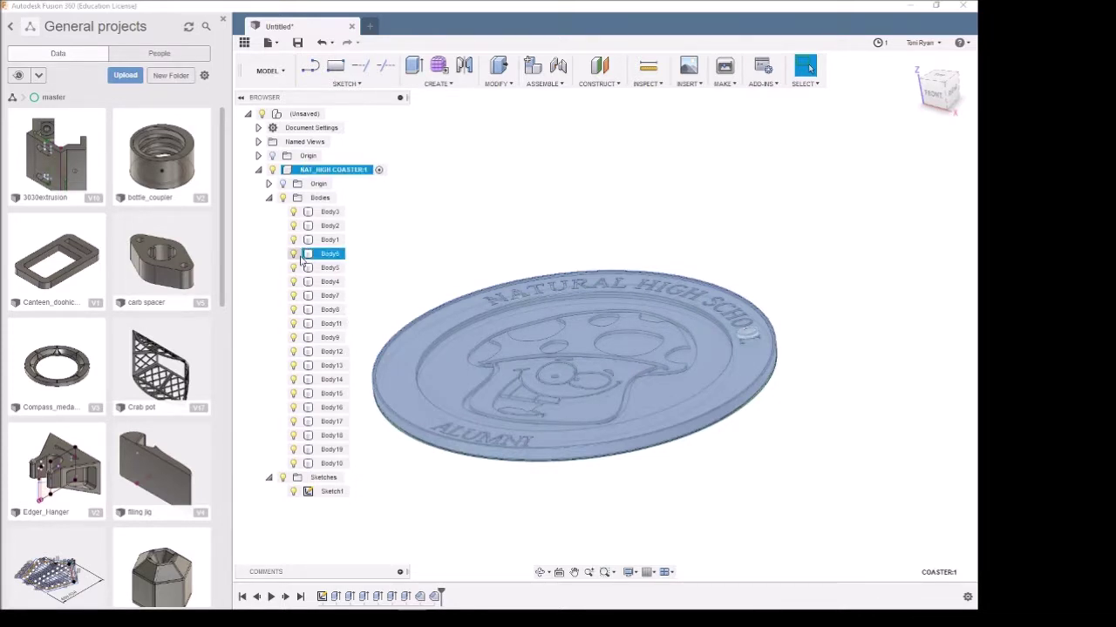
# Step: Save the component as STL over the existing NAT_HIGH COASTER.stl, confirming the replacement
pyautogui.rightClick(363, 171)
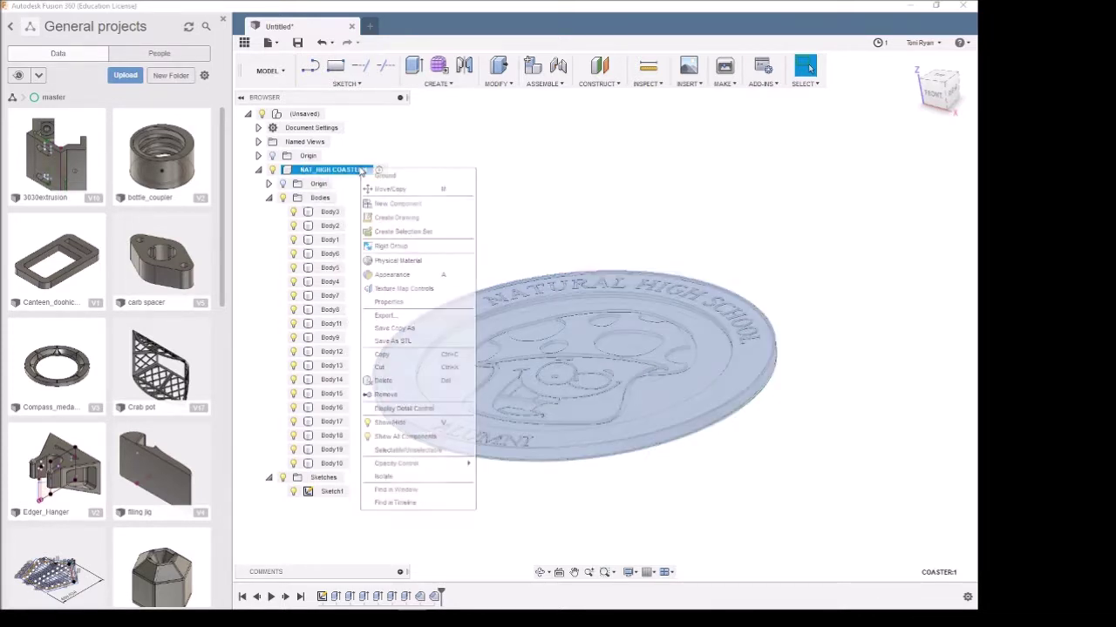
pyautogui.click(417, 343)
pyautogui.click(911, 359)
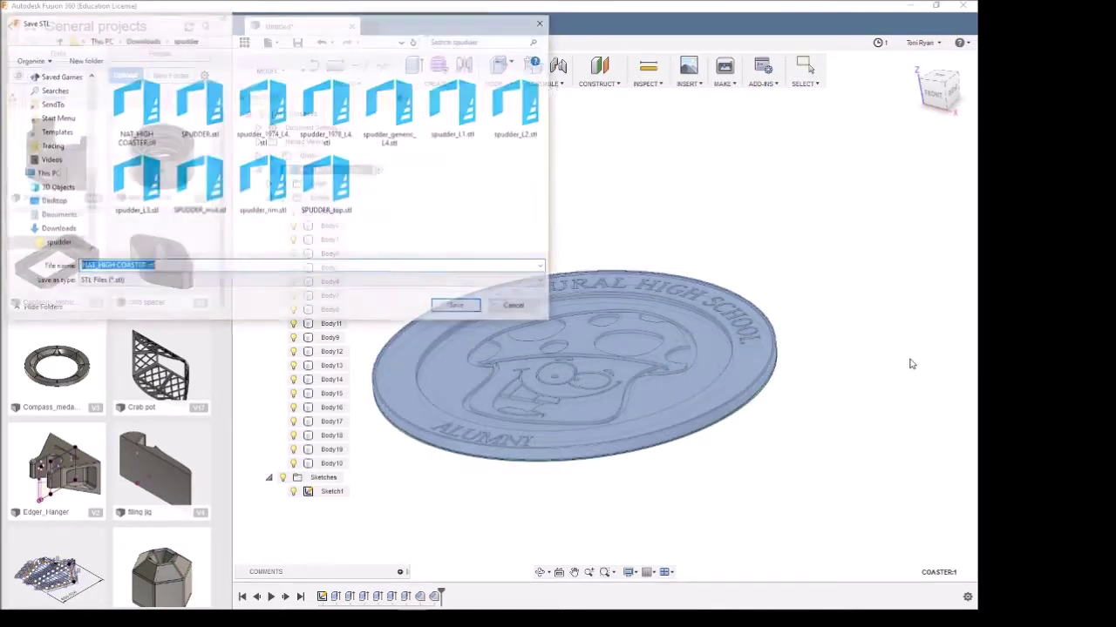
pyautogui.click(135, 109)
pyautogui.click(476, 310)
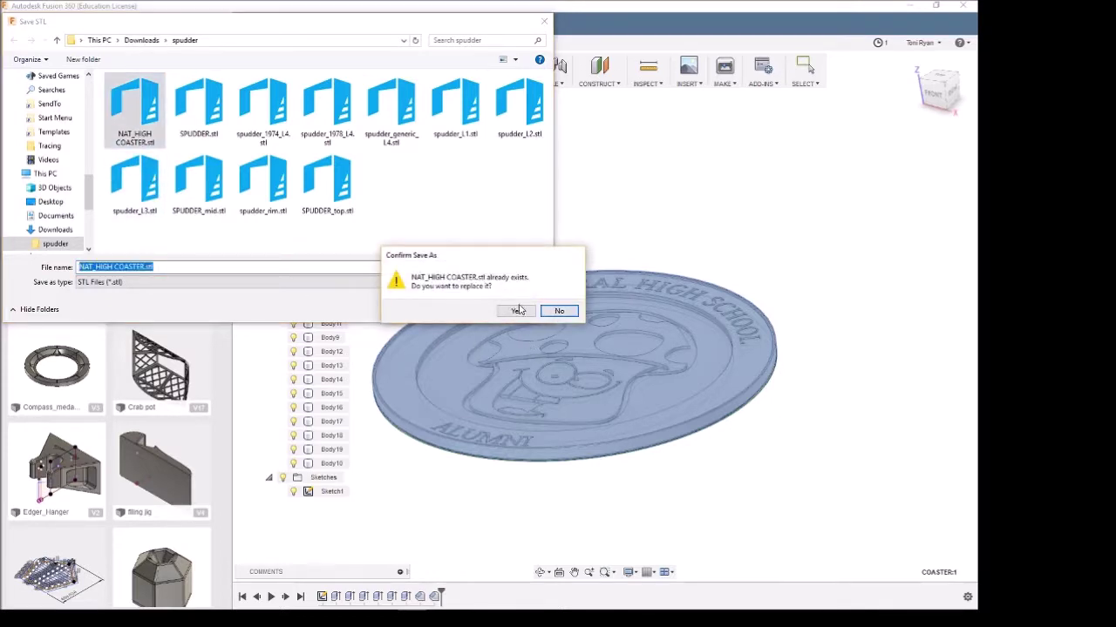
pyautogui.click(515, 311)
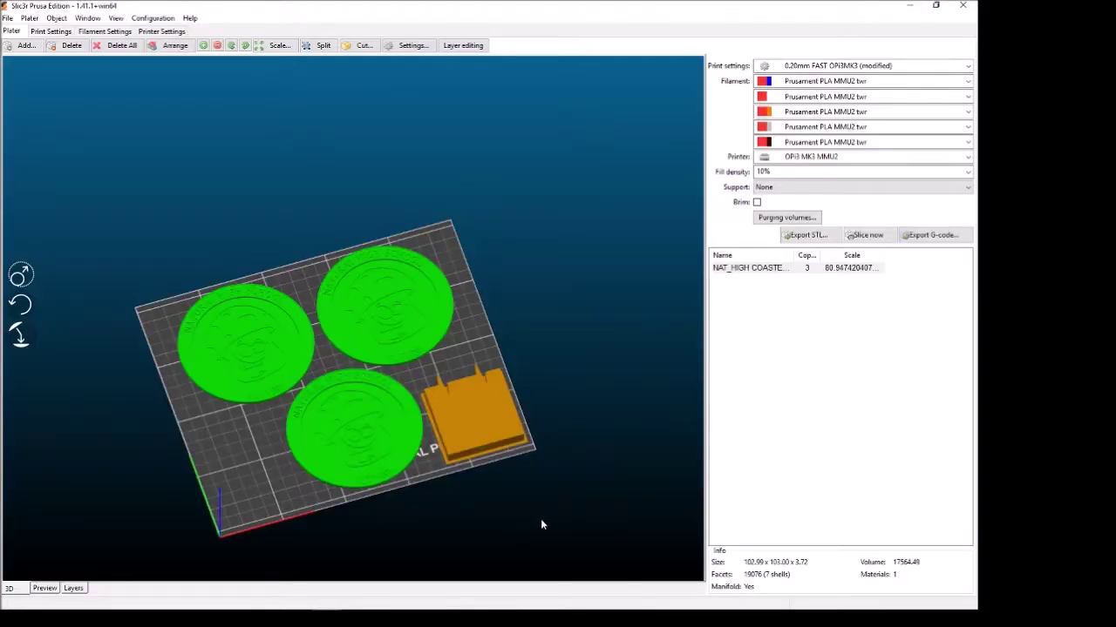
# Step: Delete all three coasters from the plate and load NAT_HIGH COASTER.stl
pyautogui.click(115, 47)
pyautogui.click(26, 45)
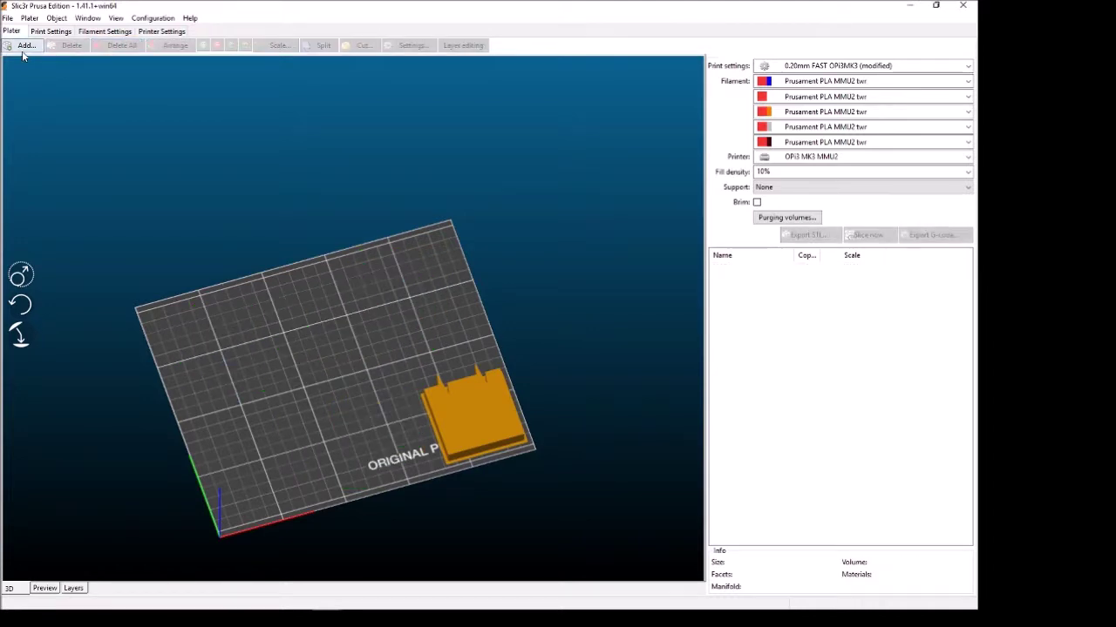
pyautogui.click(138, 120)
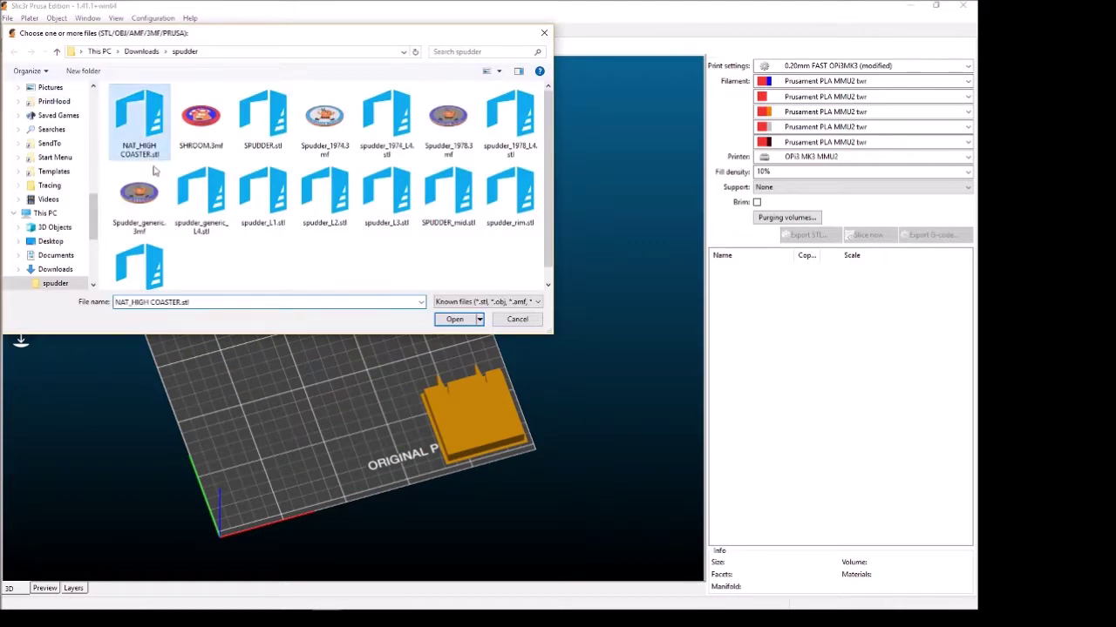
pyautogui.click(454, 319)
pyautogui.click(457, 329)
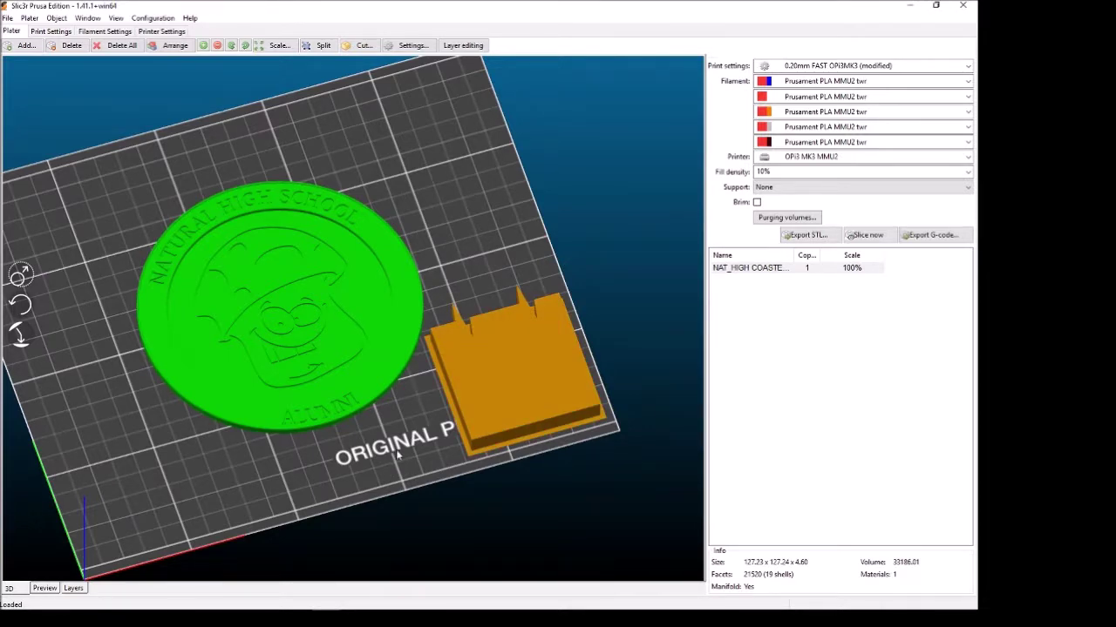
# Step: Scale the coaster to 103 mm along the X axis
pyautogui.moveTo(398, 455); pyautogui.dragTo(356, 329)
pyautogui.rightClick(373, 310)
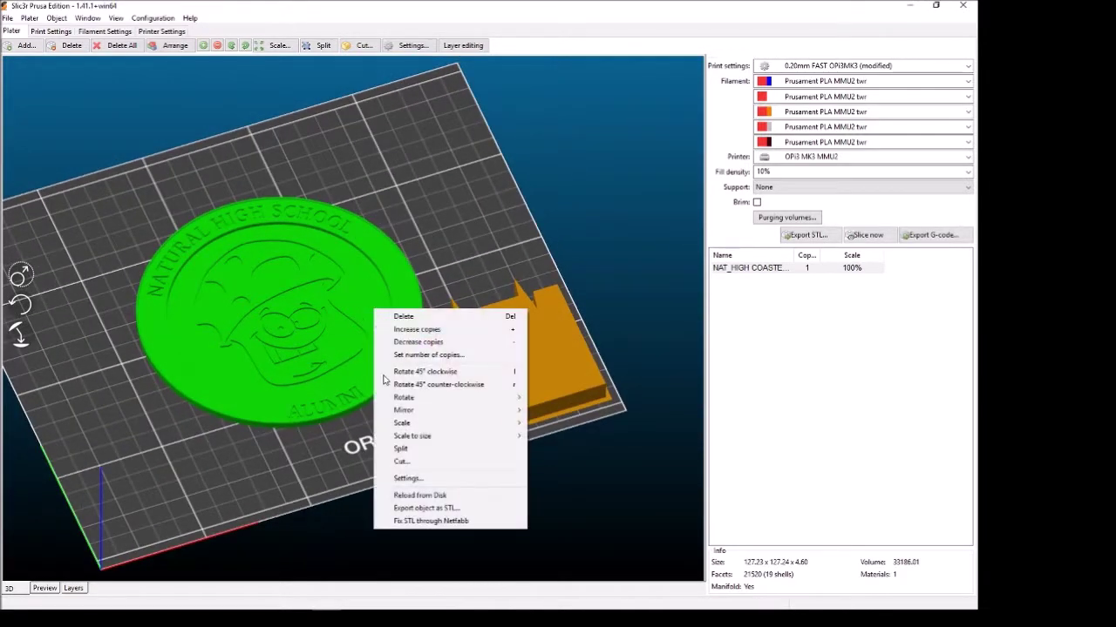
pyautogui.moveTo(415, 438)
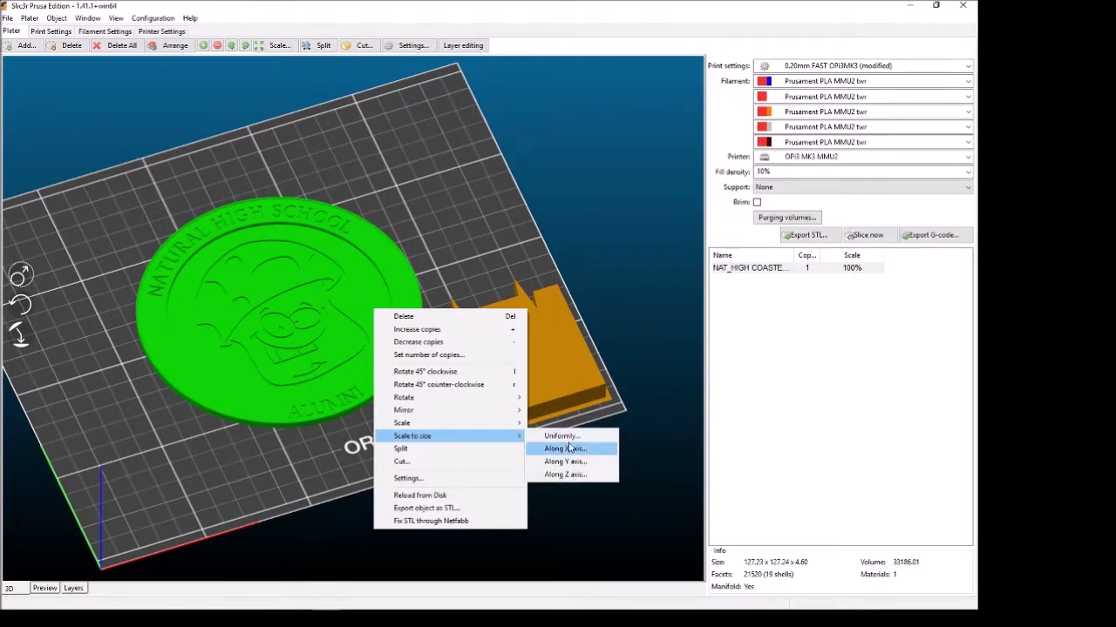
pyautogui.click(568, 448)
pyautogui.write('1')
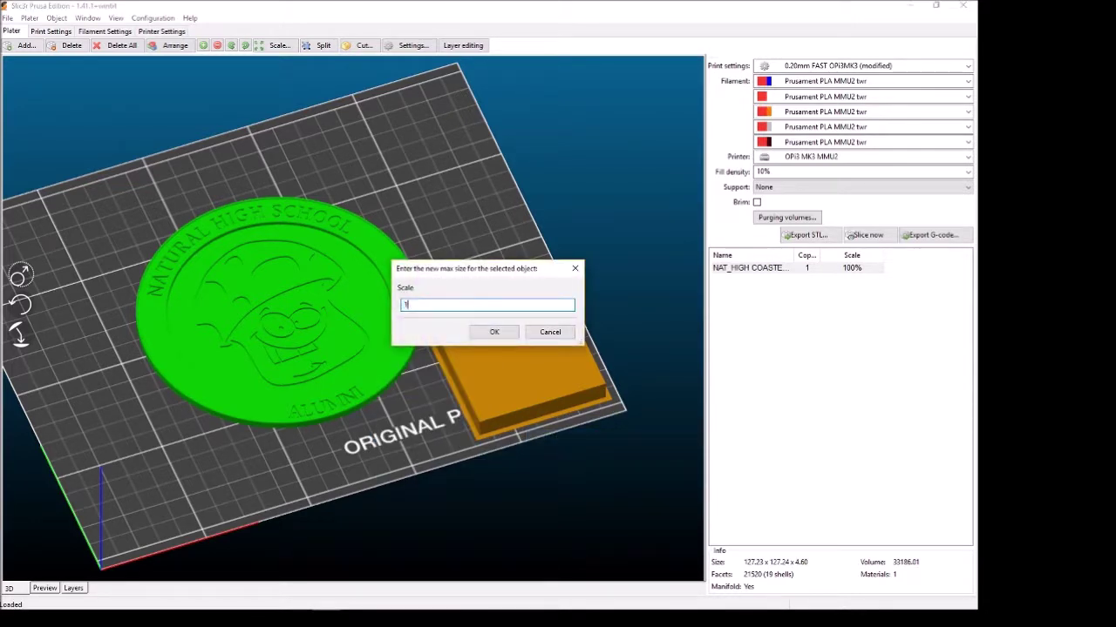
pyautogui.write('03')
pyautogui.press('Return')
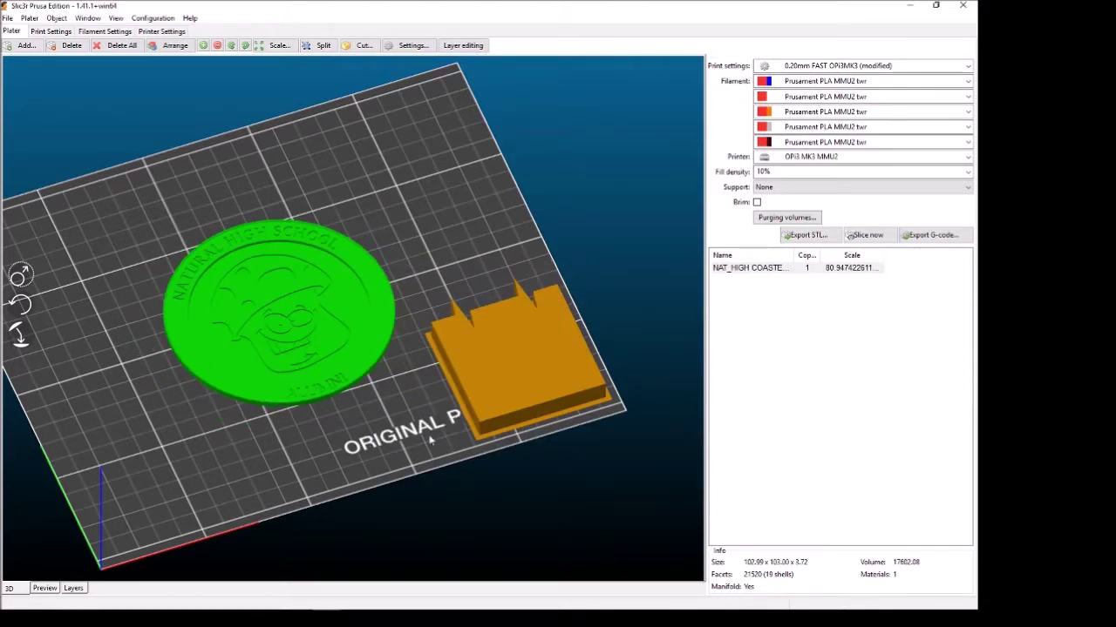
# Step: Open the coaster's object settings and split its single part into separate parts
pyautogui.doubleClick(249, 384)
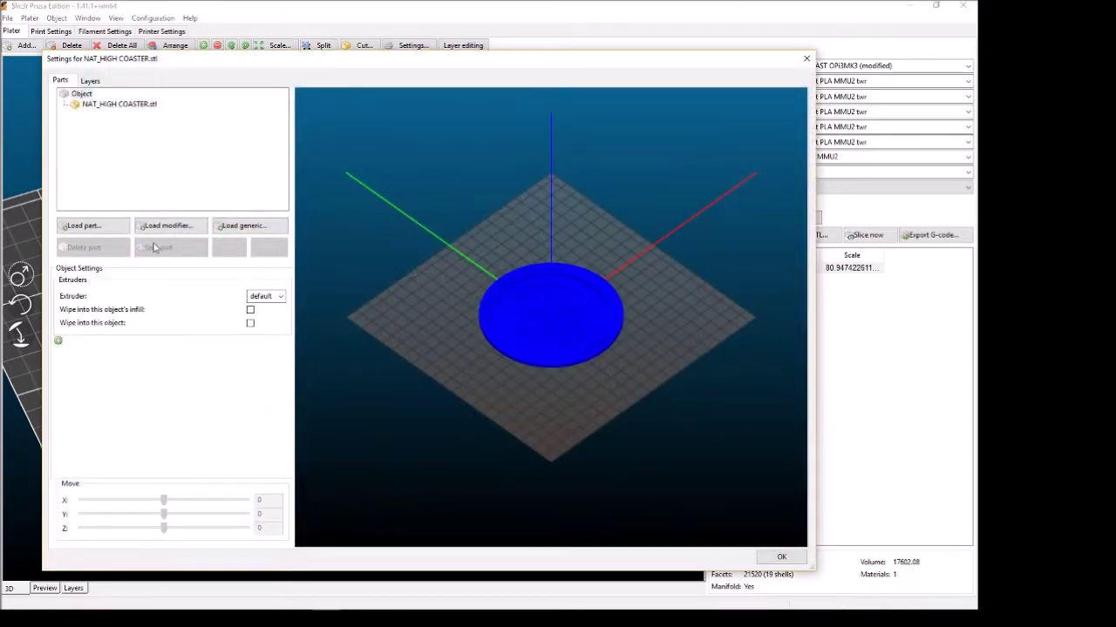
pyautogui.click(83, 104)
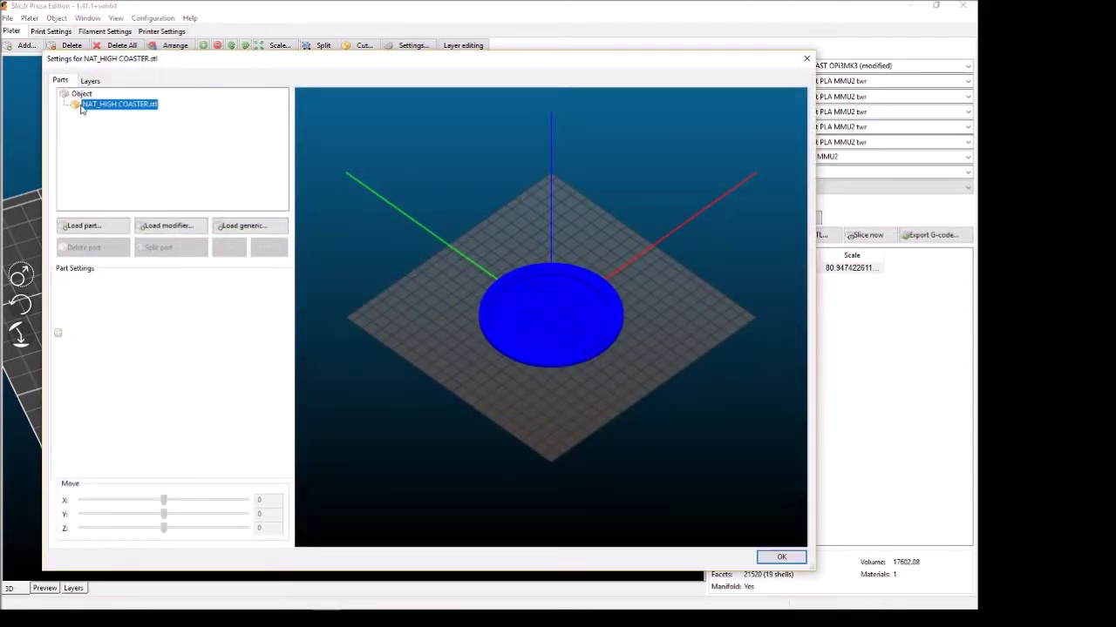
pyautogui.click(171, 247)
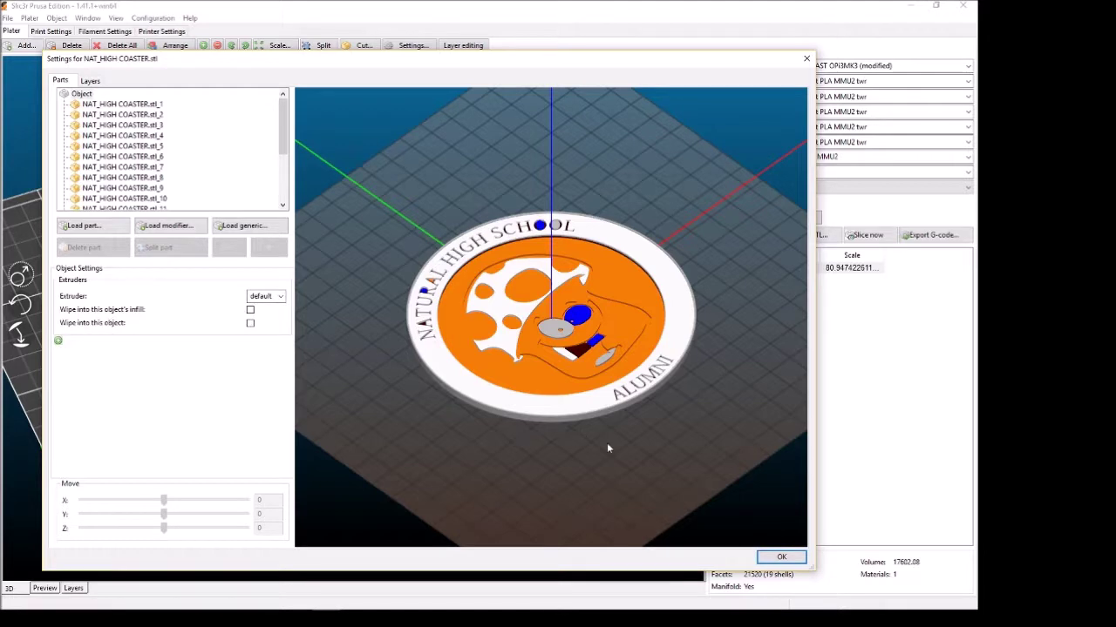
pyautogui.moveTo(608, 448); pyautogui.dragTo(671, 433)
pyautogui.moveTo(662, 436); pyautogui.dragTo(672, 505)
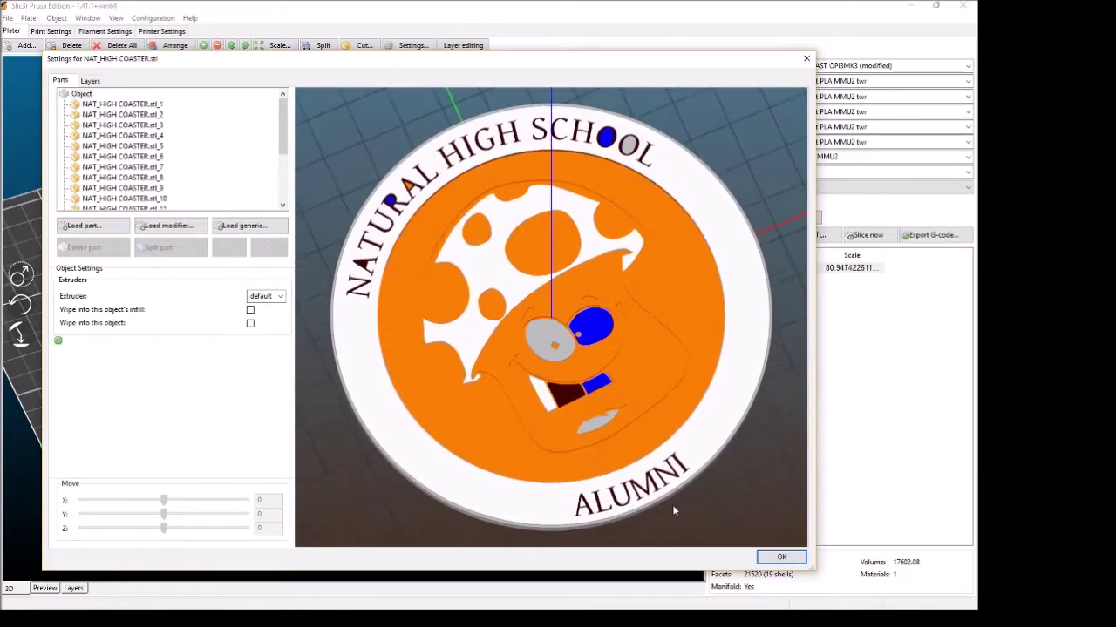
# Step: Assign extruder 5 to the spots and outline part and extruder 2 to the lettering
pyautogui.click(516, 415)
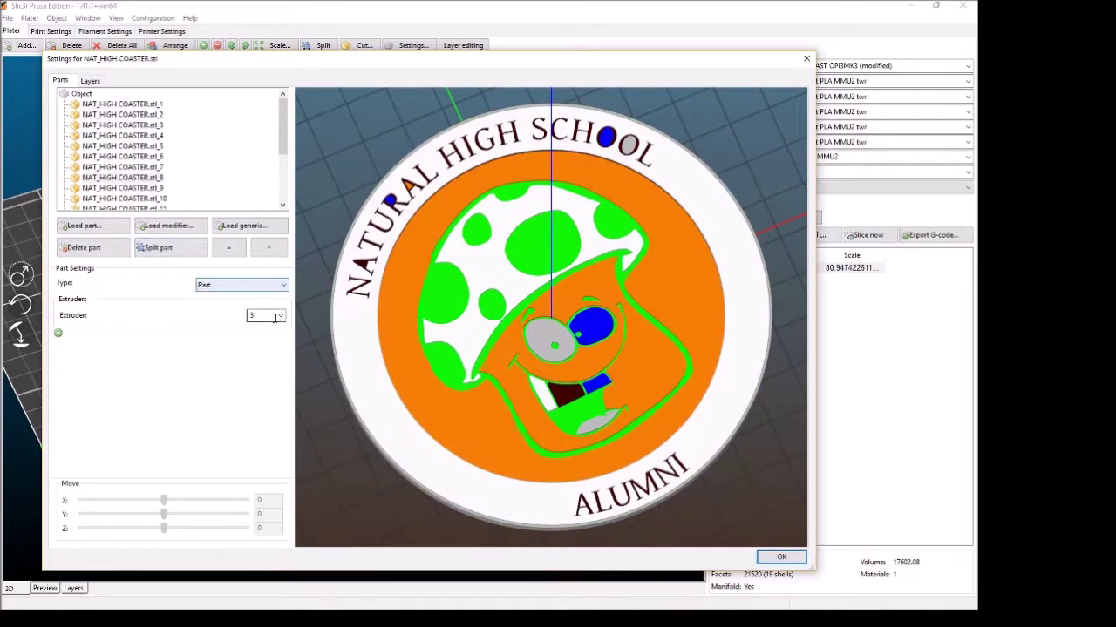
pyautogui.click(279, 316)
pyautogui.click(266, 372)
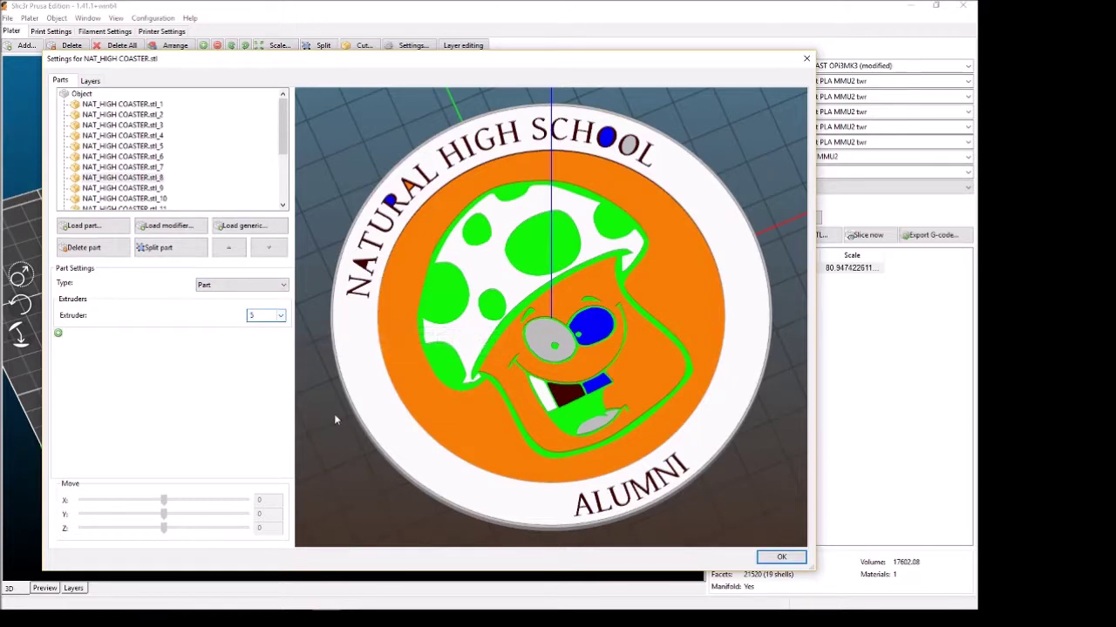
pyautogui.click(341, 438)
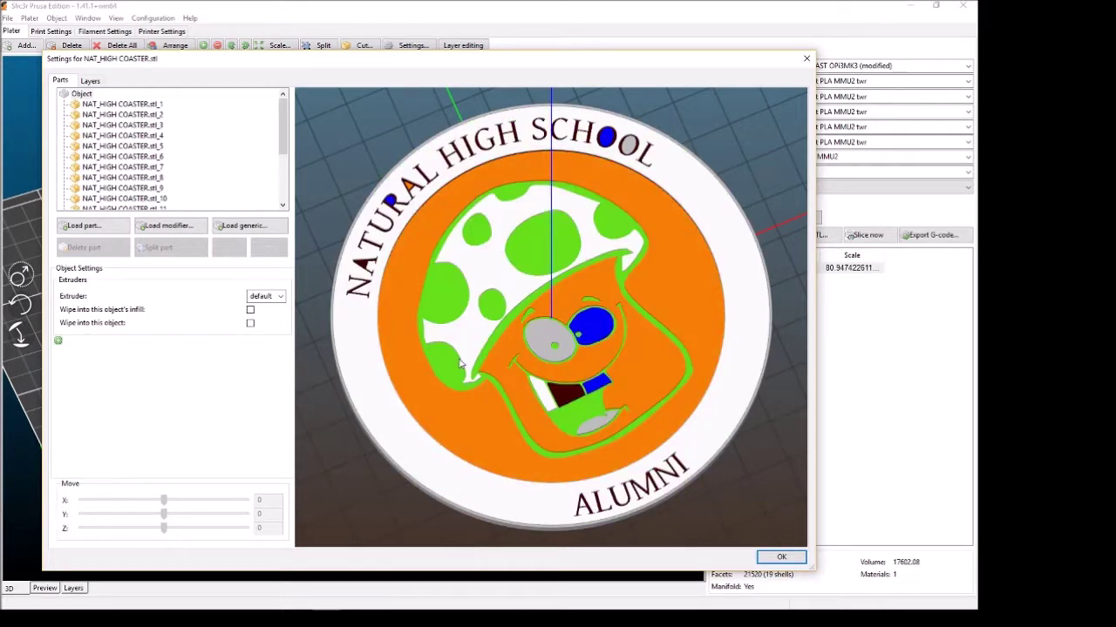
pyautogui.click(371, 267)
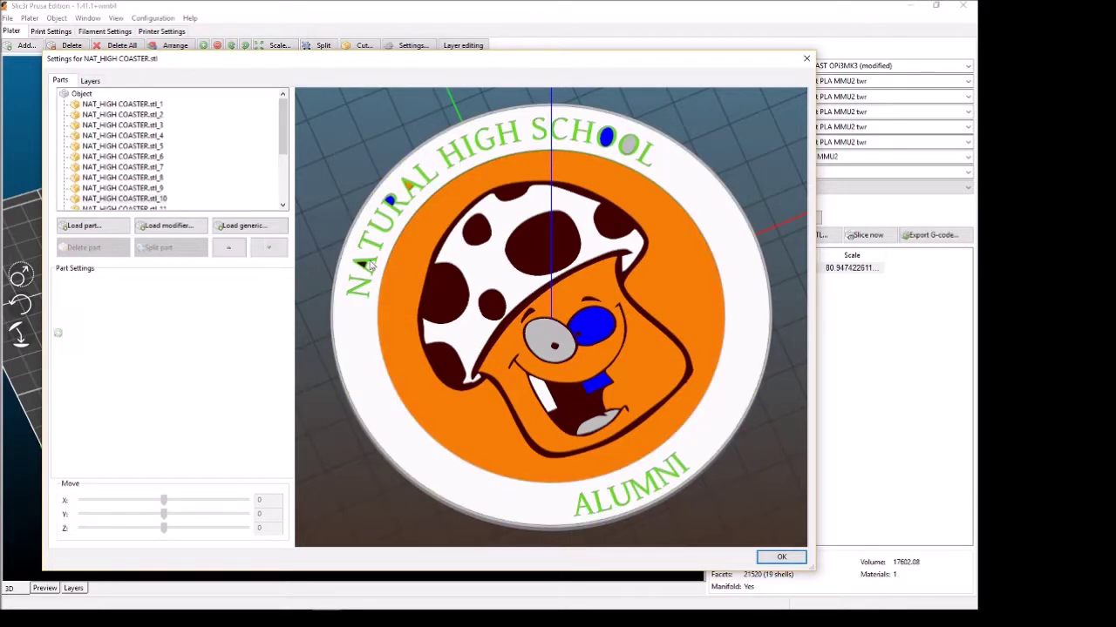
pyautogui.click(282, 316)
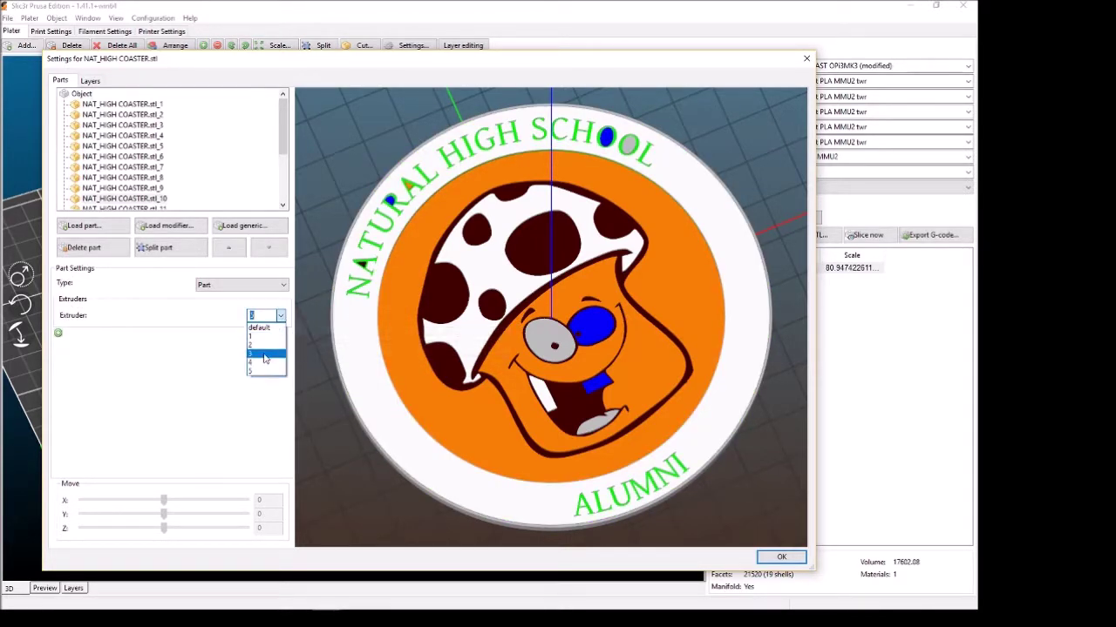
pyautogui.click(261, 354)
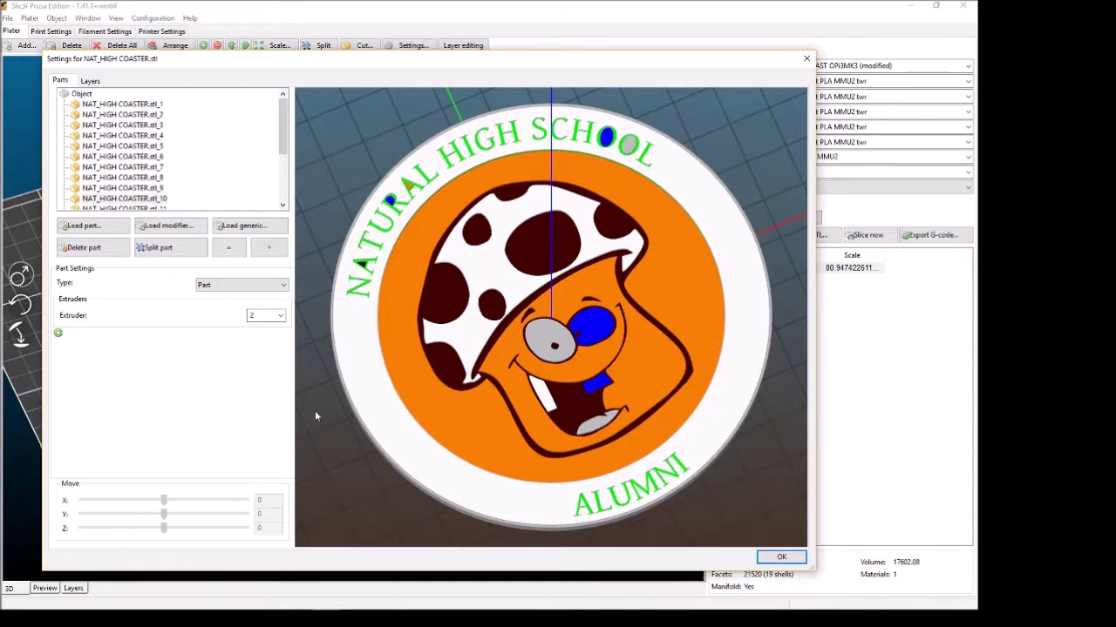
pyautogui.click(316, 416)
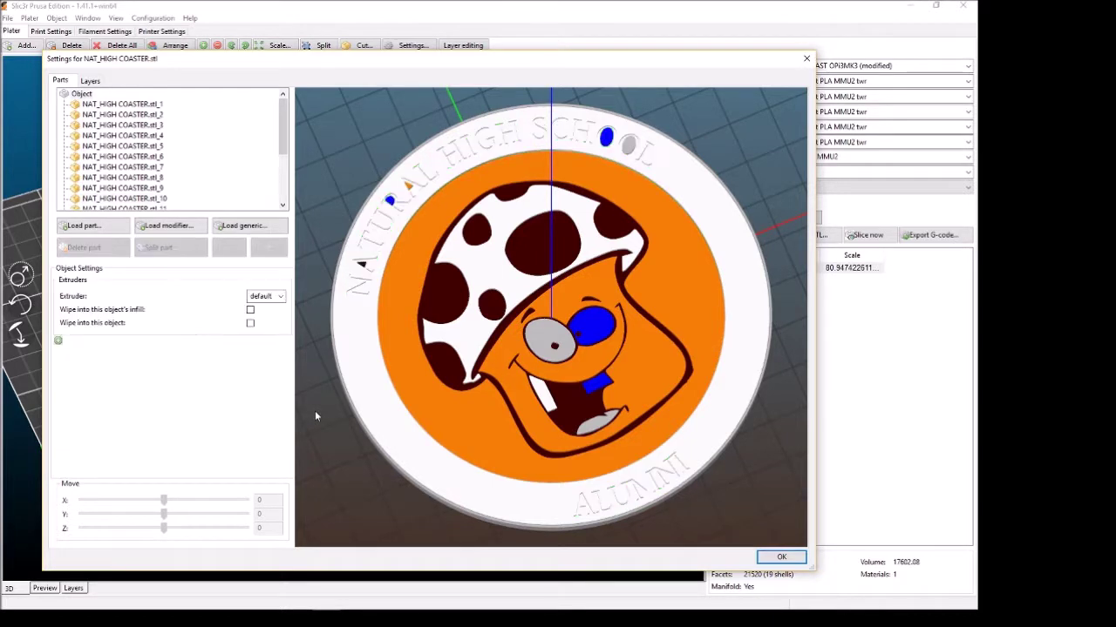
# Step: Set both the outer band and outer ring parts to extruder 1
pyautogui.click(353, 320)
pyautogui.click(279, 315)
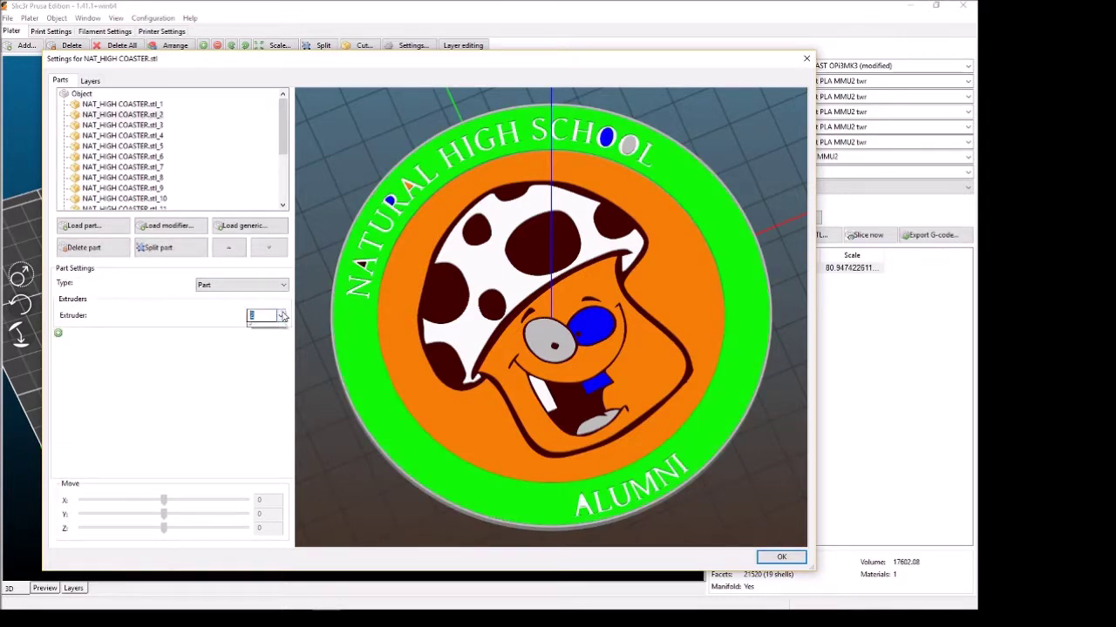
pyautogui.click(257, 336)
pyautogui.click(339, 427)
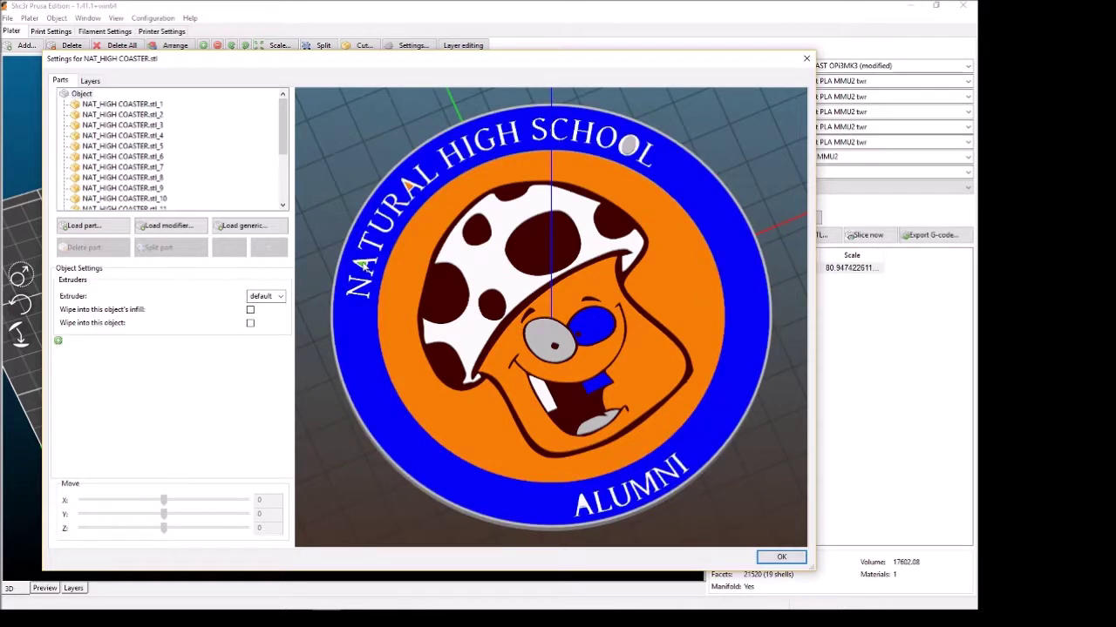
pyautogui.click(363, 267)
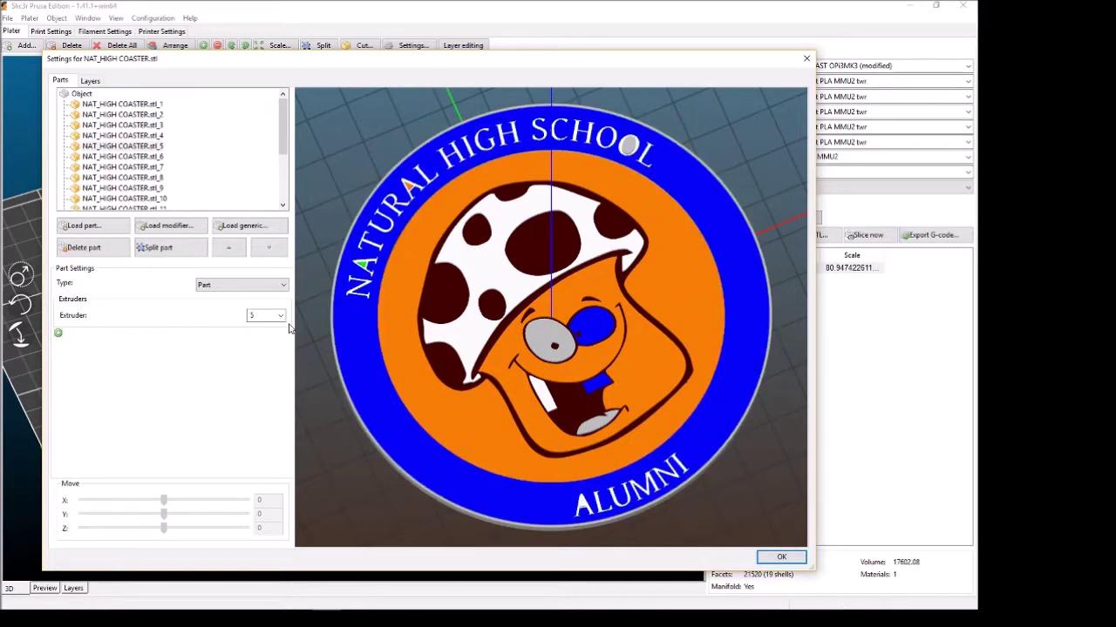
pyautogui.click(280, 316)
pyautogui.click(261, 329)
# Step: Assign an extruder to one letter of the lettering, then close the object settings
pyautogui.click(394, 206)
pyautogui.click(280, 316)
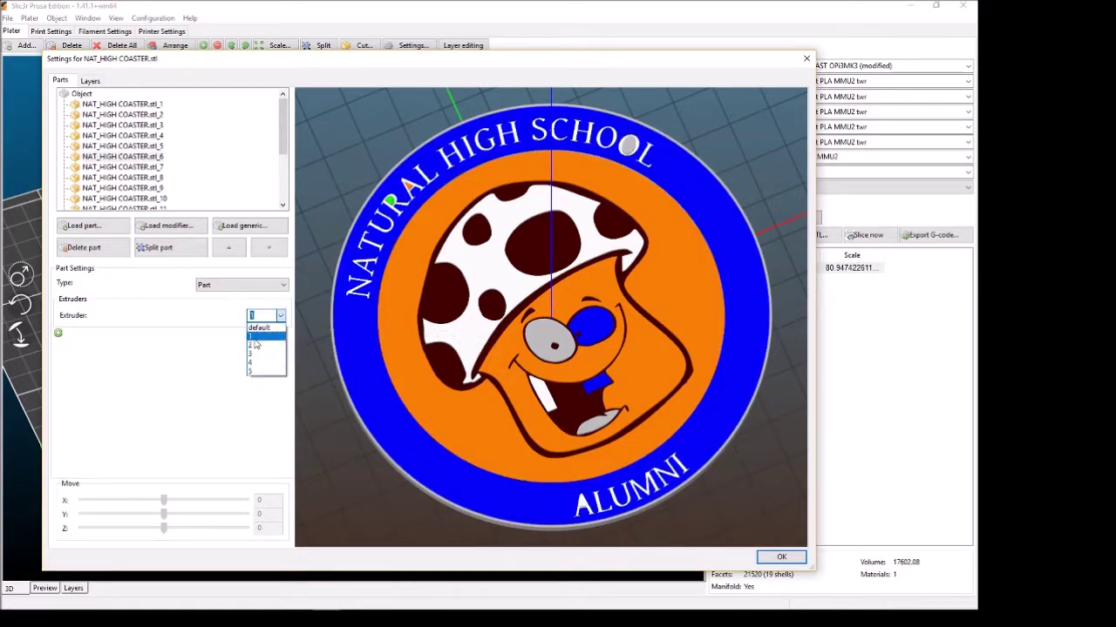
pyautogui.click(254, 339)
pyautogui.click(411, 185)
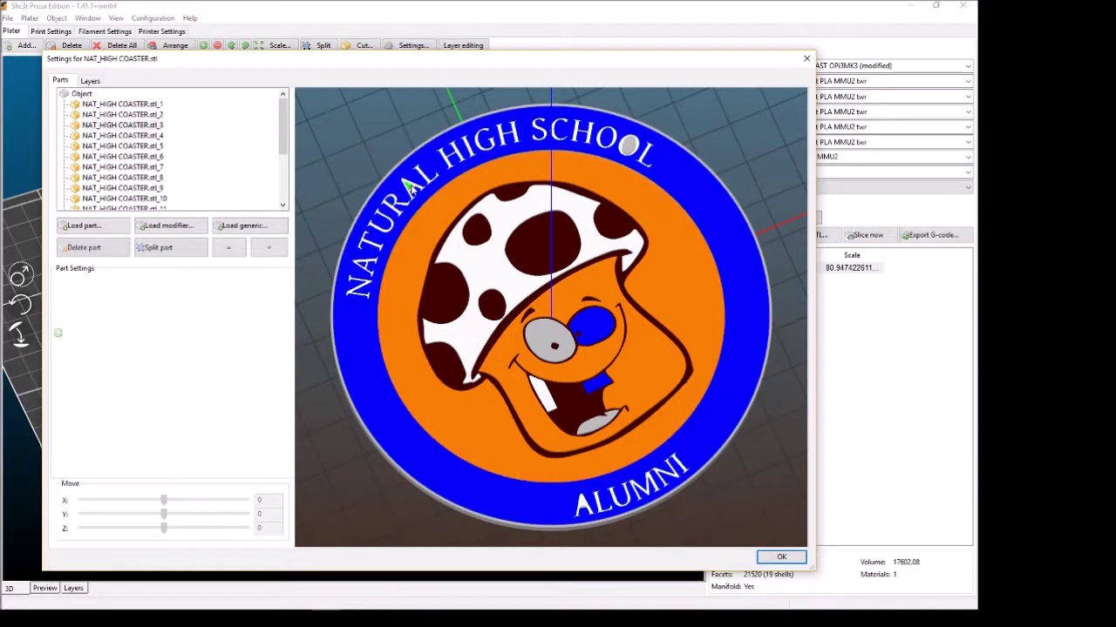
pyautogui.click(756, 196)
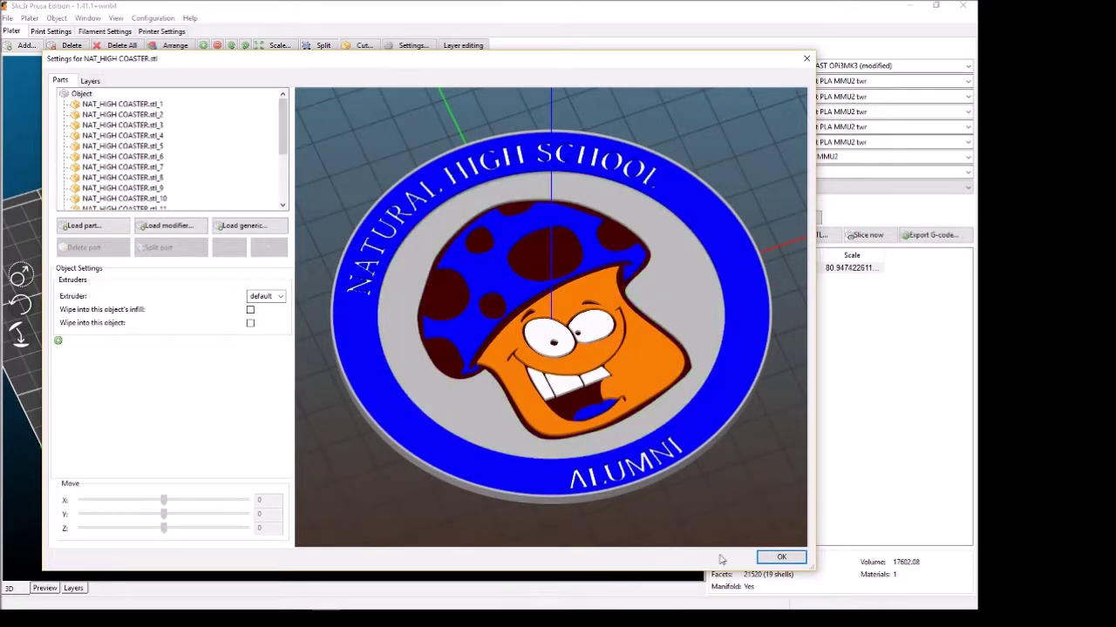
pyautogui.click(779, 557)
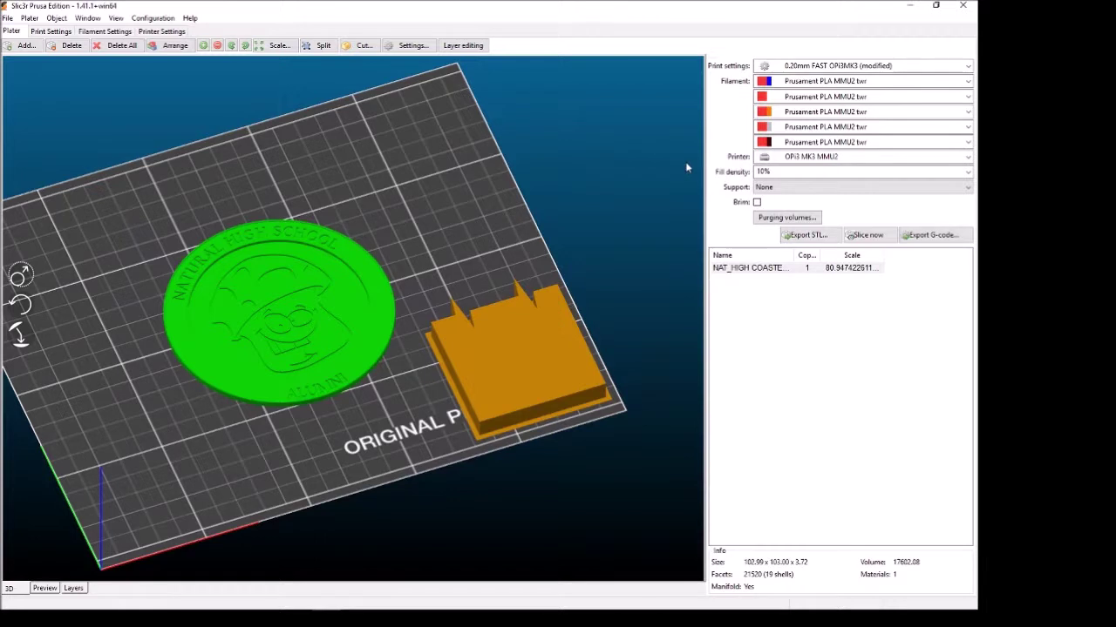
# Step: In Printer Settings, set Extruder 1's colour to red, then return to the Plater
pyautogui.click(162, 31)
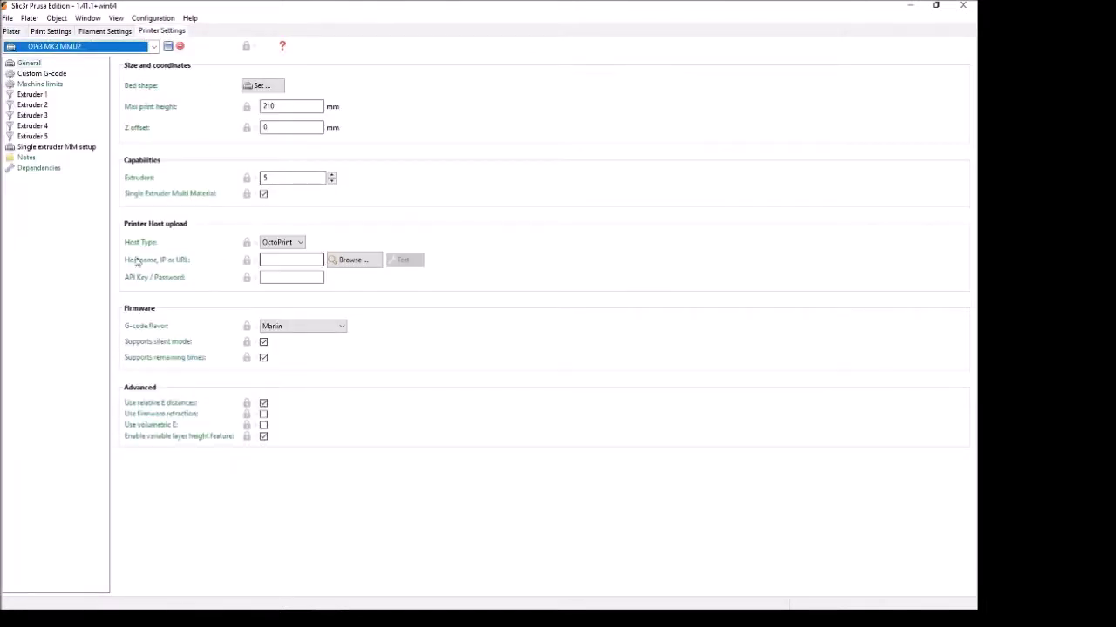
pyautogui.click(29, 95)
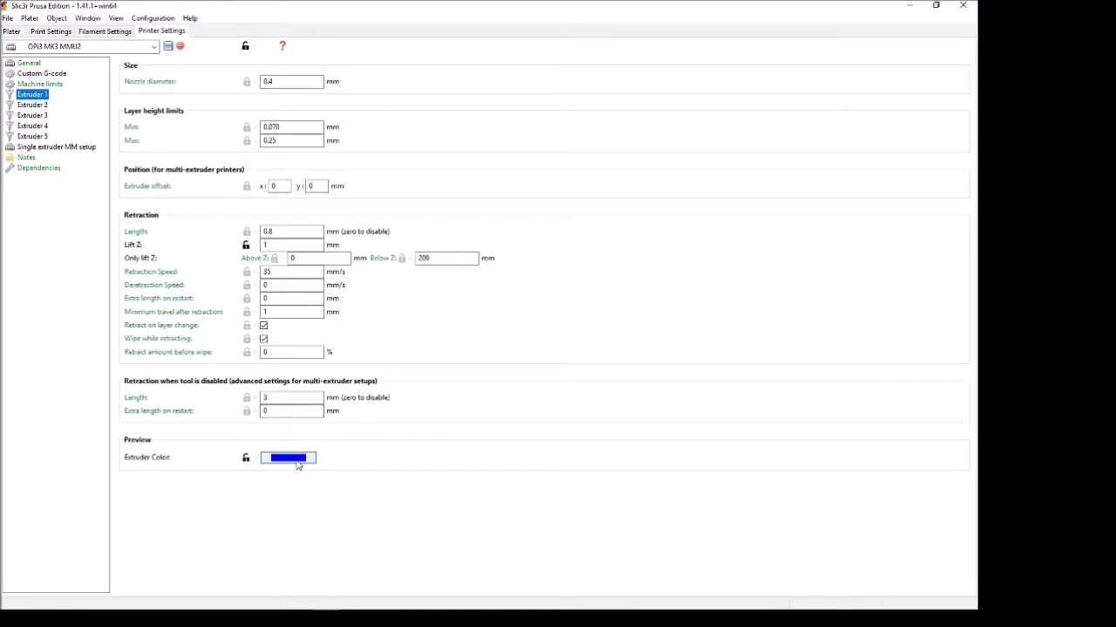
pyautogui.click(289, 458)
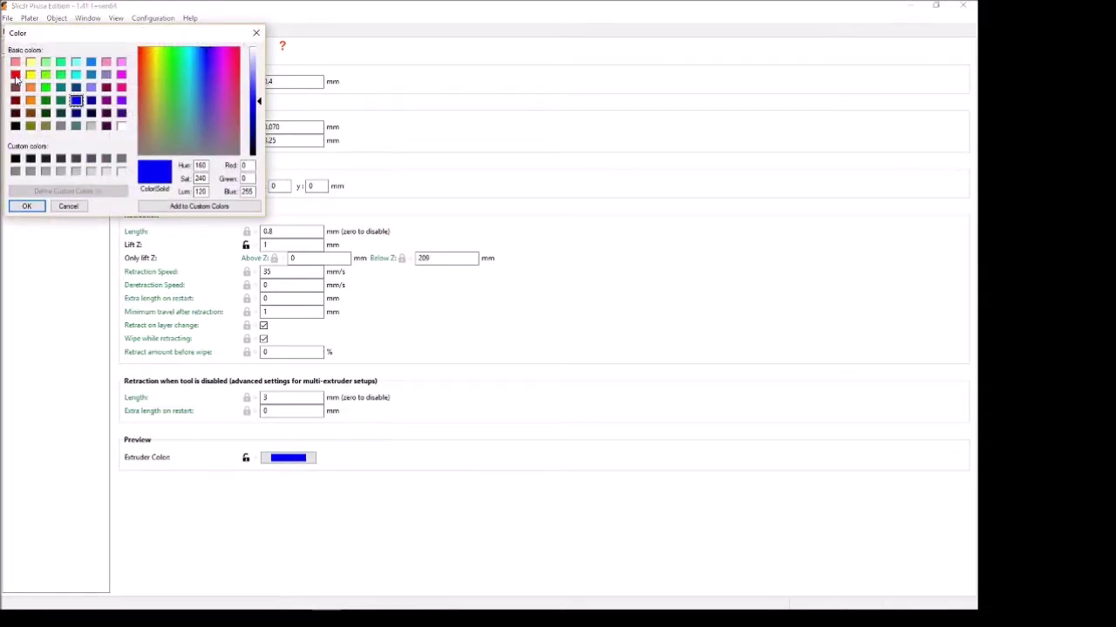
pyautogui.click(14, 75)
pyautogui.click(26, 206)
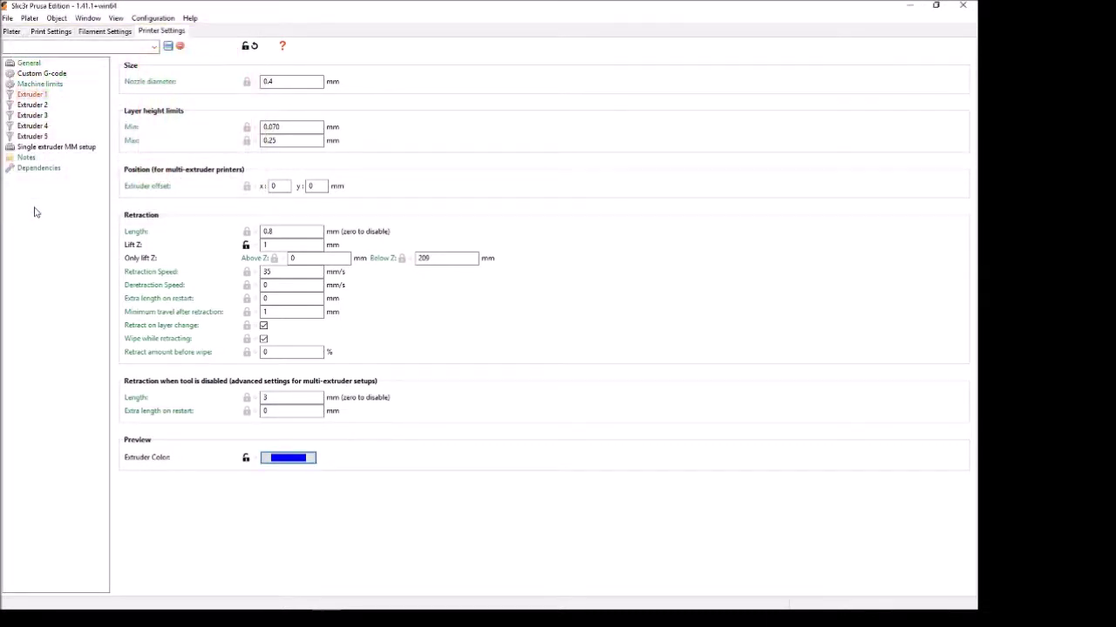
pyautogui.click(11, 32)
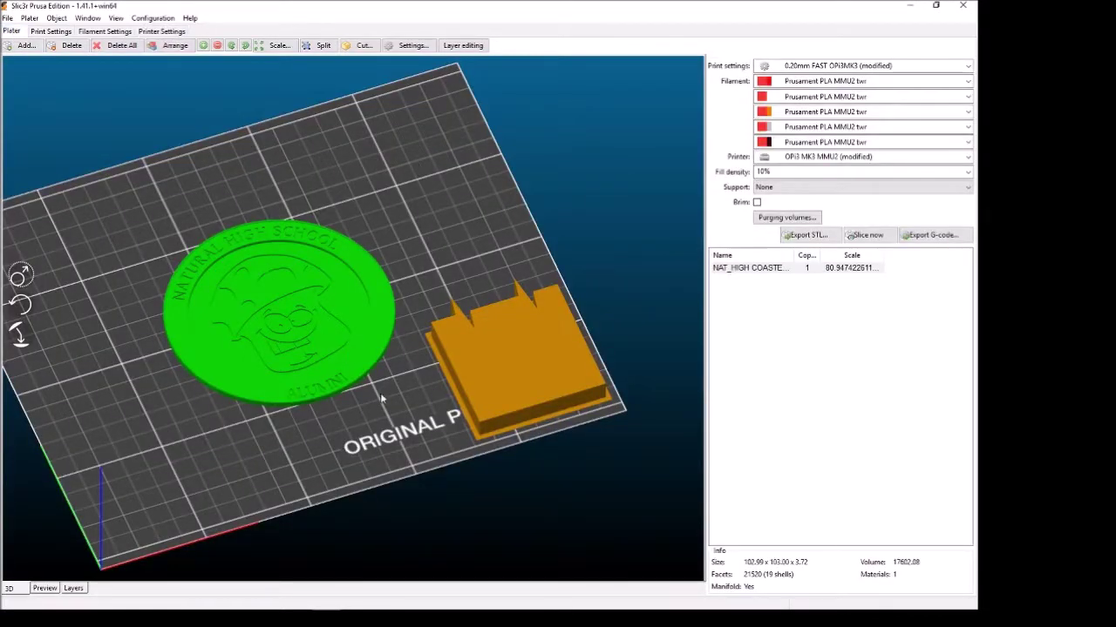
# Step: Add two copies of the coaster with +, arrange all three, and slice them
pyautogui.click(496, 361)
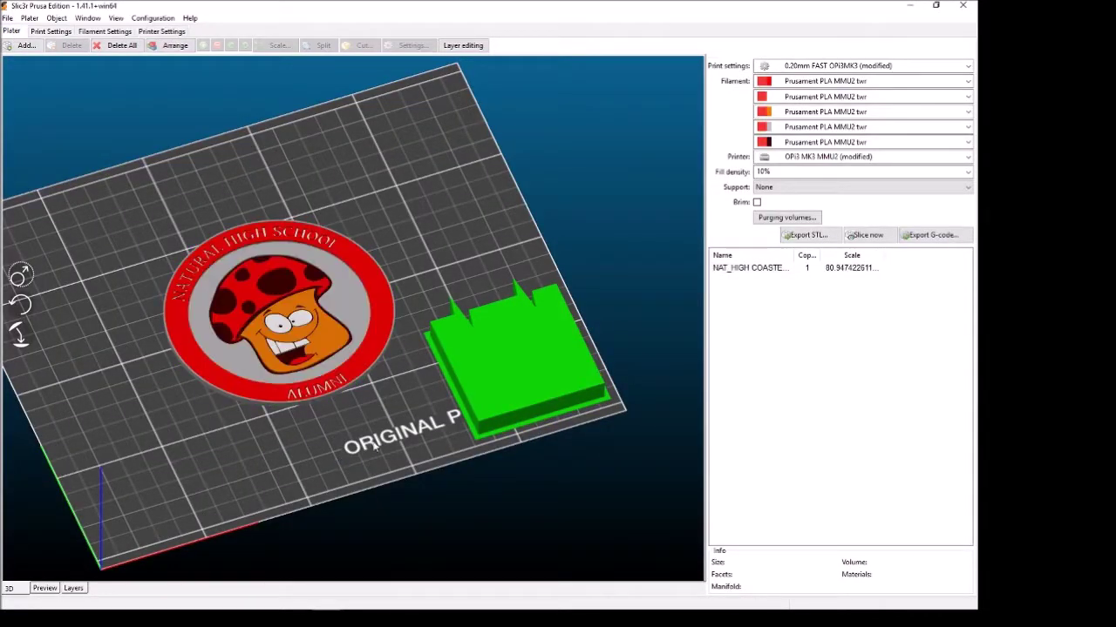
pyautogui.moveTo(375, 446); pyautogui.dragTo(360, 475)
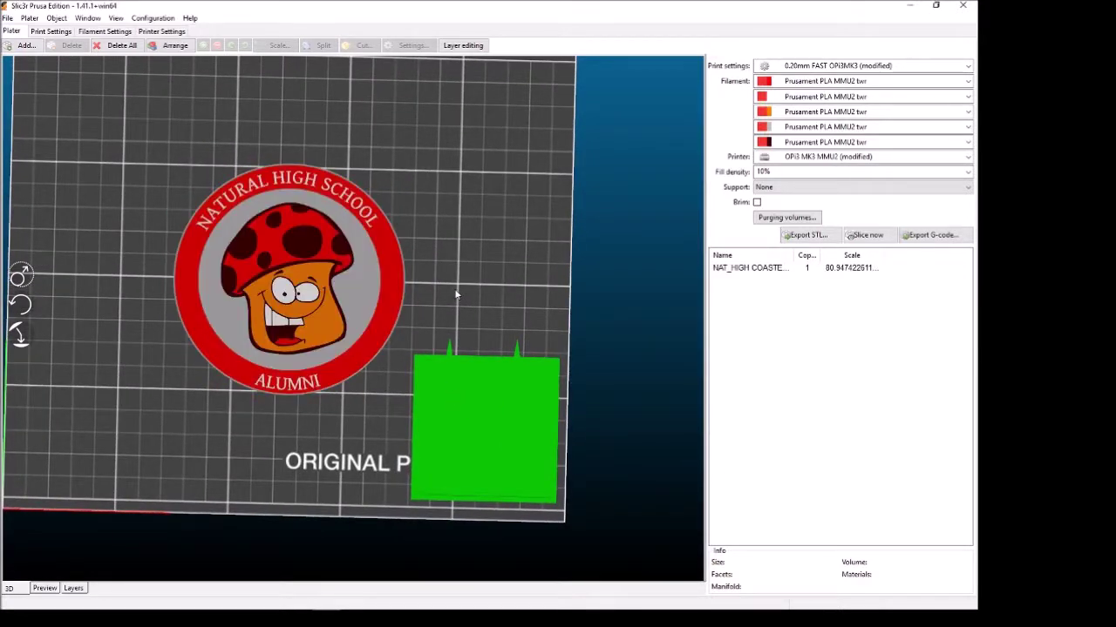
pyautogui.click(400, 285)
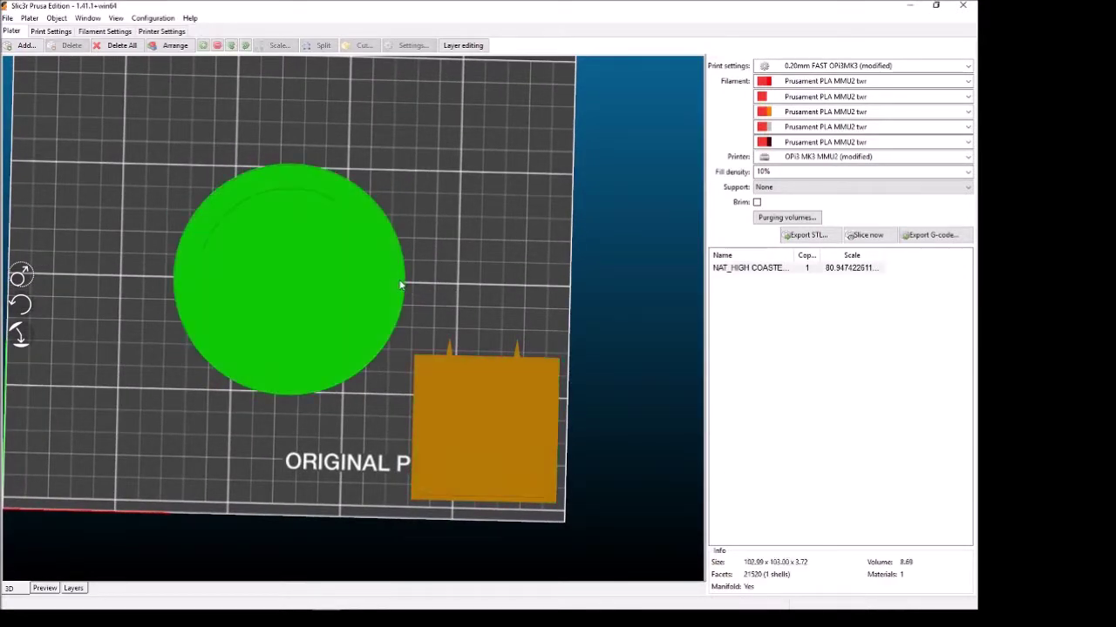
pyautogui.press('+')
pyautogui.press('+')
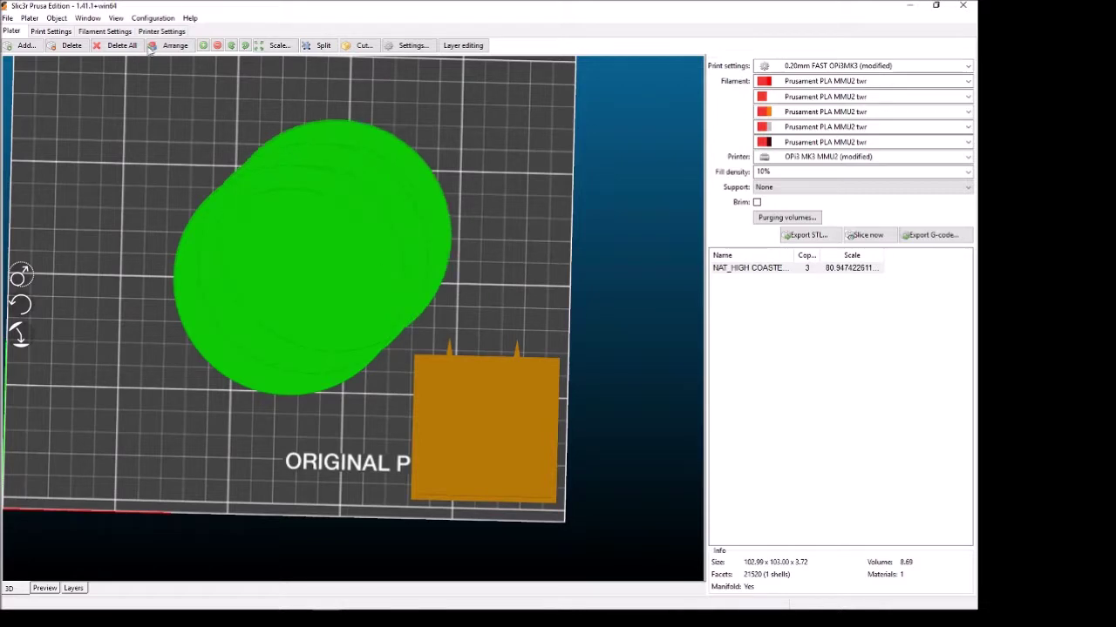
pyautogui.click(154, 48)
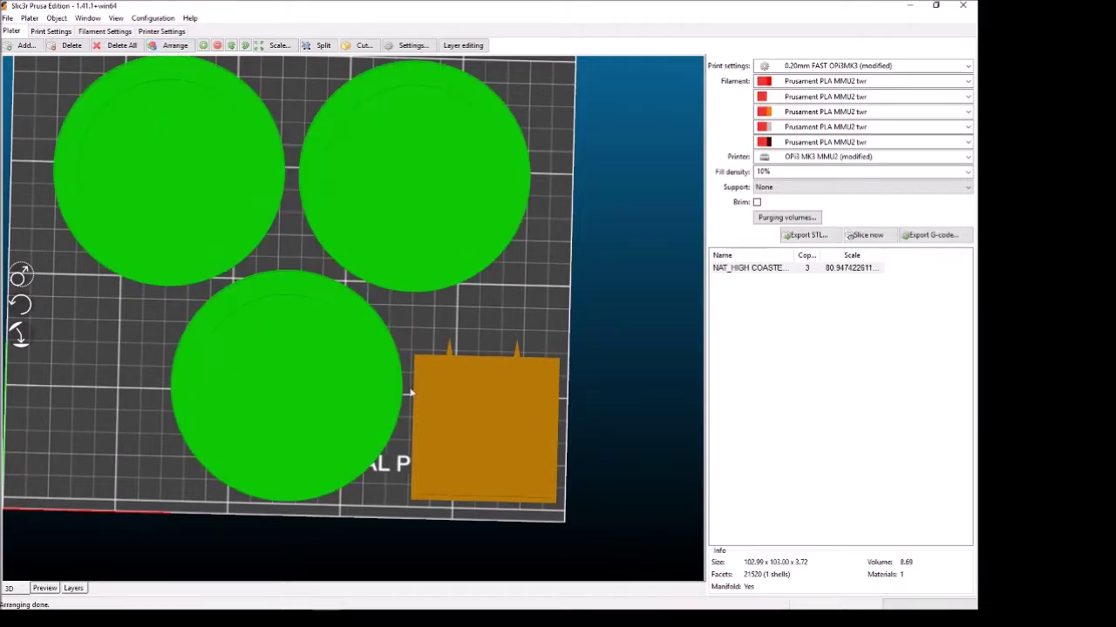
pyautogui.moveTo(446, 331); pyautogui.dragTo(109, 350)
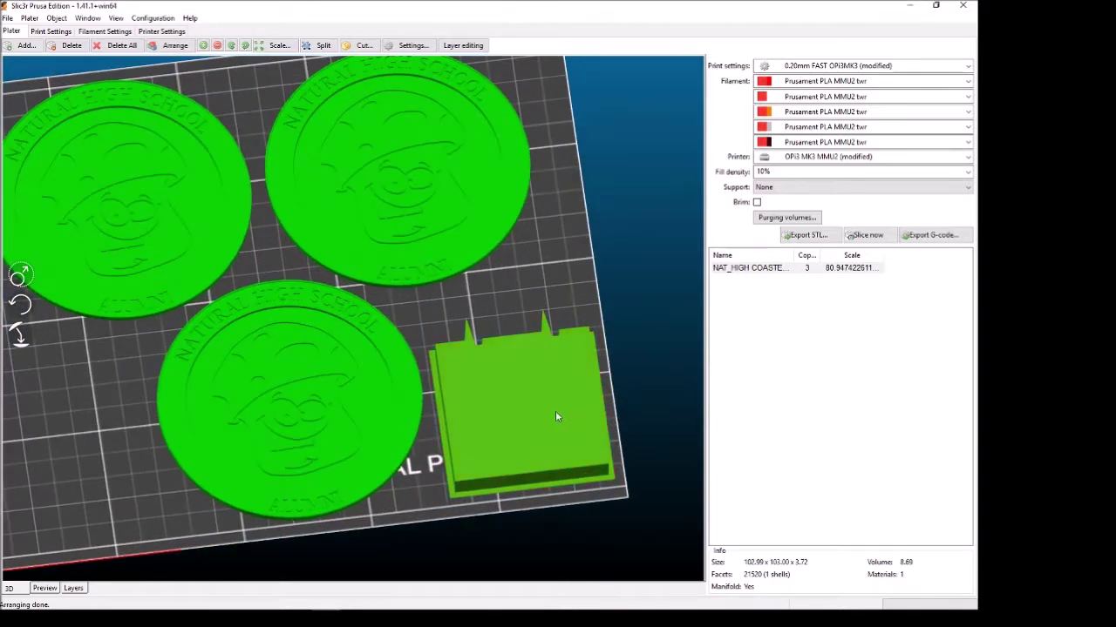
pyautogui.click(76, 465)
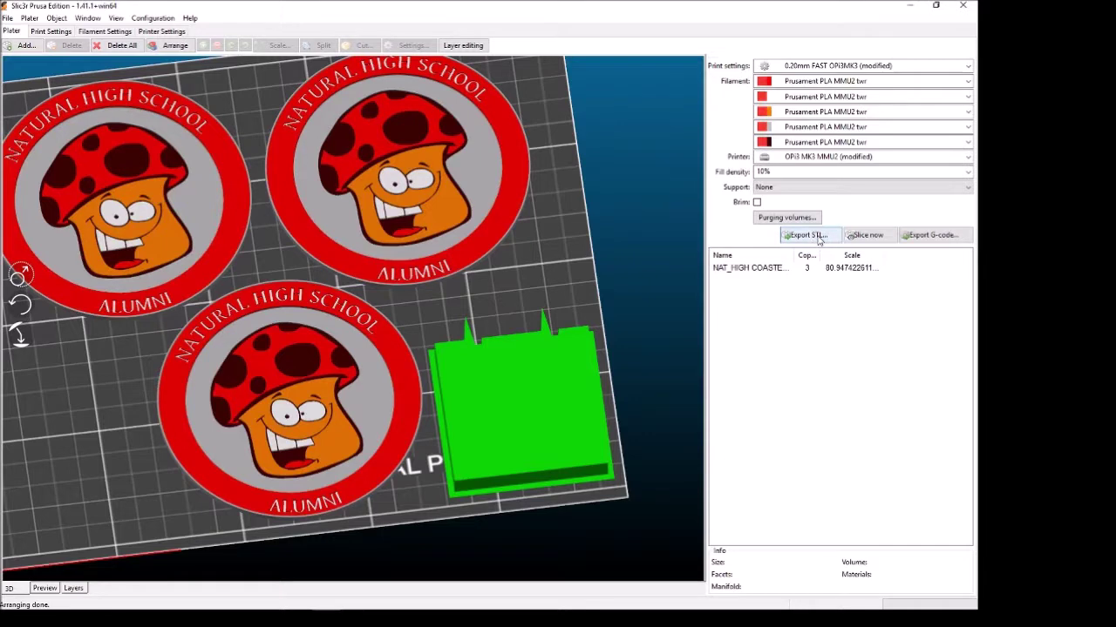
pyautogui.click(863, 235)
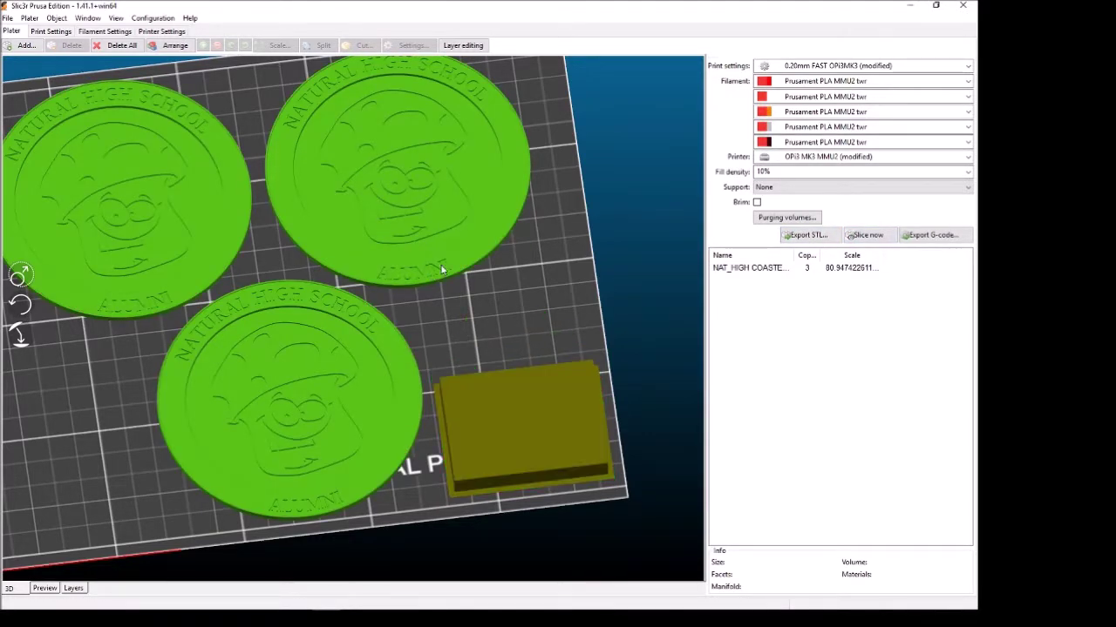
pyautogui.click(44, 590)
# Step: Orbit, pan and zoom the sliced preview to inspect the coasters' coloured toolpaths
pyautogui.moveTo(322, 493); pyautogui.dragTo(279, 419)
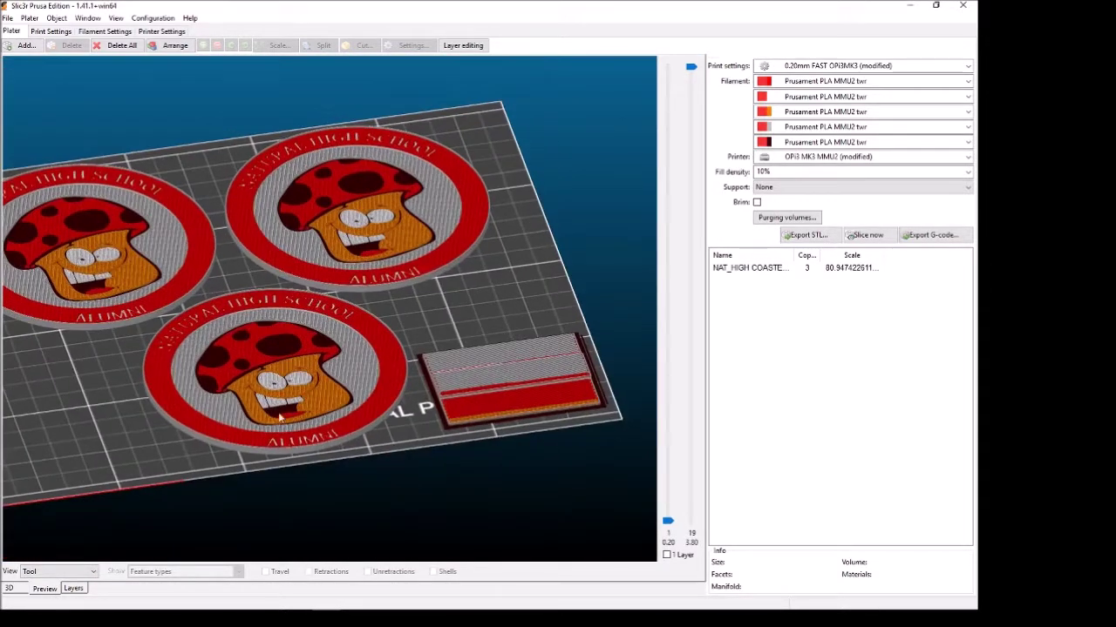
pyautogui.scroll(5, 278, 417)
pyautogui.scroll(-4, 517, 305)
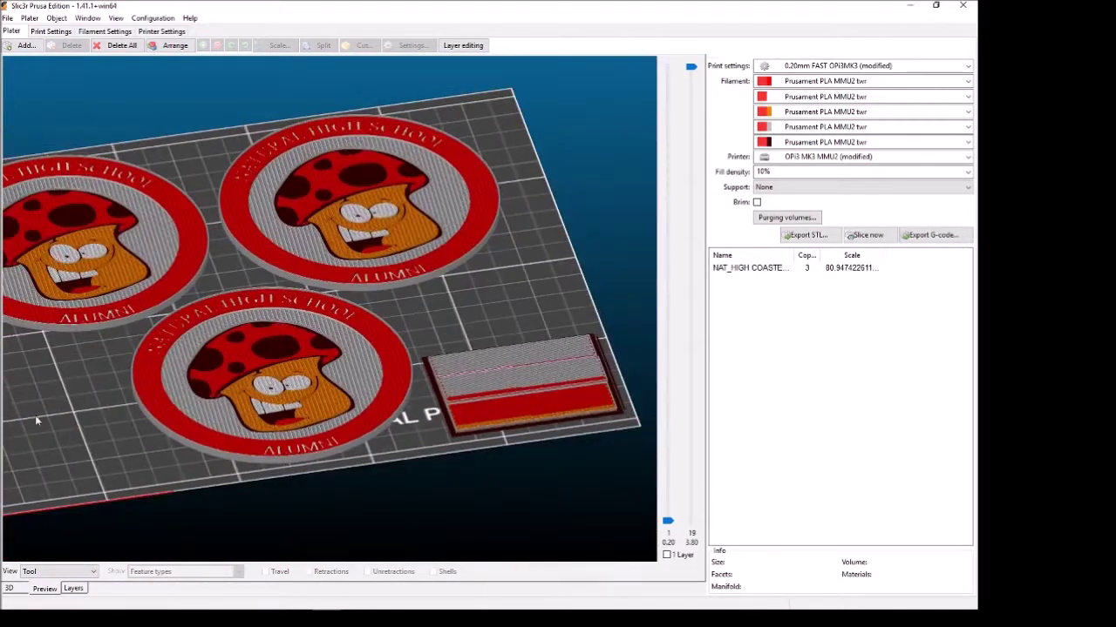
pyautogui.moveTo(117, 369); pyautogui.dragTo(242, 371, button='right')
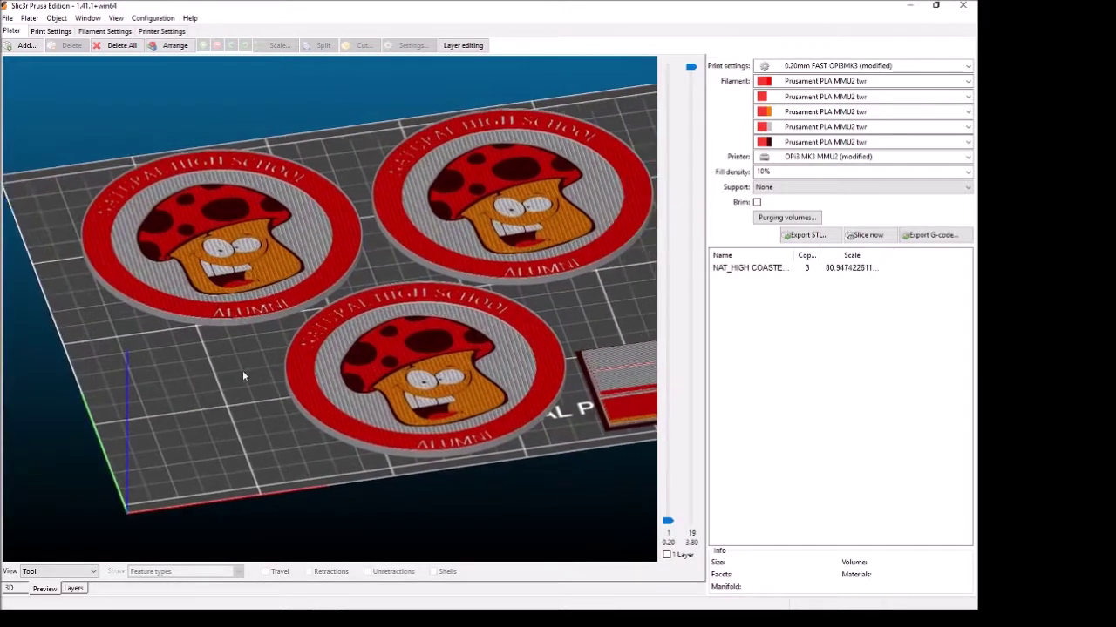
pyautogui.scroll(8, 242, 371)
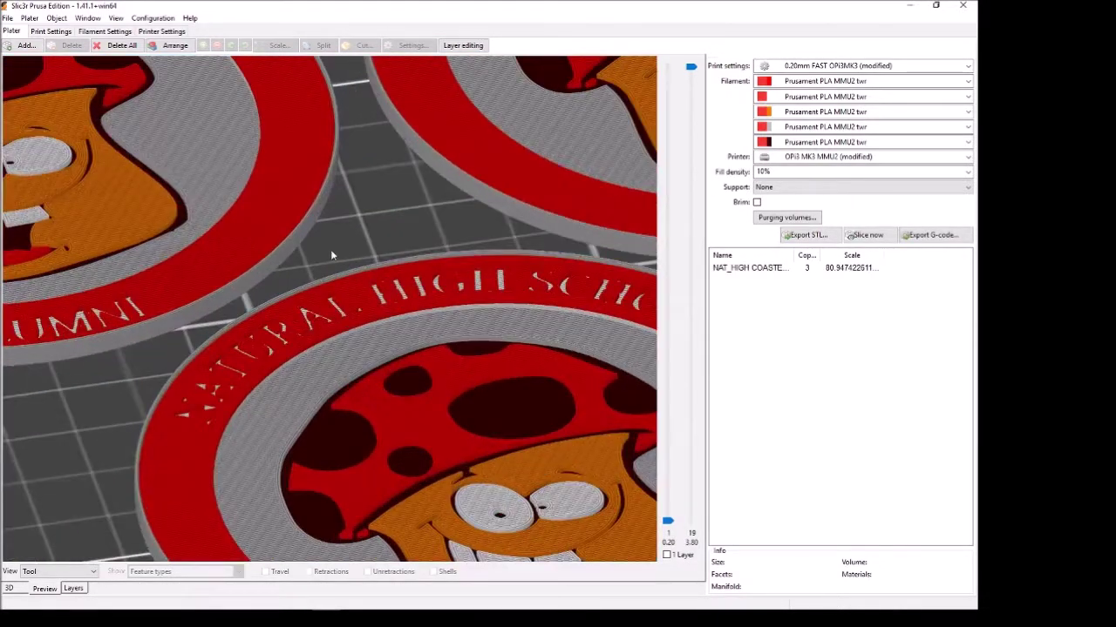
pyautogui.scroll(-2, 332, 253)
pyautogui.scroll(6, 262, 140)
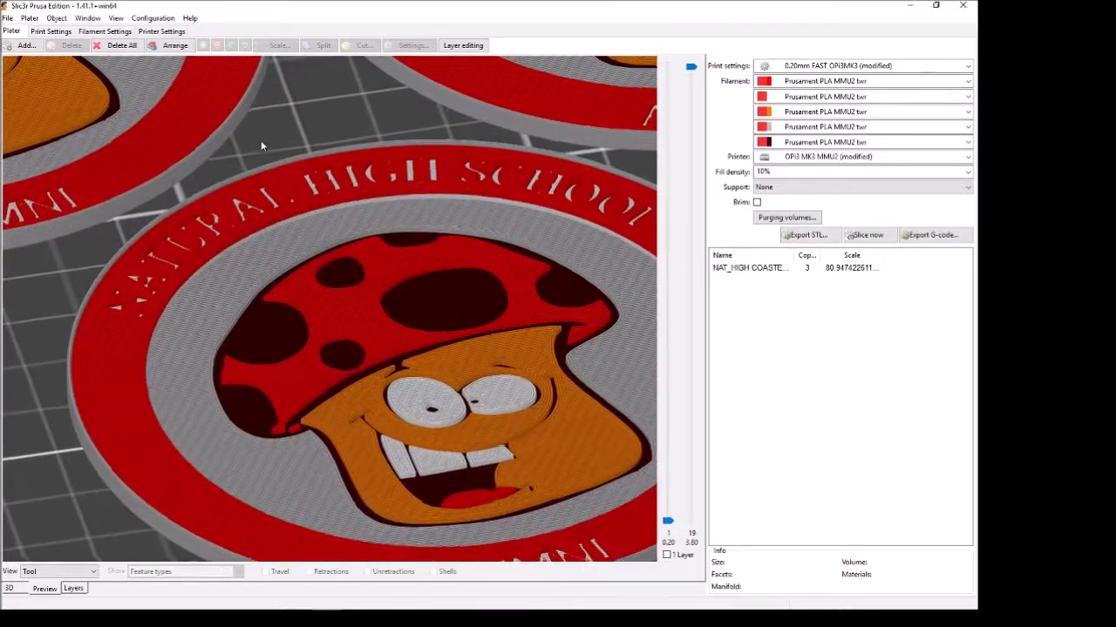
pyautogui.moveTo(261, 146); pyautogui.dragTo(266, 178)
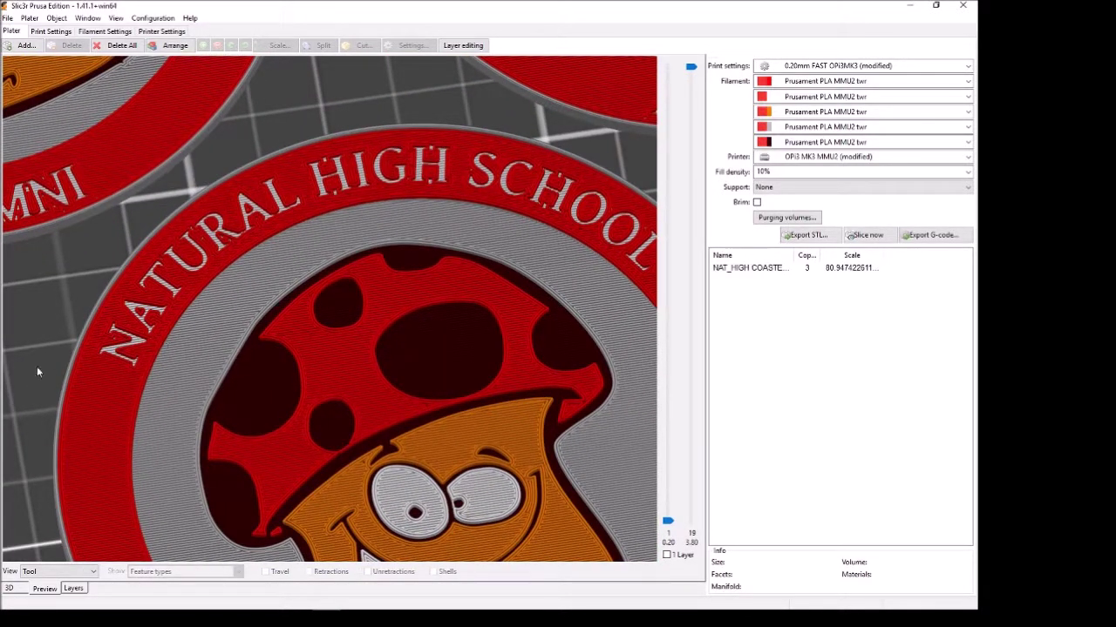
pyautogui.scroll(-2, 19, 366)
pyautogui.moveTo(27, 357); pyautogui.dragTo(25, 322)
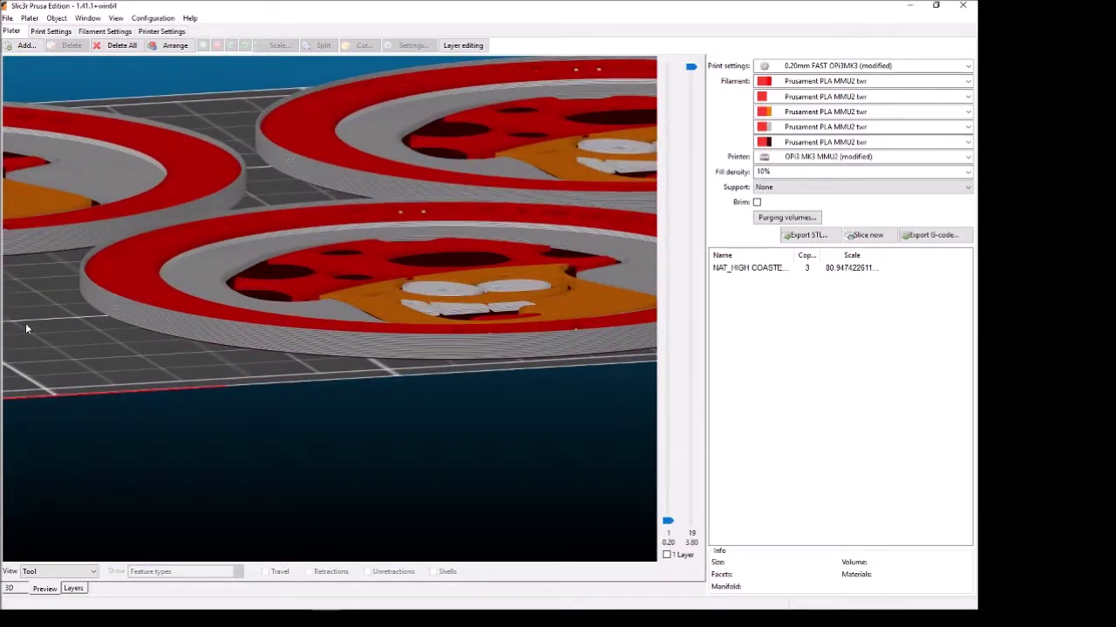
pyautogui.moveTo(145, 291); pyautogui.dragTo(131, 345)
pyautogui.scroll(5, 85, 384)
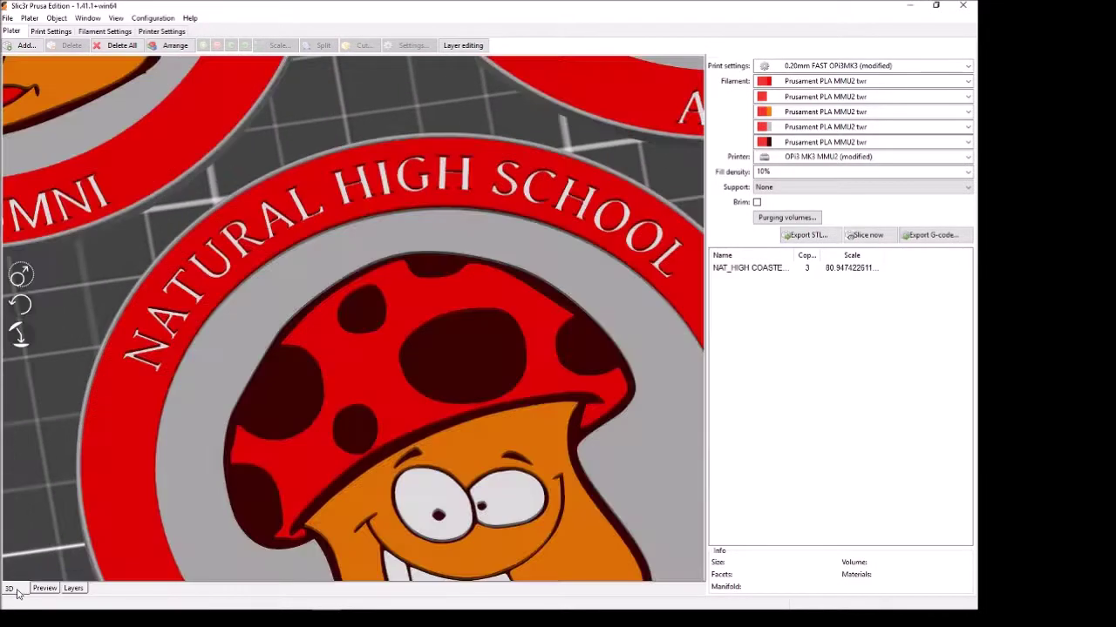
# Step: Switch briefly to the 3D view to compare the mushroom's material colours
pyautogui.click(11, 589)
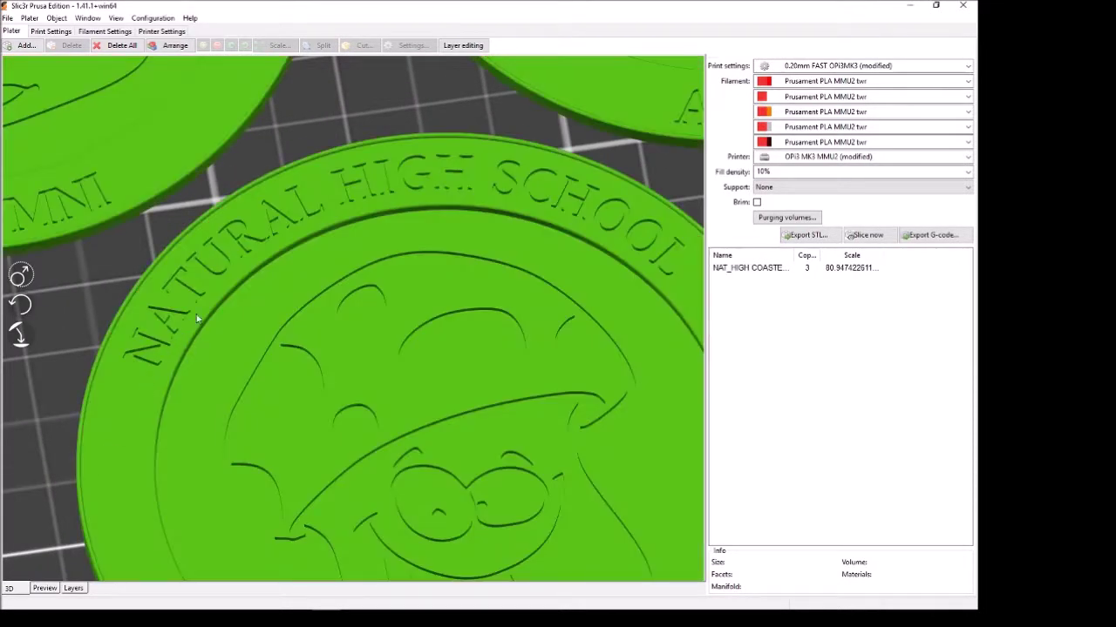
pyautogui.click(44, 588)
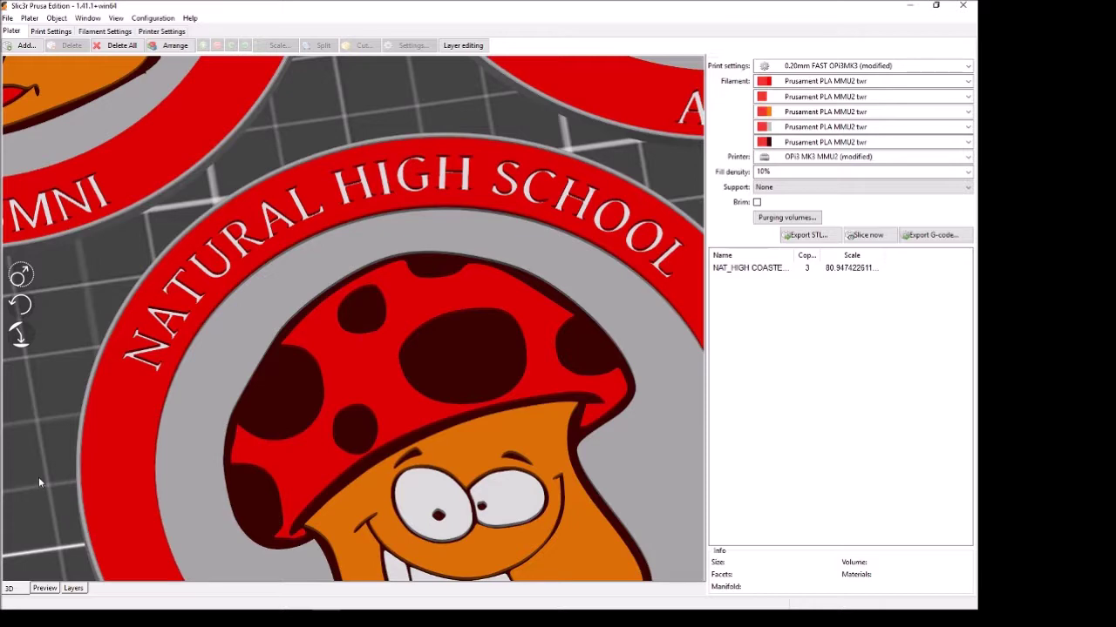
pyautogui.moveTo(38, 477); pyautogui.dragTo(33, 462)
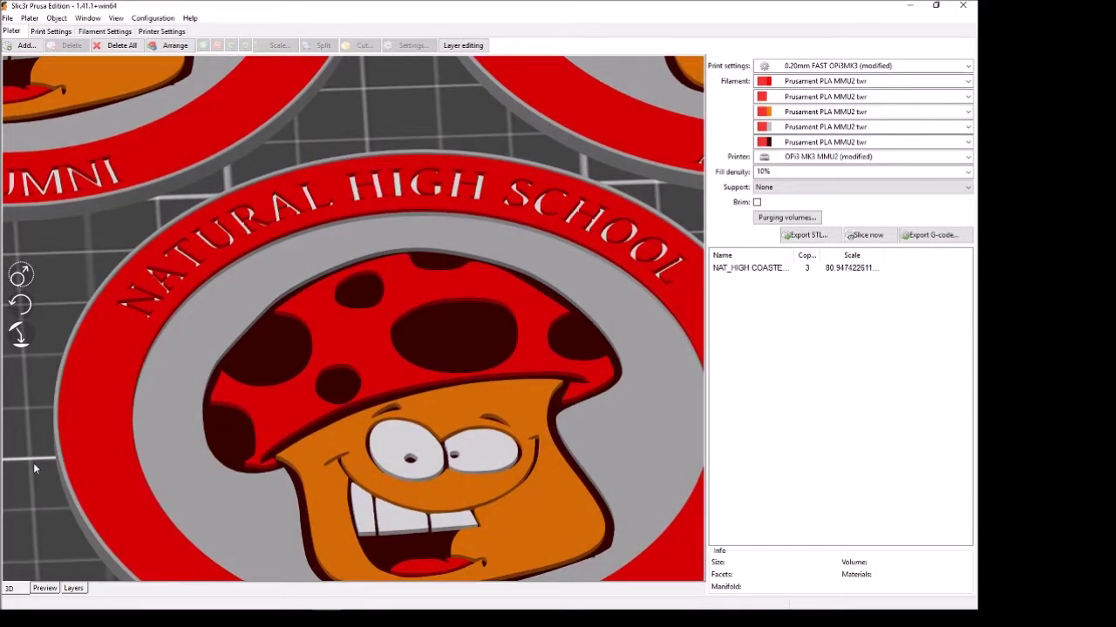
pyautogui.click(51, 588)
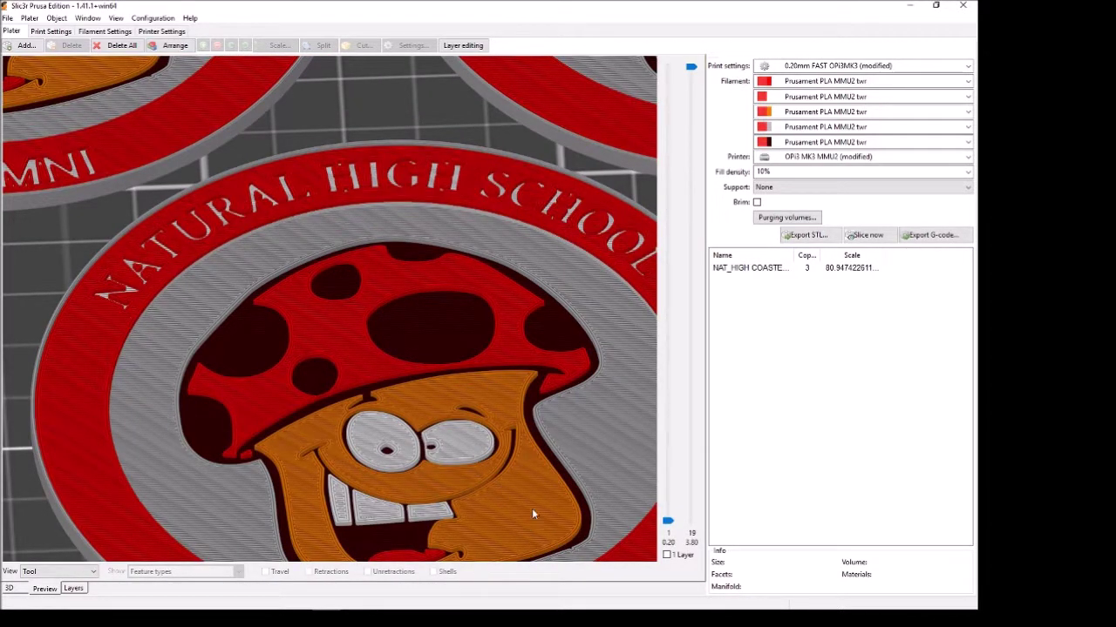
# Step: Re-inspect the toolpaths including the ALUMNI lettering, then open NAT_HIGH COASTER.stl's settings
pyautogui.moveTo(281, 228); pyautogui.dragTo(339, 124)
pyautogui.scroll(4, 337, 128)
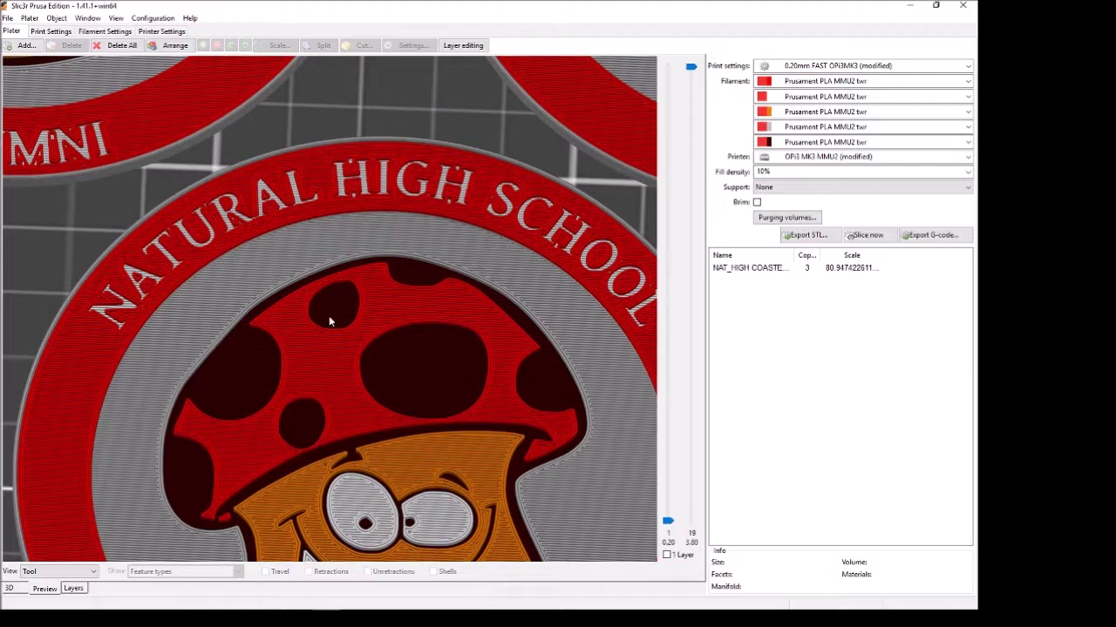
pyautogui.moveTo(353, 129); pyautogui.dragTo(349, 316)
pyautogui.scroll(5, 361, 223)
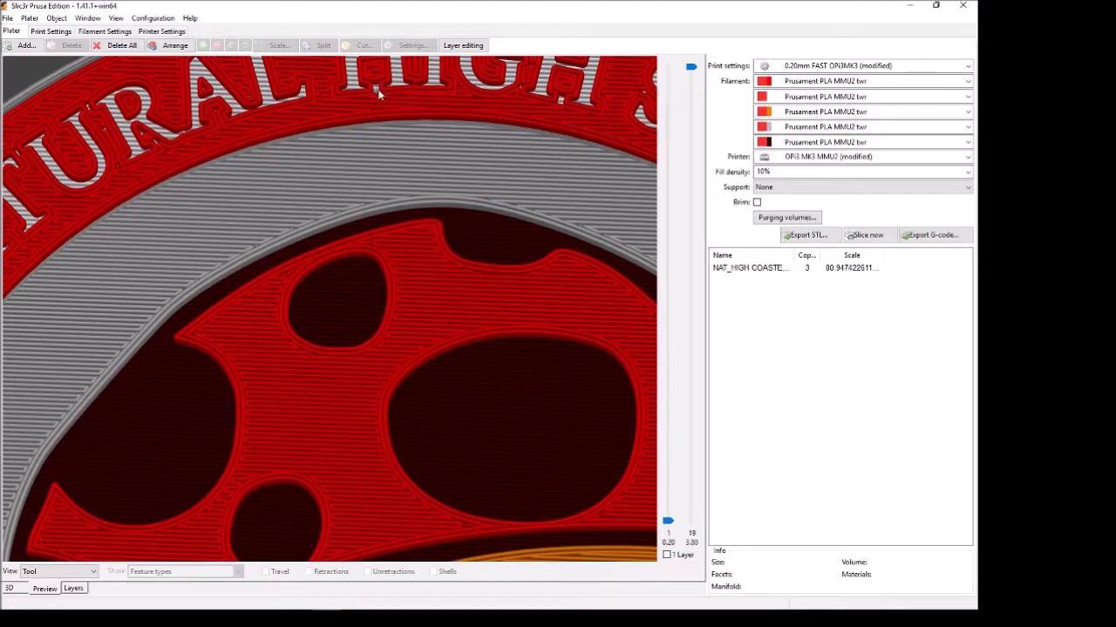
pyautogui.scroll(-5, 374, 105)
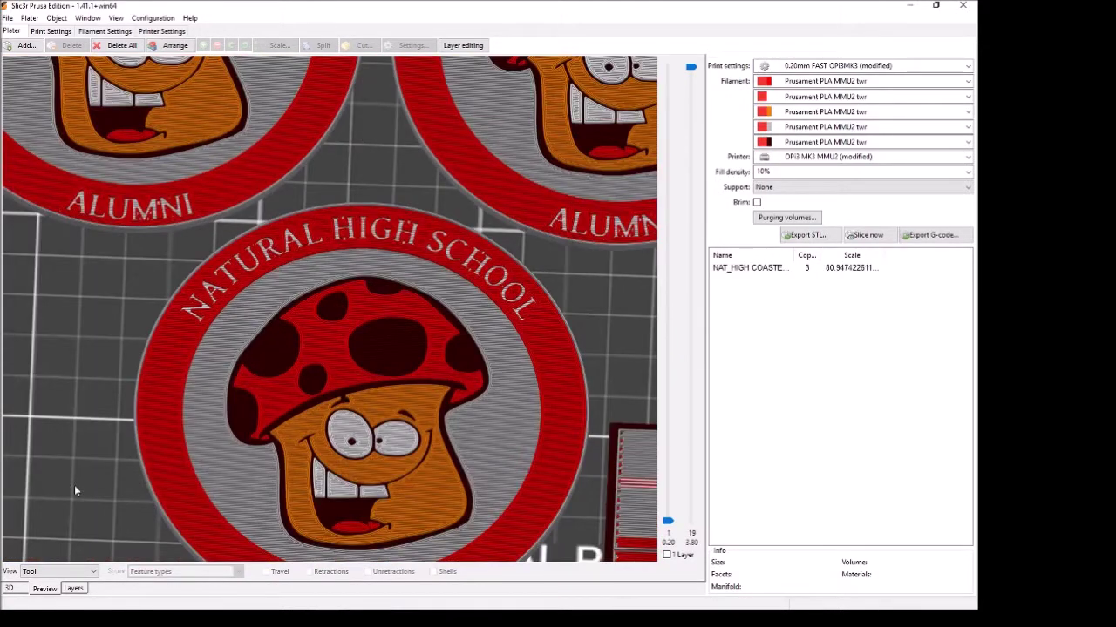
pyautogui.moveTo(74, 484); pyautogui.dragTo(75, 468)
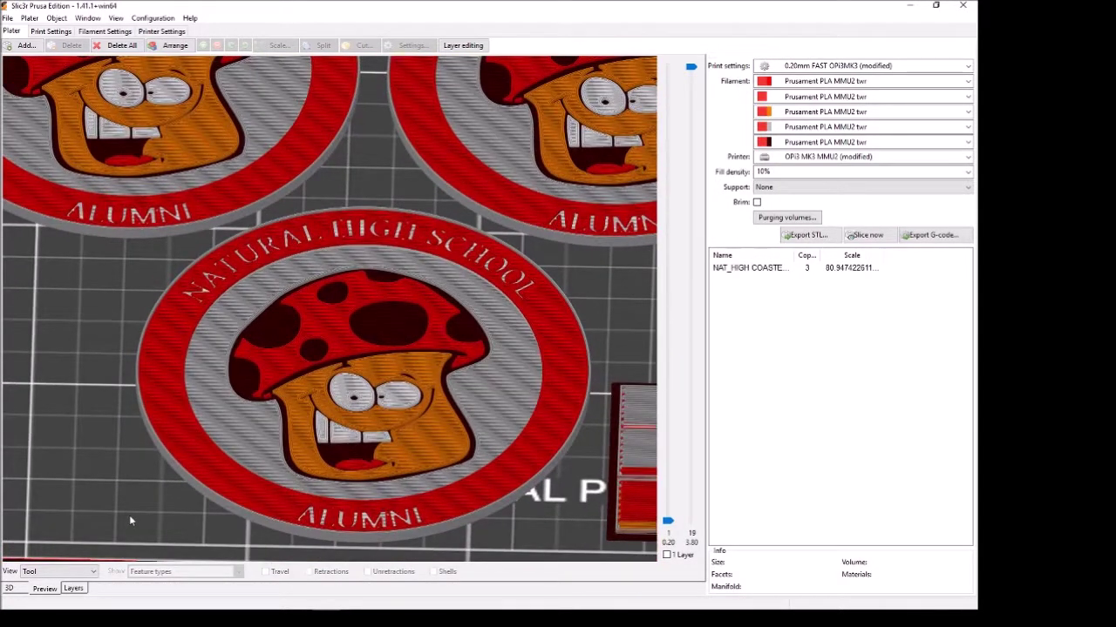
pyautogui.moveTo(130, 521); pyautogui.dragTo(133, 523)
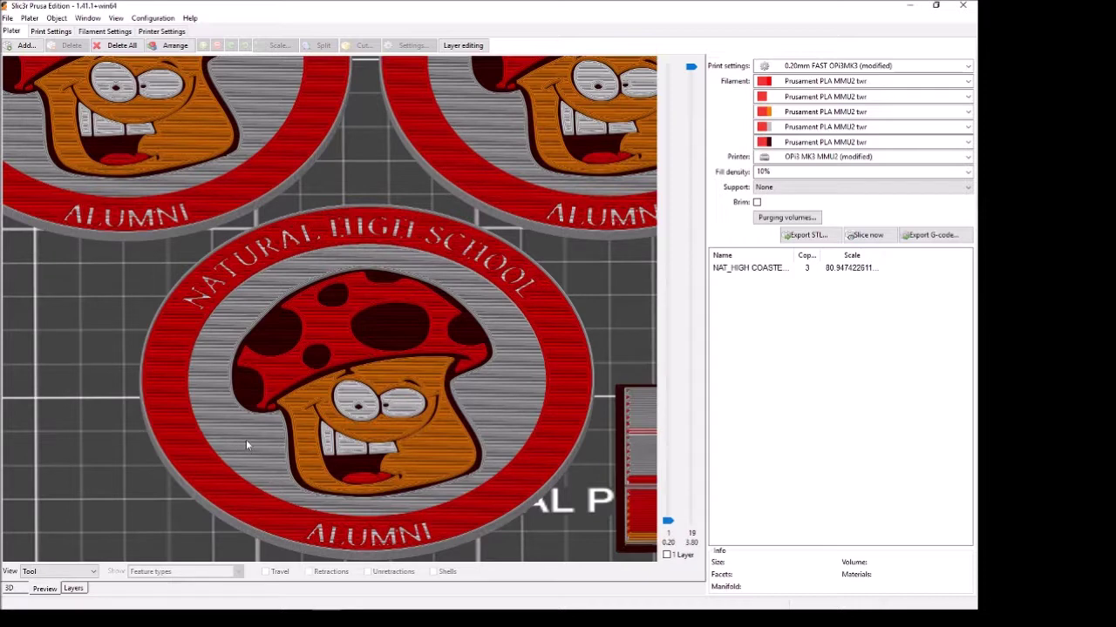
pyautogui.click(9, 589)
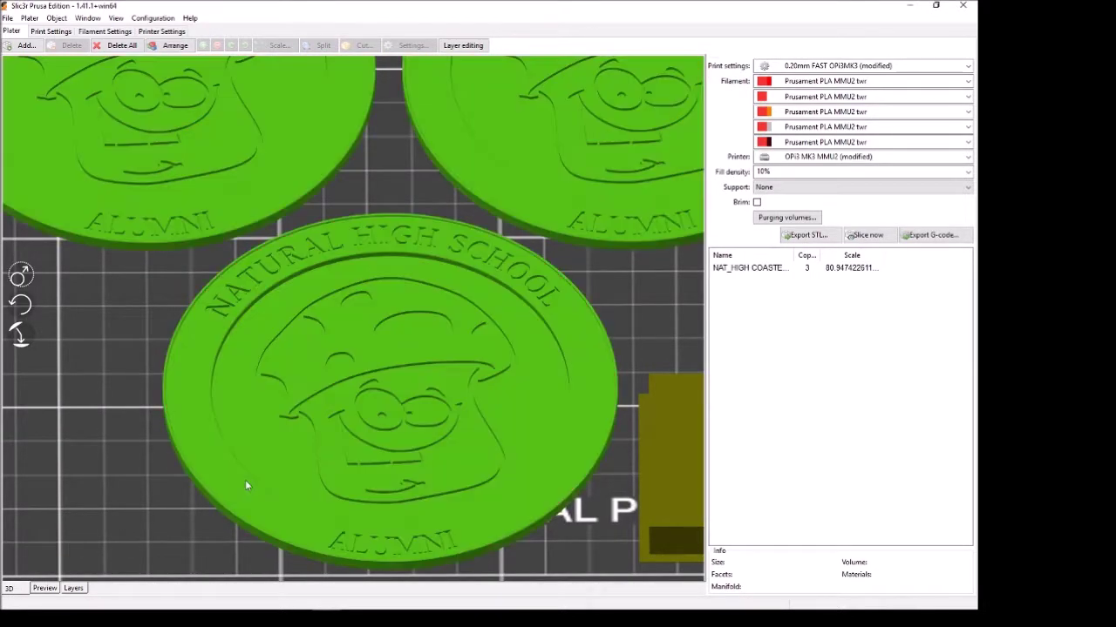
pyautogui.doubleClick(246, 485)
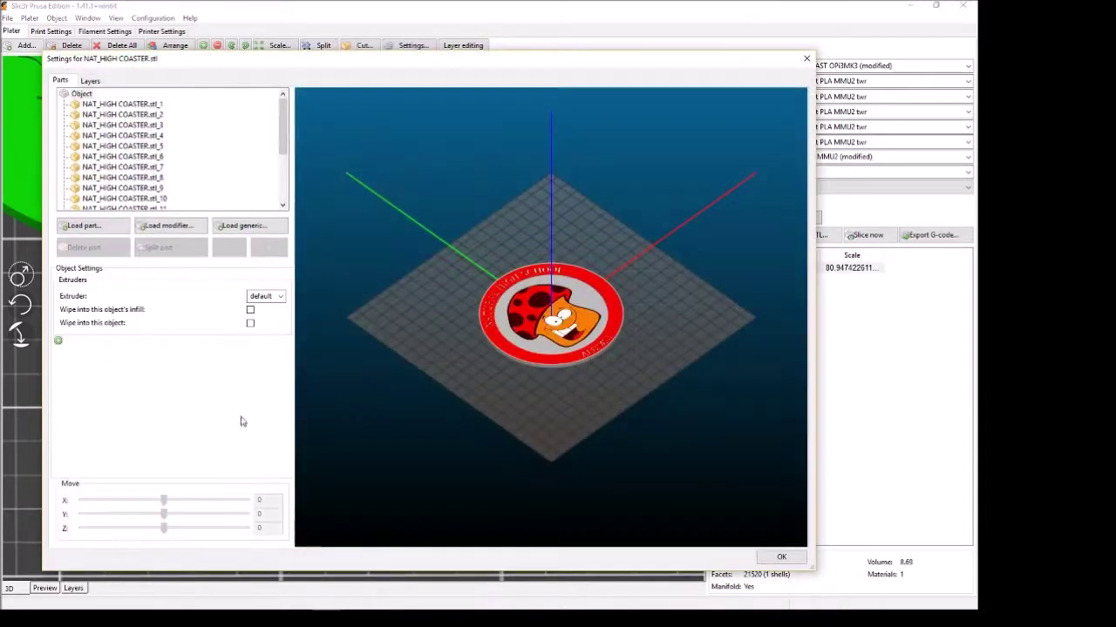
# Step: Add a Top/bottom fill pattern override of Hilbert Curve to the green ring part and confirm
pyautogui.scroll(5, 642, 312)
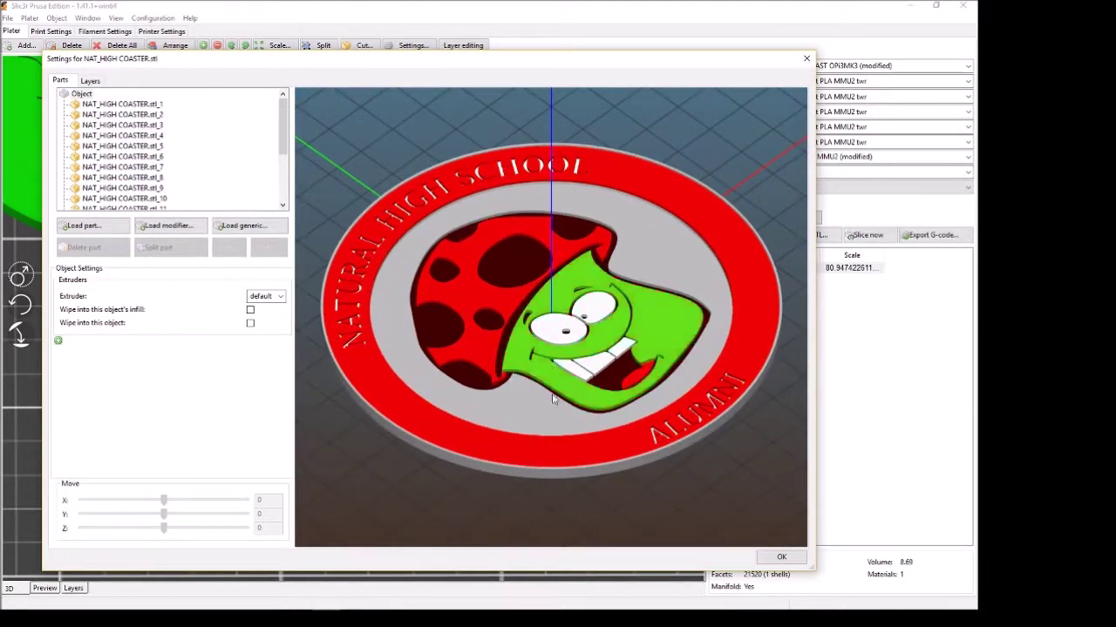
pyautogui.click(536, 405)
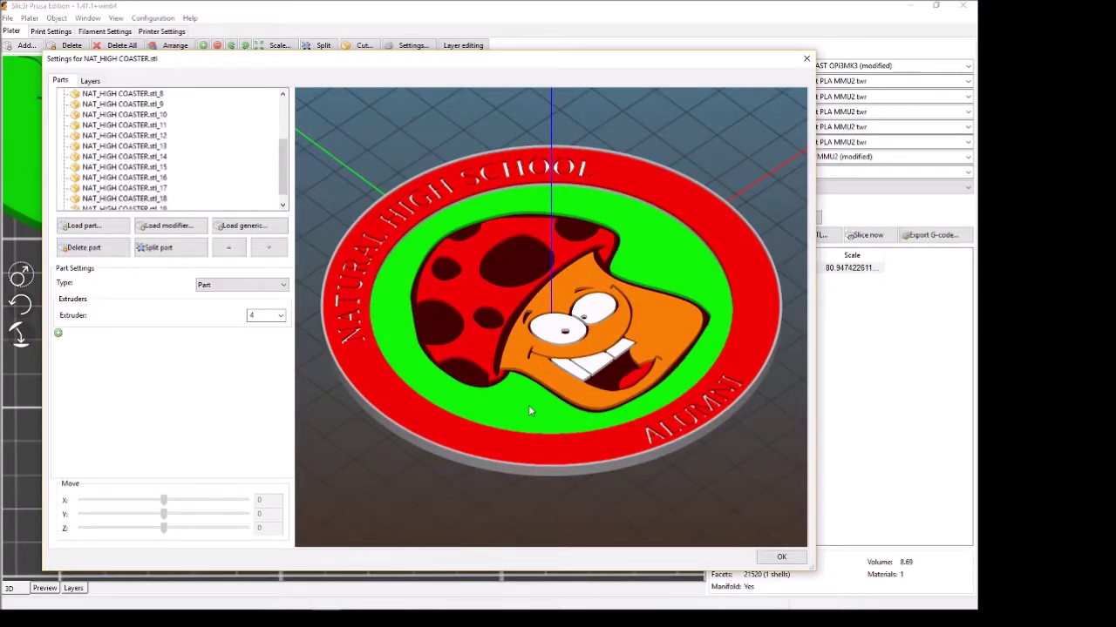
pyautogui.click(59, 333)
pyautogui.moveTo(61, 336)
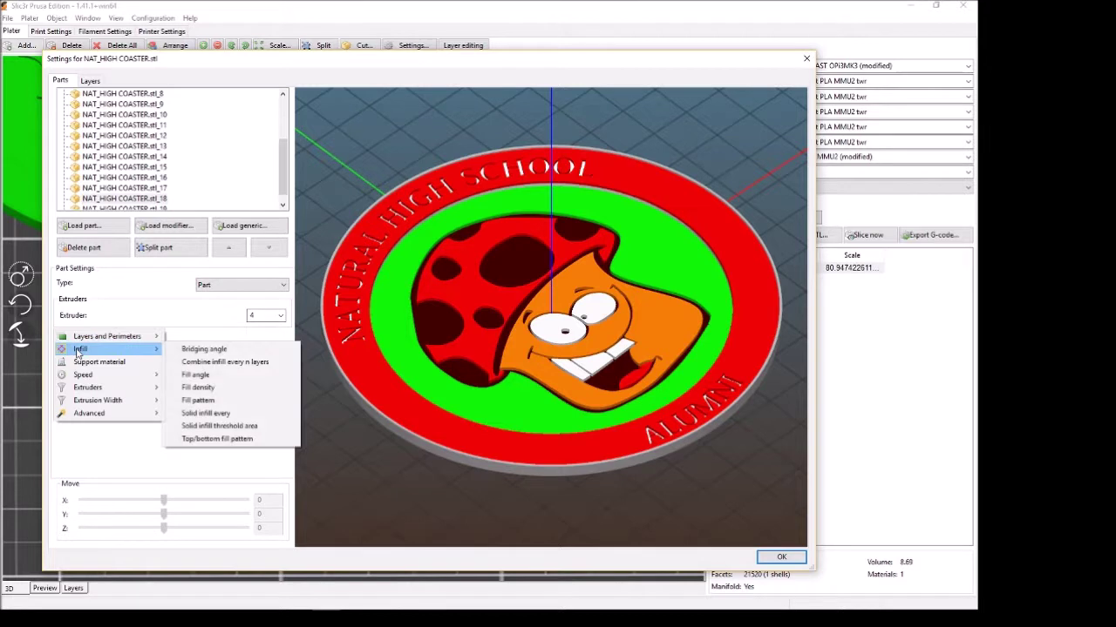
pyautogui.click(233, 440)
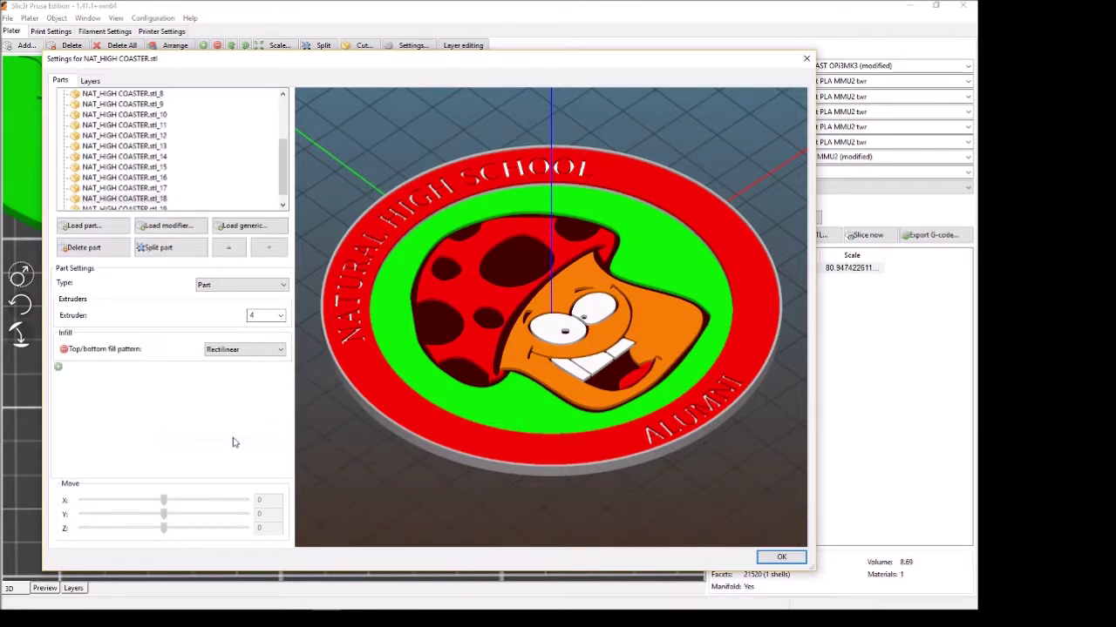
pyautogui.click(273, 352)
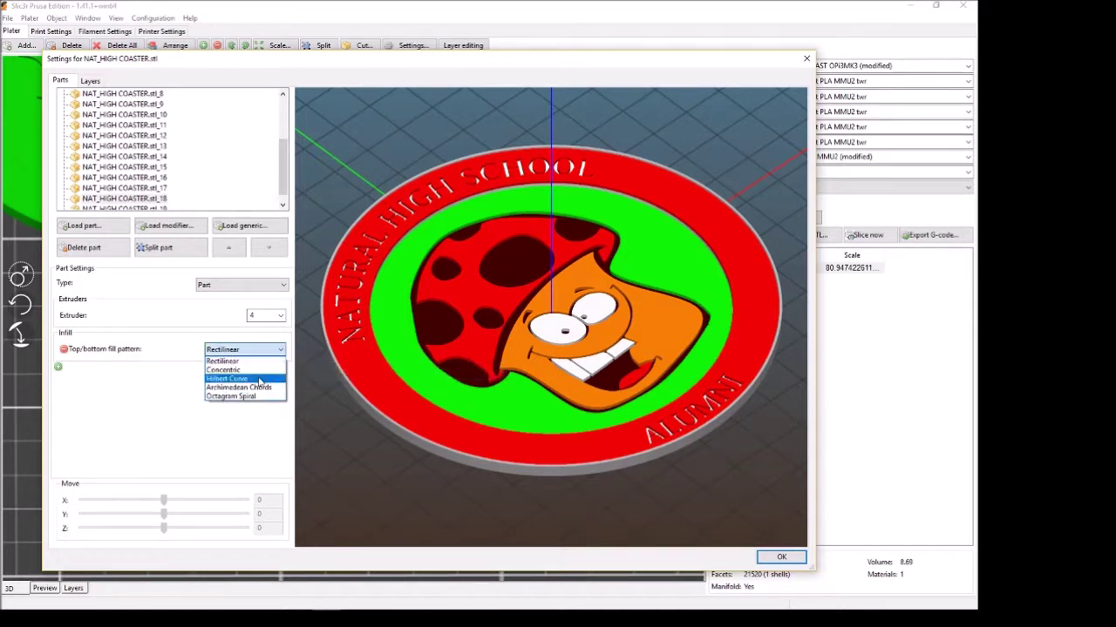
pyautogui.click(259, 380)
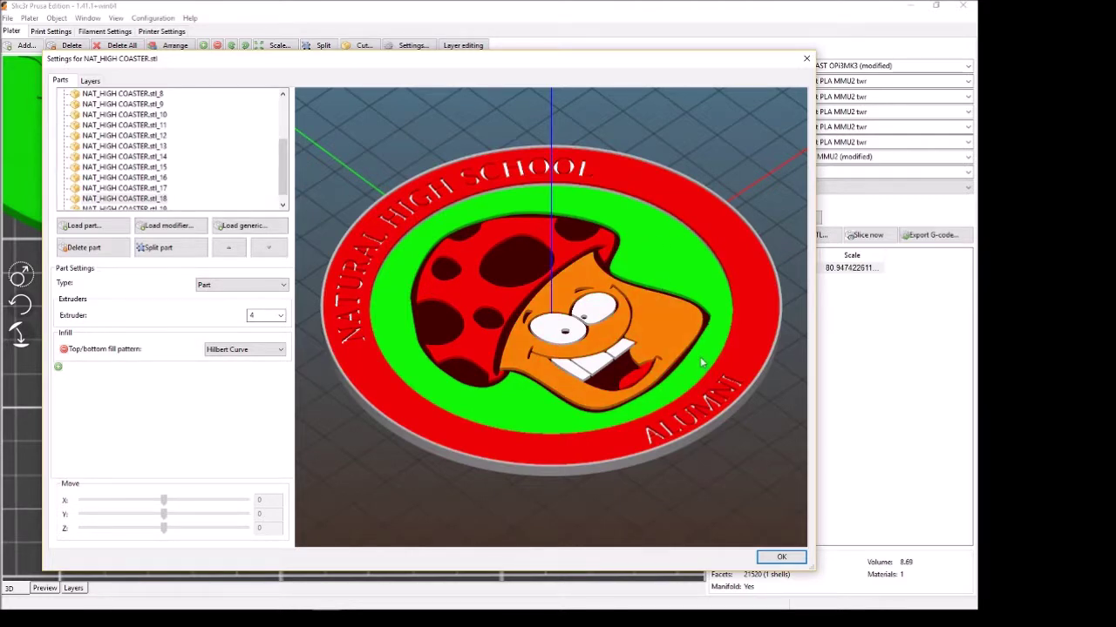
pyautogui.moveTo(782, 141); pyautogui.dragTo(753, 173)
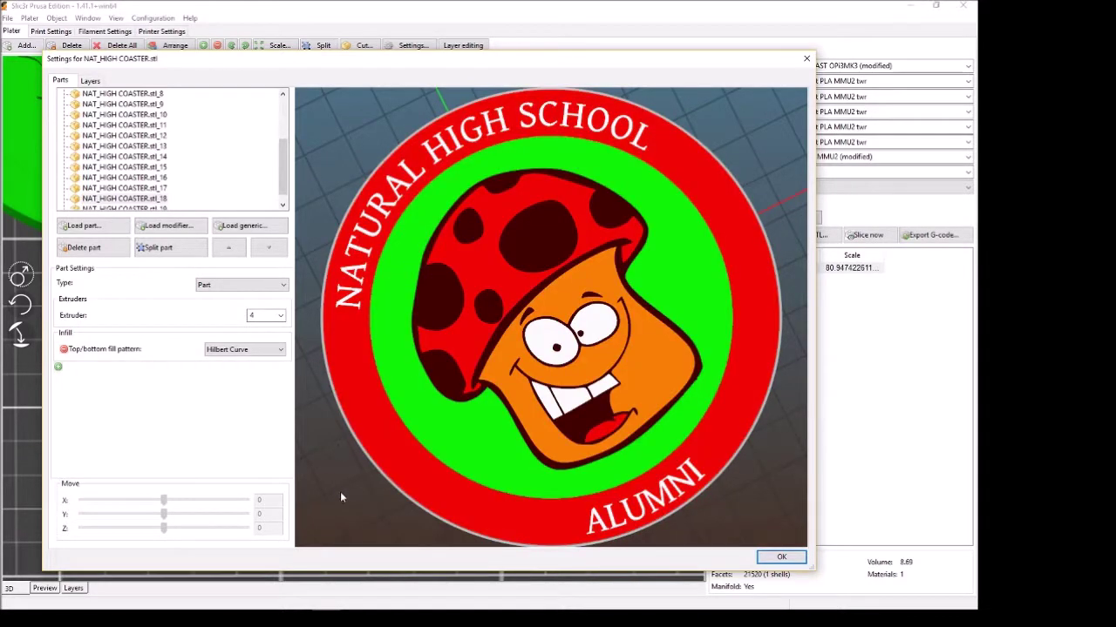
pyautogui.moveTo(340, 492); pyautogui.dragTo(331, 466)
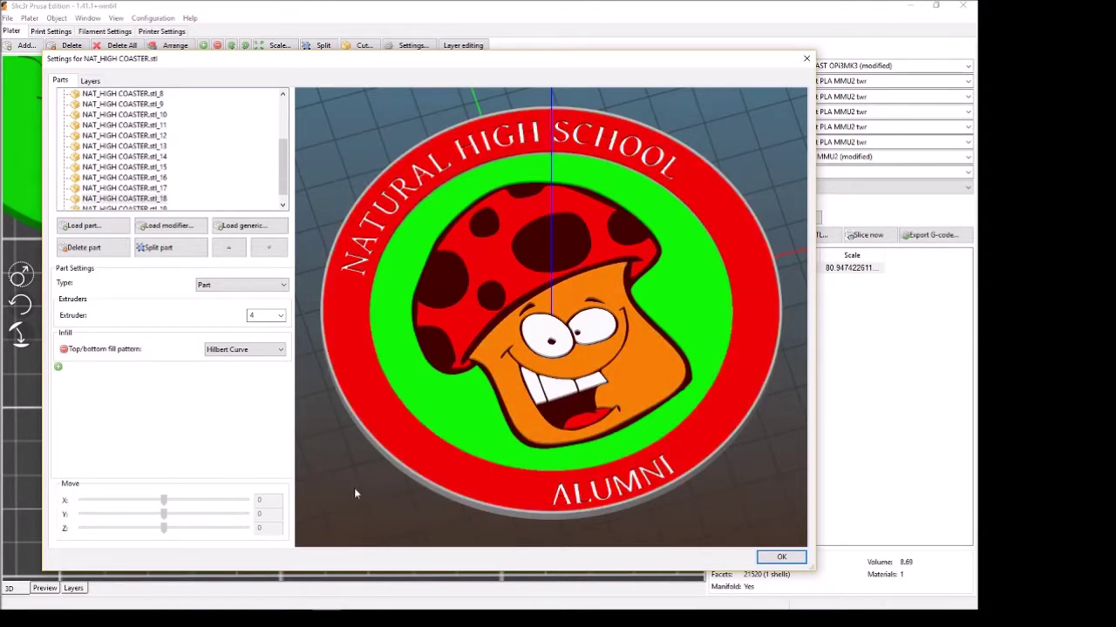
pyautogui.moveTo(354, 488); pyautogui.dragTo(354, 493)
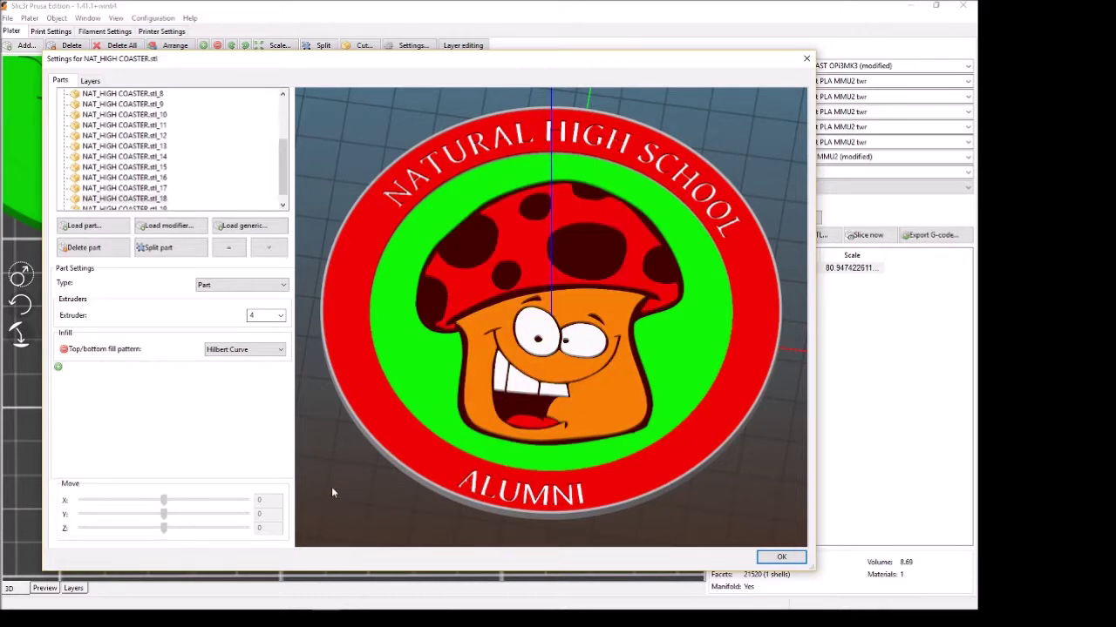
pyautogui.moveTo(331, 492)
pyautogui.mouseDown()
pyautogui.moveTo(340, 474)
pyautogui.moveTo(337, 490)
pyautogui.mouseUp()
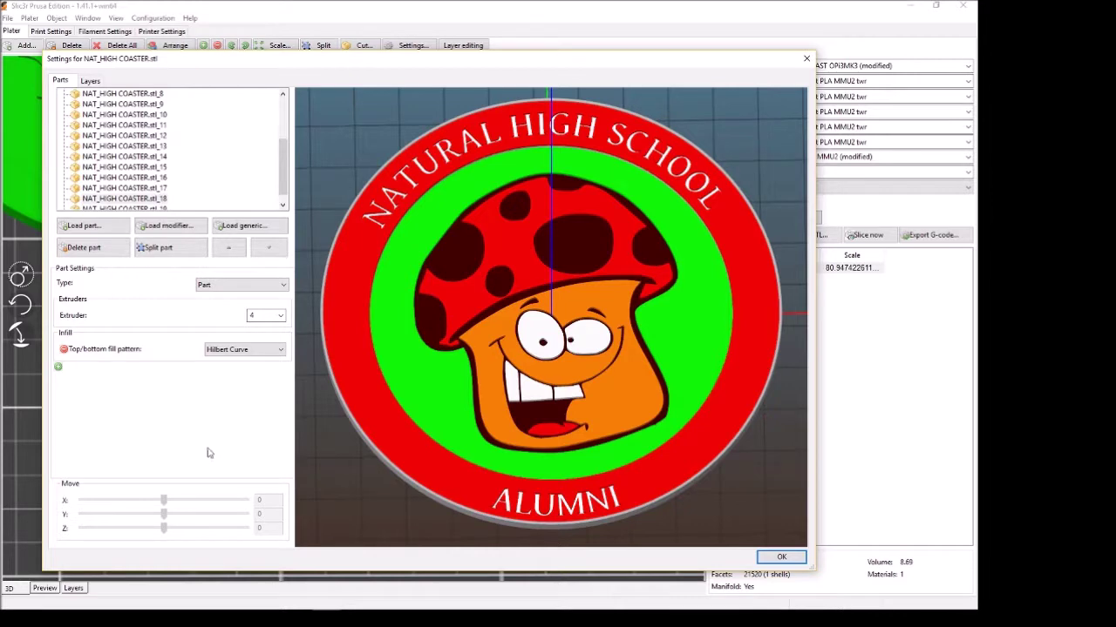
pyautogui.click(783, 557)
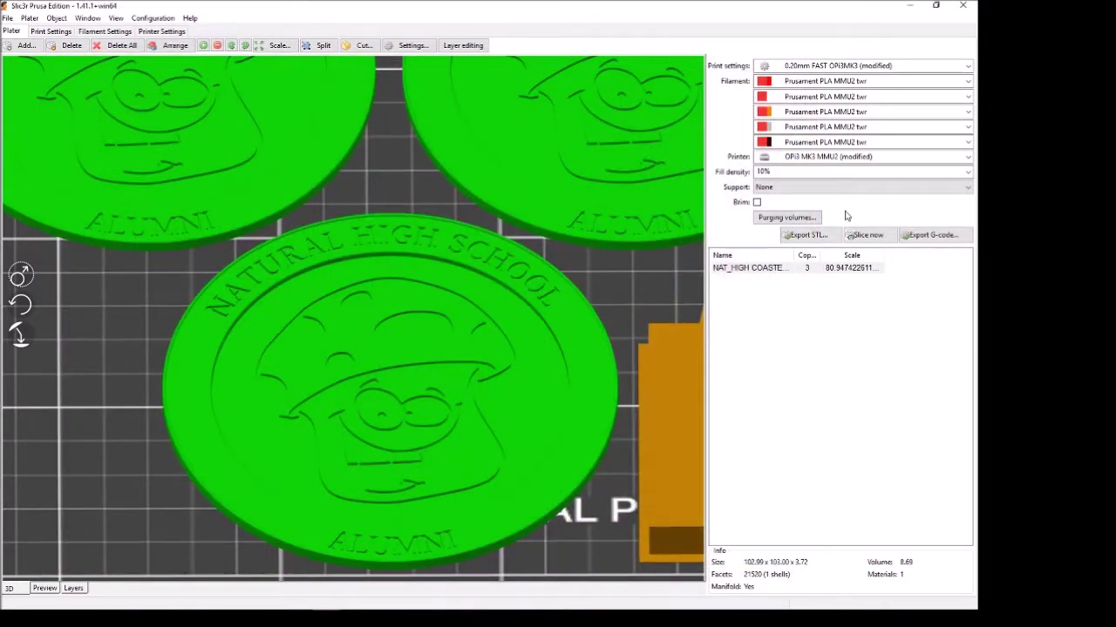
# Step: Slice the three coasters and view the sliced layers in the Preview
pyautogui.click(864, 236)
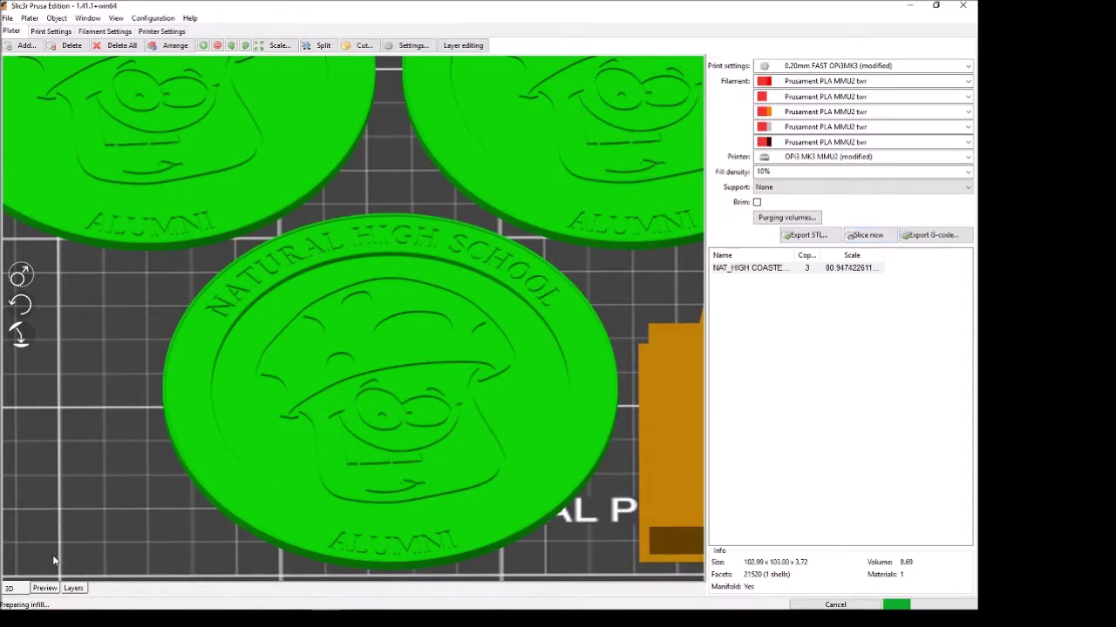
pyautogui.click(44, 589)
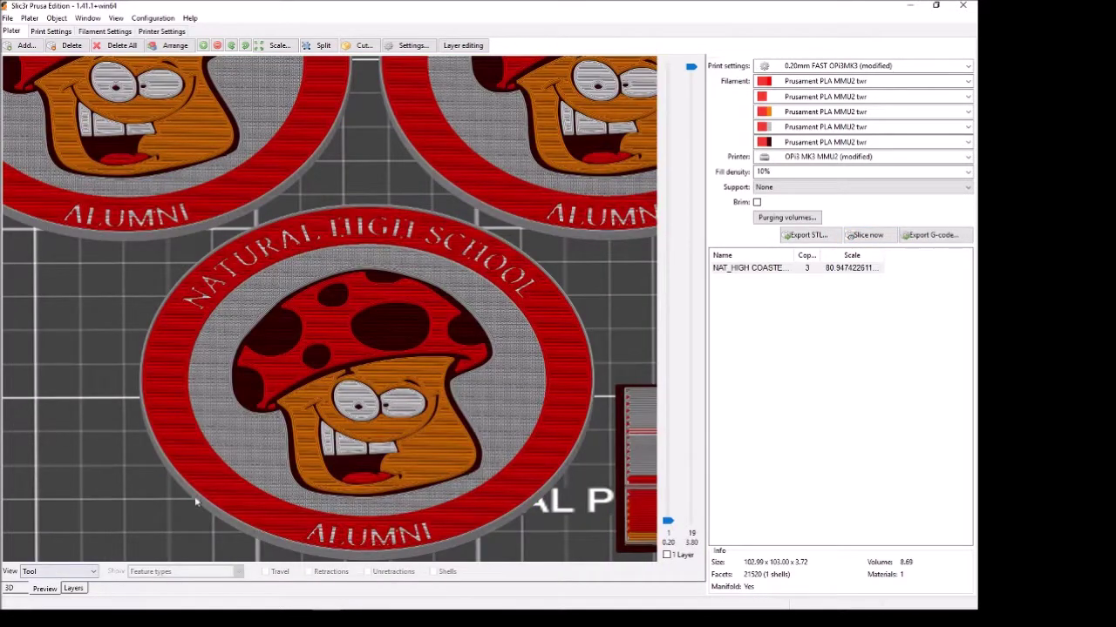
pyautogui.scroll(10, 149, 323)
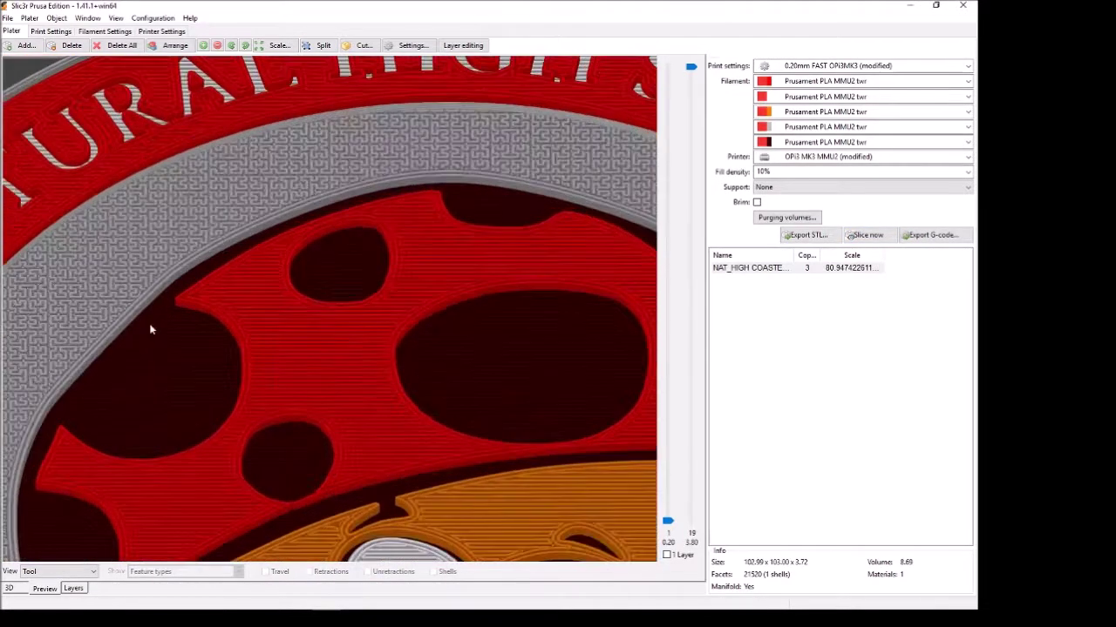
pyautogui.scroll(1, 258, 153)
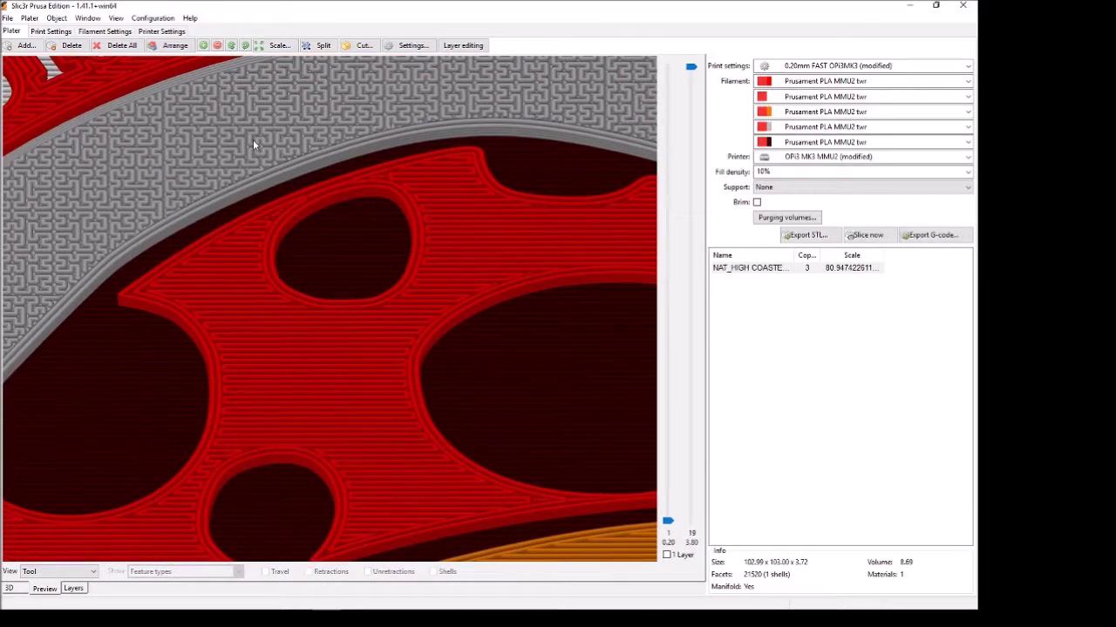
pyautogui.scroll(-5, 260, 143)
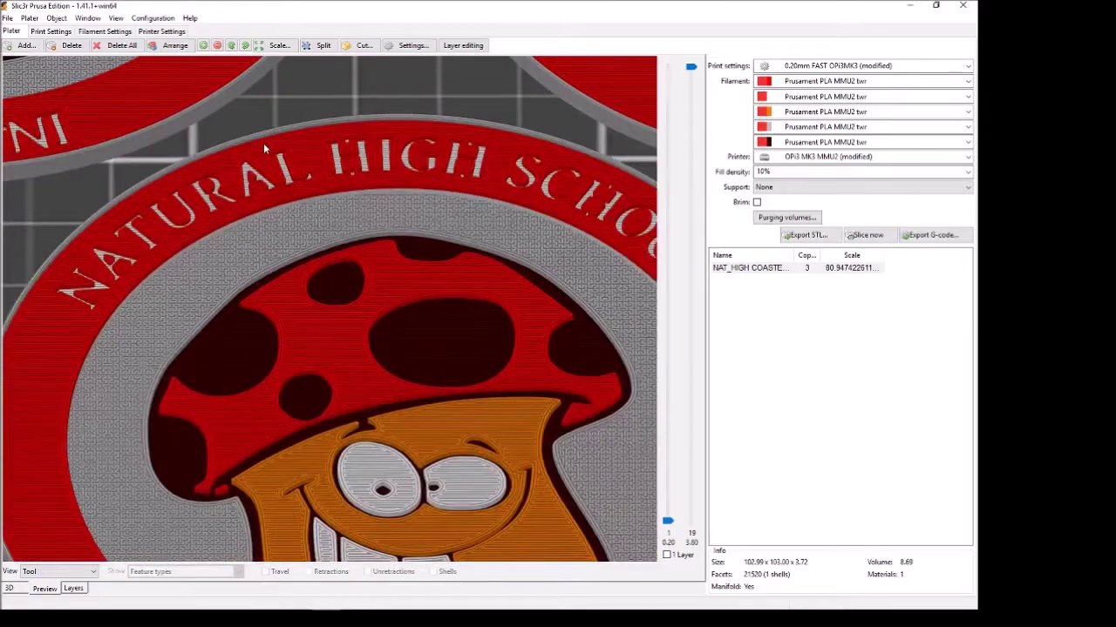
pyautogui.scroll(4, 346, 99)
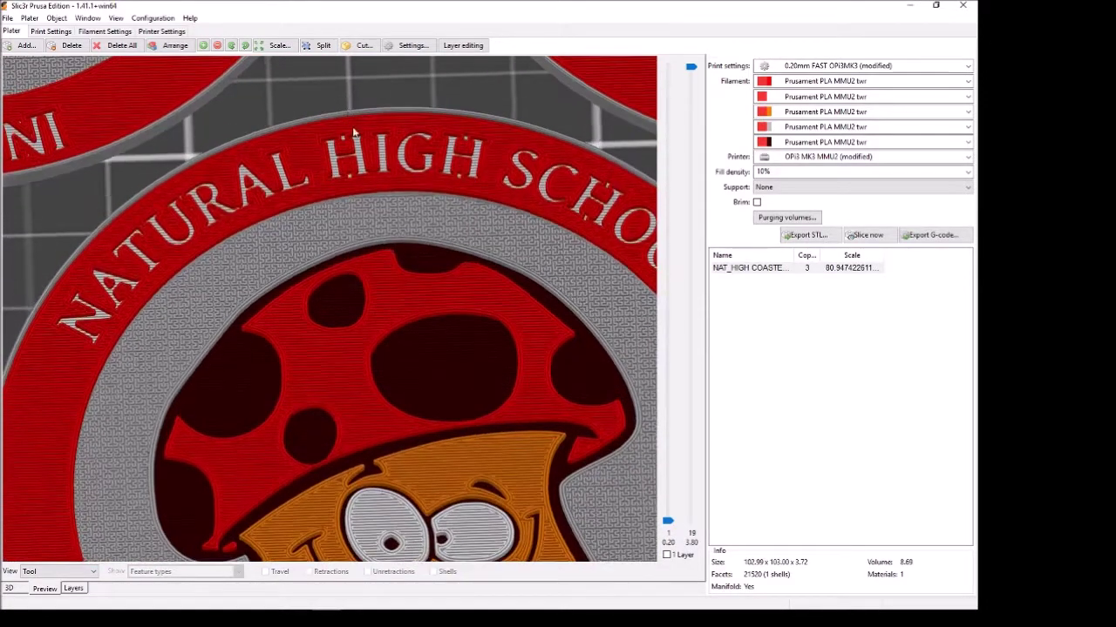
pyautogui.scroll(-5, 364, 117)
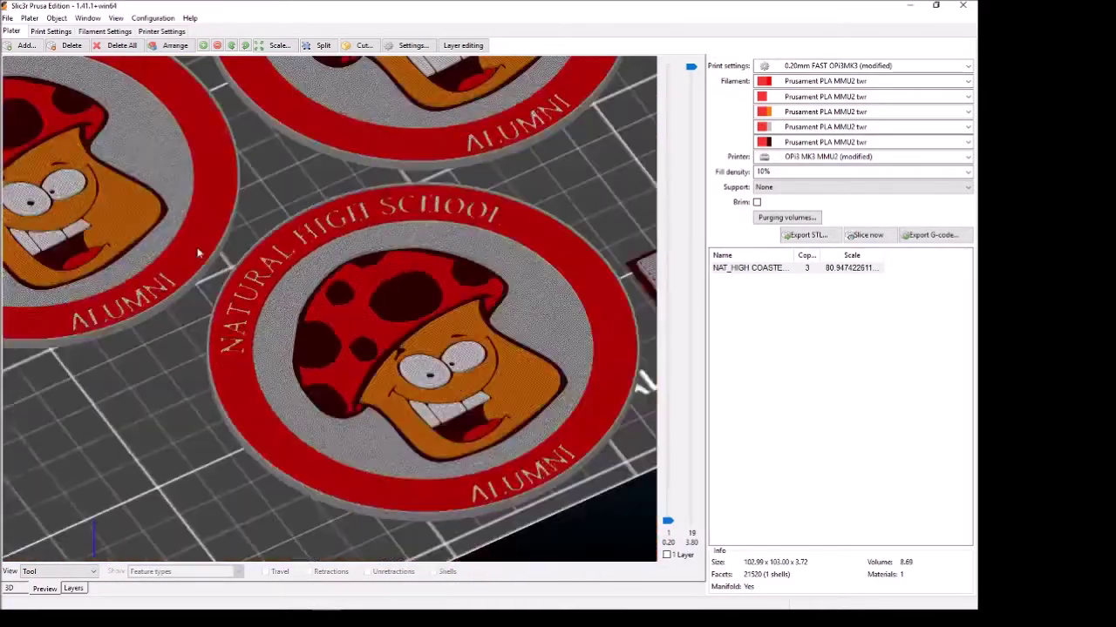
# Step: Orbit the sliced preview to inspect the coasters from several angles
pyautogui.moveTo(596, 229); pyautogui.dragTo(570, 250)
pyautogui.scroll(-3, 144, 324)
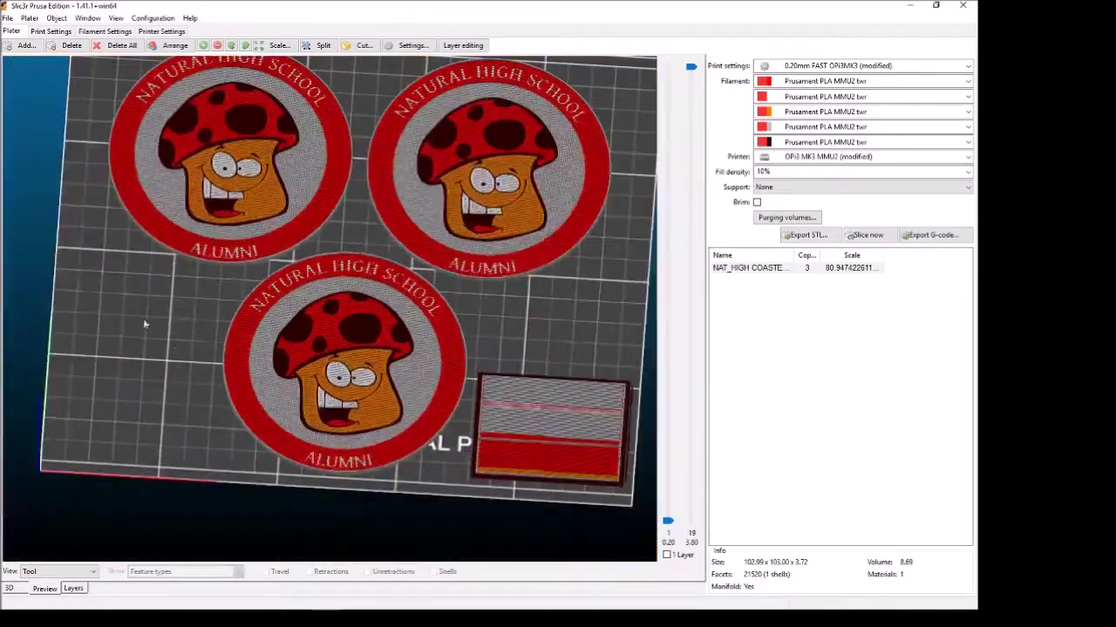
pyautogui.scroll(1, 560, 343)
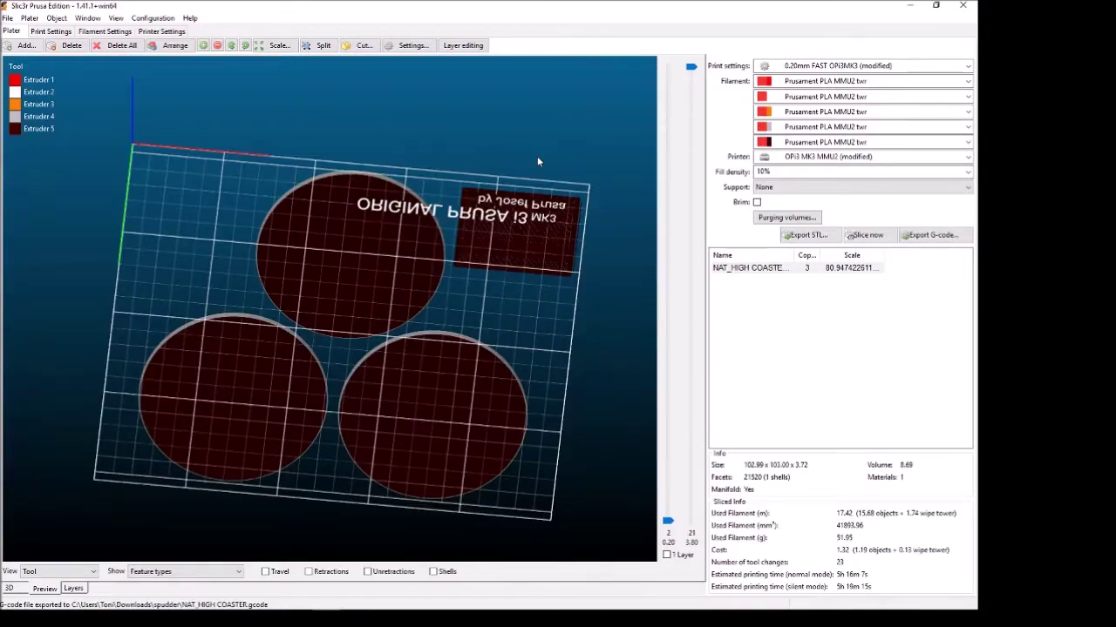
pyautogui.moveTo(537, 156); pyautogui.dragTo(549, 247)
pyautogui.scroll(3, 302, 378)
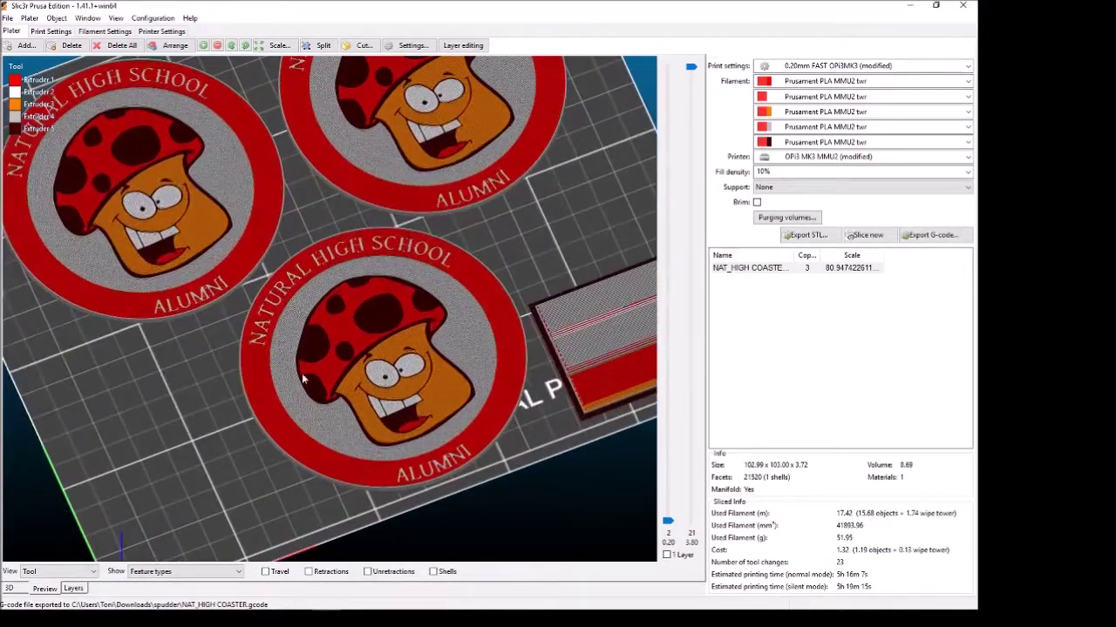
pyautogui.moveTo(218, 471); pyautogui.dragTo(214, 475)
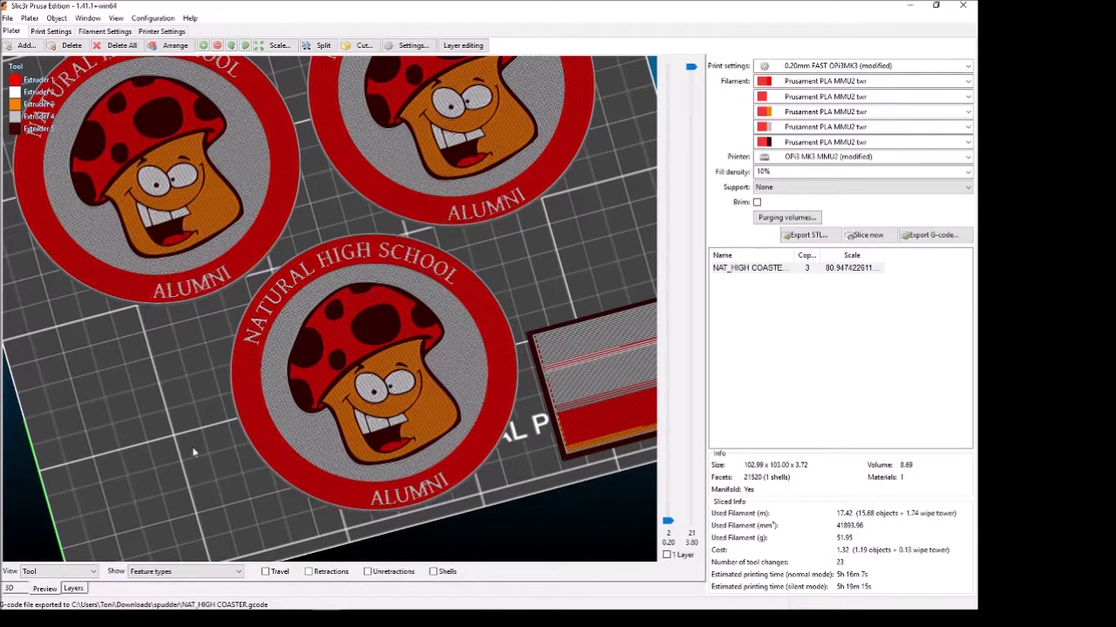
pyautogui.moveTo(194, 452); pyautogui.dragTo(377, 337)
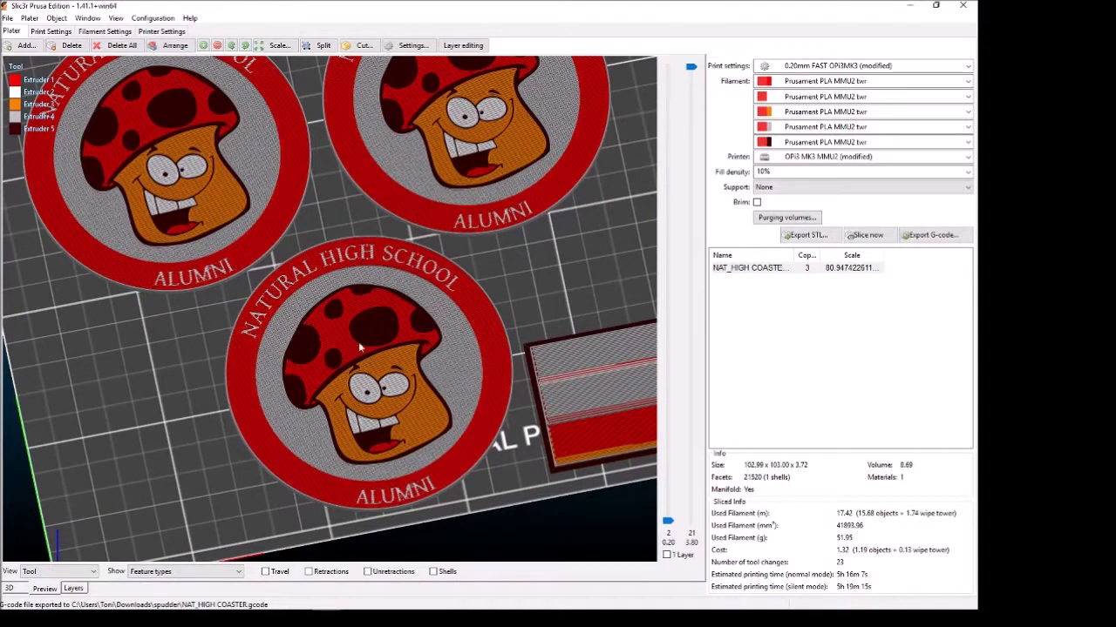
pyautogui.moveTo(224, 440); pyautogui.dragTo(197, 521)
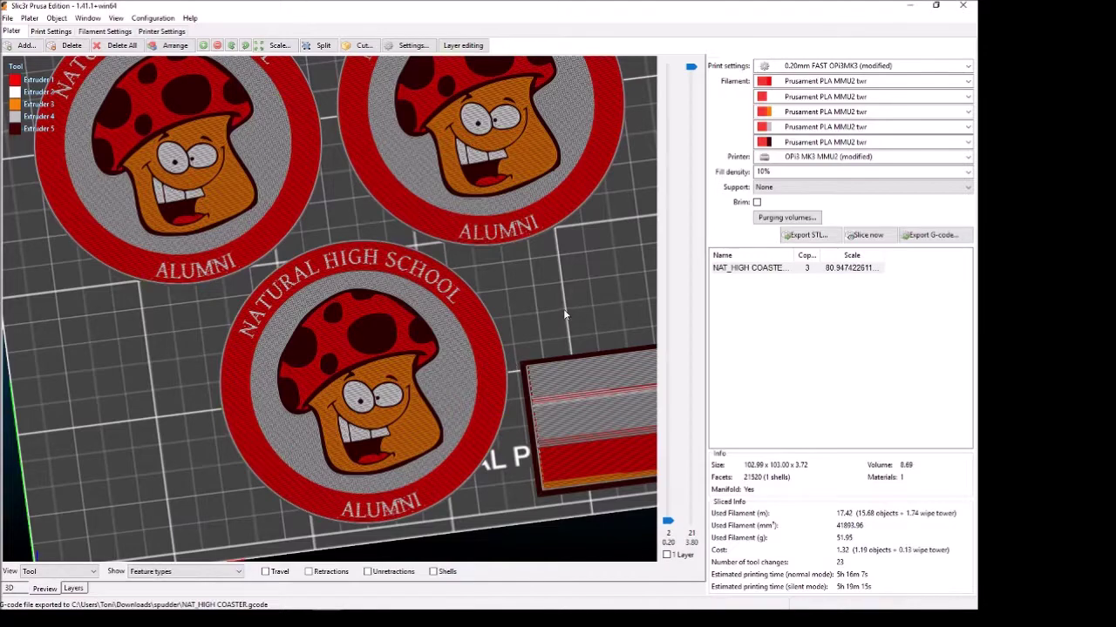
pyautogui.moveTo(563, 314); pyautogui.dragTo(562, 326)
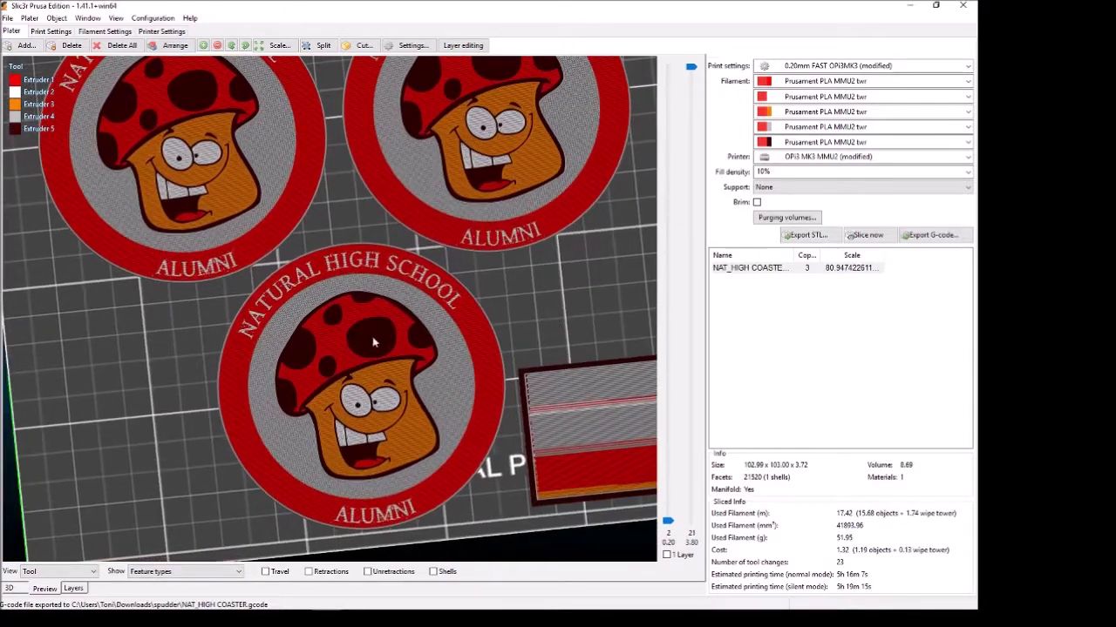
pyautogui.moveTo(491, 367); pyautogui.dragTo(416, 289)
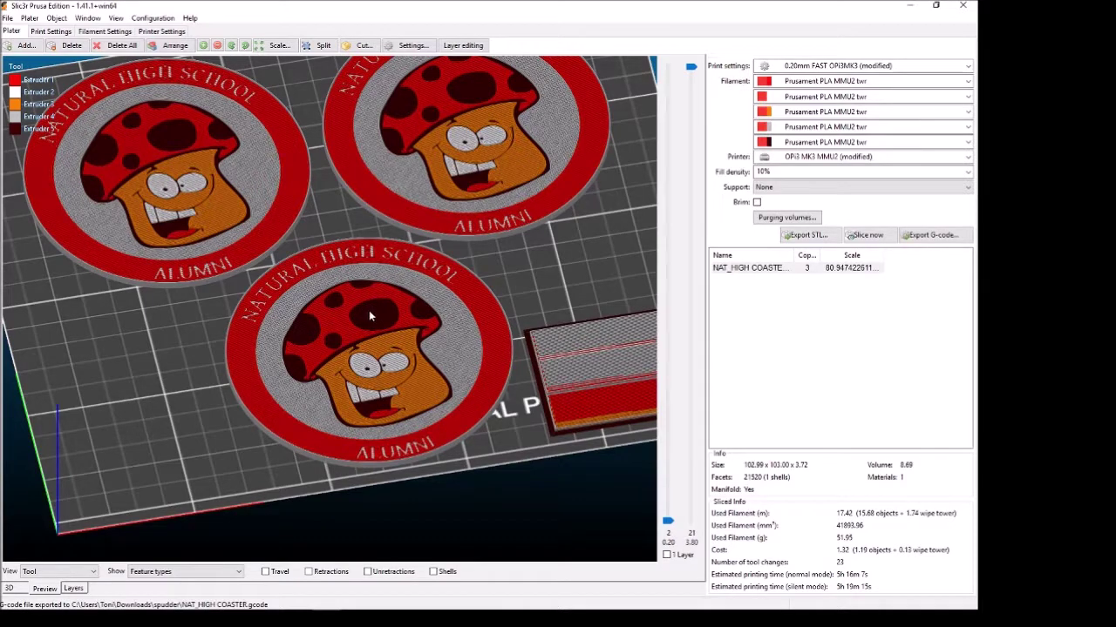
# Step: Return to the unsliced 3D view and switch over to Fusion 360
pyautogui.hotkey('ctrl', '5')
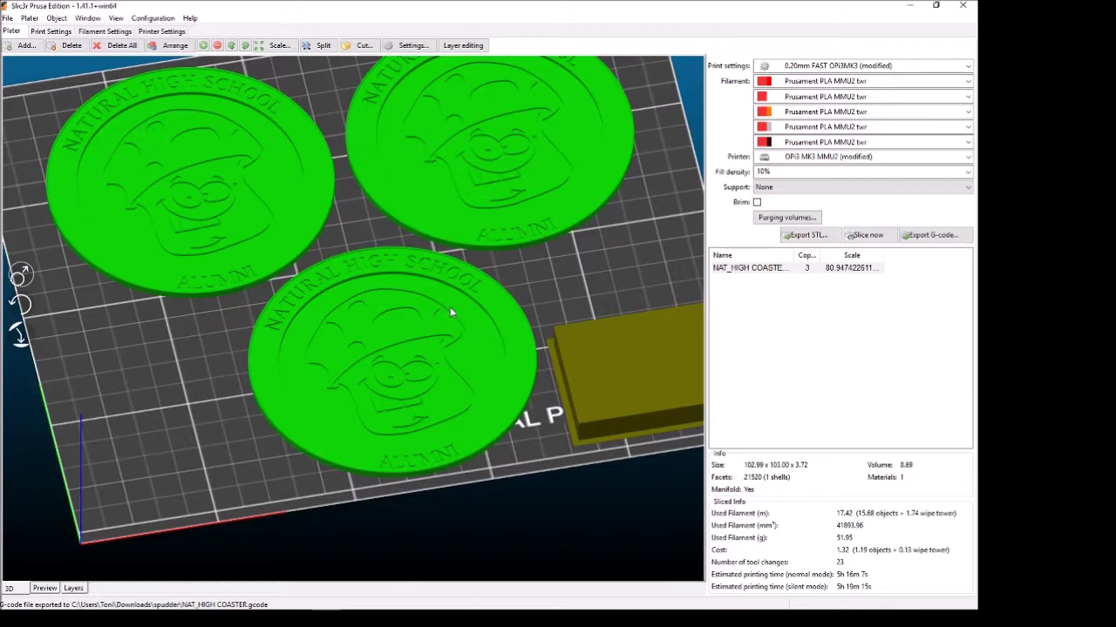
pyautogui.moveTo(323, 617)
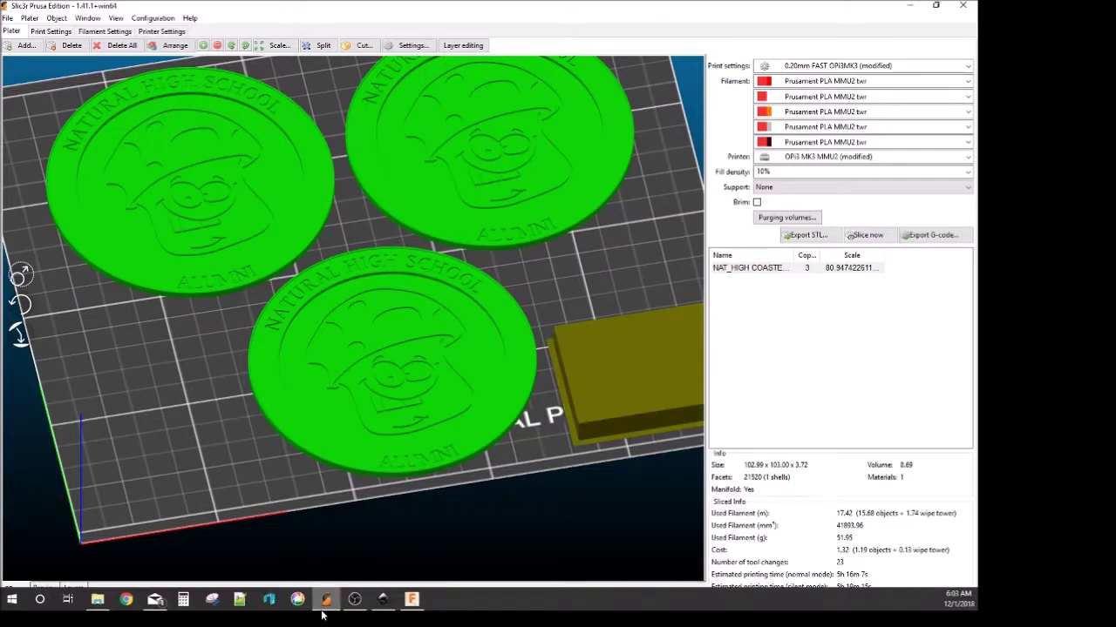
pyautogui.click(413, 600)
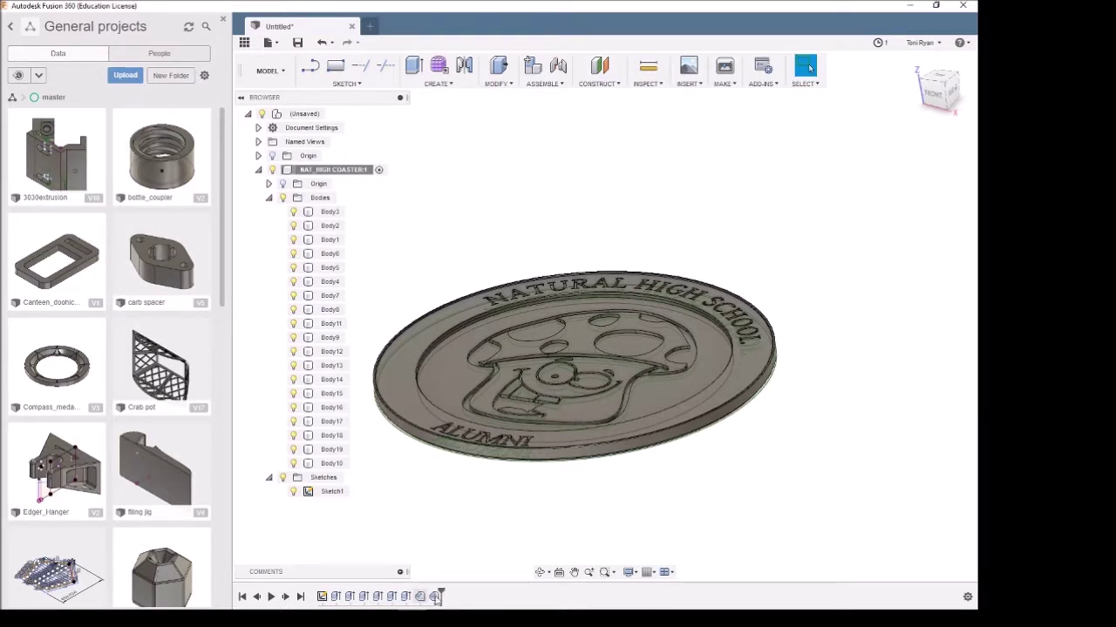
# Step: Roll the timeline back, begin an Extrude with bodies hidden to see the profiles, then cancel it
pyautogui.moveTo(442, 591); pyautogui.dragTo(413, 594)
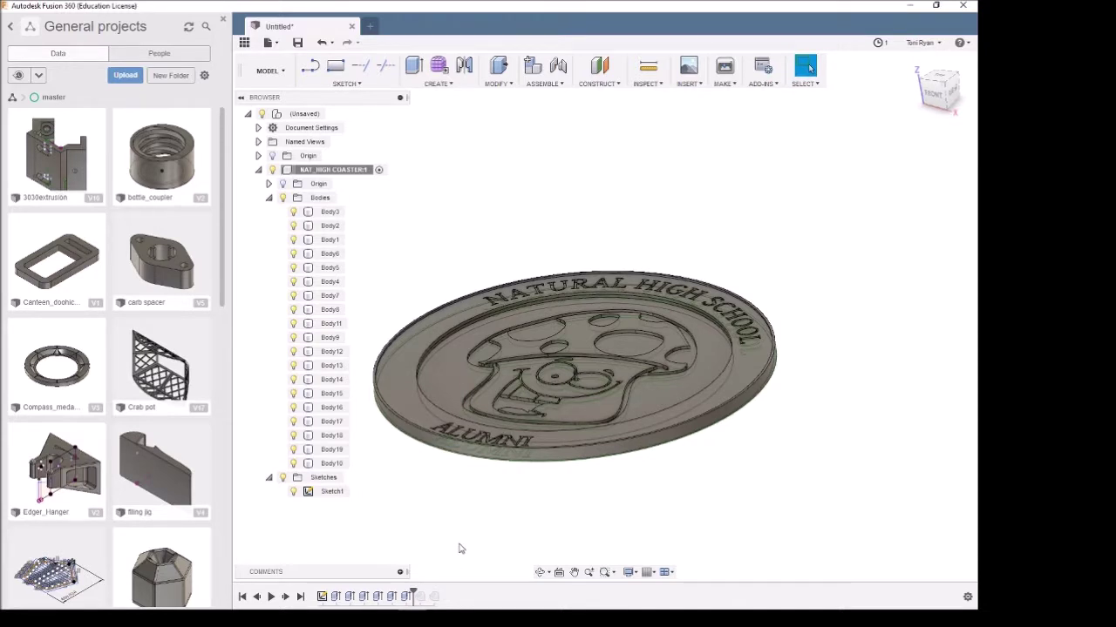
pyautogui.press('e')
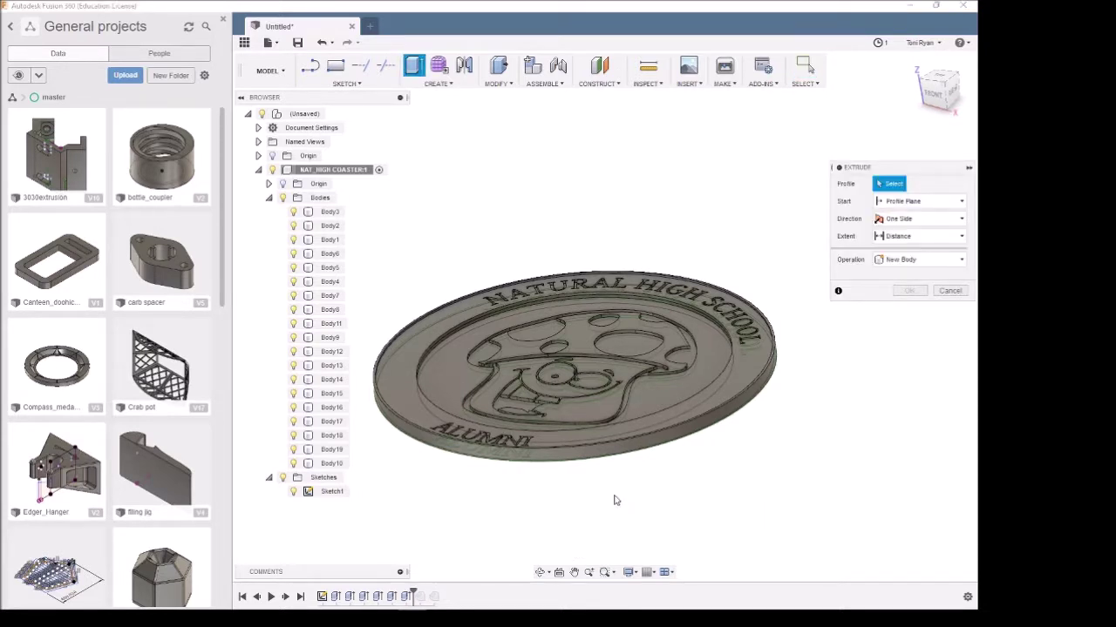
pyautogui.click(282, 198)
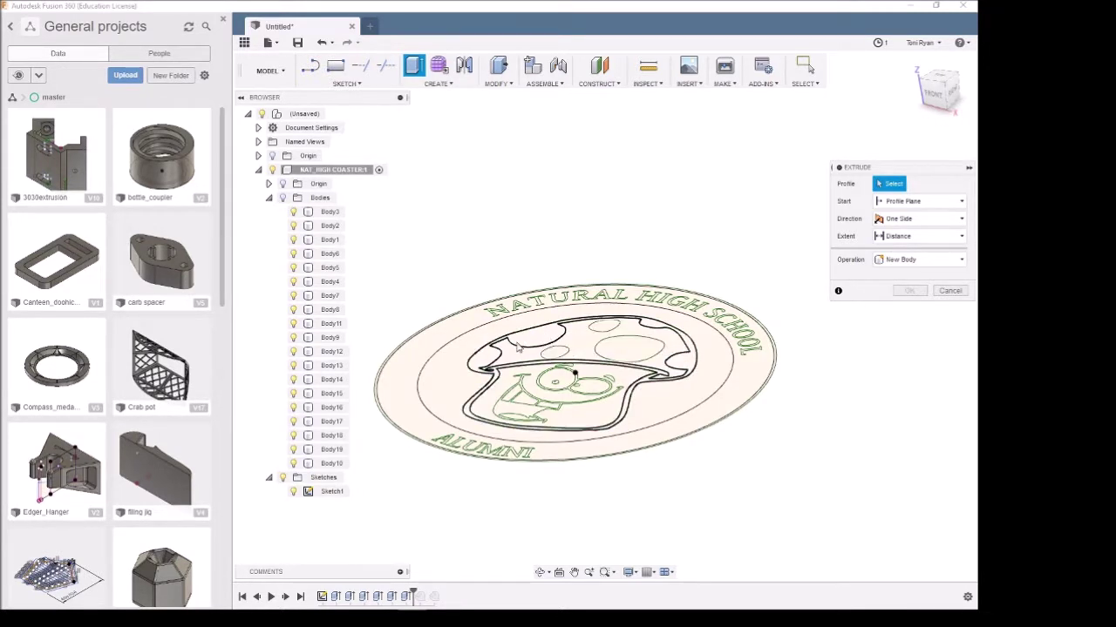
pyautogui.scroll(4, 501, 350)
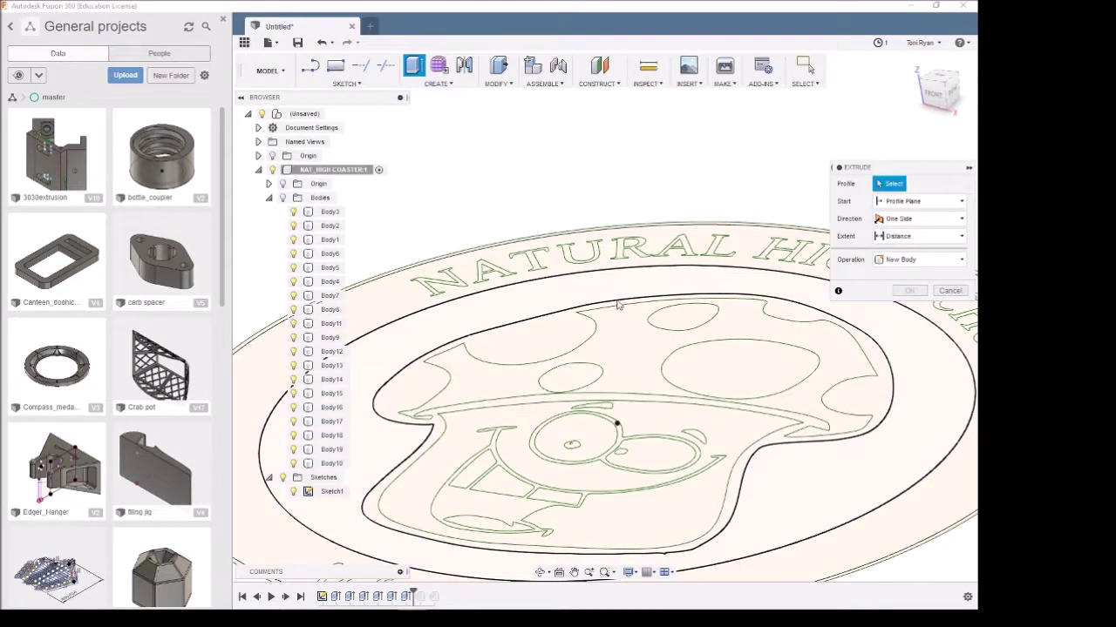
pyautogui.click(952, 292)
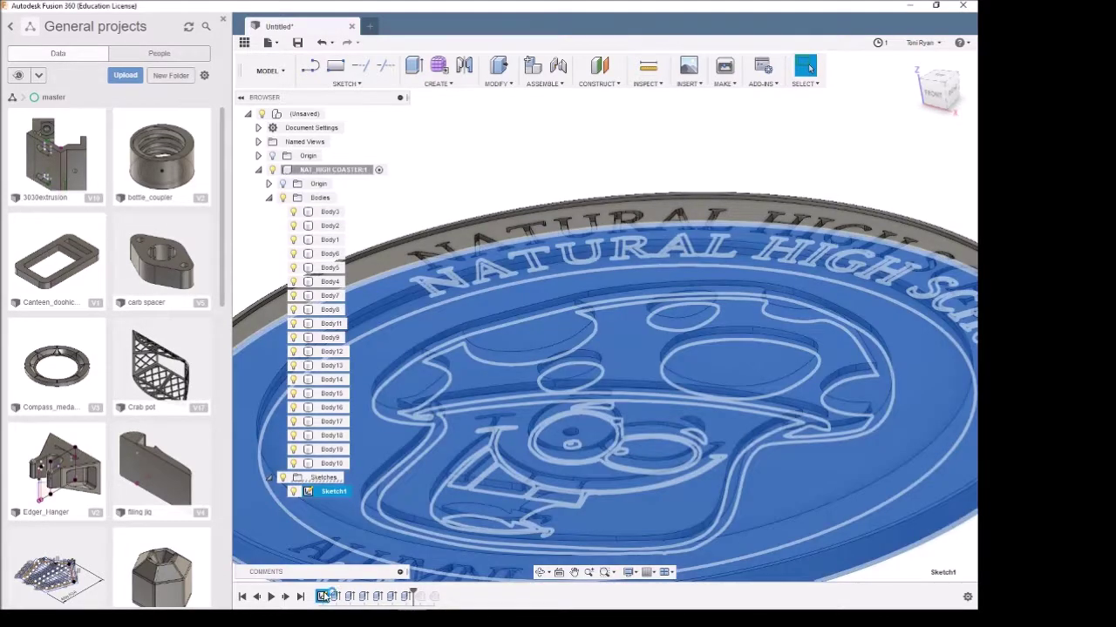
# Step: Open Sketch1 and offset the mushroom outline 1.797 mm inward
pyautogui.doubleClick(323, 597)
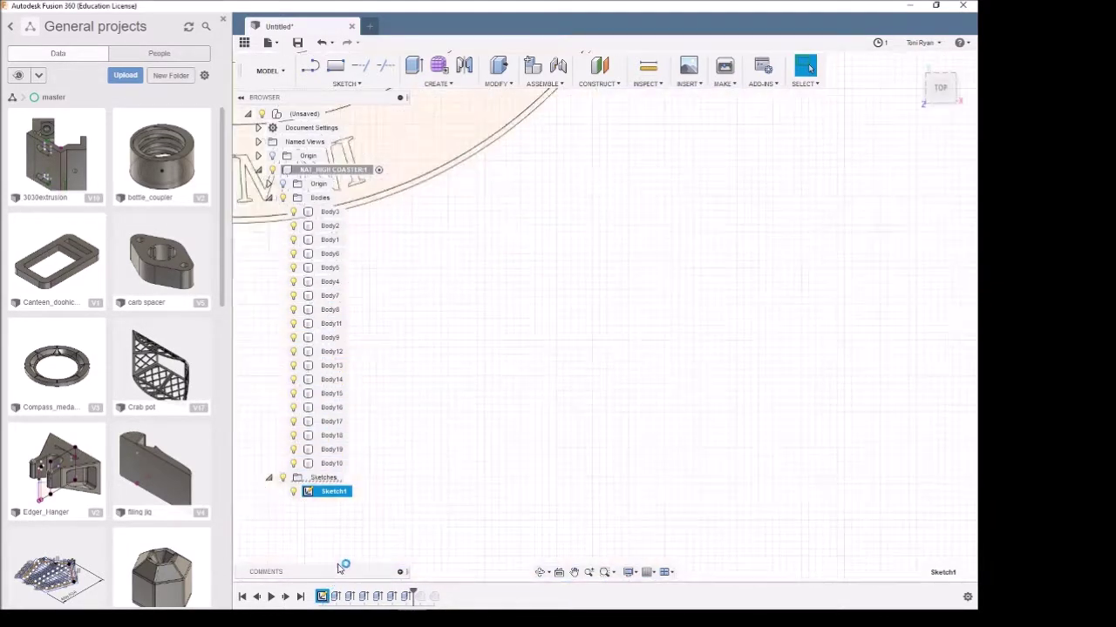
pyautogui.press('o')
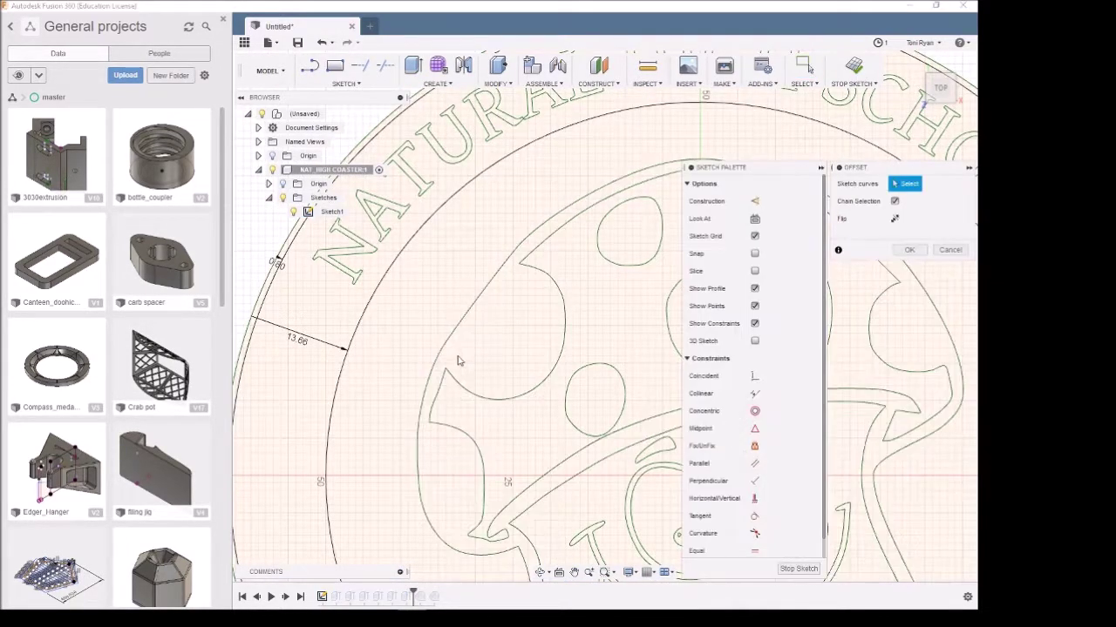
pyautogui.click(455, 341)
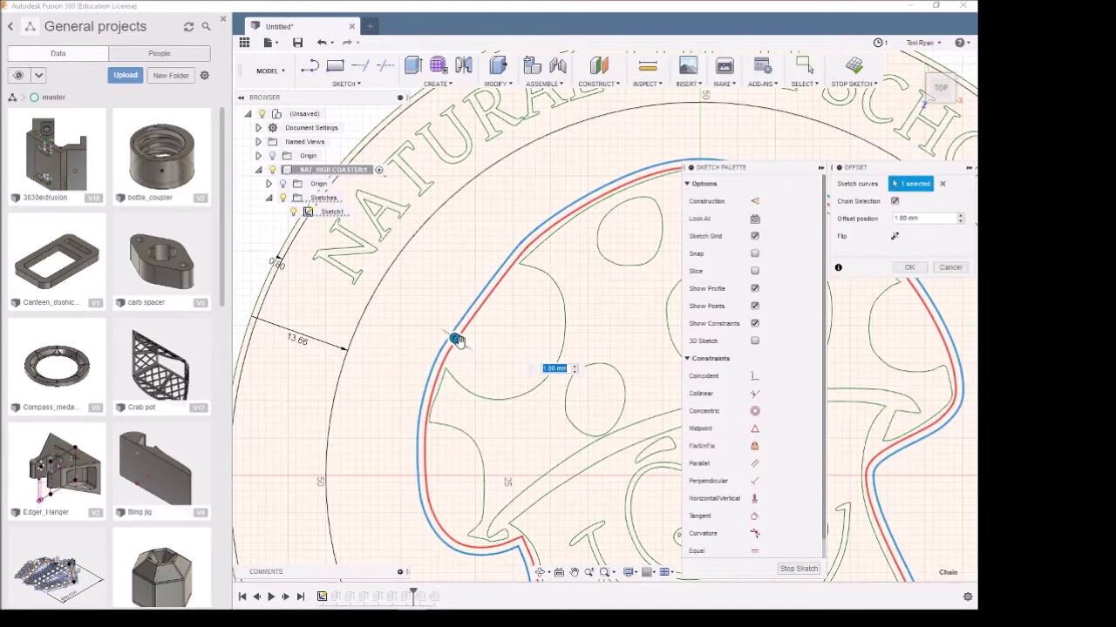
pyautogui.moveTo(457, 340); pyautogui.dragTo(464, 345)
pyautogui.click(460, 344)
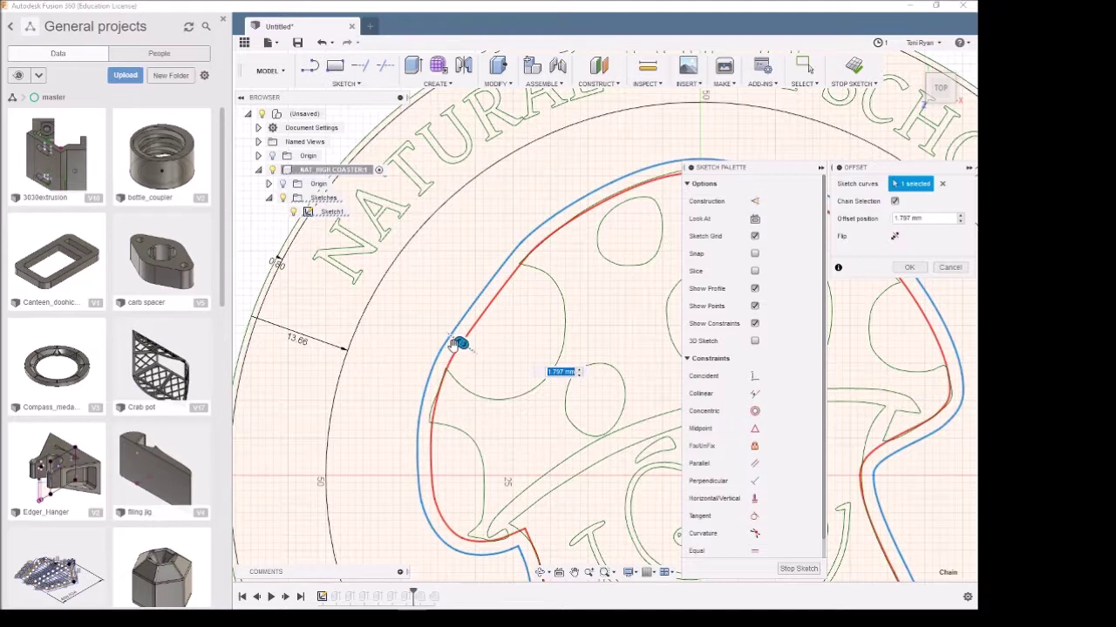
pyautogui.click(909, 267)
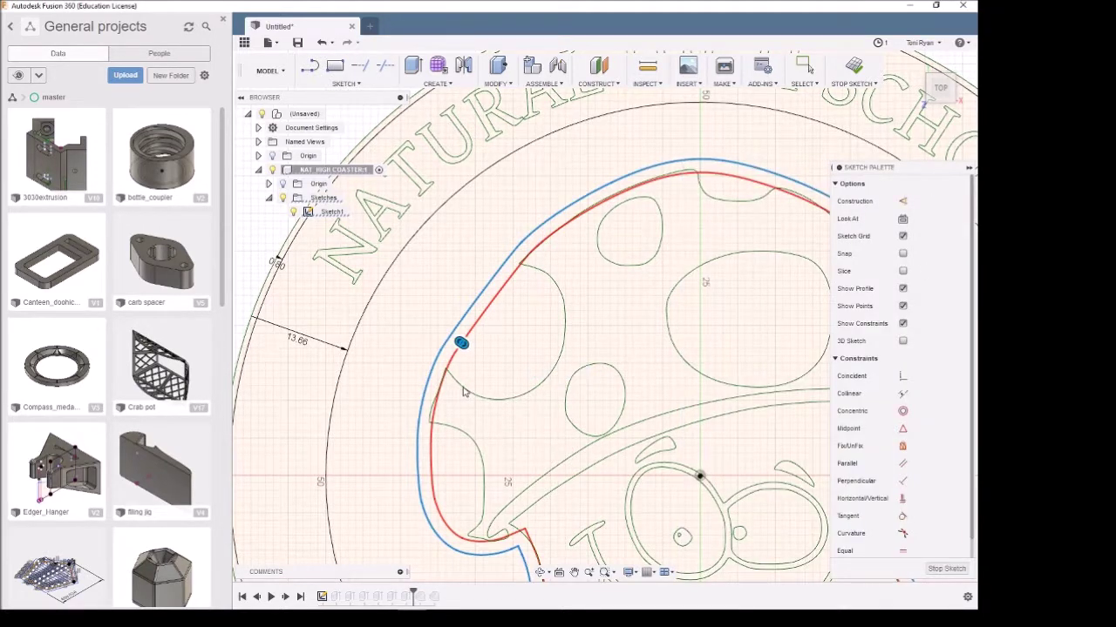
pyautogui.scroll(3, 419, 453)
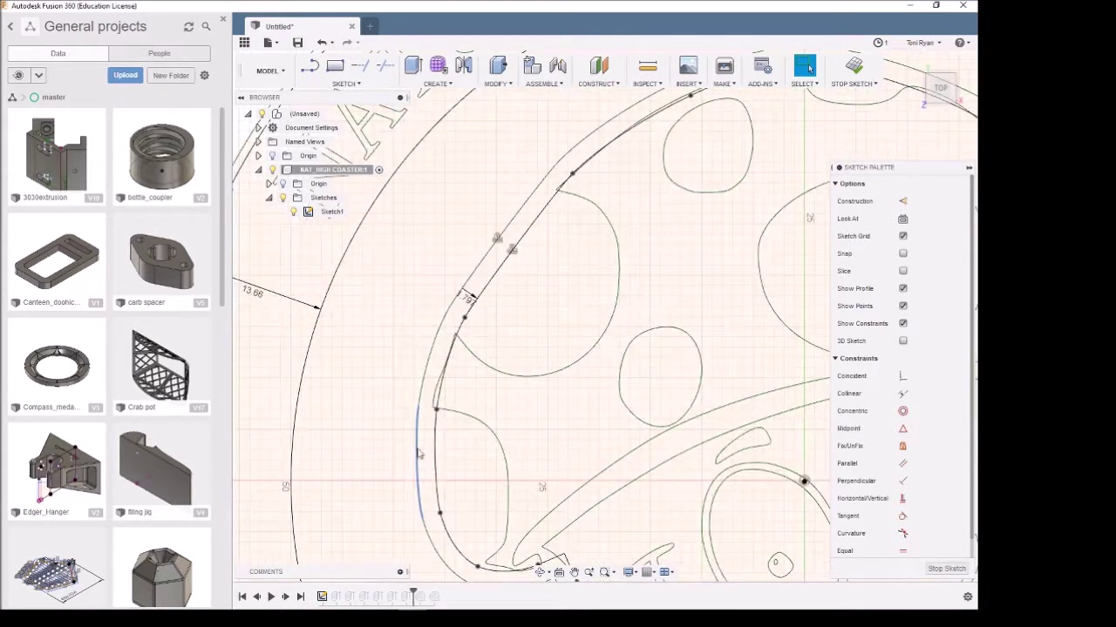
# Step: Trim the stray piece and the upper excess segment off the offset curve
pyautogui.press('t')
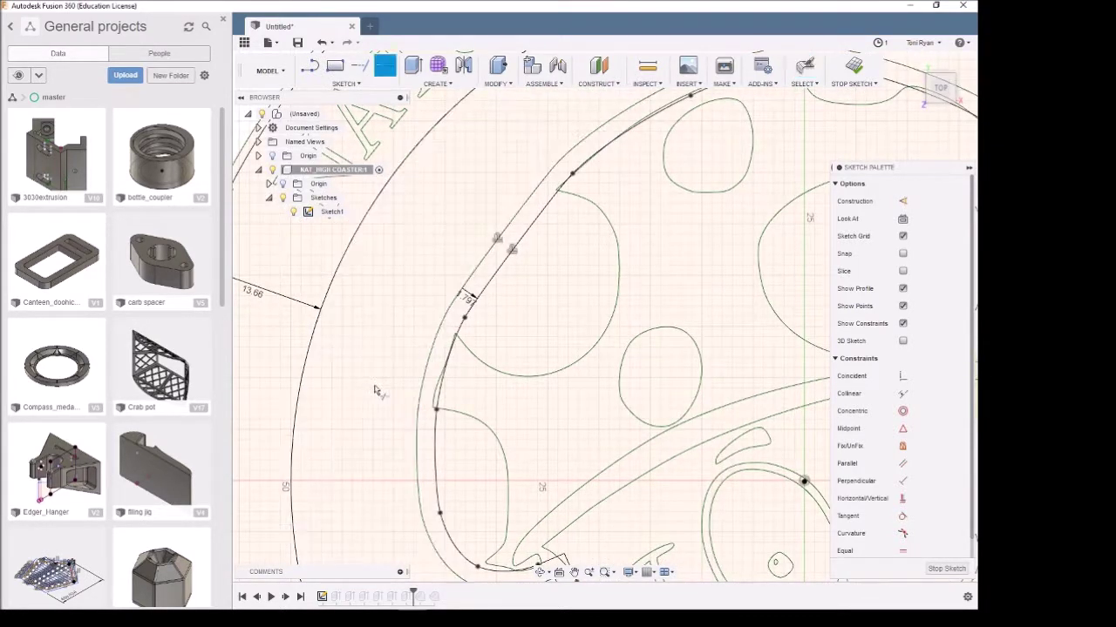
pyautogui.click(442, 399)
pyautogui.scroll(-5, 419, 350)
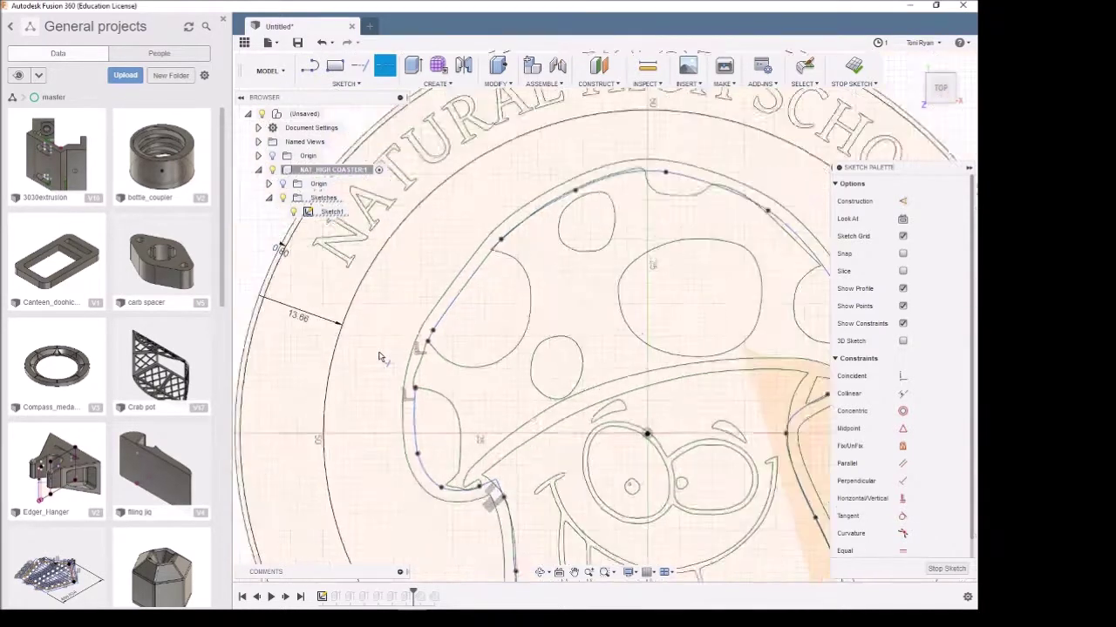
pyautogui.scroll(6, 552, 221)
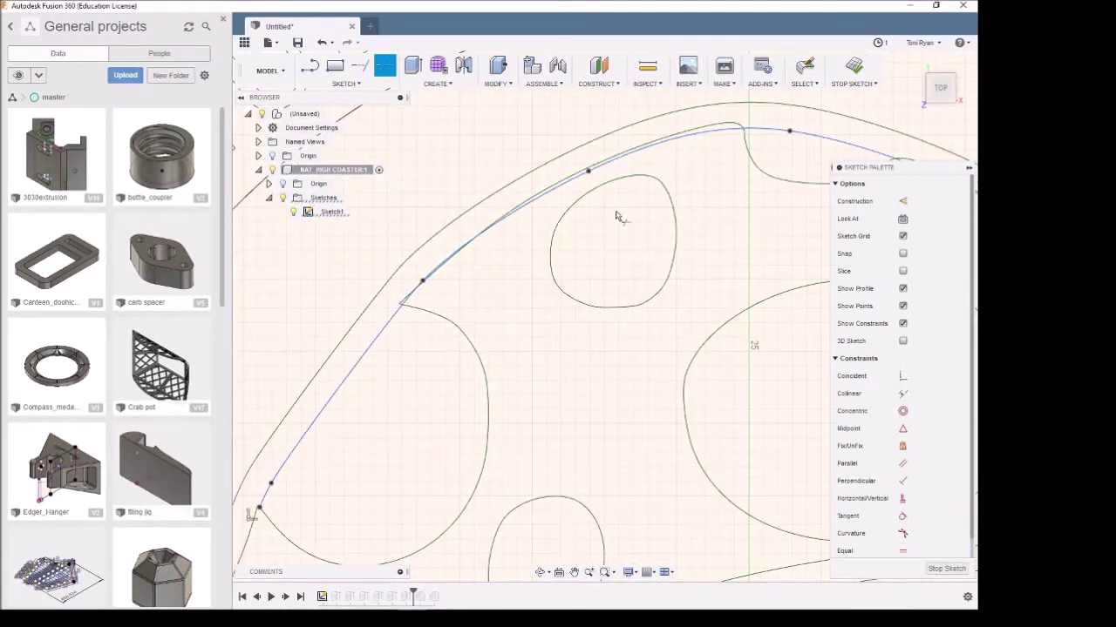
pyautogui.click(563, 197)
pyautogui.scroll(-2, 436, 262)
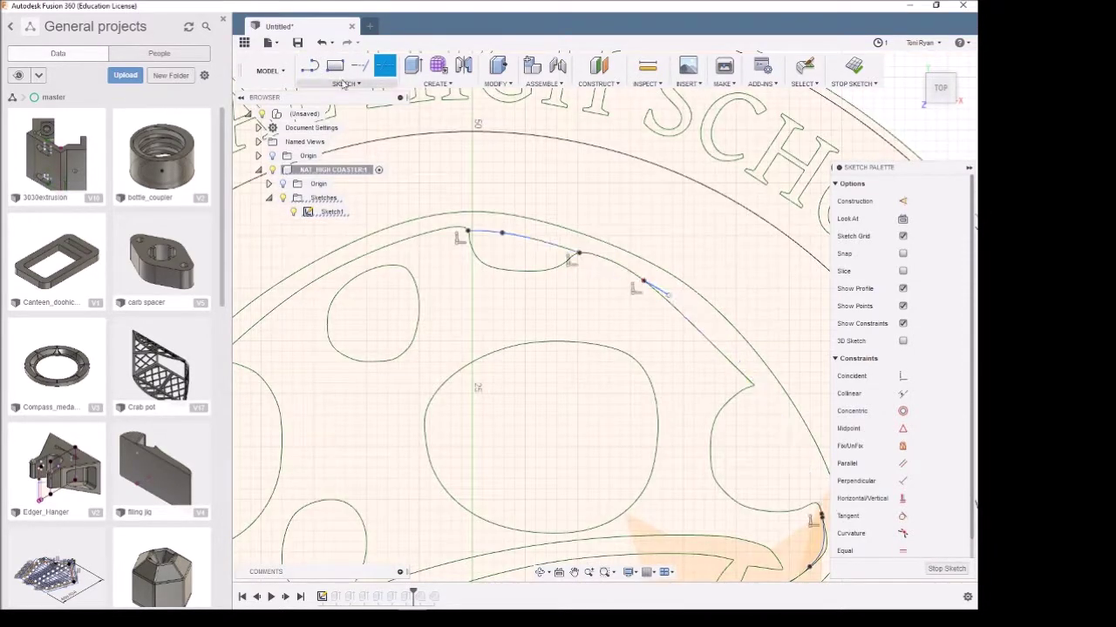
pyautogui.scroll(-2, 680, 453)
pyautogui.scroll(5, 689, 466)
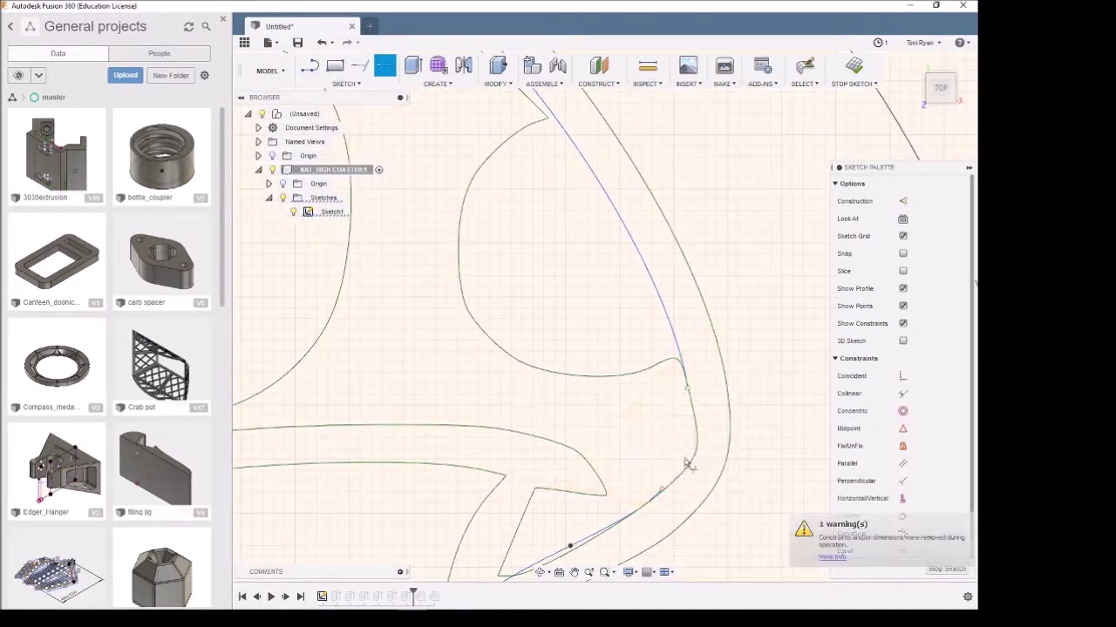
pyautogui.scroll(-3, 689, 466)
pyautogui.scroll(6, 668, 341)
pyautogui.scroll(-4, 636, 375)
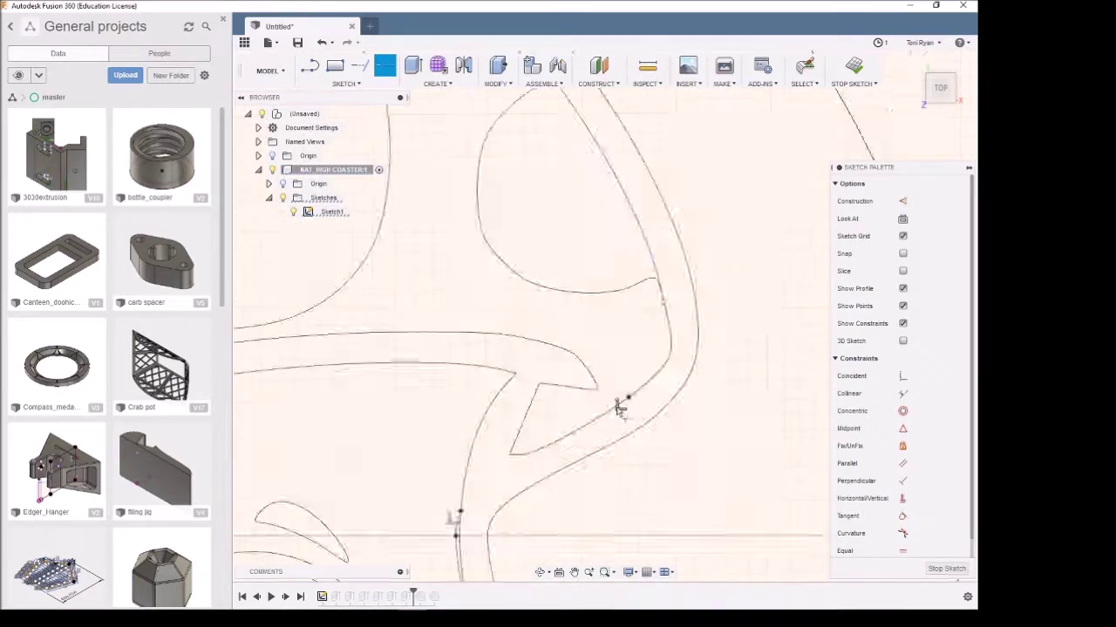
pyautogui.scroll(-5, 619, 409)
pyautogui.scroll(6, 722, 232)
pyautogui.scroll(-3, 722, 232)
pyautogui.scroll(3, 751, 386)
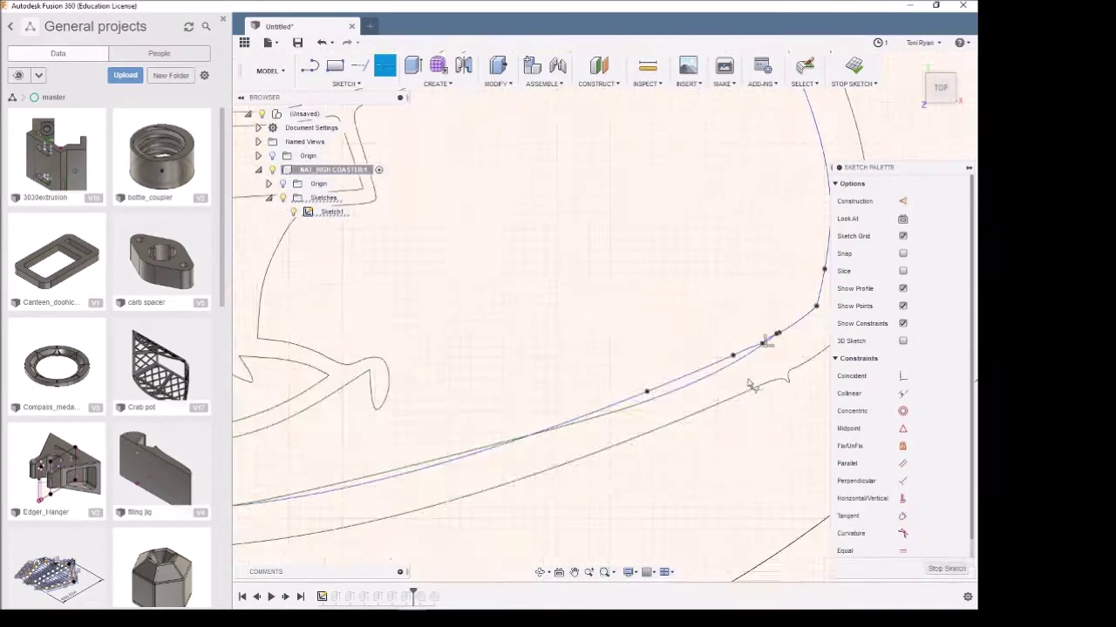
pyautogui.scroll(-1, 622, 361)
# Step: Trim the remaining lower leftover segments, undoing one wrong trim, and finish the sketch
pyautogui.click(622, 360)
pyautogui.scroll(-2, 374, 453)
pyautogui.scroll(3, 327, 296)
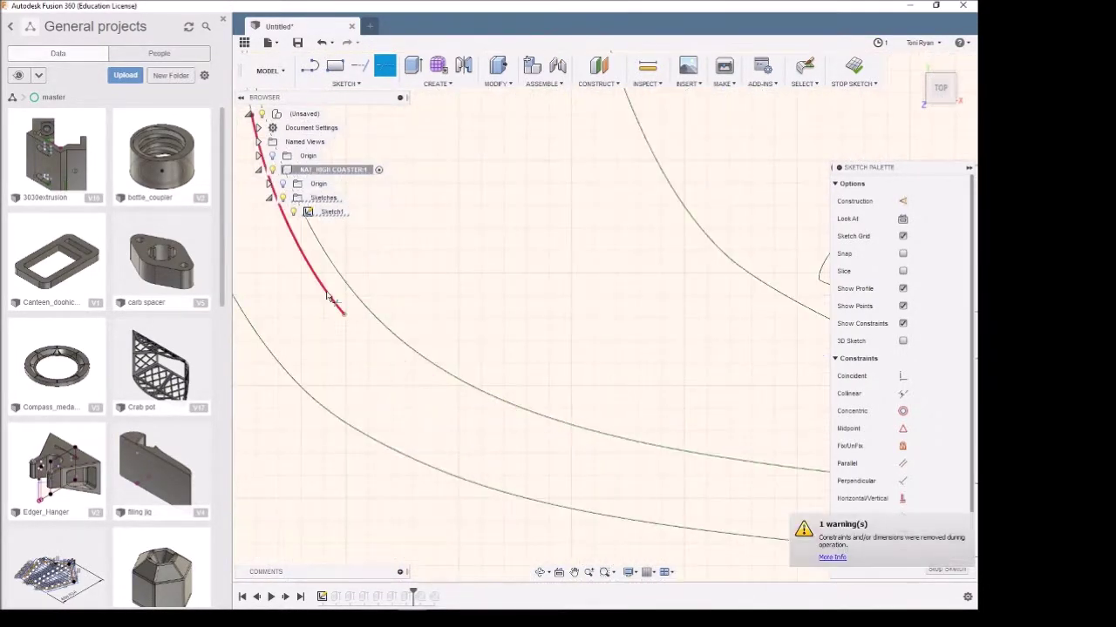
pyautogui.scroll(-2, 478, 236)
pyautogui.scroll(-2, 636, 410)
pyautogui.scroll(3, 615, 304)
pyautogui.scroll(-2, 615, 304)
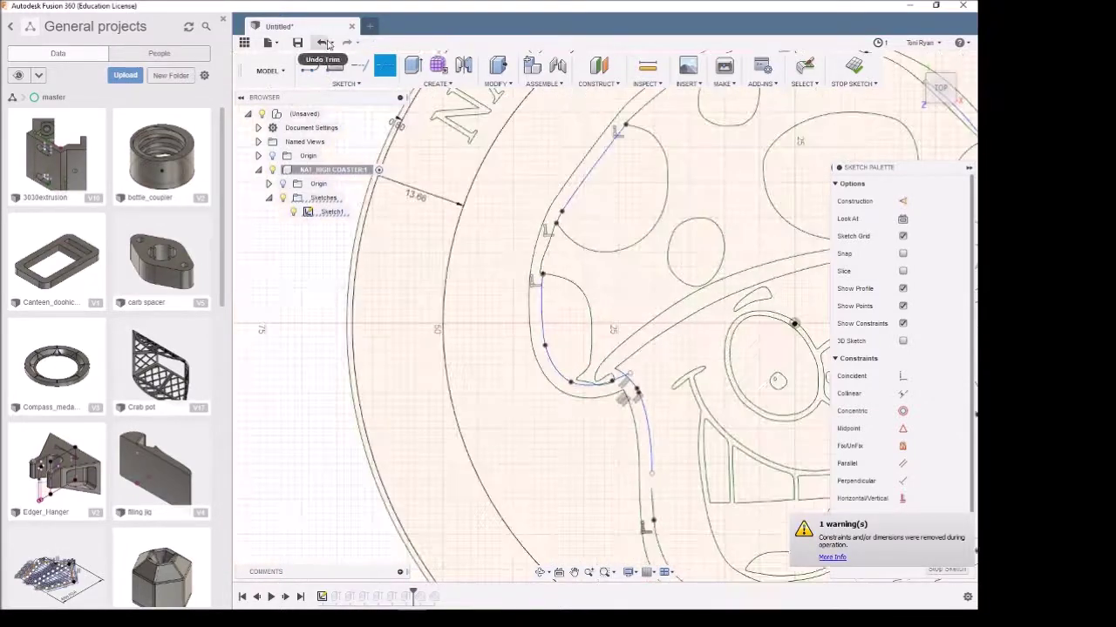
pyautogui.click(323, 43)
pyautogui.scroll(-1, 558, 279)
pyautogui.scroll(3, 540, 244)
pyautogui.scroll(-3, 523, 218)
pyautogui.scroll(3, 502, 157)
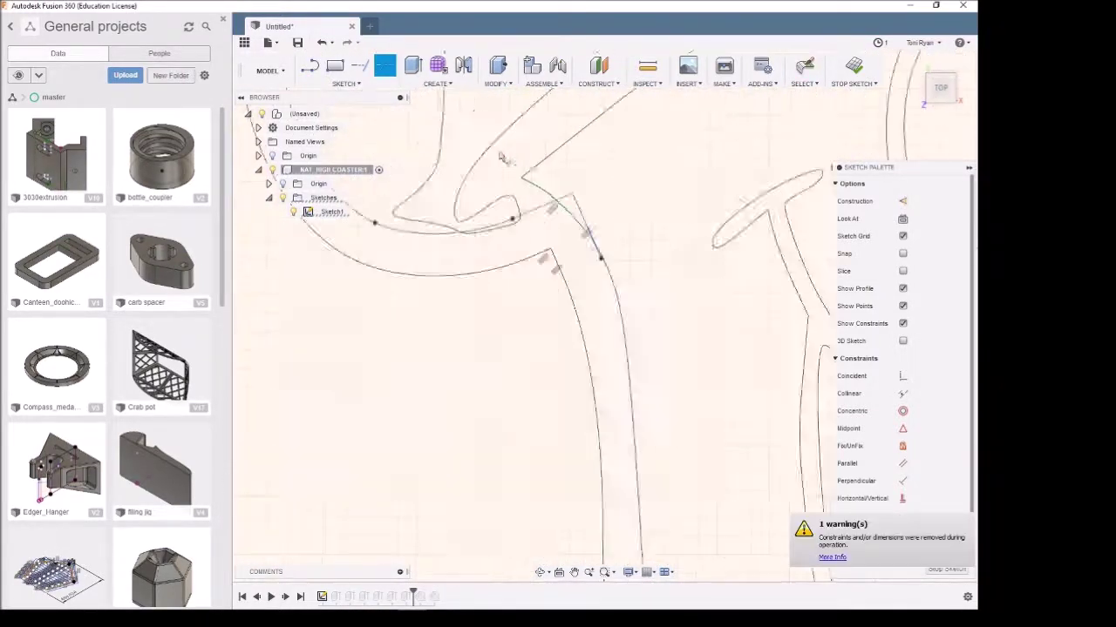
pyautogui.scroll(2, 653, 316)
pyautogui.scroll(-5, 652, 312)
pyautogui.press('l')
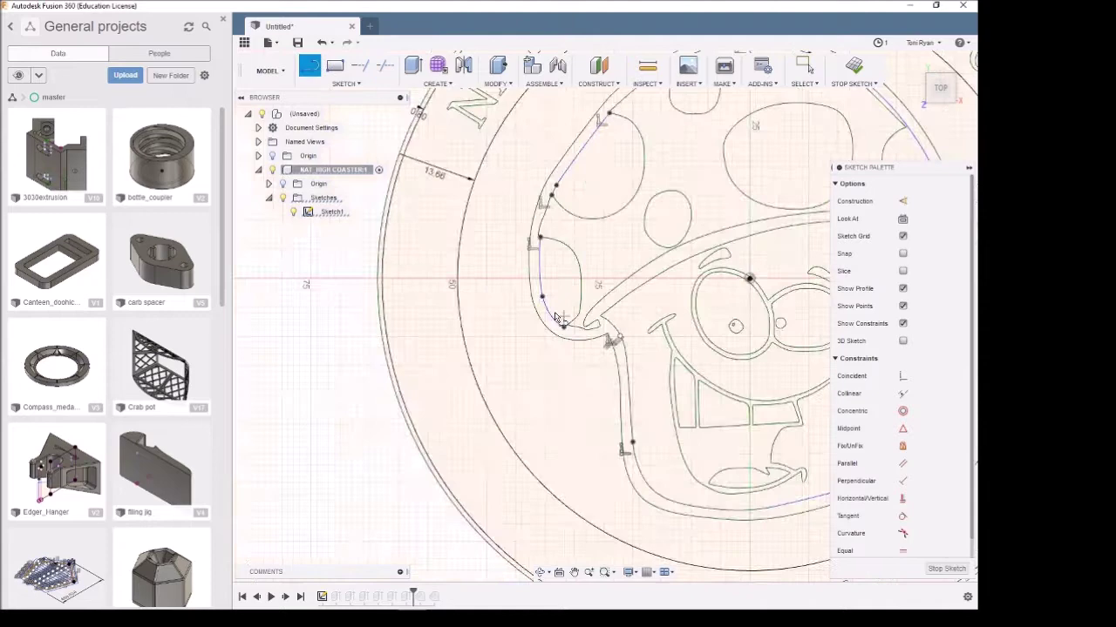
pyautogui.scroll(3, 558, 318)
pyautogui.press('t')
pyautogui.scroll(-5, 558, 318)
pyautogui.click(391, 410)
pyautogui.scroll(-1, 392, 411)
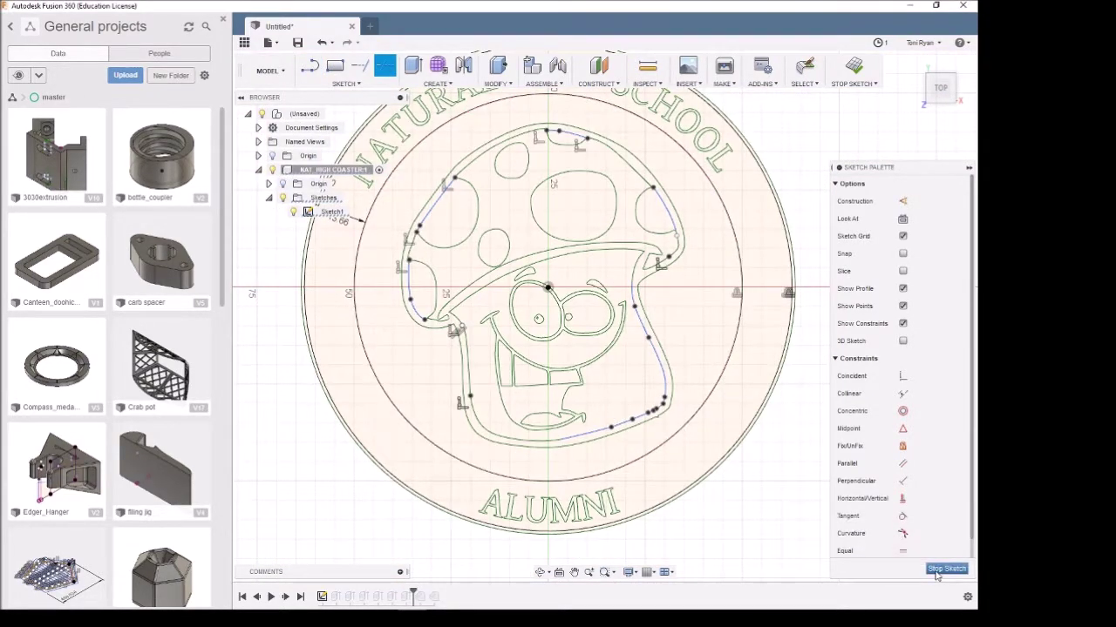
pyautogui.click(945, 569)
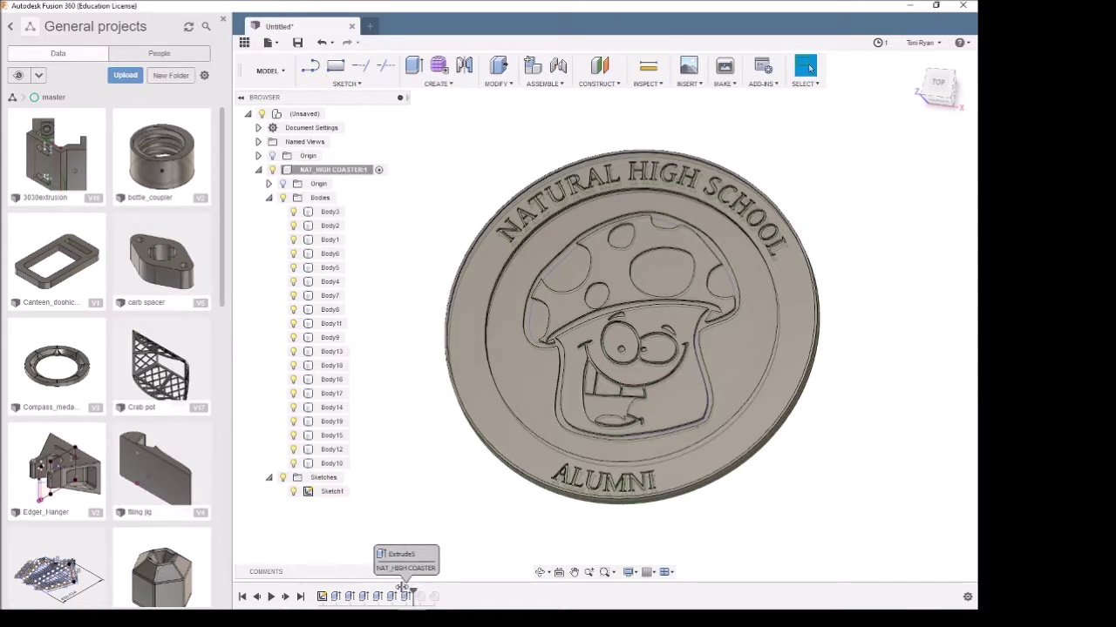
# Step: Roll back before Extrude5 and begin an Extrude with bodies hidden to expose the spot profiles
pyautogui.moveTo(403, 592); pyautogui.dragTo(397, 596)
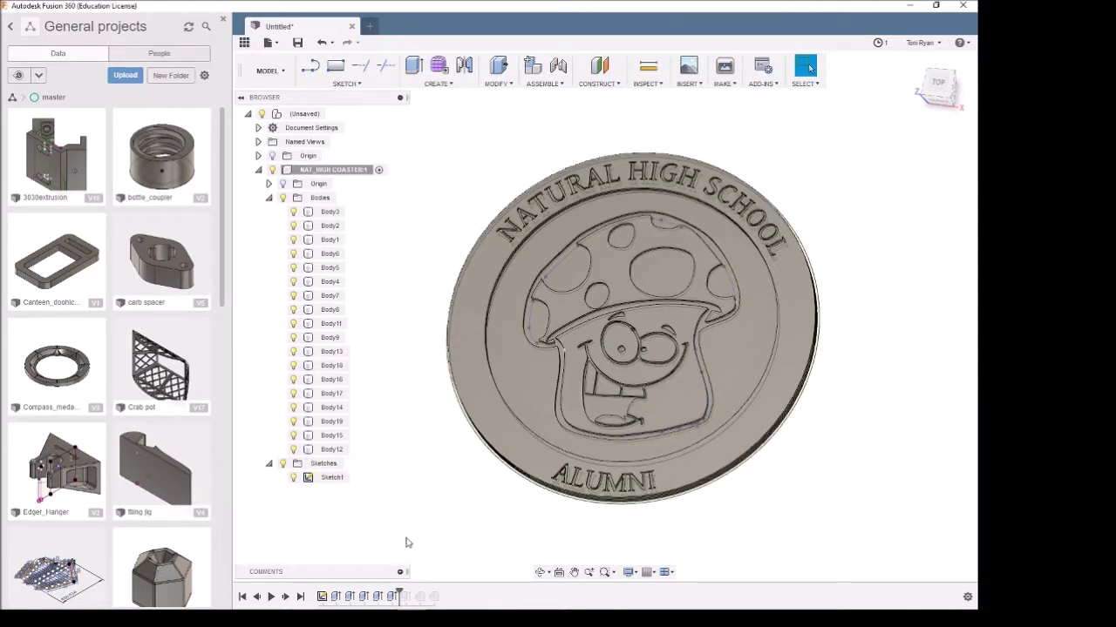
pyautogui.press('e')
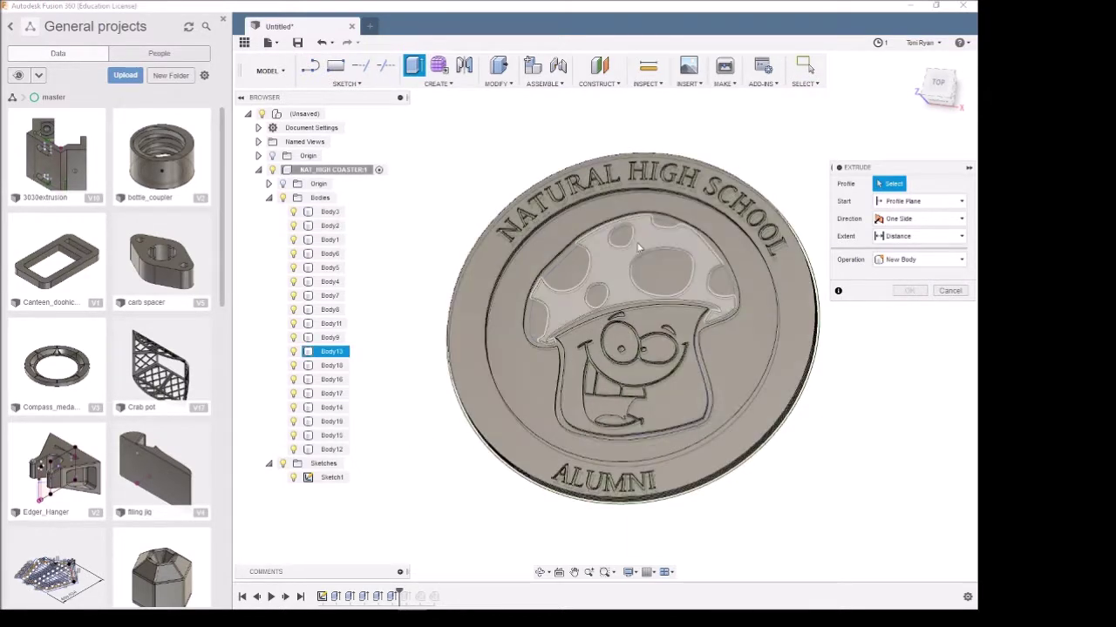
pyautogui.click(610, 301)
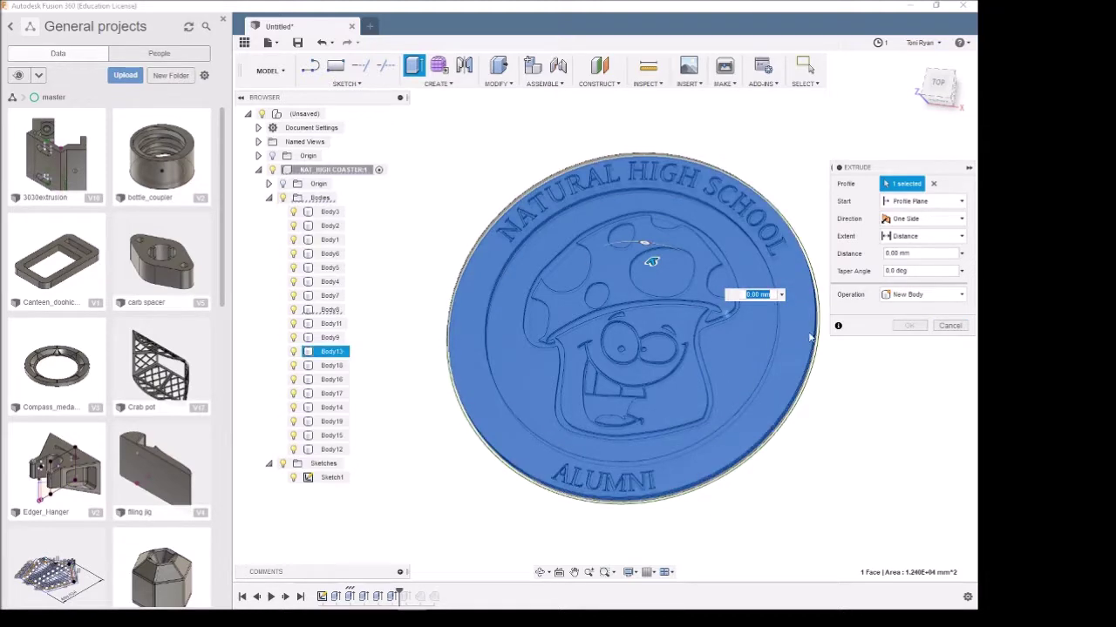
pyautogui.click(932, 183)
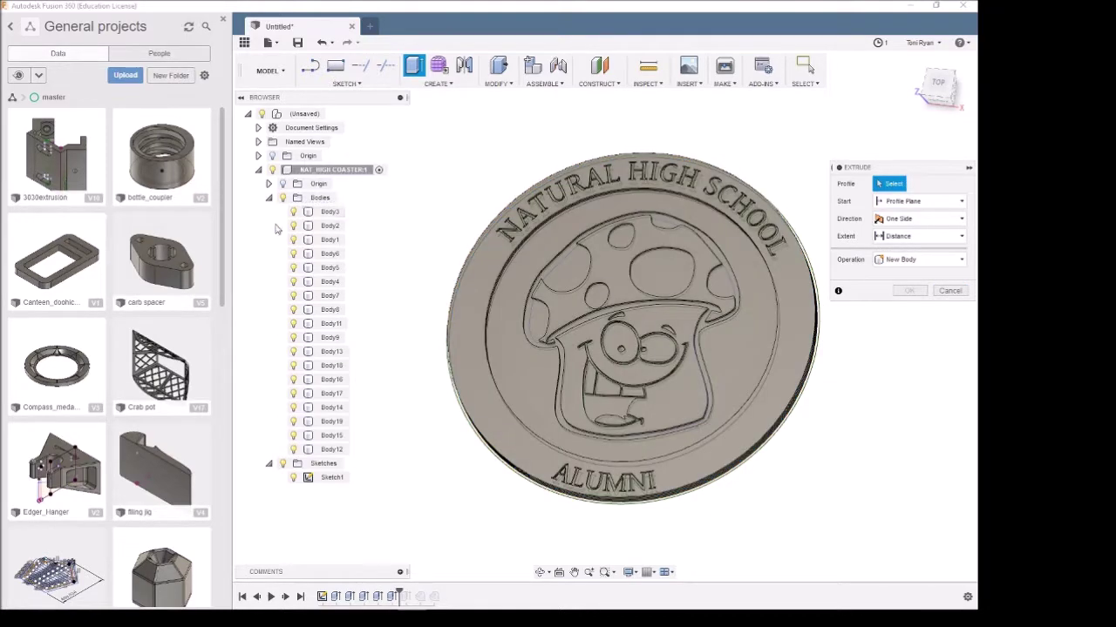
pyautogui.click(283, 197)
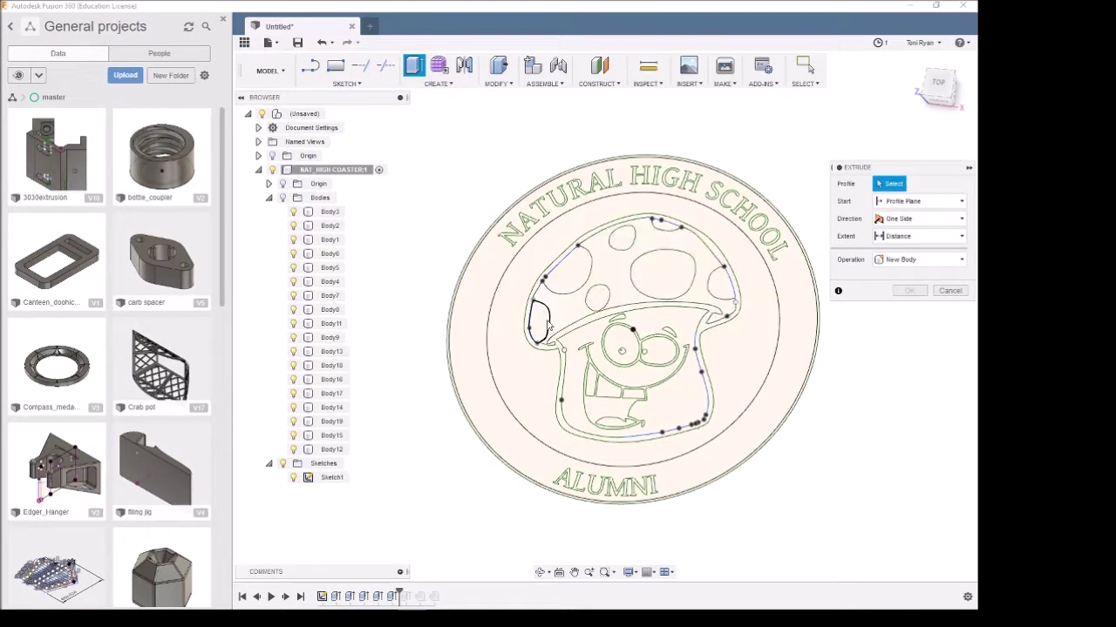
# Step: Select the seven mushroom-cap spot profiles for extrusion
pyautogui.click(537, 323)
pyautogui.click(565, 272)
pyautogui.click(597, 296)
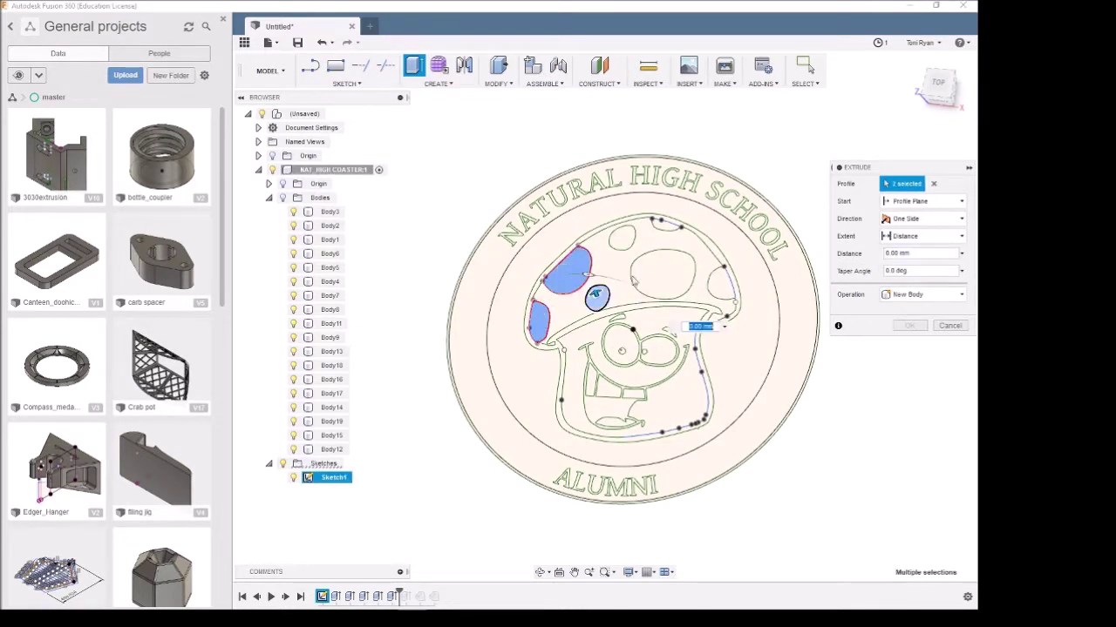
pyautogui.click(659, 270)
pyautogui.click(621, 237)
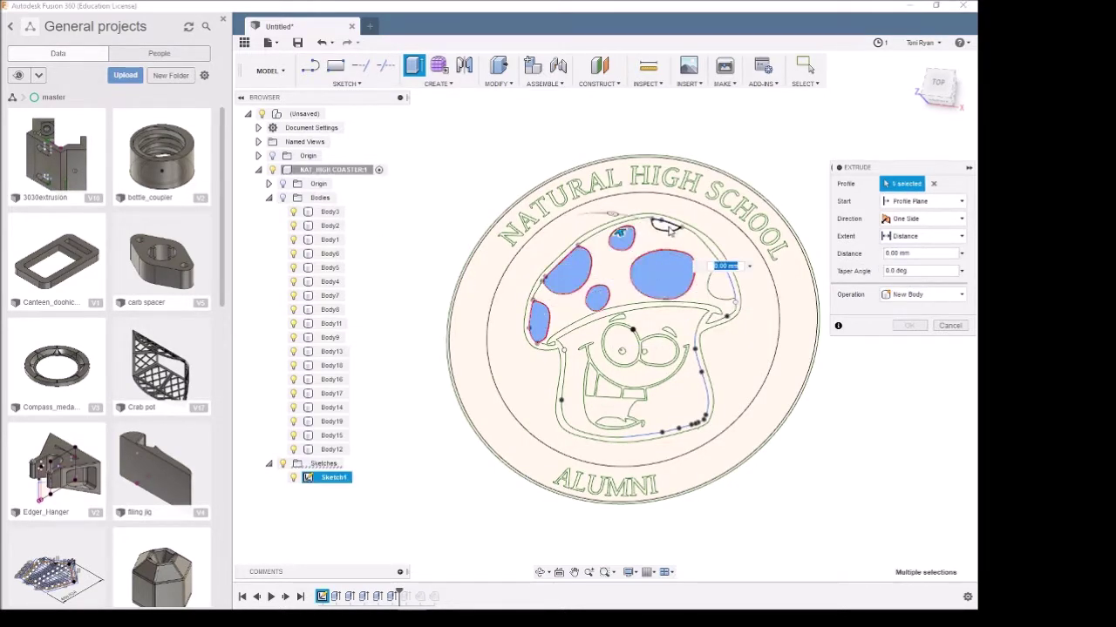
pyautogui.click(665, 225)
pyautogui.click(721, 281)
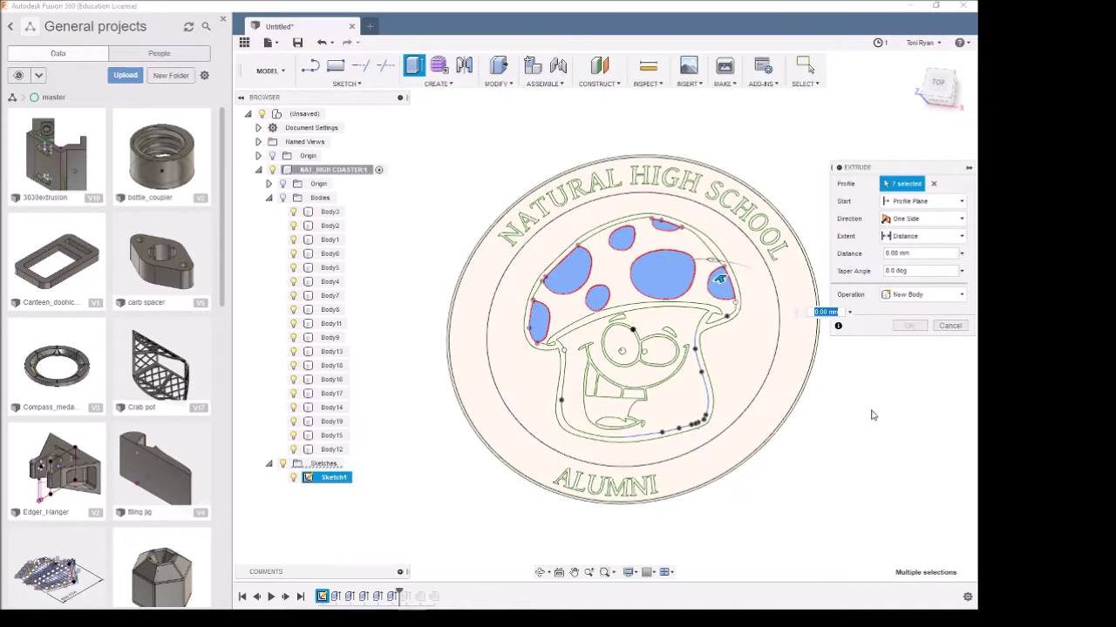
pyautogui.keyDown('shift'); pyautogui.moveTo(844, 451); pyautogui.dragTo(800, 427, button='middle'); pyautogui.keyUp('shift')
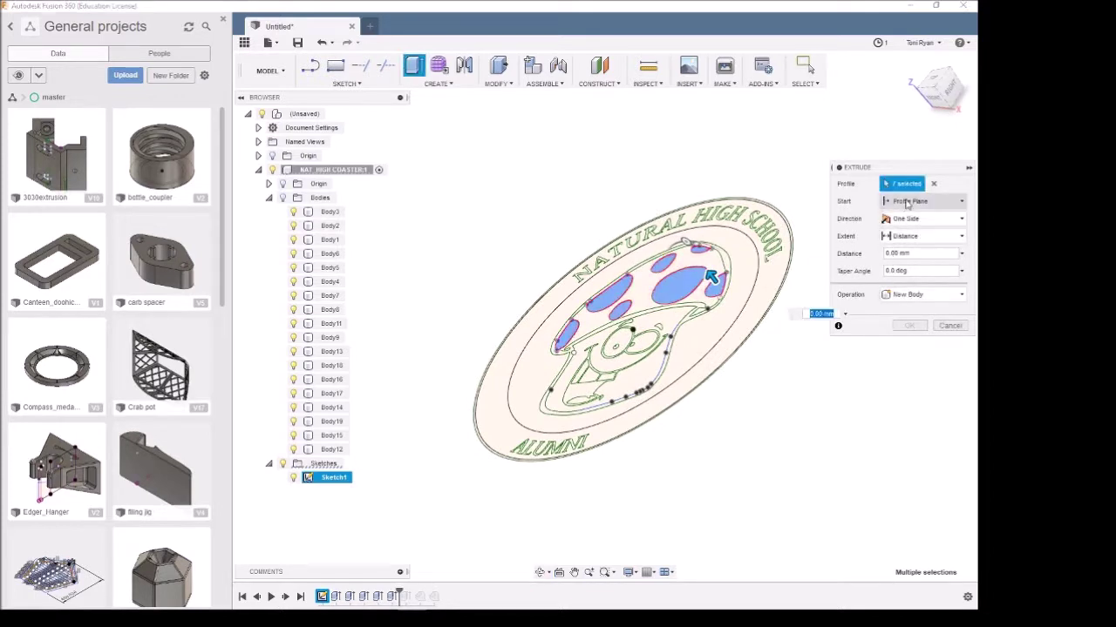
# Step: Start the extrusion from a 1 mm offset plane, extrude it 1 mm, and confirm
pyautogui.click(908, 201)
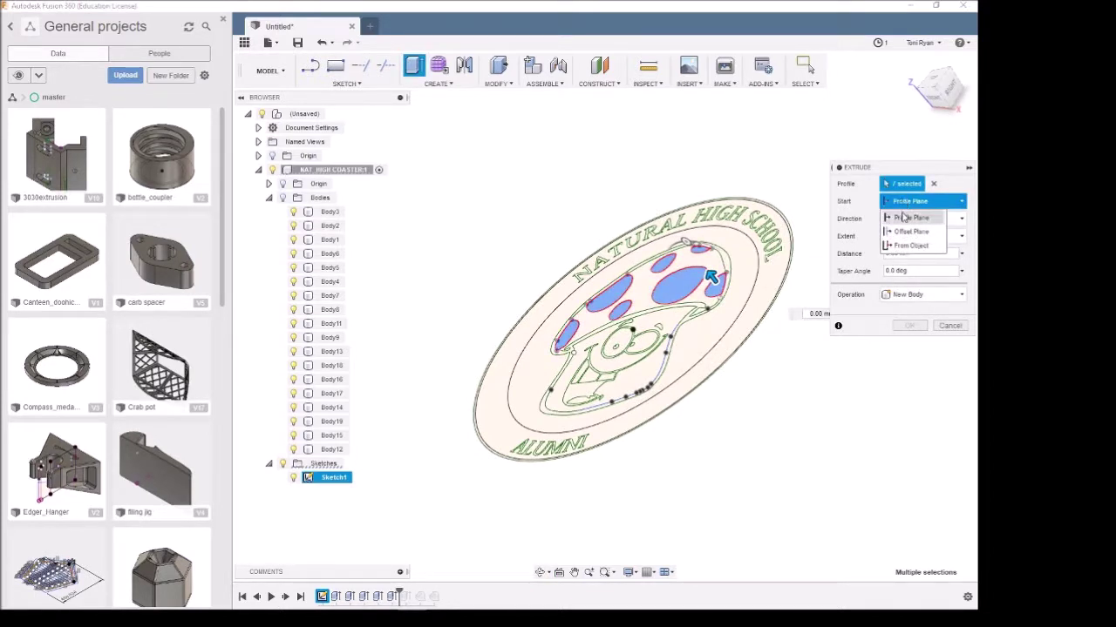
pyautogui.click(910, 232)
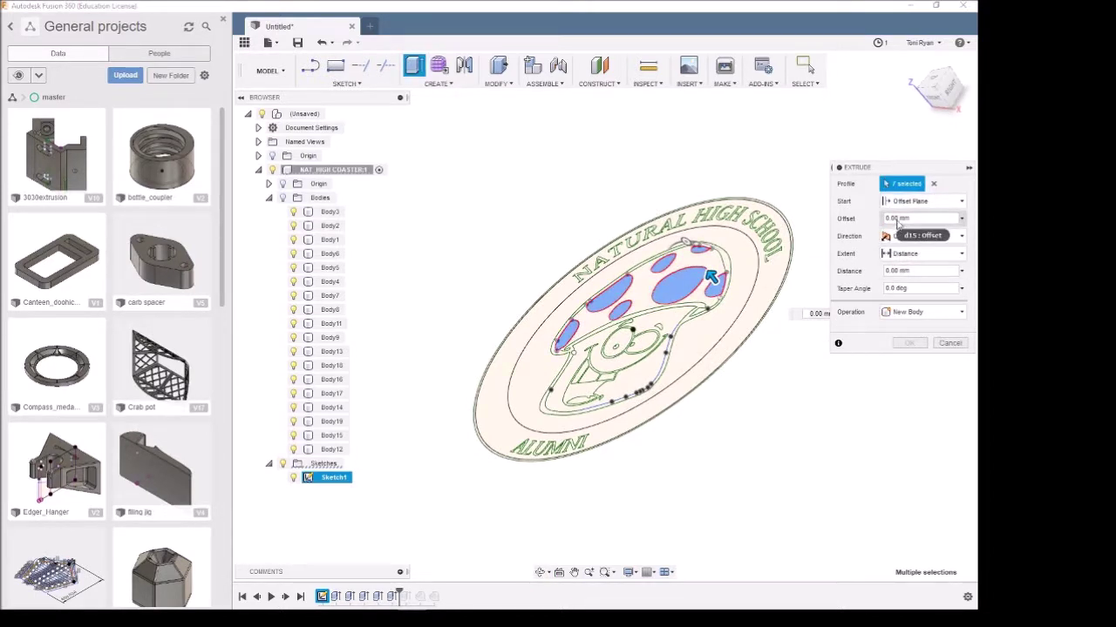
pyautogui.doubleClick(895, 218)
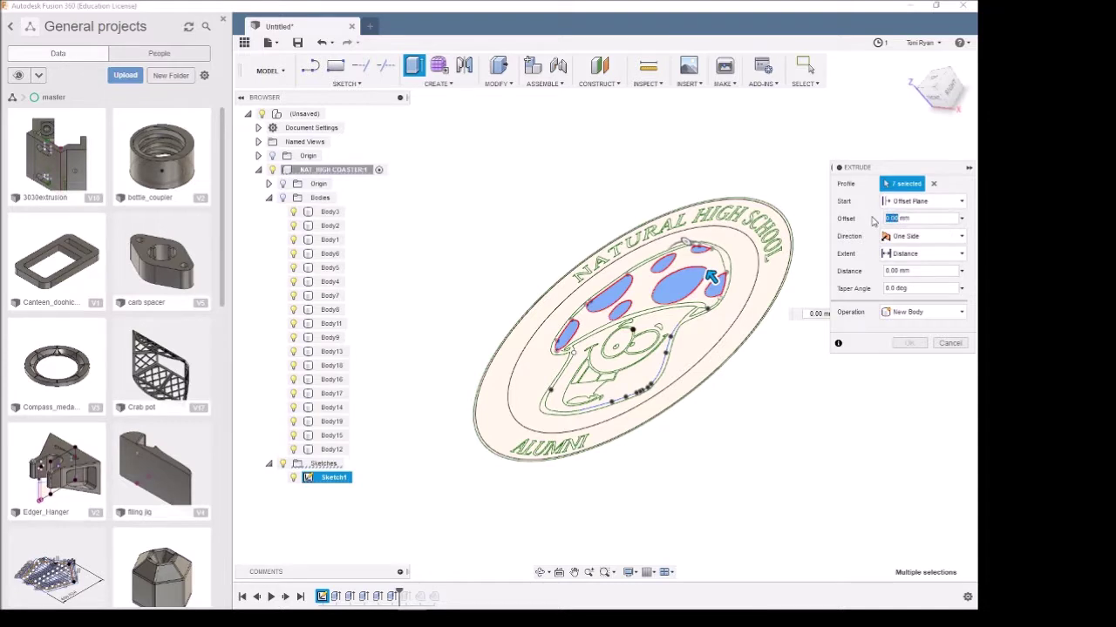
pyautogui.write('1')
pyautogui.doubleClick(899, 270)
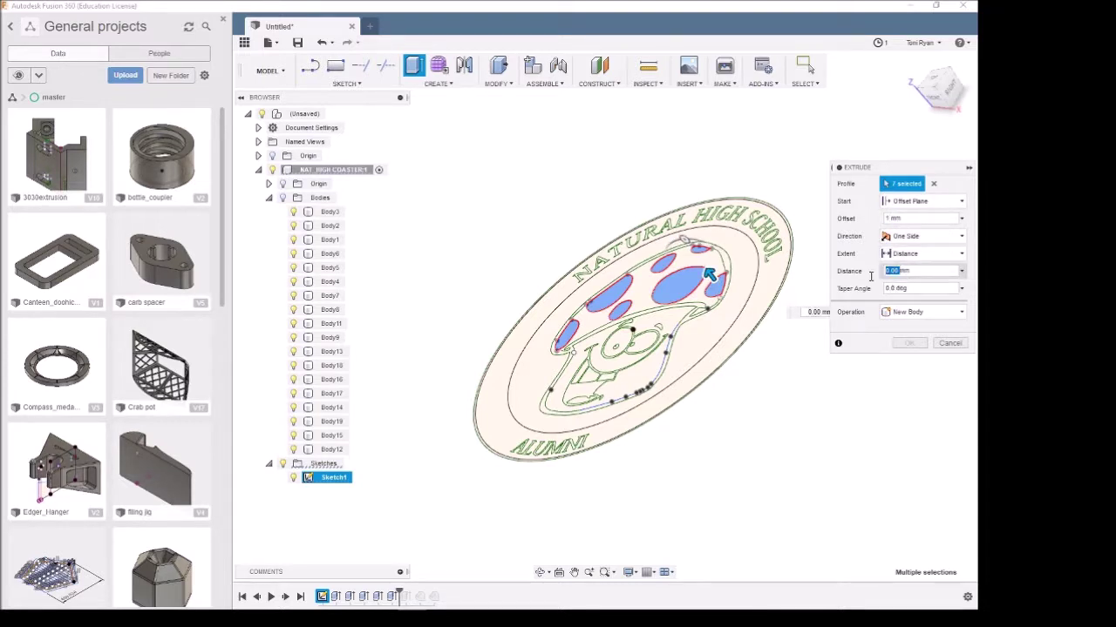
pyautogui.write('1')
pyautogui.press('Return')
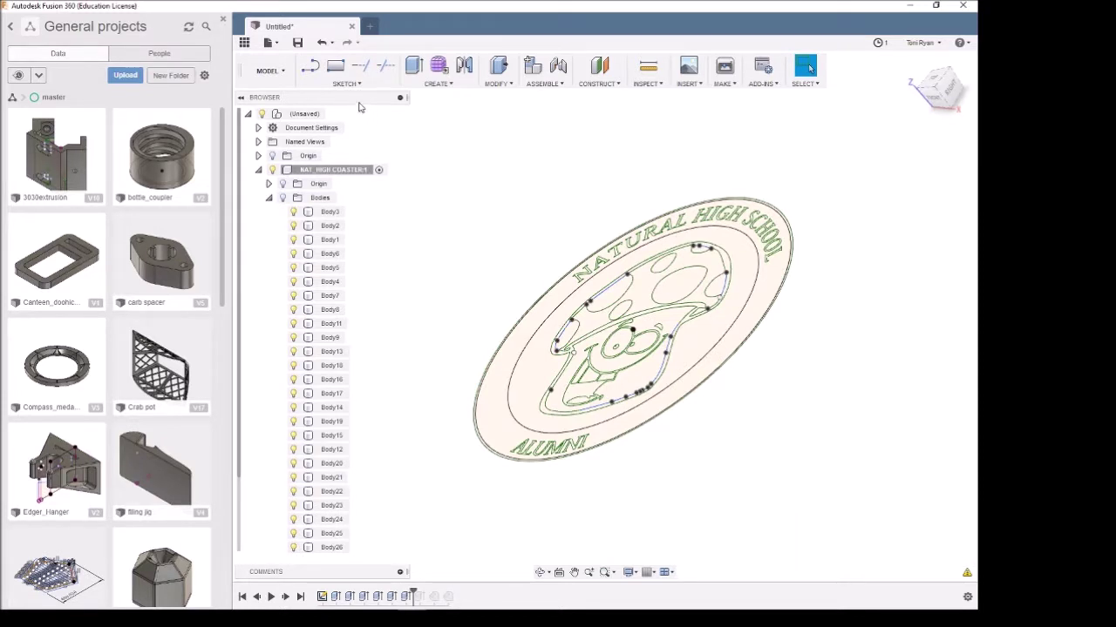
# Step: Re-confirm the new extrude feature, show the bodies again, and select the coaster component
pyautogui.doubleClick(408, 596)
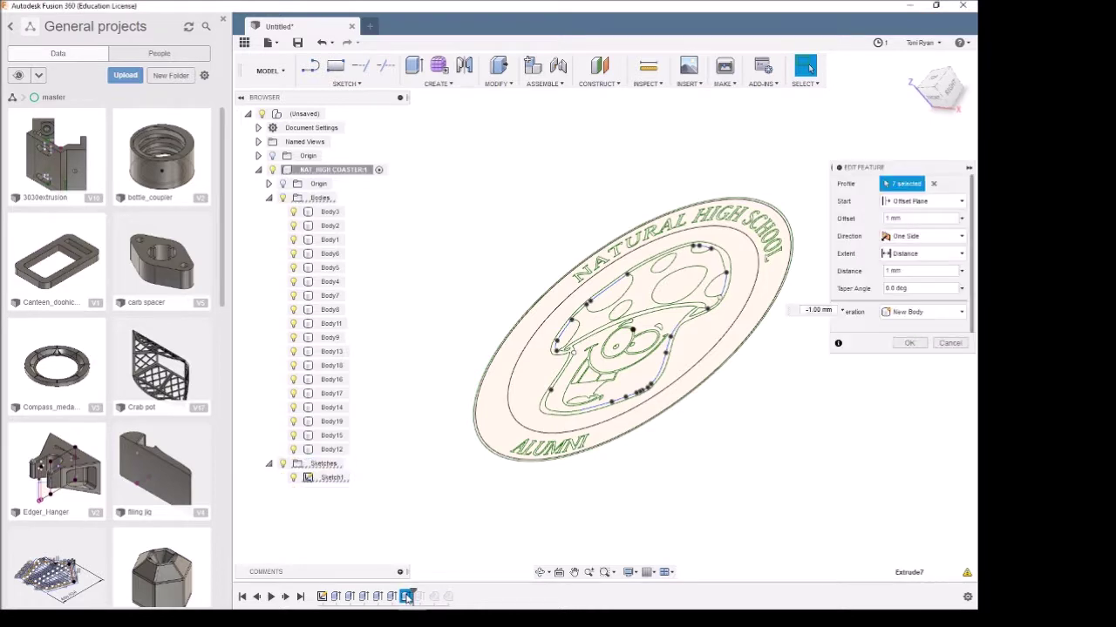
pyautogui.click(907, 342)
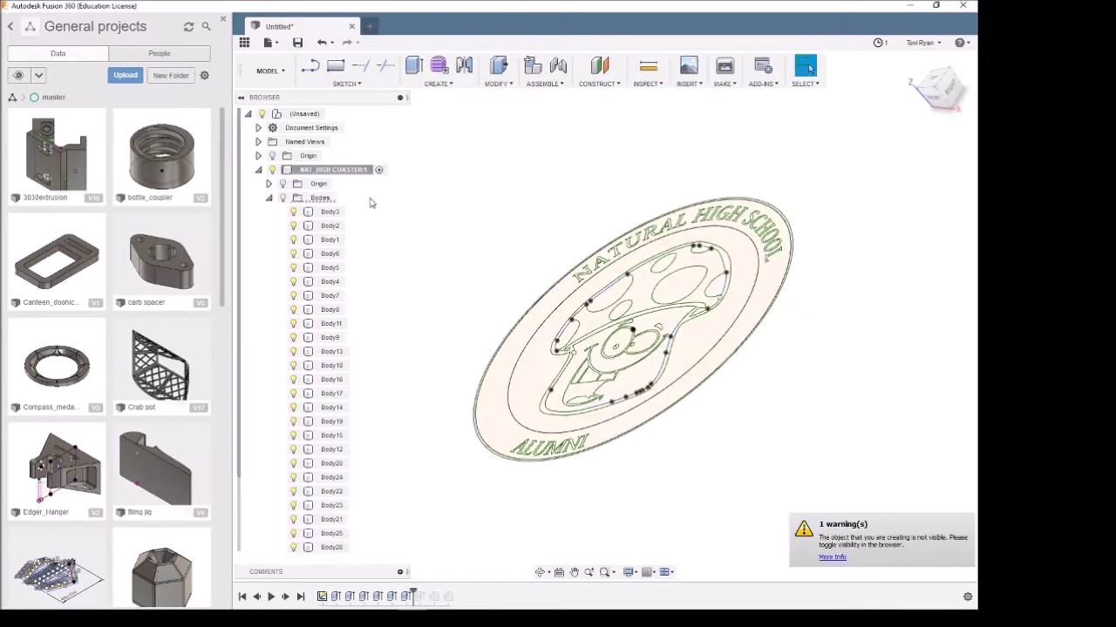
pyautogui.click(282, 198)
pyautogui.keyDown('shift'); pyautogui.moveTo(414, 262); pyautogui.dragTo(585, 289, button='middle'); pyautogui.keyUp('shift')
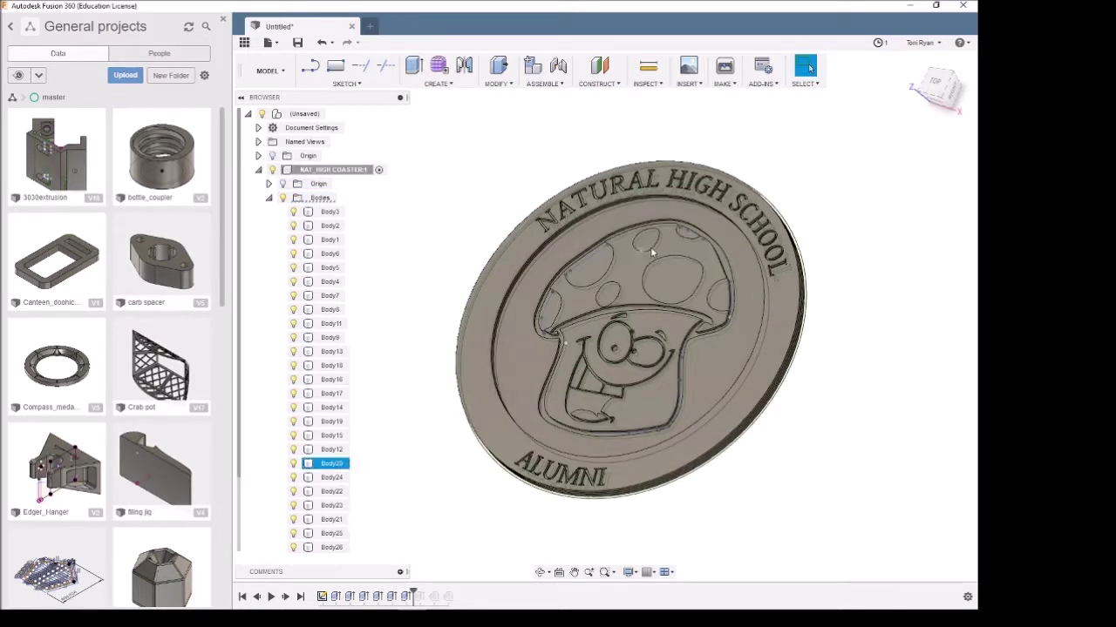
pyautogui.click(523, 300)
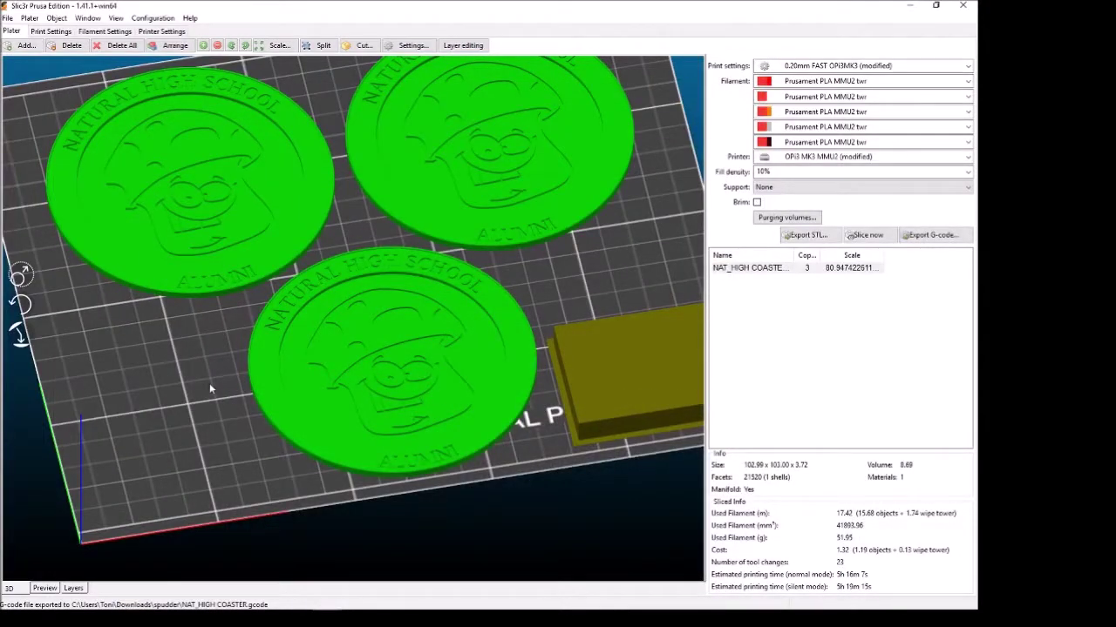
# Step: Clear the plate and load NAT_HIGH COASTER.stl
pyautogui.scroll(3, 209, 390)
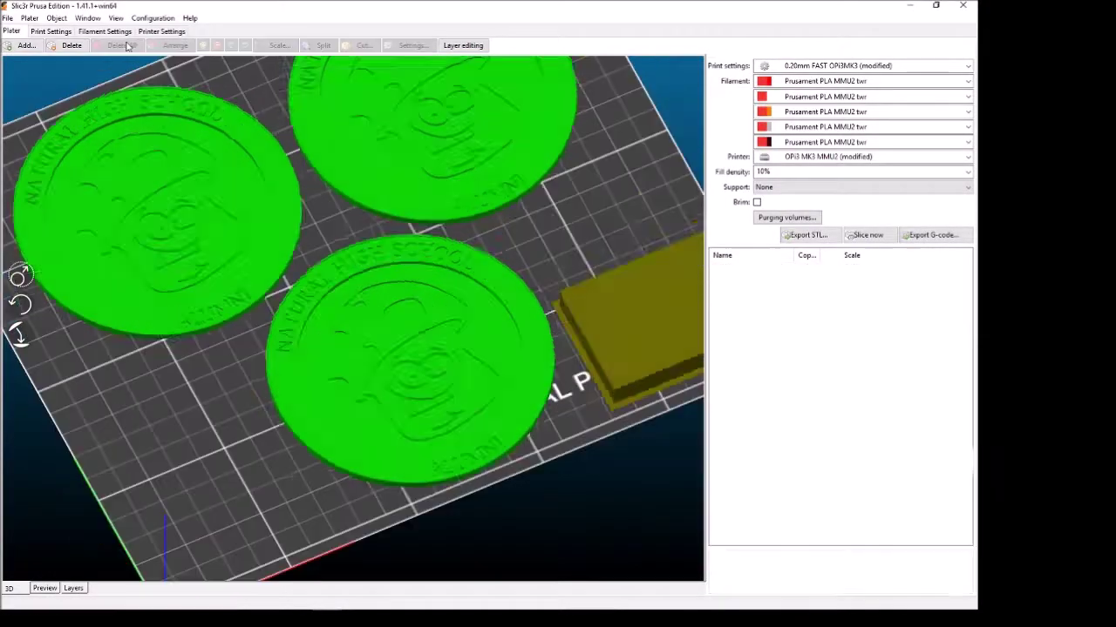
pyautogui.click(122, 46)
pyautogui.click(27, 47)
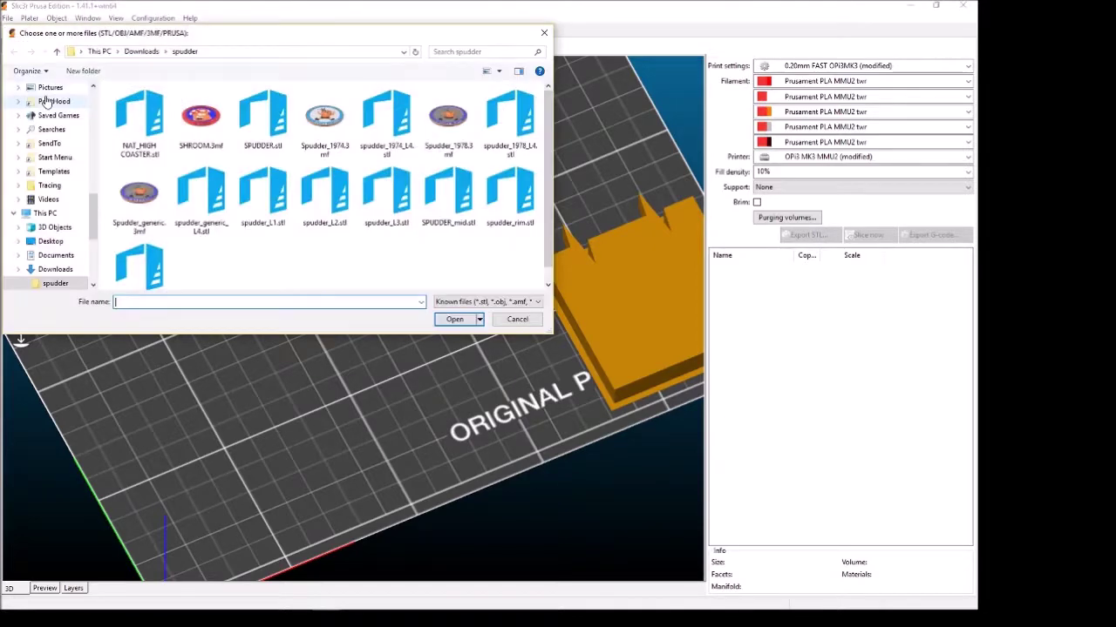
pyautogui.click(132, 147)
pyautogui.click(455, 320)
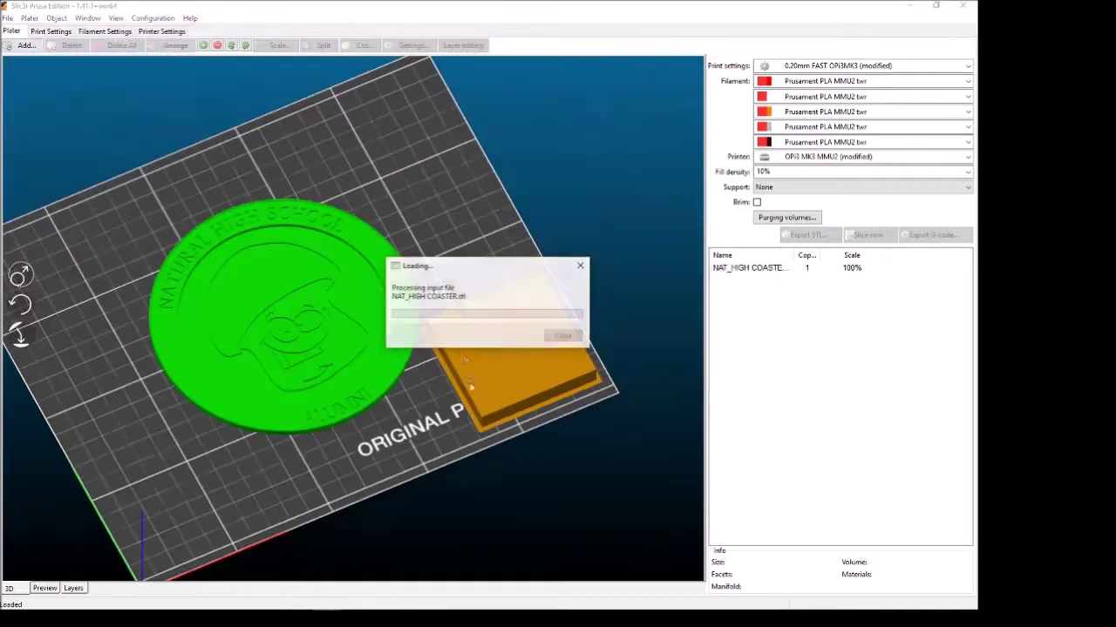
# Step: Open the coaster's object settings and split it into its separate parts
pyautogui.doubleClick(313, 403)
pyautogui.click(120, 105)
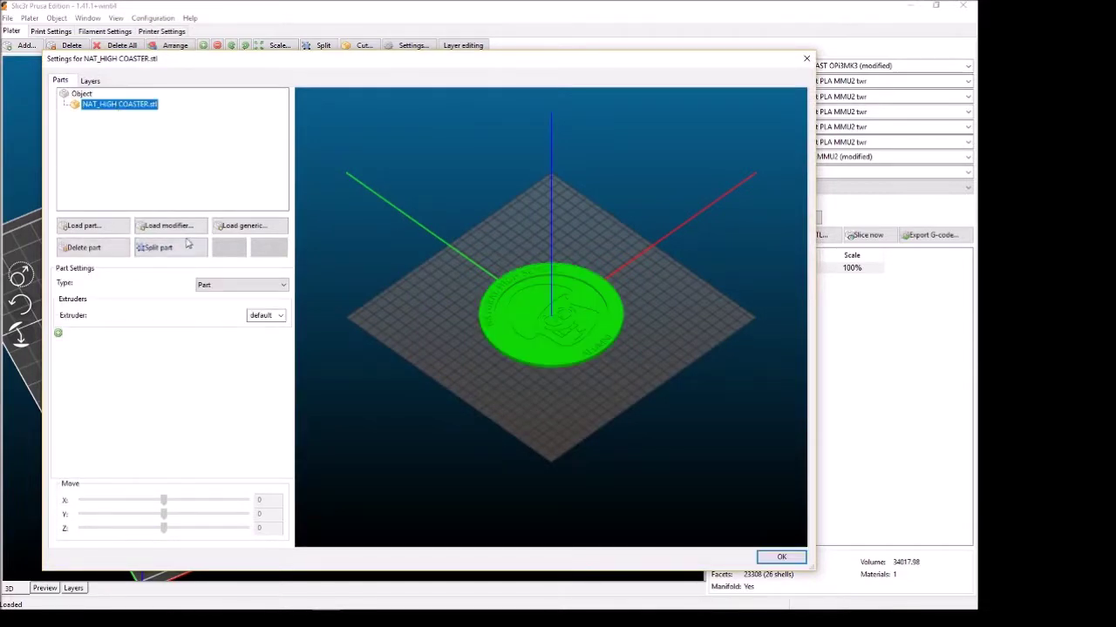
pyautogui.click(159, 248)
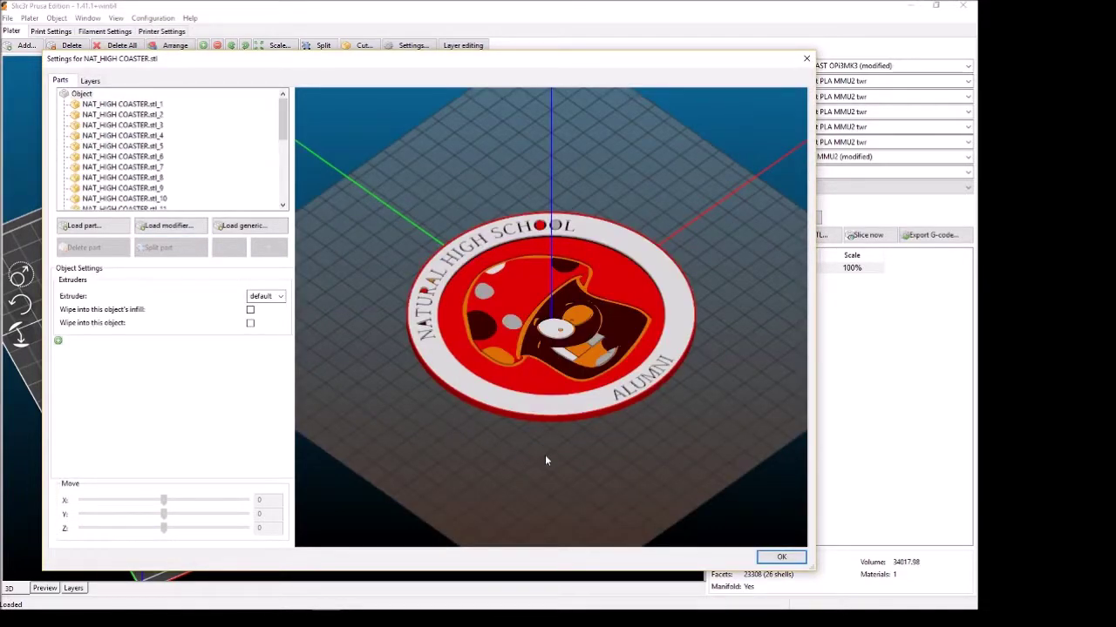
pyautogui.moveTo(546, 460); pyautogui.dragTo(535, 287)
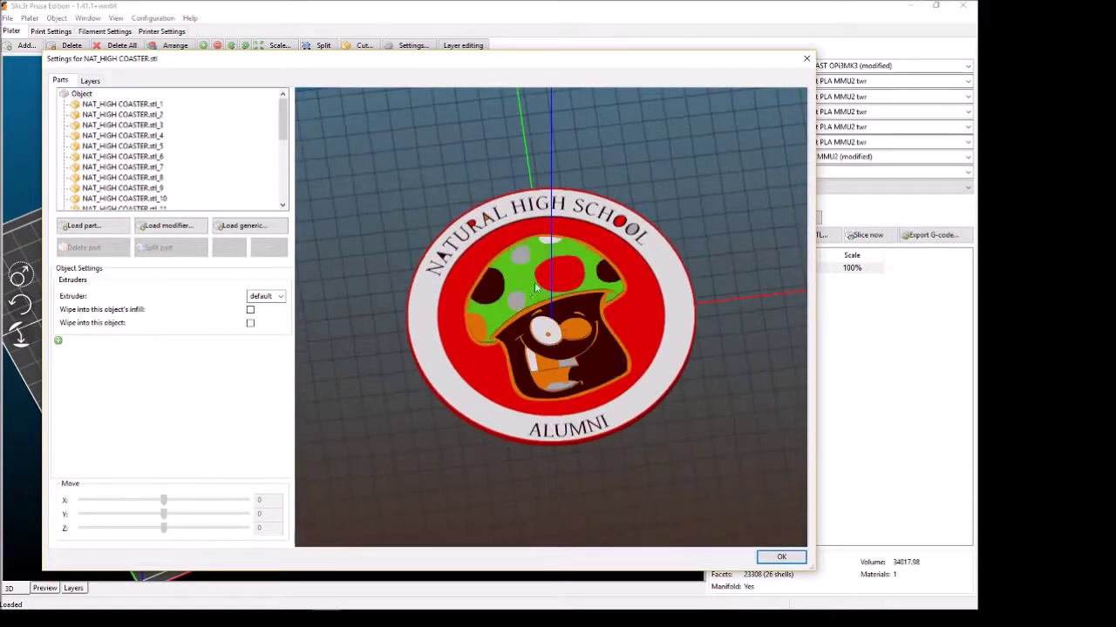
# Step: Assign extruder 2 to the mushroom region parts, including the cap
pyautogui.click(558, 280)
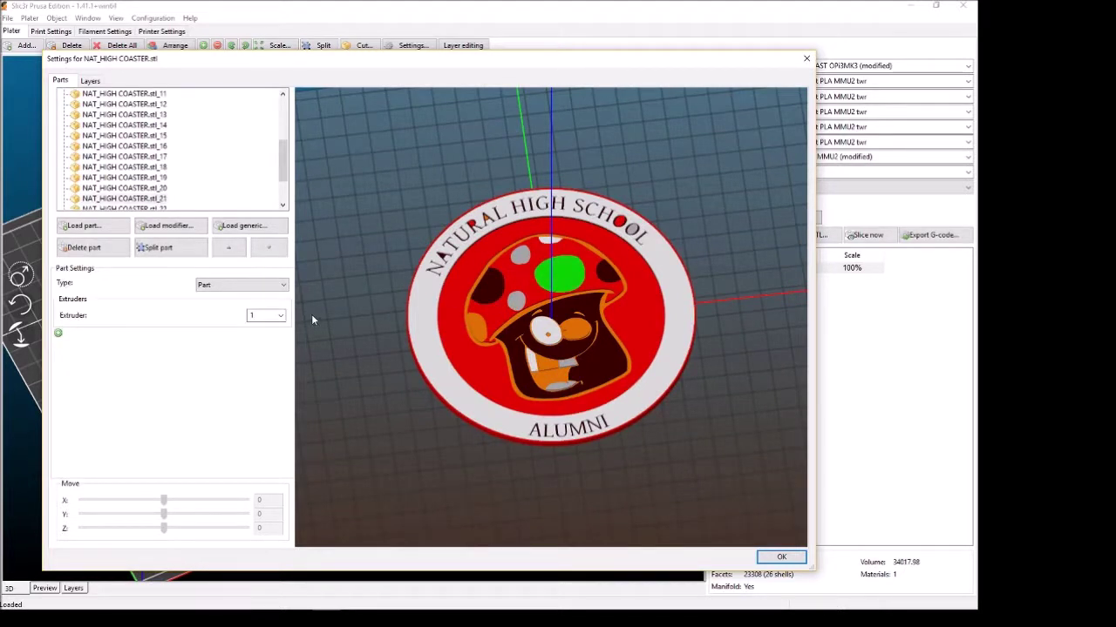
pyautogui.click(279, 315)
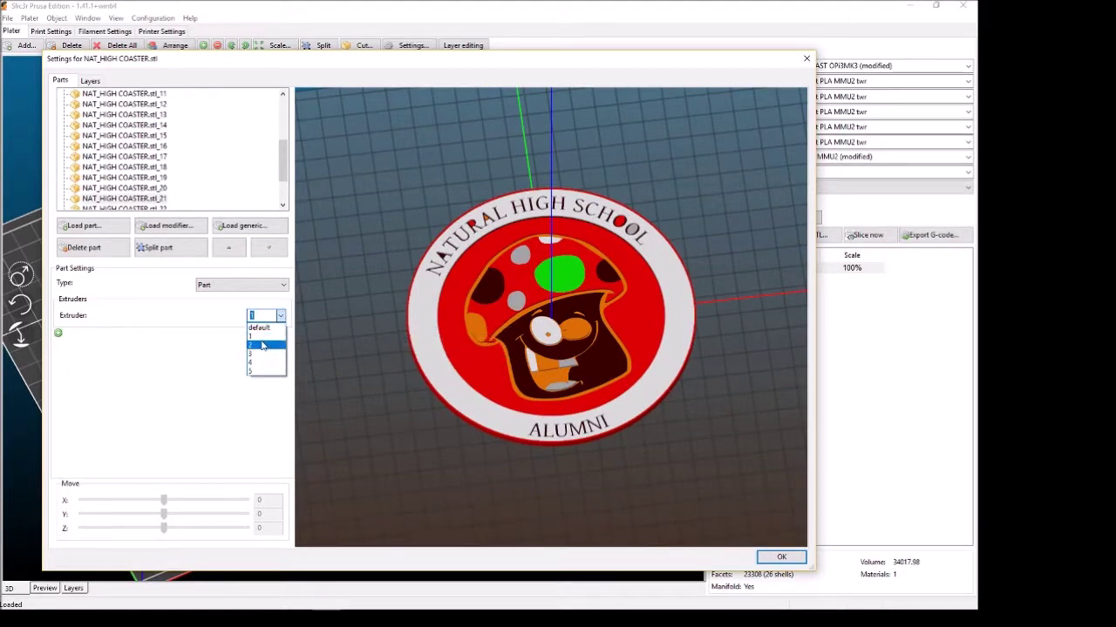
pyautogui.click(266, 346)
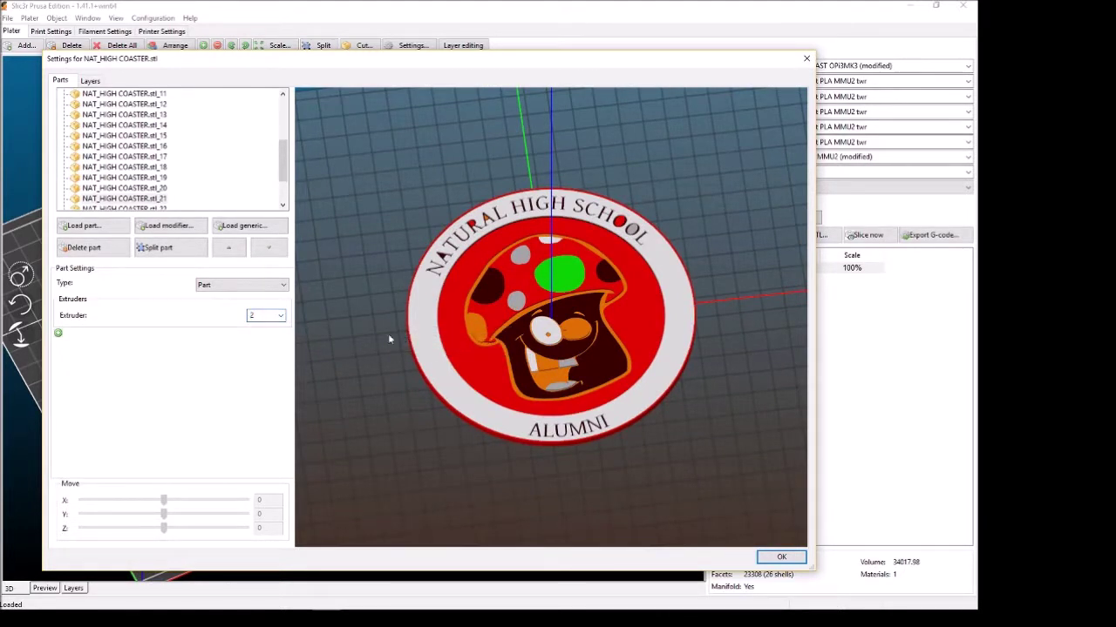
pyautogui.click(281, 316)
pyautogui.click(267, 346)
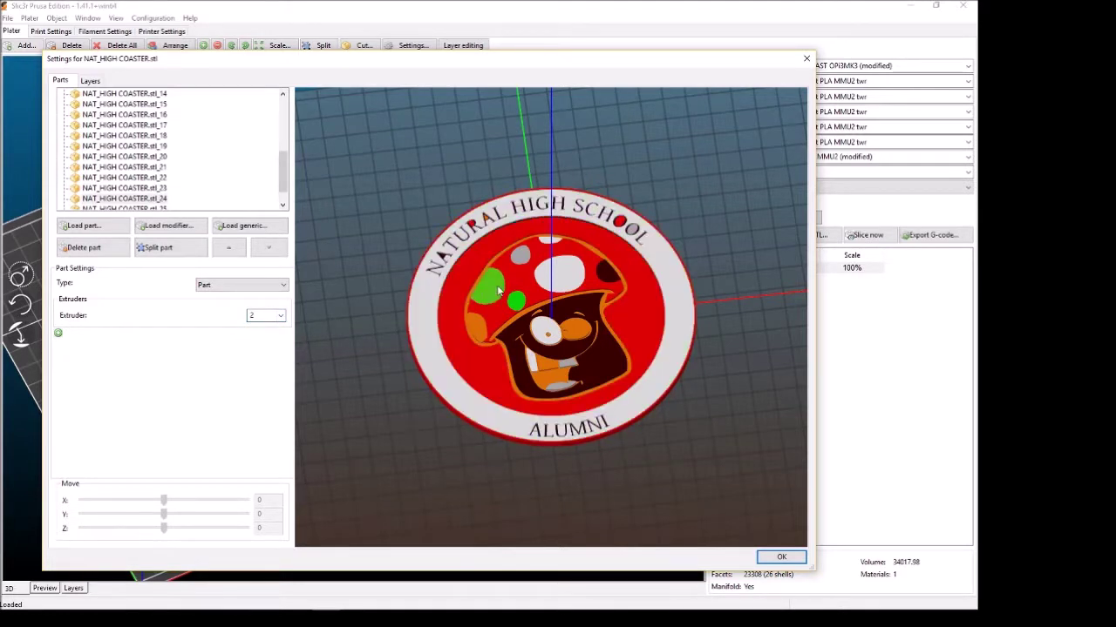
pyautogui.click(280, 316)
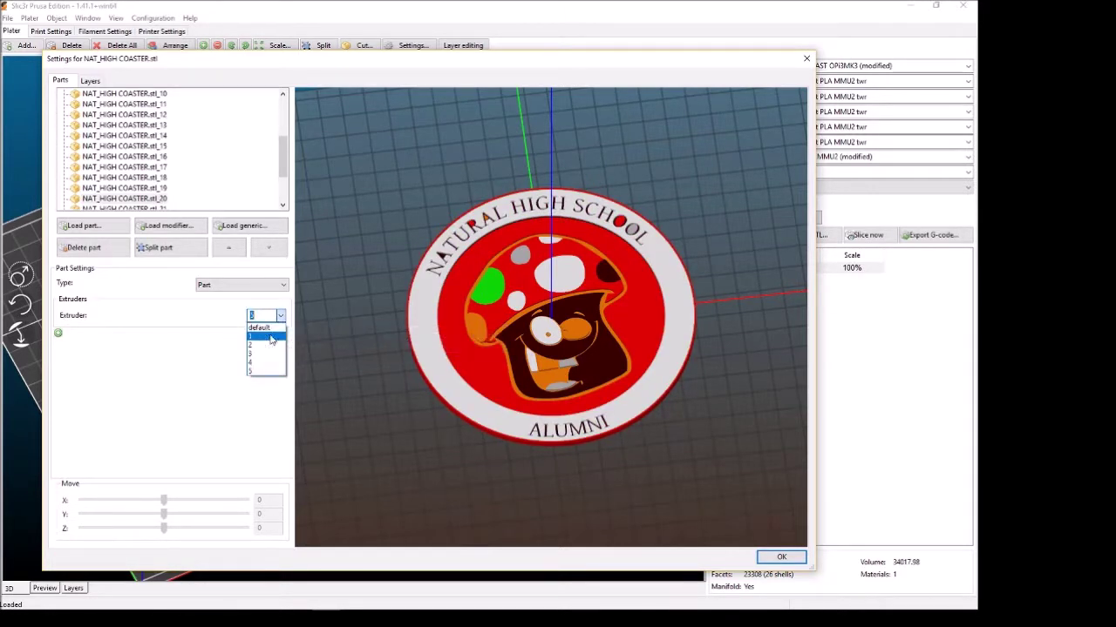
pyautogui.click(262, 332)
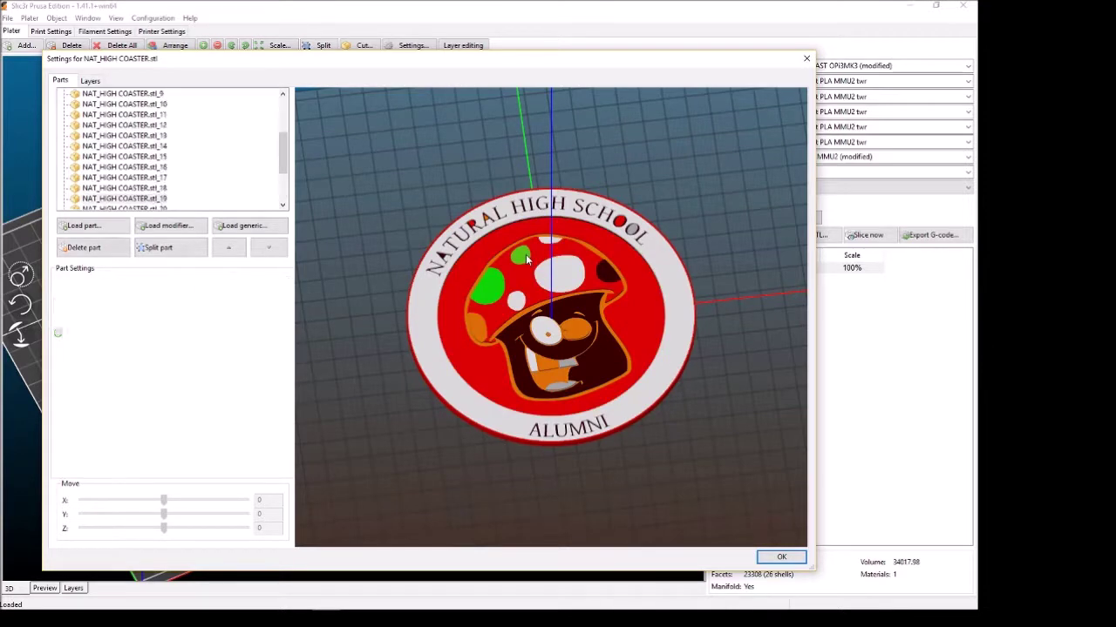
# Step: Set the disk's extruder, give one part extruder 3 and the lettering extruder 1
pyautogui.click(280, 315)
pyautogui.click(261, 345)
pyautogui.scroll(3, 582, 412)
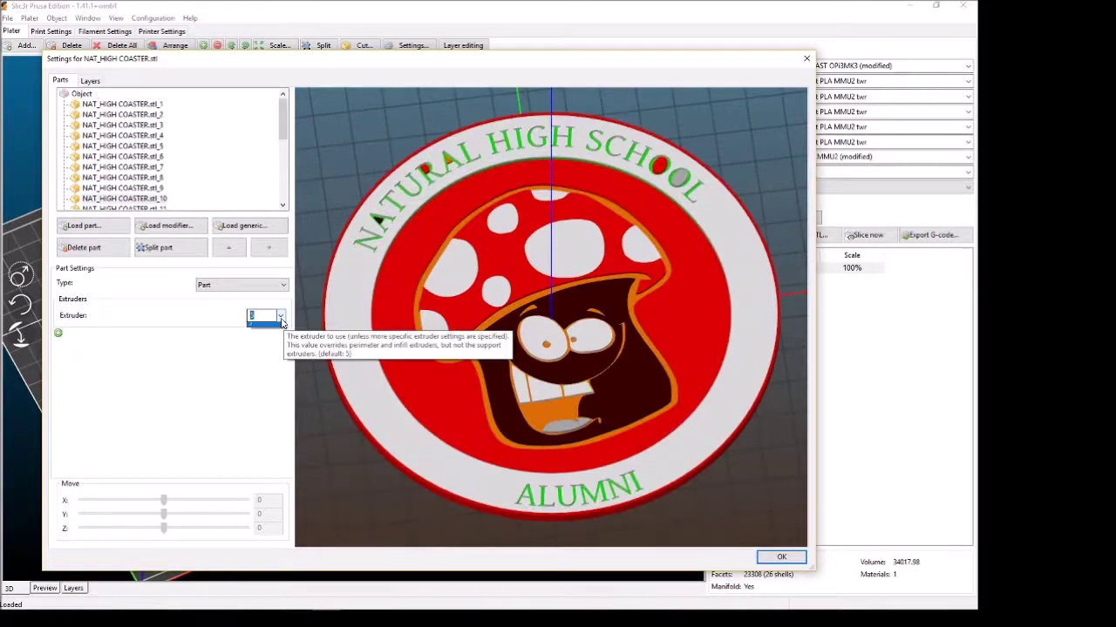
pyautogui.click(280, 316)
pyautogui.click(262, 355)
pyautogui.click(280, 315)
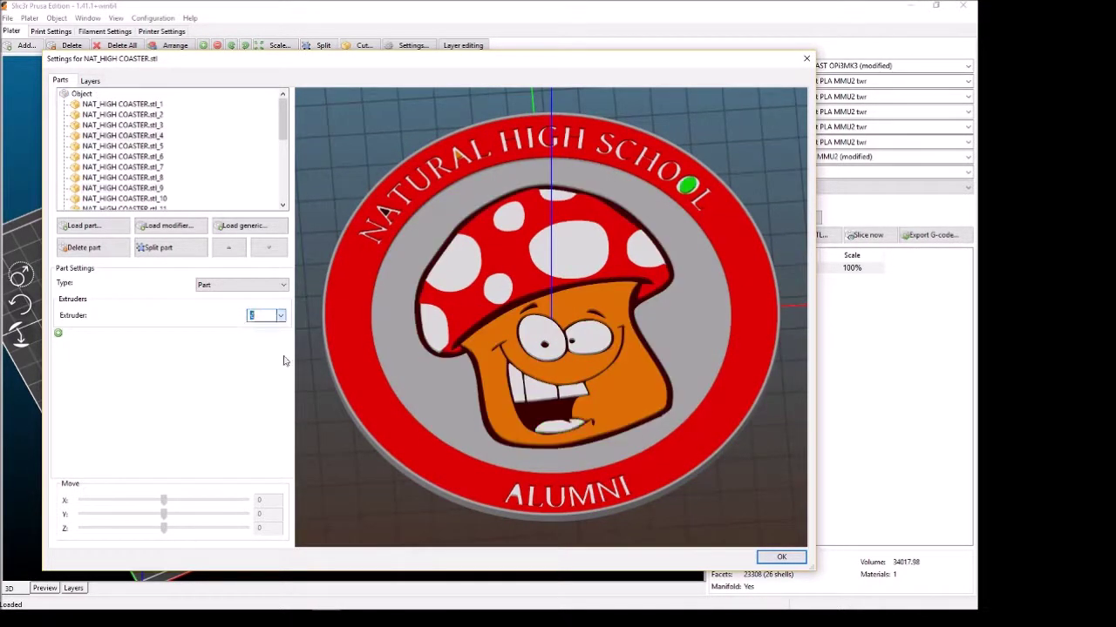
pyautogui.click(262, 332)
pyautogui.press('1')
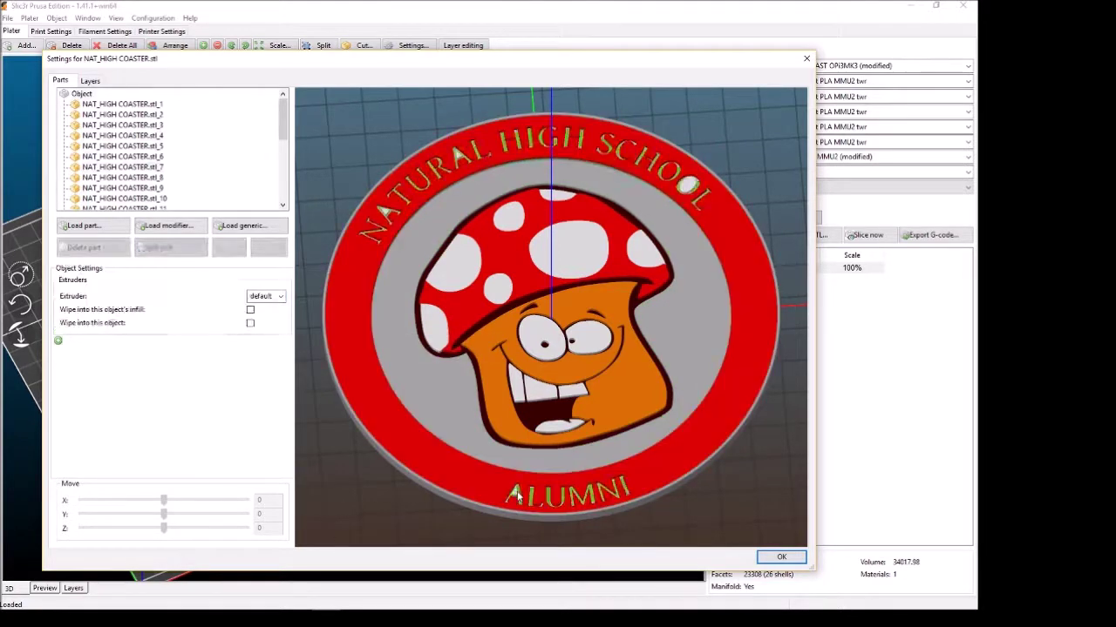
pyautogui.click(334, 438)
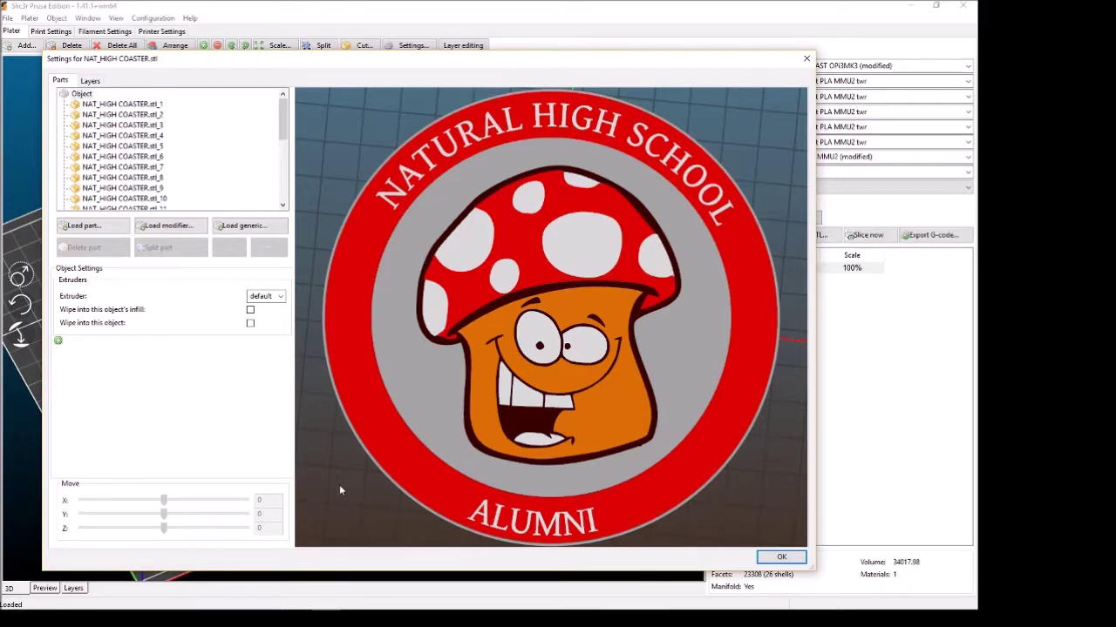
# Step: Give the grey ring part a Hilbert Curve top/bottom fill pattern
pyautogui.moveTo(339, 491); pyautogui.dragTo(349, 497)
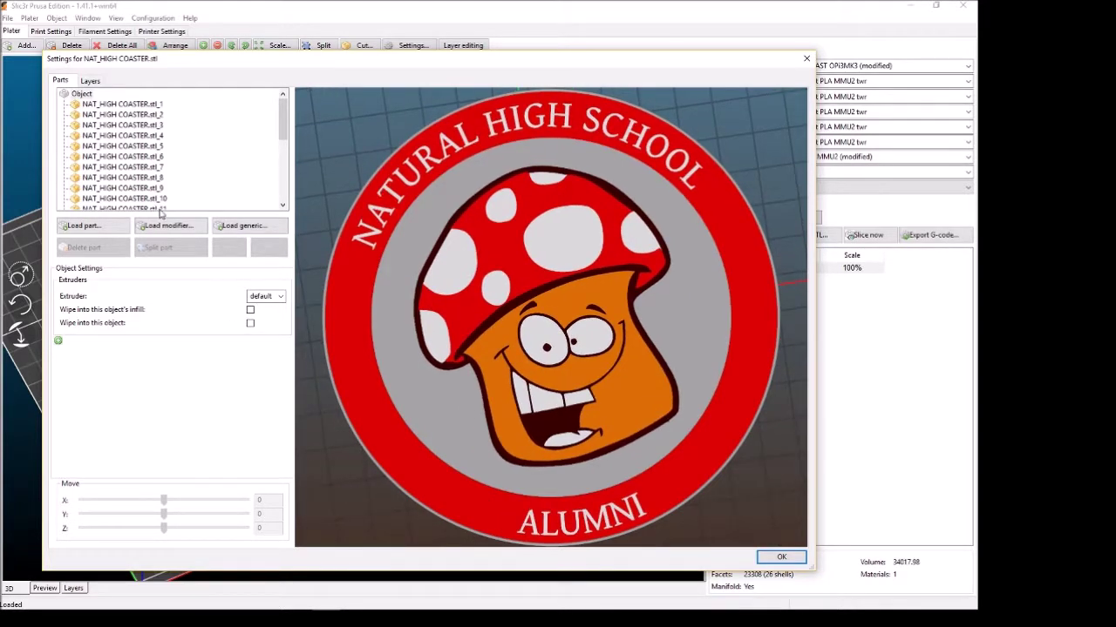
pyautogui.click(425, 462)
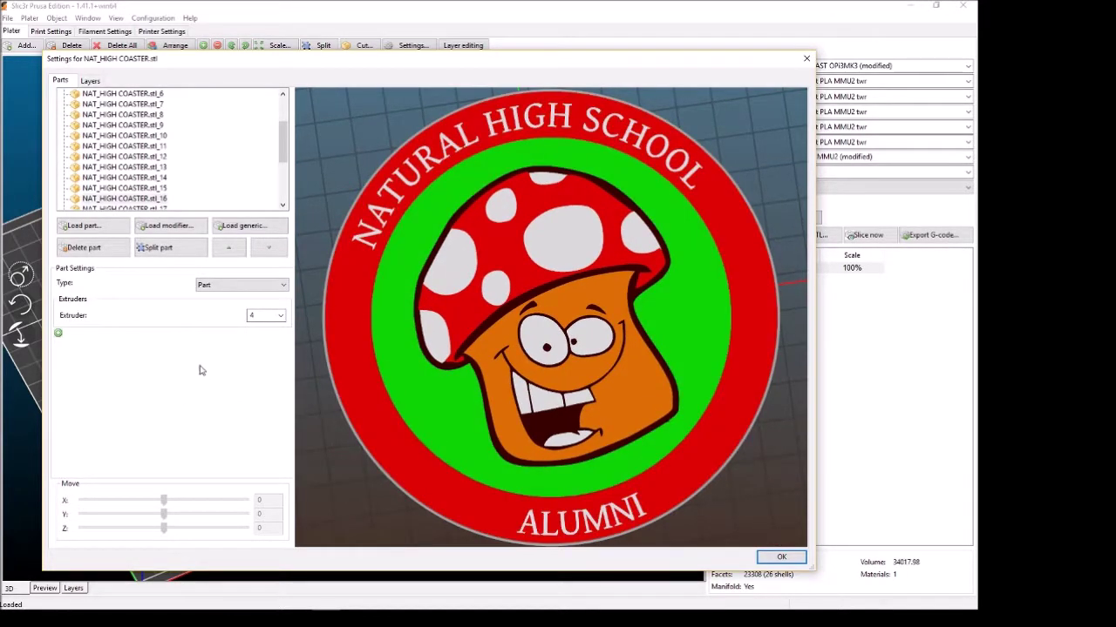
pyautogui.click(60, 336)
pyautogui.moveTo(87, 349)
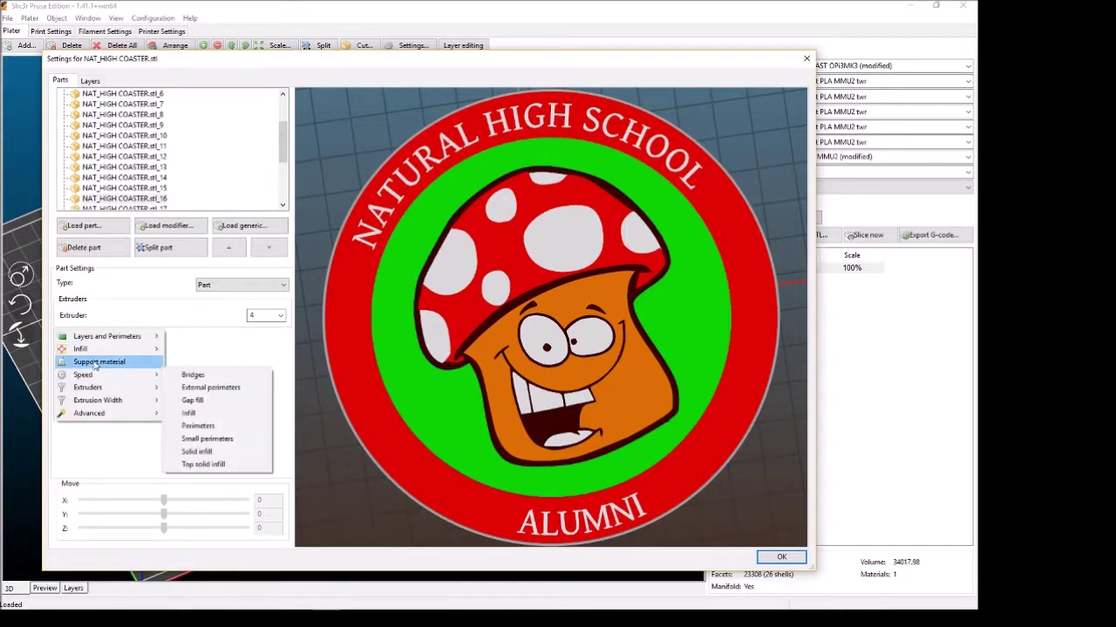
pyautogui.click(231, 440)
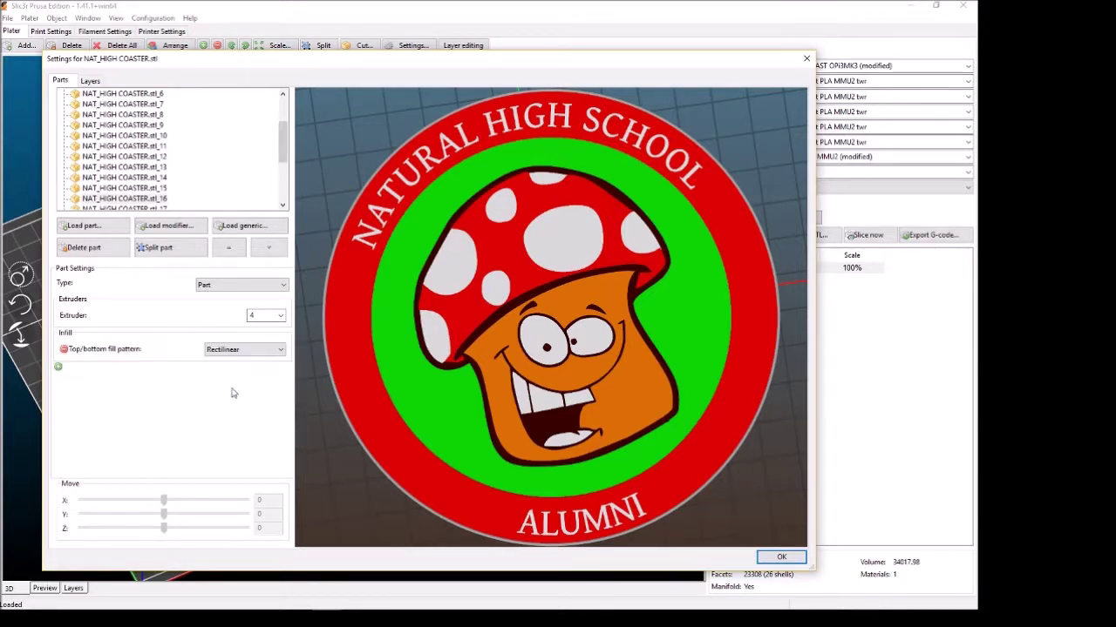
pyautogui.click(269, 355)
pyautogui.click(242, 379)
# Step: Scale the coaster uniformly to a 103 mm maximum size, make three copies and arrange them
pyautogui.click(781, 557)
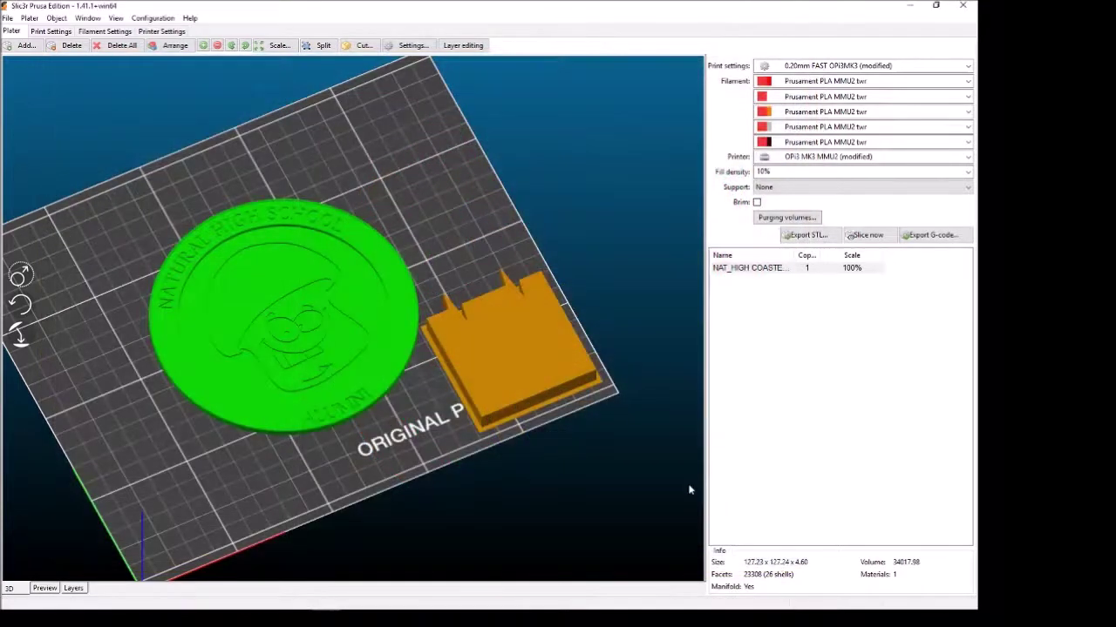
pyautogui.rightClick(387, 351)
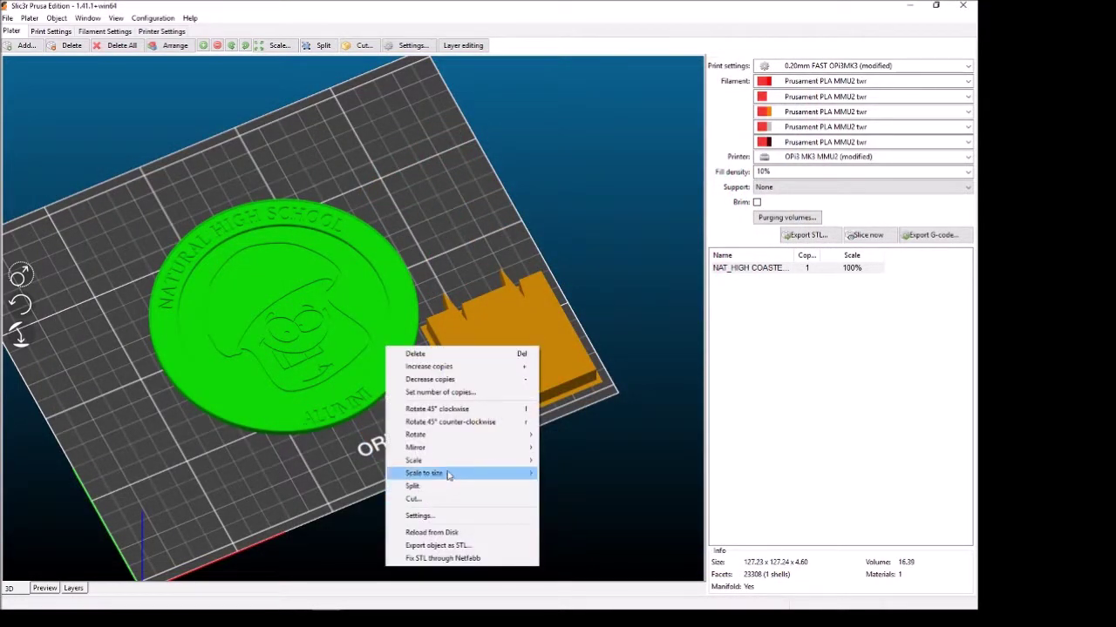
pyautogui.moveTo(456, 473)
pyautogui.click(573, 474)
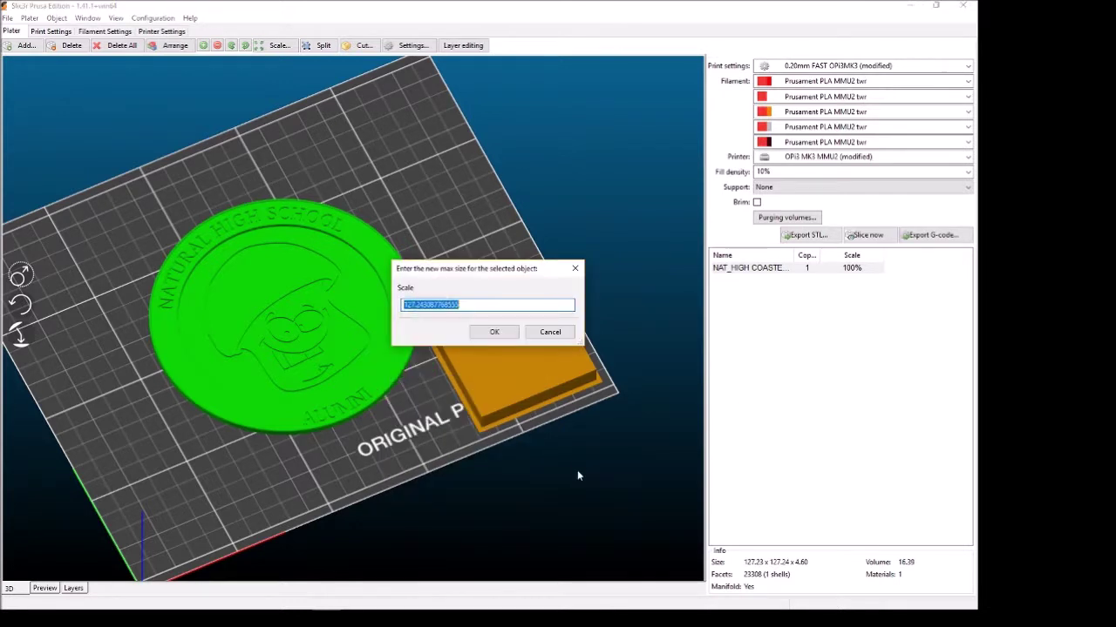
pyautogui.write('103')
pyautogui.press('Return')
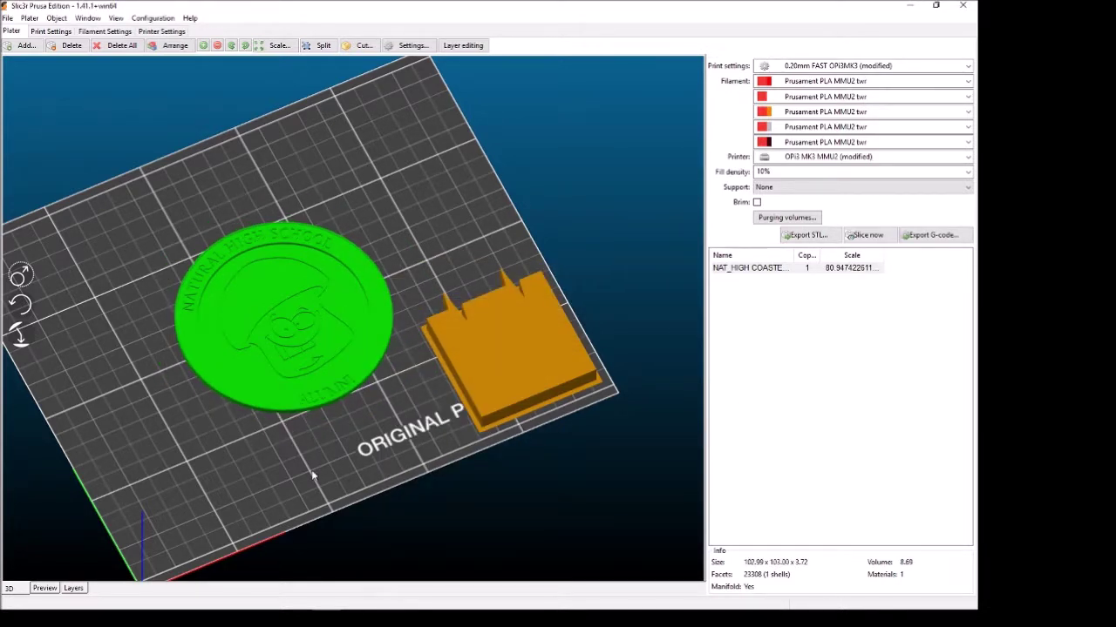
pyautogui.press('+')
pyautogui.press('+')
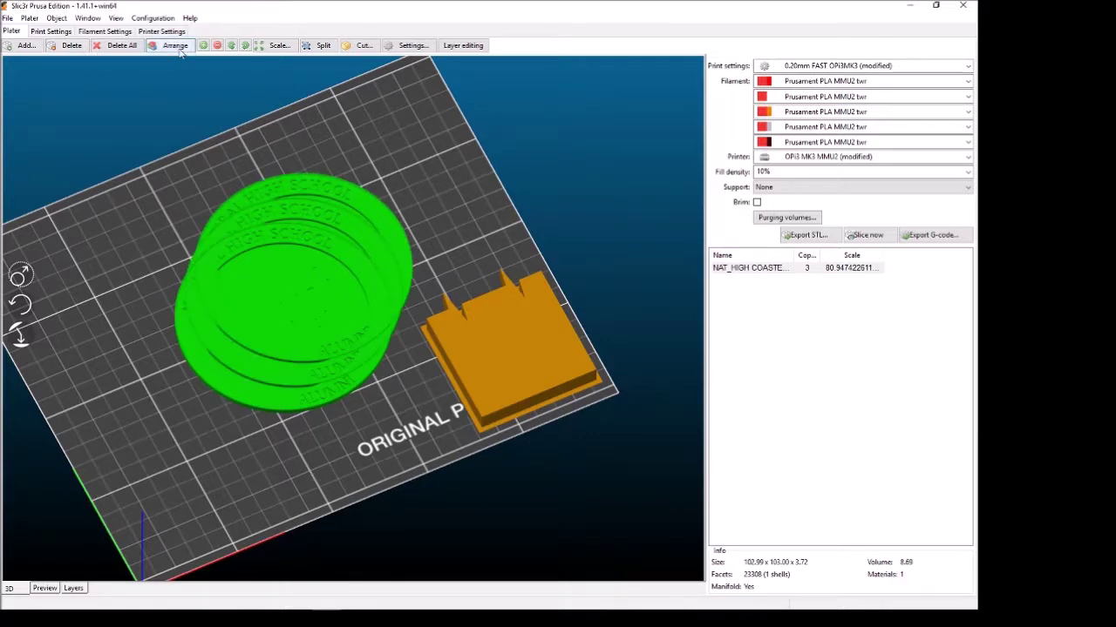
pyautogui.click(190, 49)
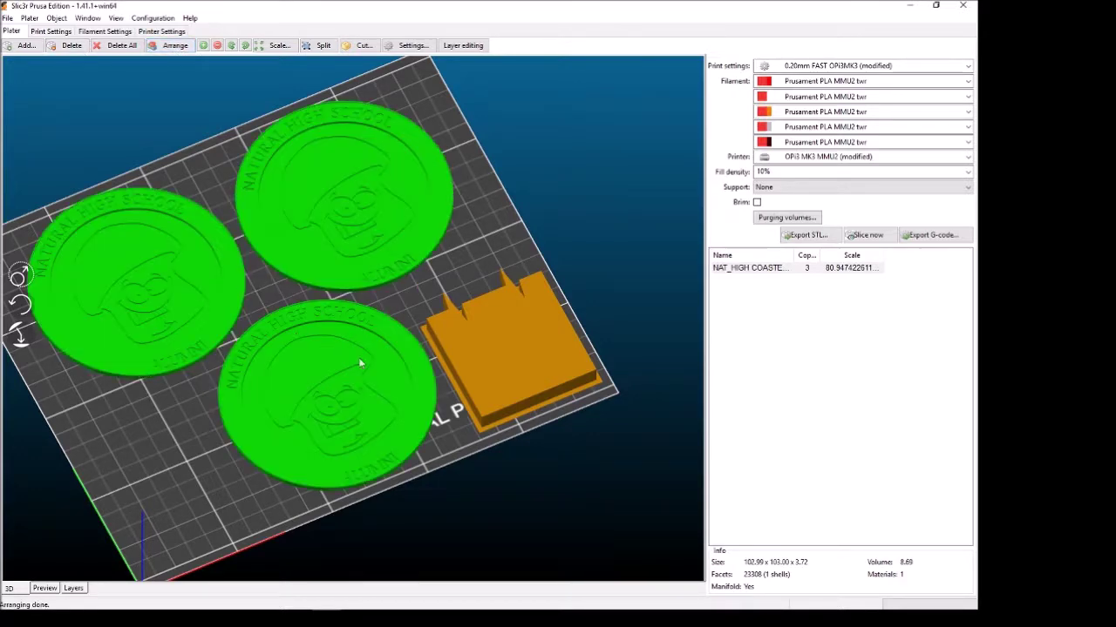
# Step: Deselect everything, slice the coasters and wipe tower, and orbit the view to inspect them
pyautogui.moveTo(459, 275)
pyautogui.mouseDown()
pyautogui.moveTo(436, 291)
pyautogui.moveTo(521, 366)
pyautogui.moveTo(455, 278)
pyautogui.mouseUp()
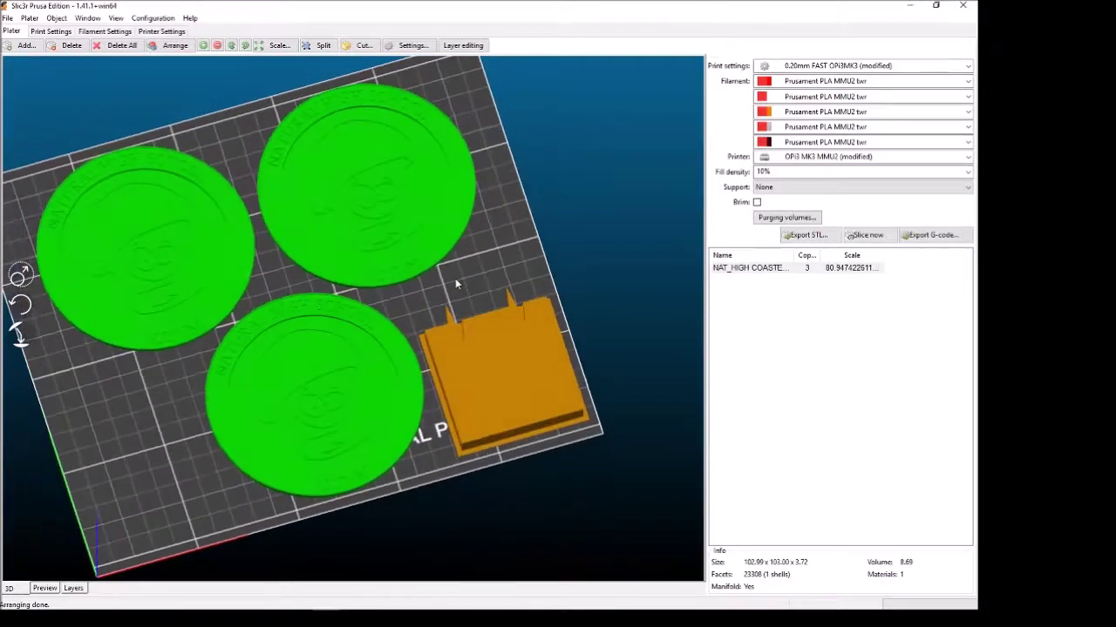
pyautogui.click(506, 351)
pyautogui.click(218, 520)
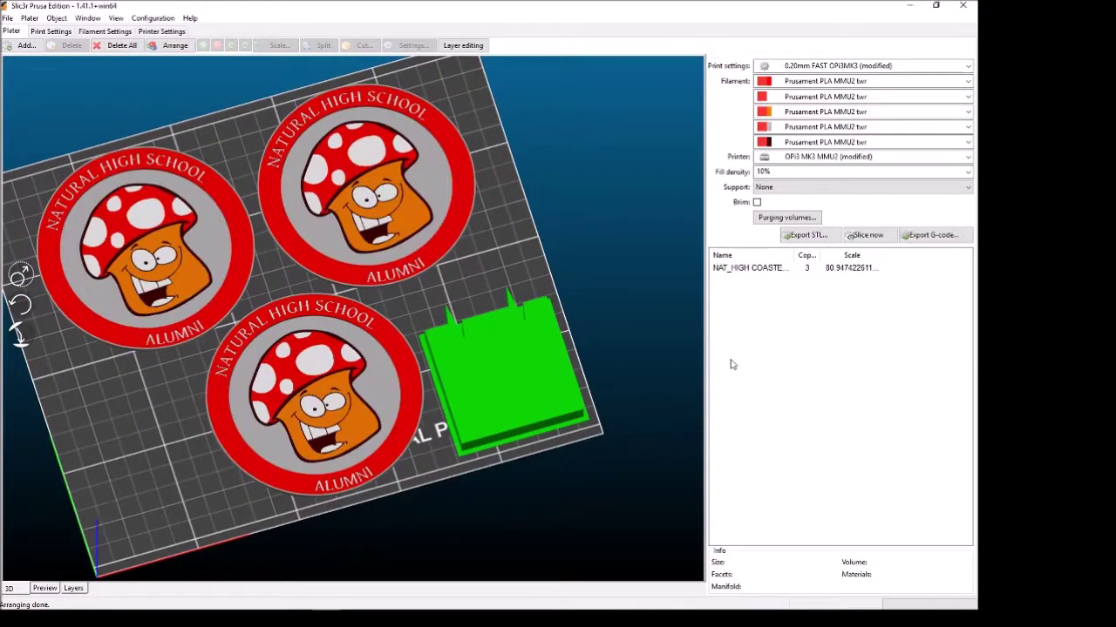
pyautogui.click(865, 234)
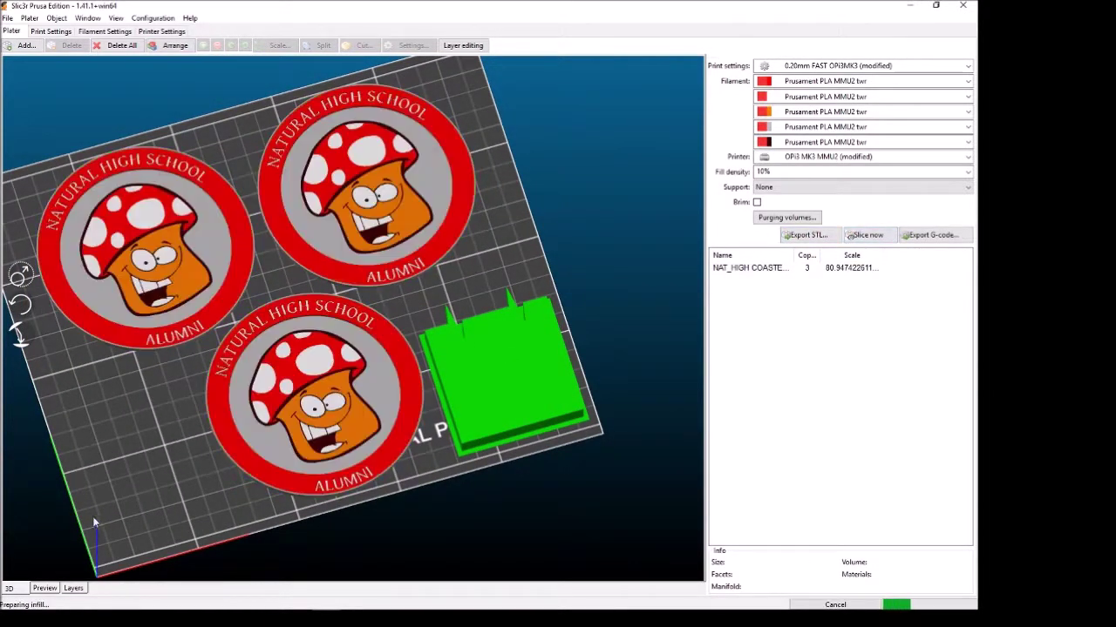
pyautogui.moveTo(154, 518); pyautogui.dragTo(161, 483)
pyautogui.scroll(5, 286, 413)
pyautogui.moveTo(504, 489); pyautogui.dragTo(526, 463)
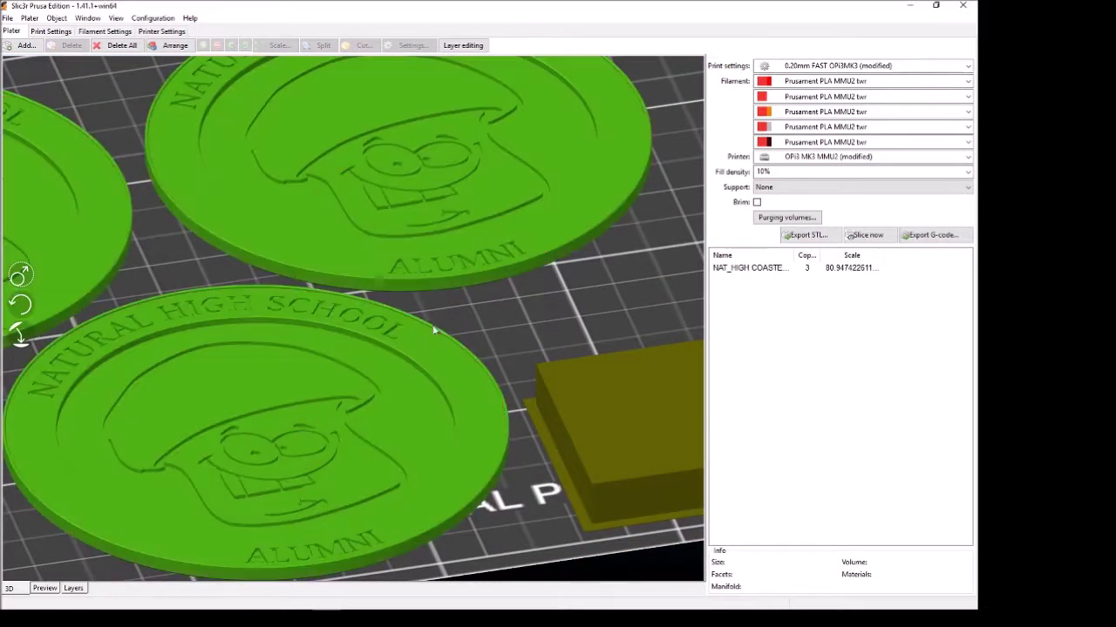
pyautogui.scroll(4, 509, 353)
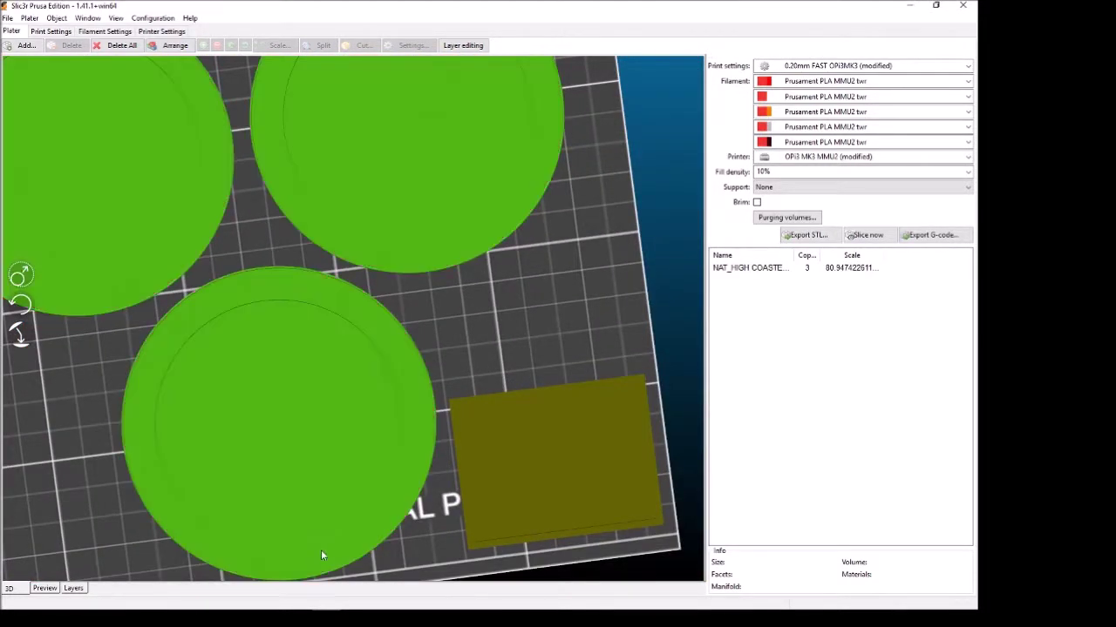
pyautogui.moveTo(568, 254); pyautogui.dragTo(506, 272)
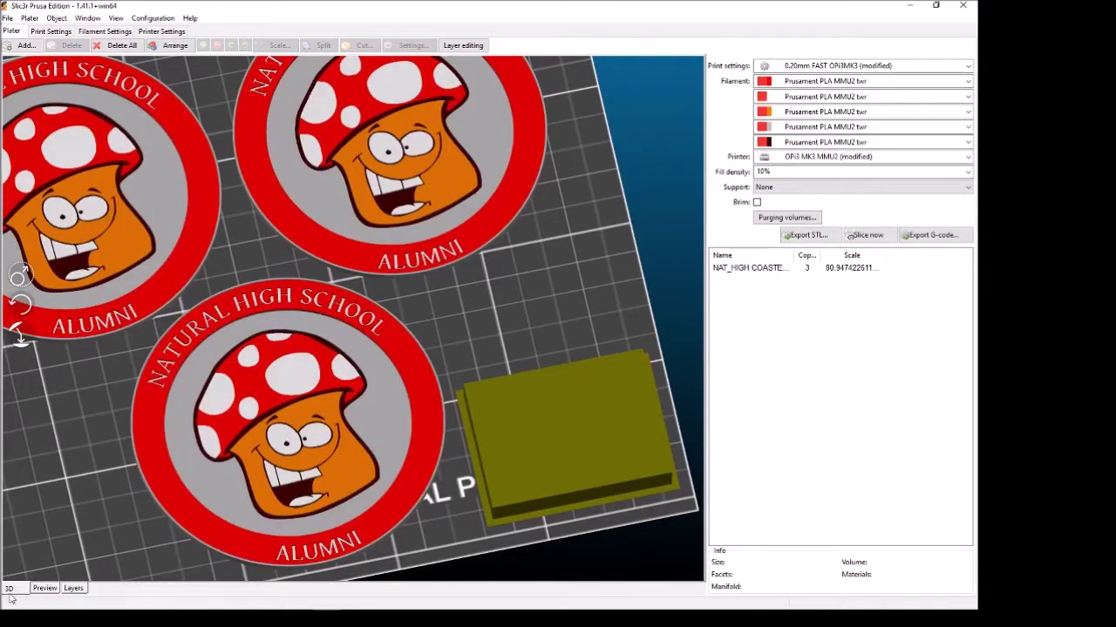
# Step: Show the sliced toolpath preview and tilt it to a steeper angle
pyautogui.click(41, 589)
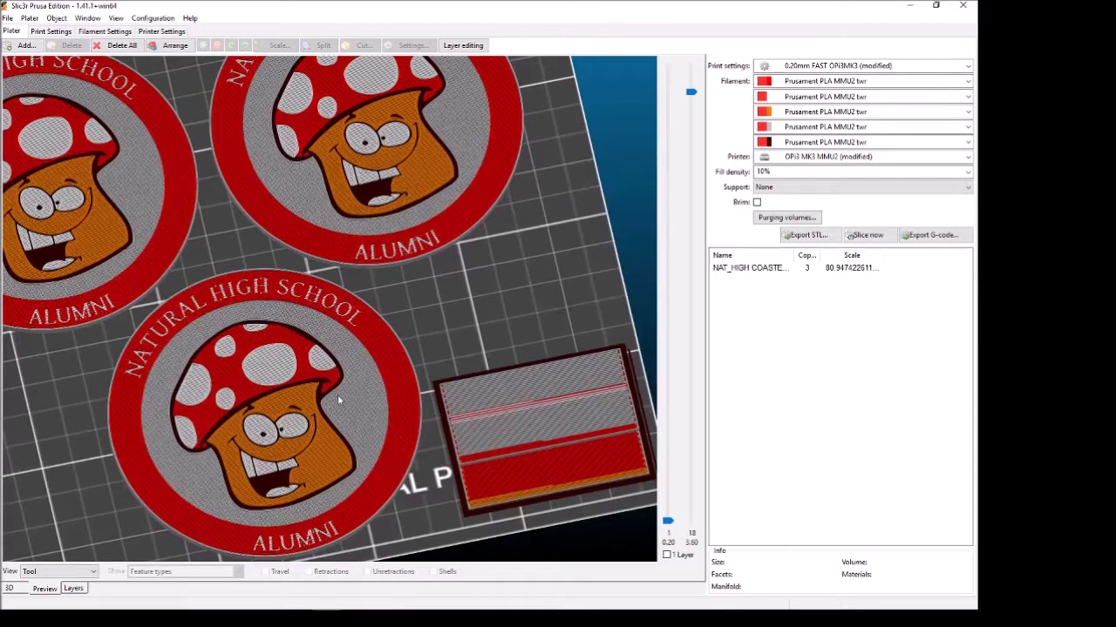
pyautogui.scroll(10, 338, 395)
pyautogui.scroll(-10, 342, 398)
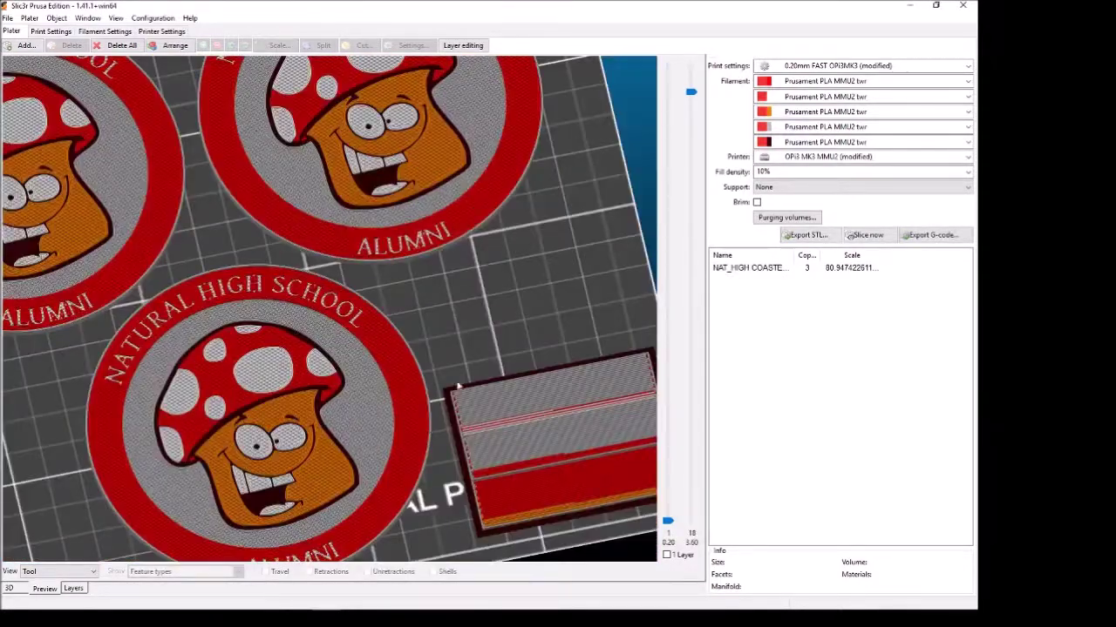
pyautogui.moveTo(459, 386); pyautogui.dragTo(477, 328)
pyautogui.scroll(-5, 476, 326)
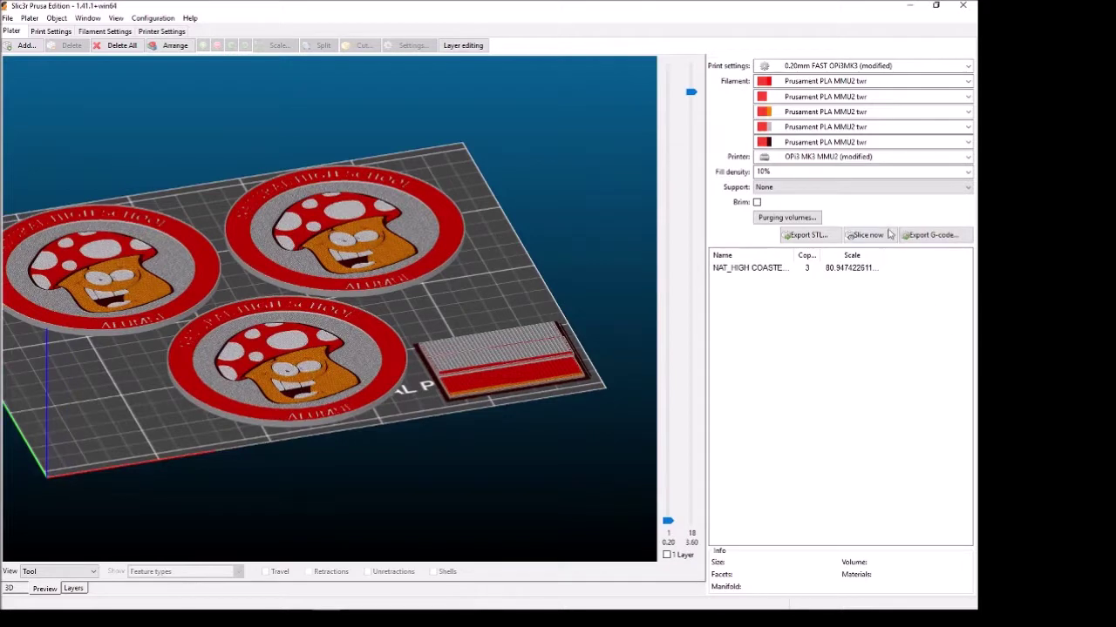
# Step: Export the G-code over the existing NAT_HIGH COASTER.gcode file and review the plate
pyautogui.click(945, 237)
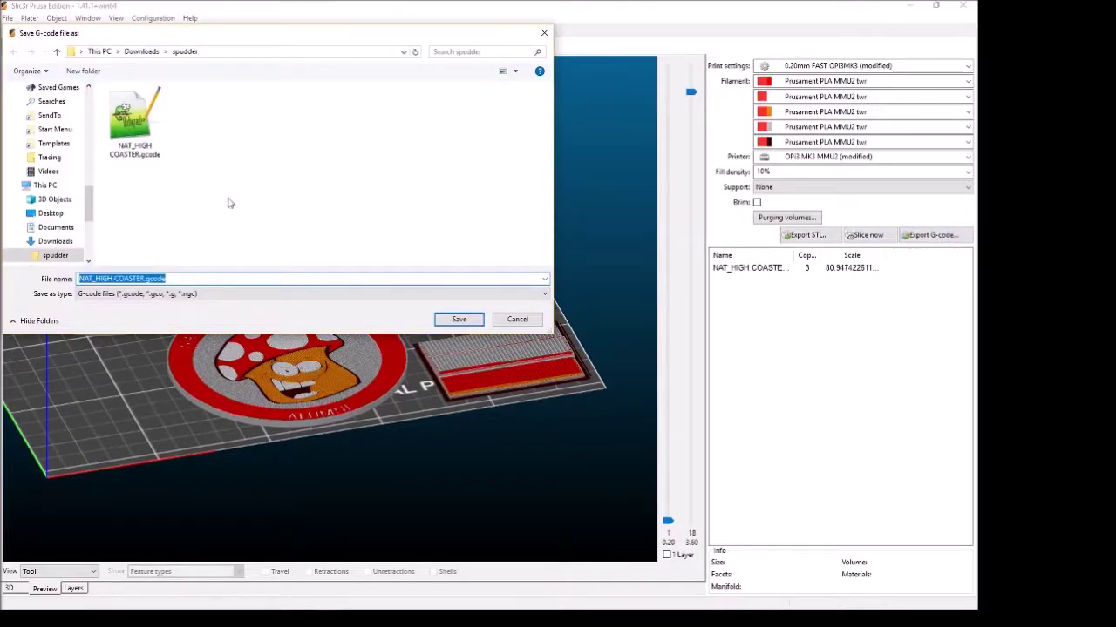
pyautogui.click(209, 236)
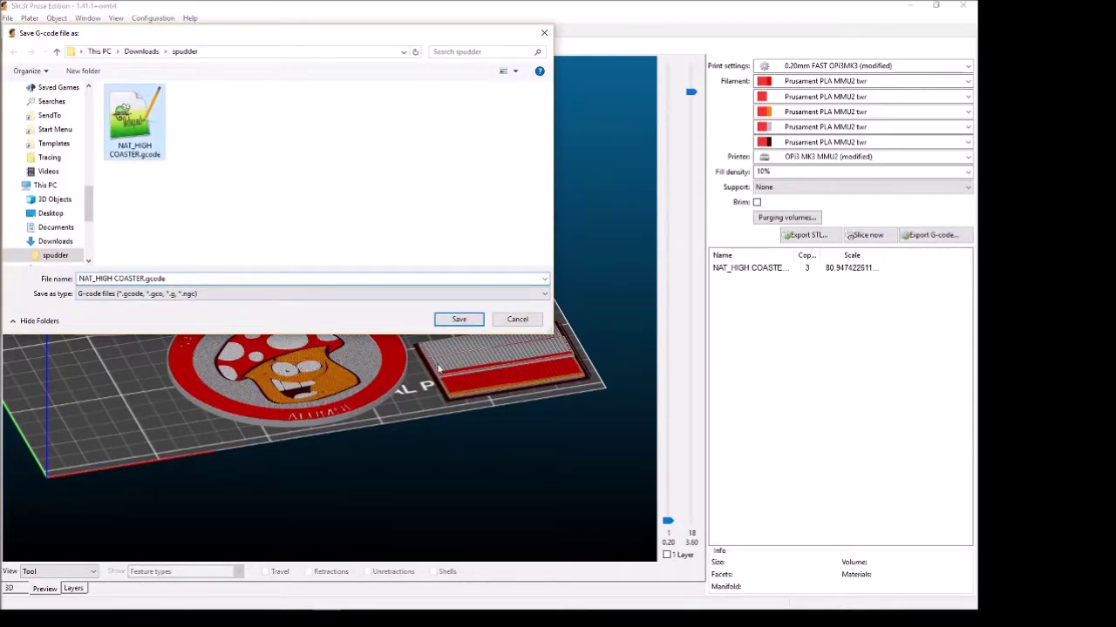
pyautogui.click(457, 318)
pyautogui.click(516, 312)
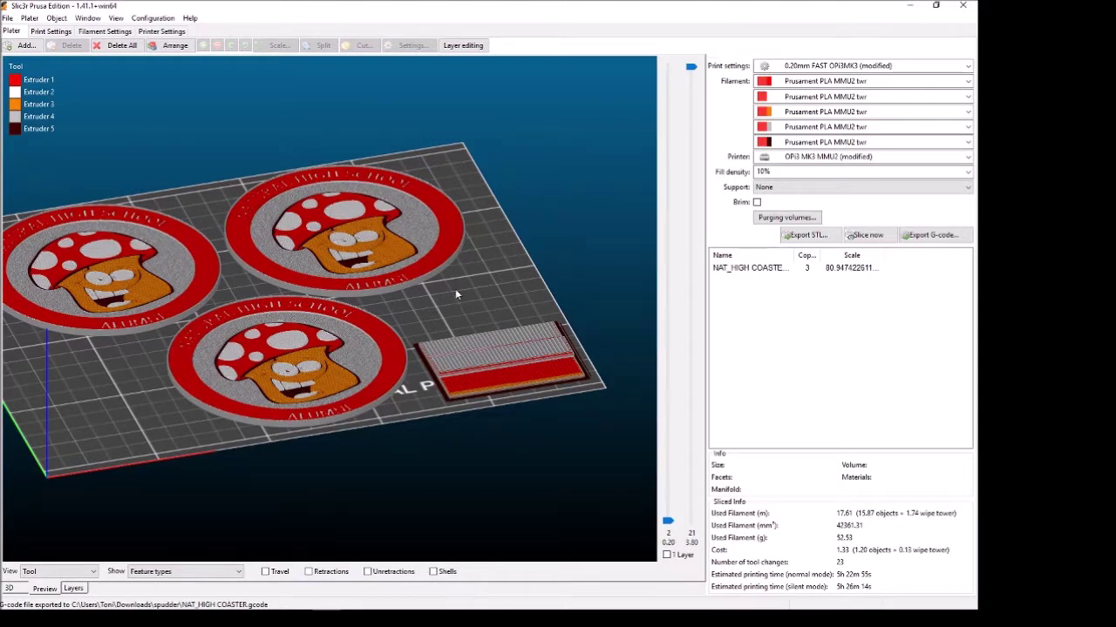
pyautogui.moveTo(455, 288); pyautogui.dragTo(460, 323)
pyautogui.scroll(2, 460, 325)
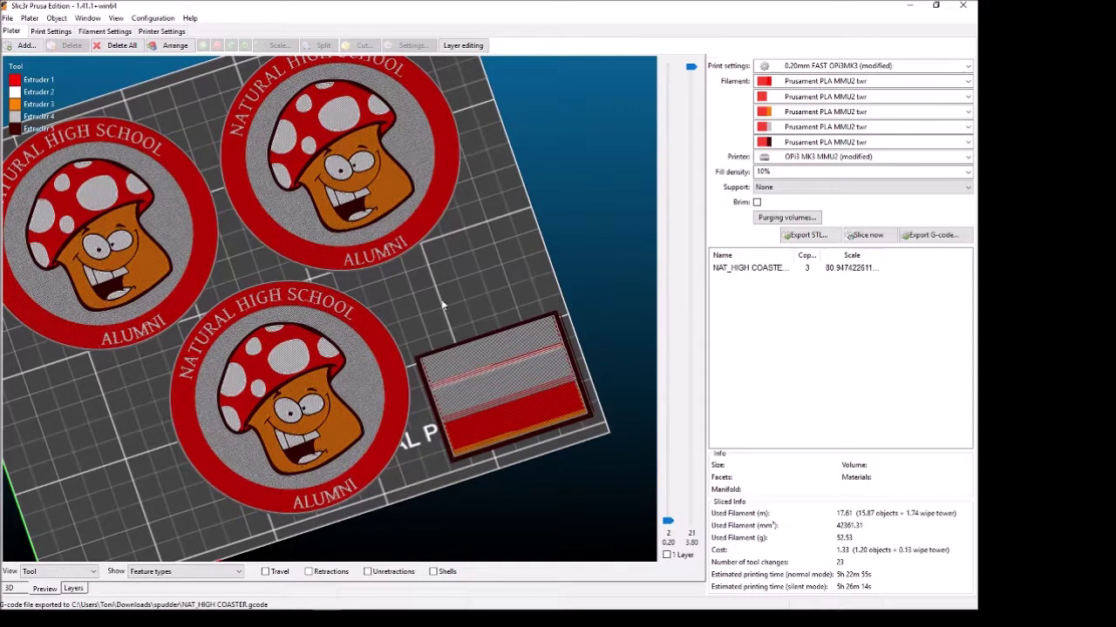
pyautogui.scroll(-2, 478, 277)
pyautogui.moveTo(423, 294)
pyautogui.mouseDown()
pyautogui.moveTo(424, 255)
pyautogui.moveTo(422, 276)
pyautogui.mouseUp()
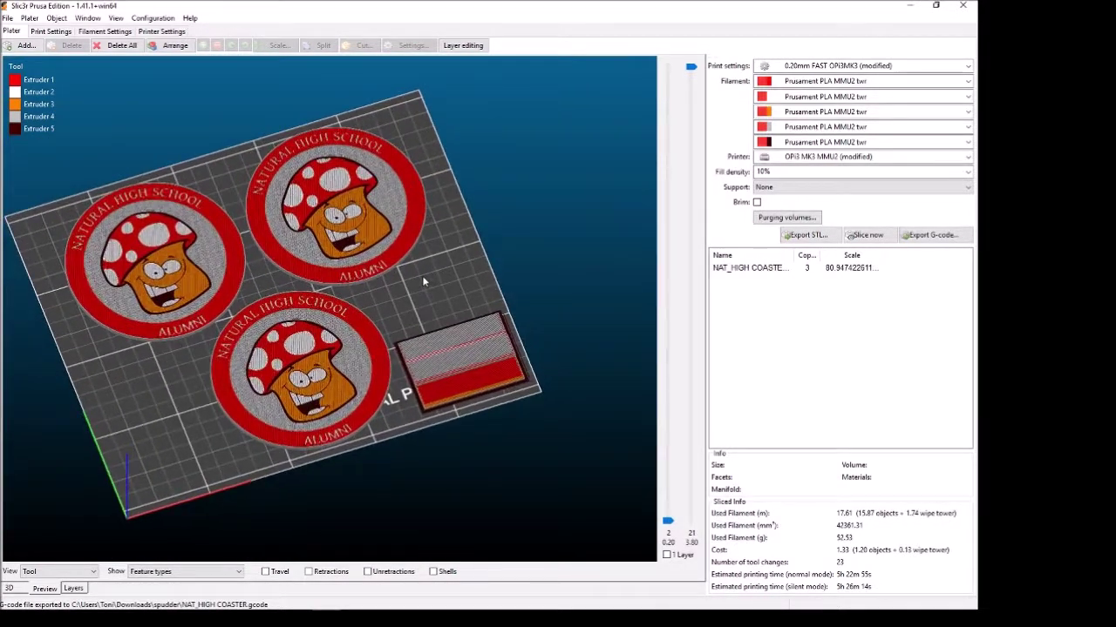